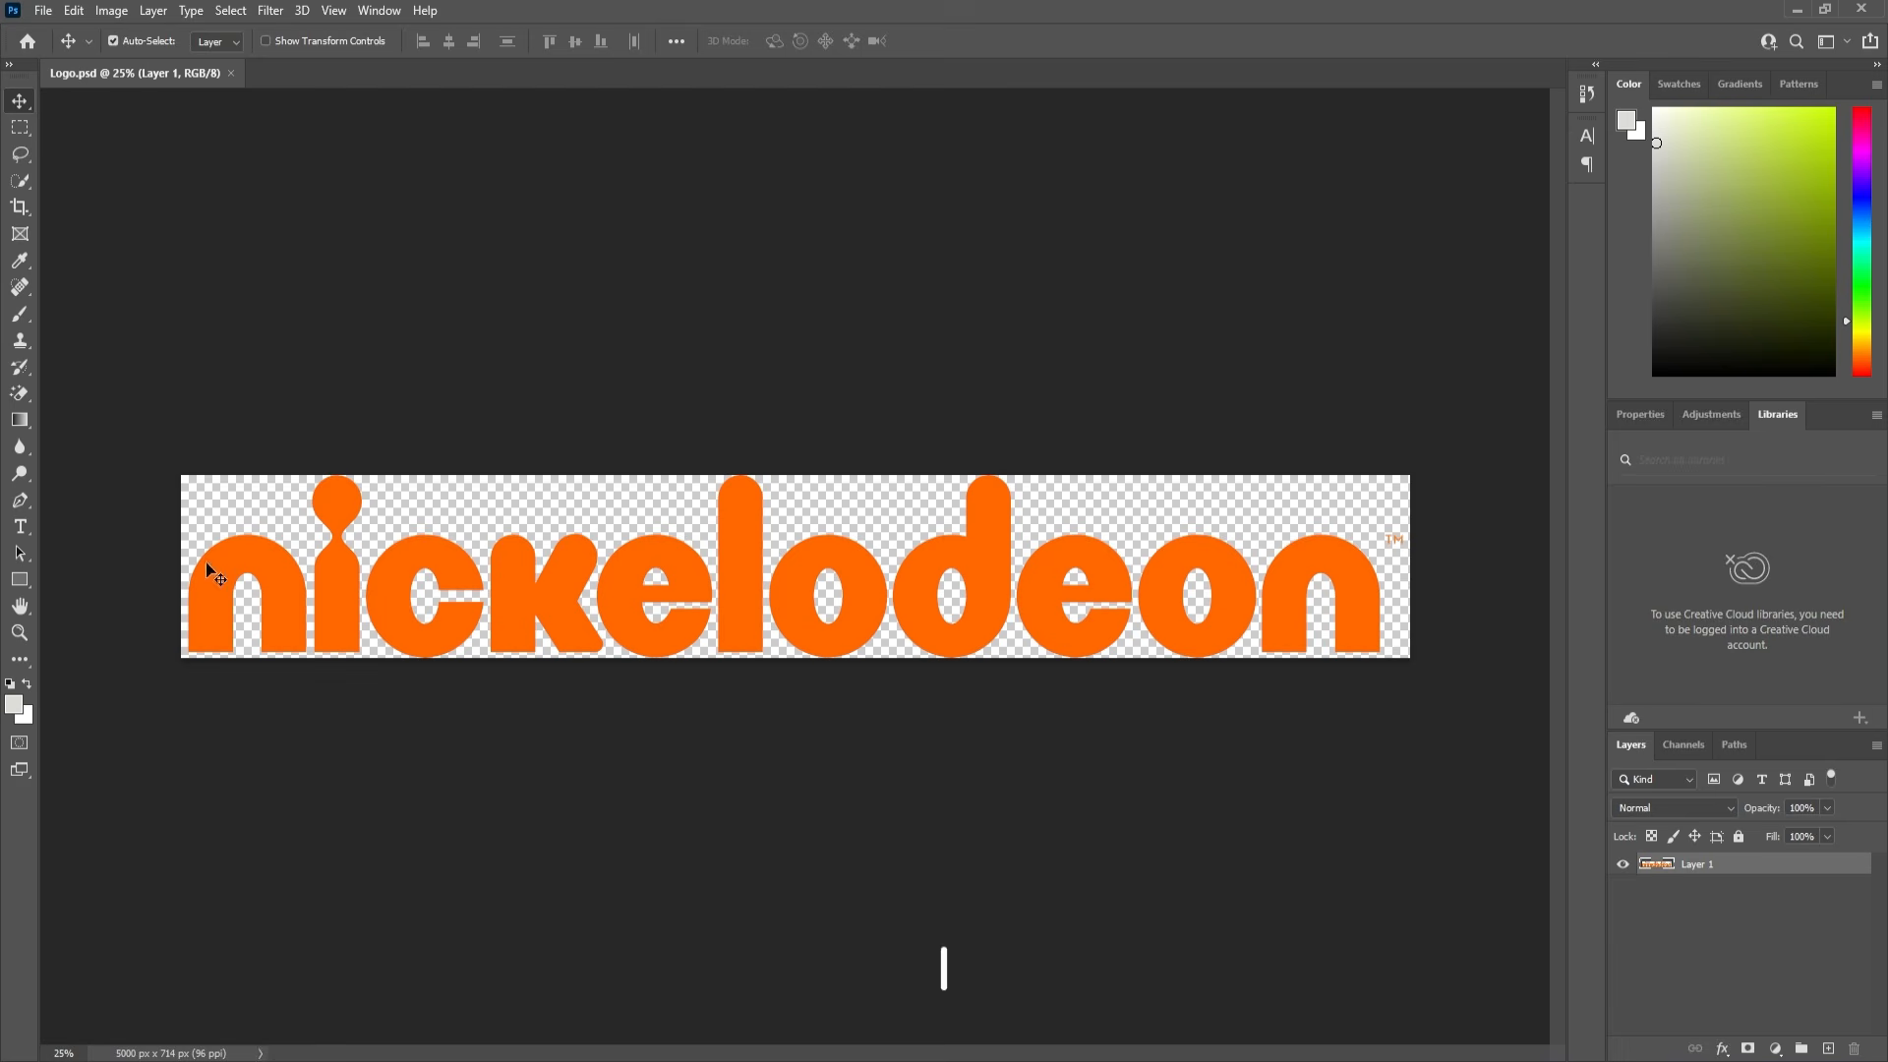
Cut the first letter n from Layer 1 with a rectangular selection, paste it in place on a new layer, and hide that layer
click(20, 128)
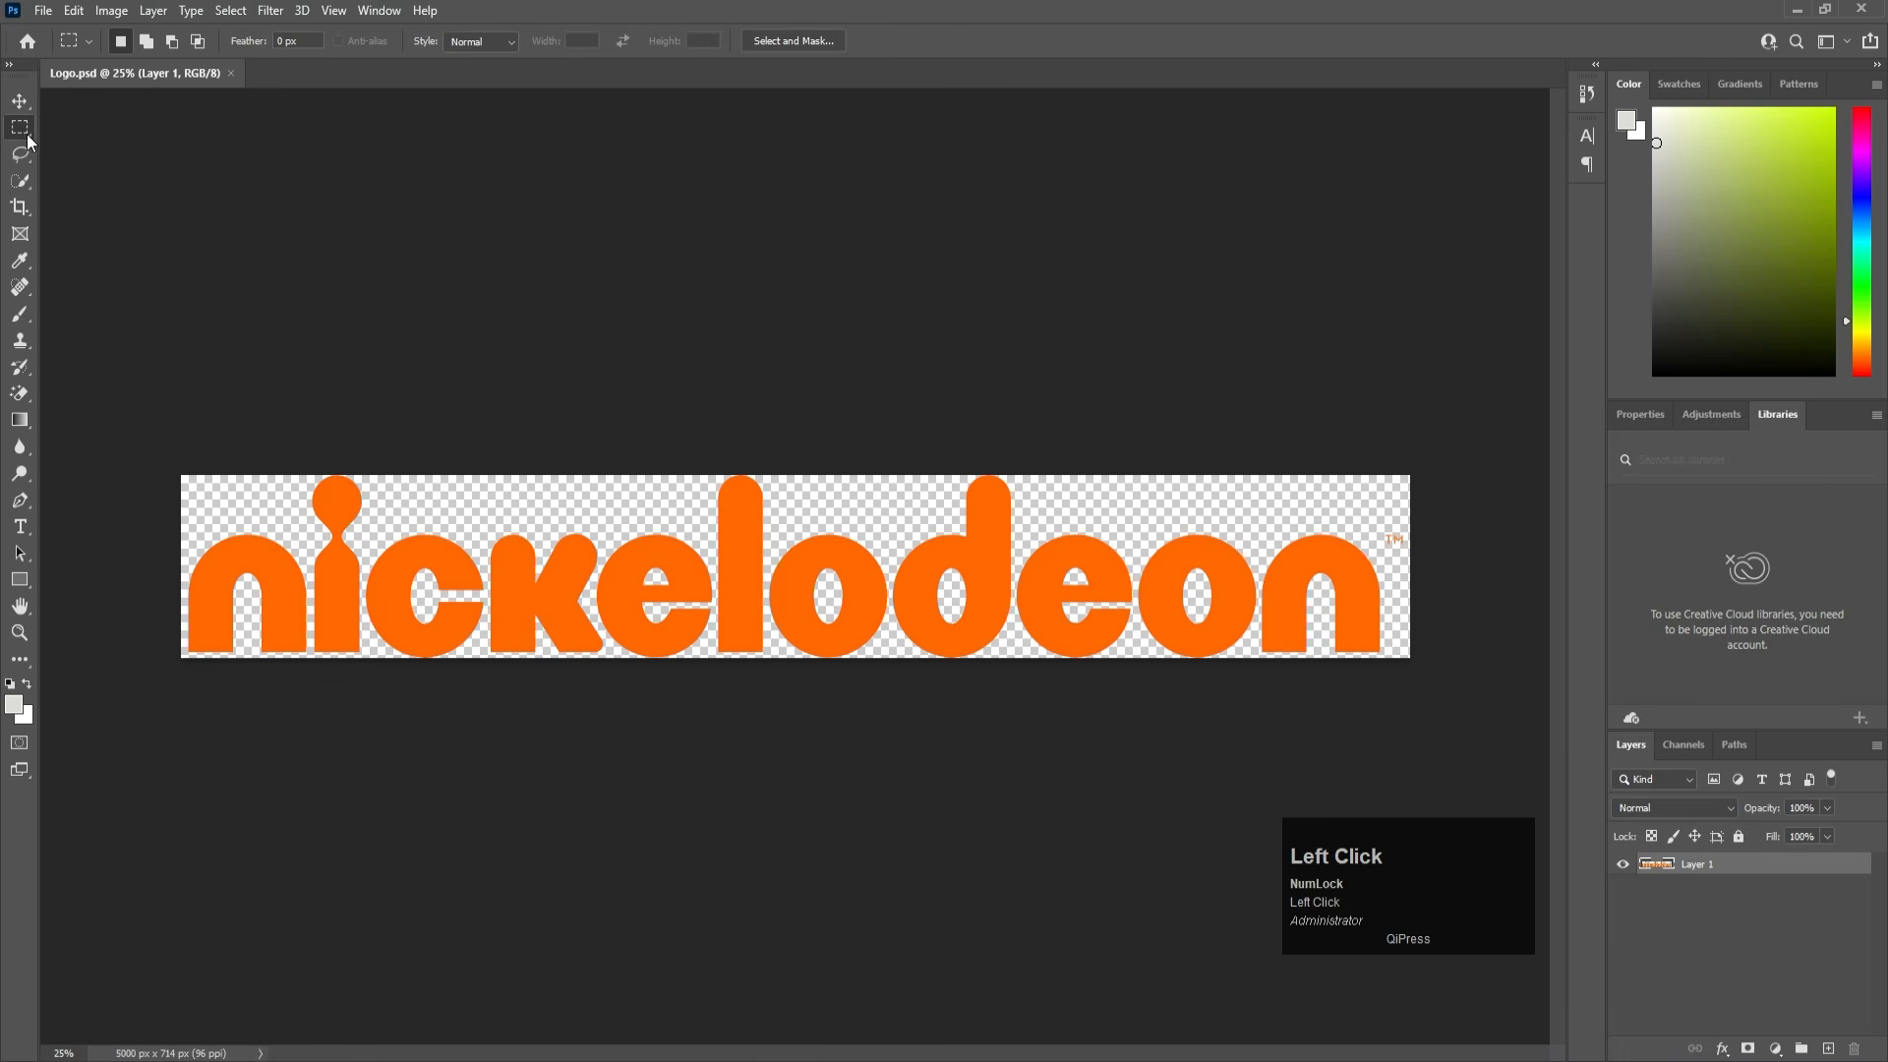
drag(150, 455, 310, 724)
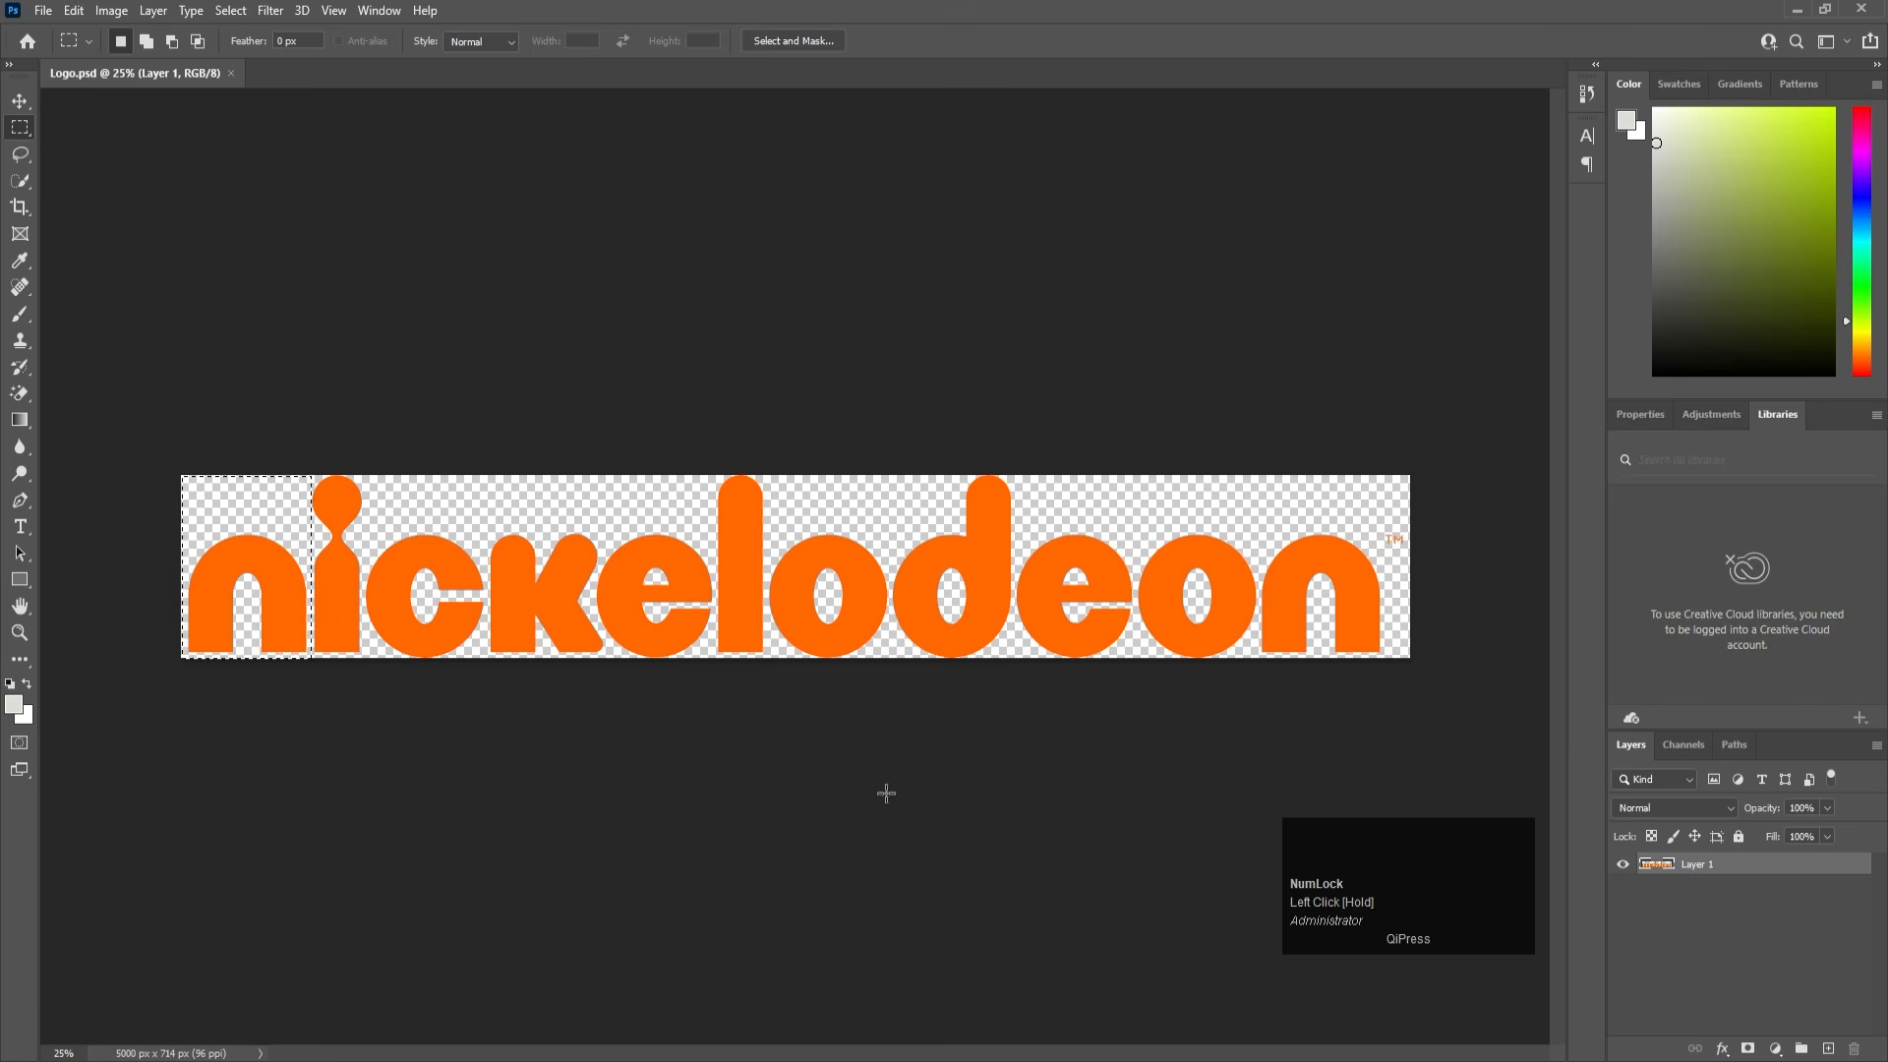
key(ctrl+x)
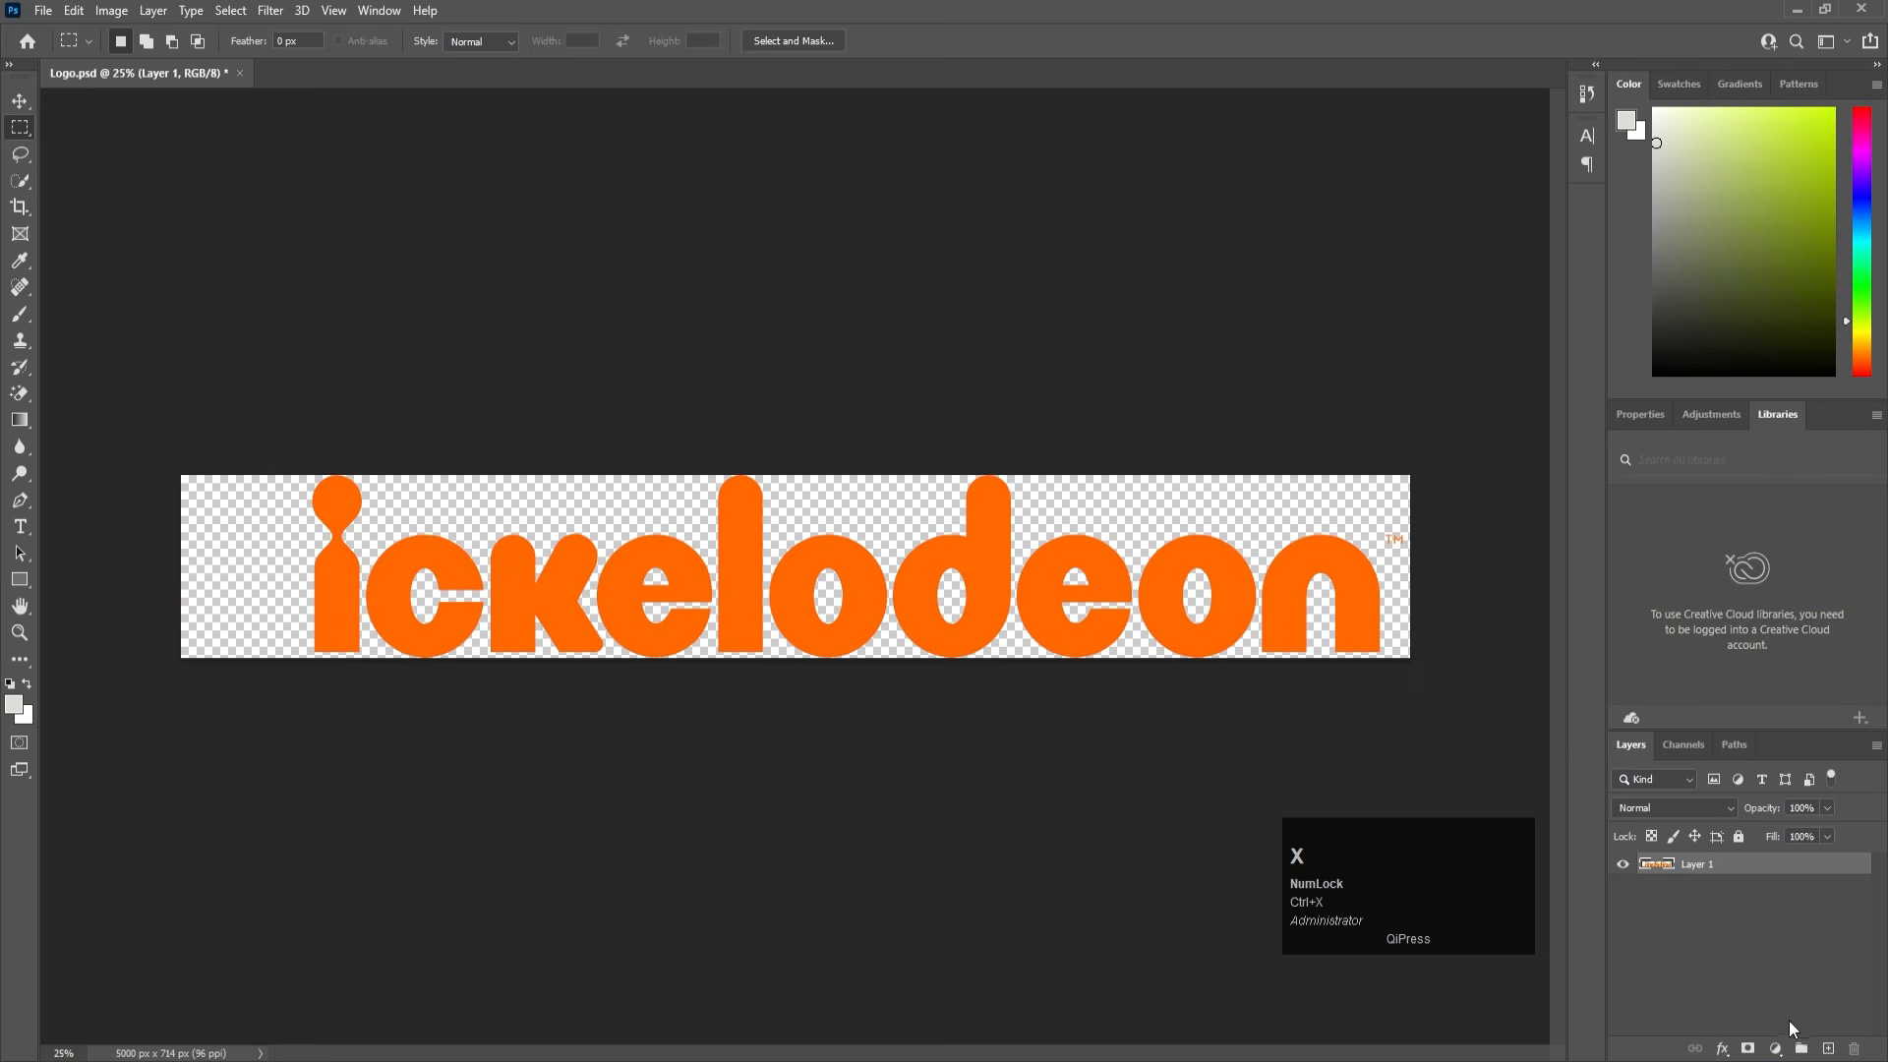
click(1828, 1049)
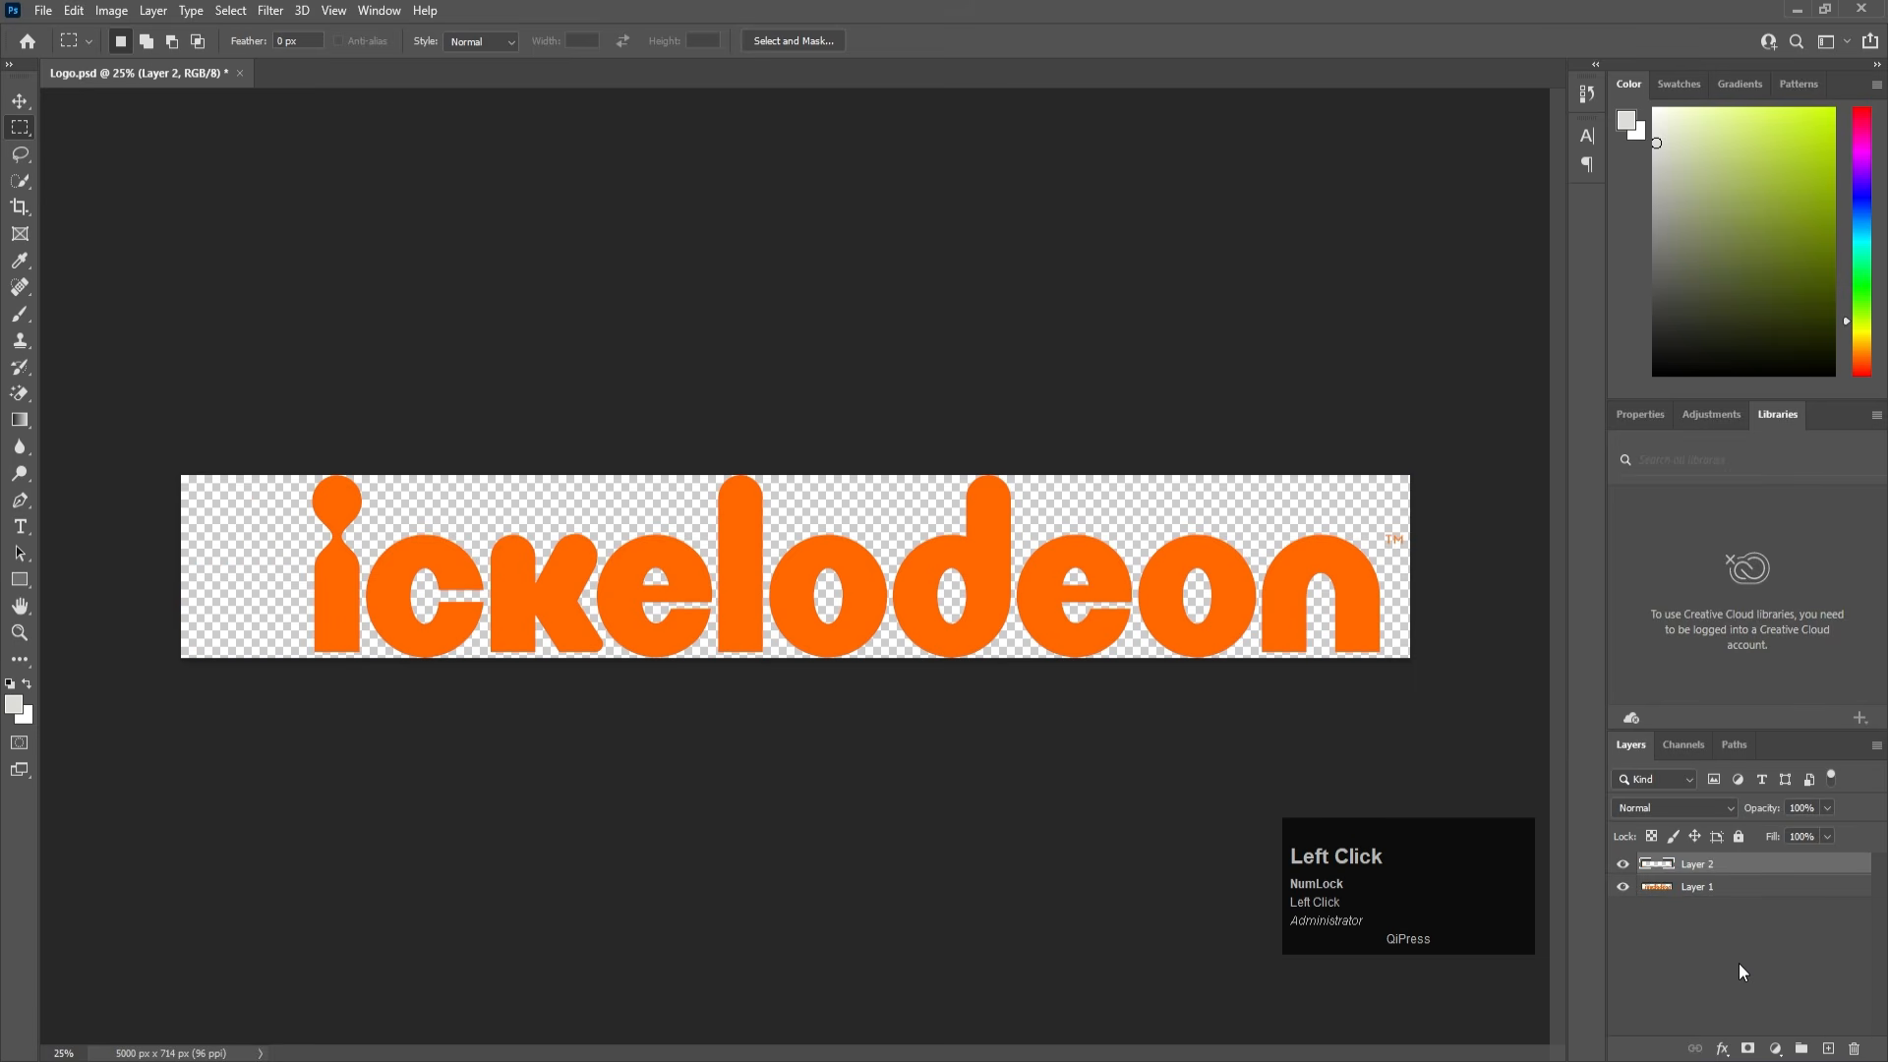
key(ctrl+shift+v)
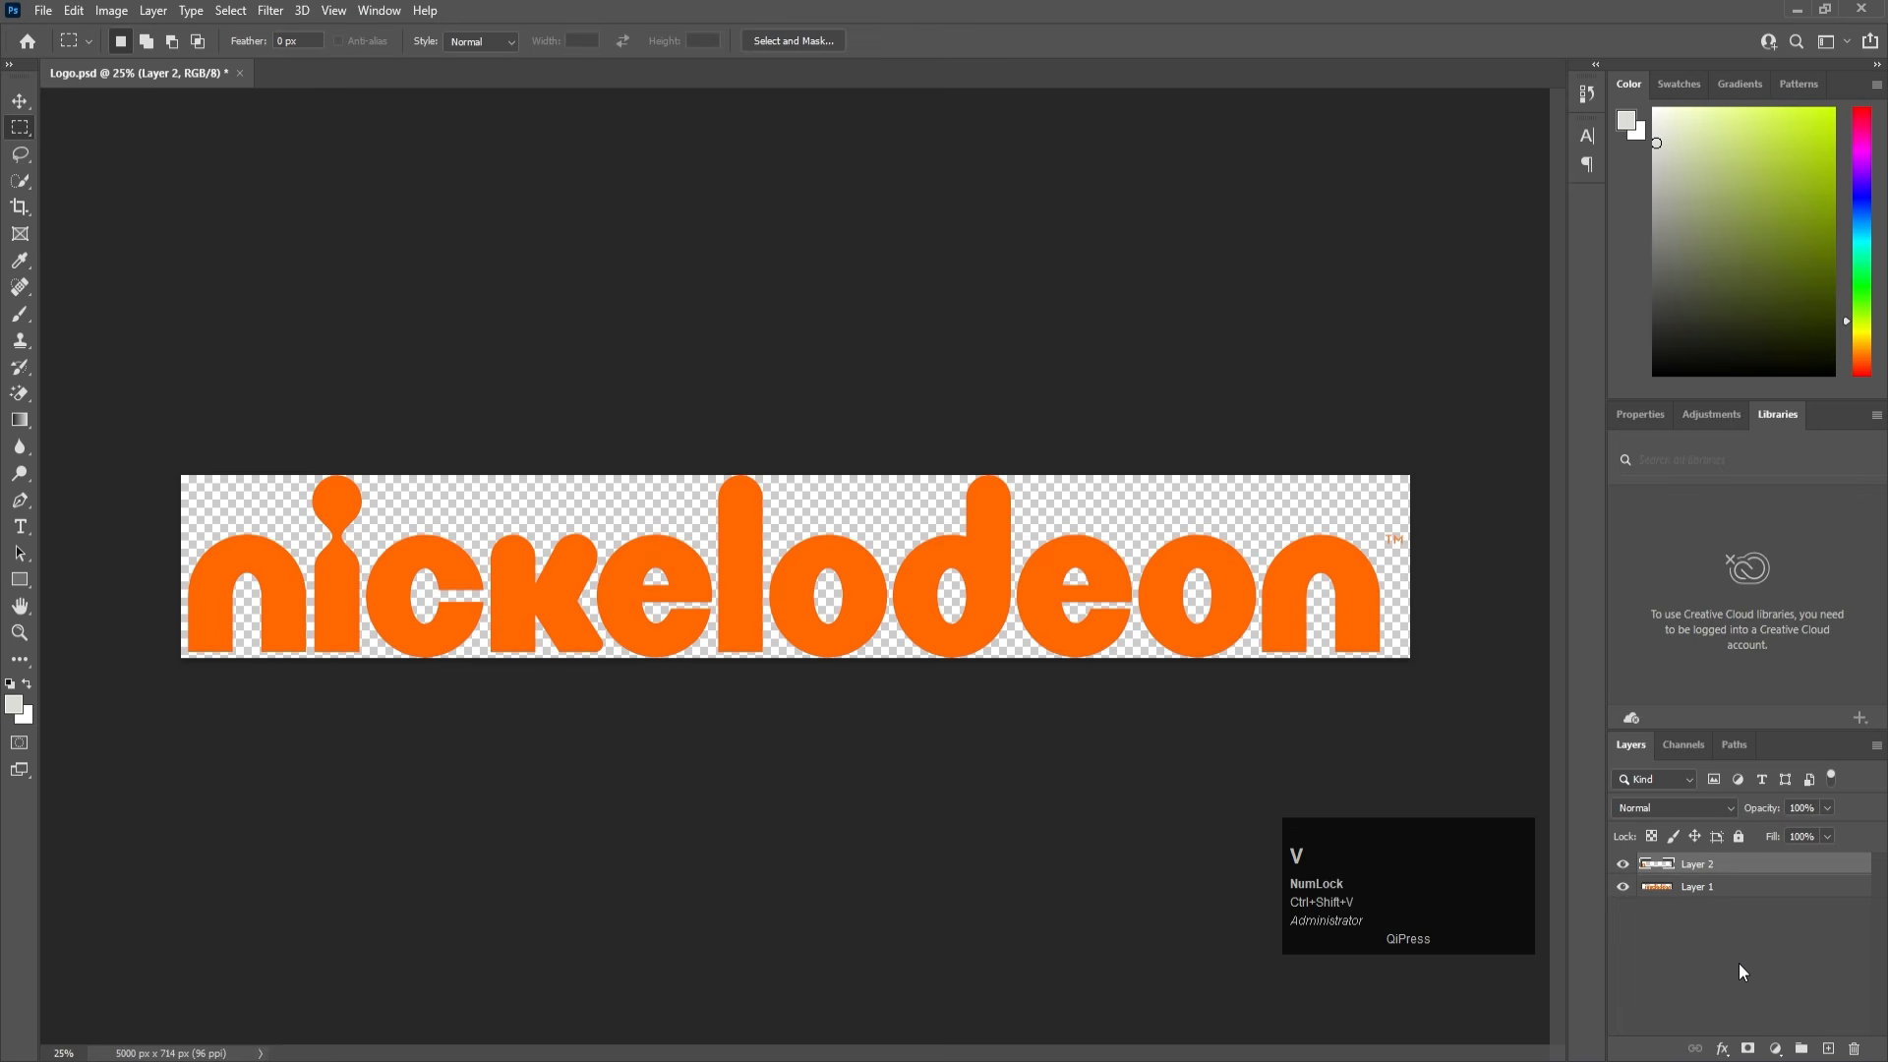
click(1623, 864)
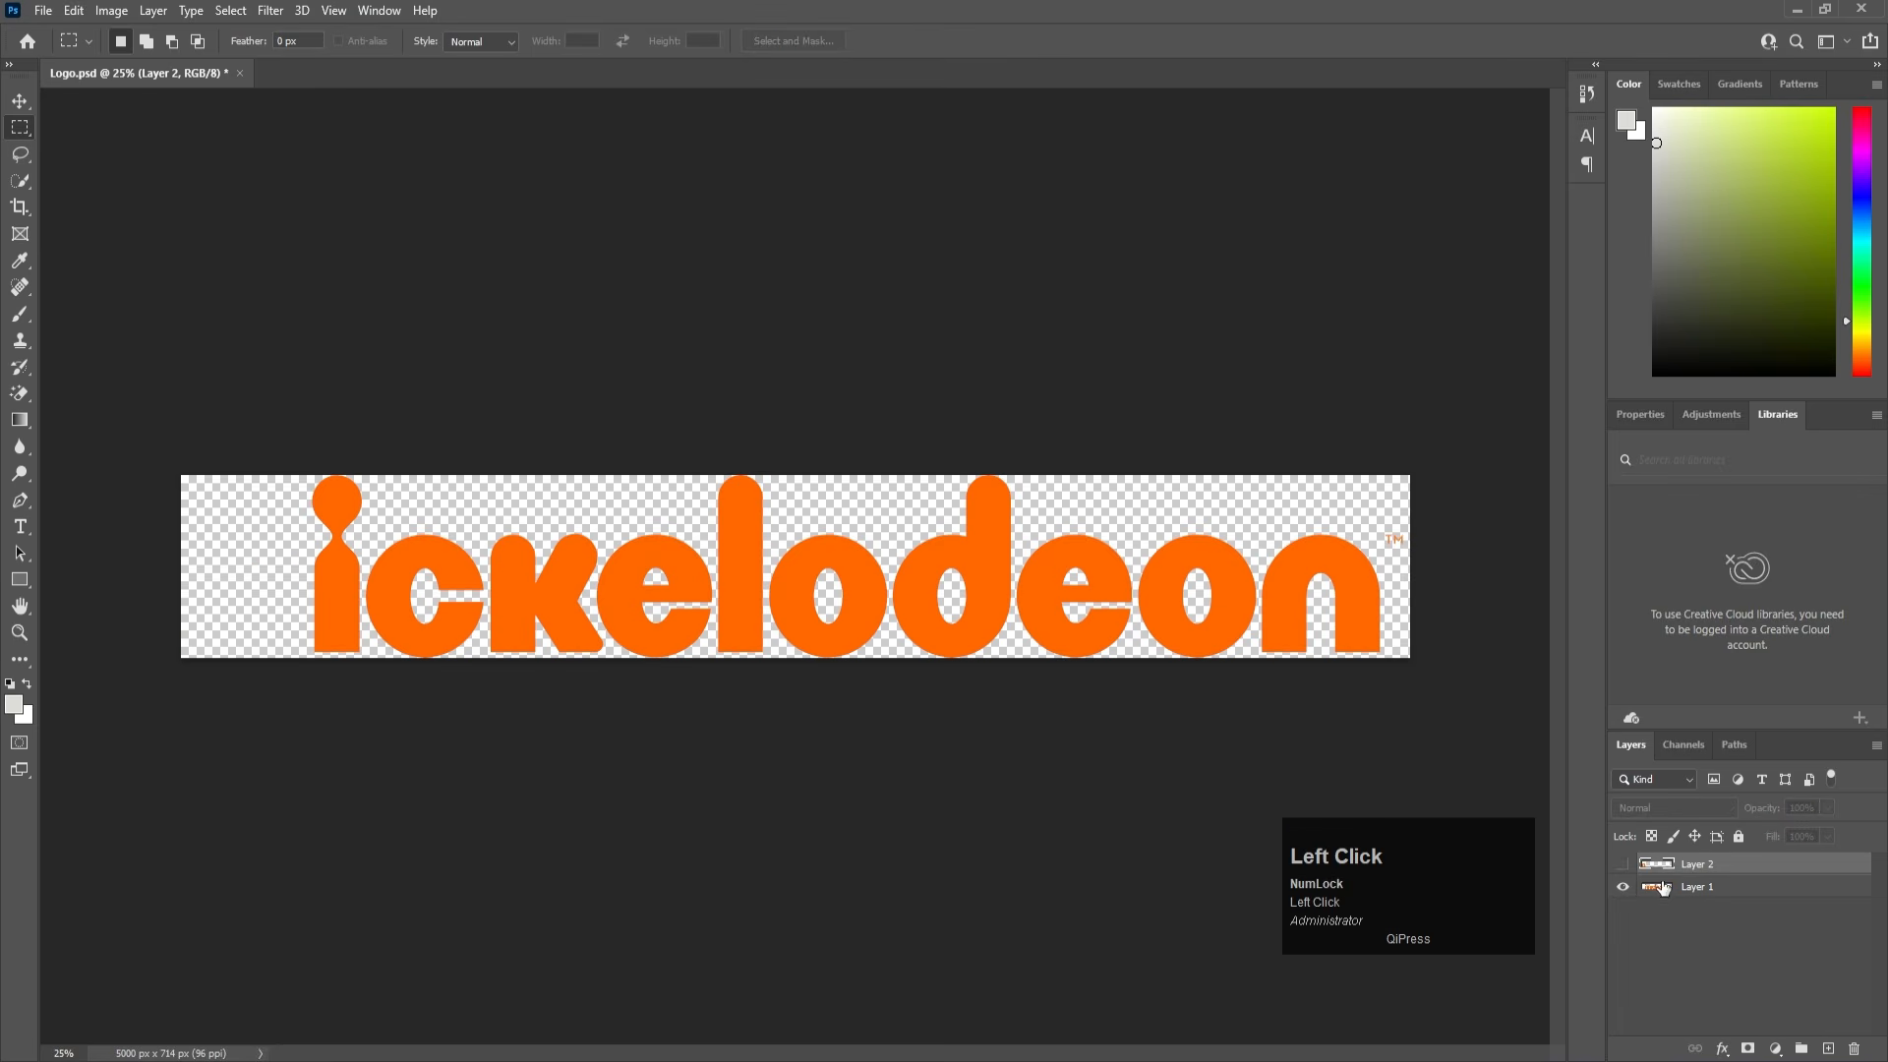
Move the letter i from Layer 1 onto its own new layer at the same position and hide that layer
click(1662, 888)
drag(267, 450, 363, 716)
key(ctrl+x)
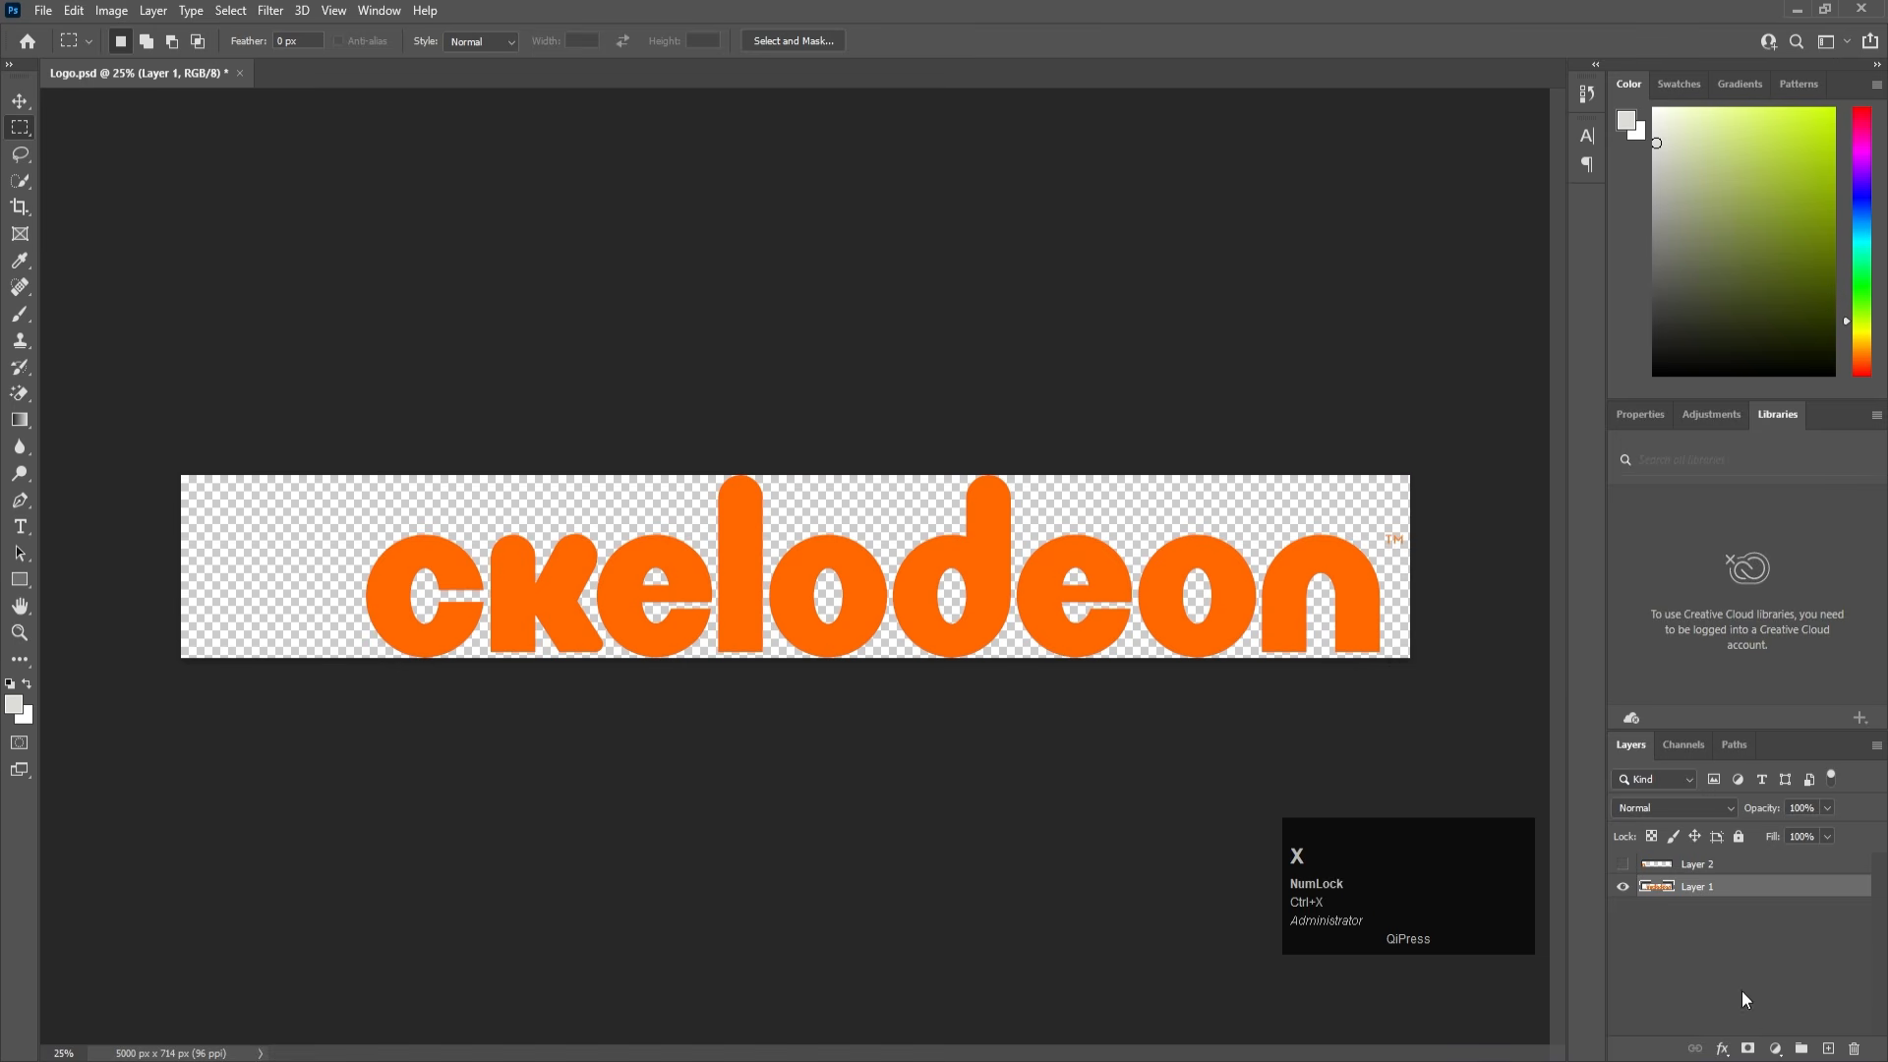
click(1827, 1048)
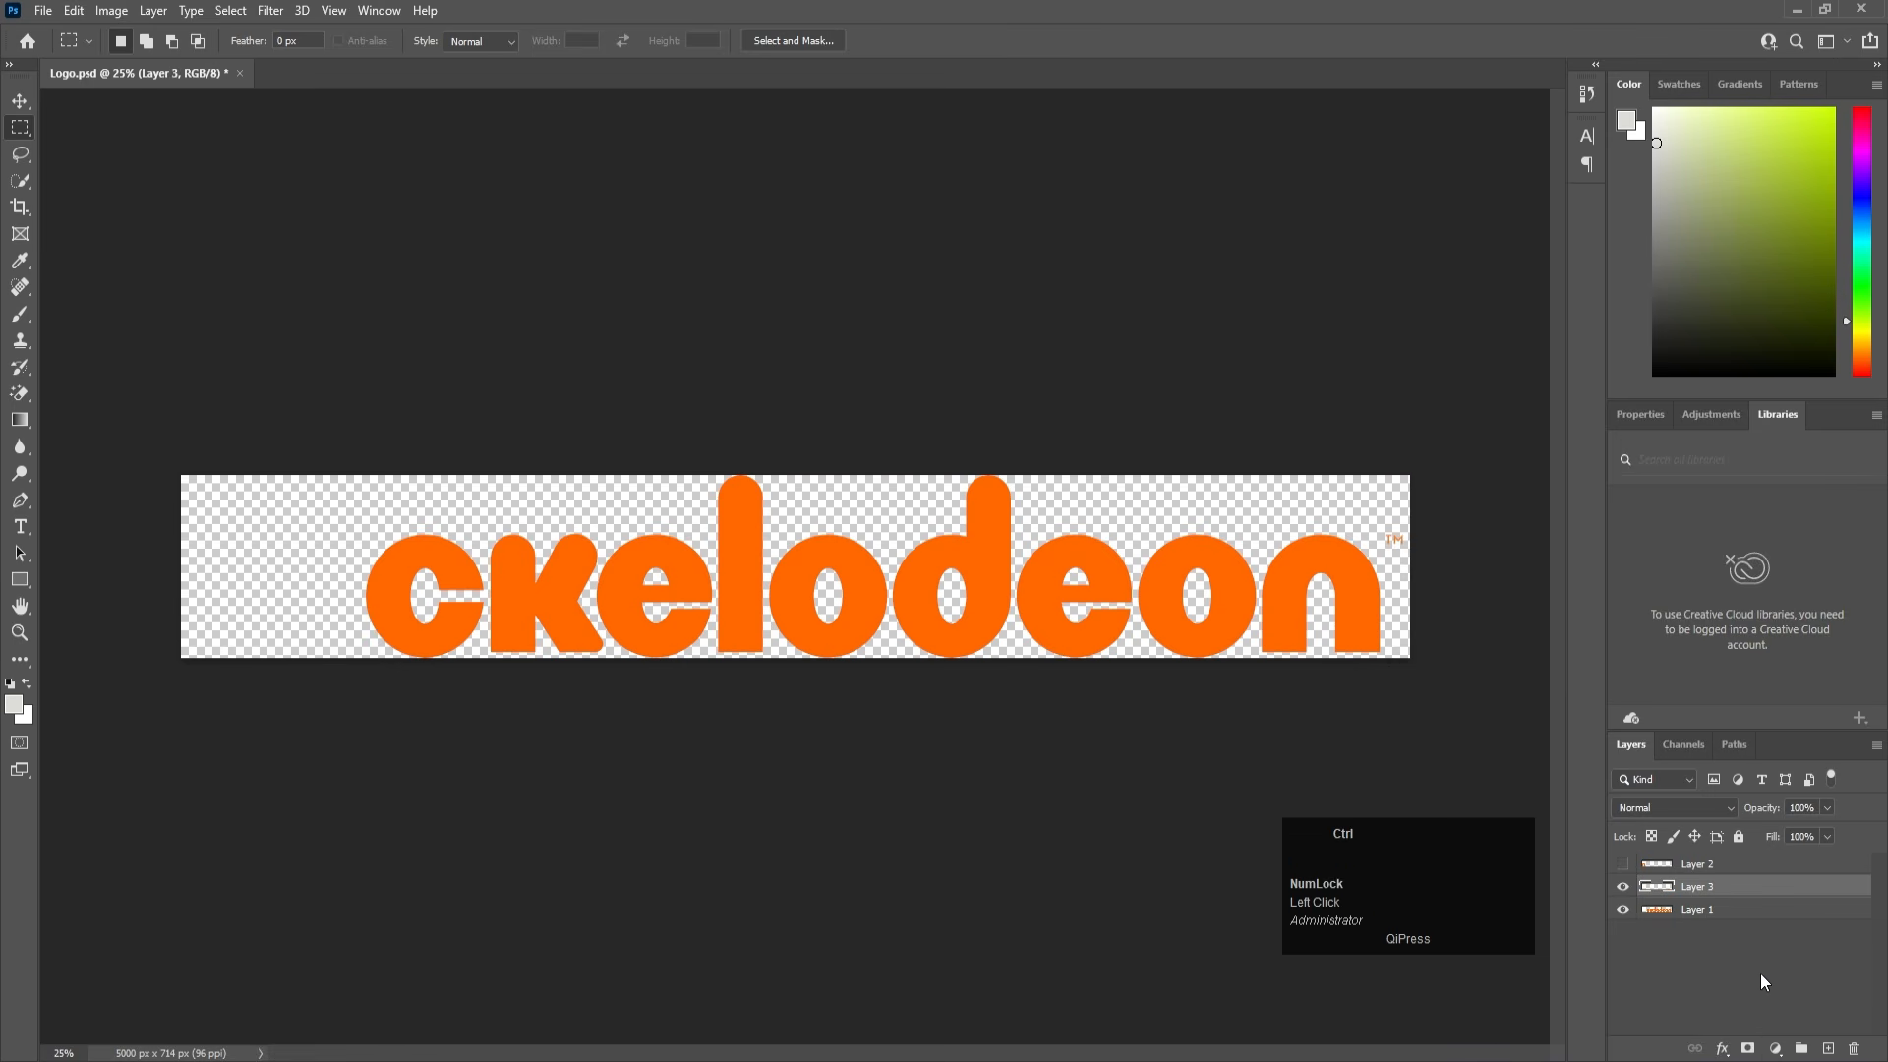
key(ctrl+shift+v)
click(1623, 886)
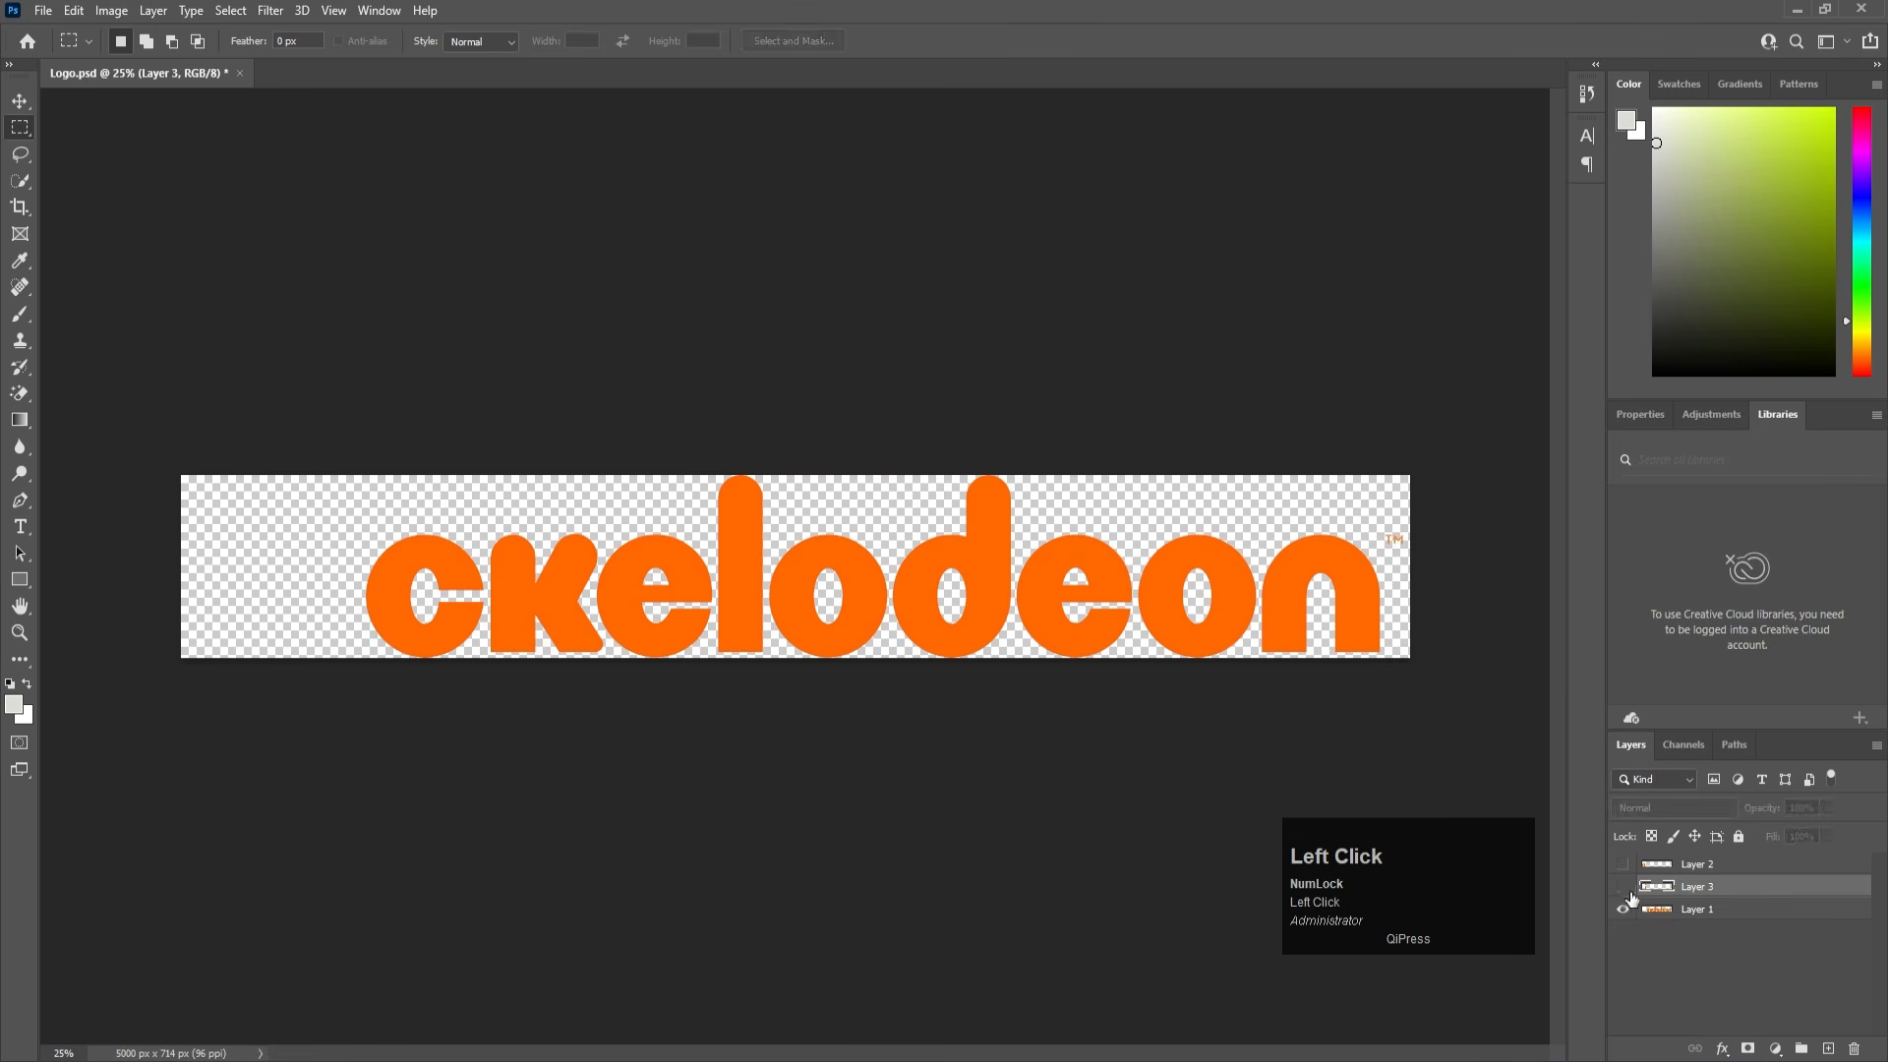
Separate the letter c from Layer 1 onto its own new layer, keeping its position, and hide that layer
click(1671, 909)
drag(312, 482, 488, 688)
key(ctrl+x)
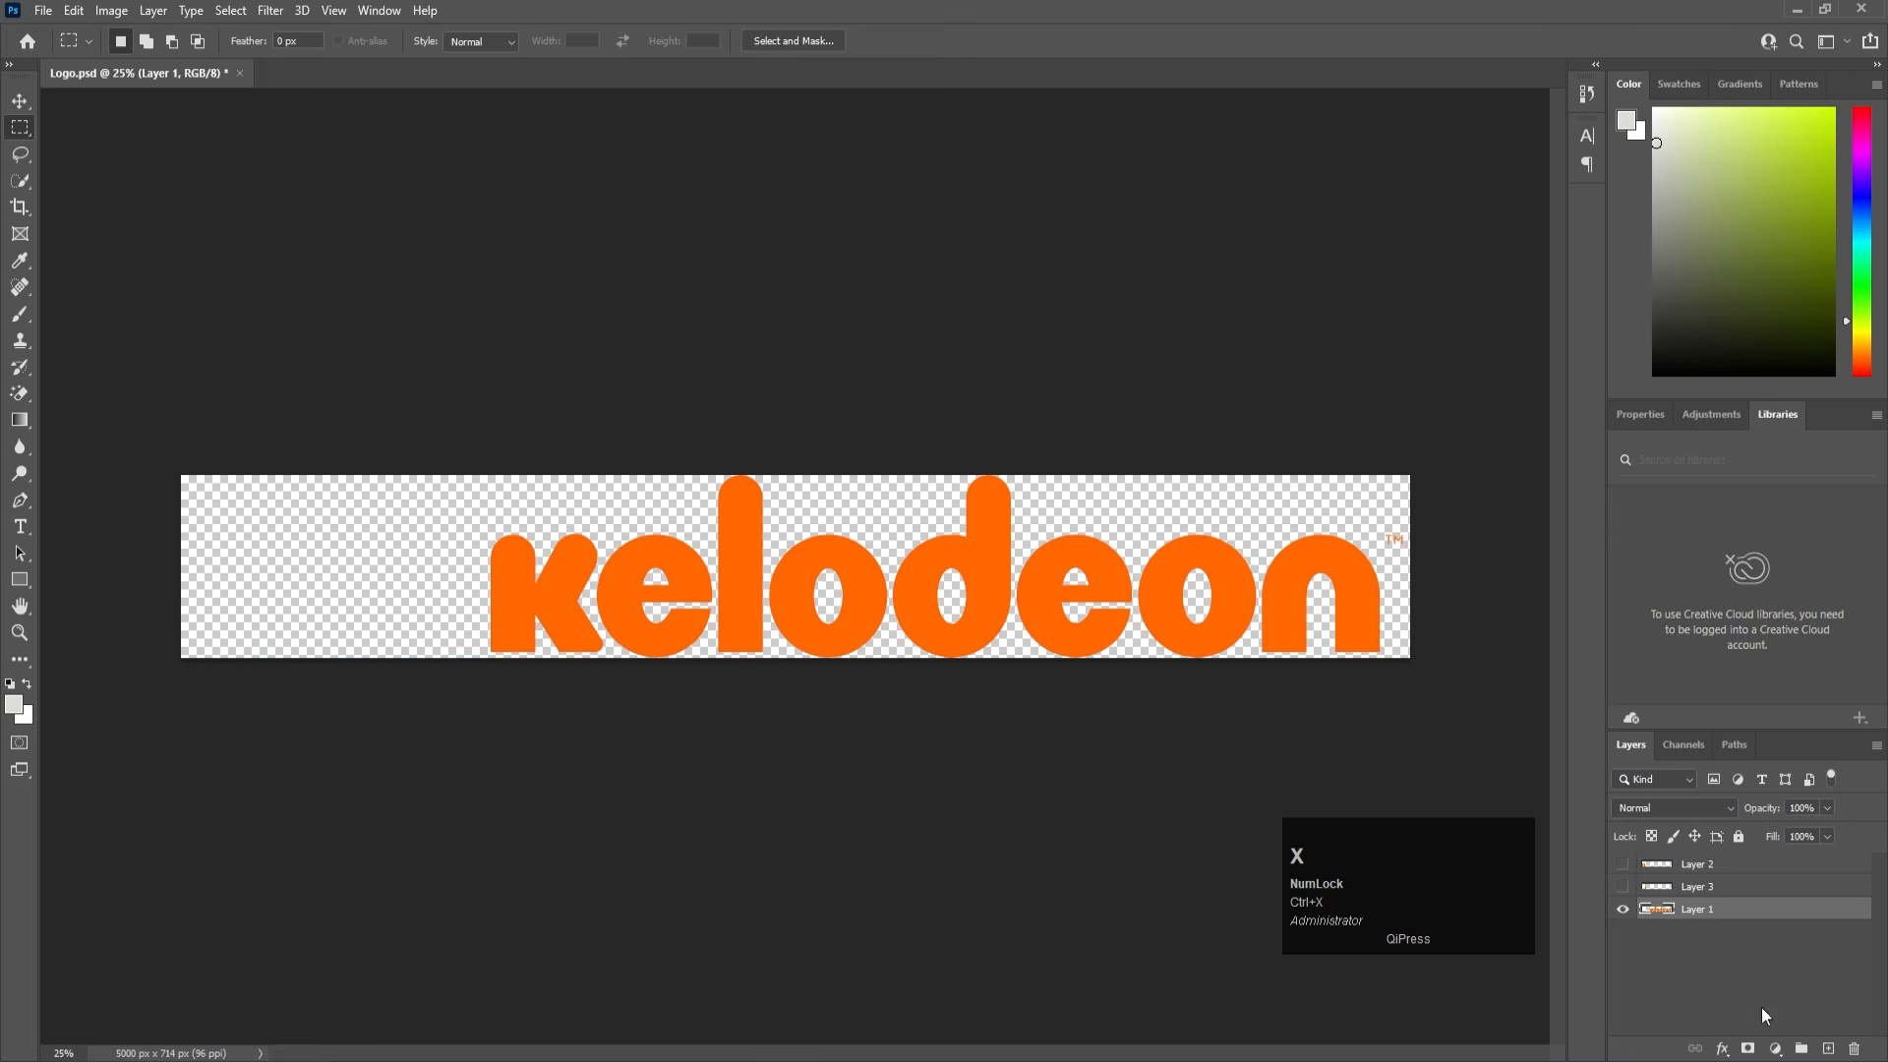
click(1828, 1049)
key(ctrl+shift+v)
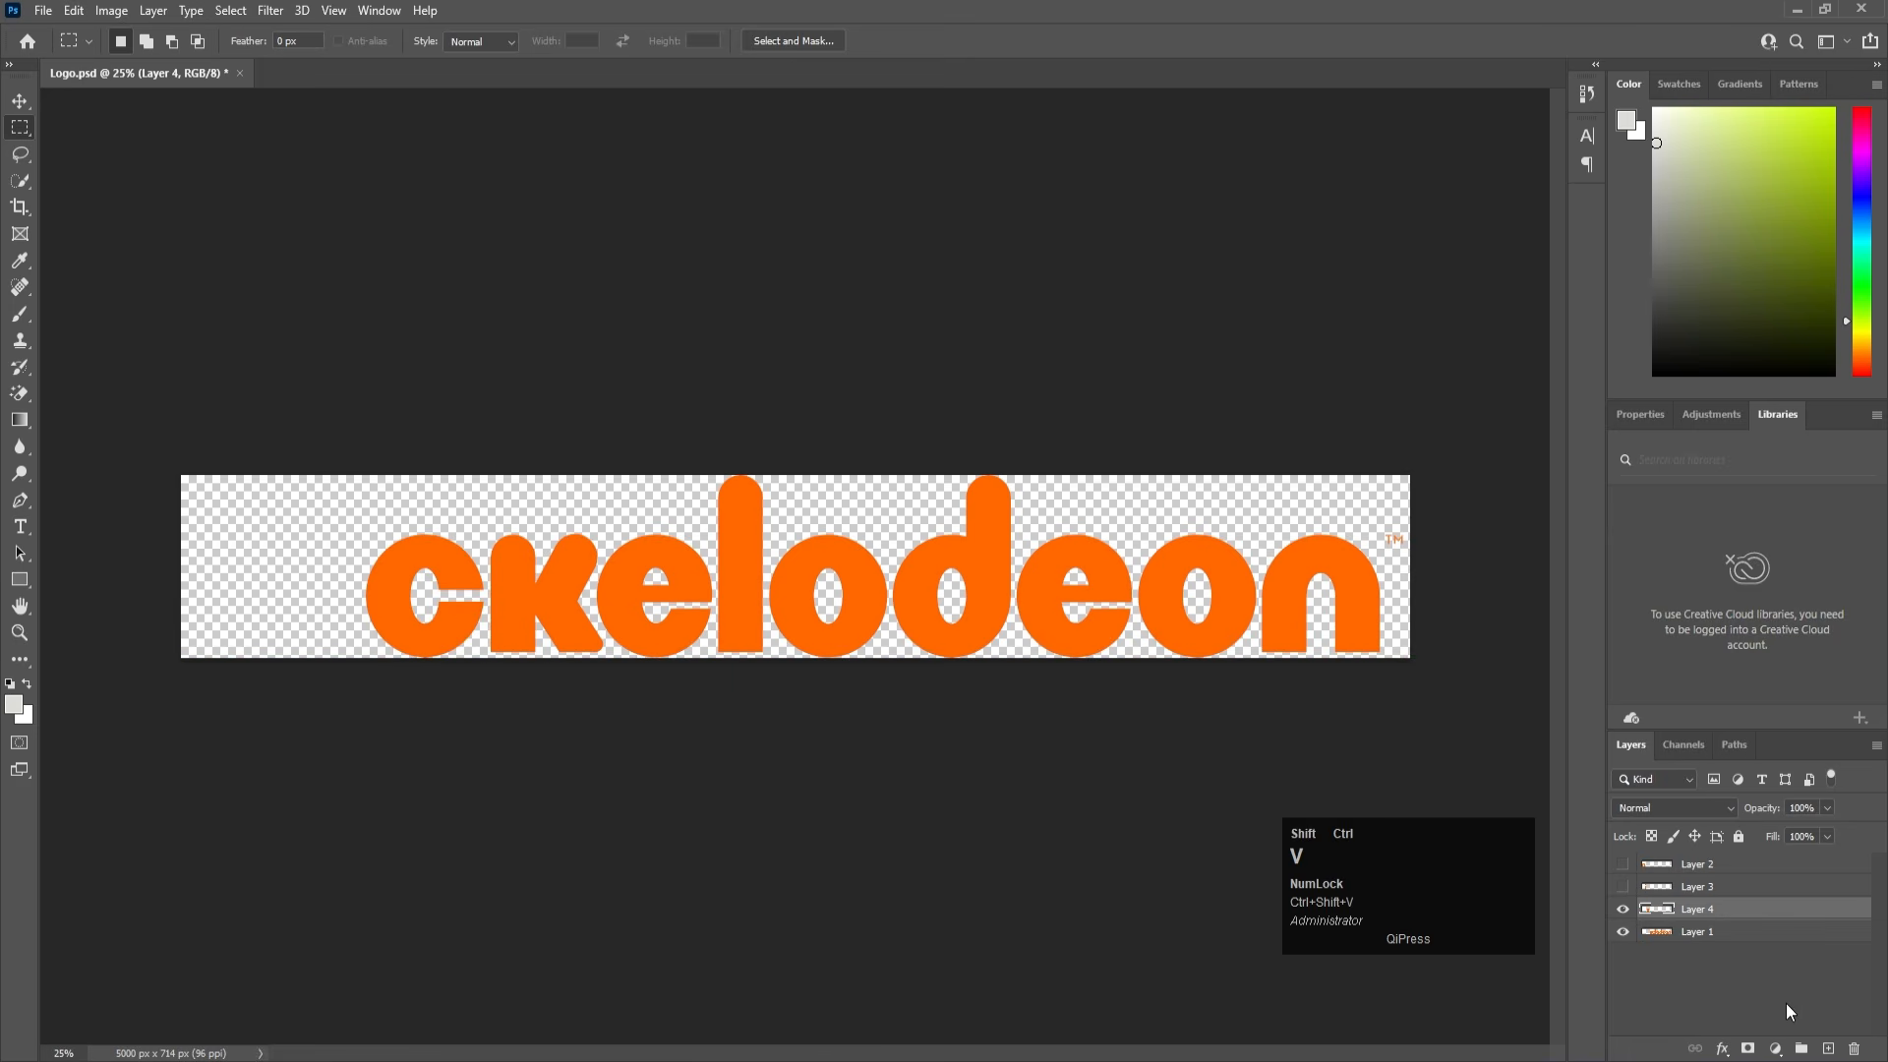
click(1622, 908)
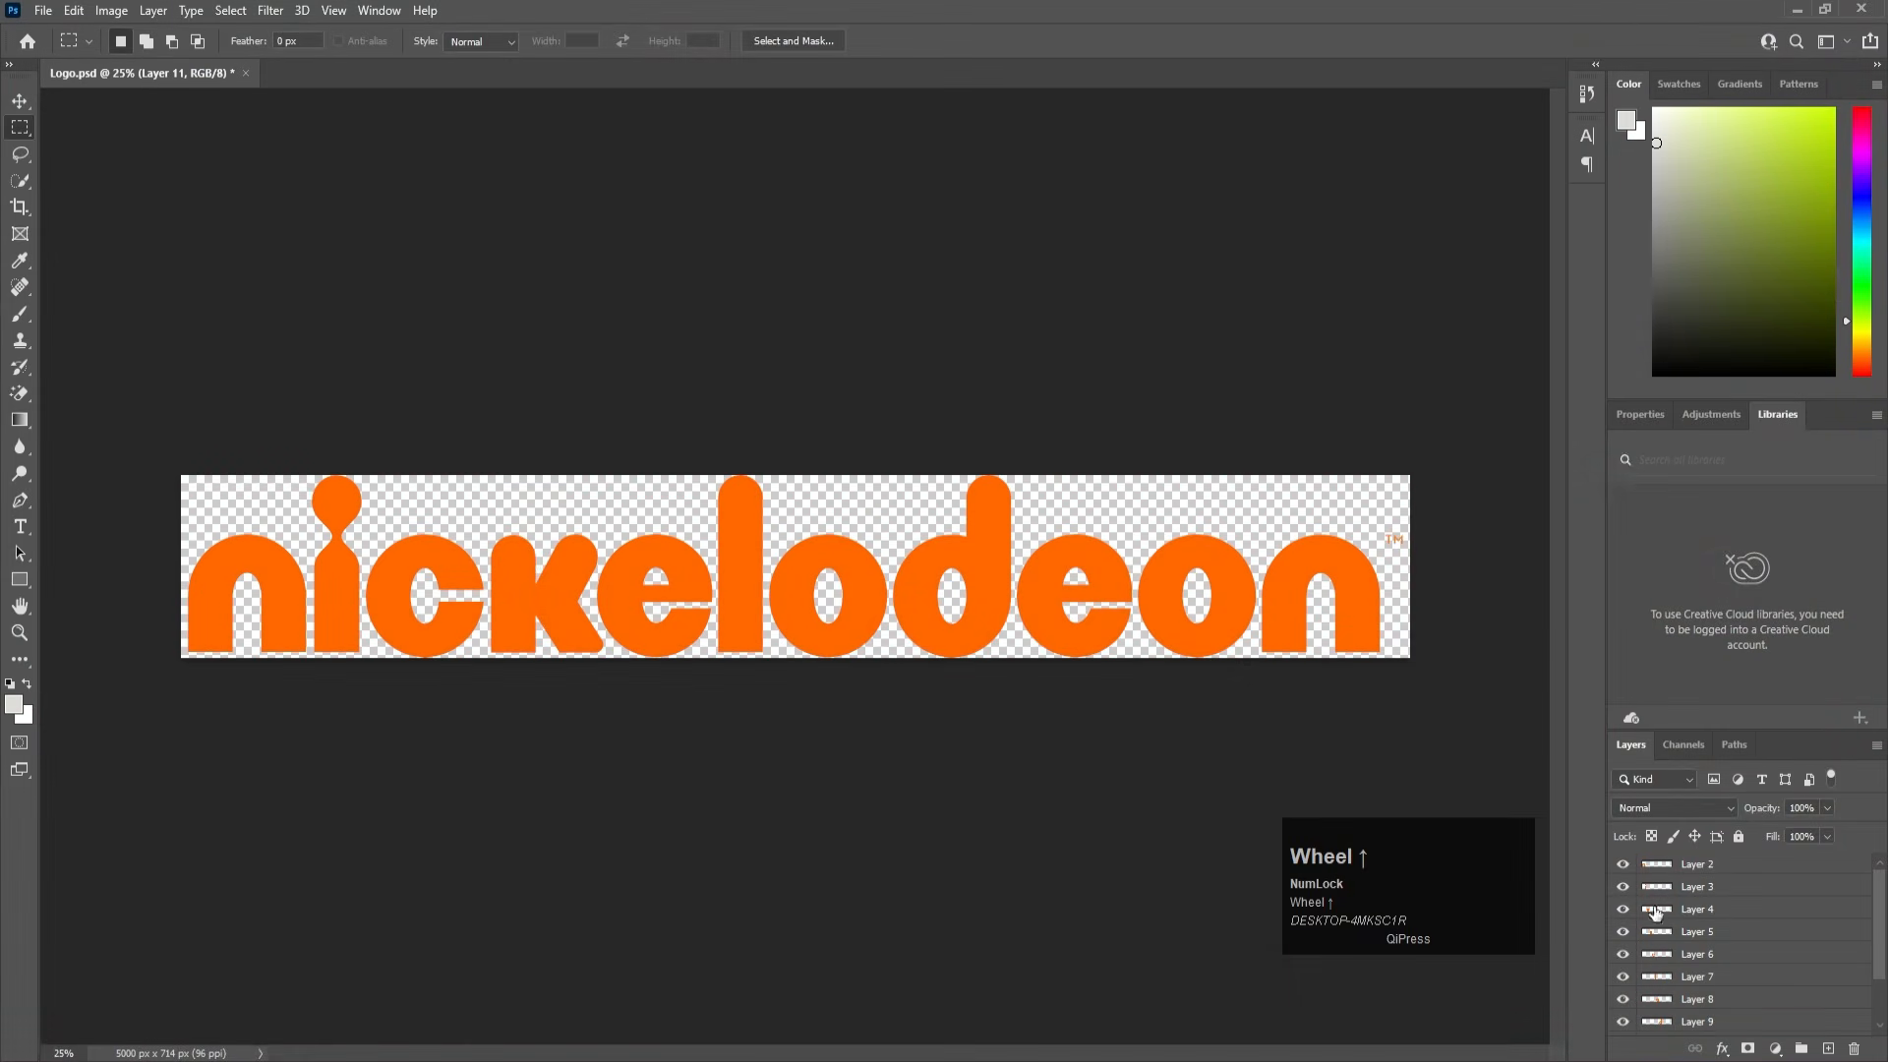
Check the separated letter layers and save the Logo.psd document
scroll(1648, 935, down, 1)
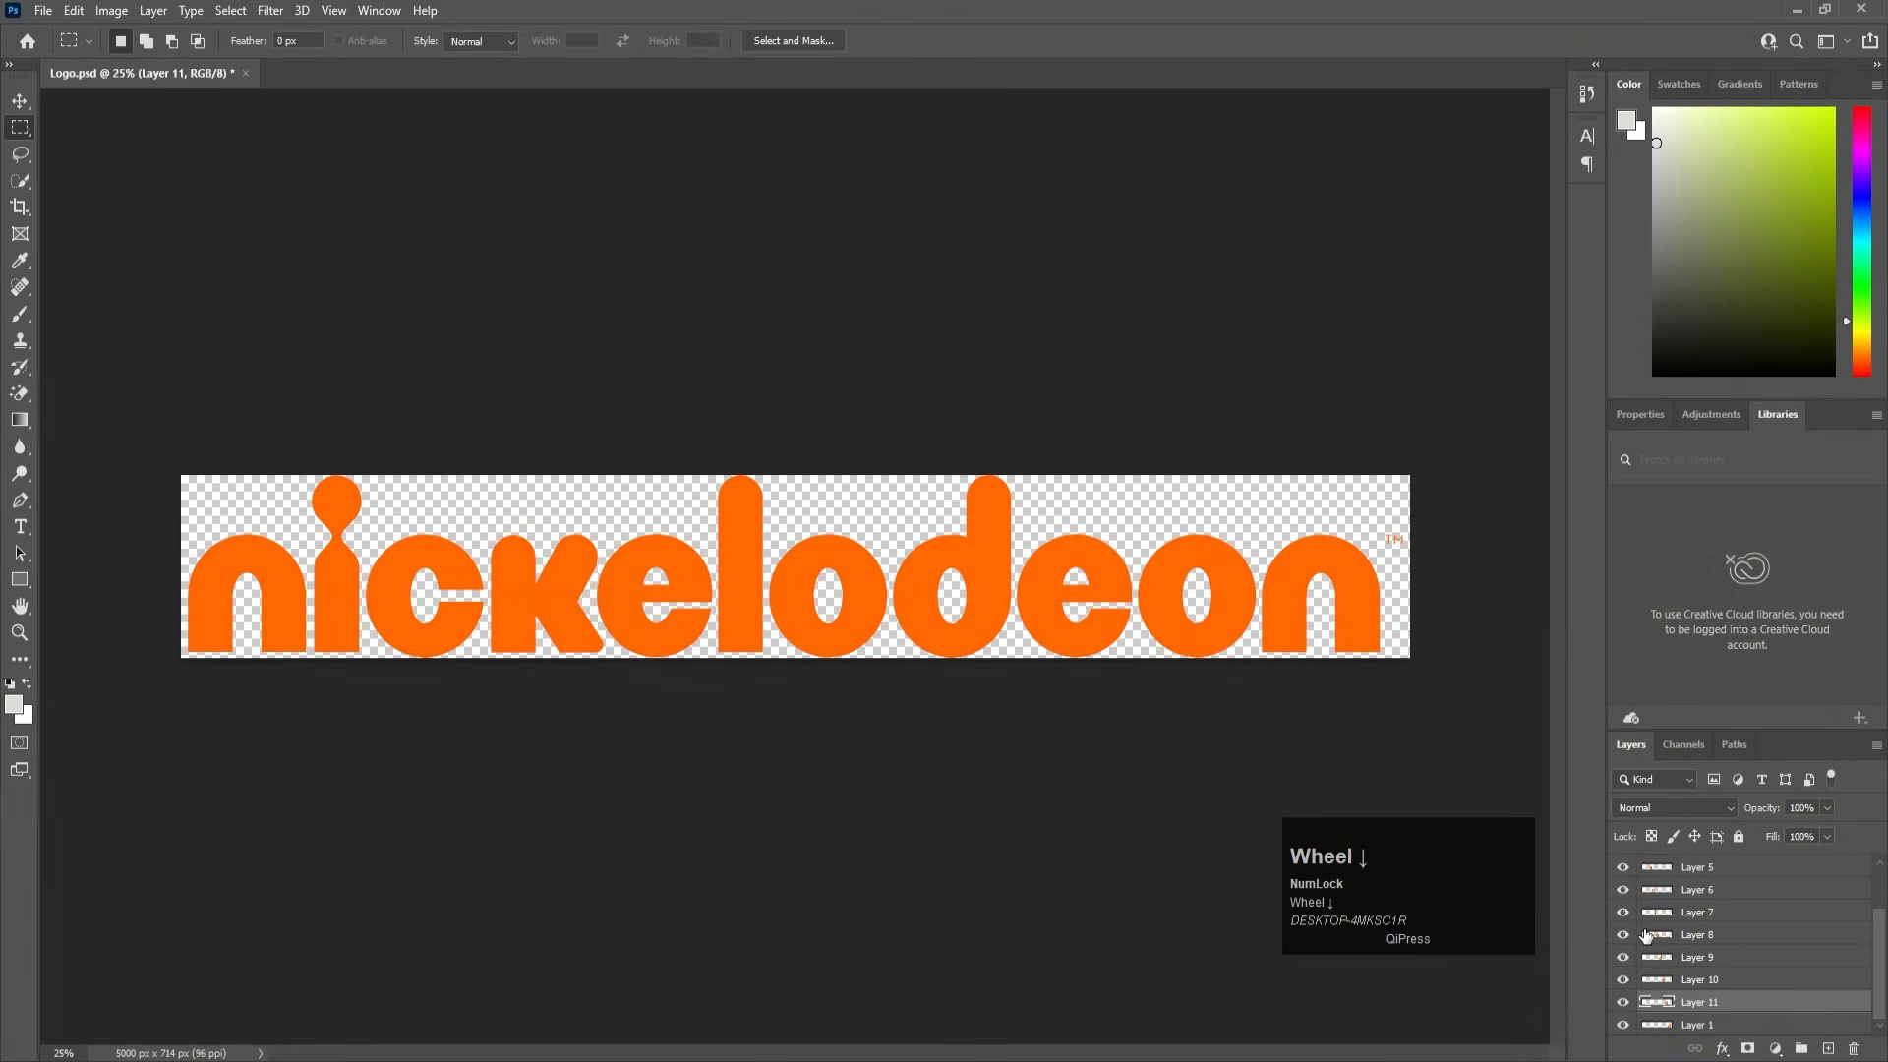
click(1627, 919)
click(1627, 921)
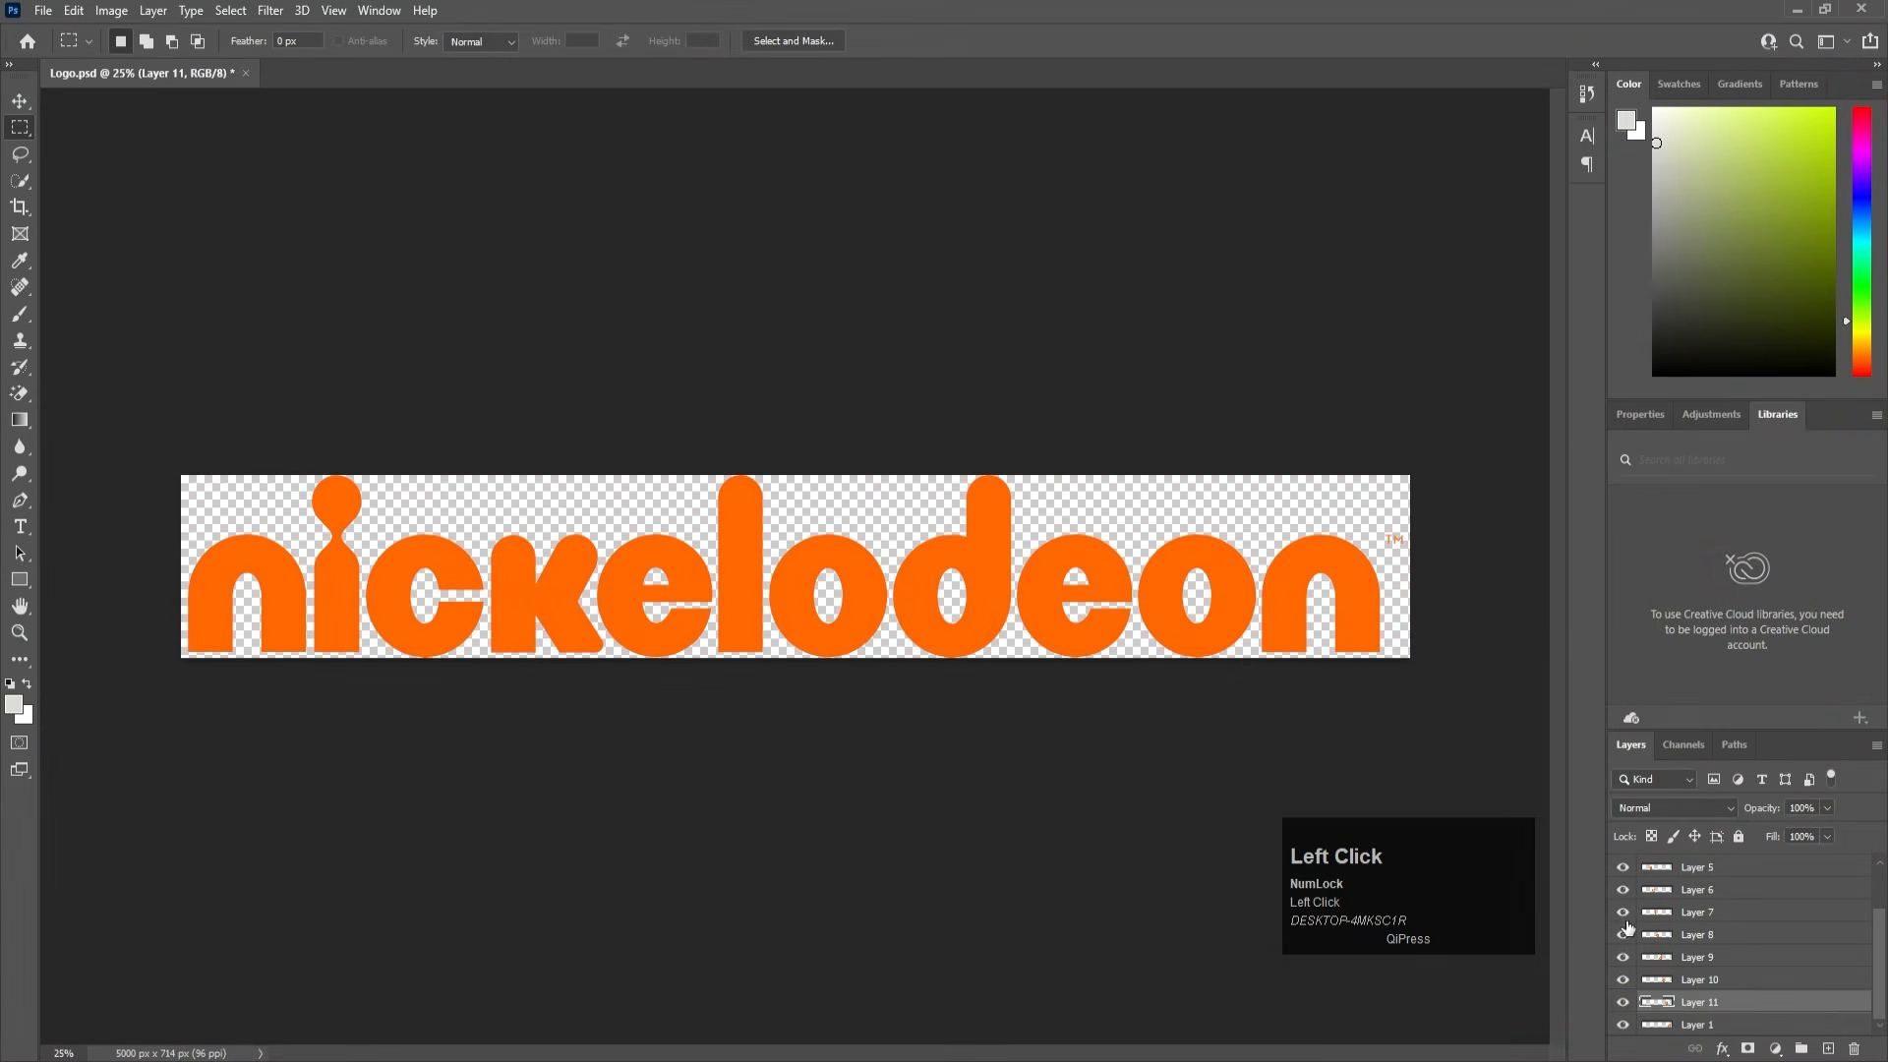
click(1625, 937)
key(ctrl+s)
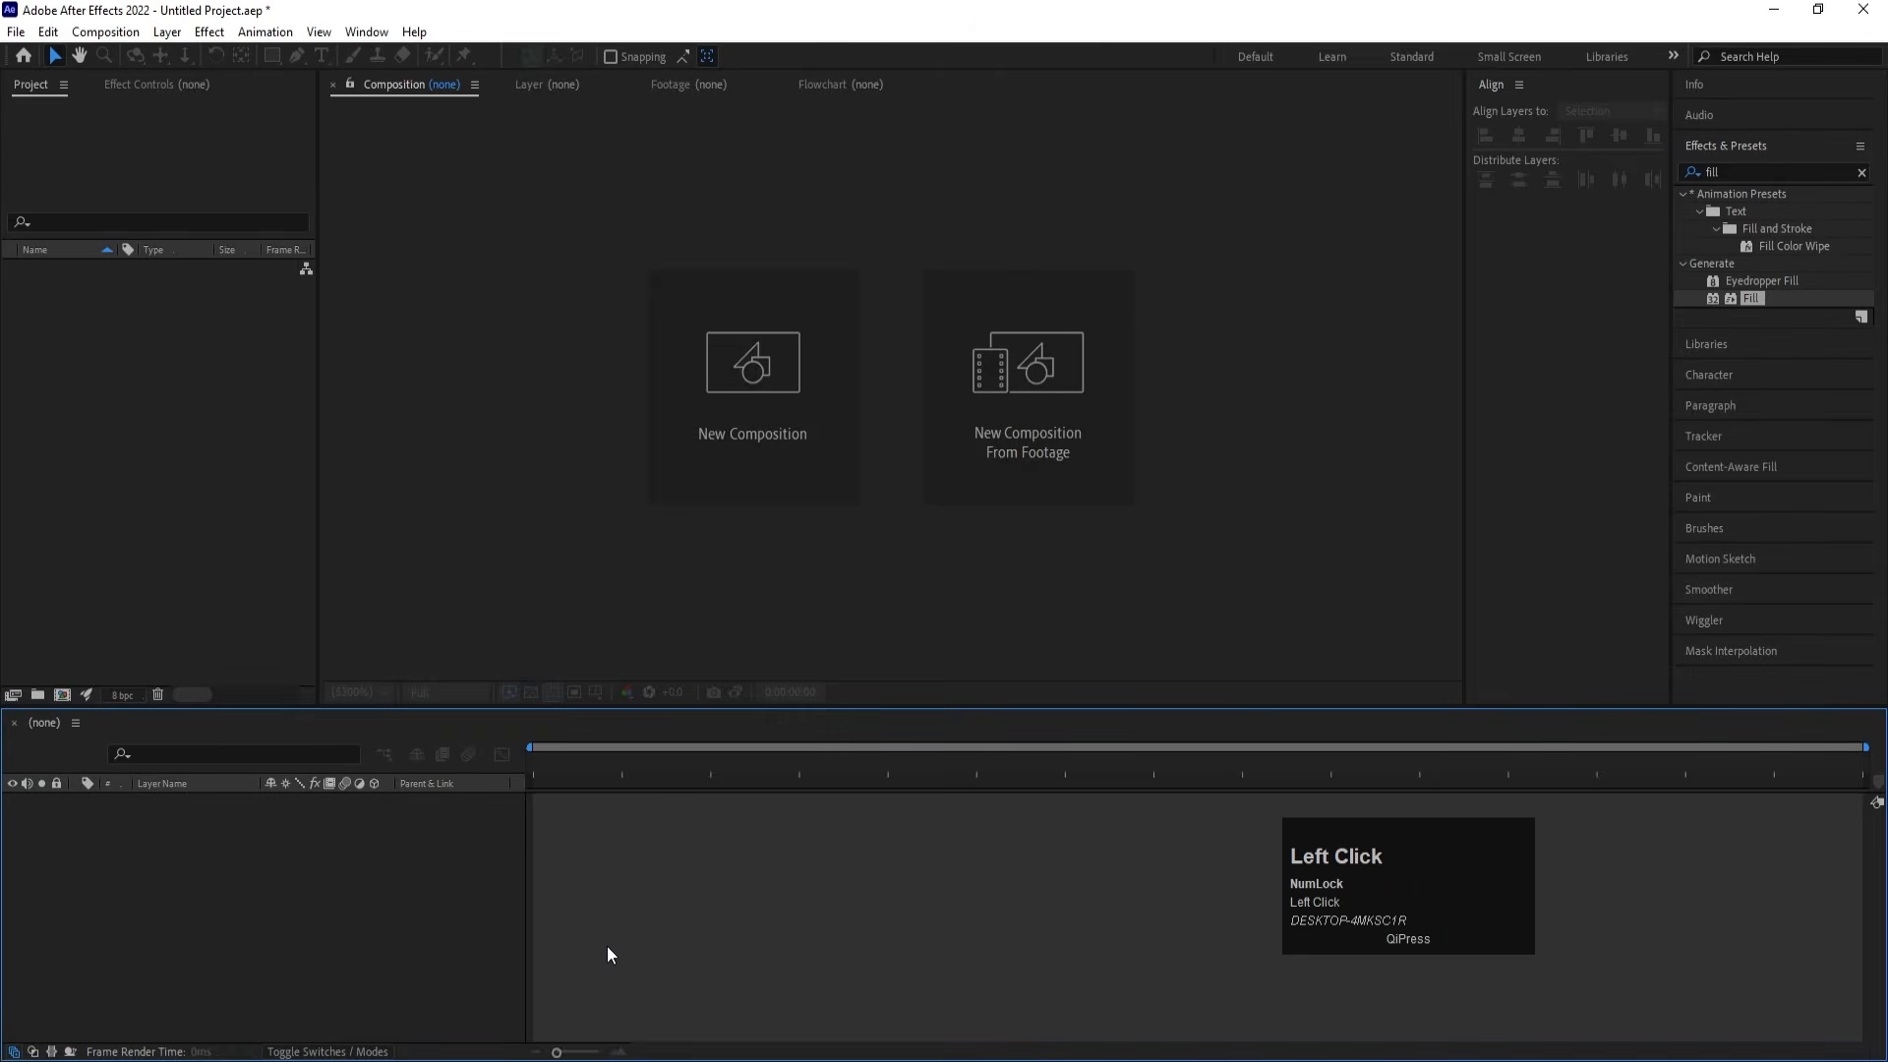
In After Effects, start a new composition named Main Logo Animation with a size of 1920 x 1080 px
click(789, 433)
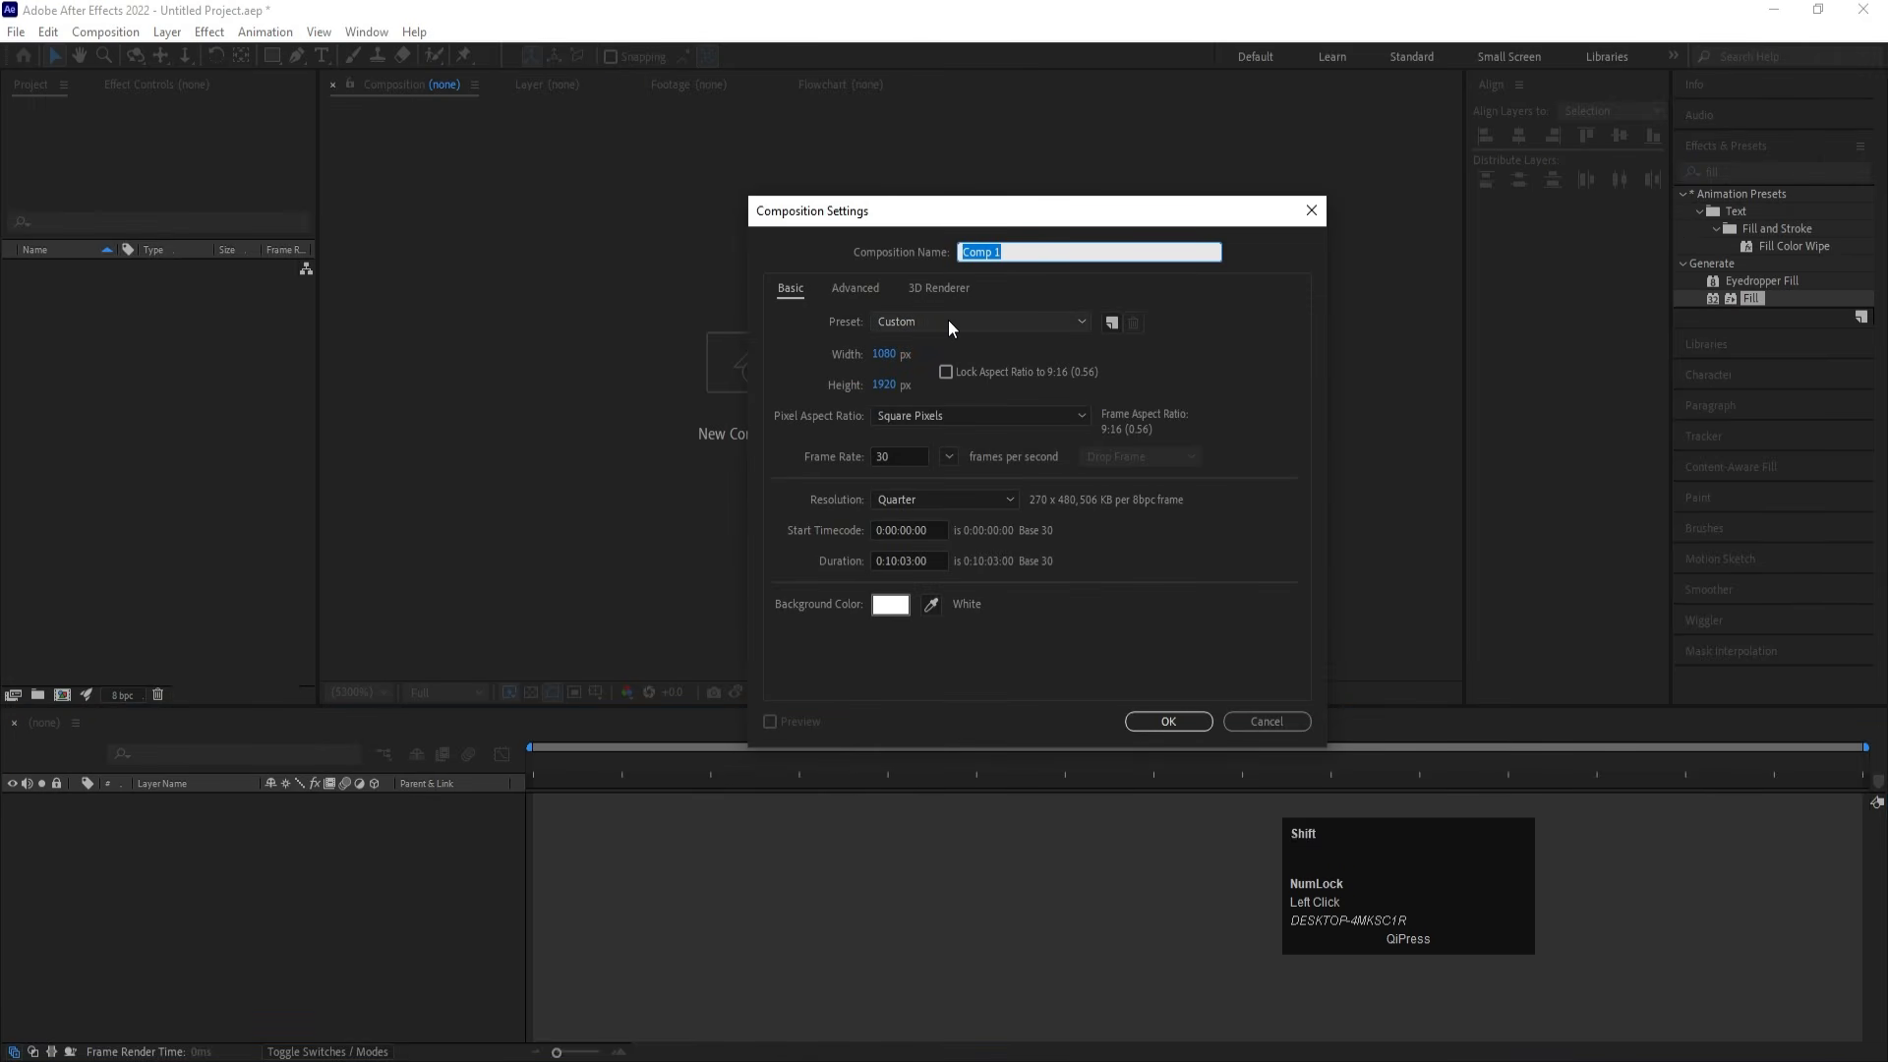
text(Main Logo Ani)
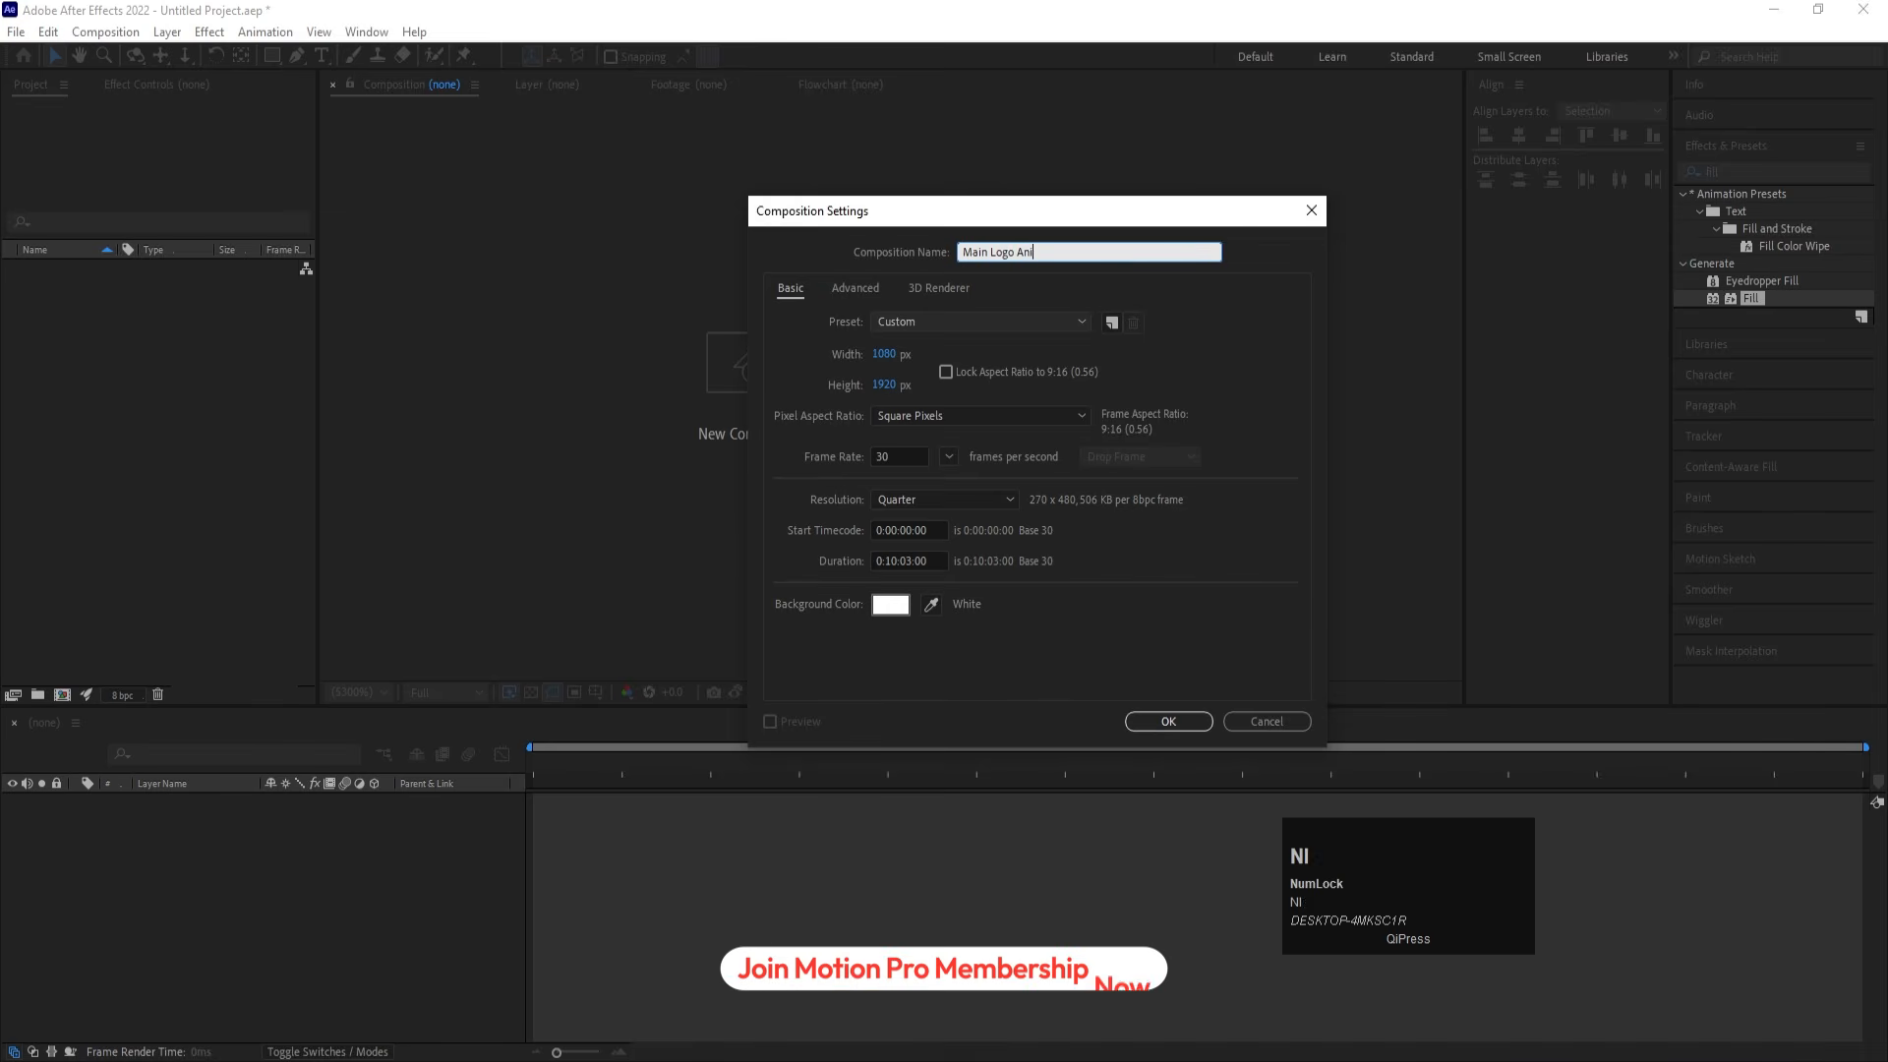
text(mation)
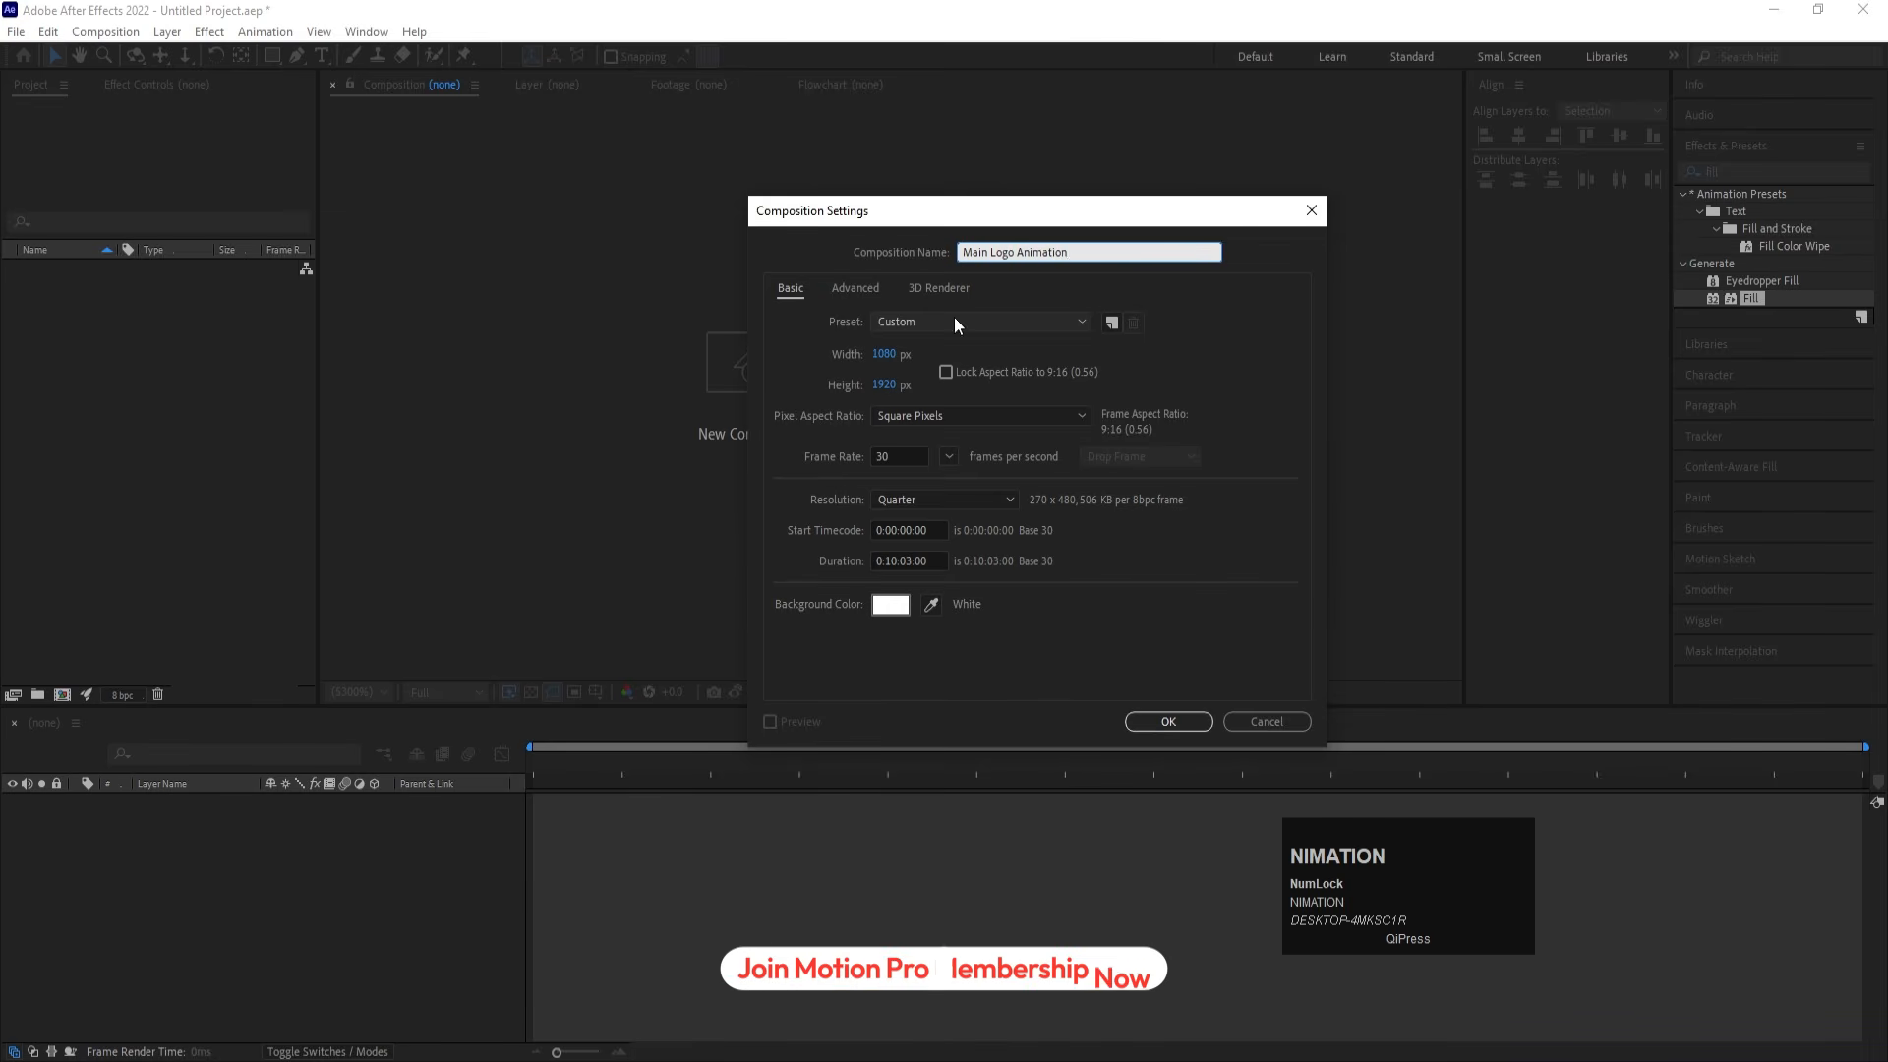
click(894, 354)
text(1920)
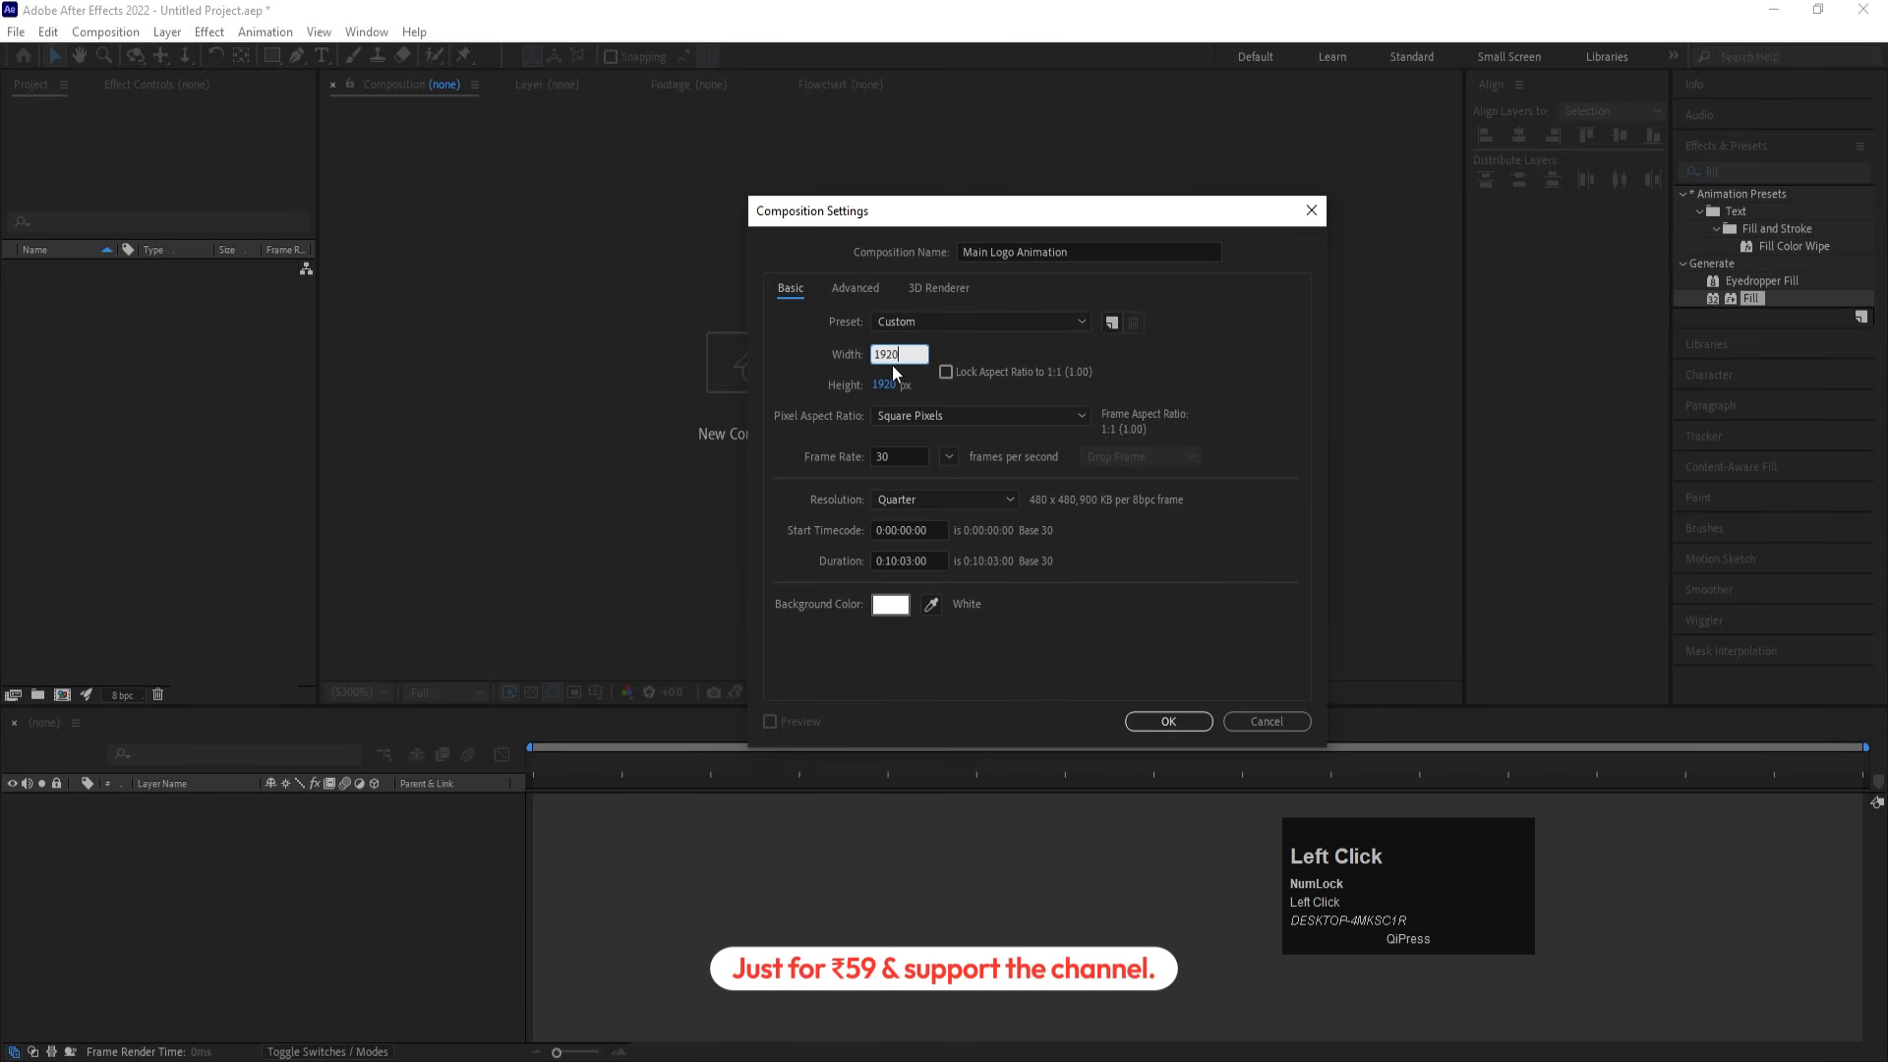
key(Tab)
text(1080)
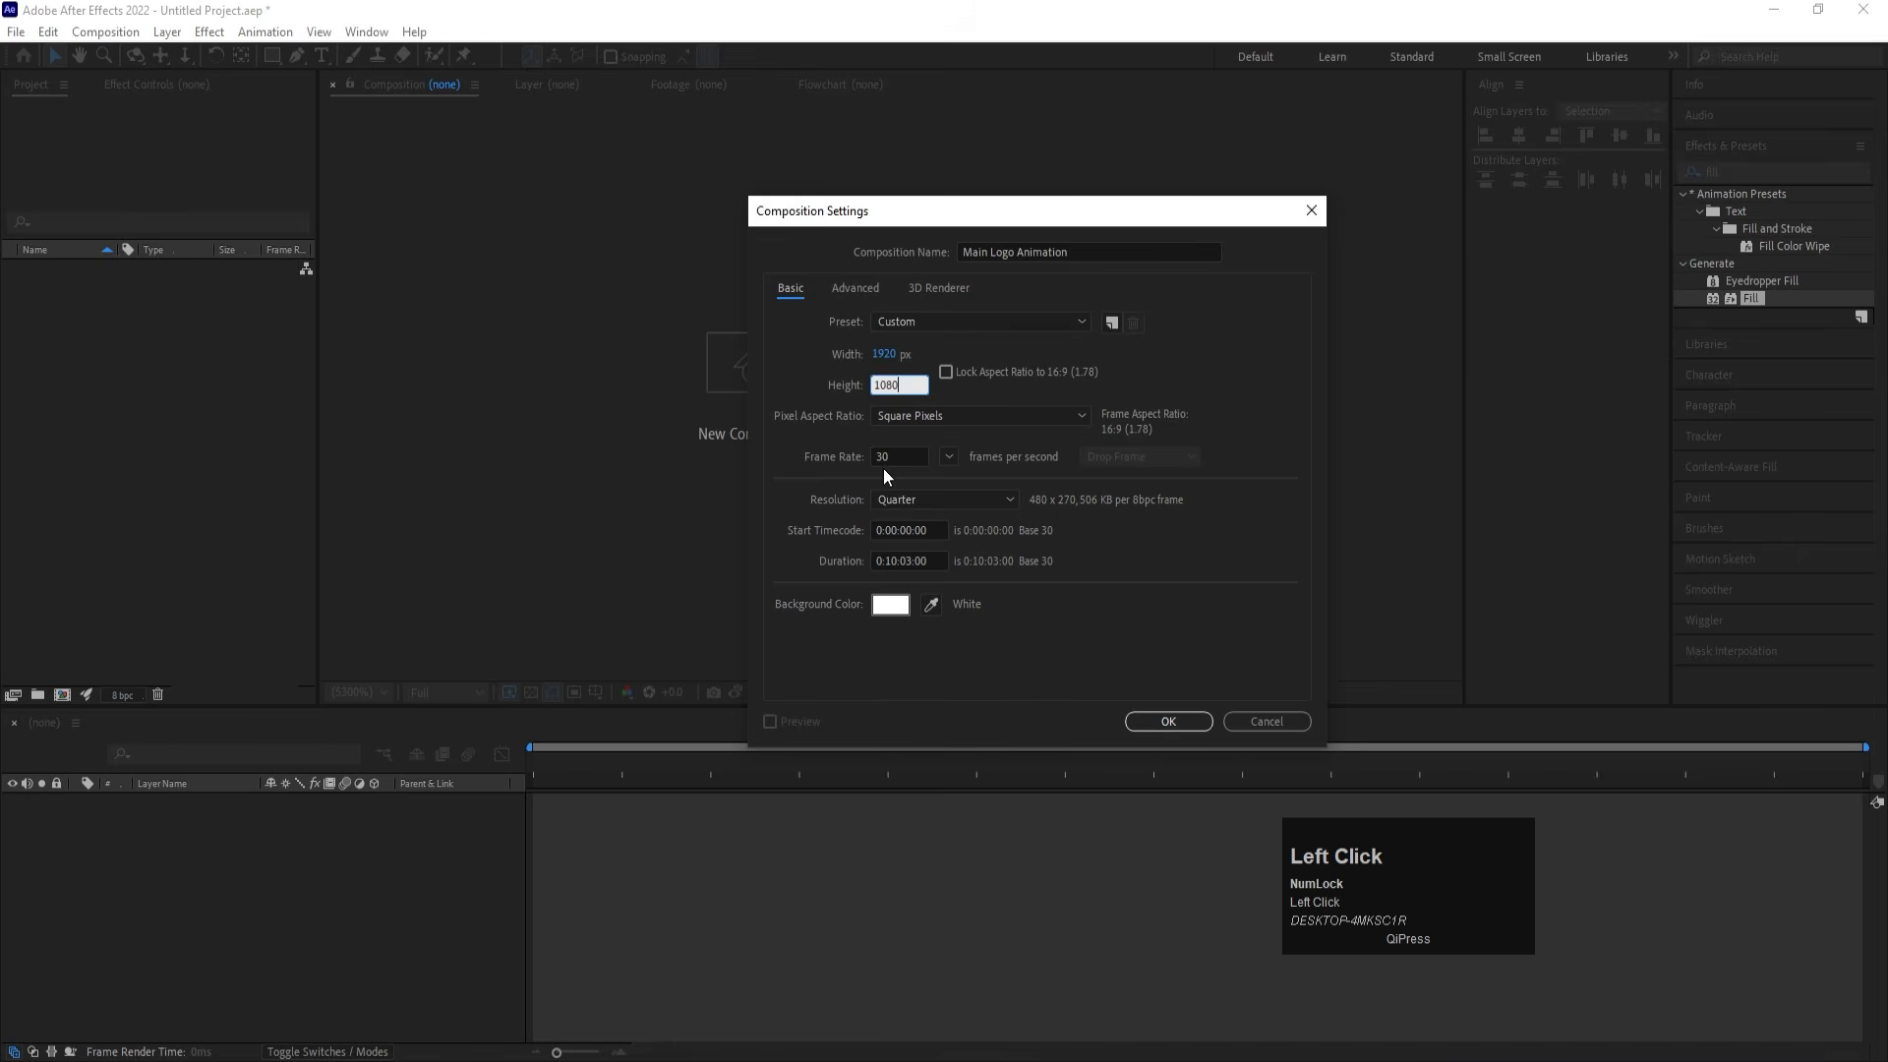
Set the composition's duration to 0:01:00:00 and create it
click(903, 561)
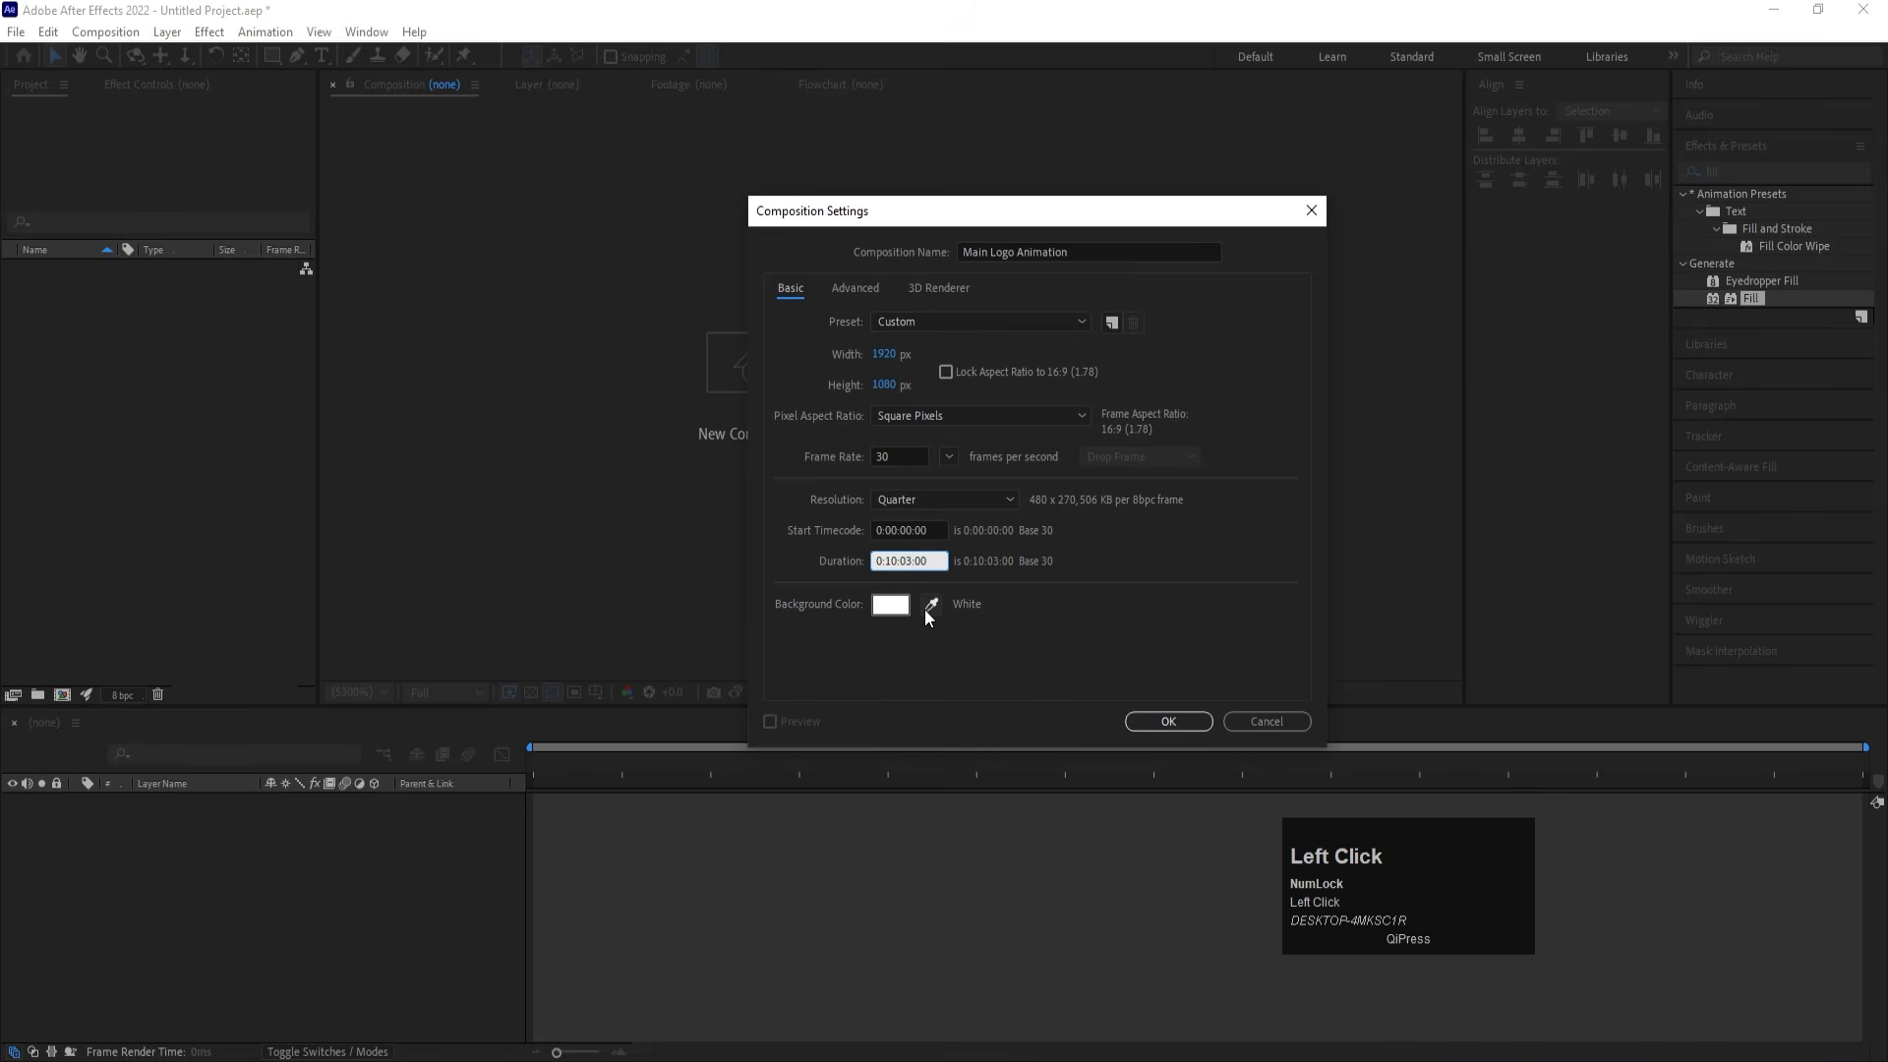
key(BackSpace)
text(0)
click(892, 559)
click(1024, 613)
click(1162, 726)
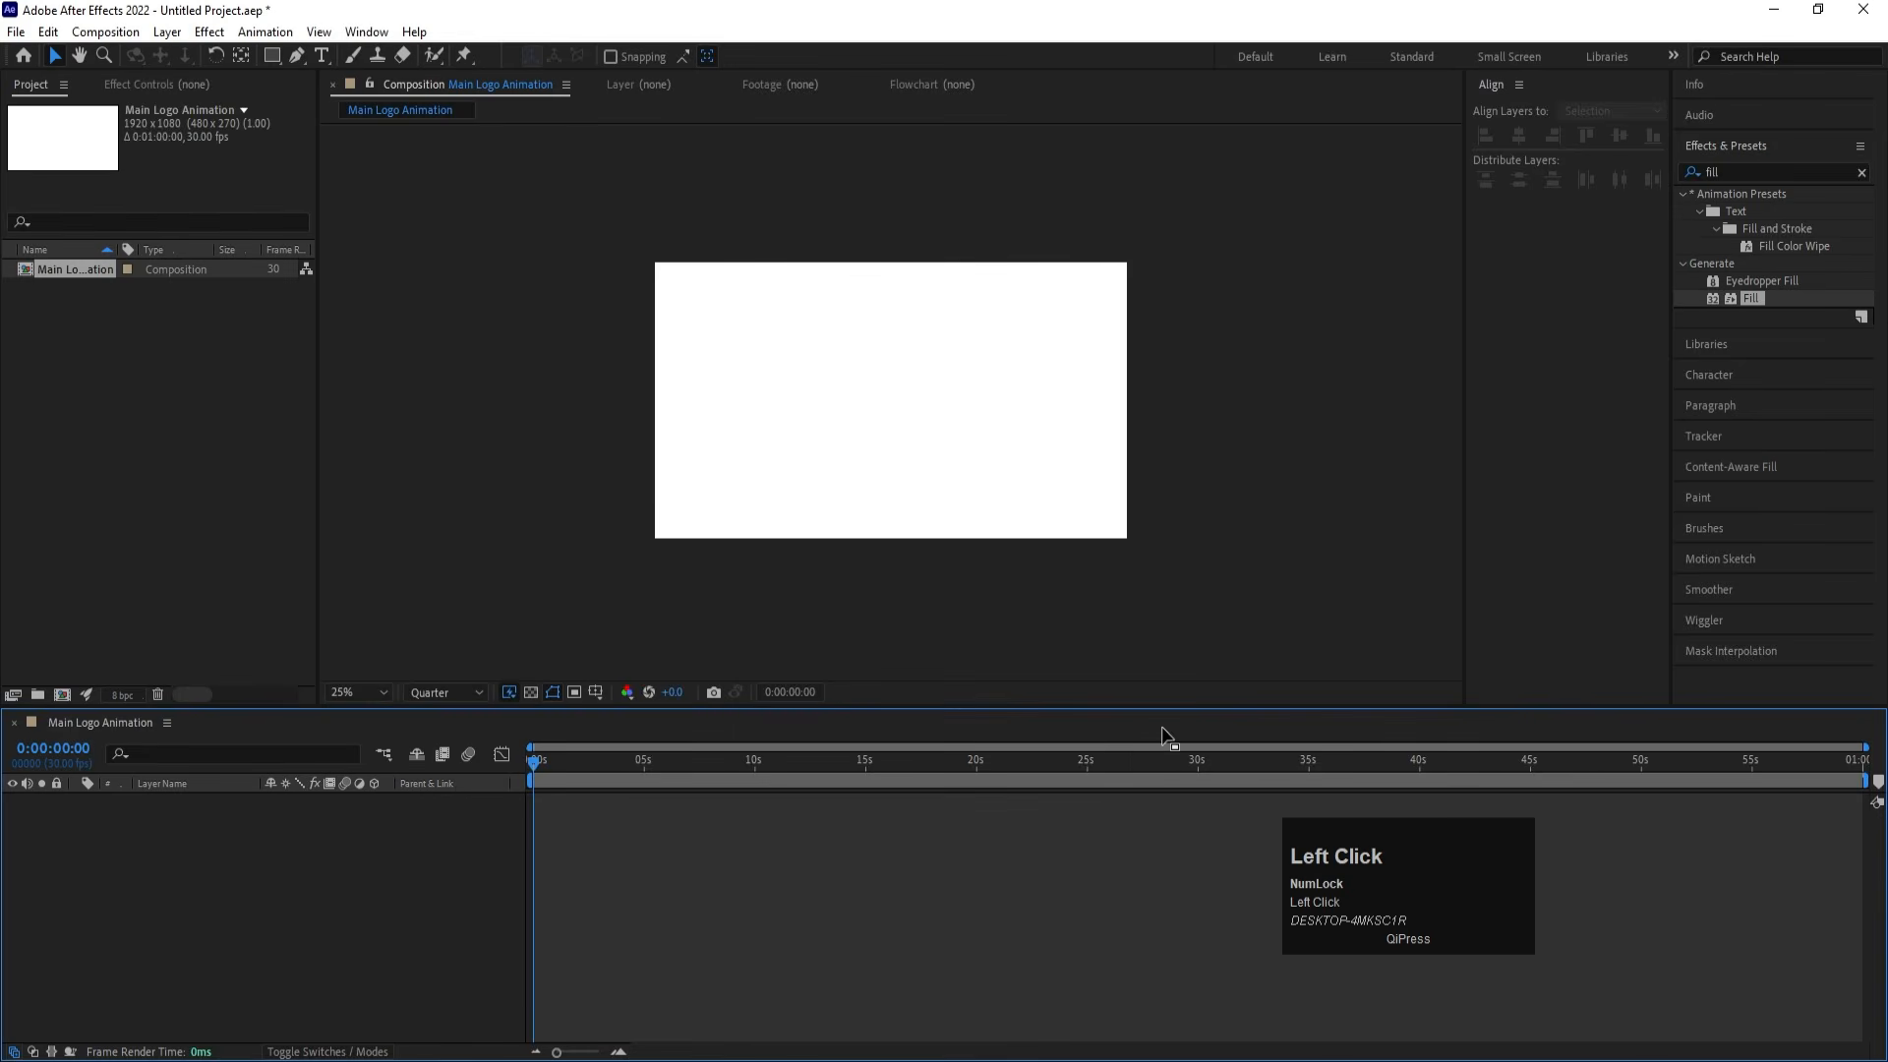
Fit the composition in the viewer and show the title/action safe guides
click(362, 689)
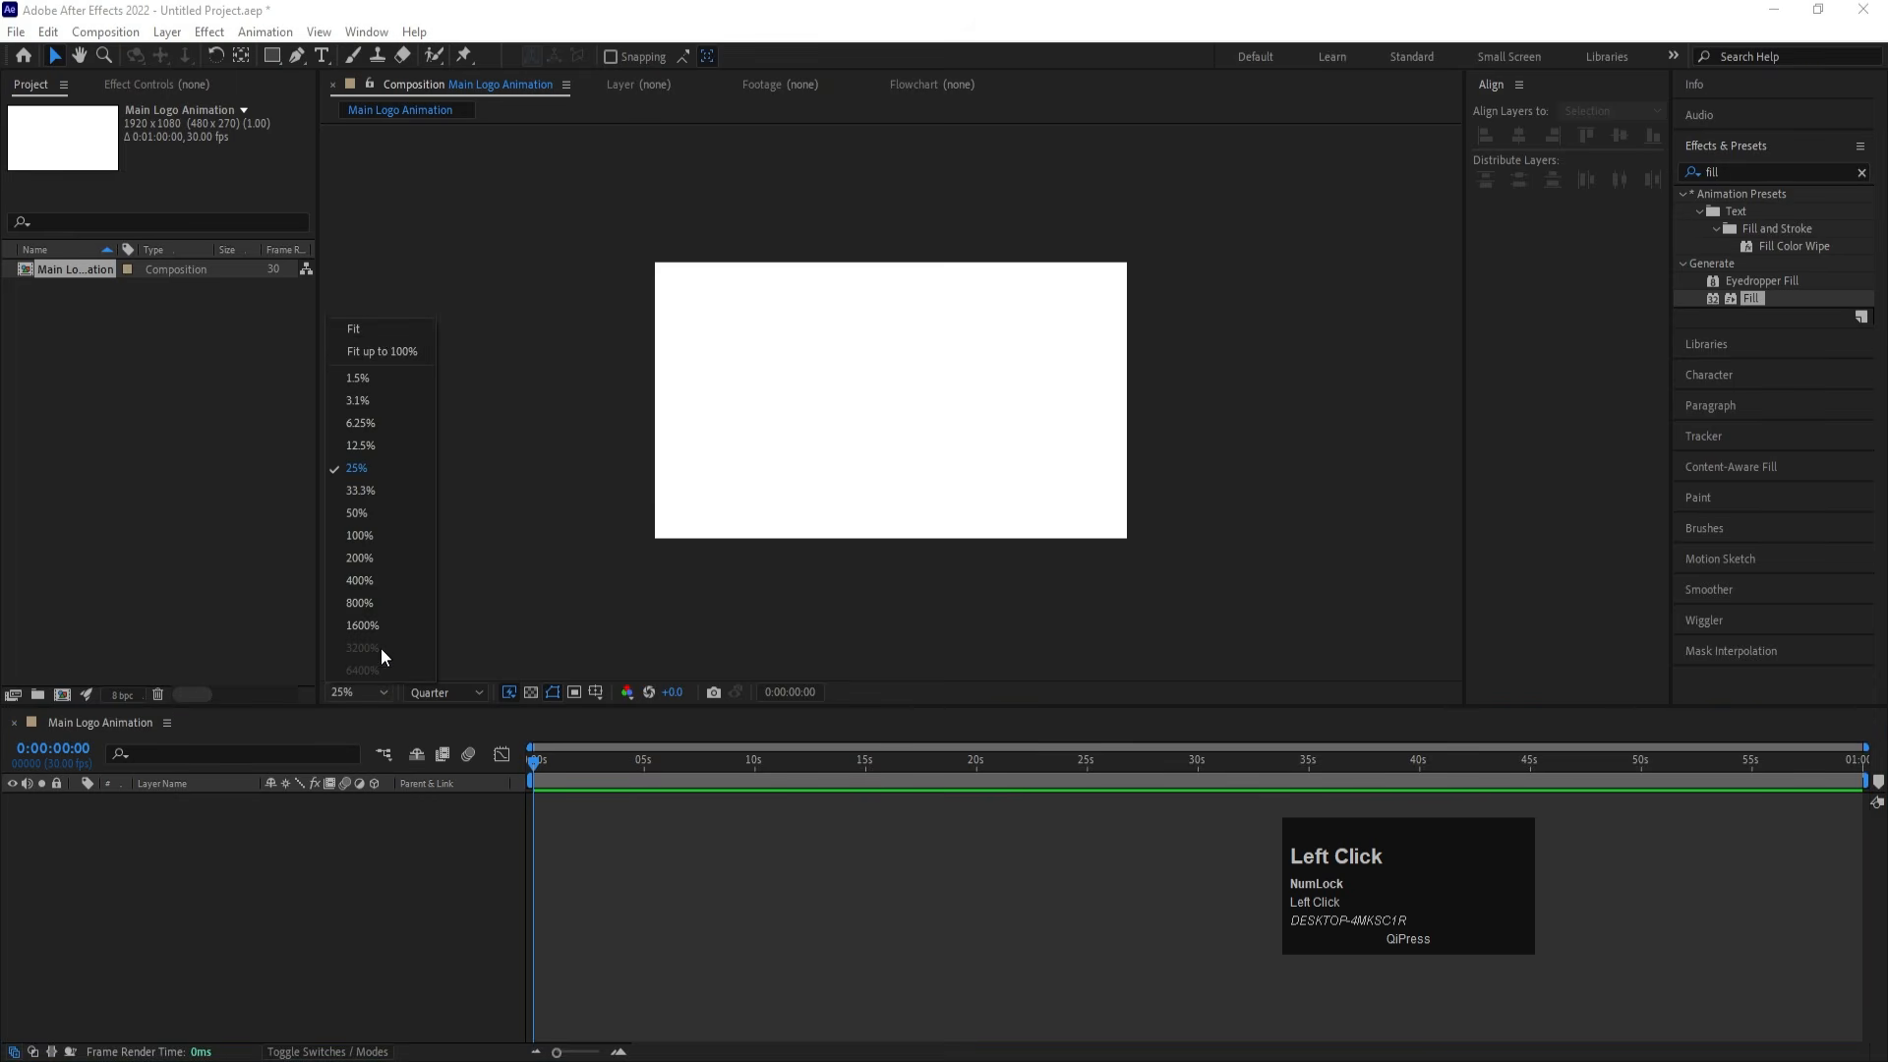
click(379, 333)
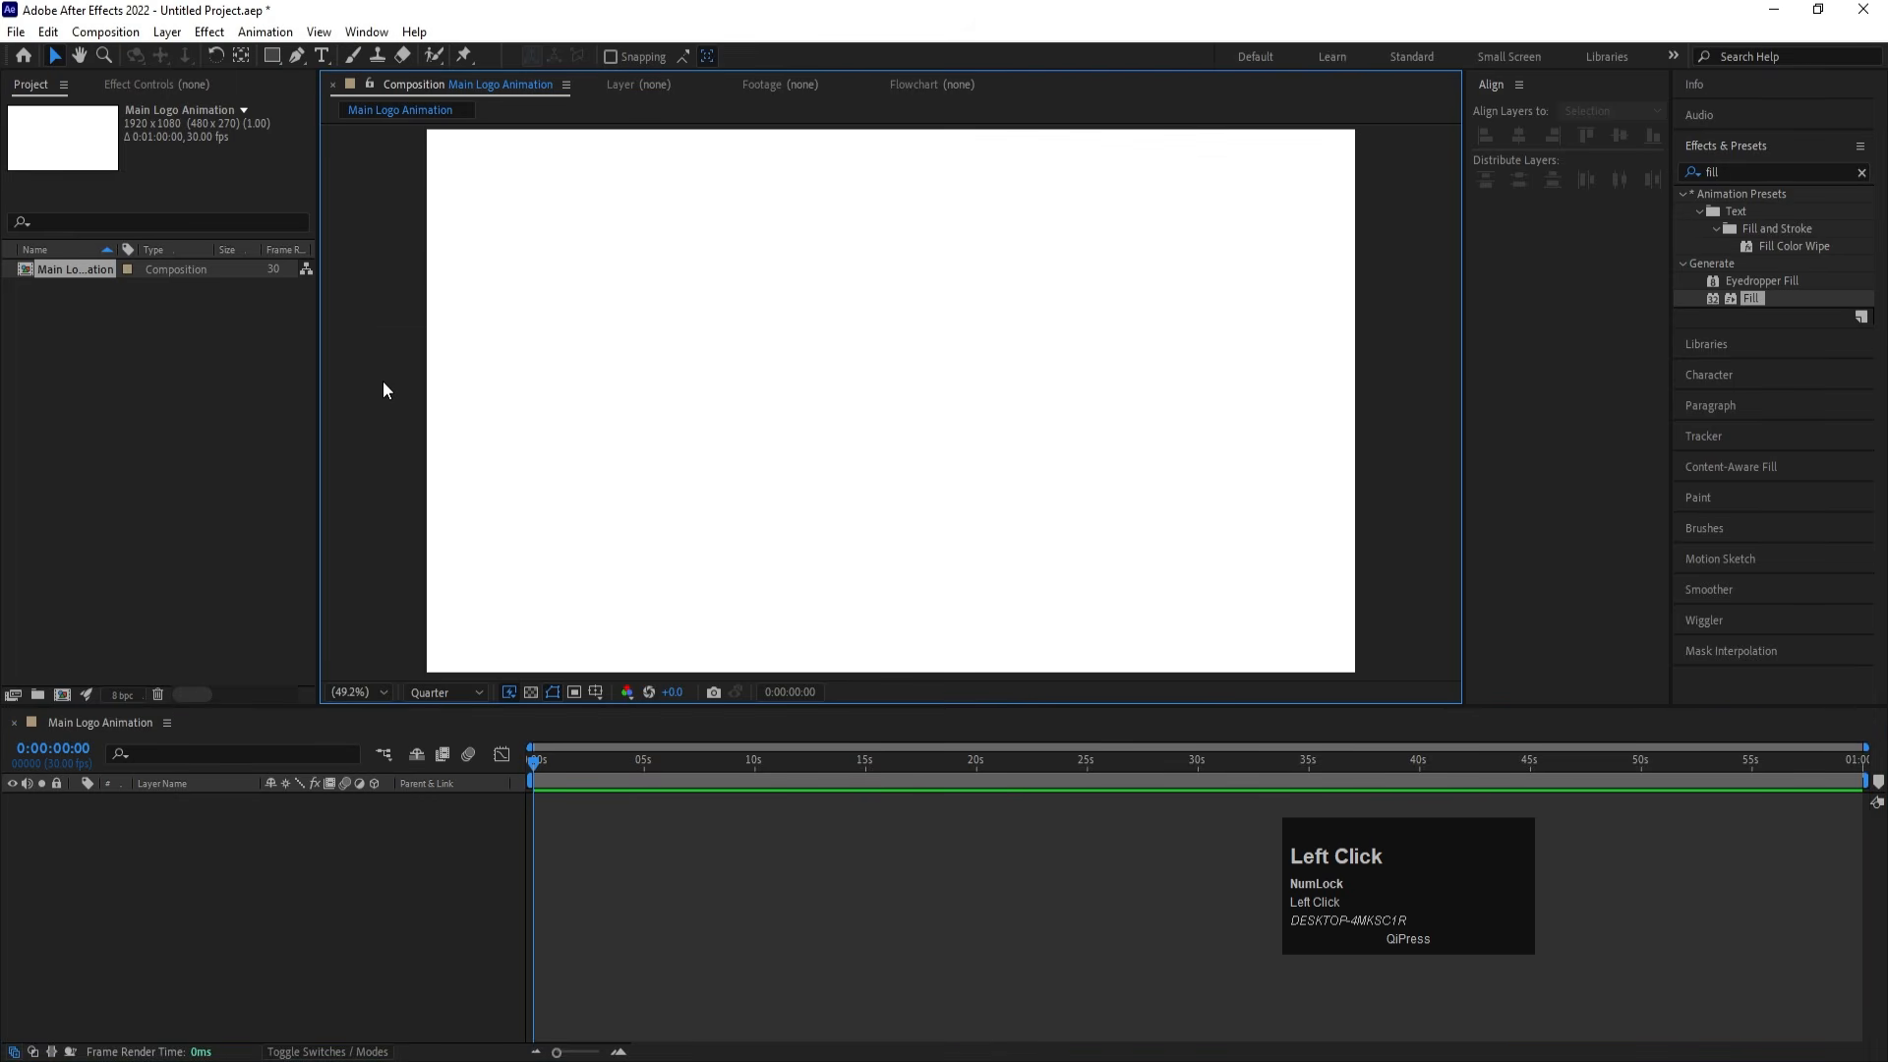
mouse_move(594, 691)
mouse_down()
mouse_move(640, 738)
mouse_move(628, 720)
mouse_up()
click(423, 928)
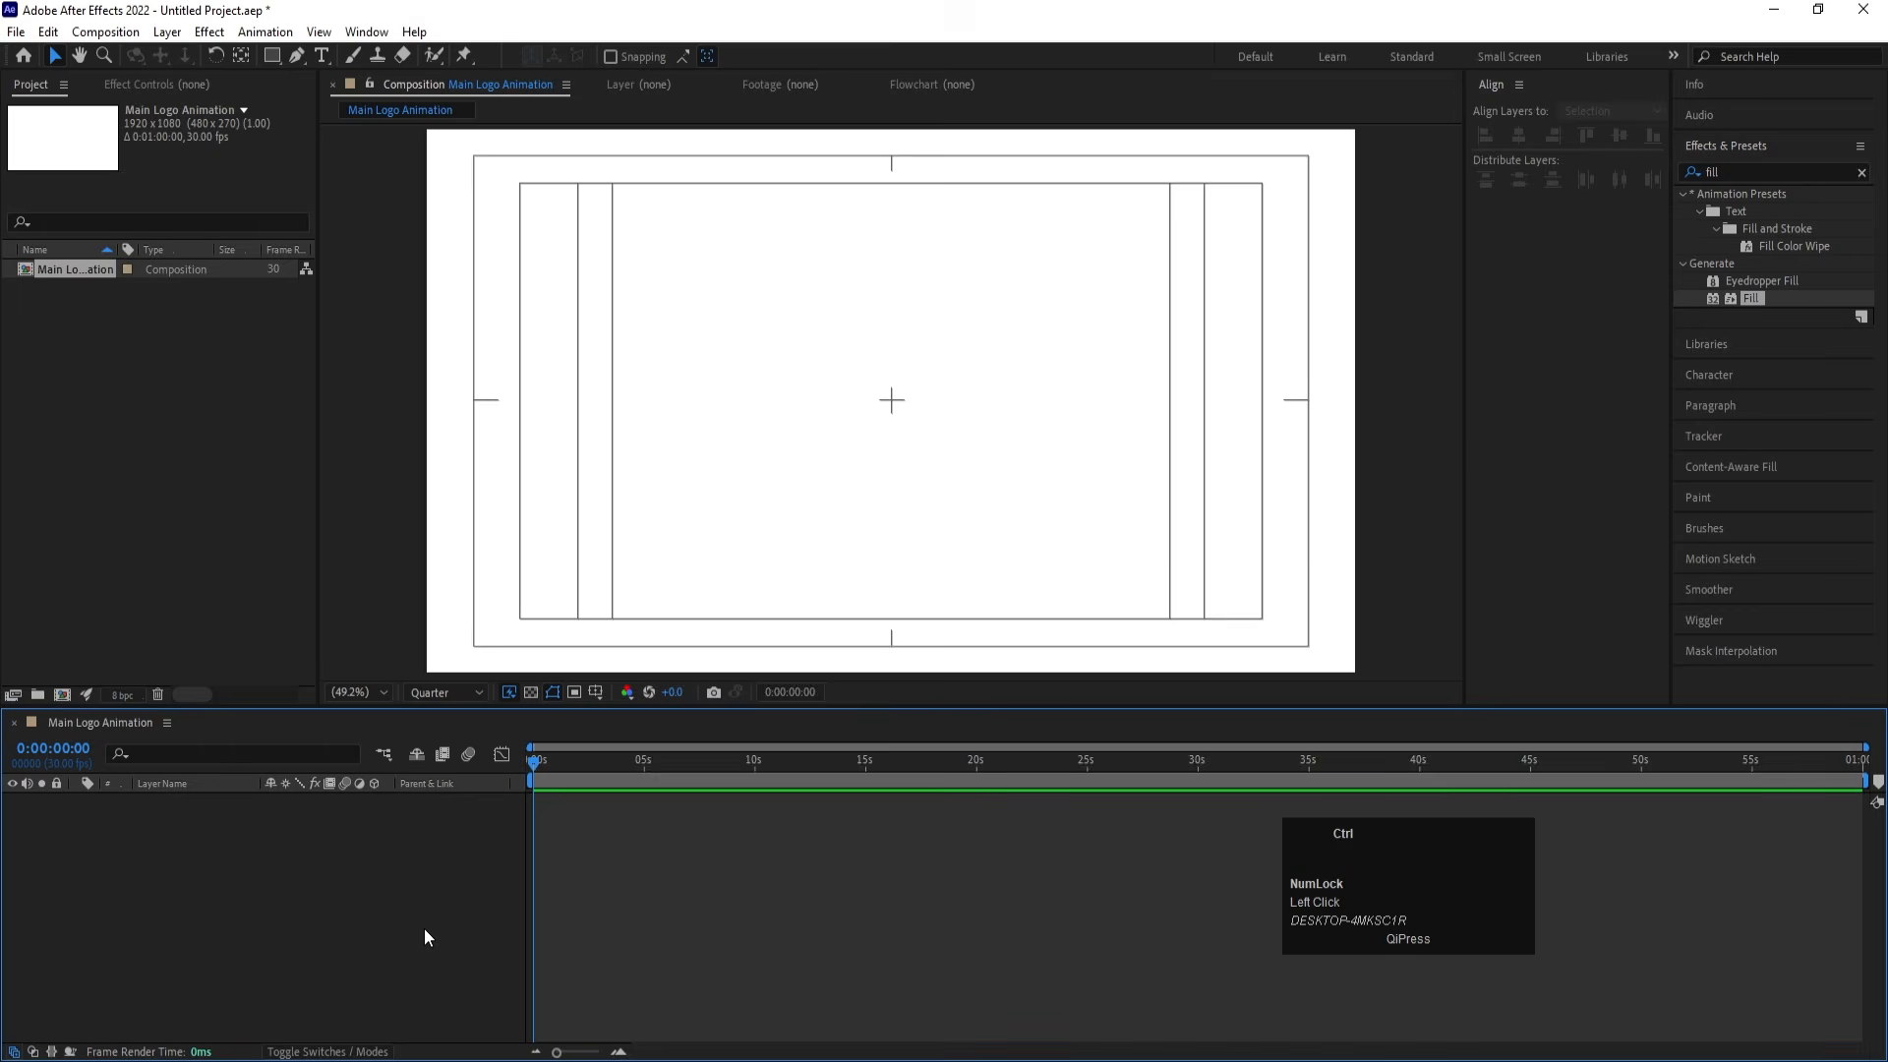
Import the Logo PSD file as Composition - Retain Layer Sizes
key(ctrl+i)
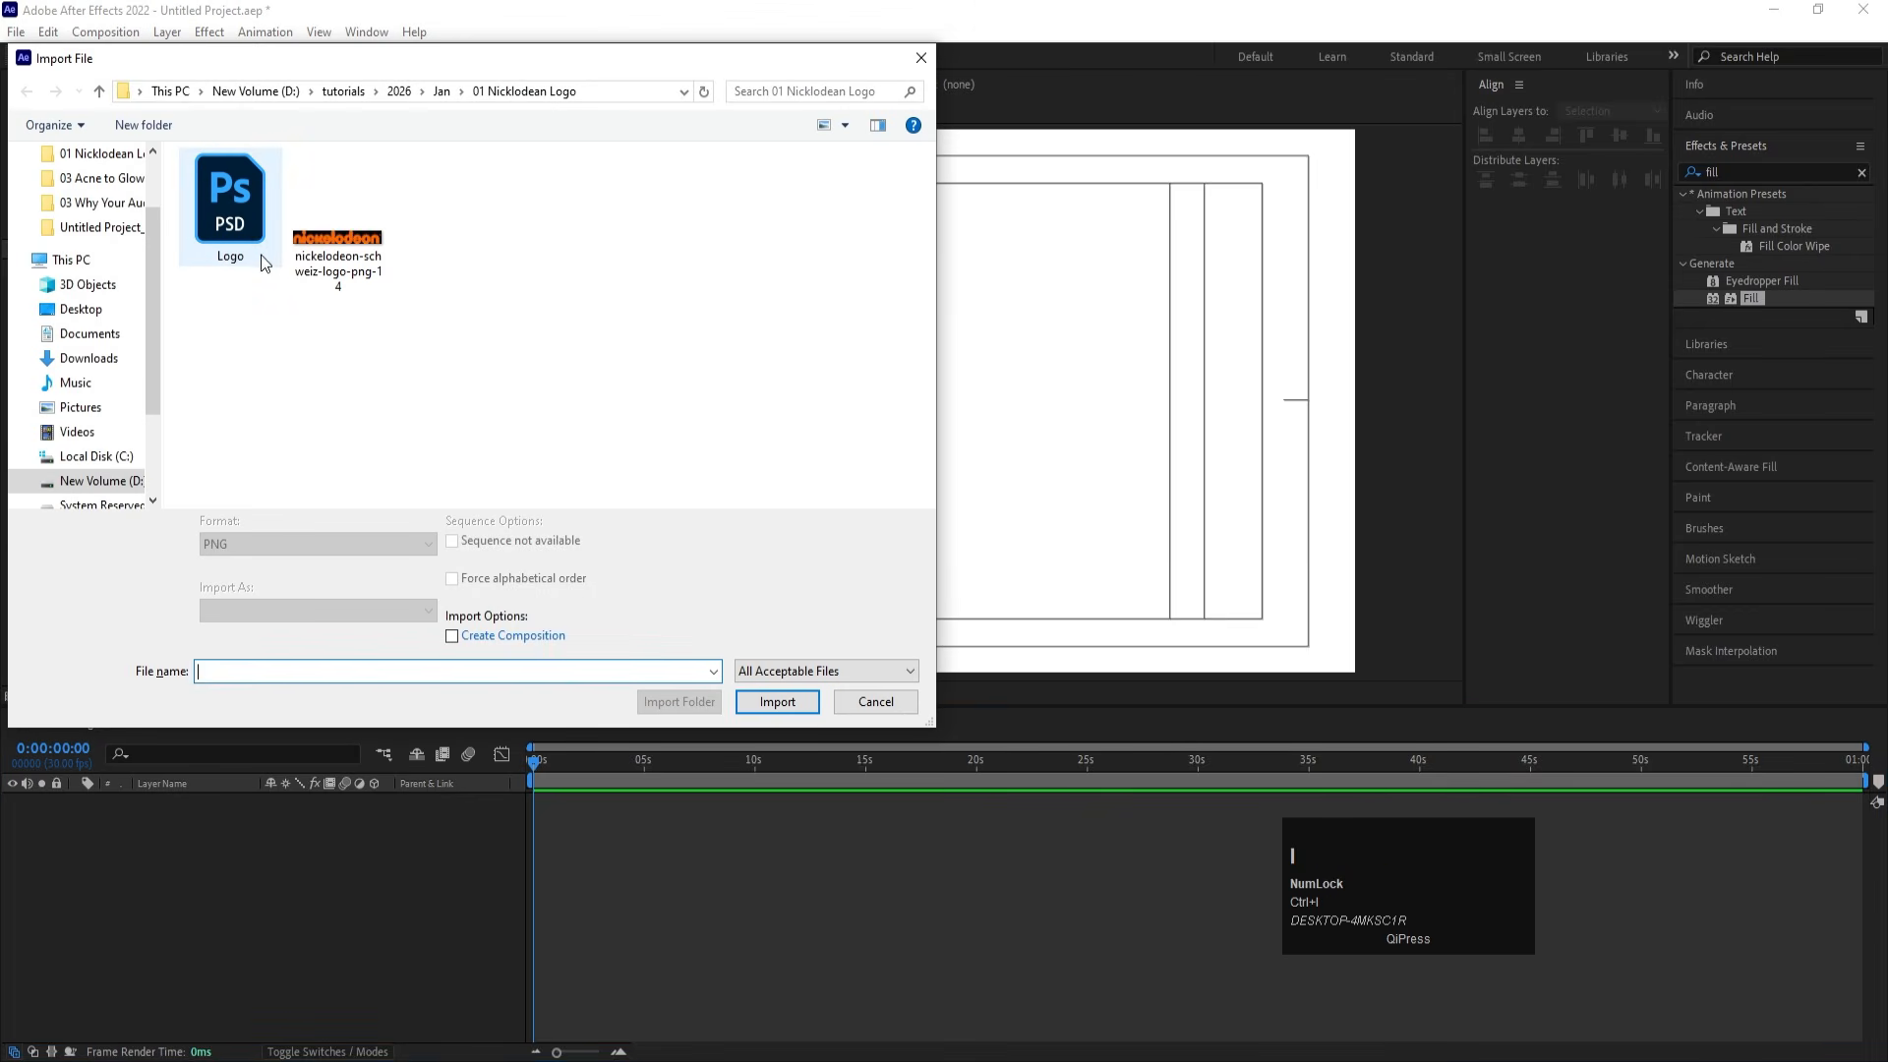
click(243, 232)
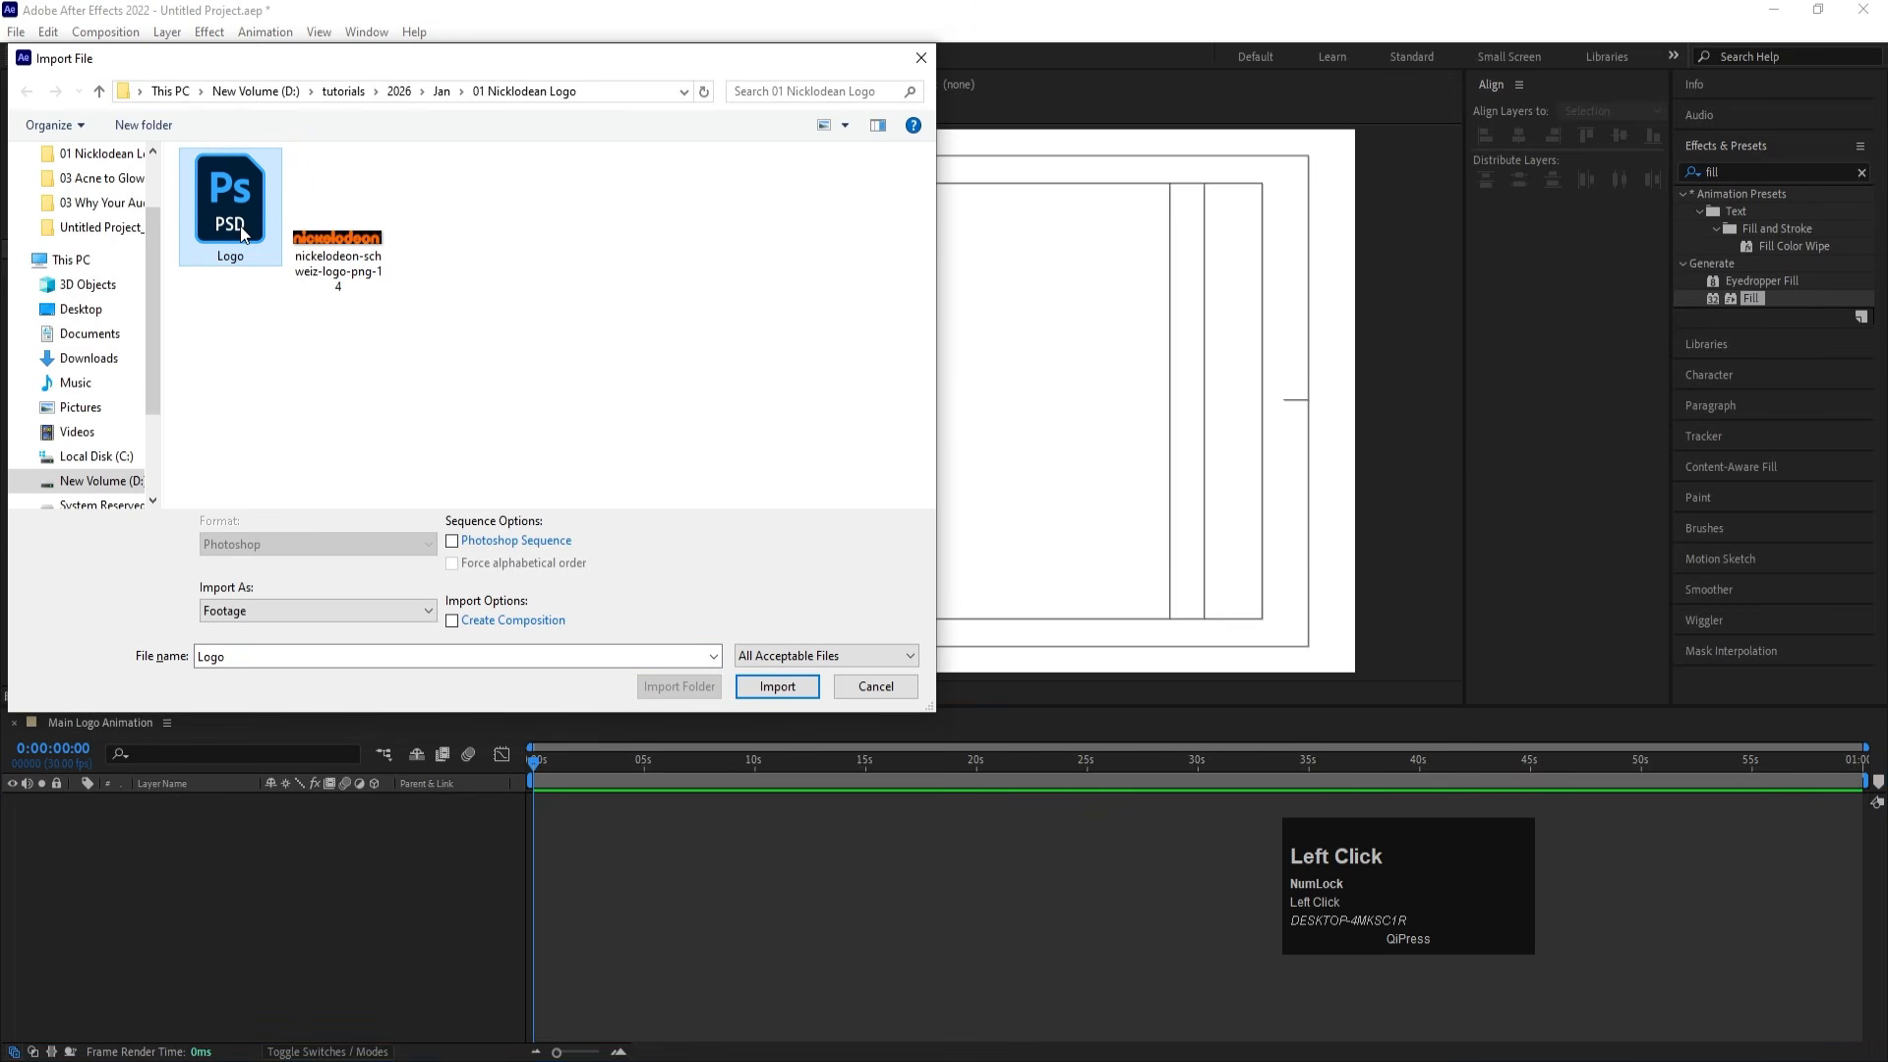
click(253, 608)
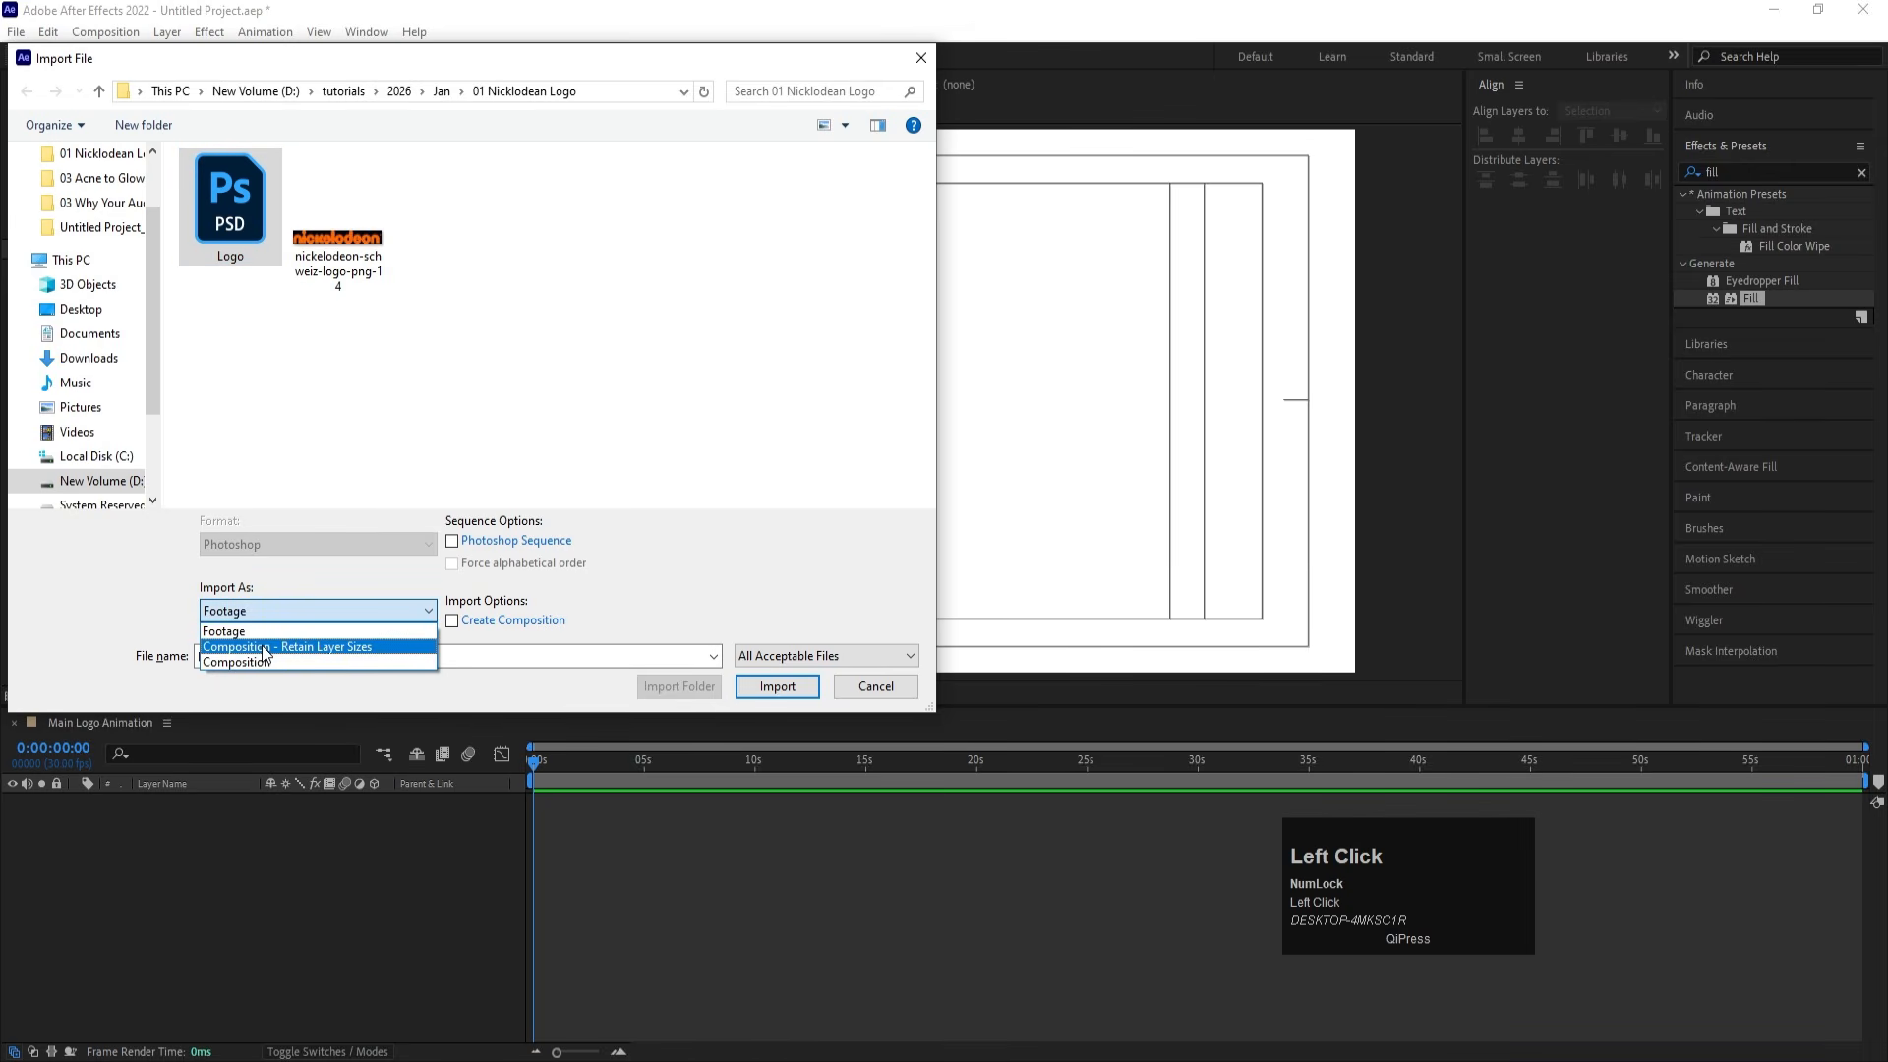
click(265, 649)
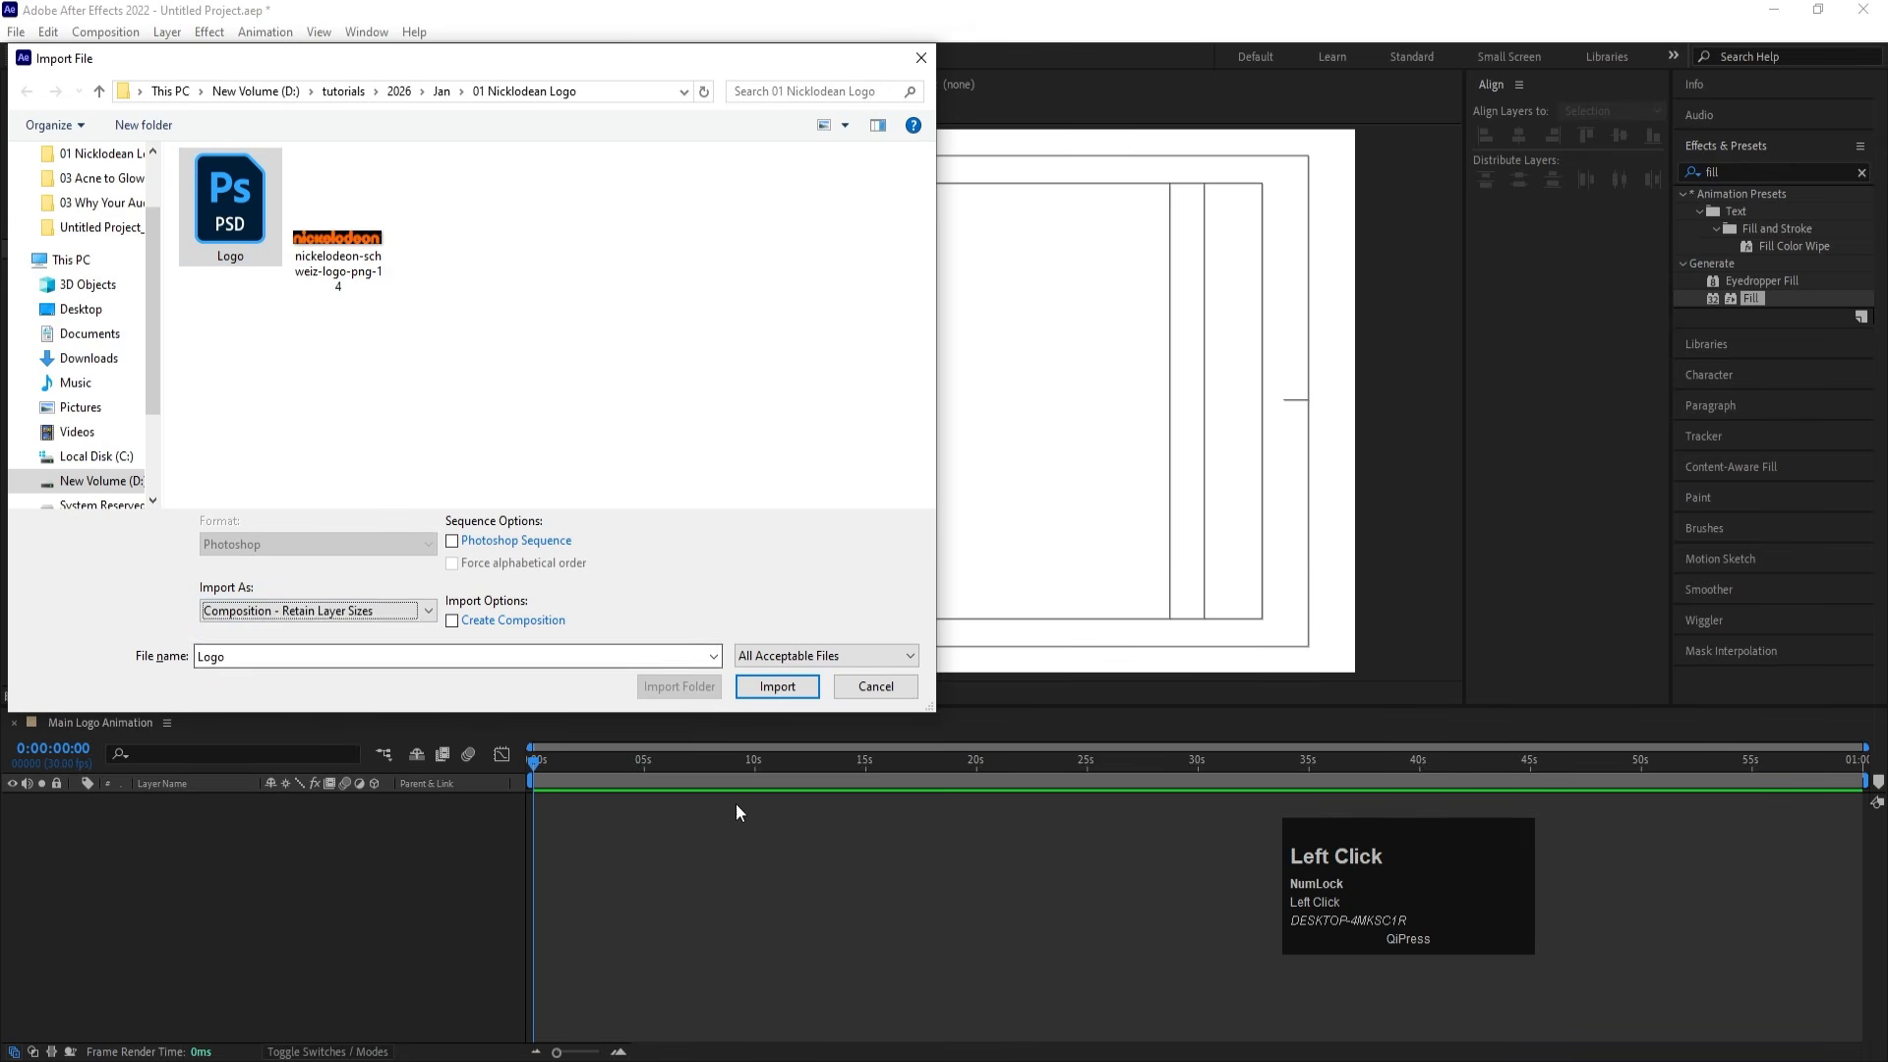
click(776, 687)
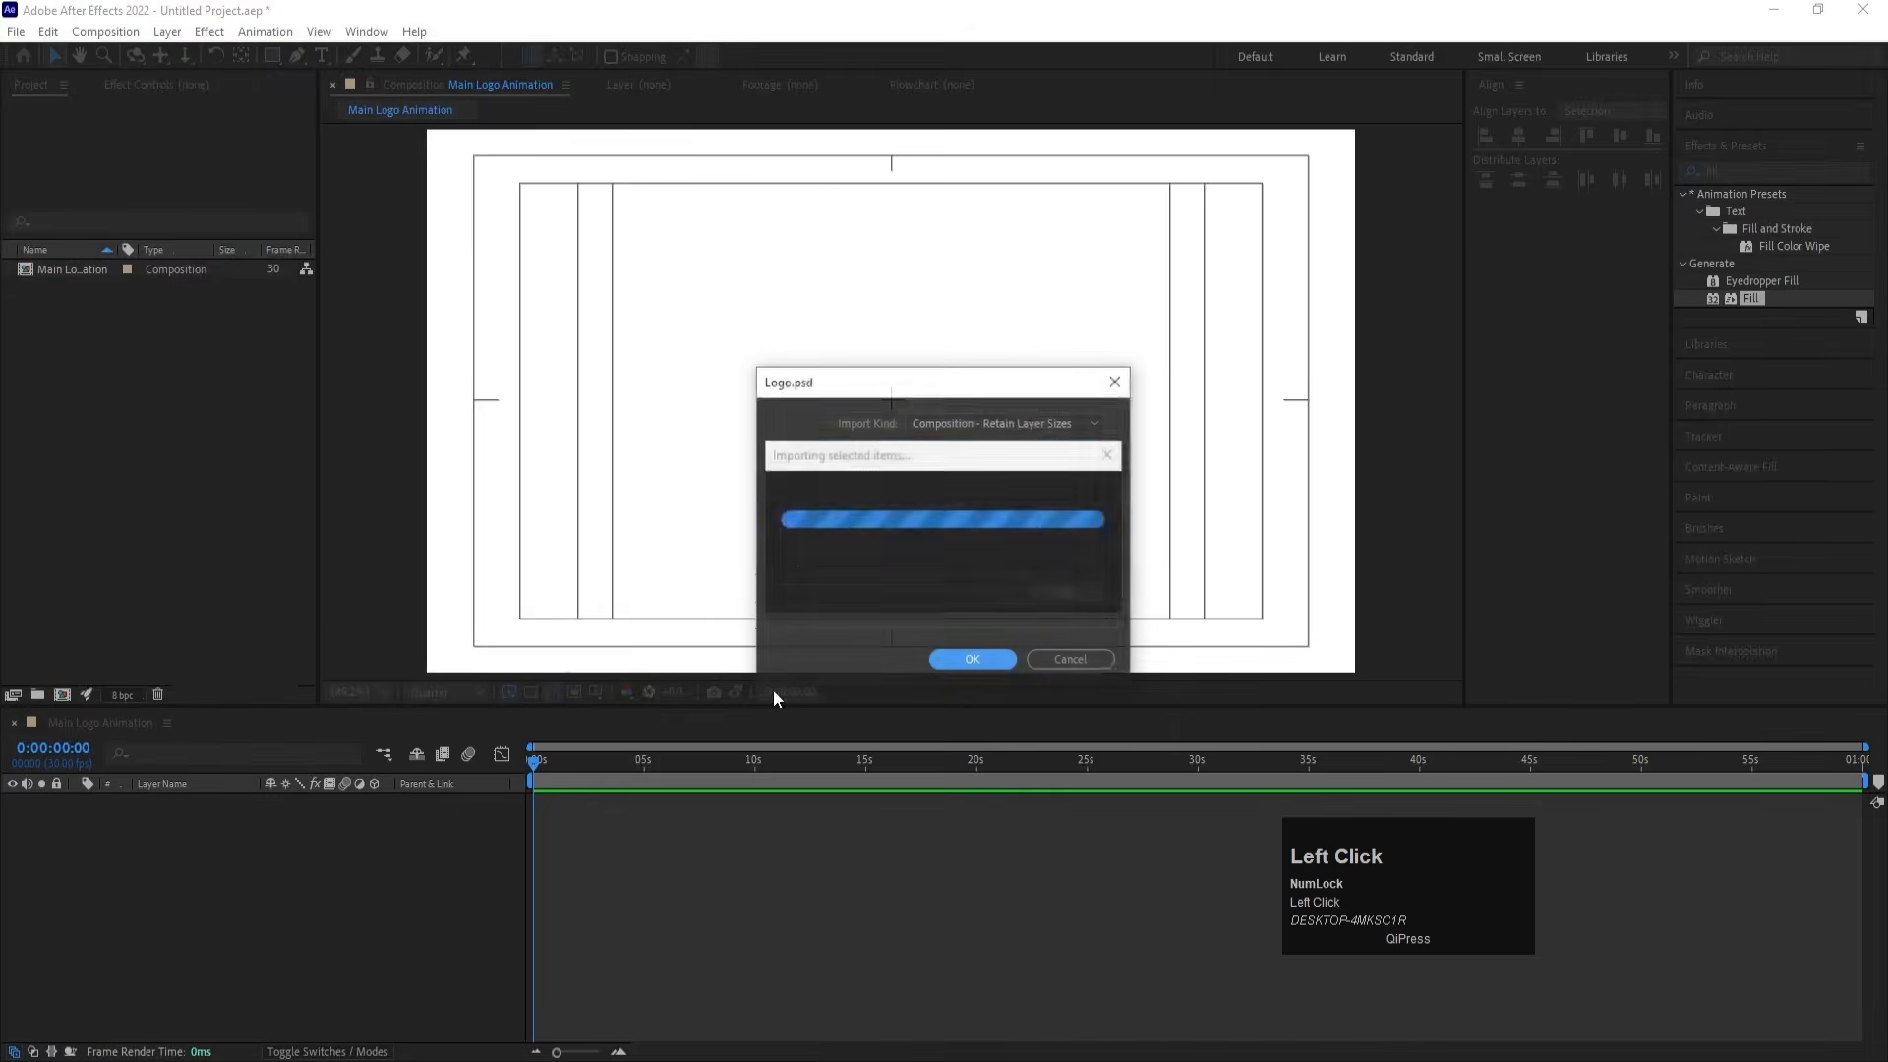
click(983, 665)
Copy all eleven layers of the Logo composition into the Main Logo Animation composition
double_click(77, 271)
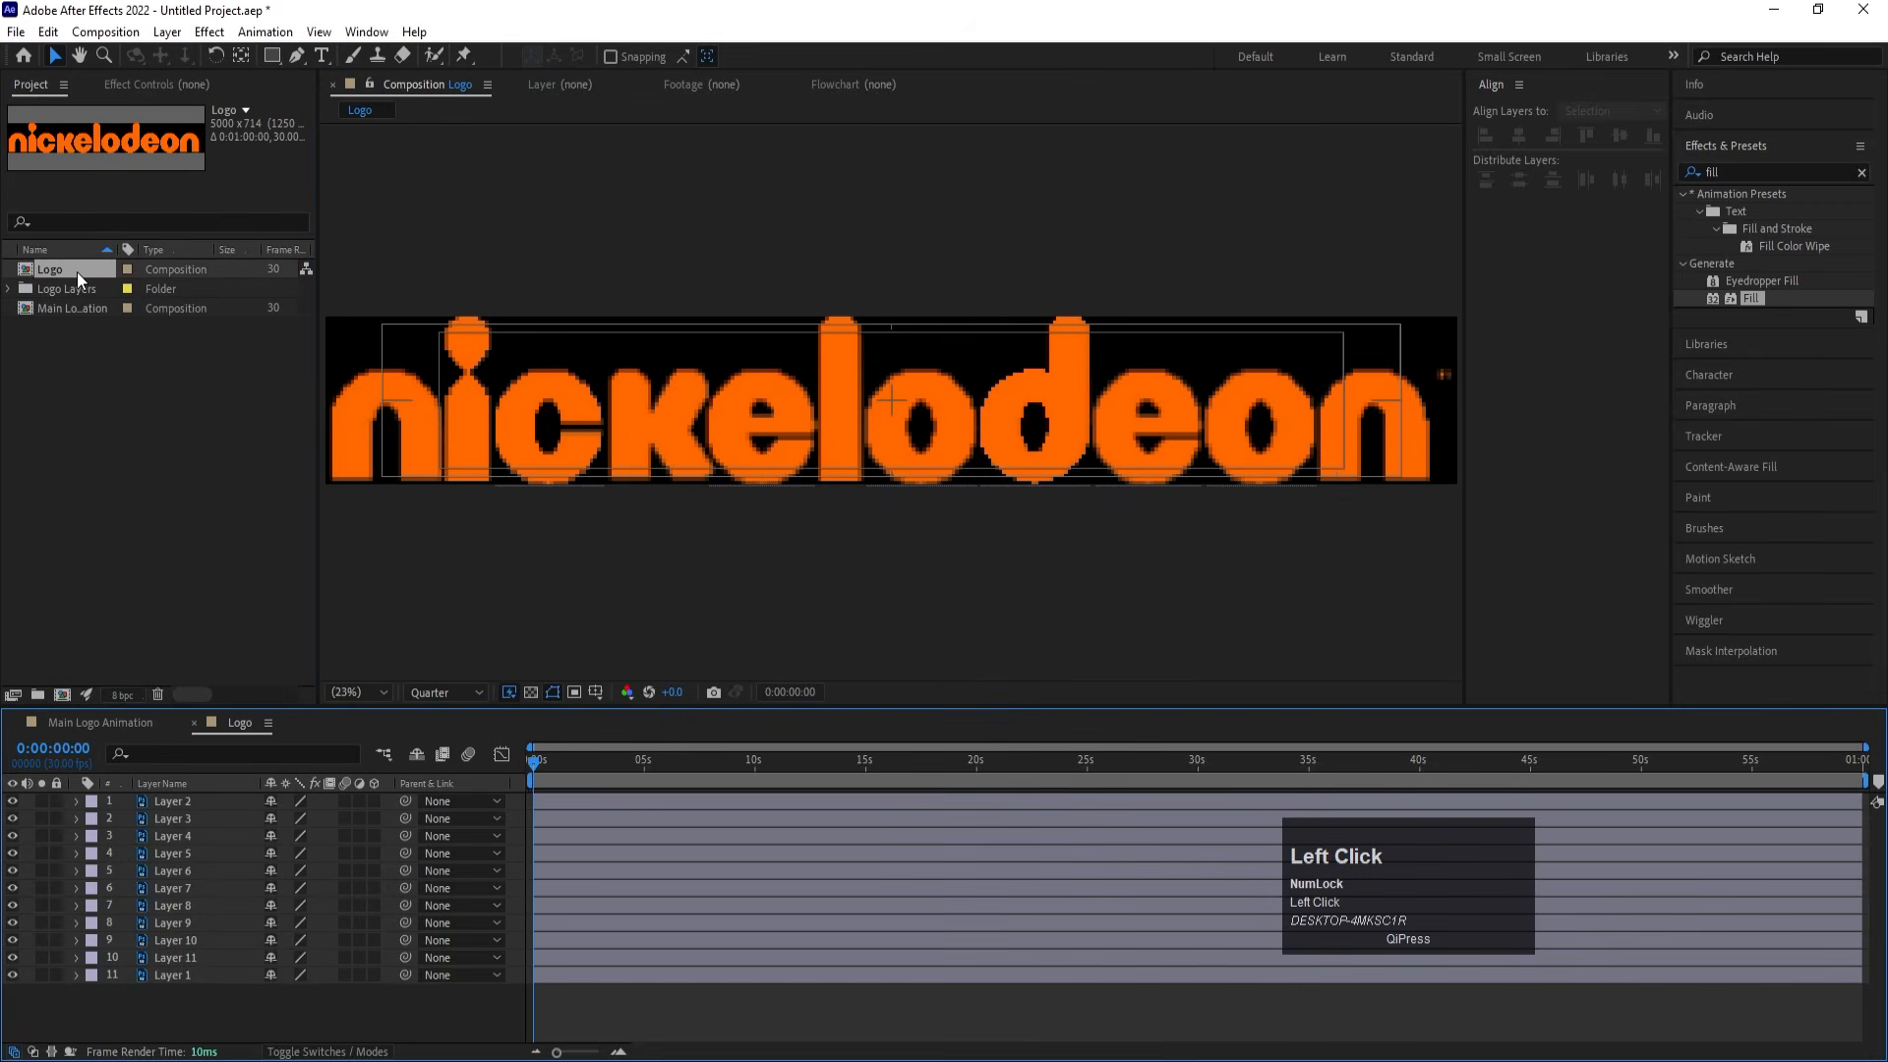
drag(204, 993, 177, 795)
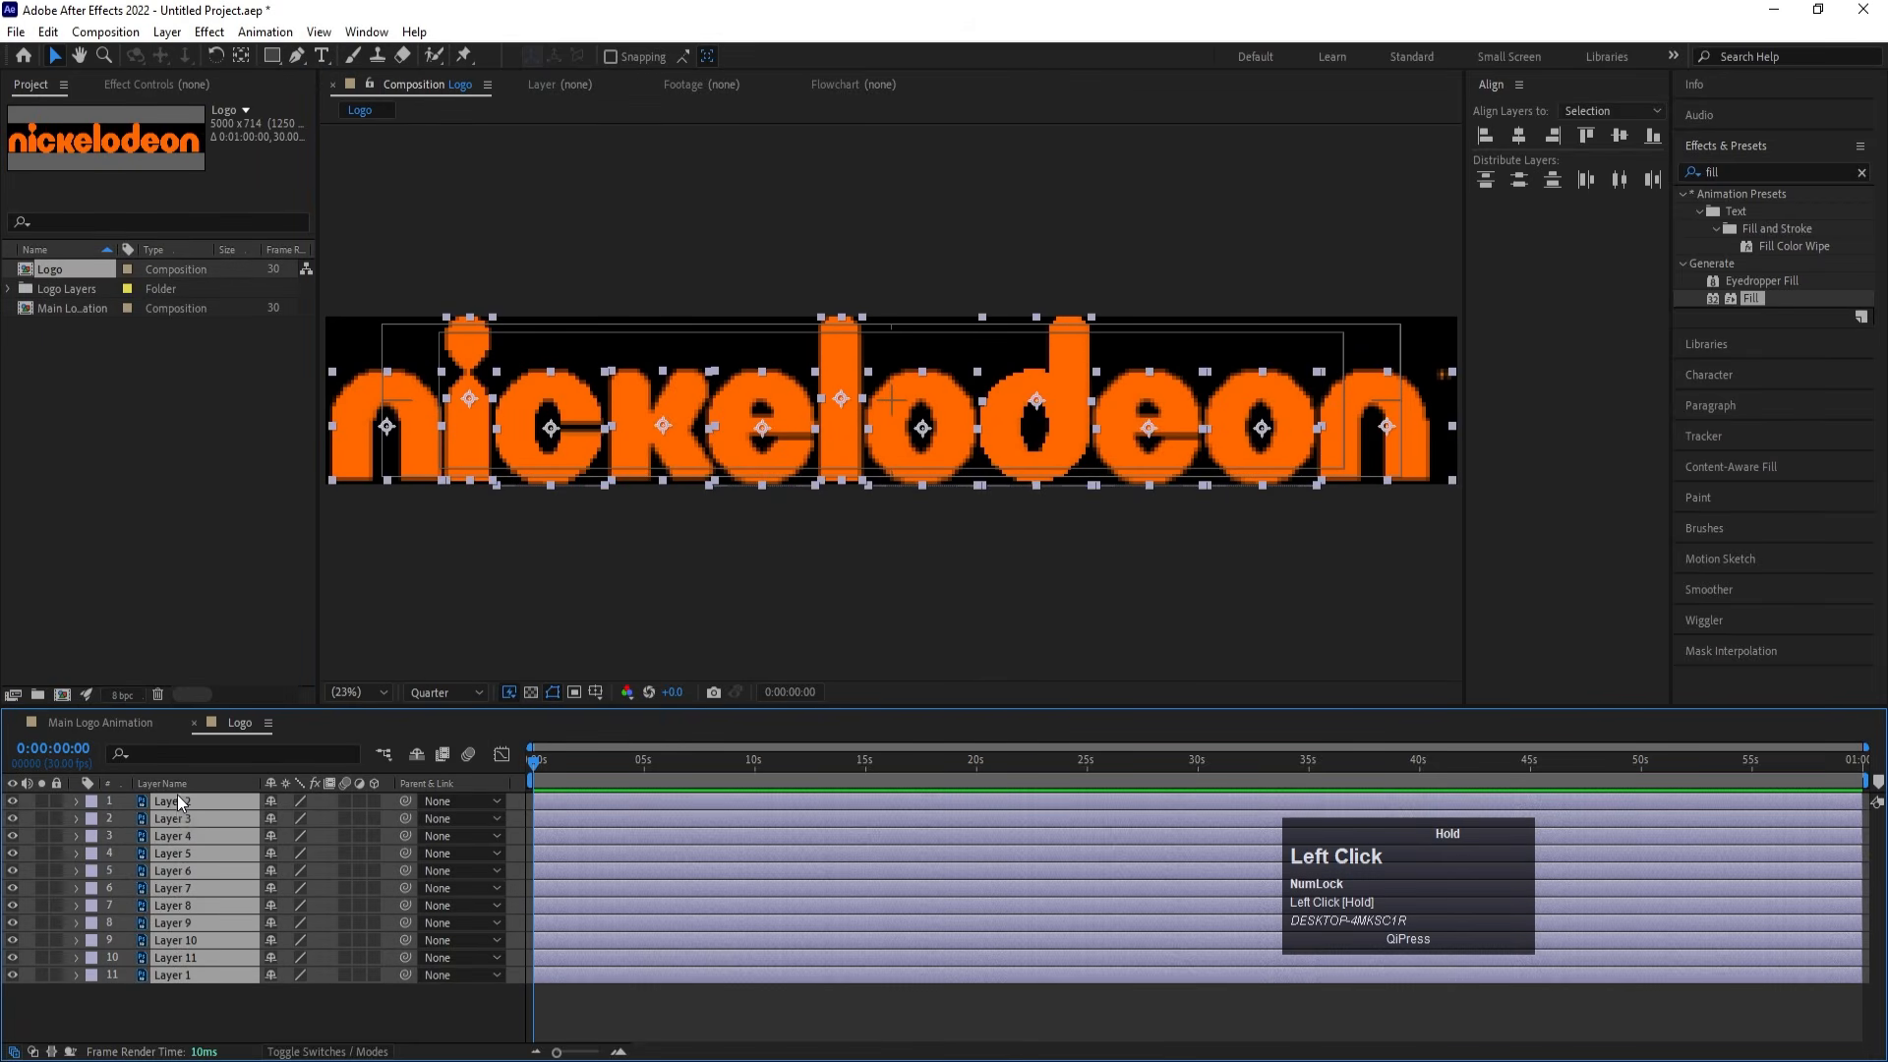
key(ctrl+c)
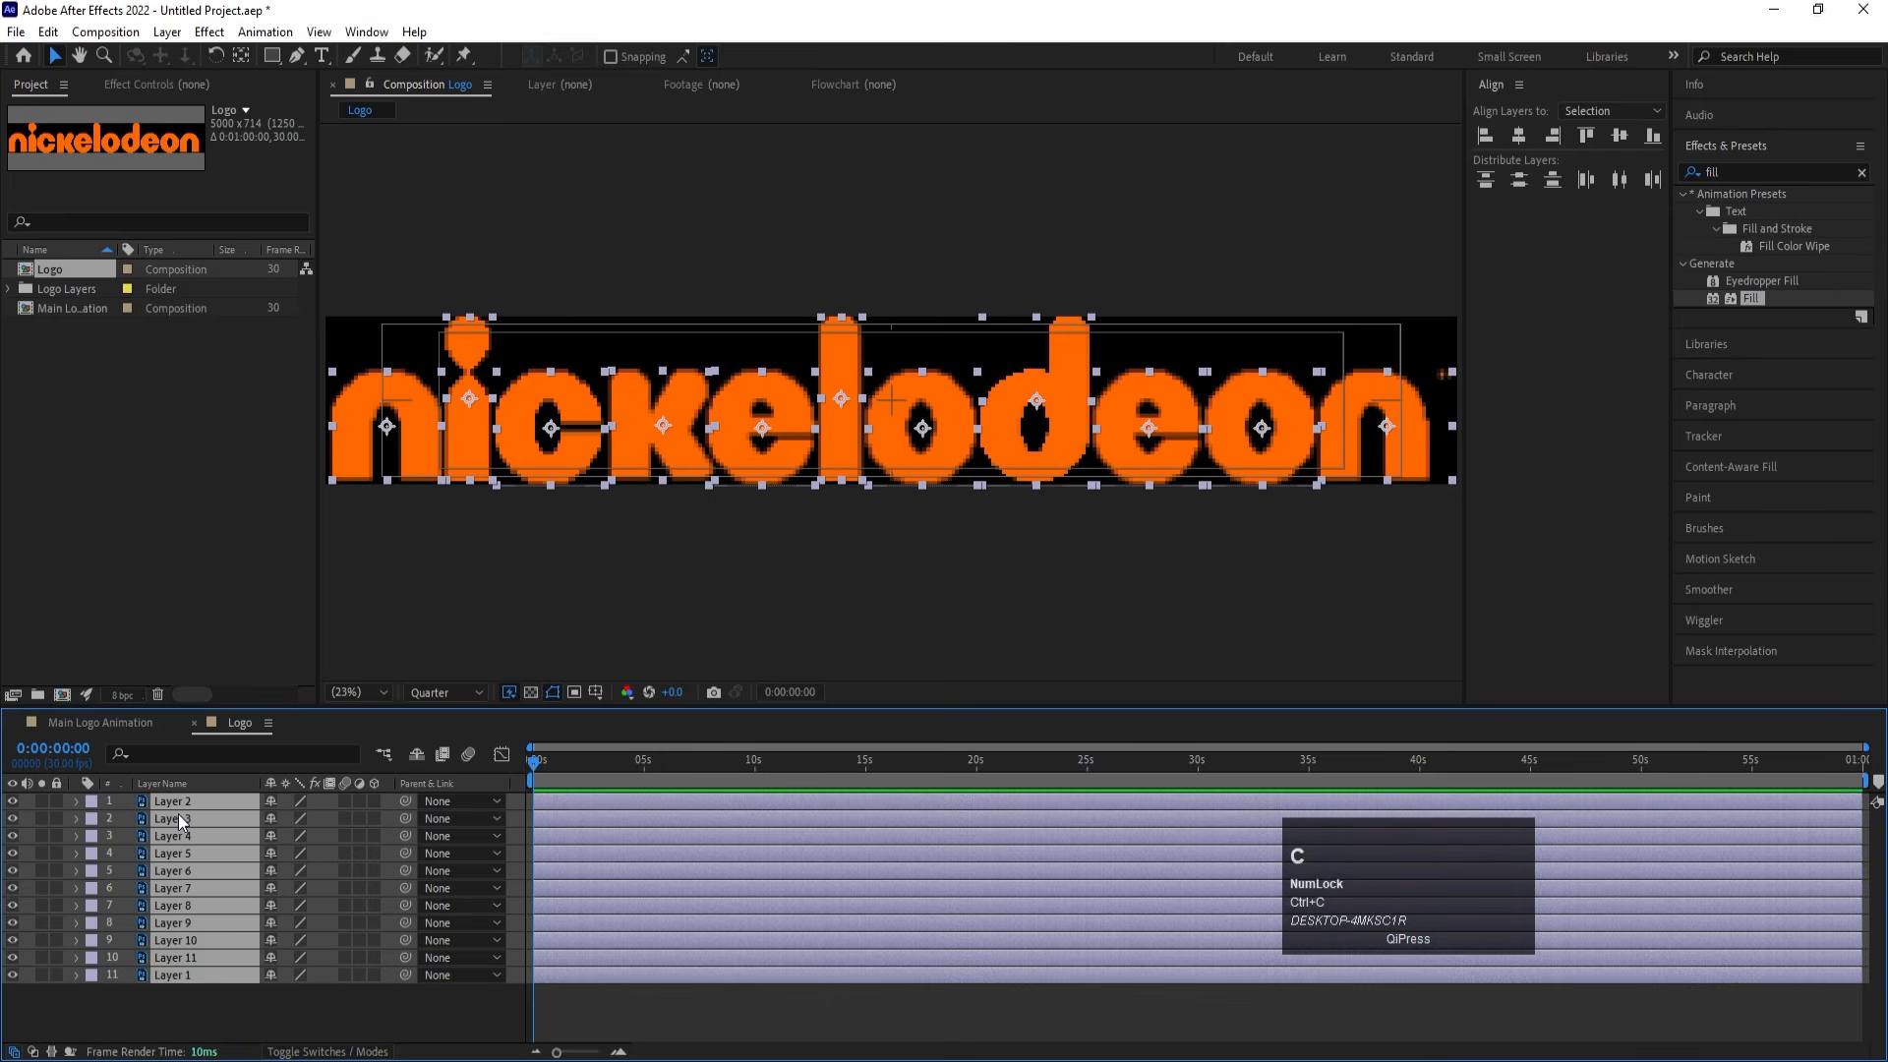
click(131, 728)
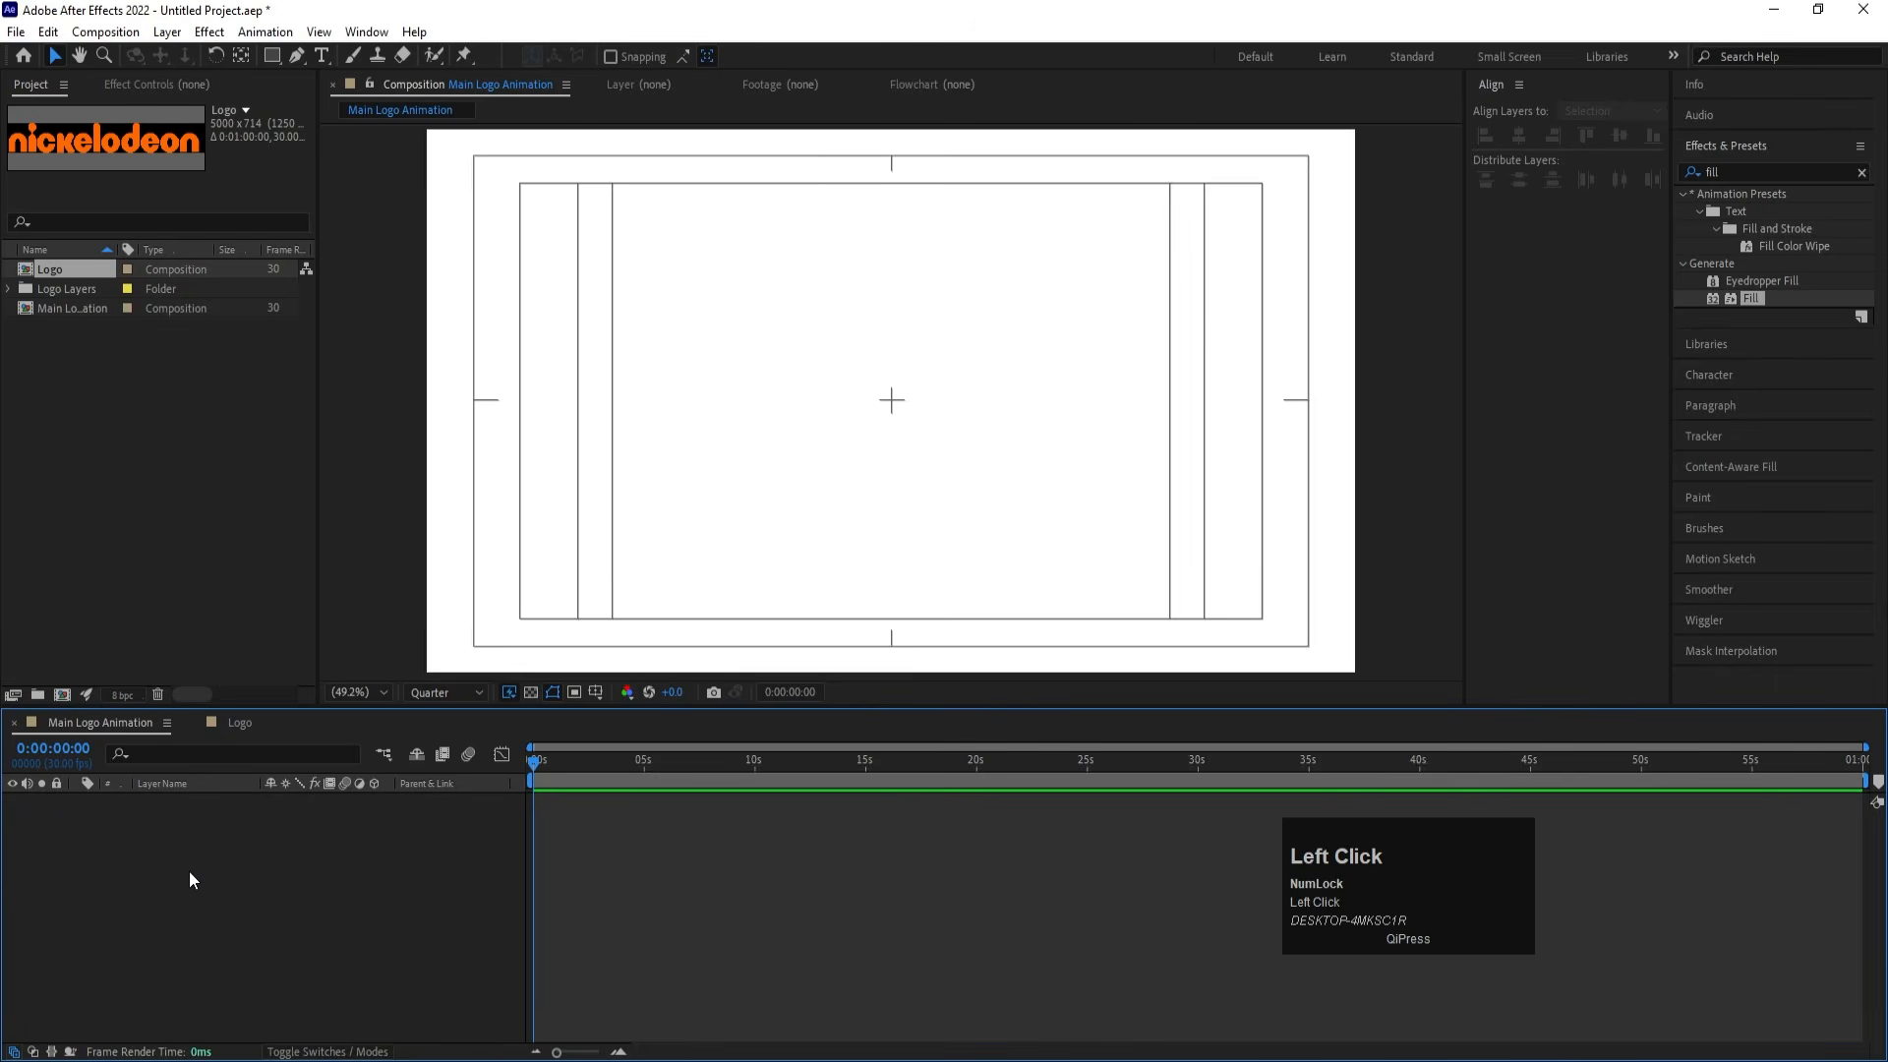
key(ctrl+v)
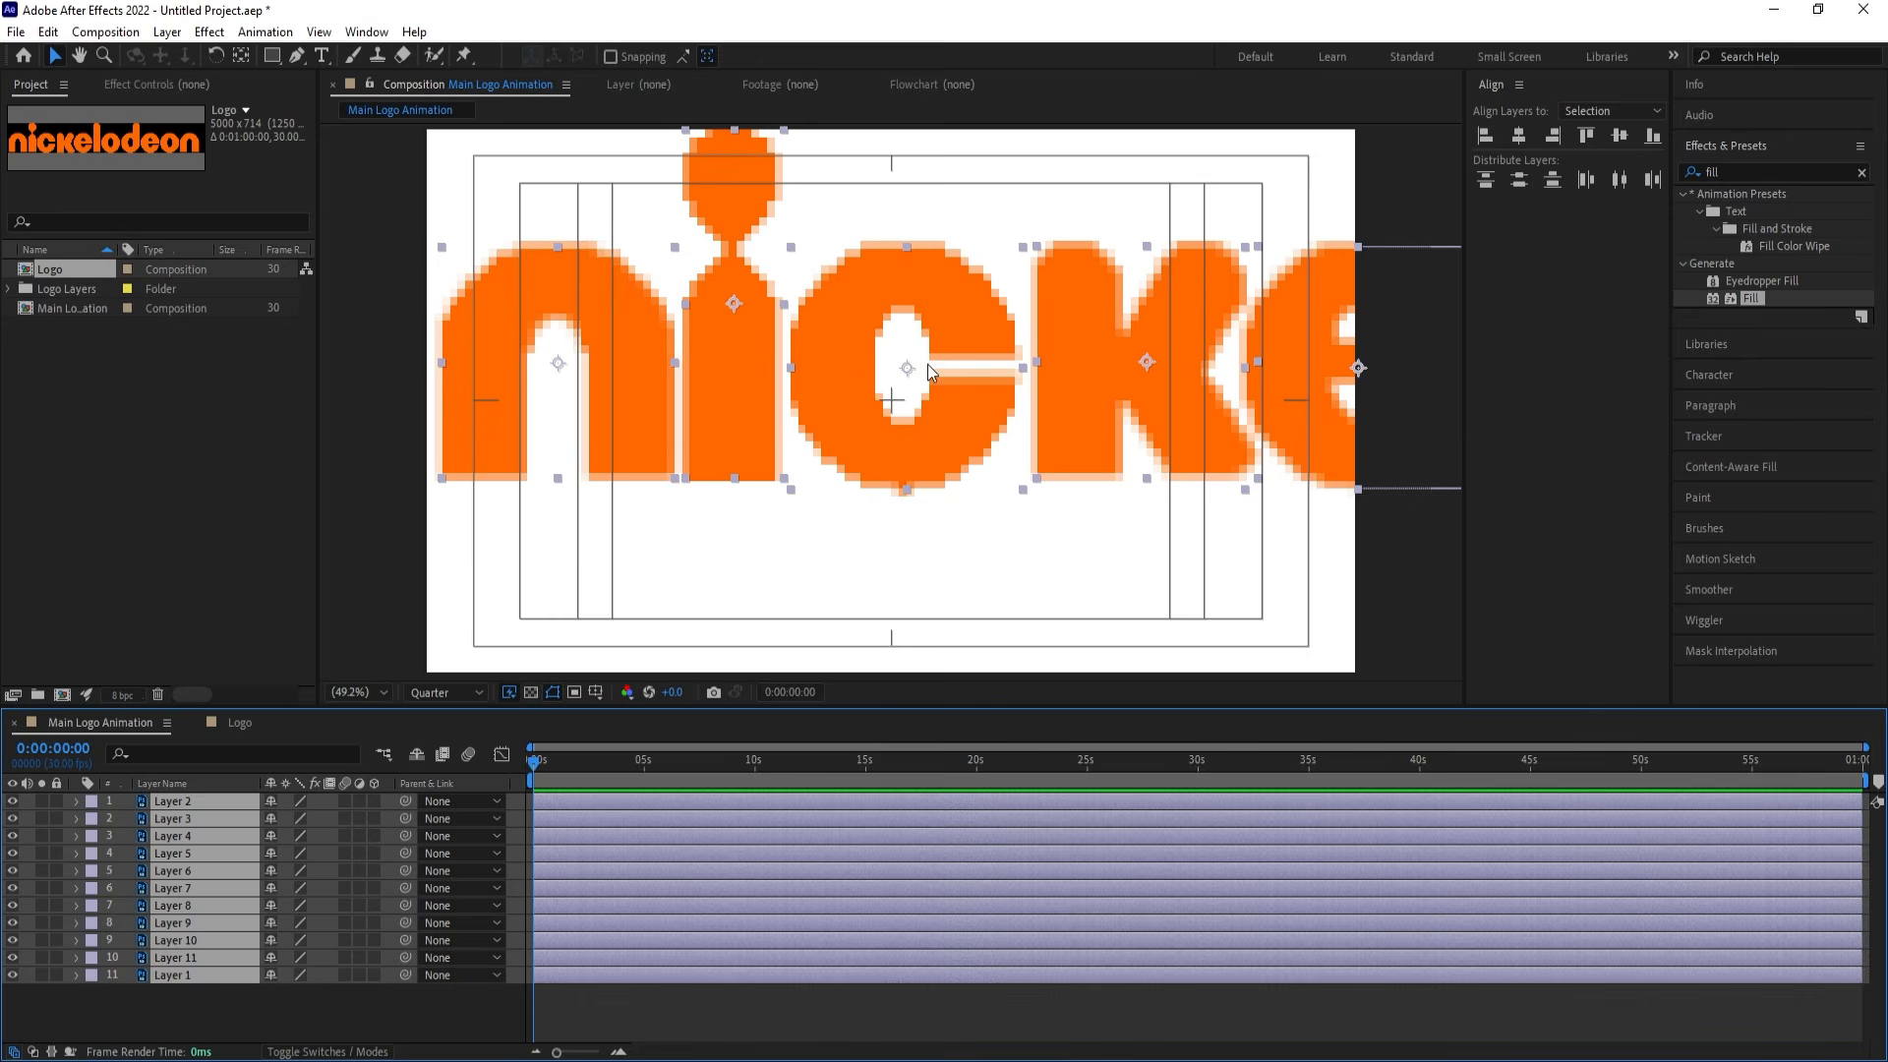
Add a null object and parent all eleven logo layers to it
click(287, 1018)
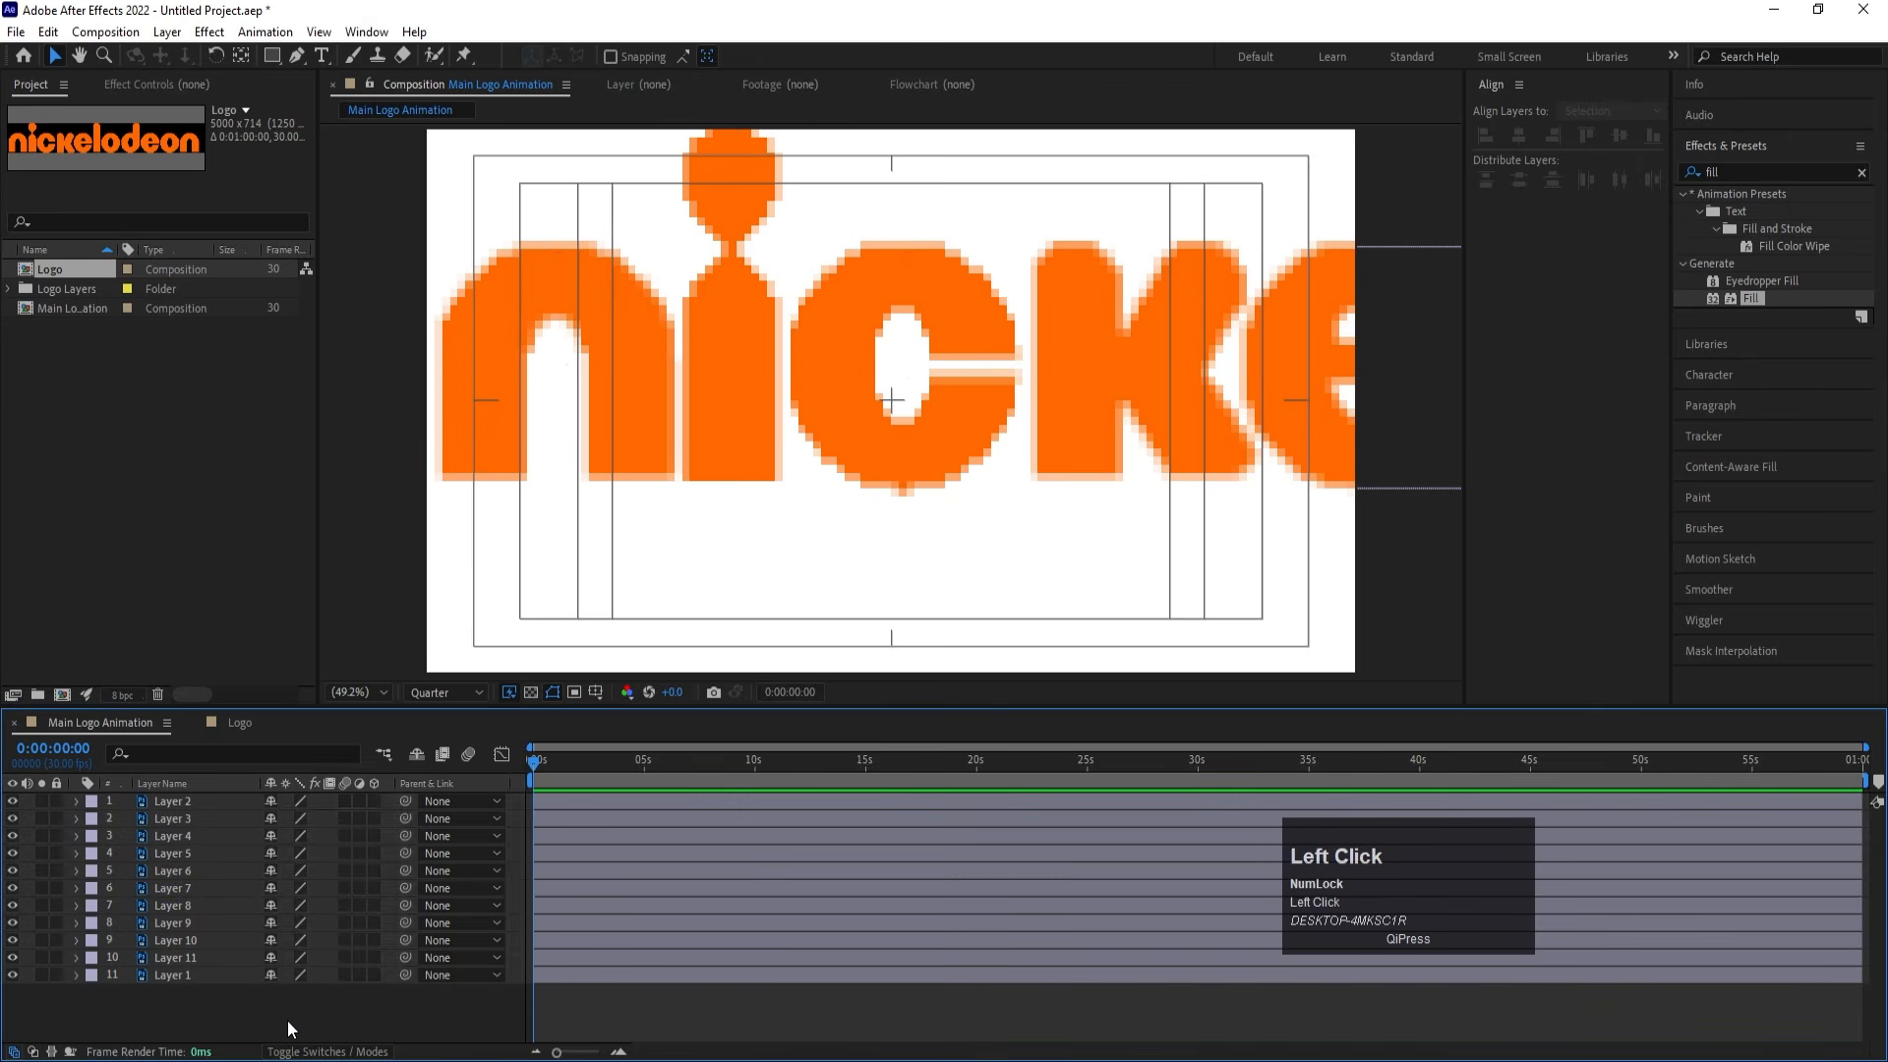
right_click(287, 1019)
click(393, 774)
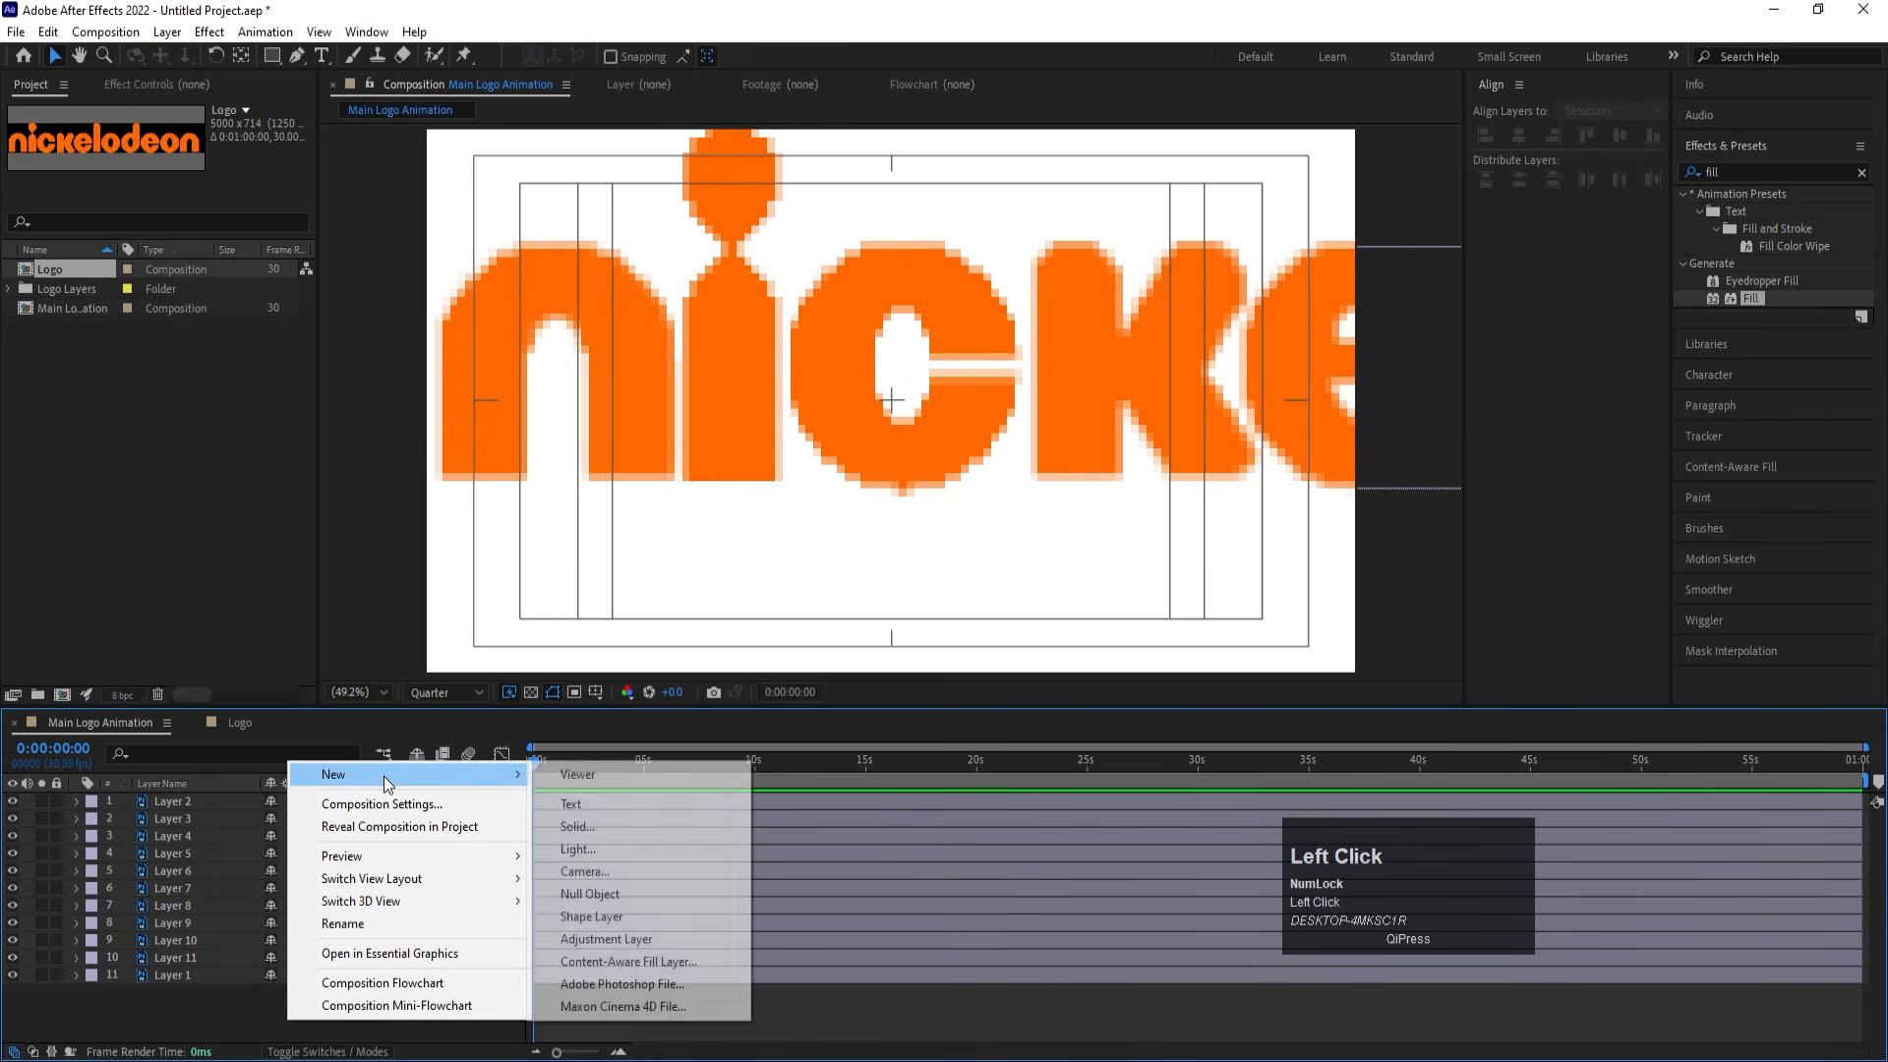
click(595, 894)
click(216, 820)
shift+click(203, 991)
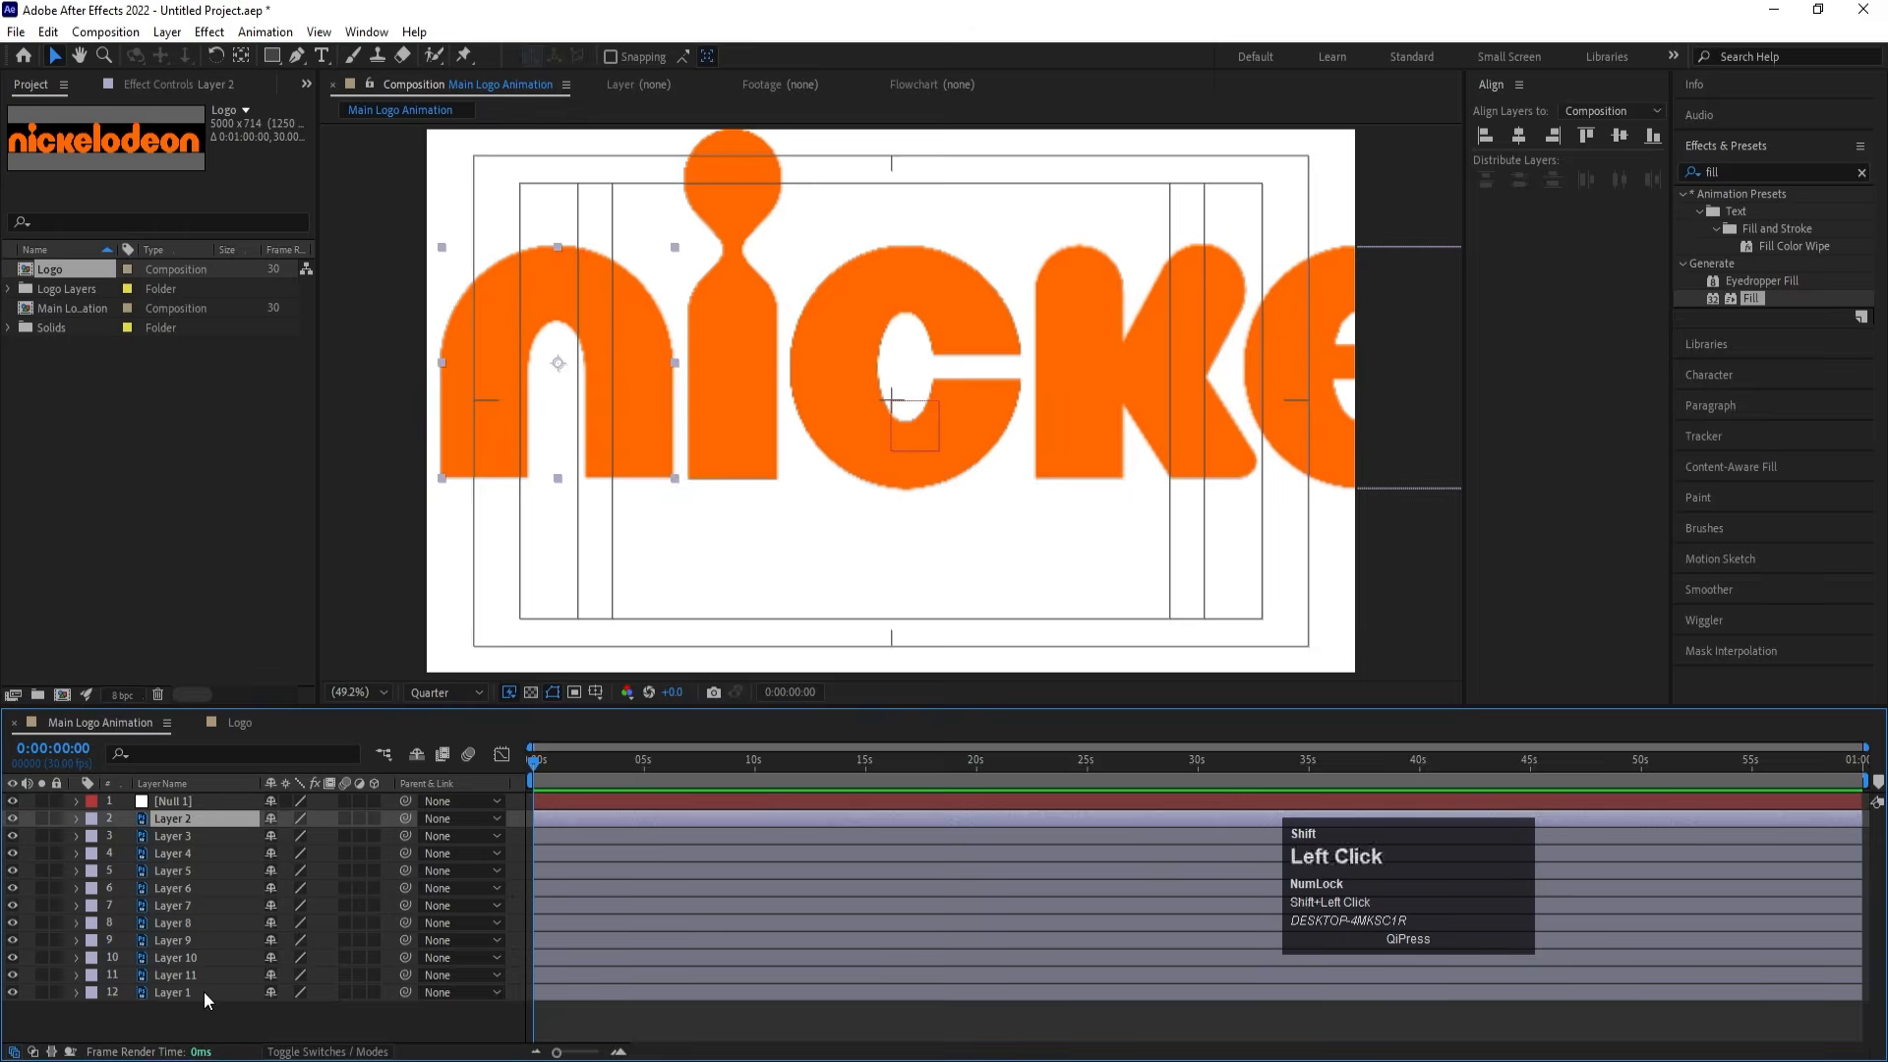
drag(405, 818, 201, 801)
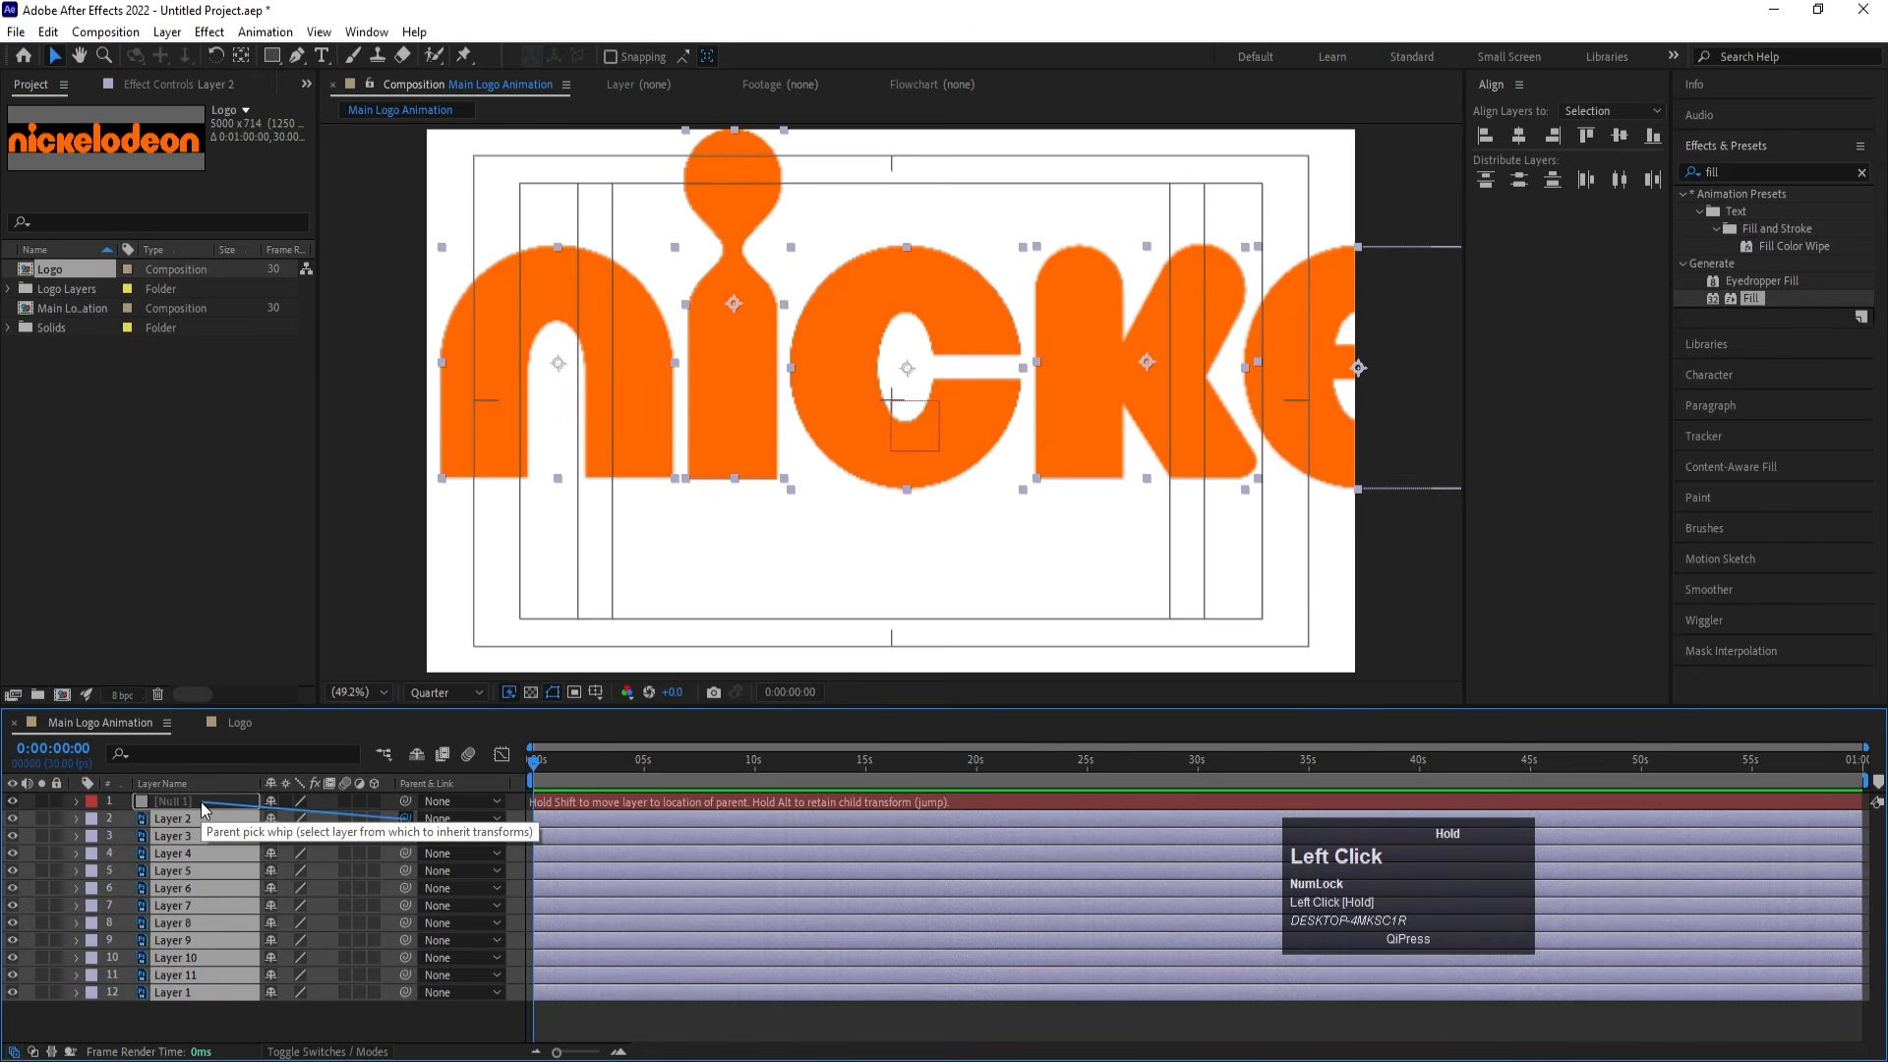
Shrink the whole logo through the null and center it by moving the null to 653, 552, and delete the null
click(201, 800)
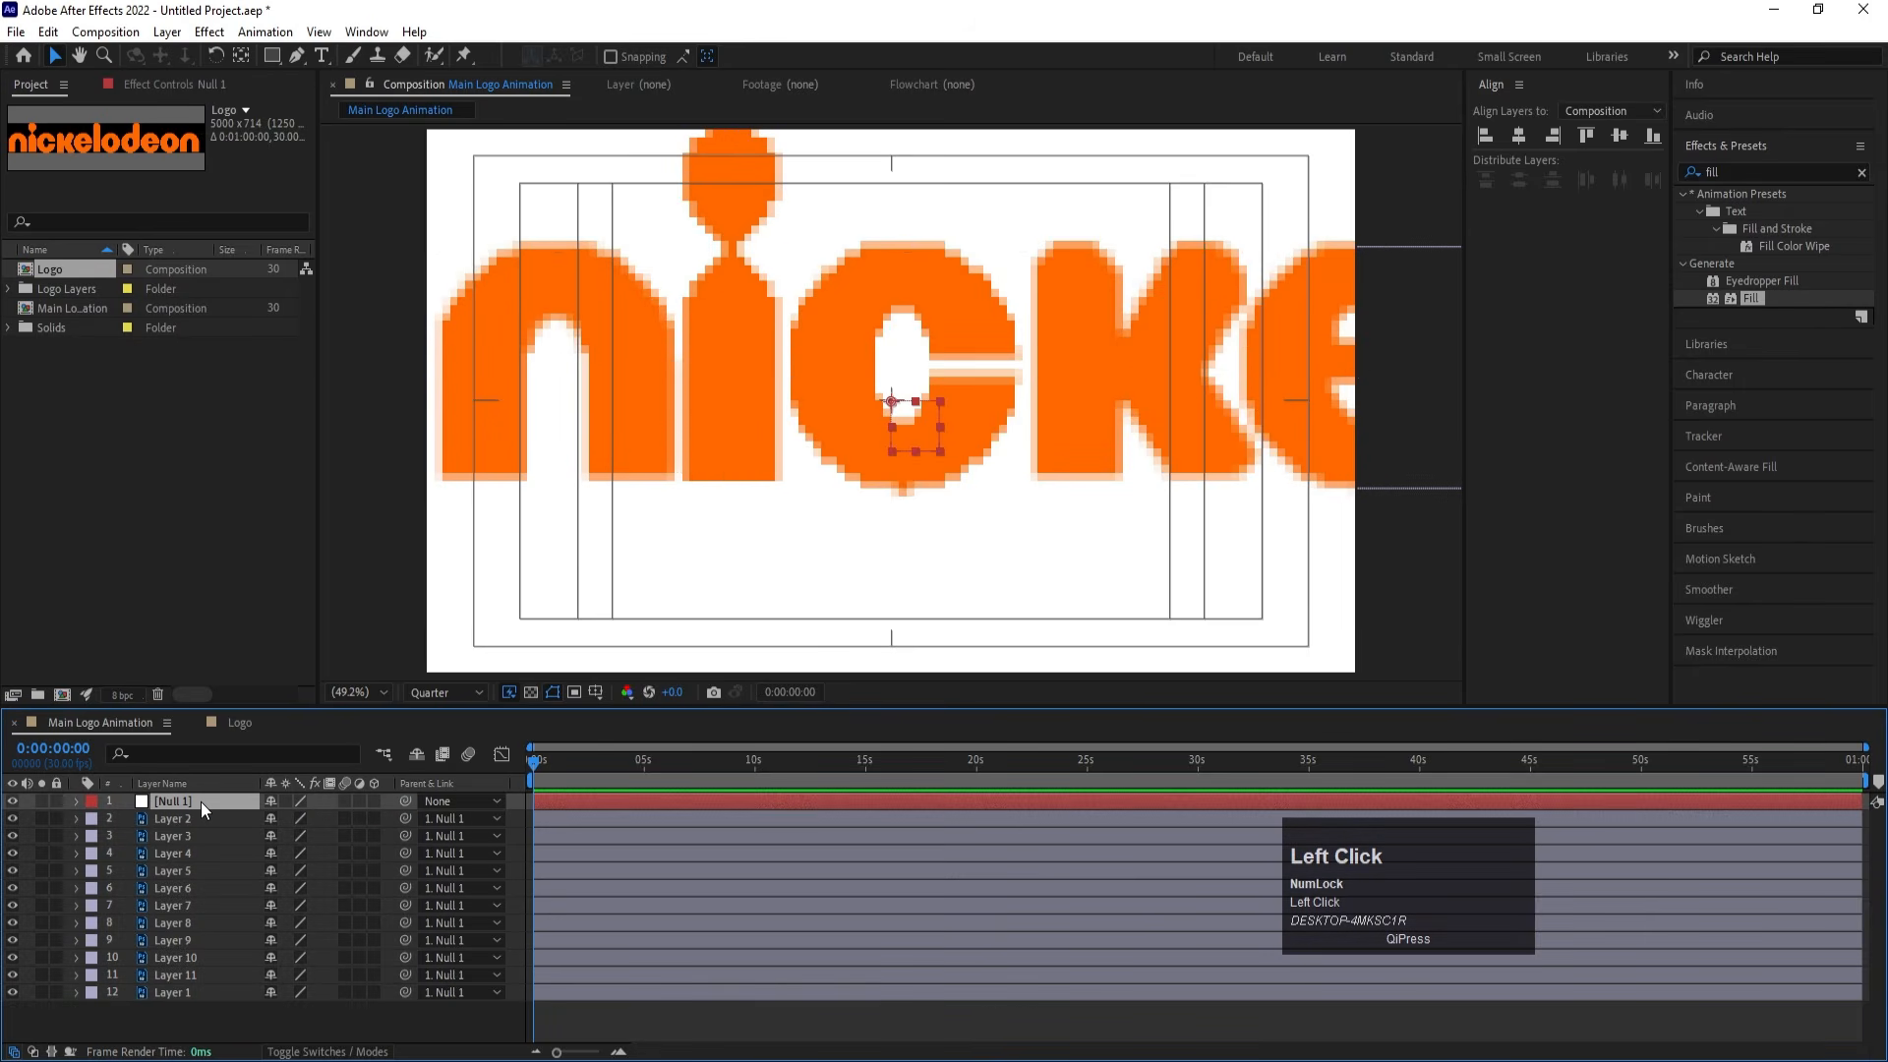
key(s)
mouse_move(290, 818)
mouse_down()
mouse_move(201, 807)
mouse_move(323, 831)
mouse_up()
key(p)
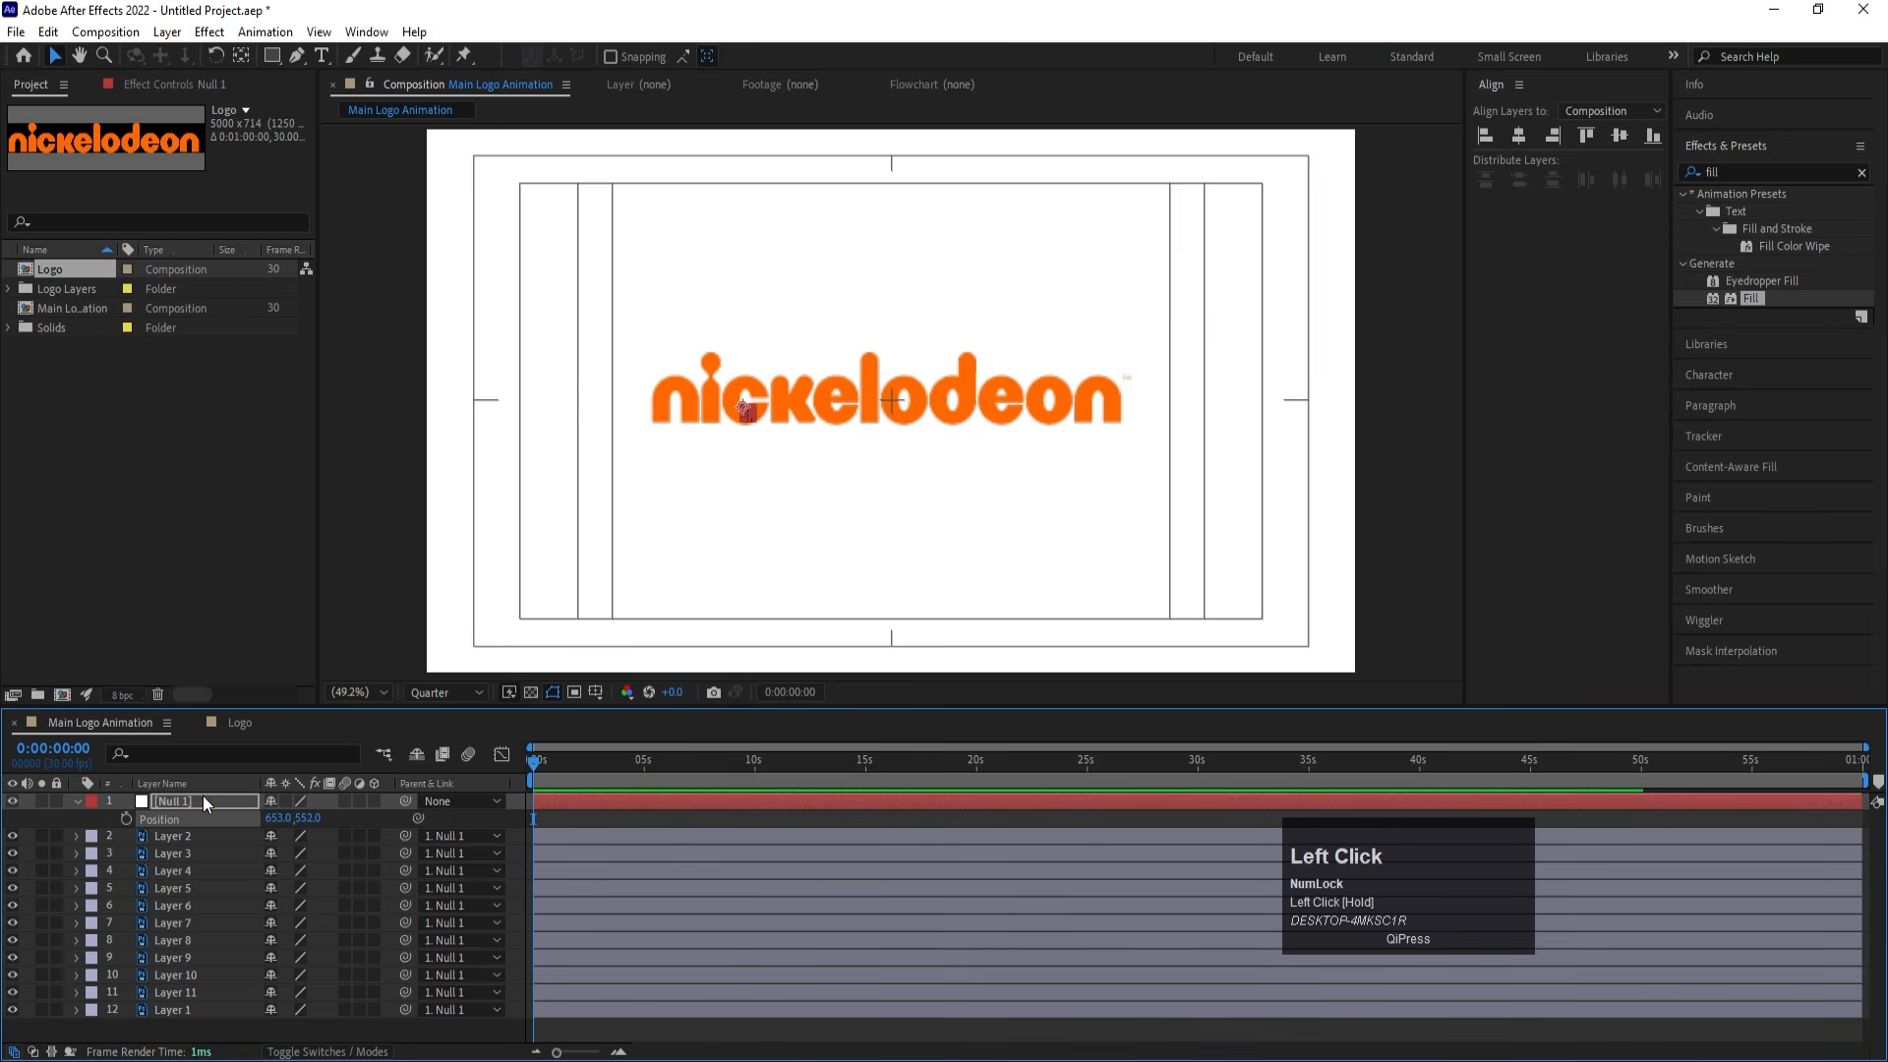
click(203, 799)
key(Delete)
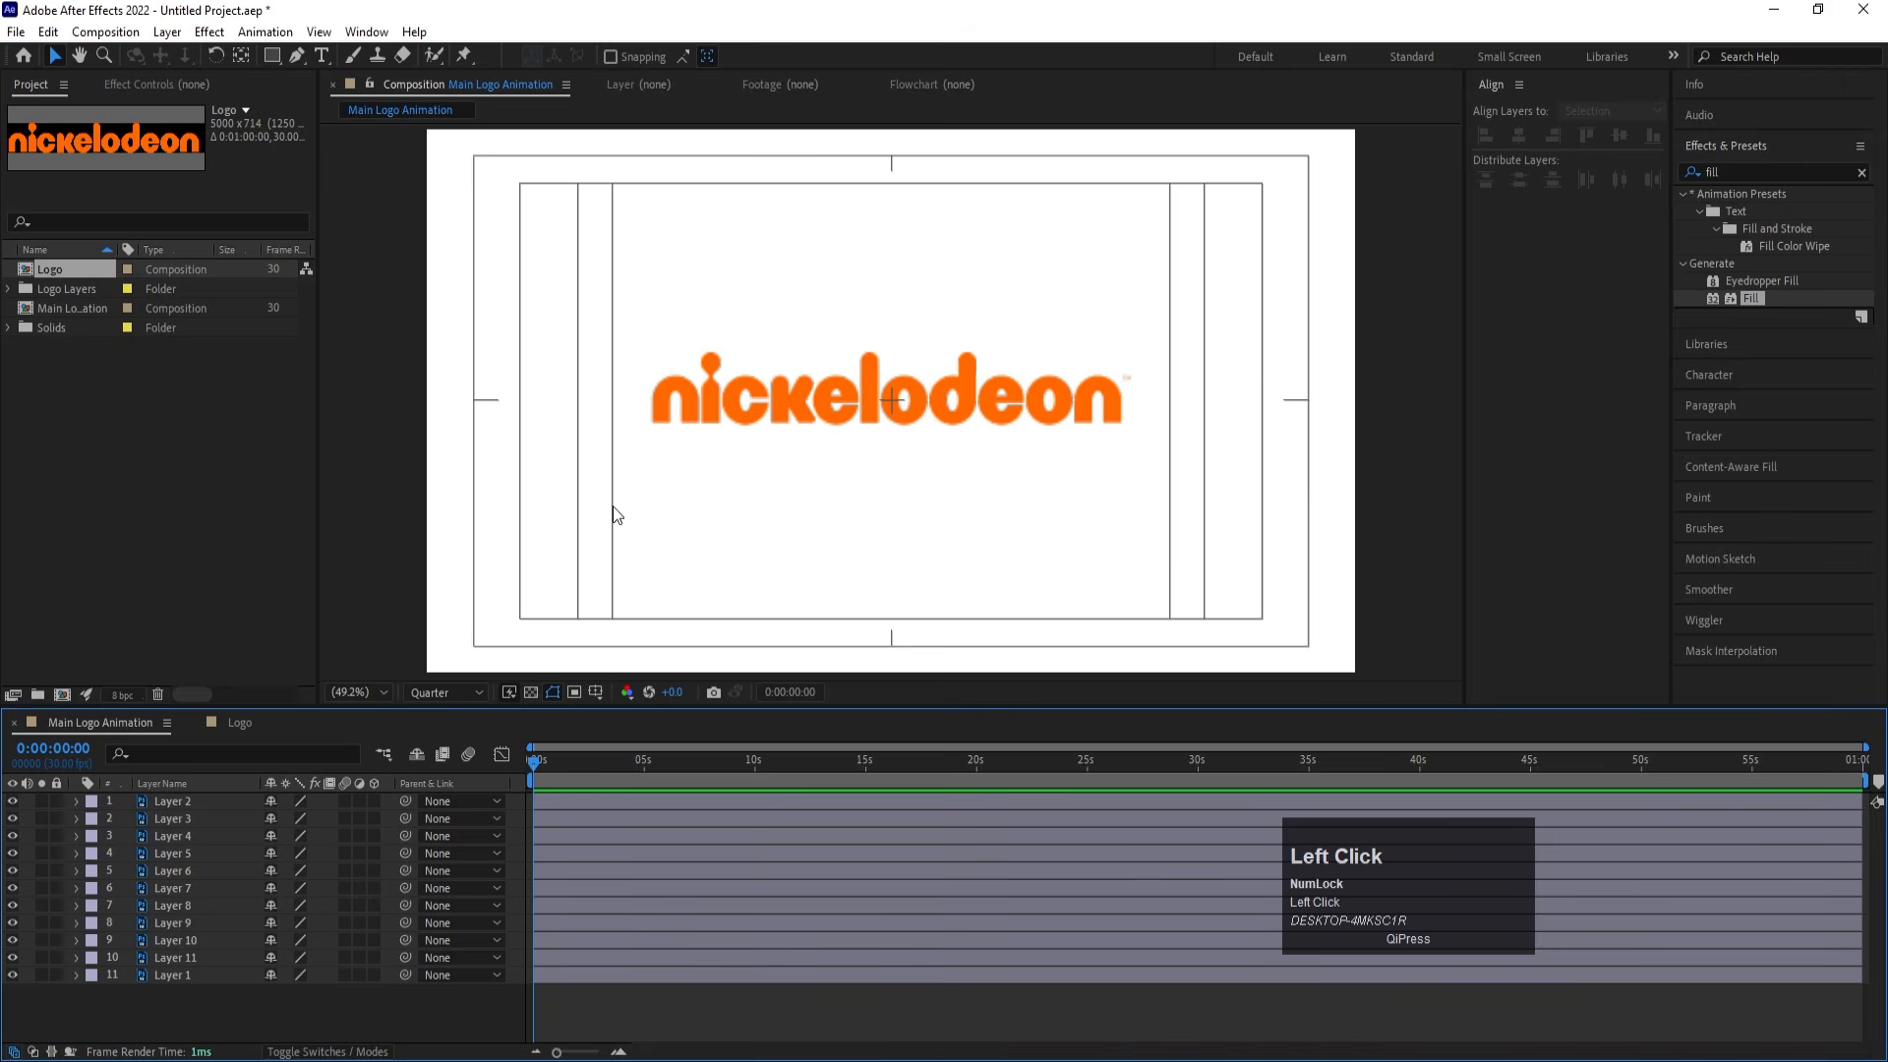
Duplicate the layer of the logo's first letter n and give the duplicate a Yellow label
click(677, 411)
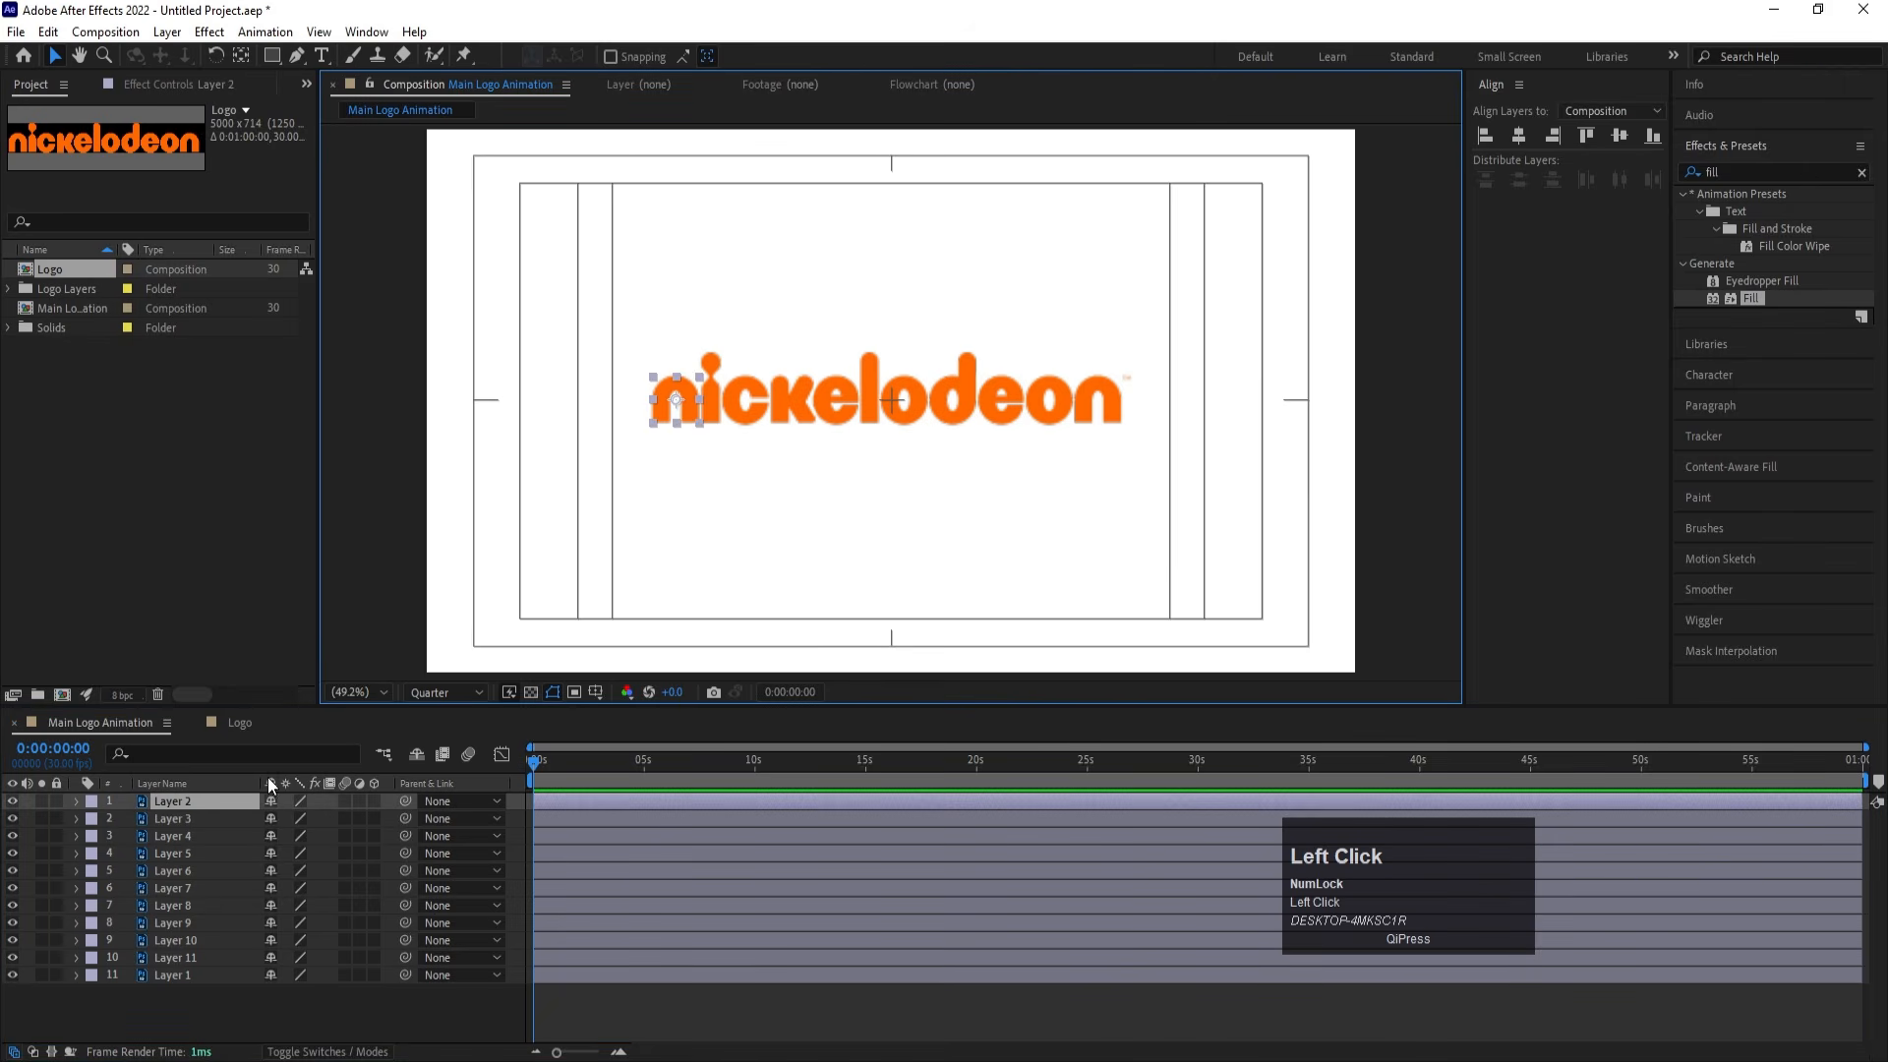
click(196, 801)
key(ctrl+d)
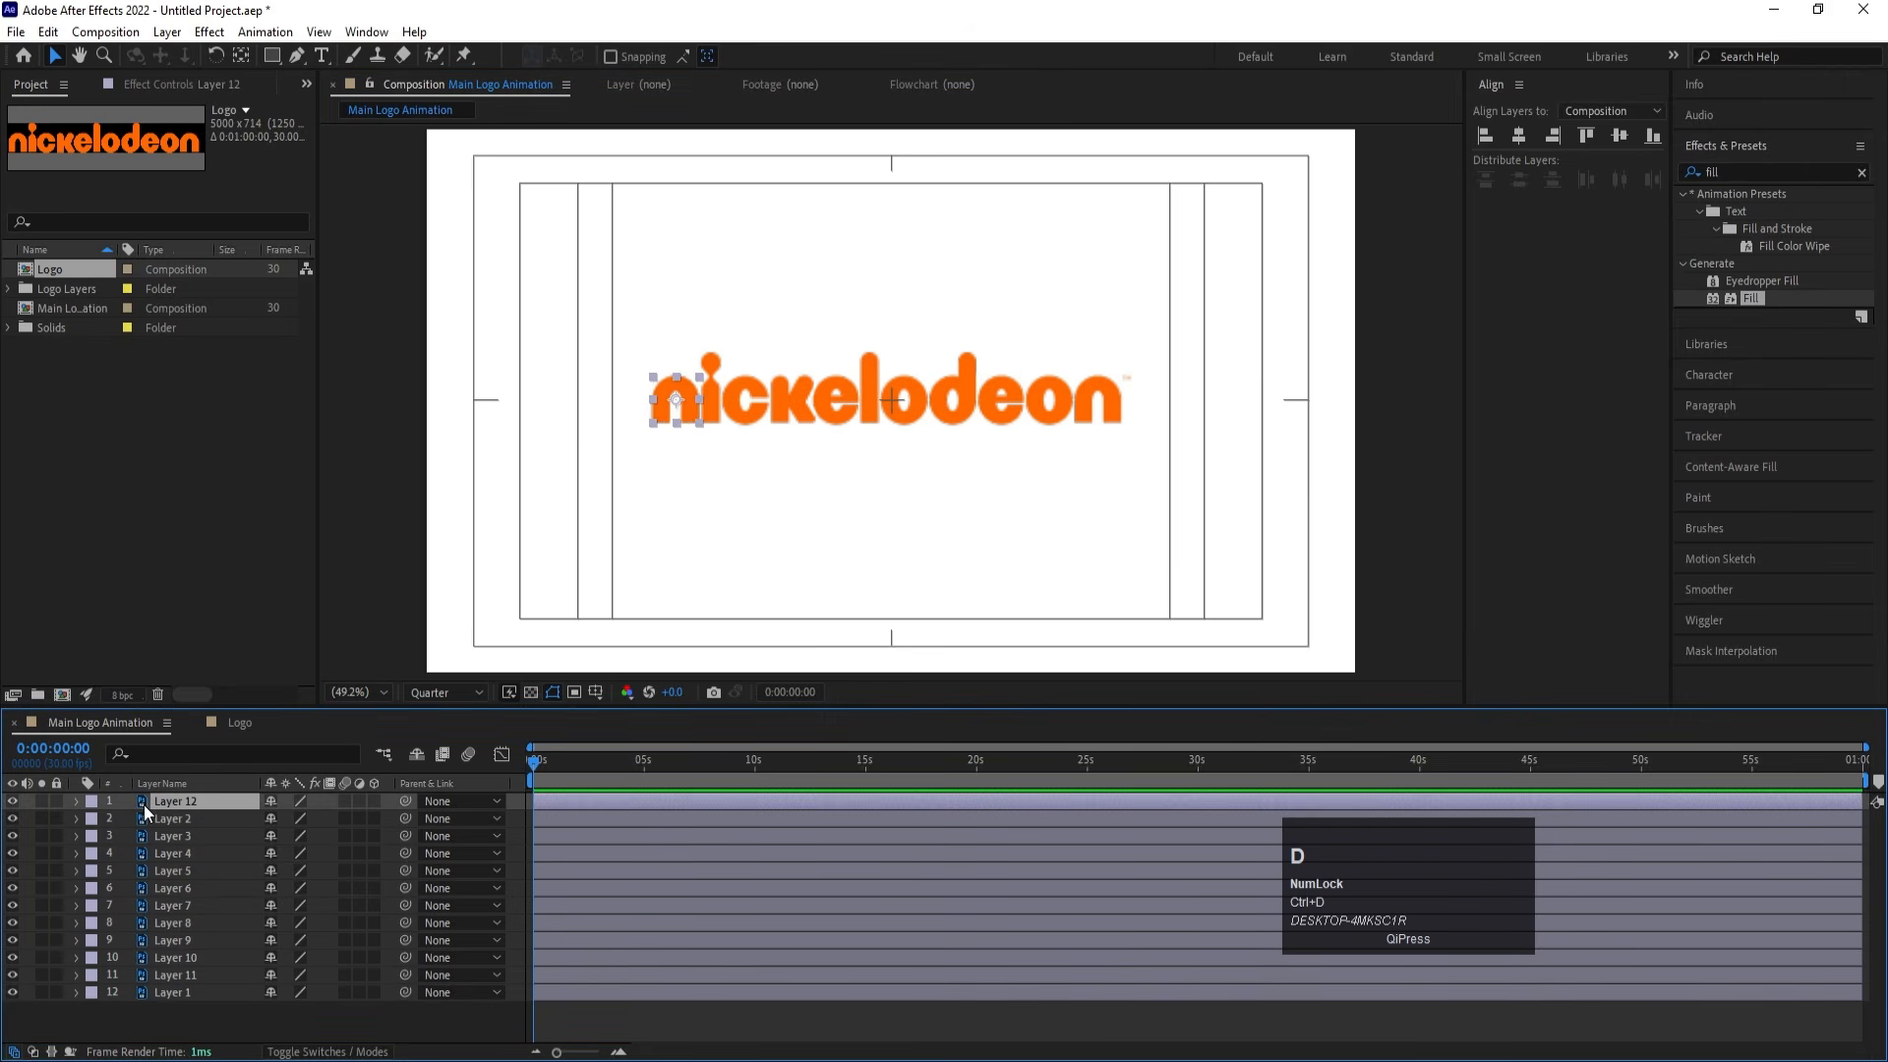
click(93, 803)
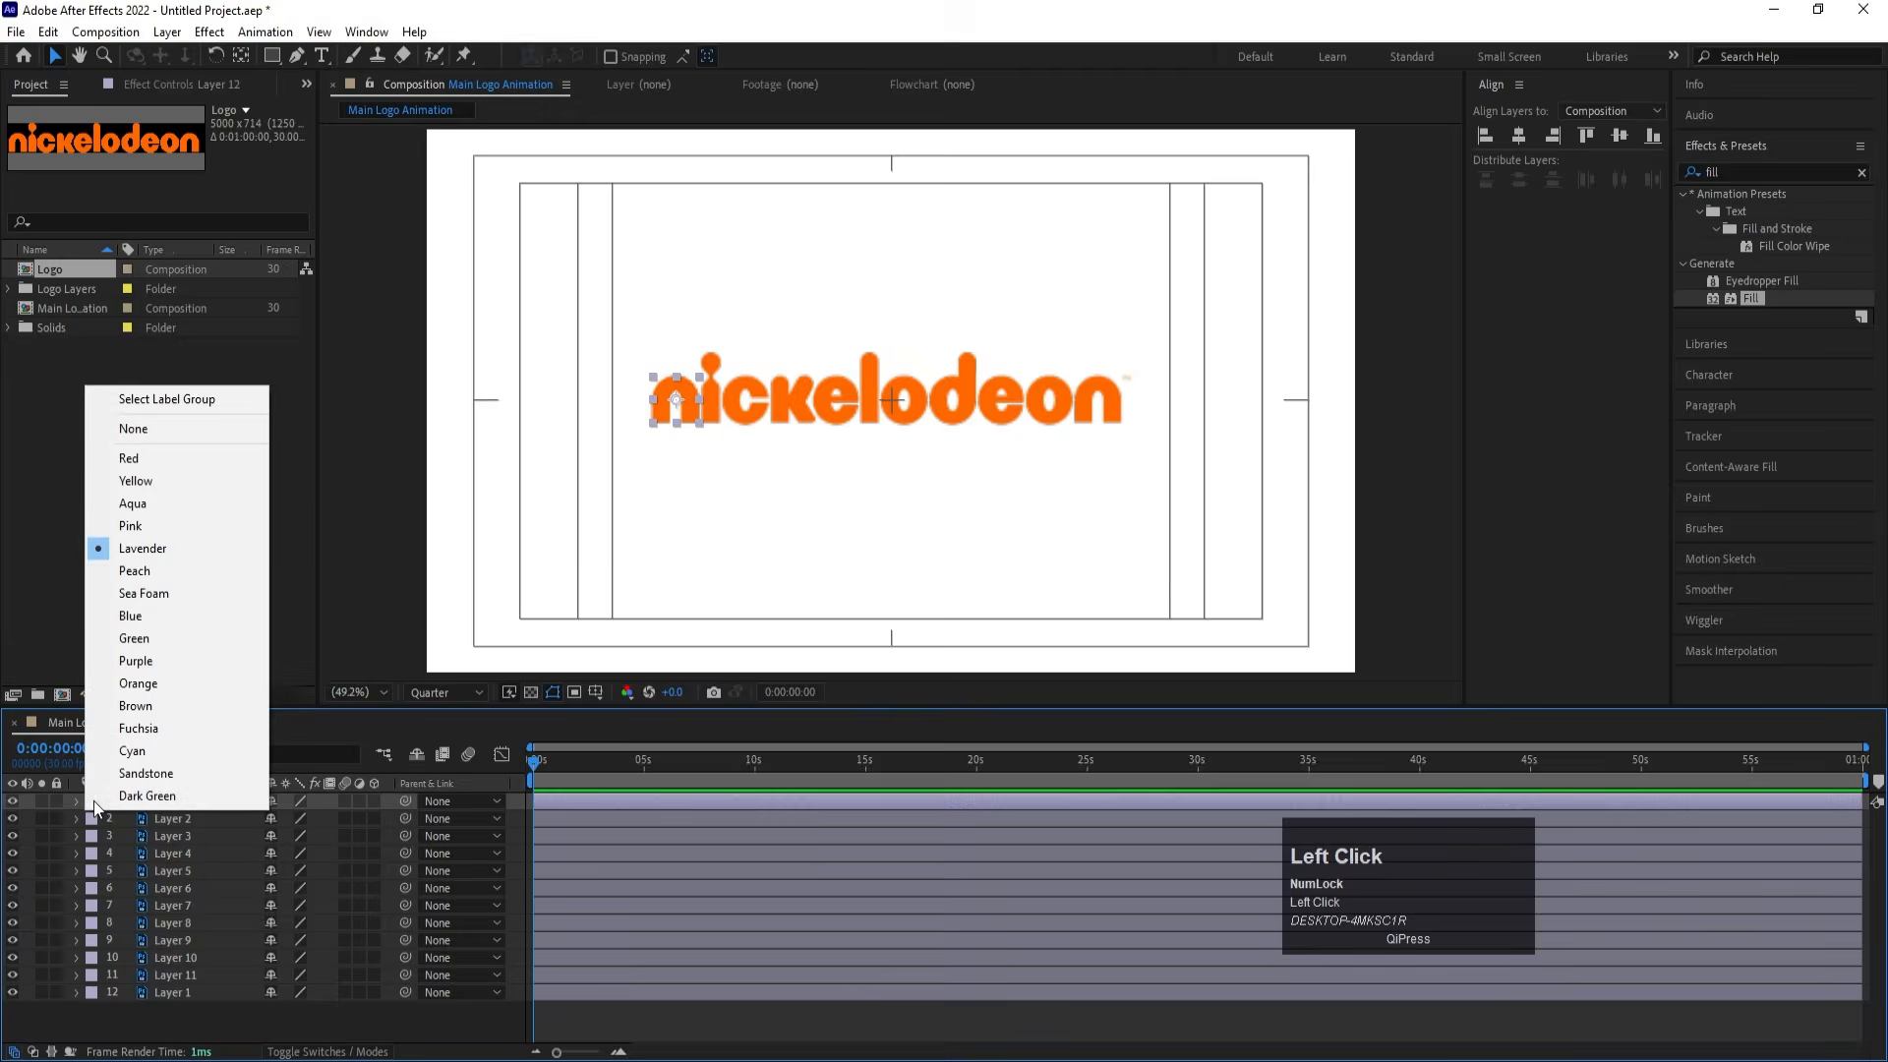
click(218, 476)
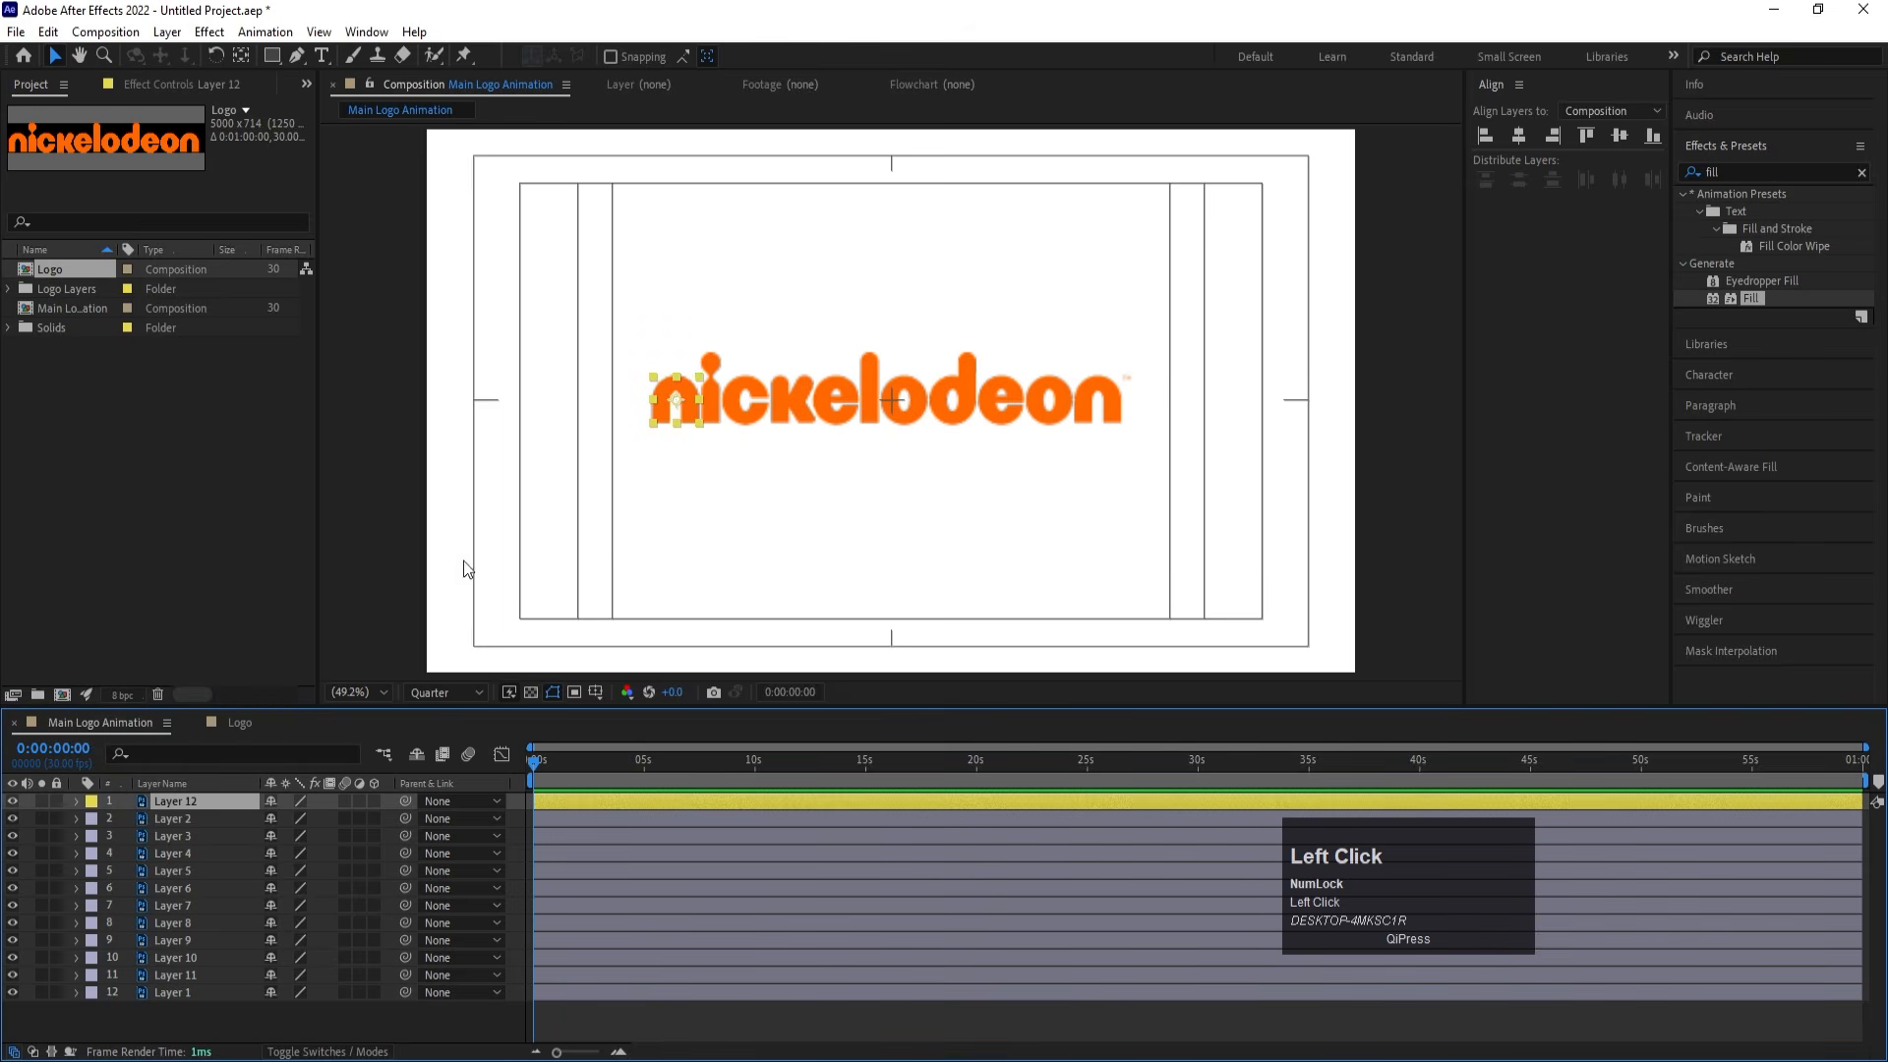
Hide and lock all eleven original logo layers below the yellow duplicate
click(151, 818)
shift+click(175, 991)
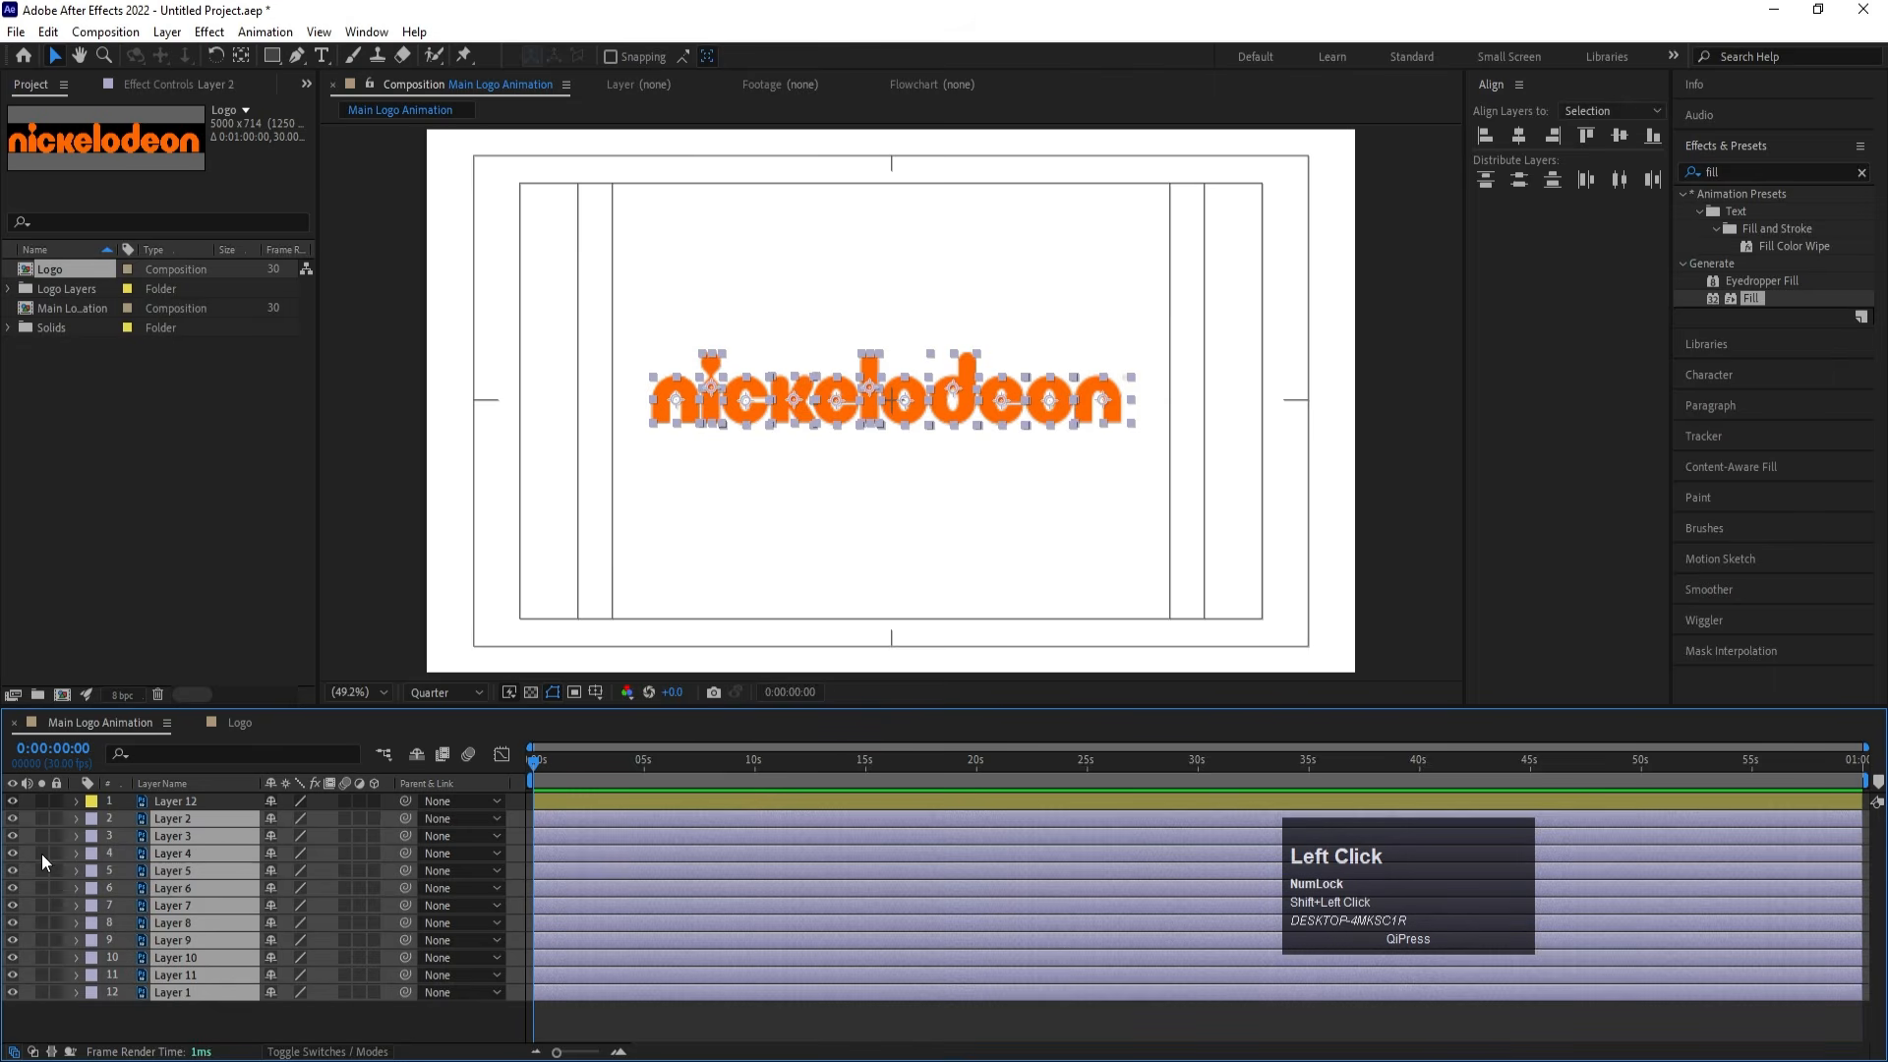
click(13, 822)
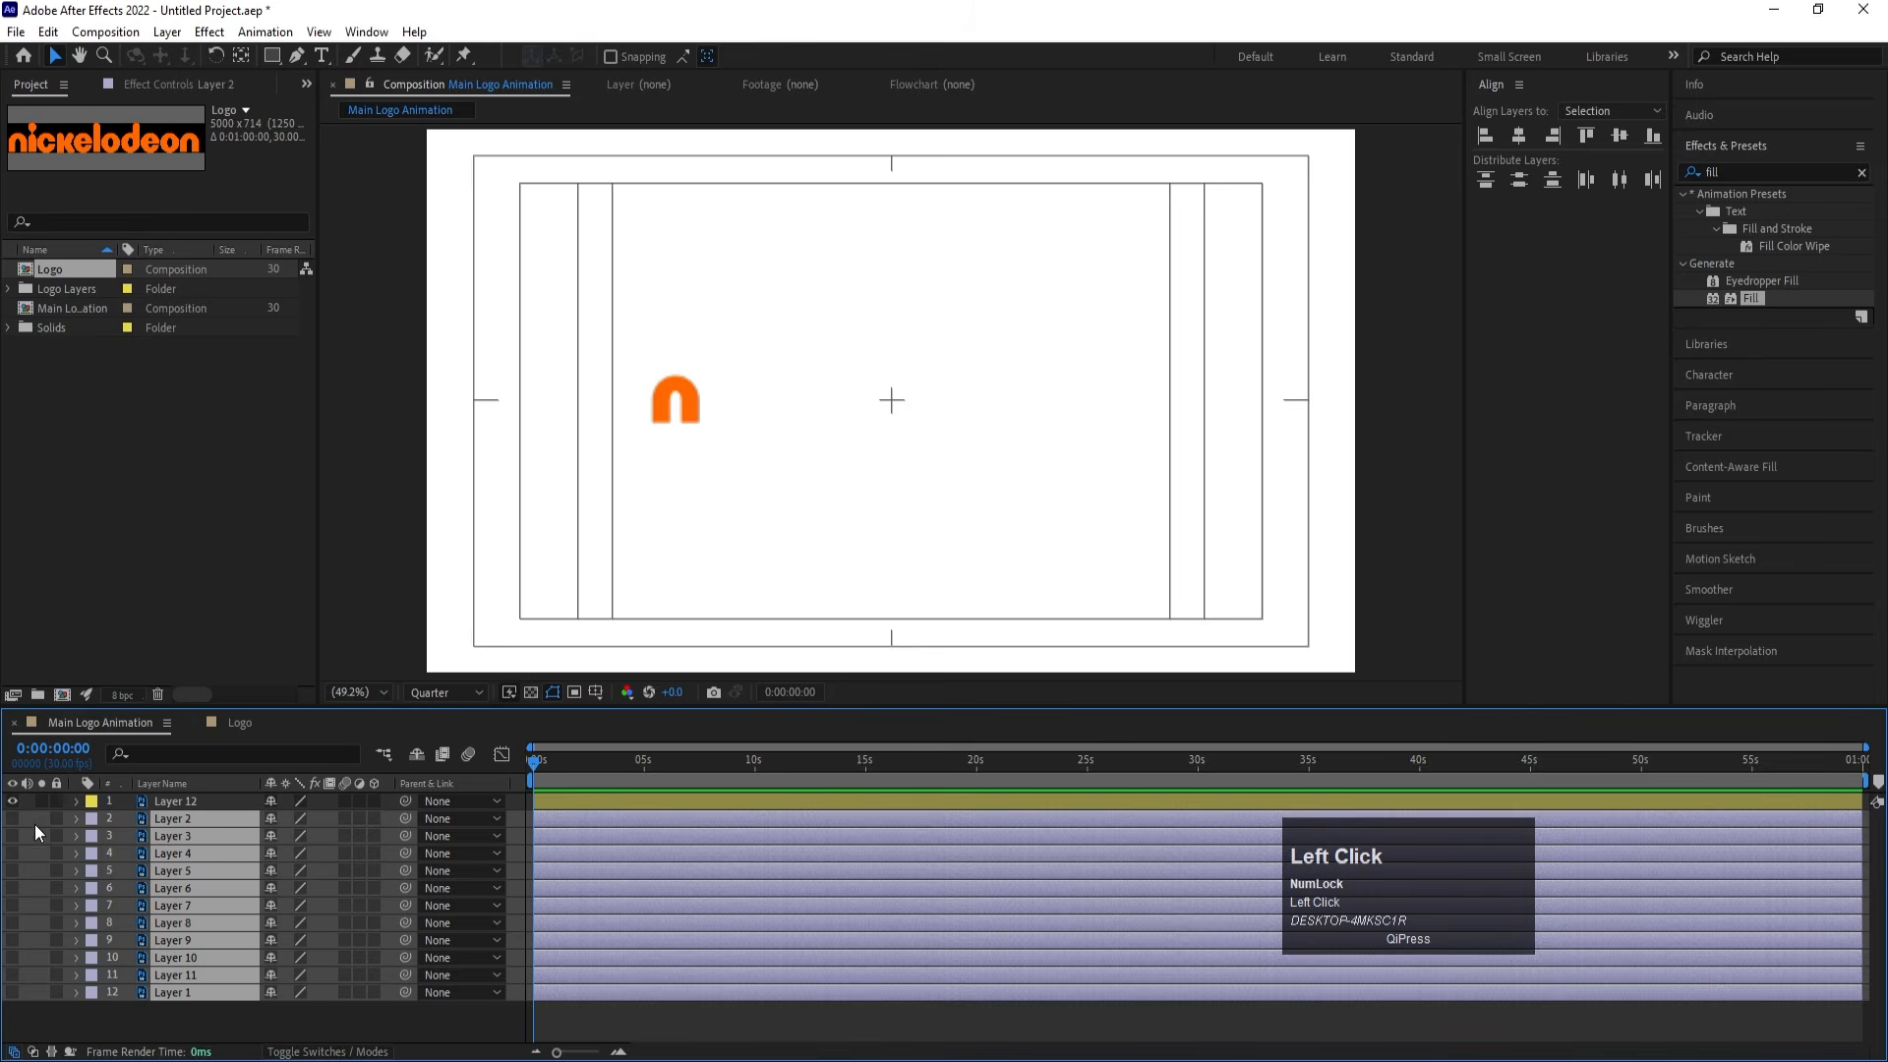
click(57, 818)
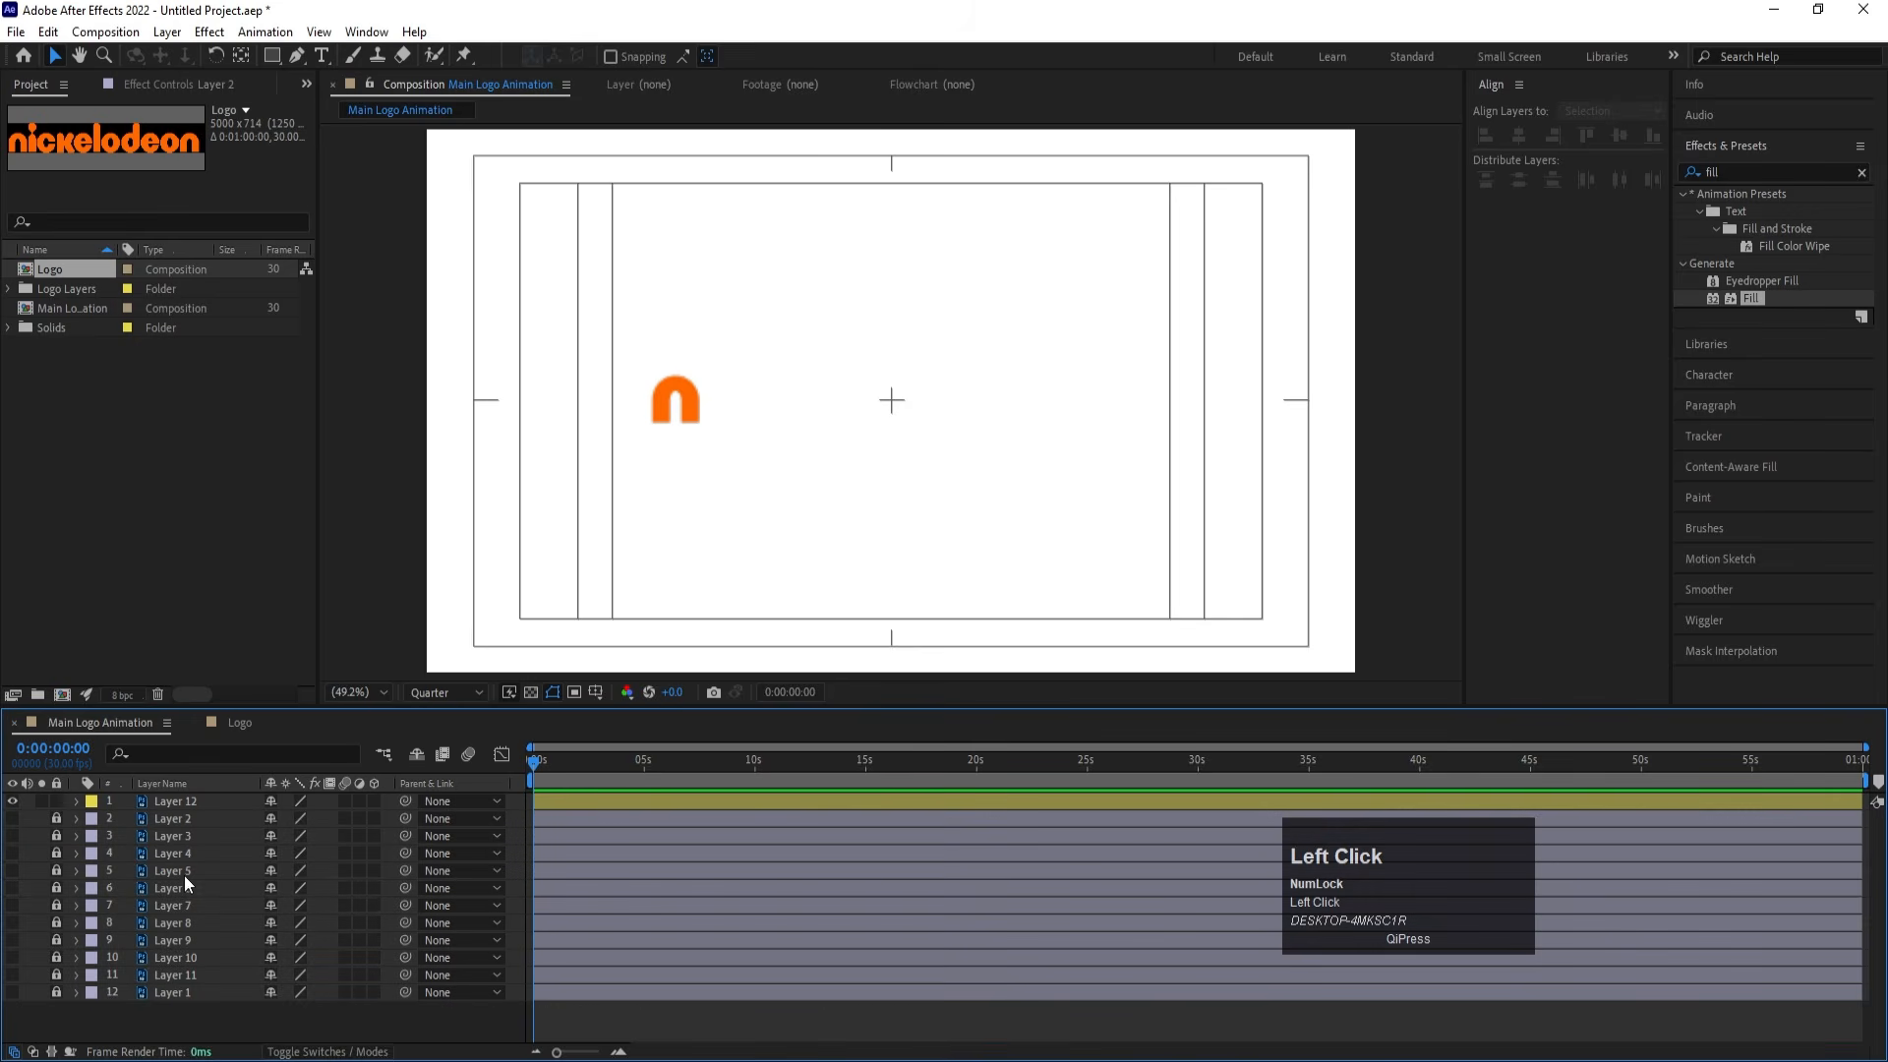
Rename the yellow duplicate layer N and center it horizontally in the composition
click(166, 801)
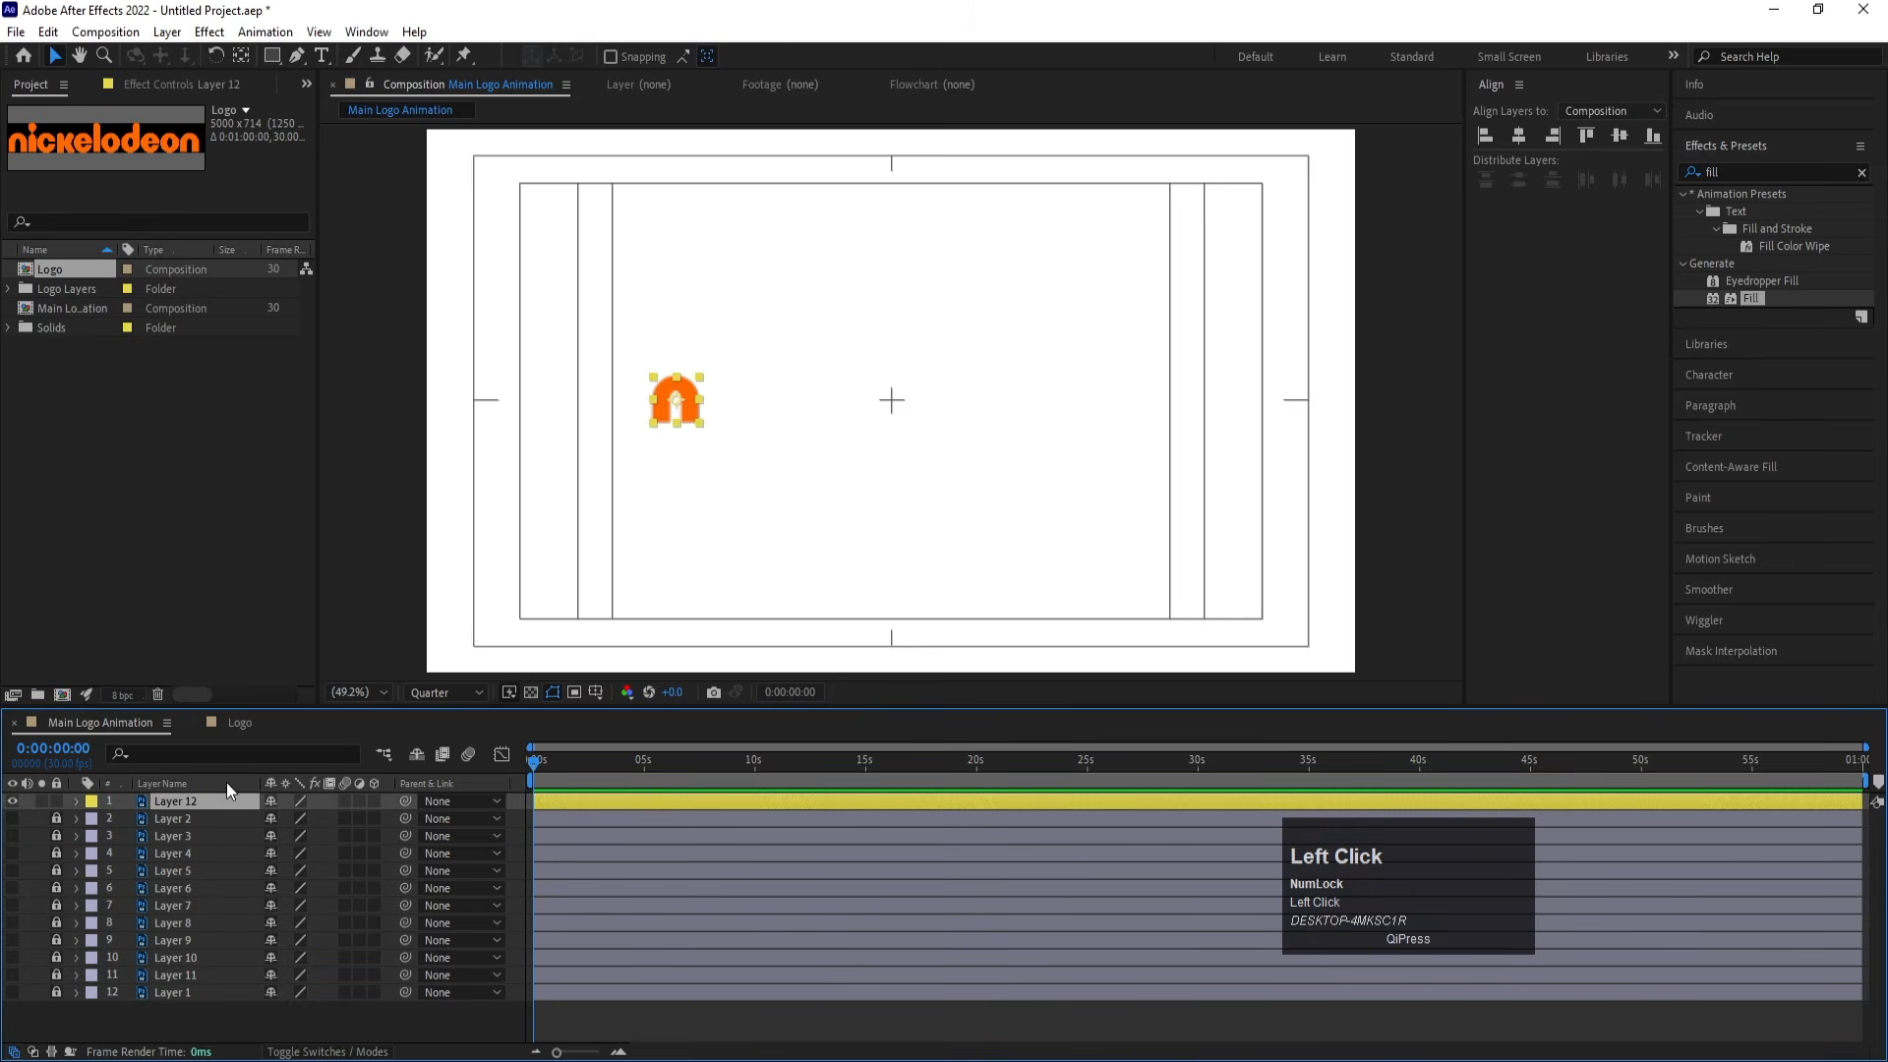
key(Return)
text(N)
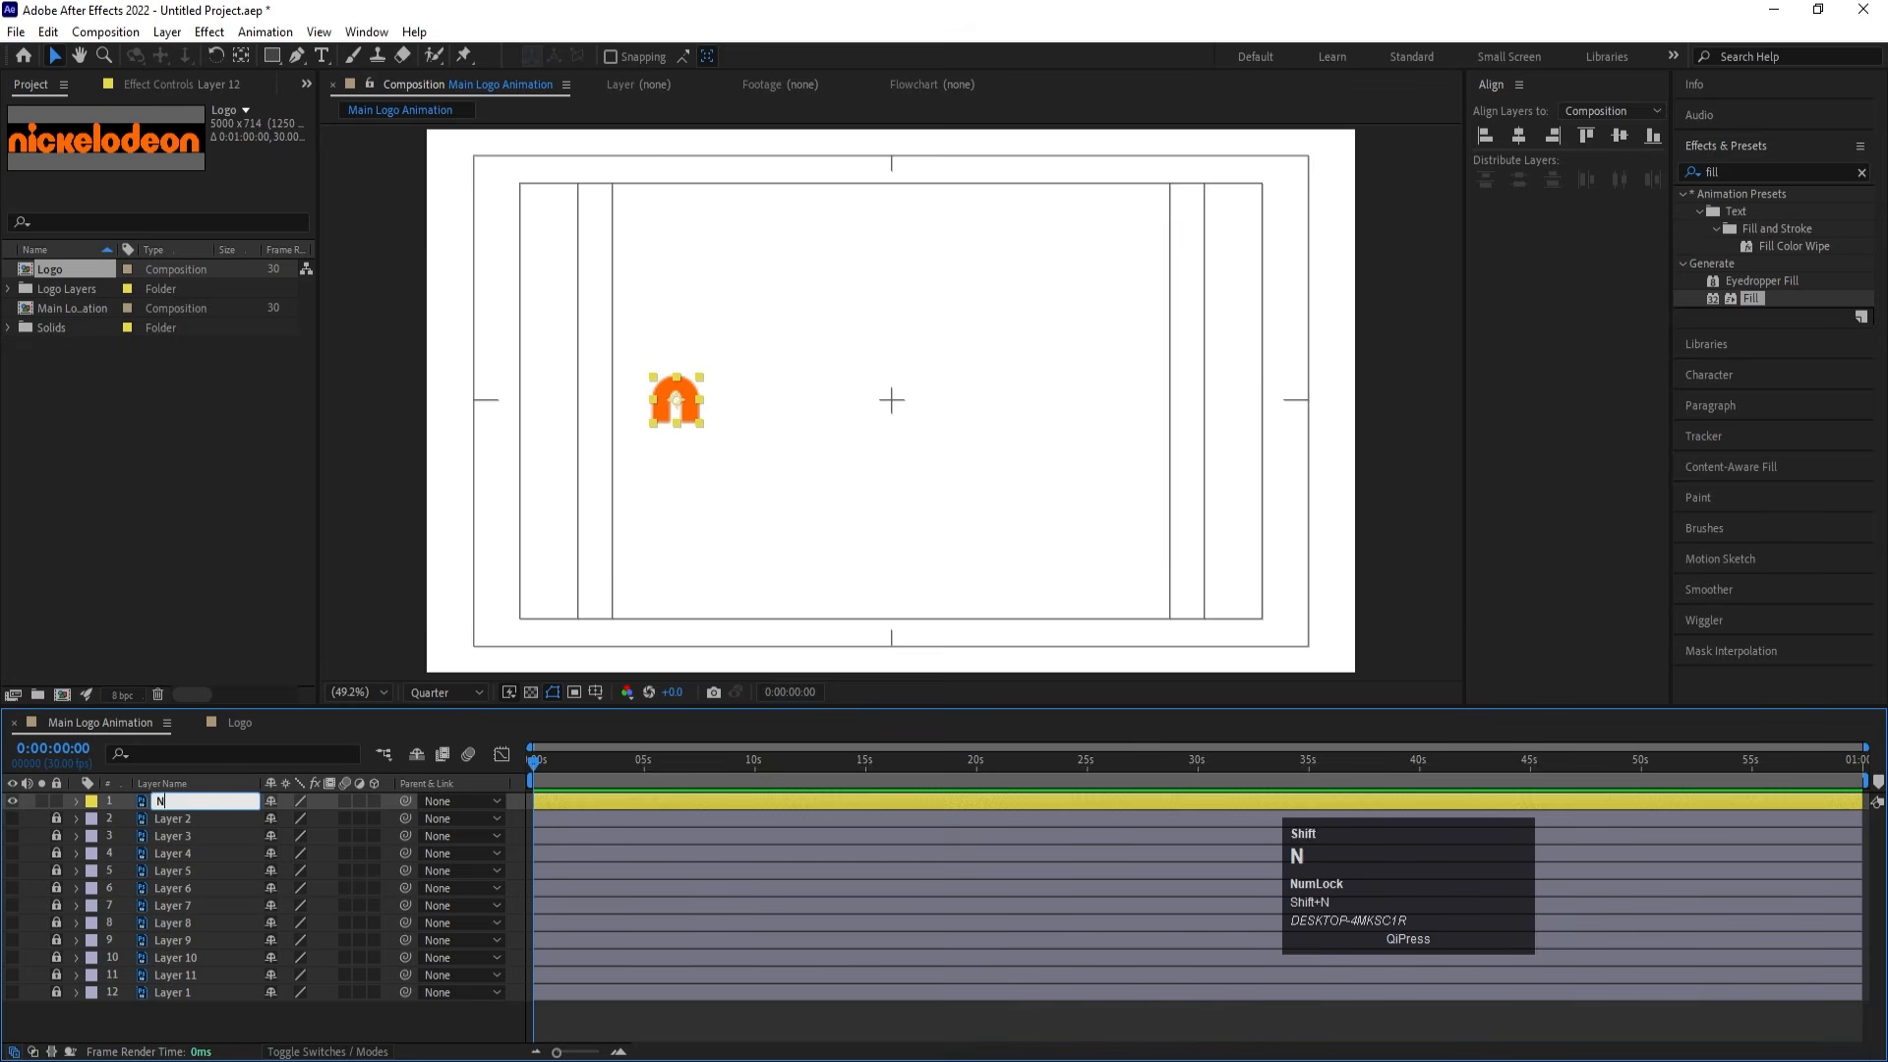
key(Return)
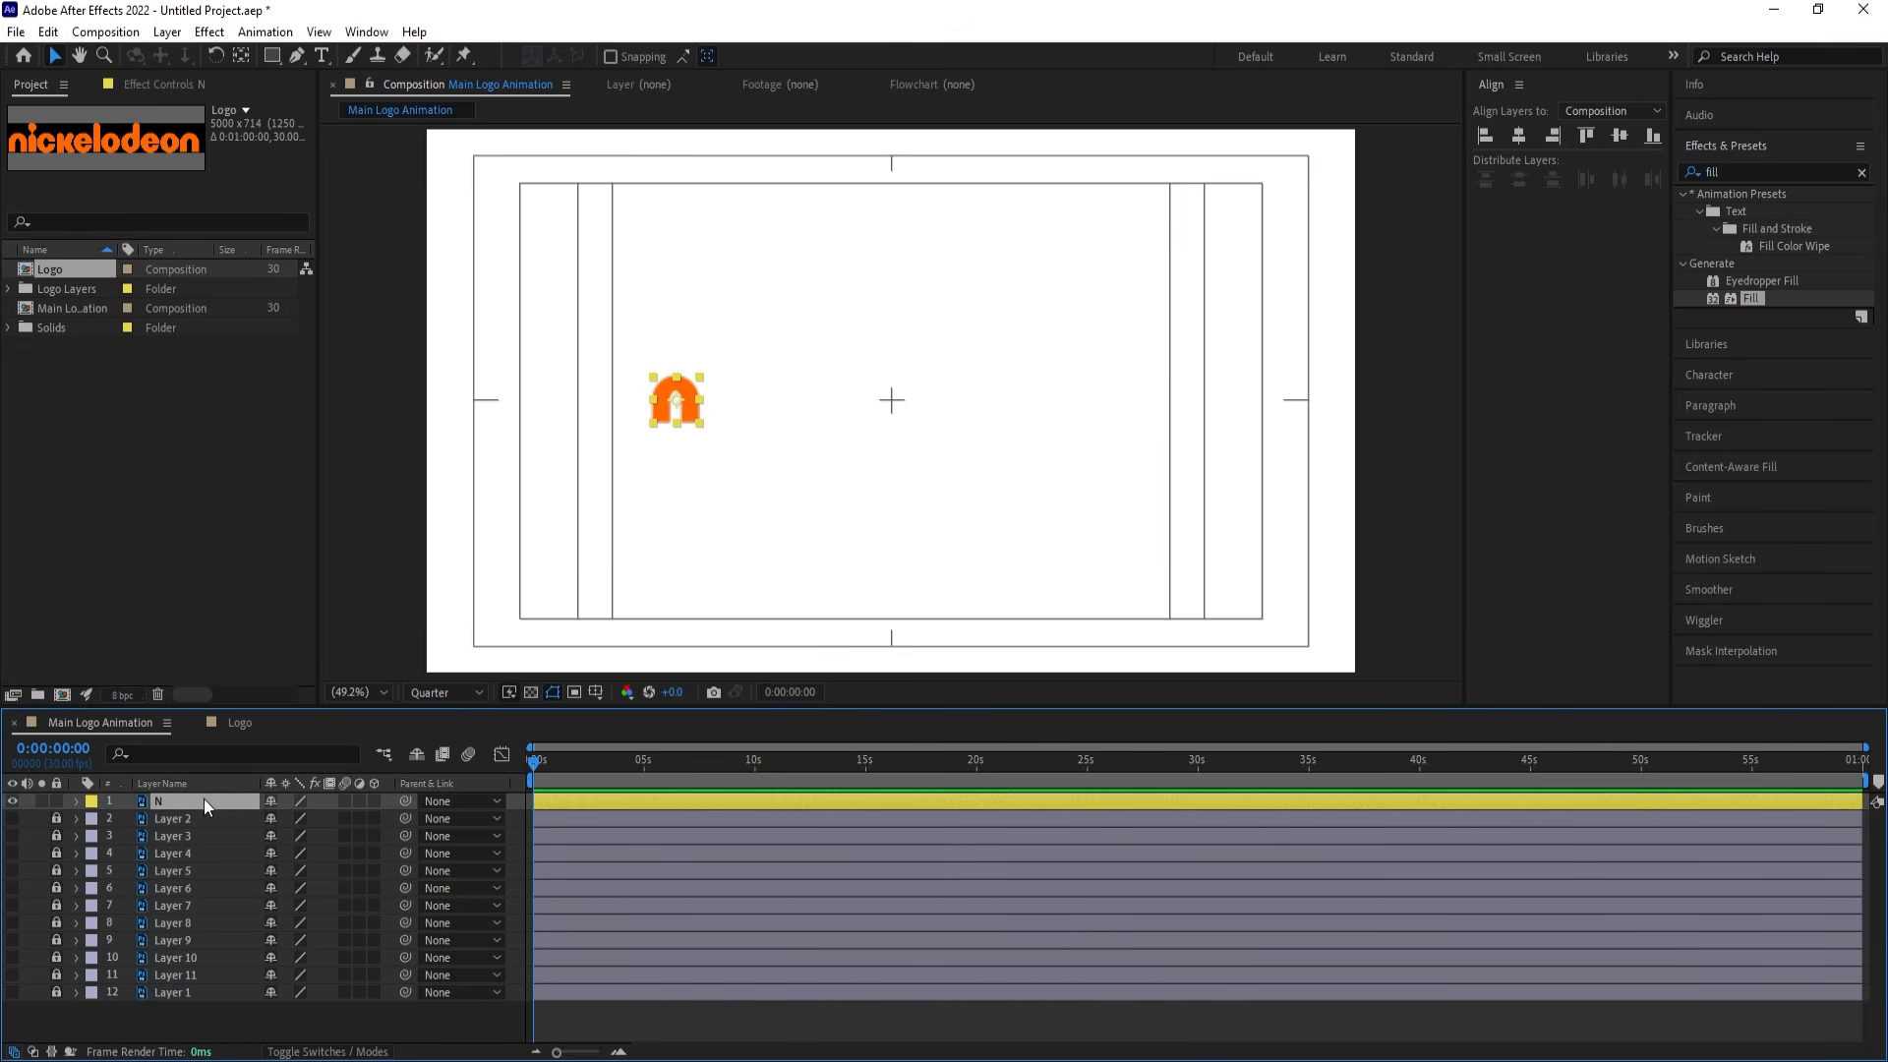
click(1520, 134)
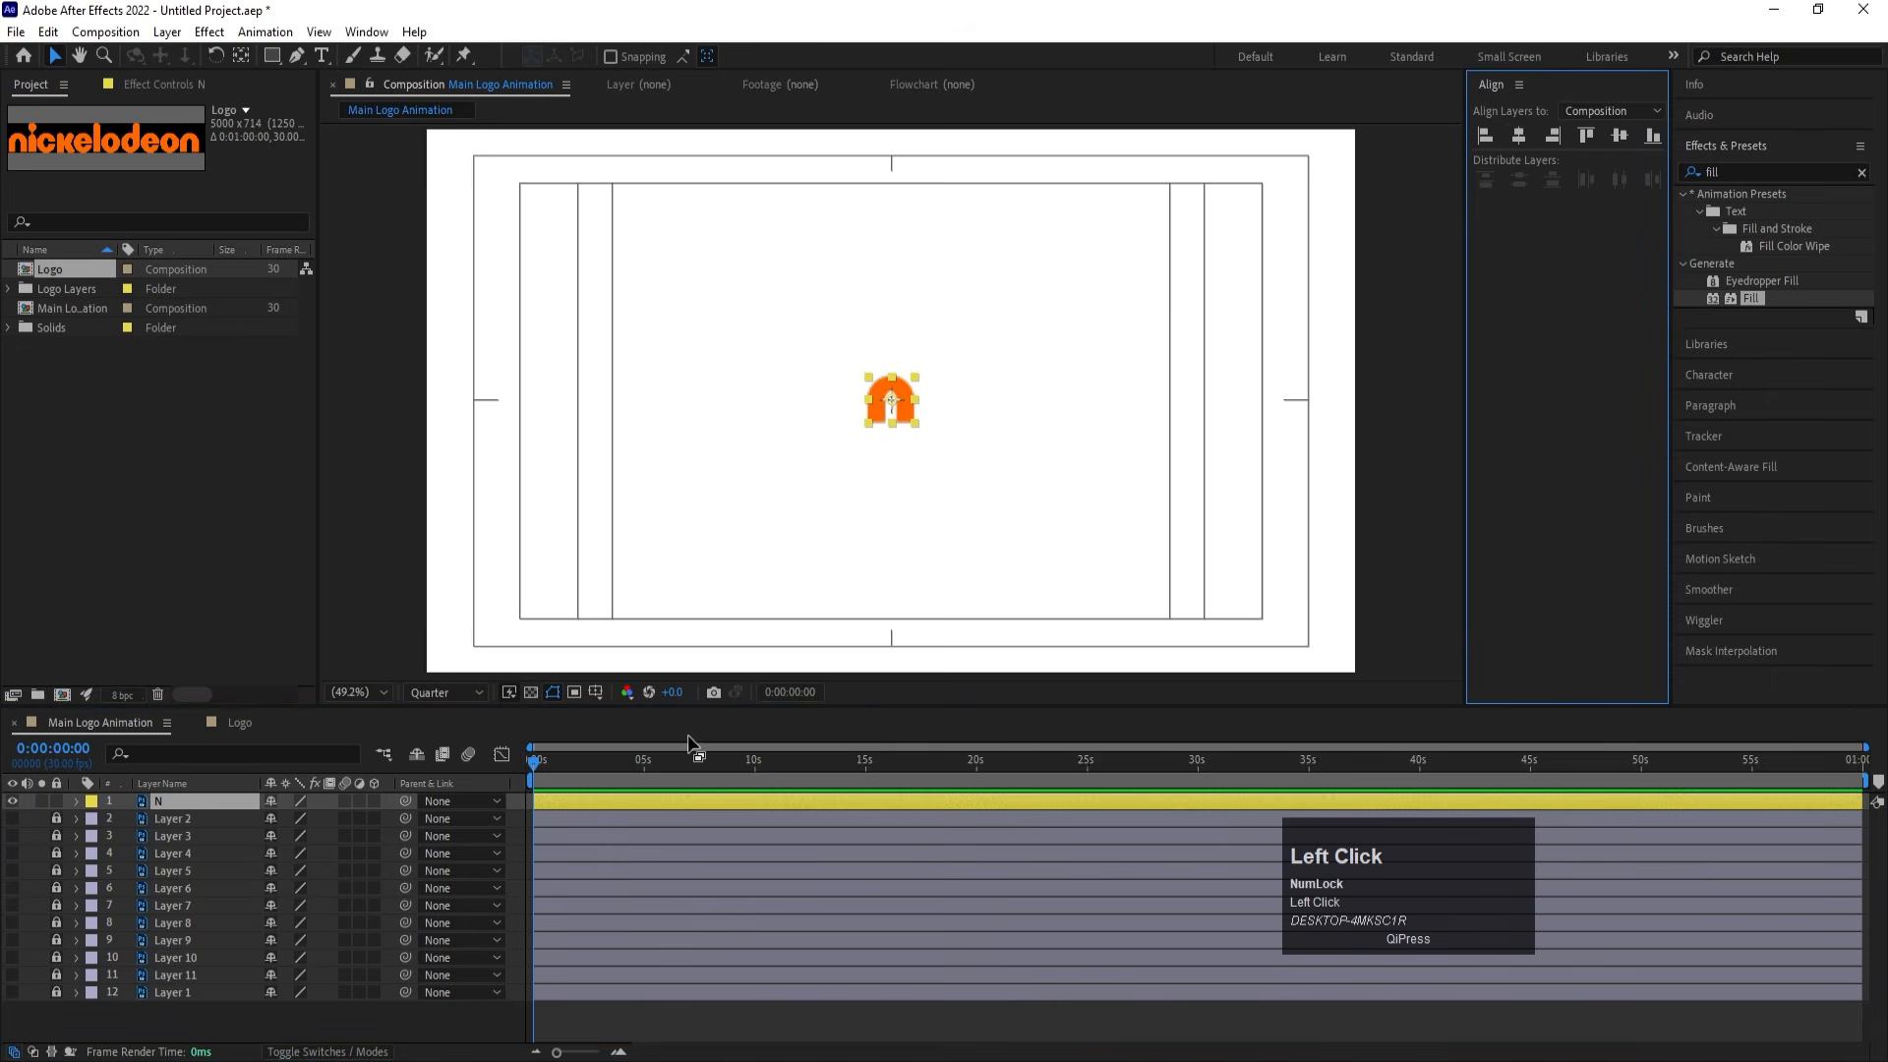
click(532, 855)
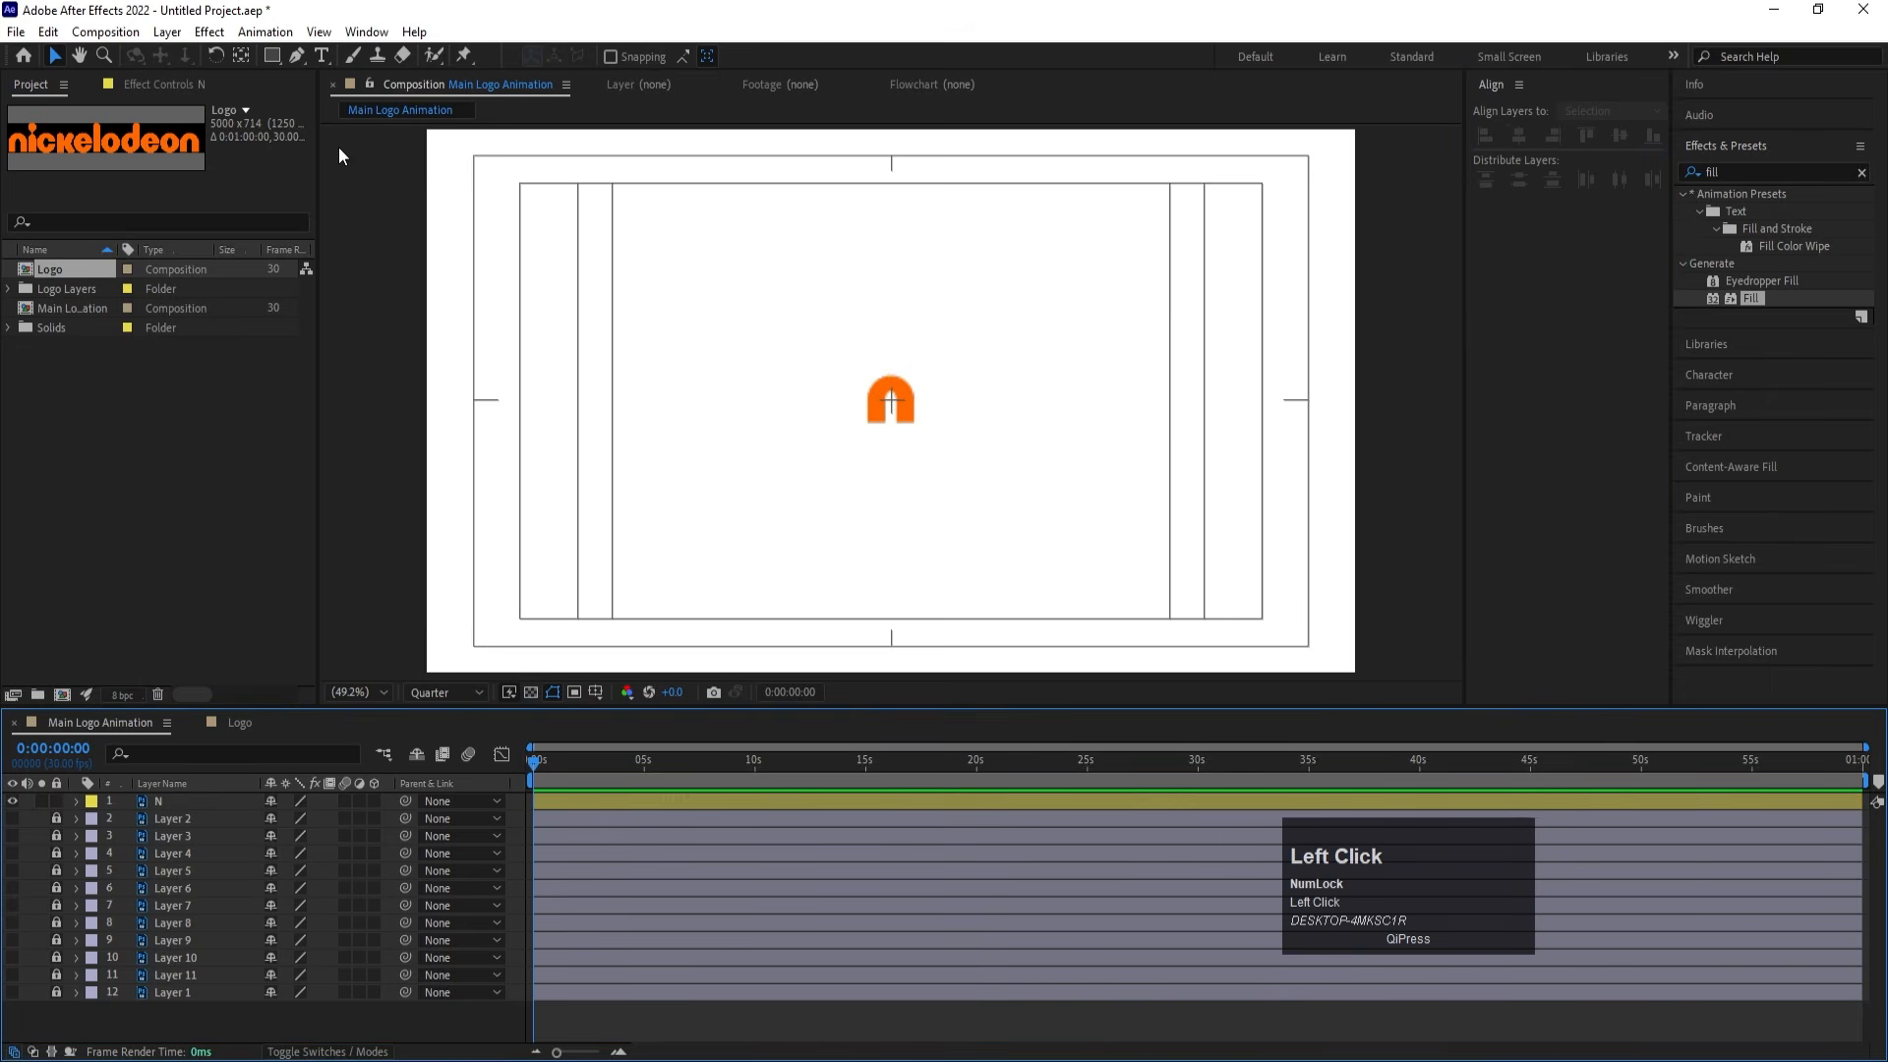
Choose the Ellipse tool and set its fill to None
drag(271, 55, 346, 105)
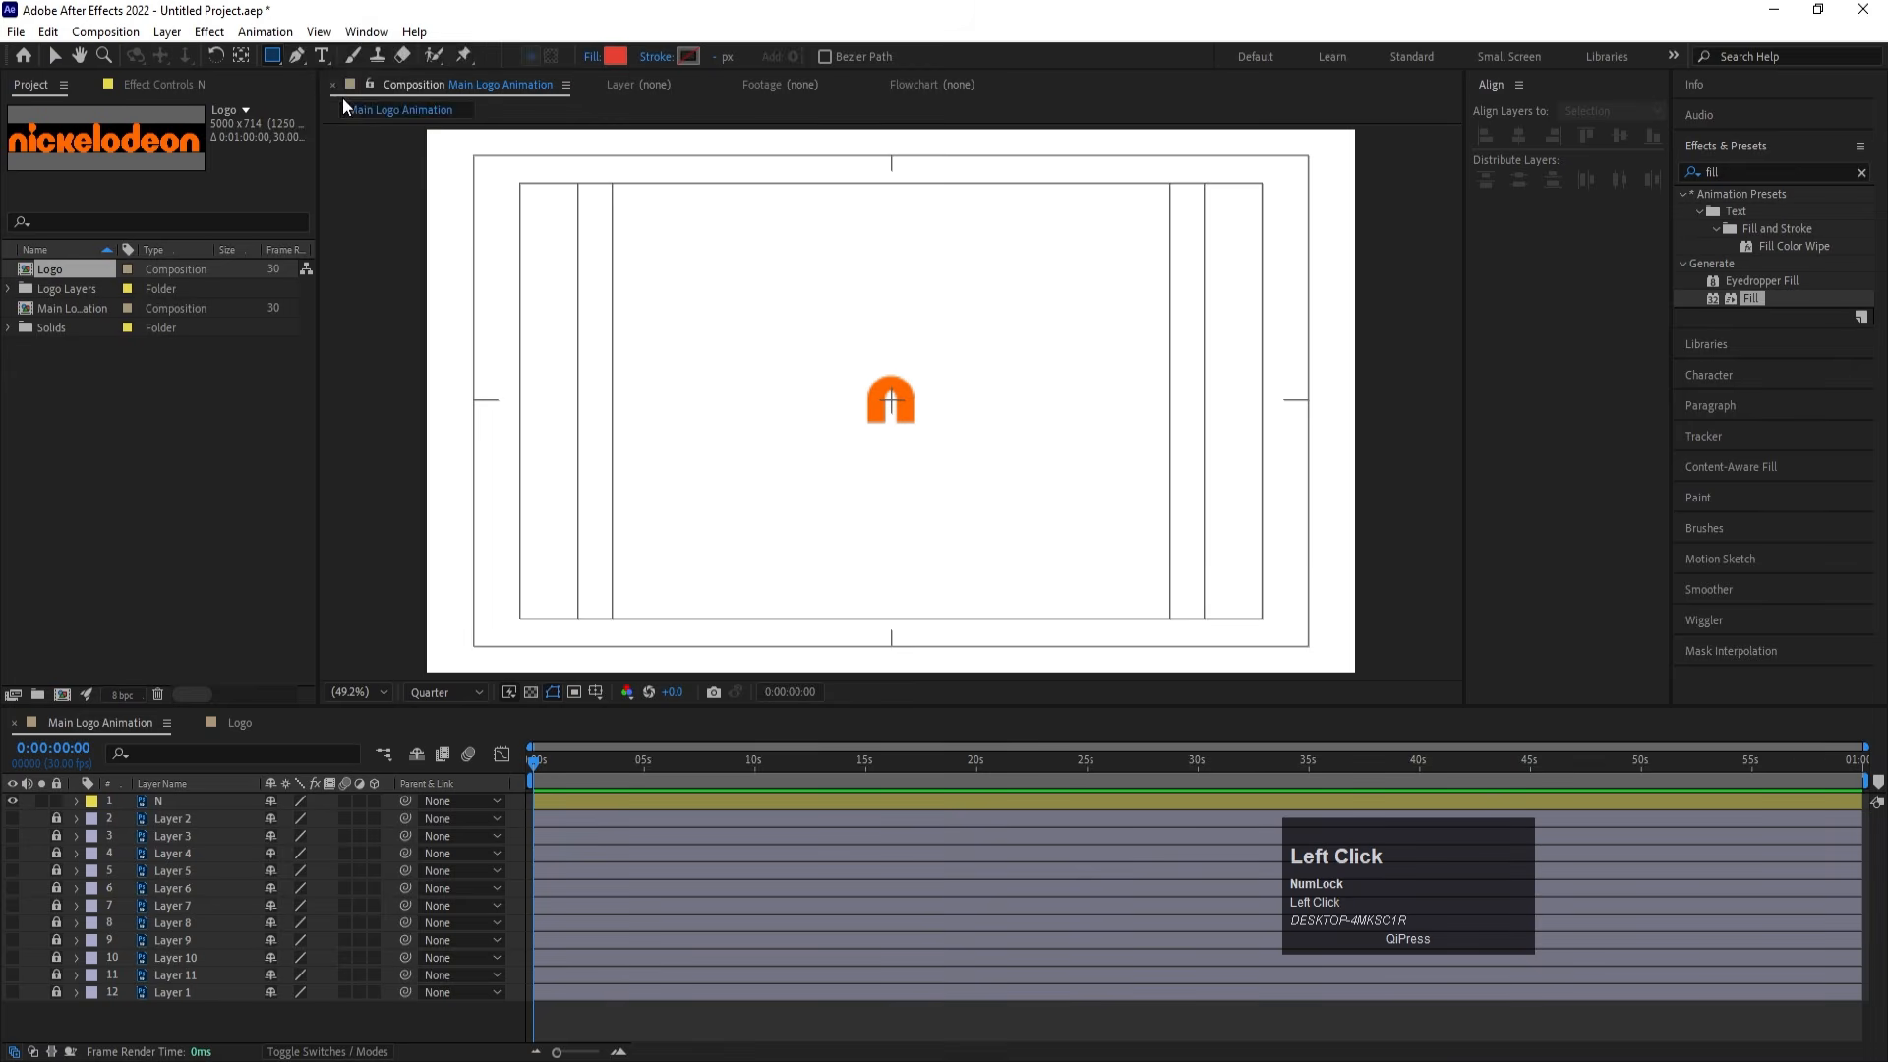
click(591, 56)
click(844, 482)
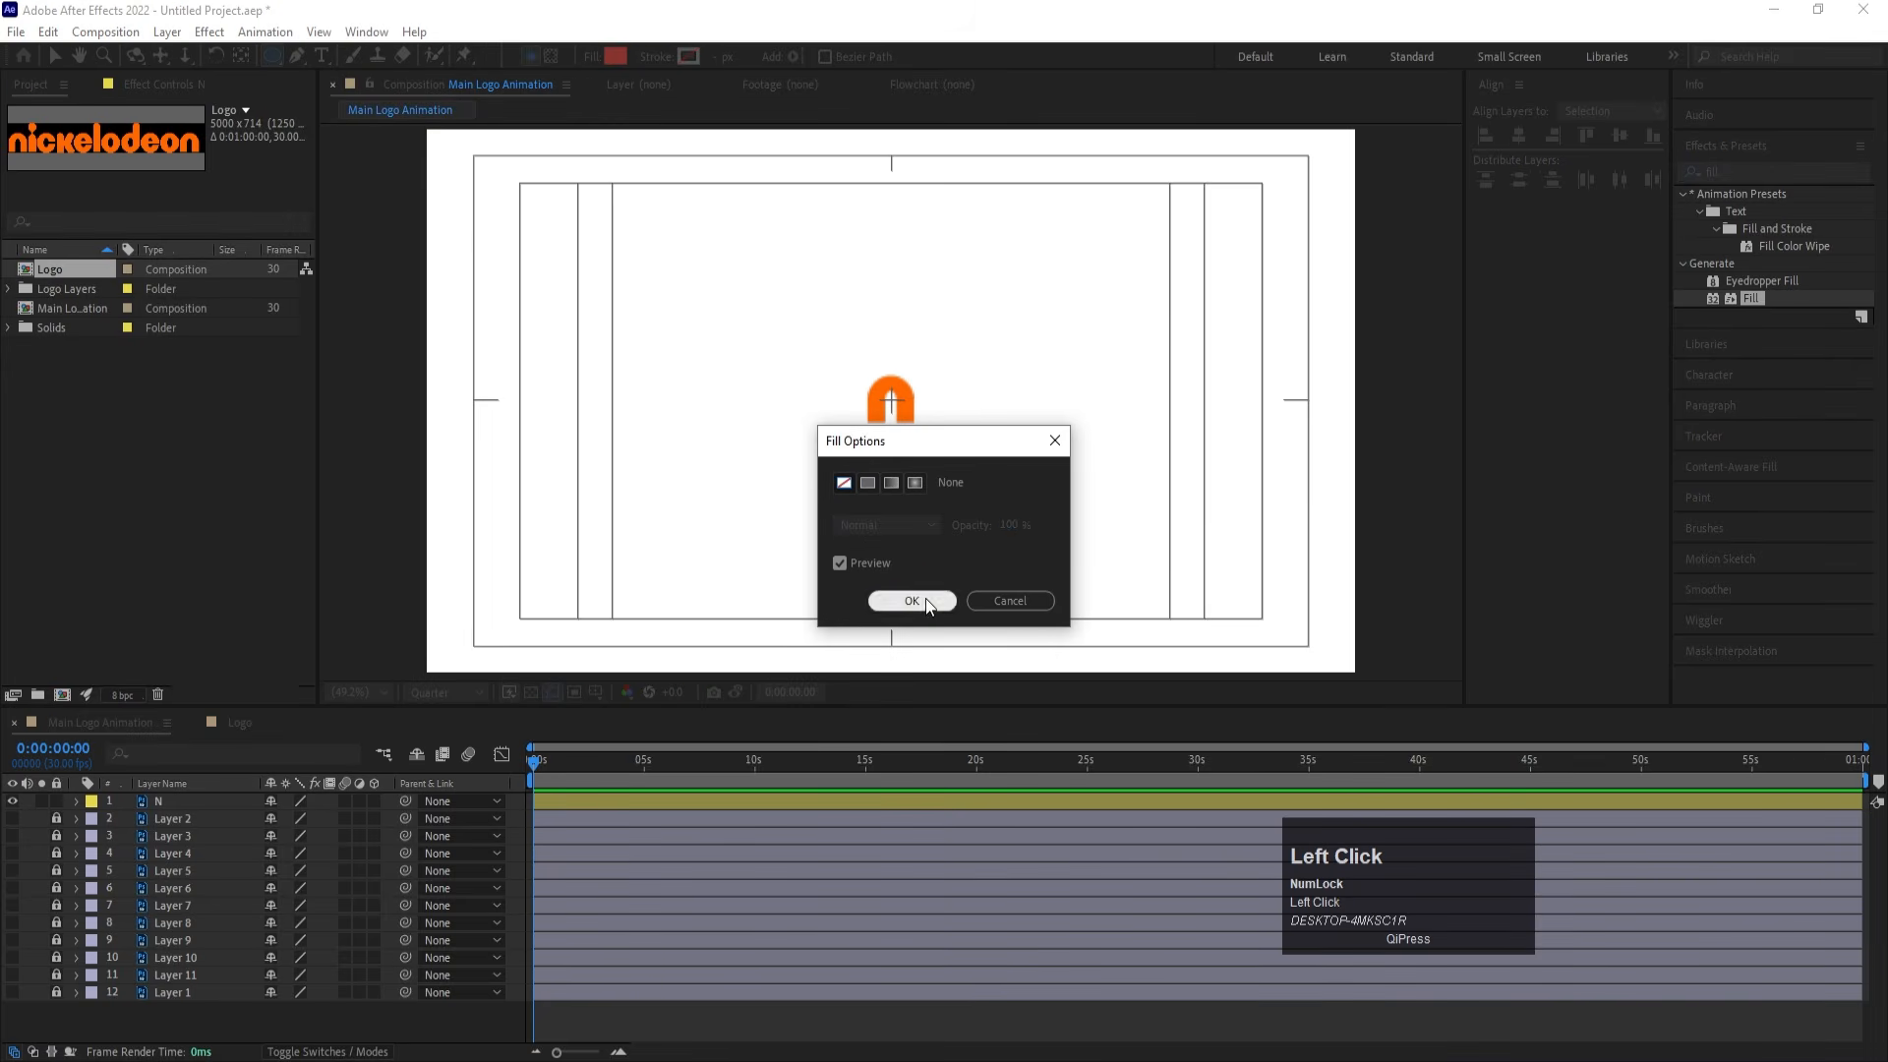
click(911, 600)
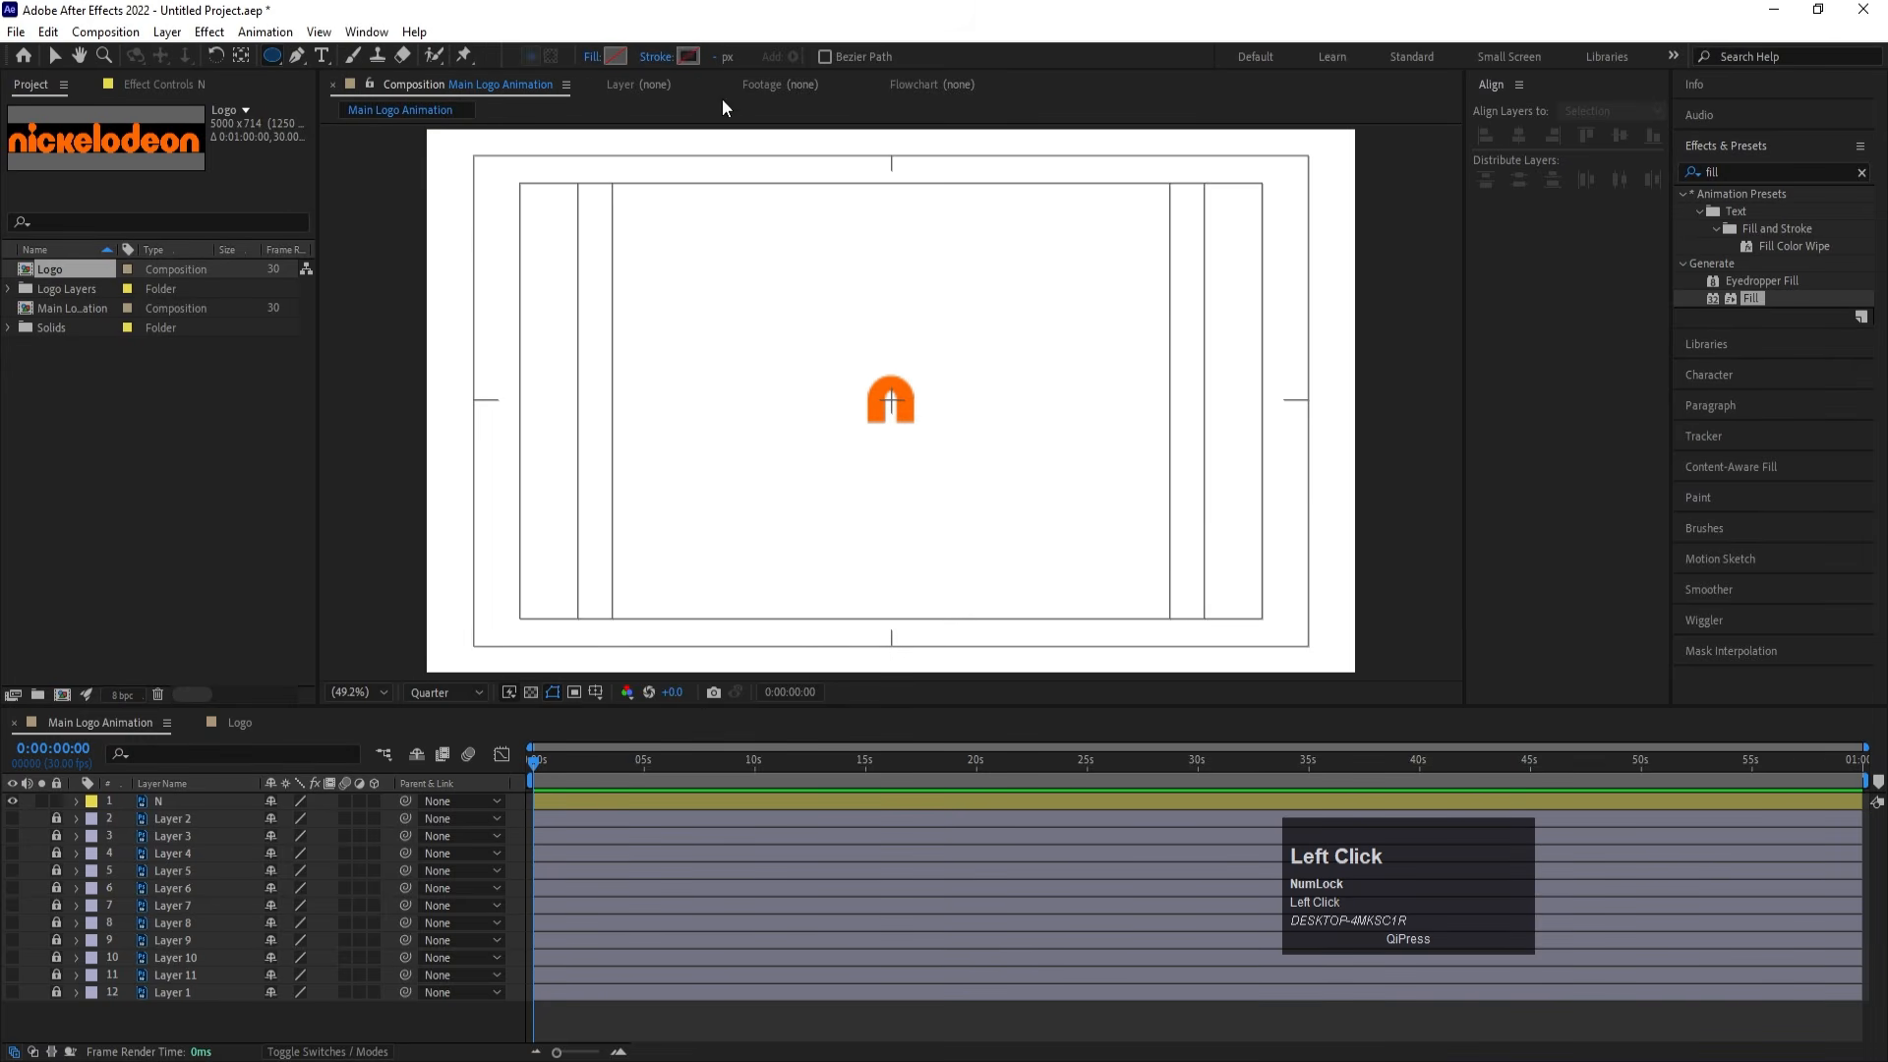
Set the shape stroke to the letter's orange, FF6700, with a width of 100 px
click(687, 57)
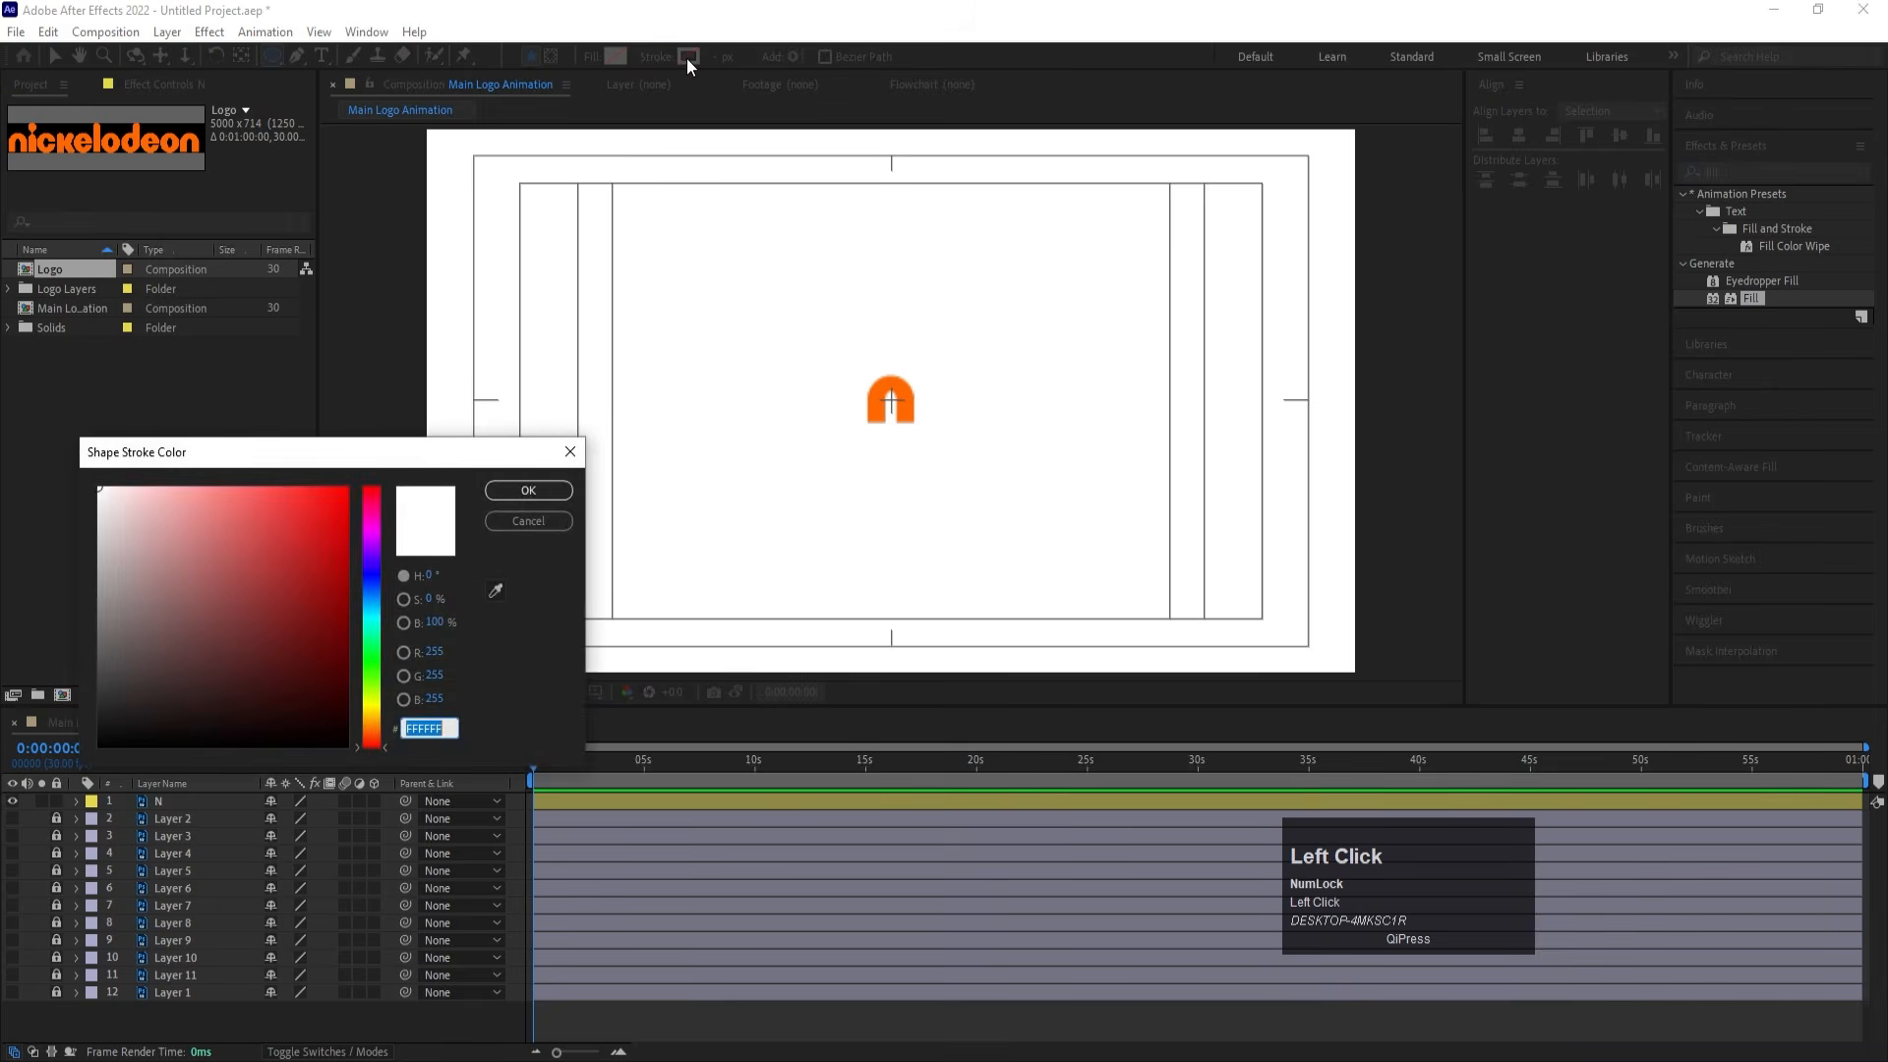
click(496, 596)
click(878, 388)
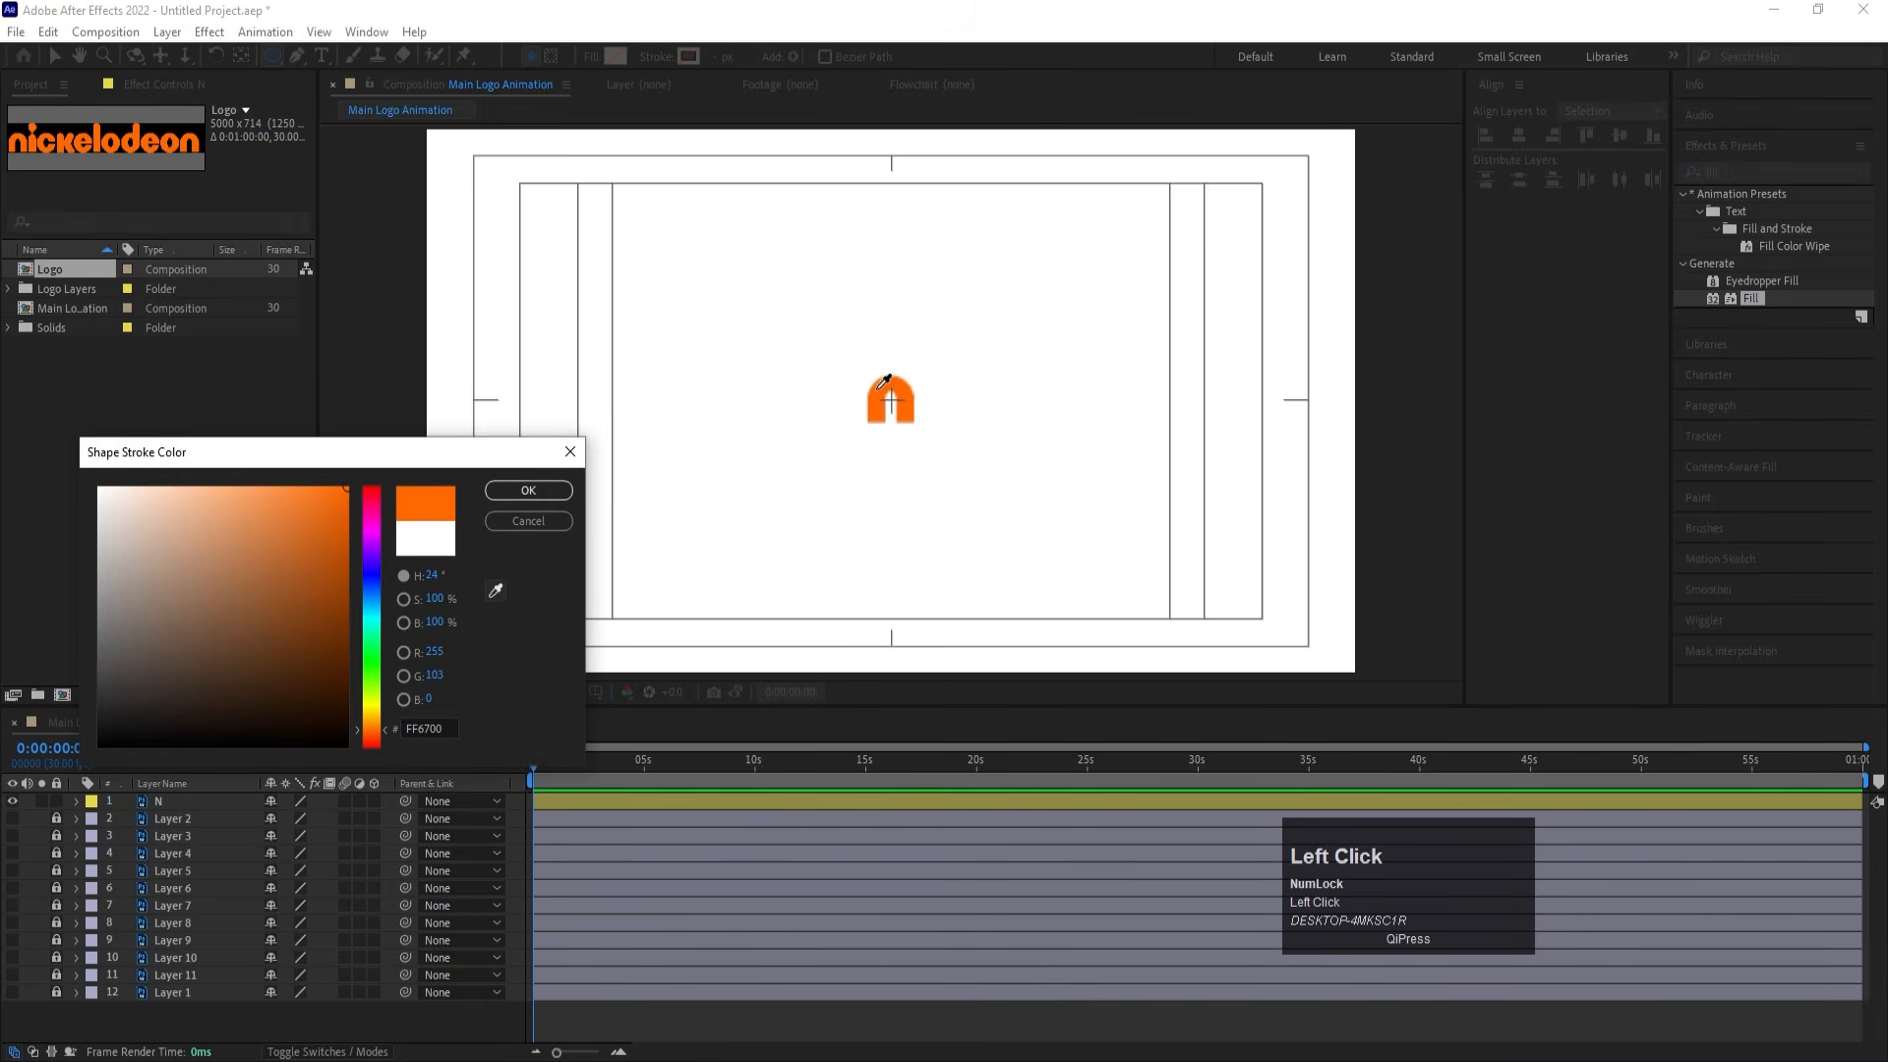
click(544, 492)
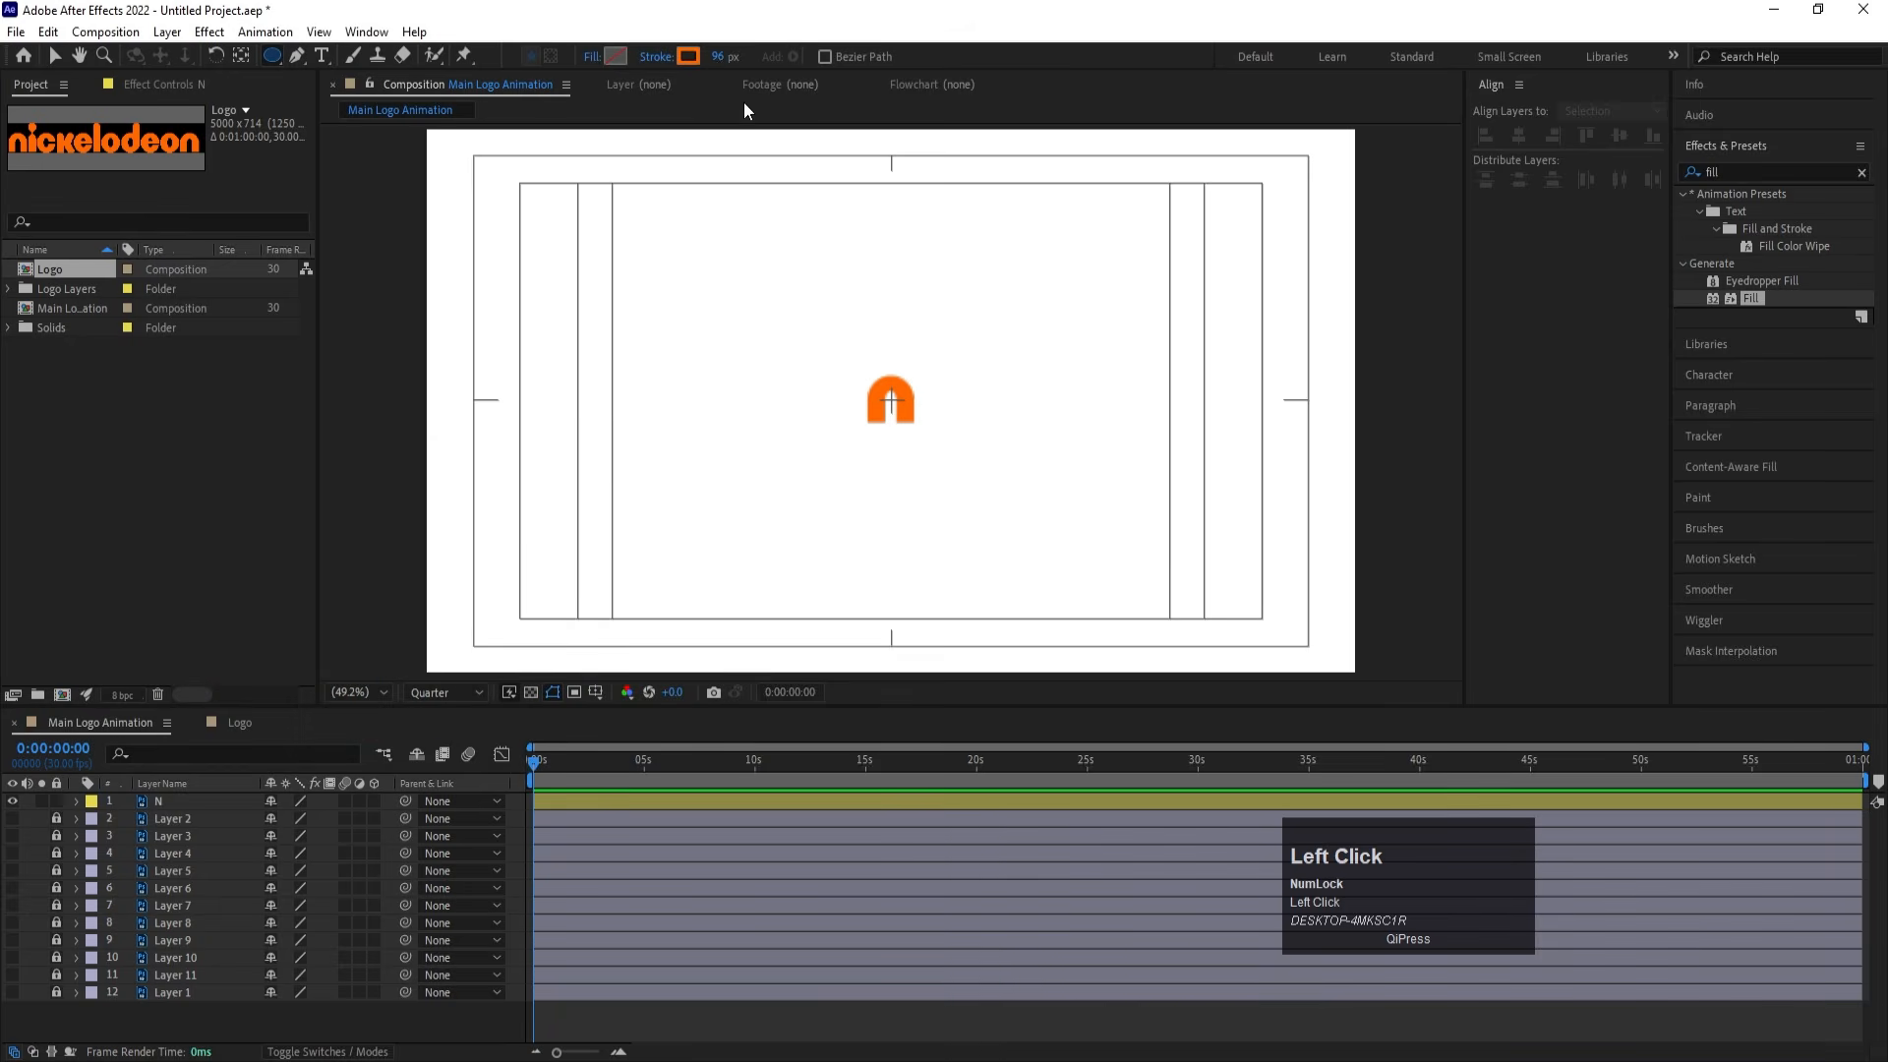
click(721, 56)
text(100)
key(Return)
Draw a large ellipse ring around the N, center its anchor point, and align it to the composition's center both ways
drag(738, 226, 1001, 592)
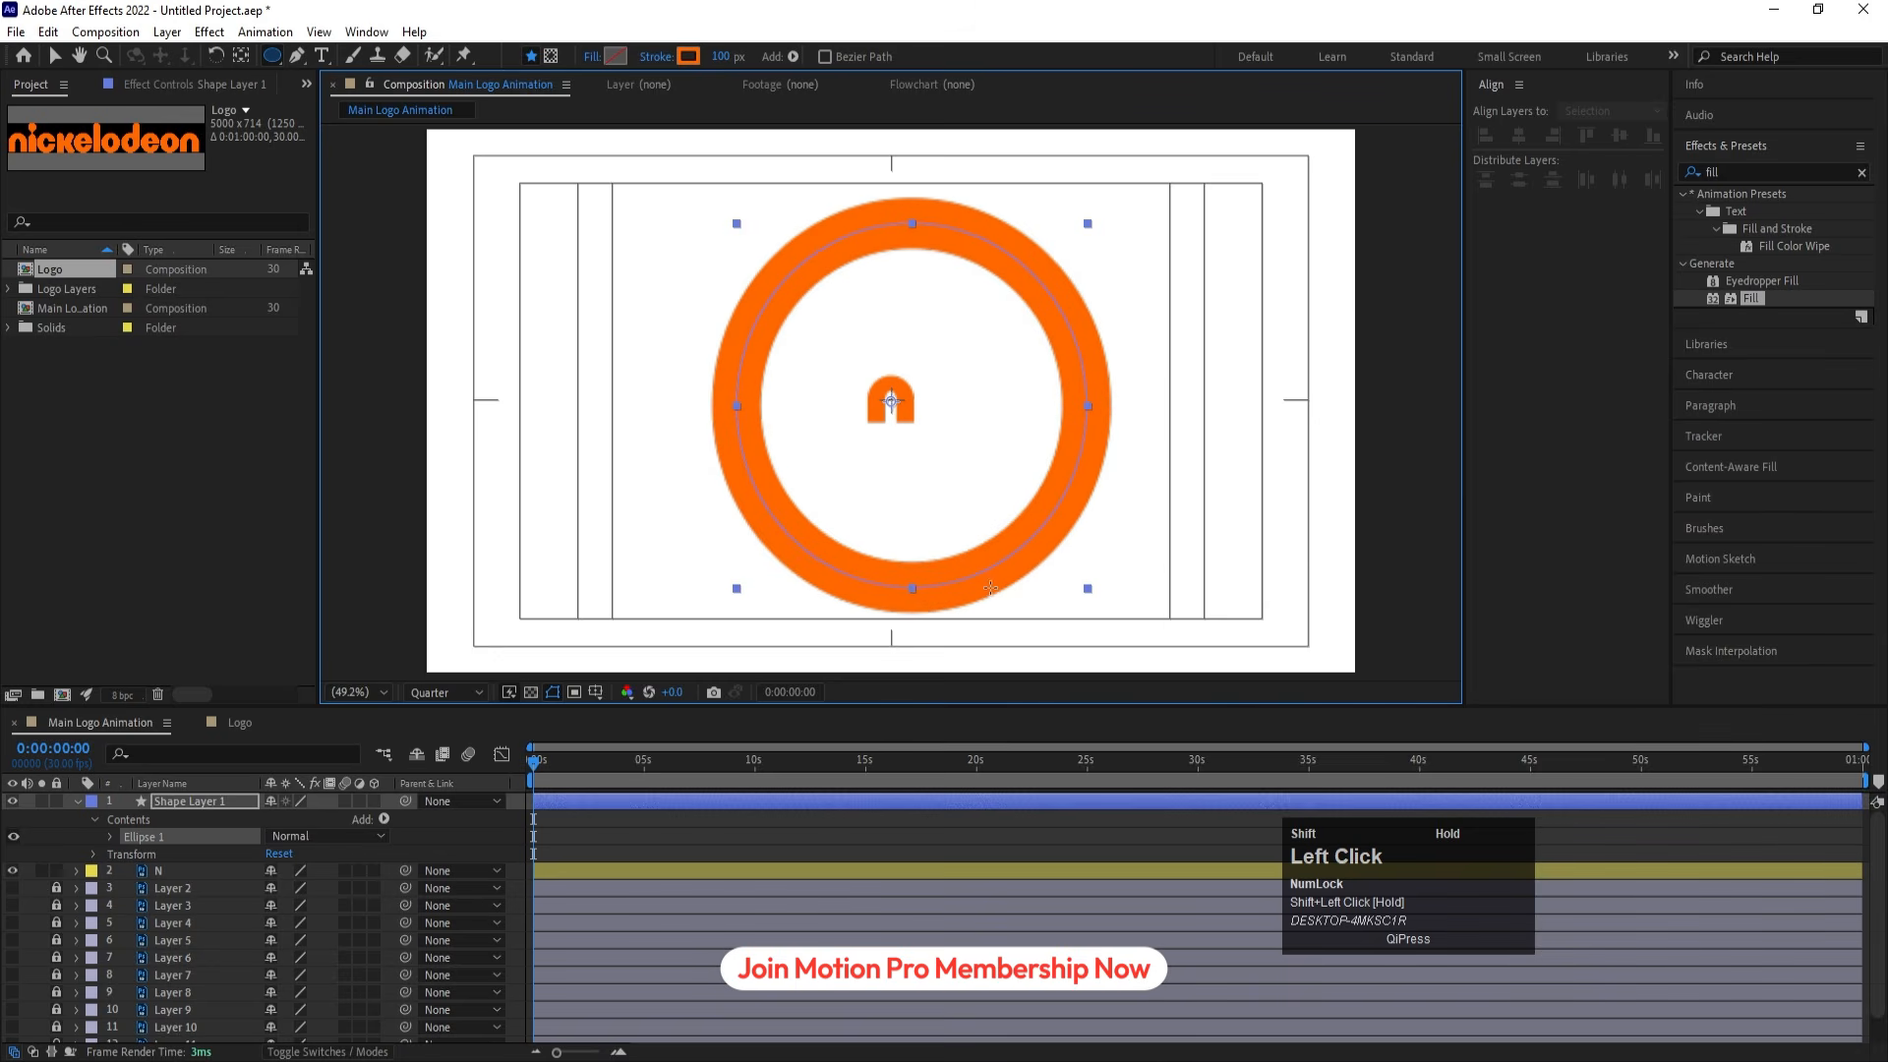
click(623, 832)
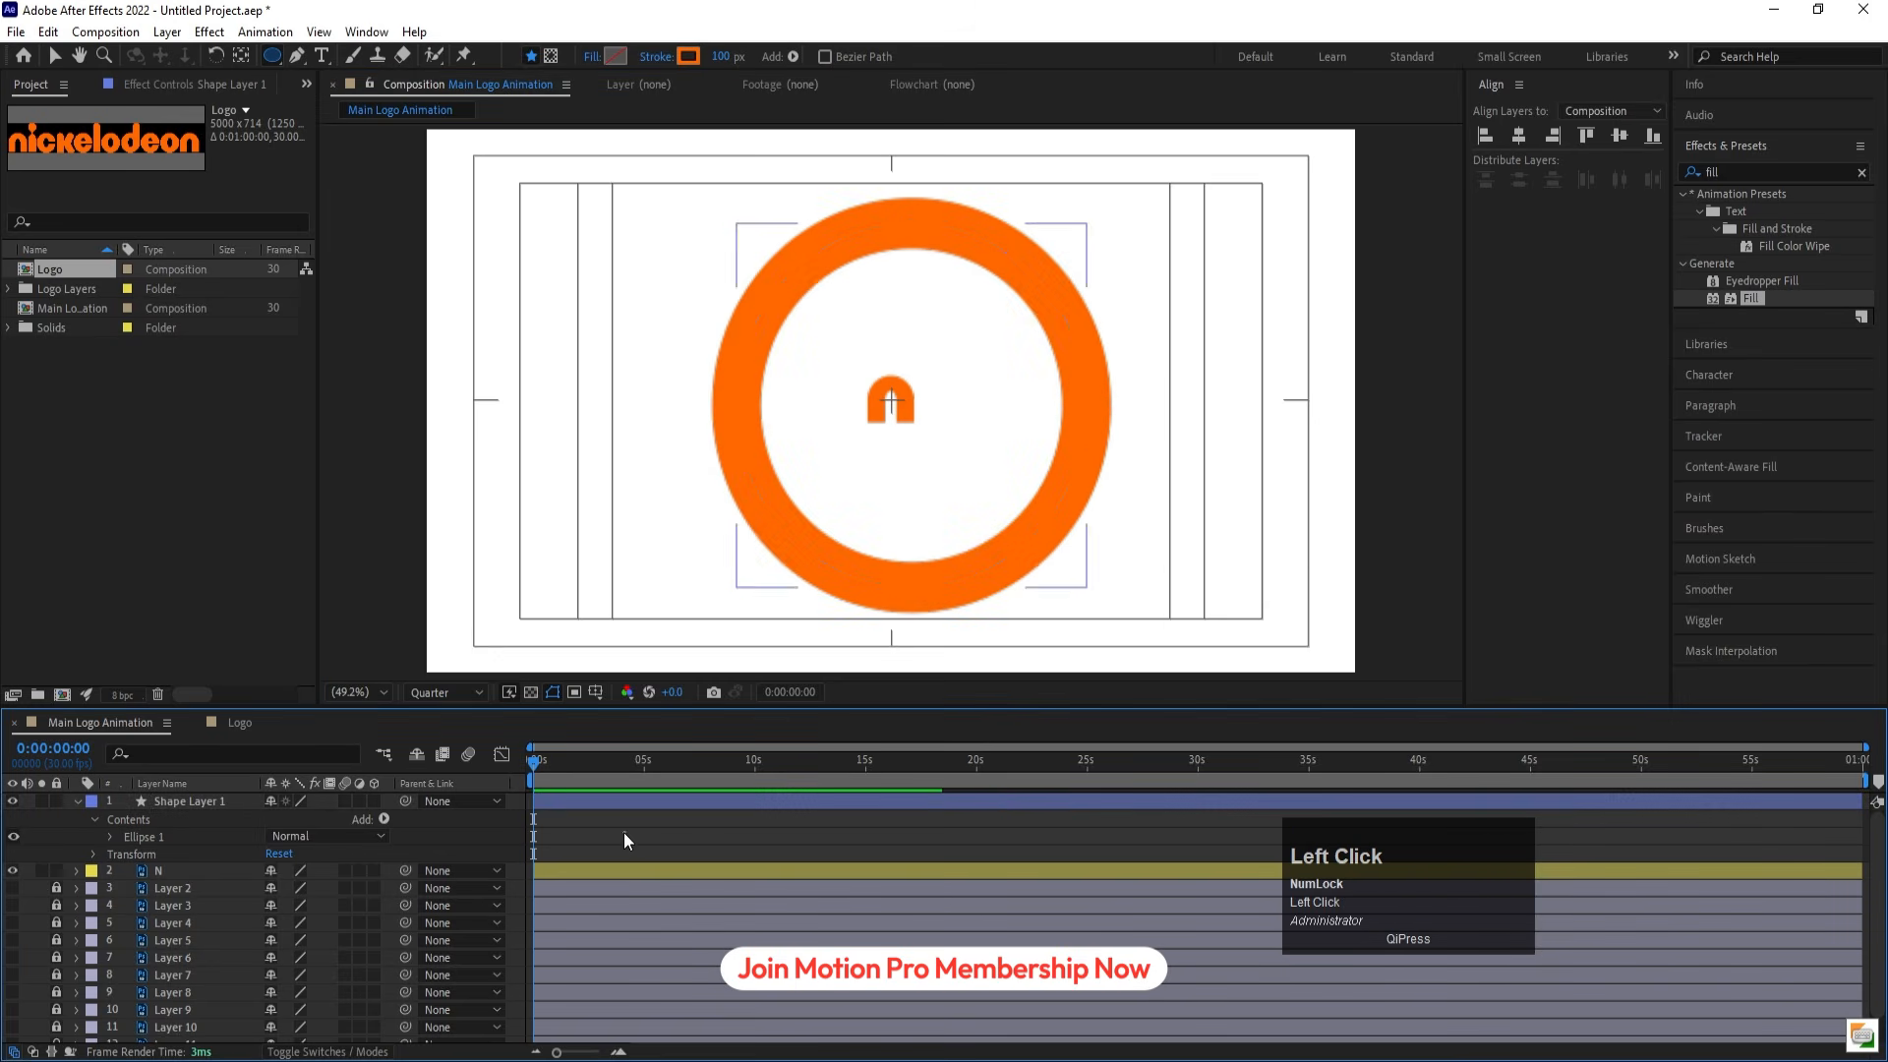
click(570, 801)
key(ctrl+alt+Home)
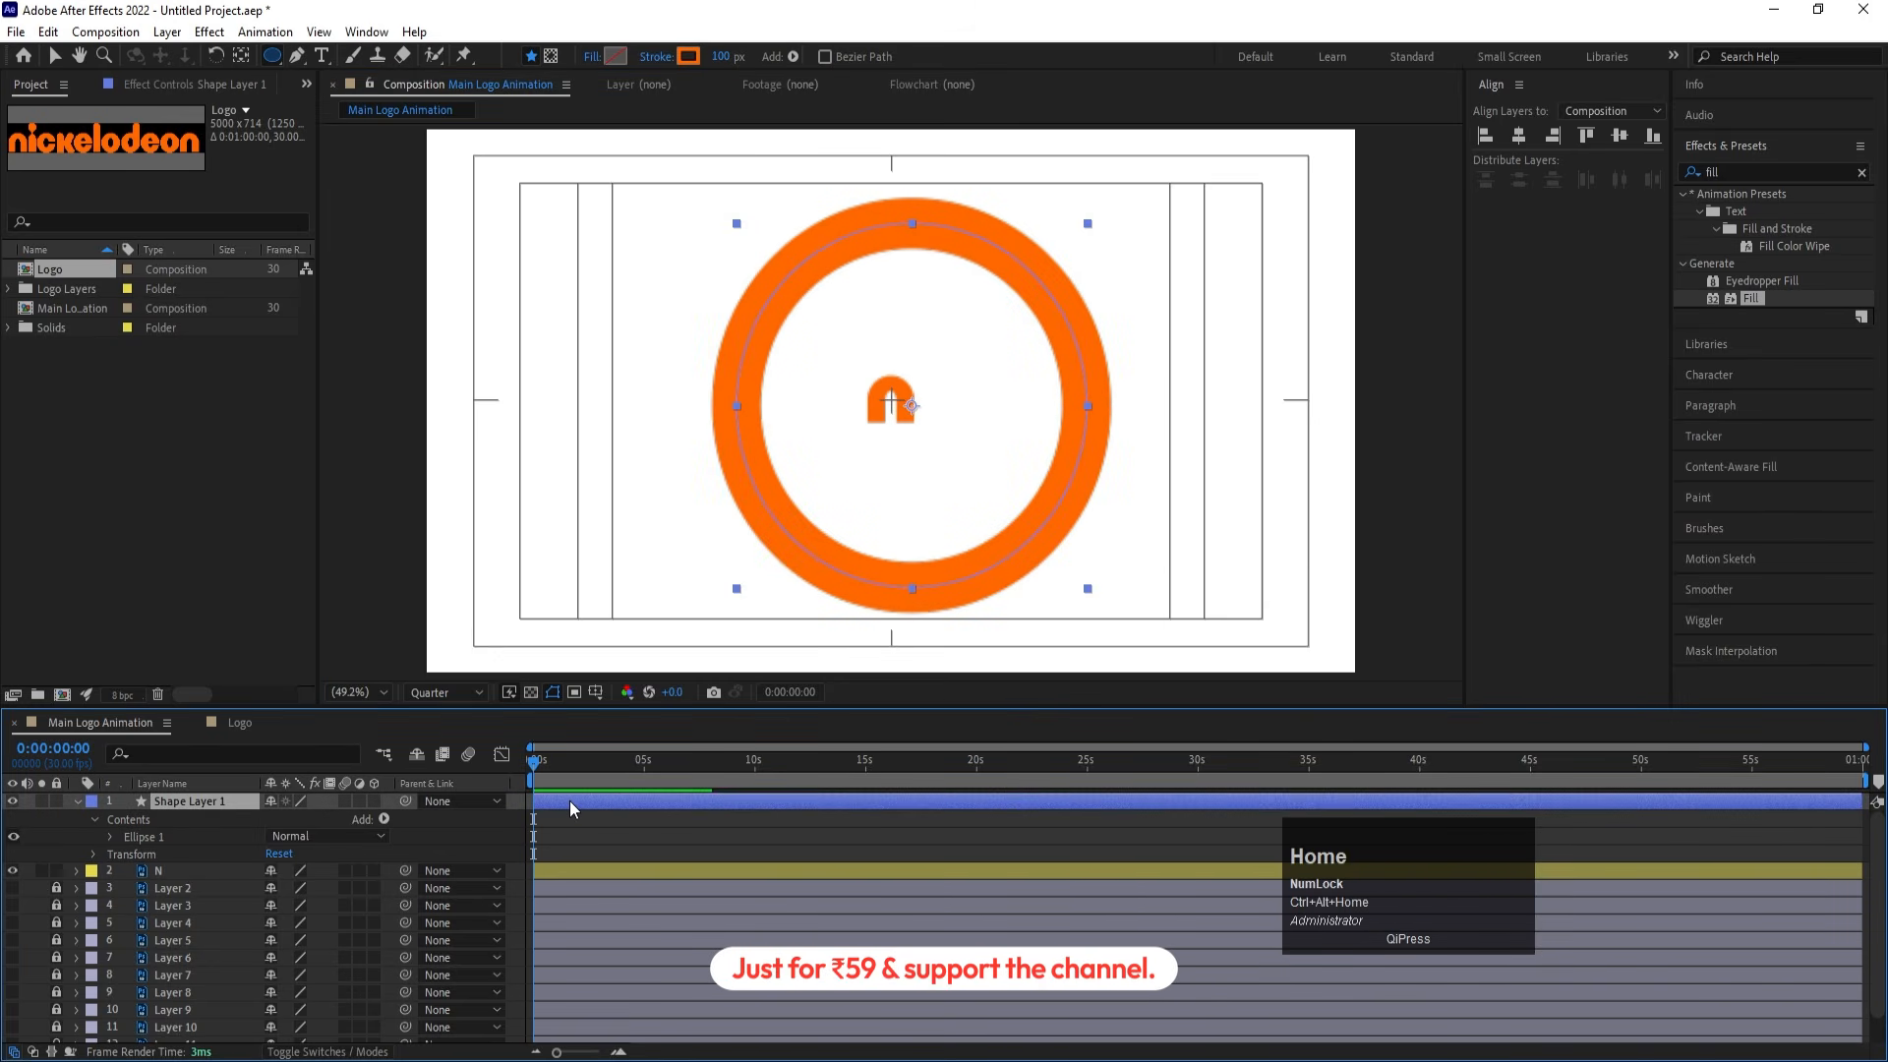
click(1519, 136)
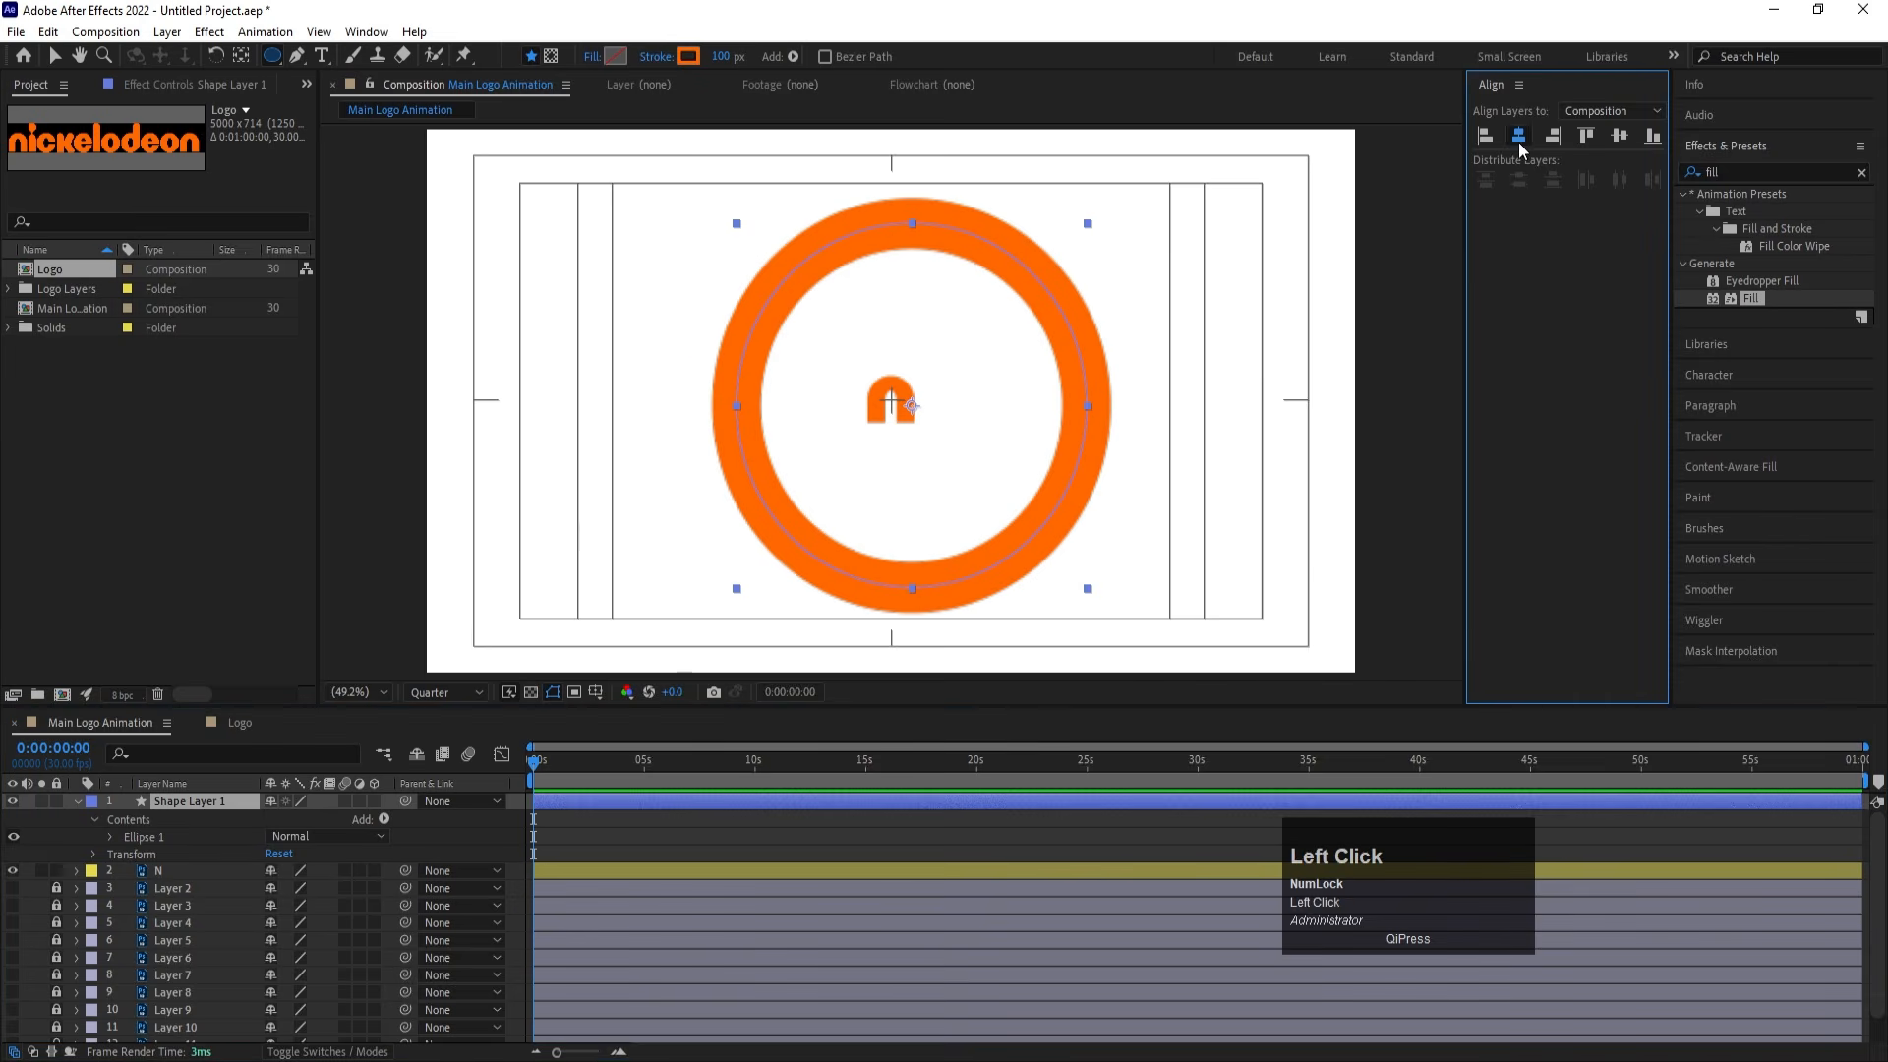
click(1620, 137)
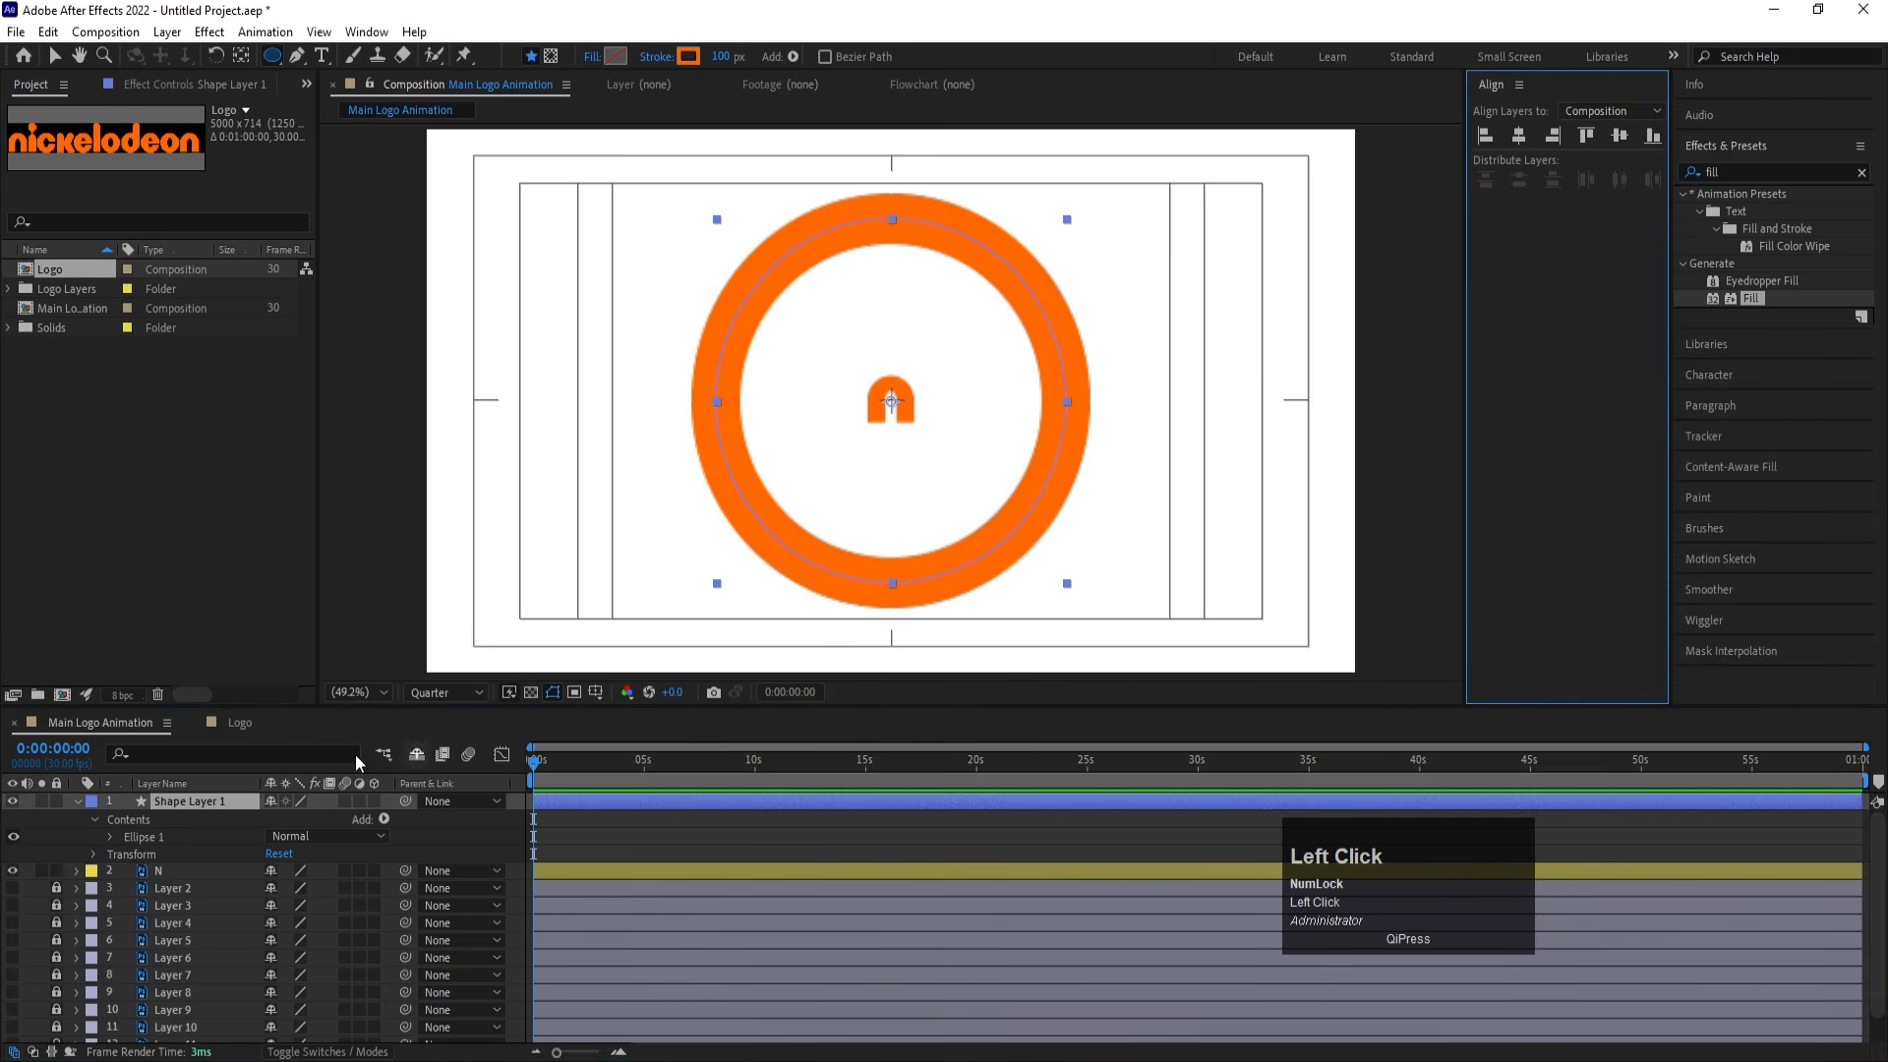
Enlarge the Ellipse Path size to 2334.1, 2334.1 and set a Size keyframe at 0:00:00:00
click(109, 838)
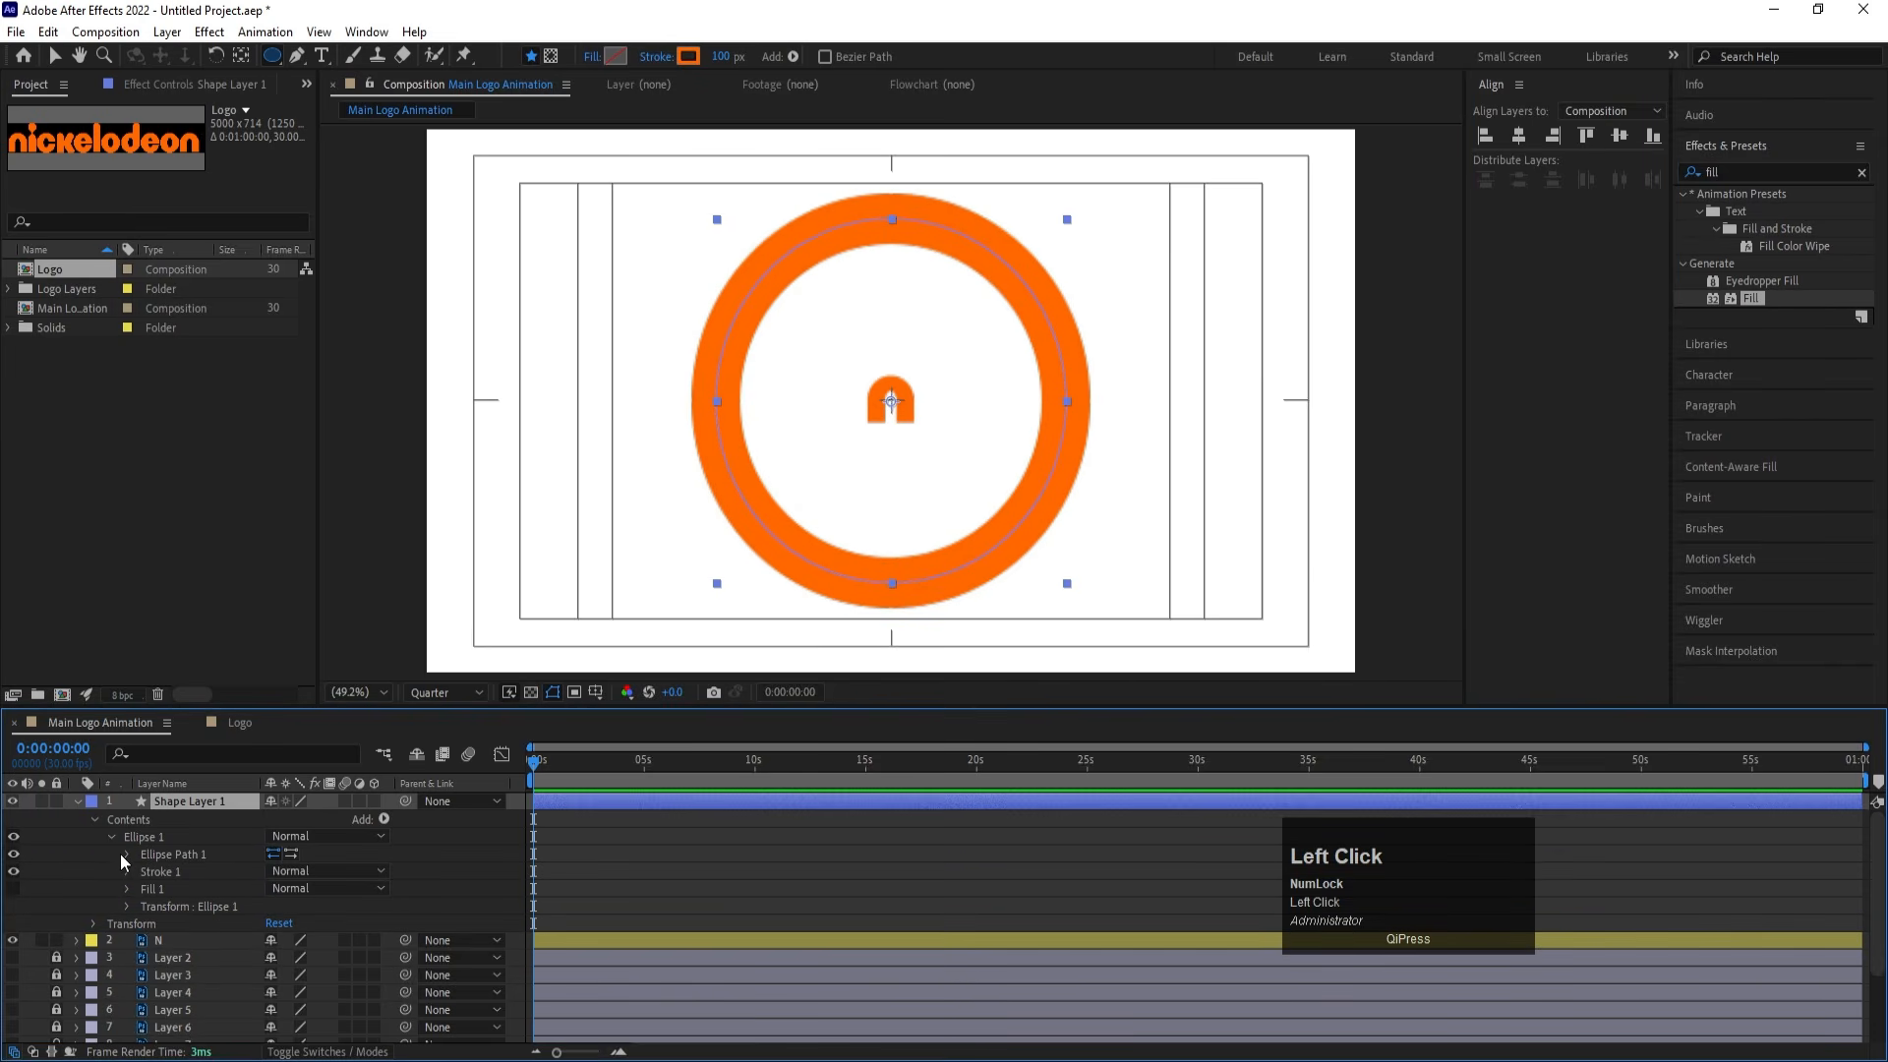
click(125, 853)
drag(293, 871, 1528, 502)
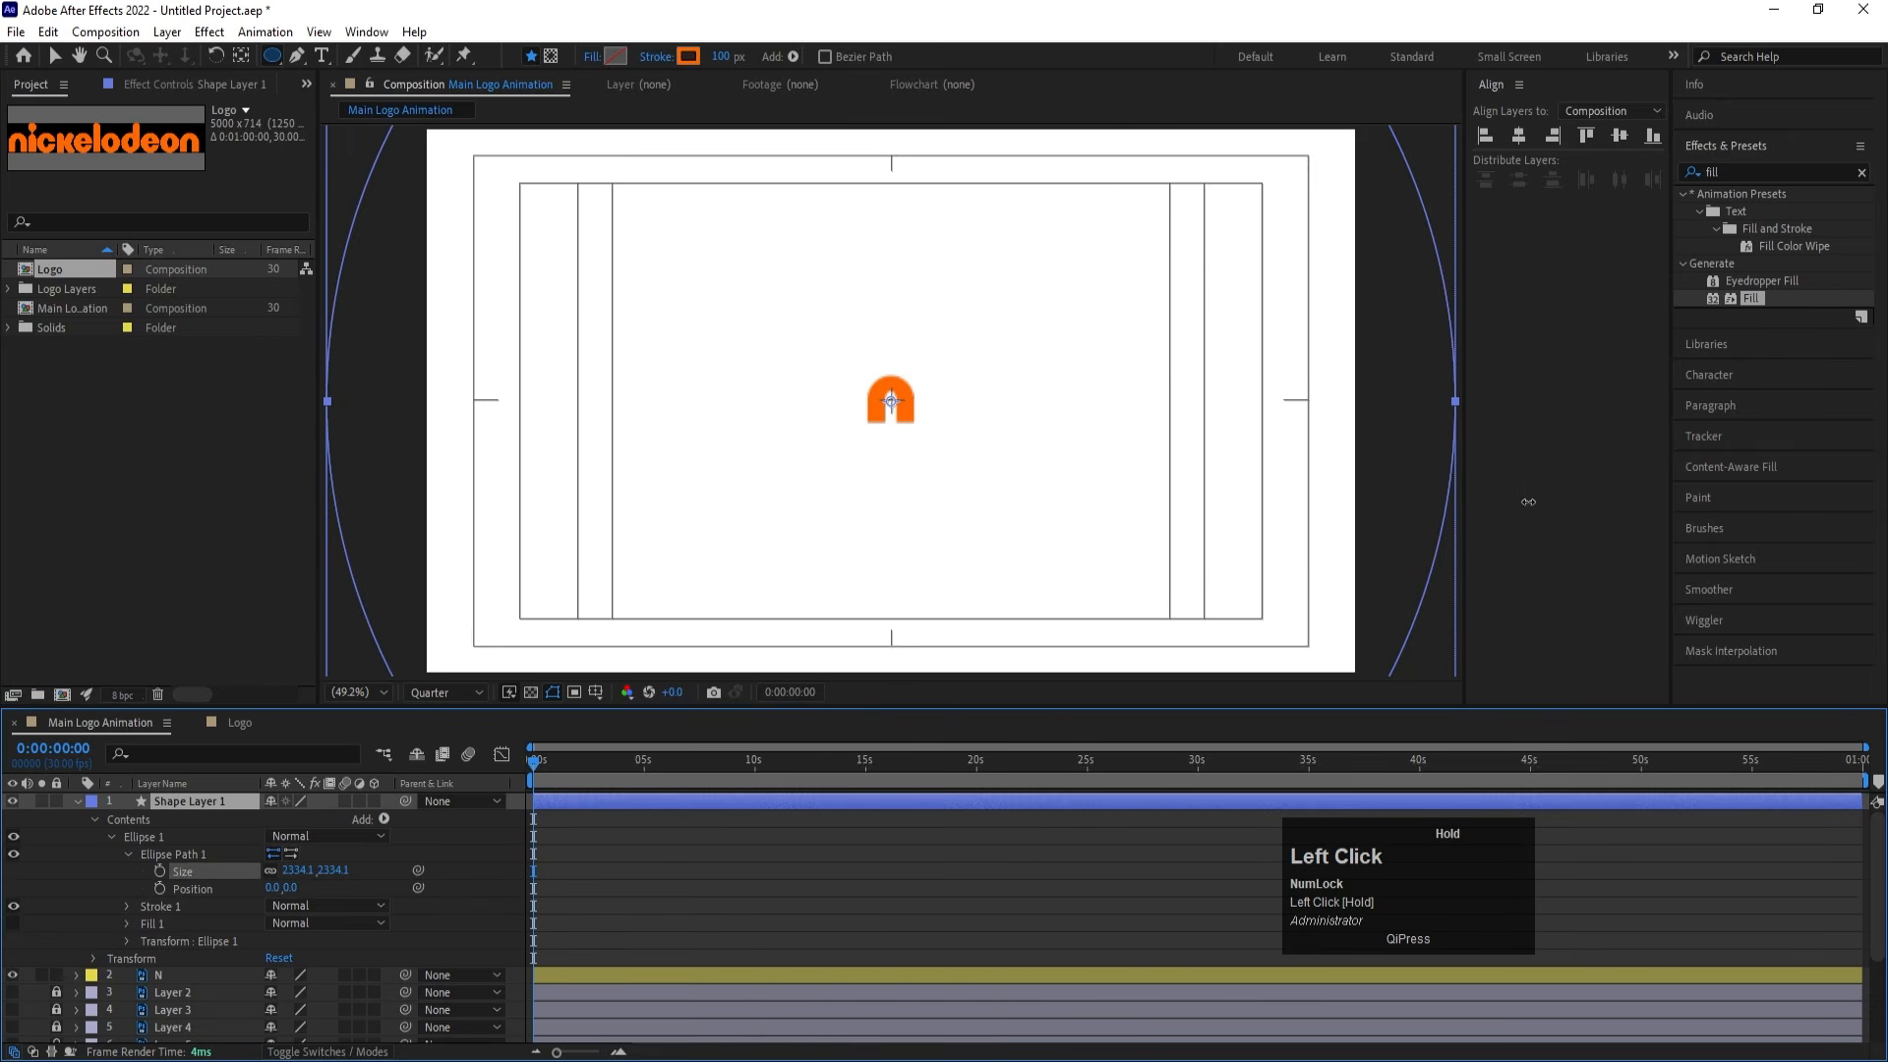
click(160, 871)
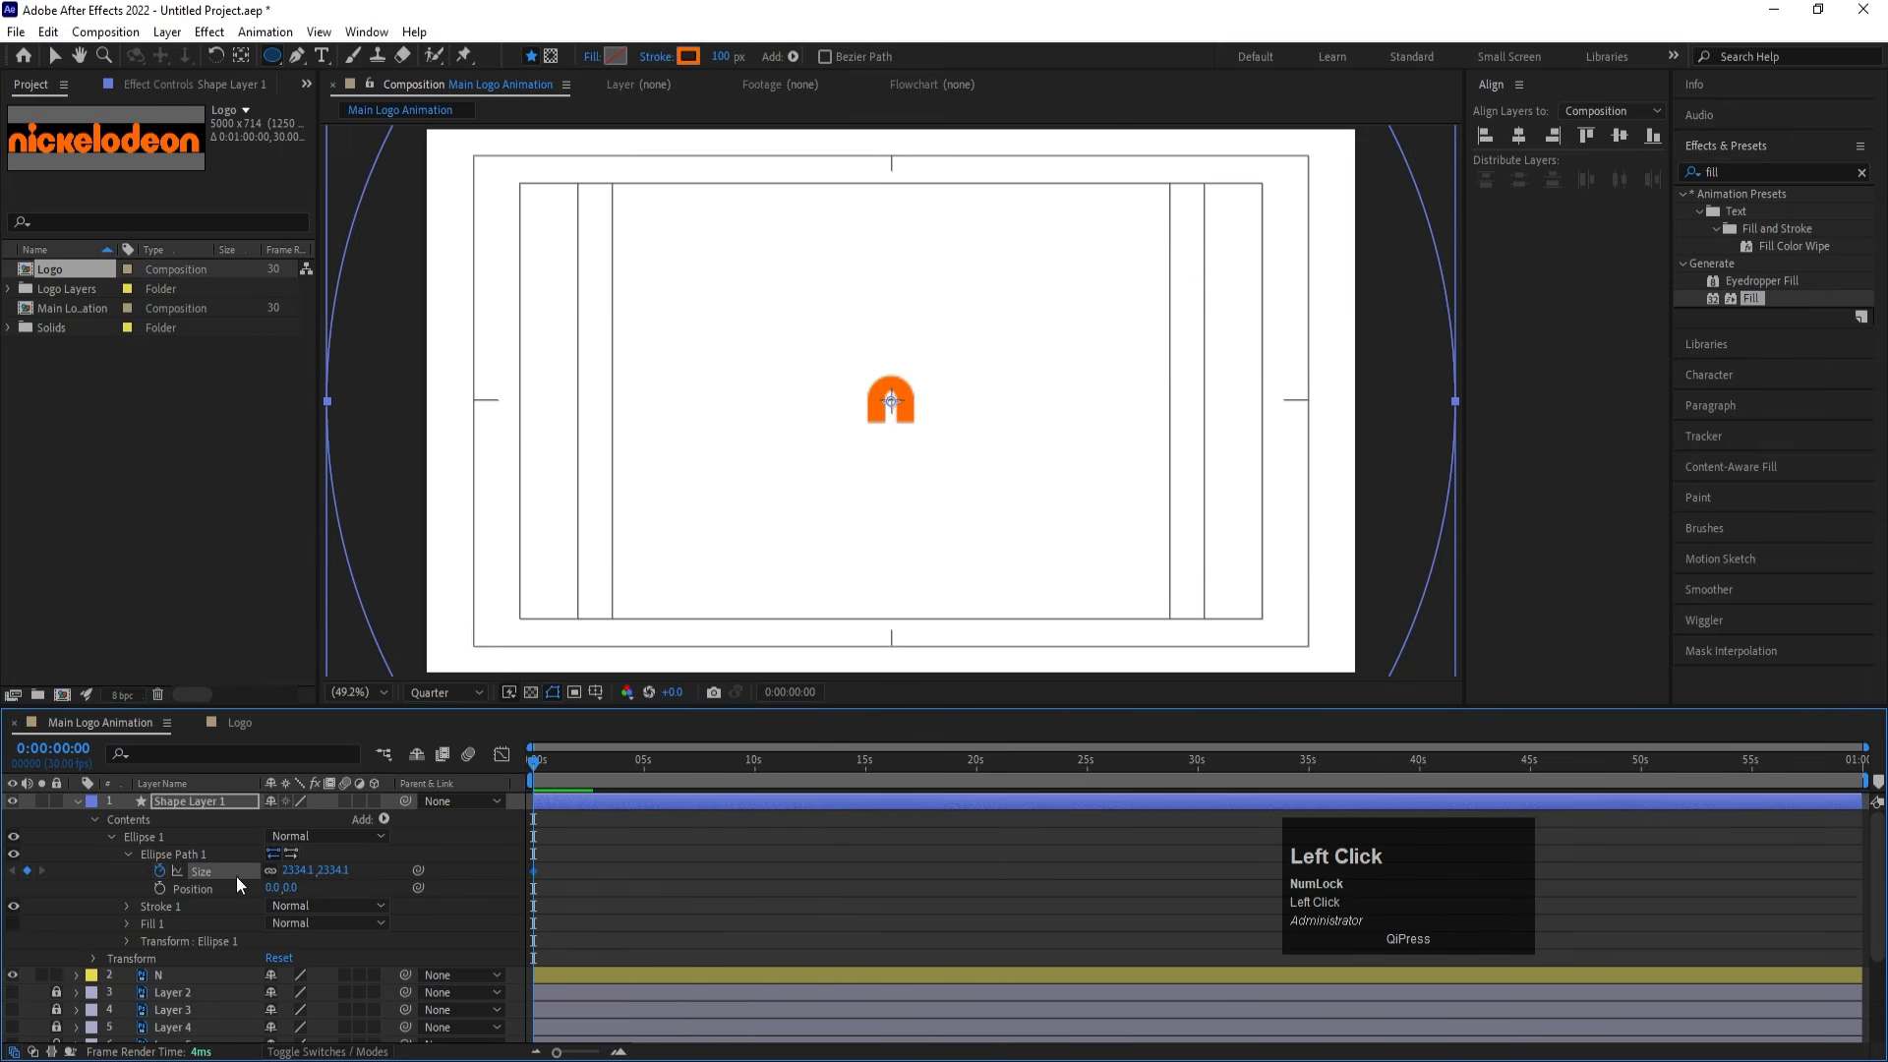
Add a Size keyframe of 104.0, 104.0 to the ring's Ellipse Path at 0:00:01:20
key(equal)
key(equal)
key(equal)
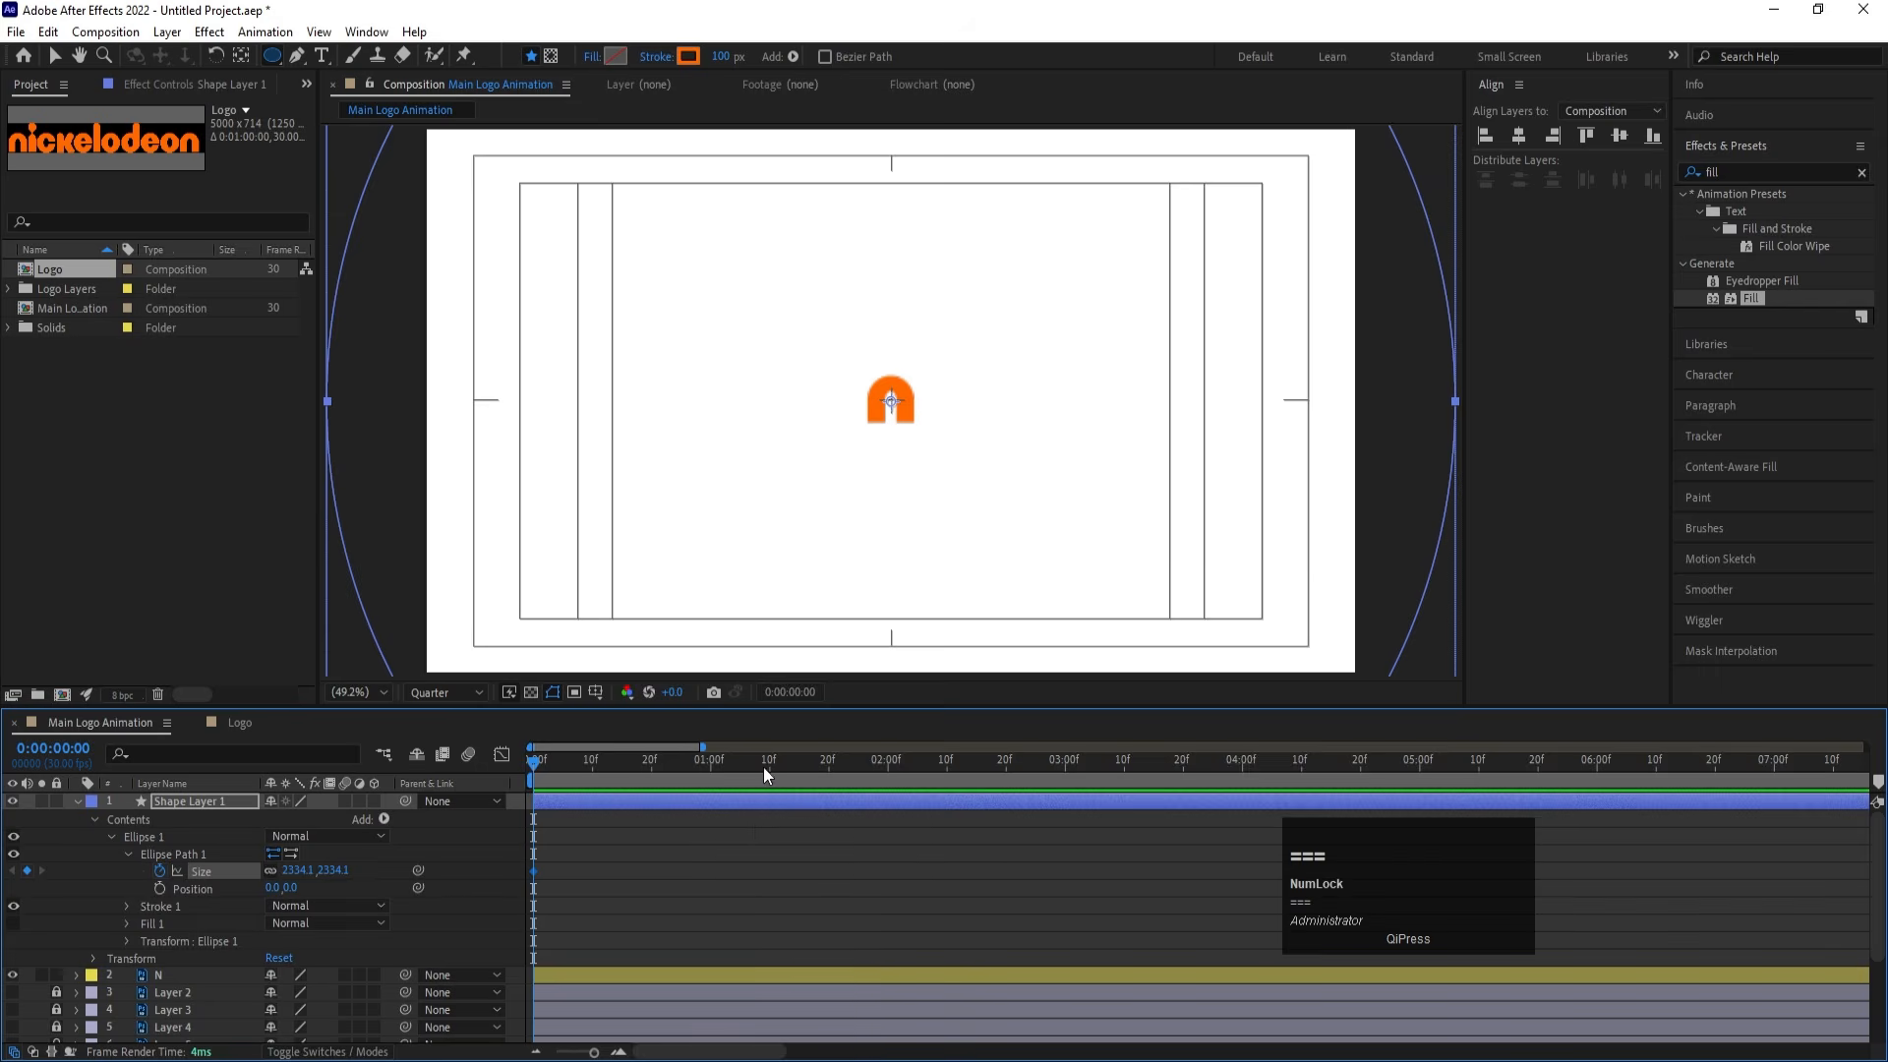
drag(769, 763, 829, 767)
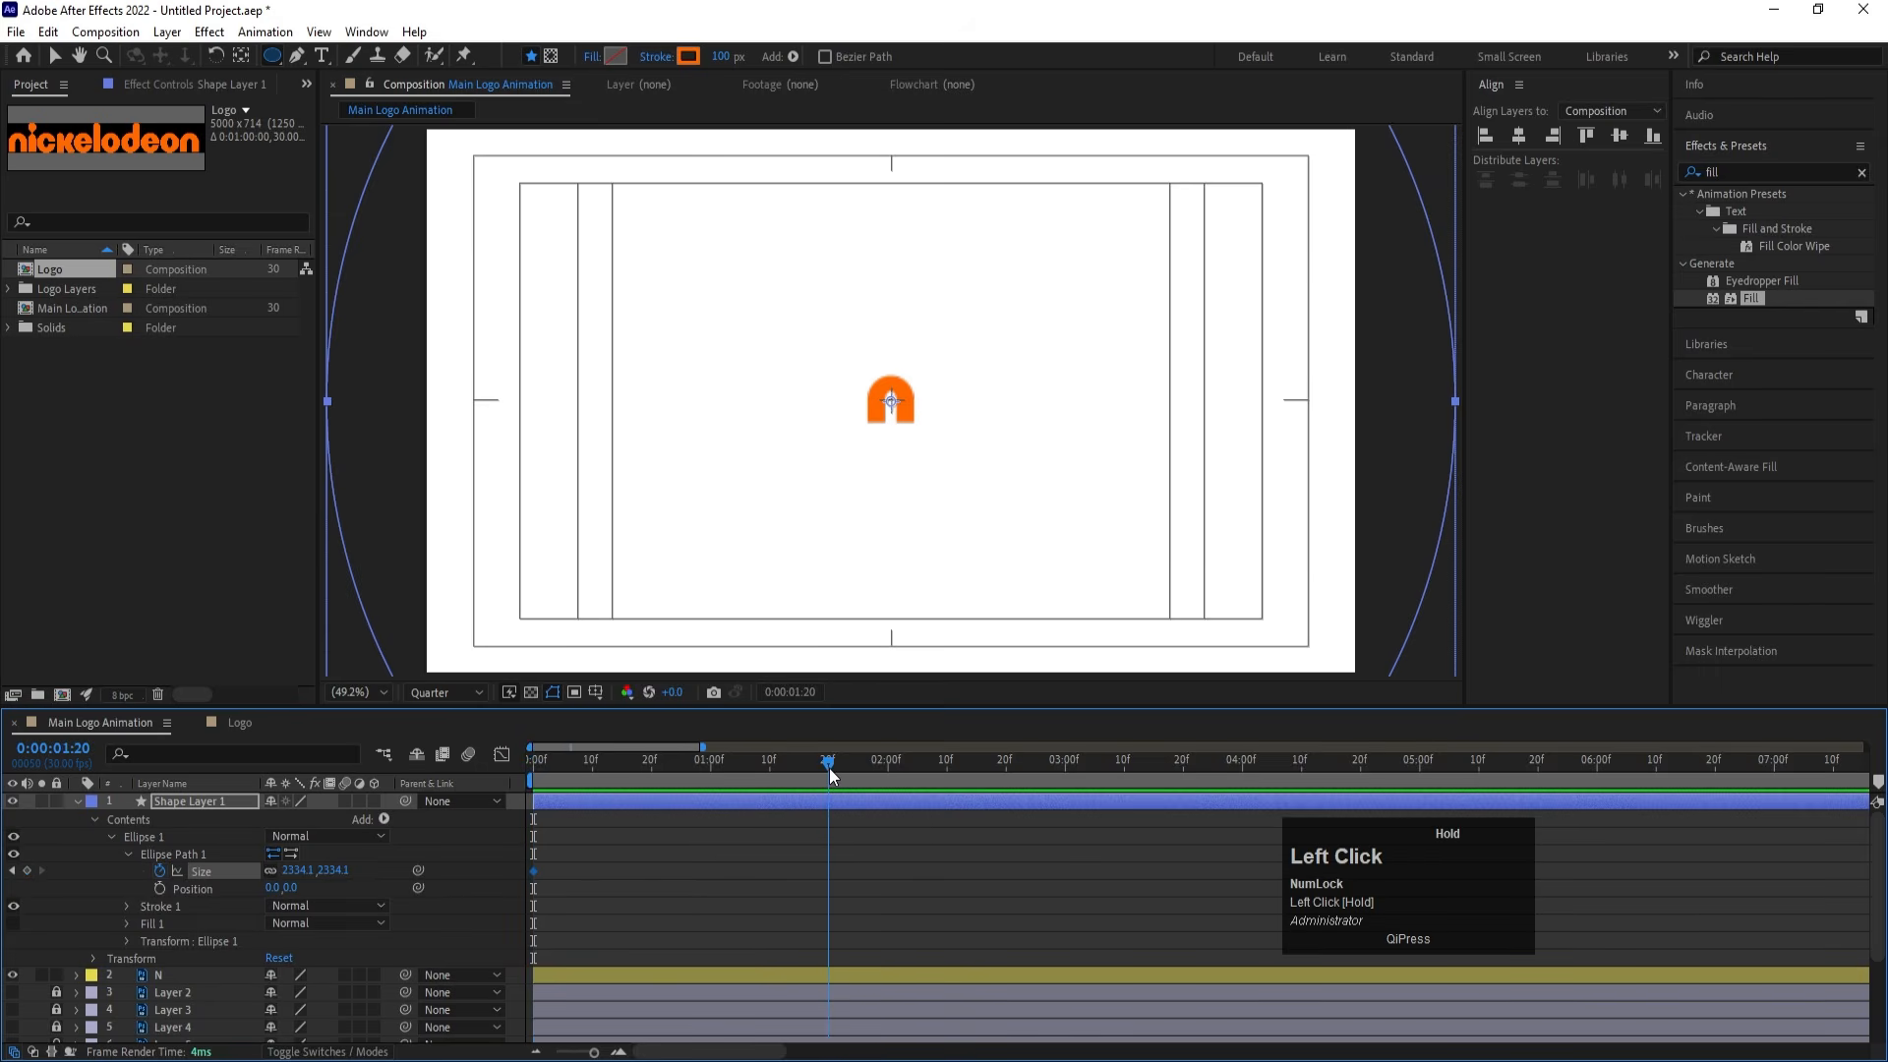
click(300, 871)
text(200)
key(Return)
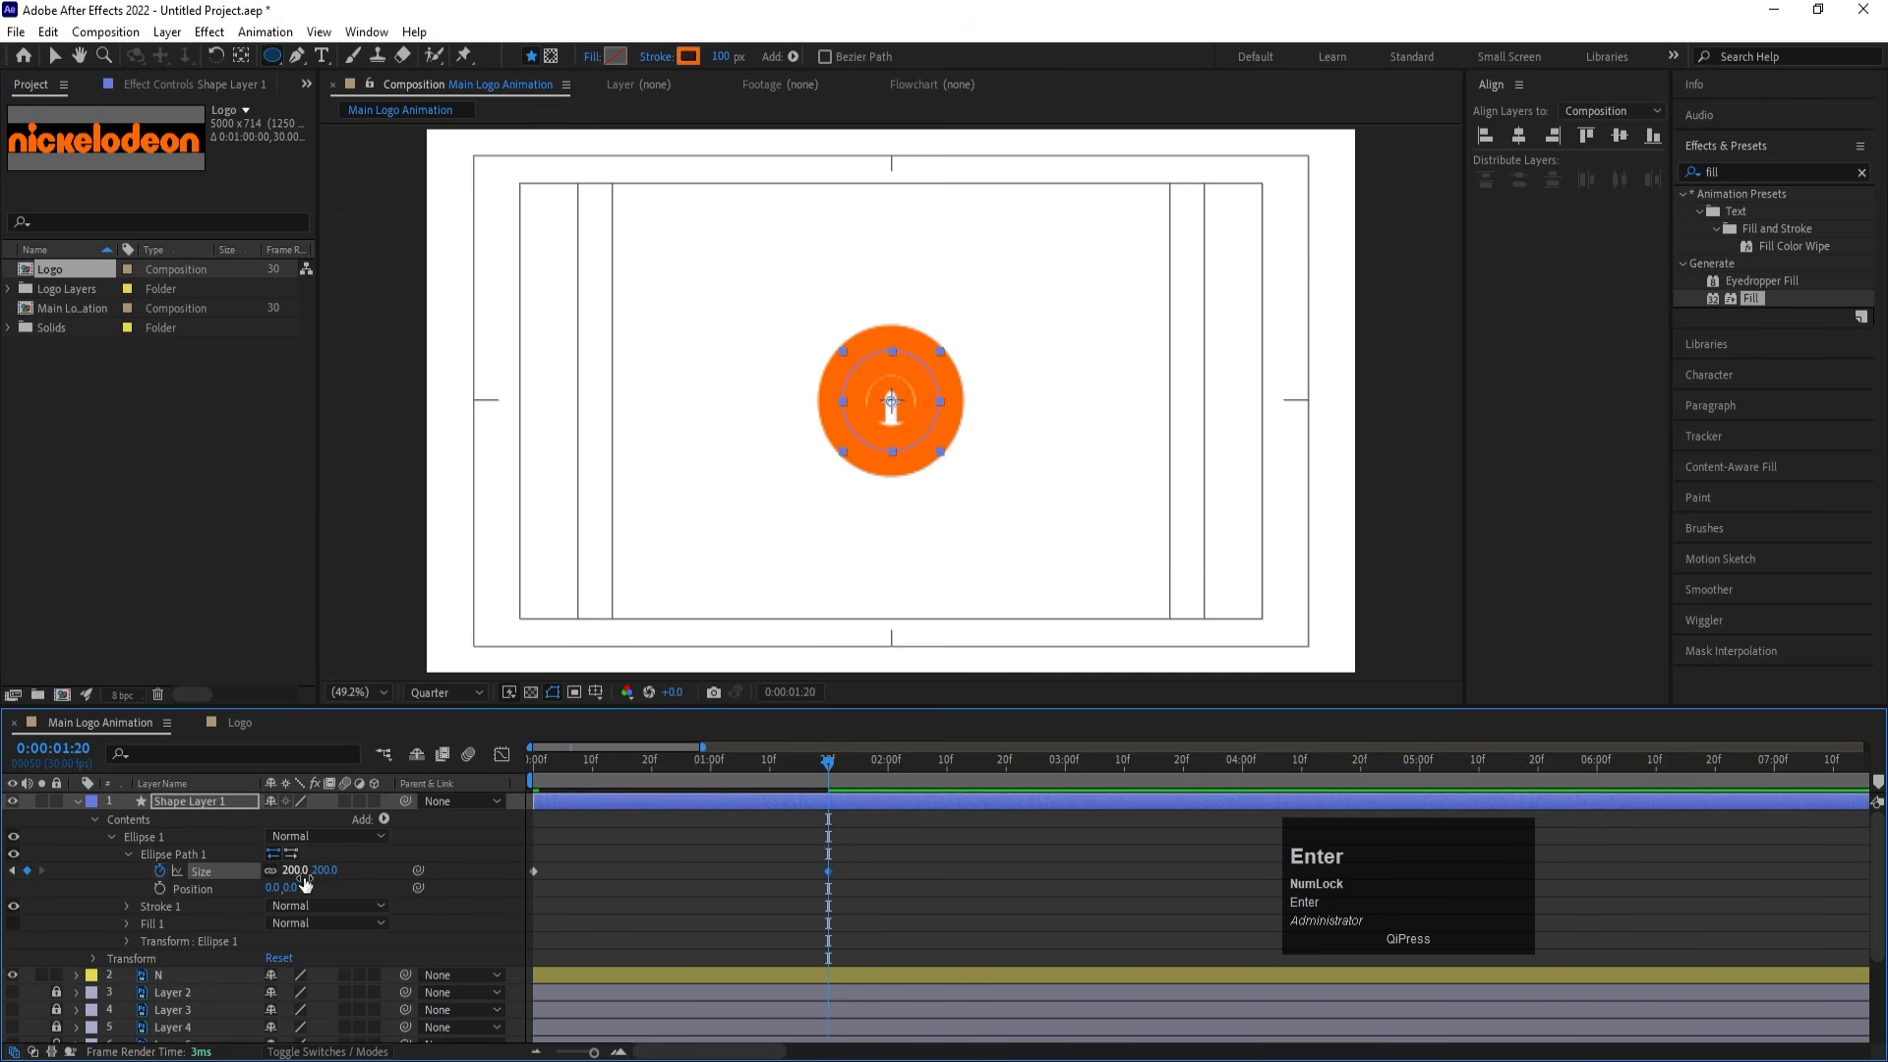
drag(303, 876, 198, 860)
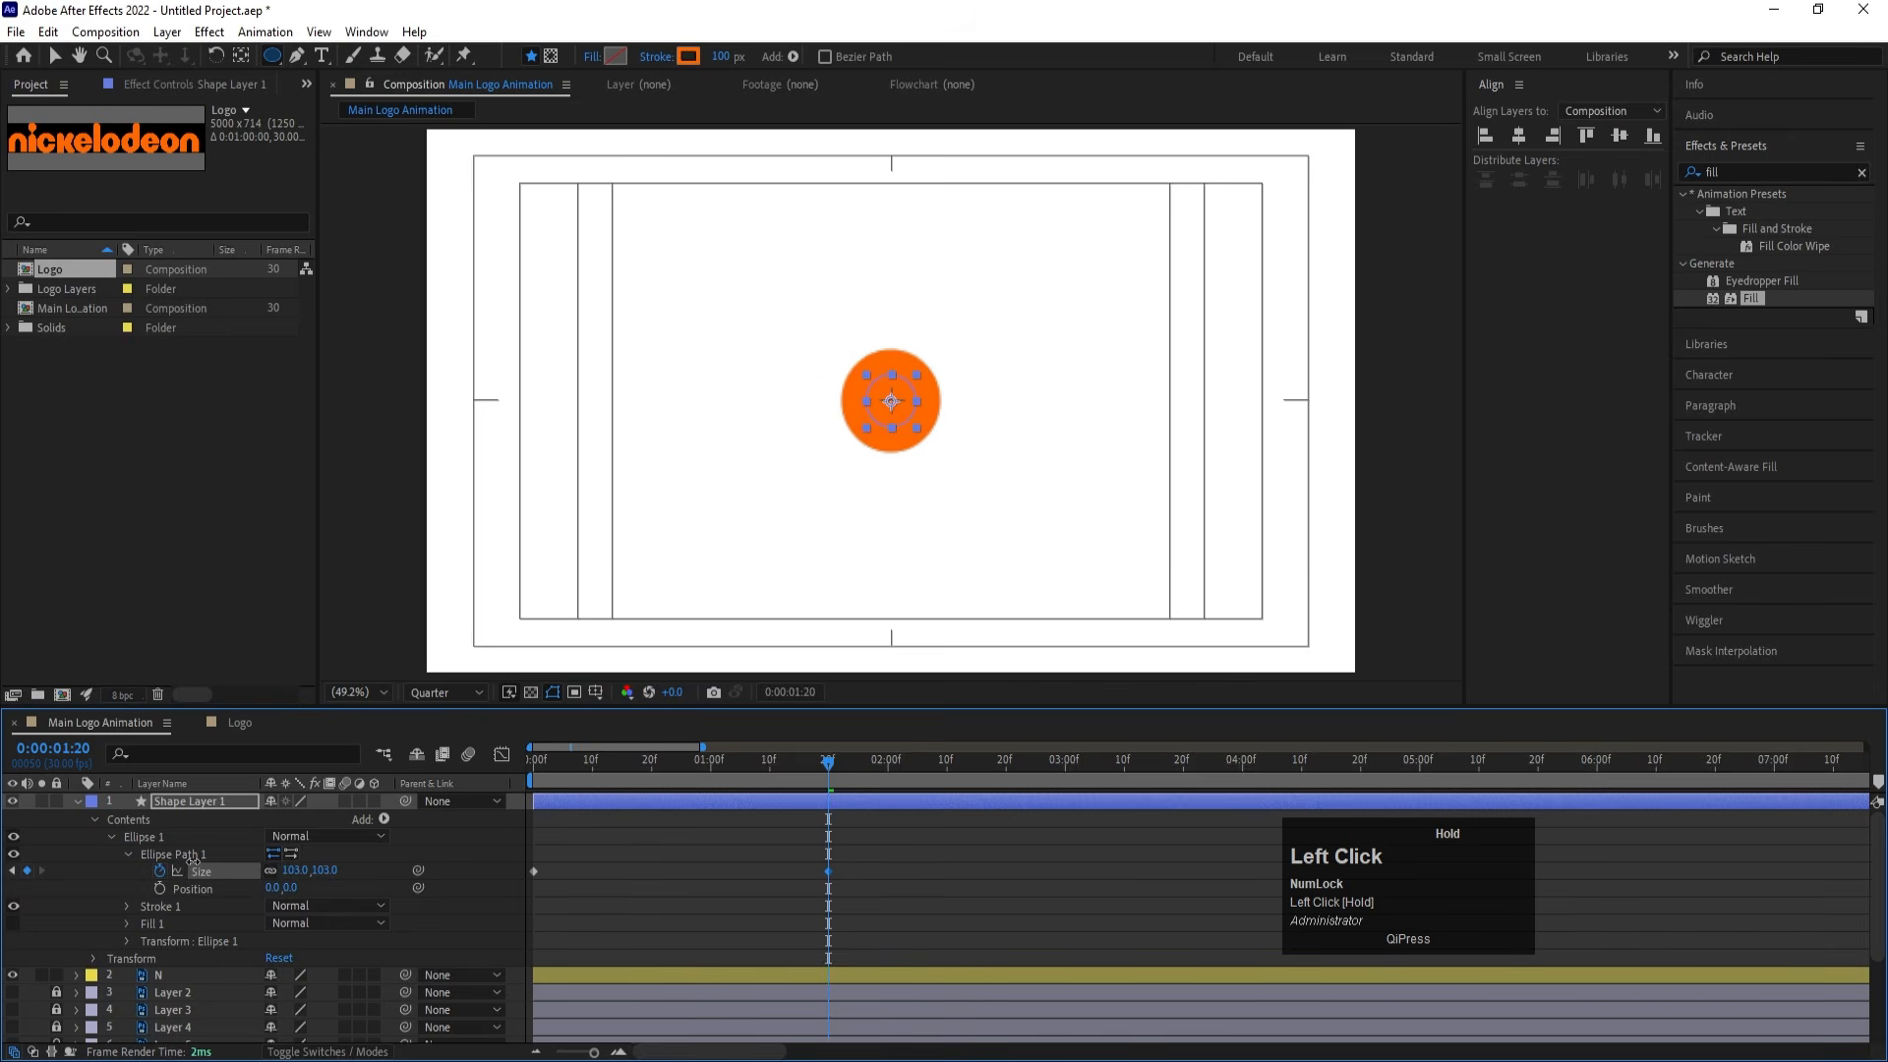
drag(193, 860, 196, 860)
click(635, 864)
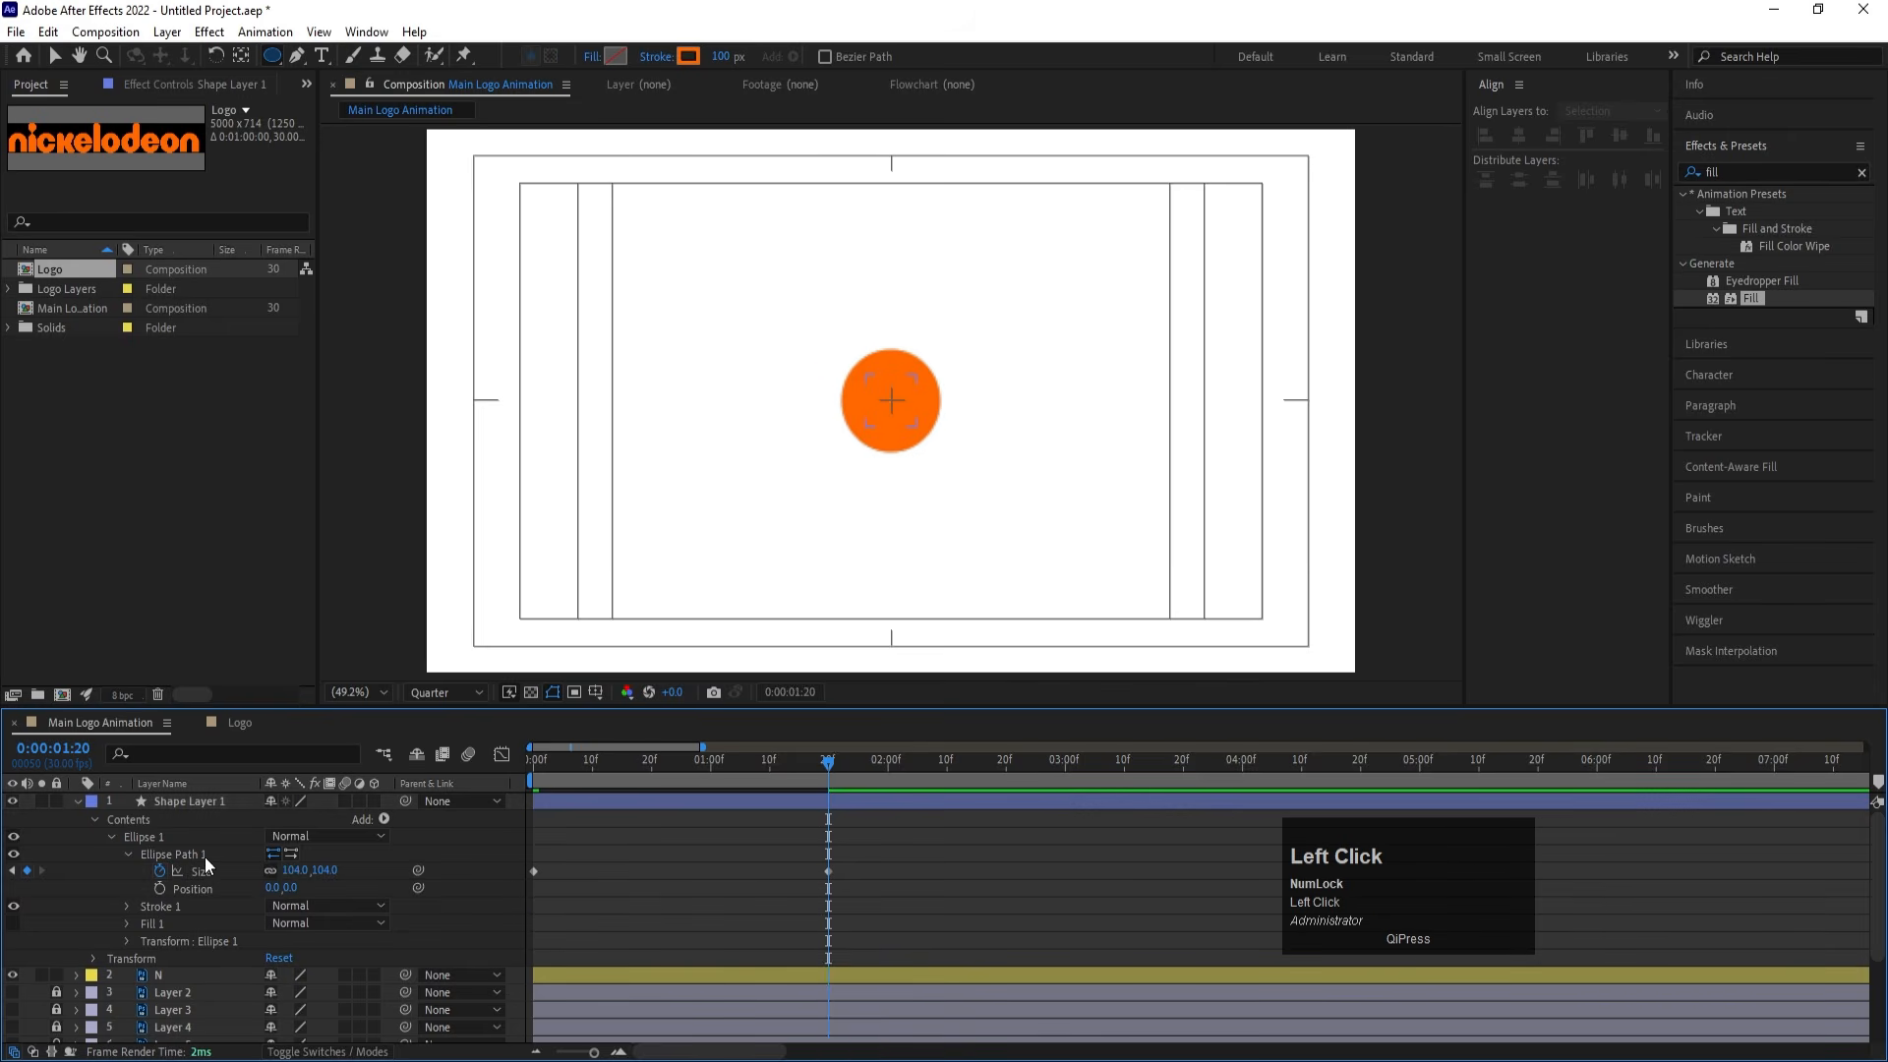
Apply Easy Ease to both of the ring's Size keyframes and preview the shrinking animation
drag(851, 900, 483, 831)
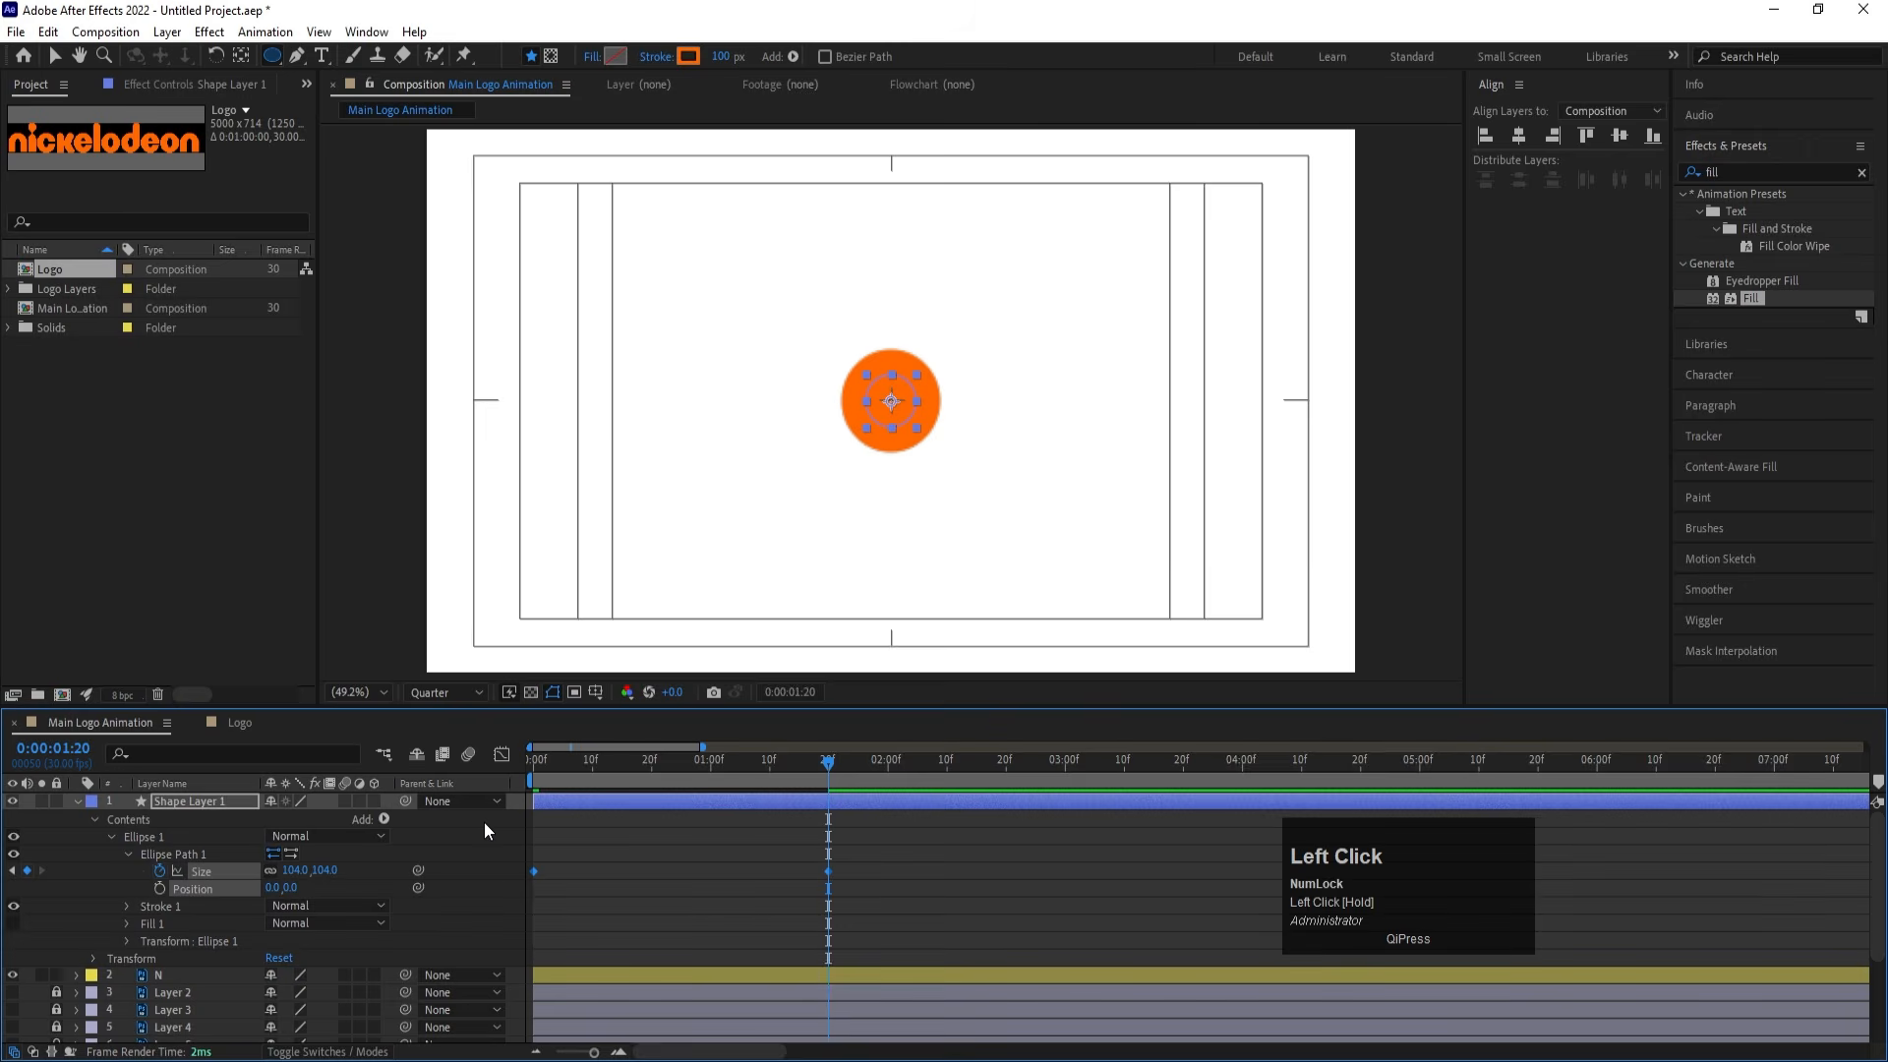
key(F9)
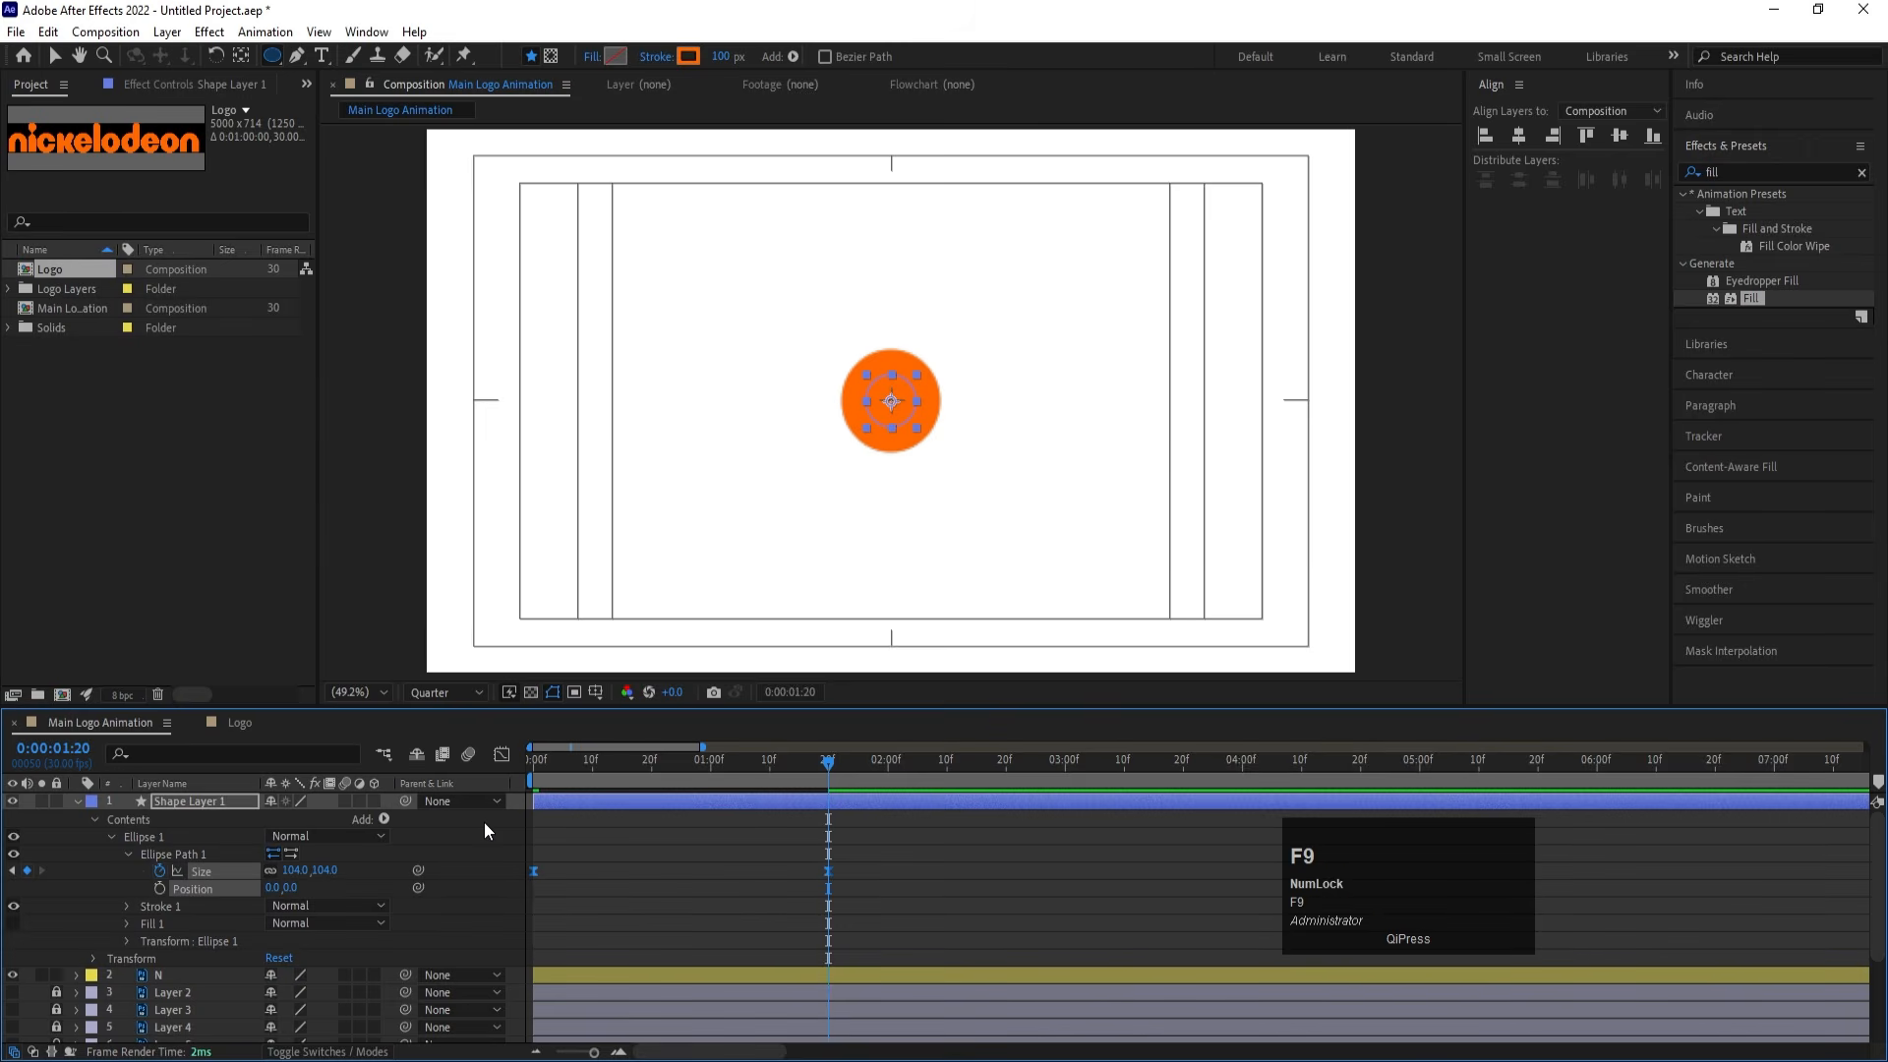
drag(592, 759, 459, 763)
key(space)
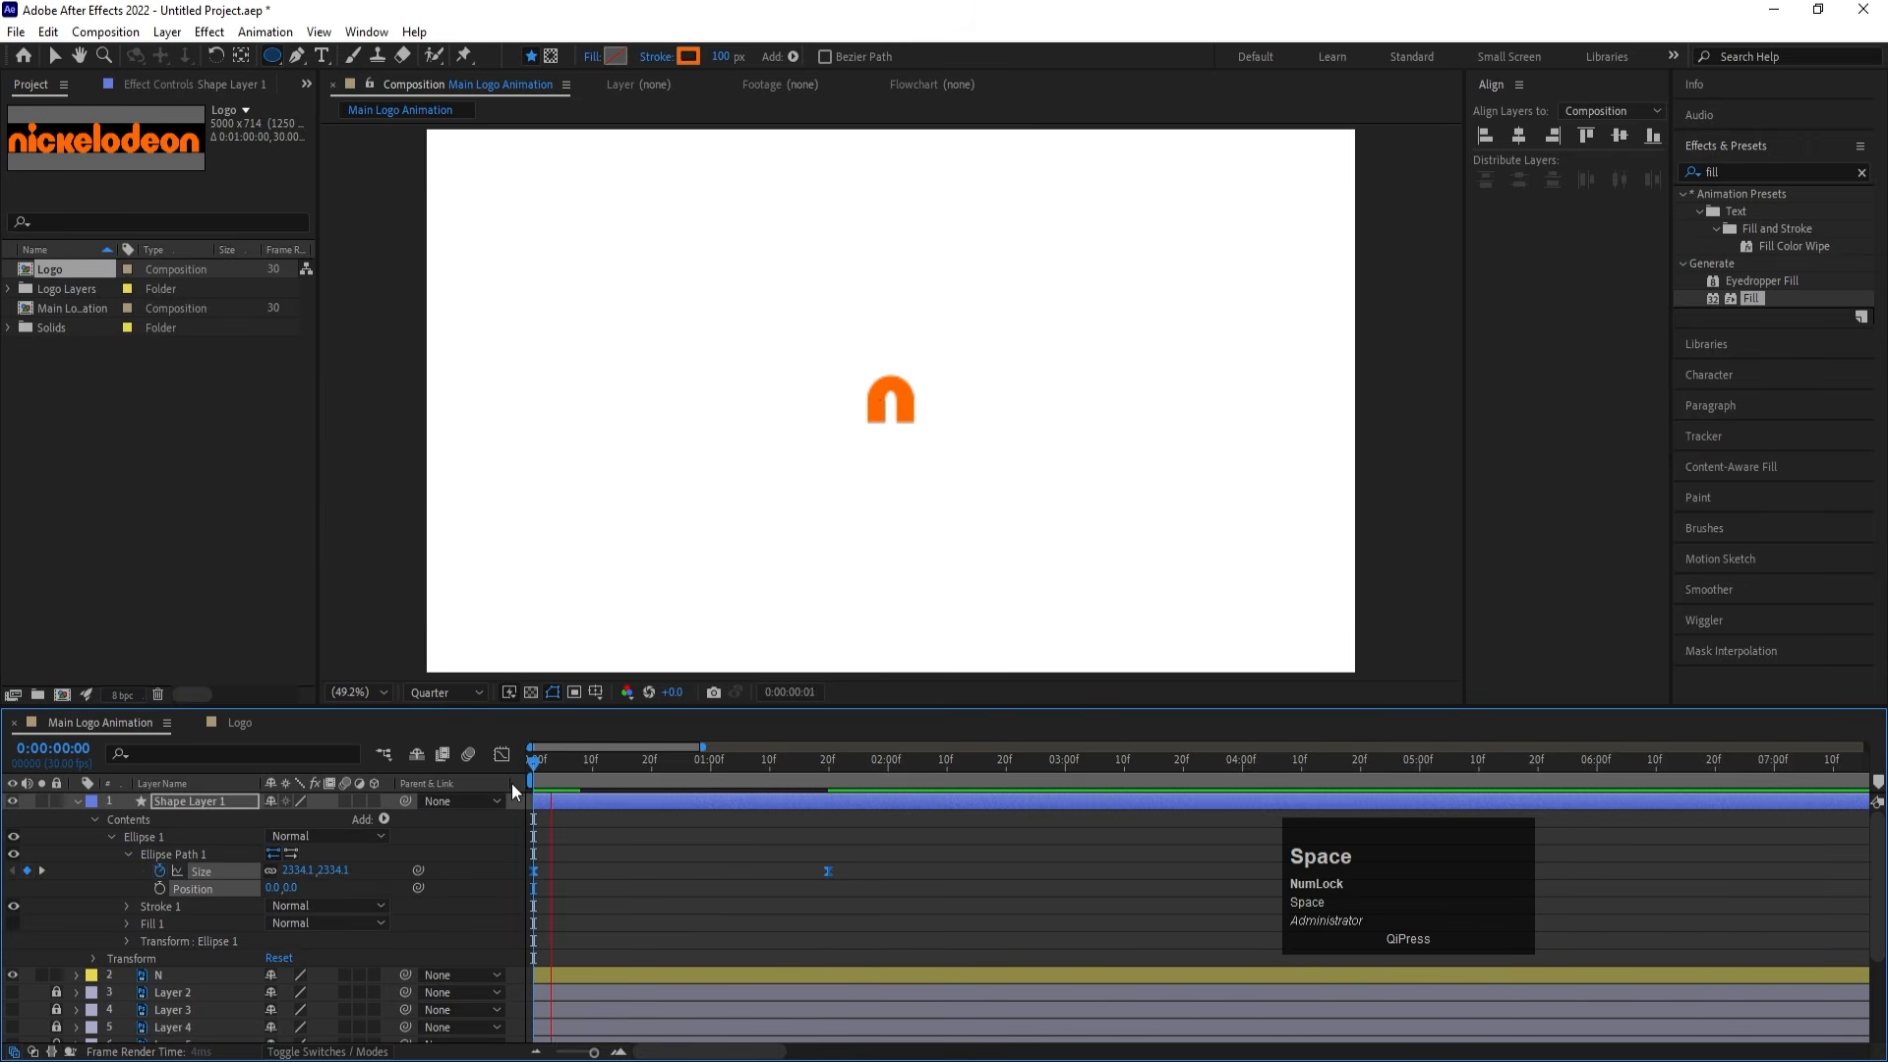
key(space)
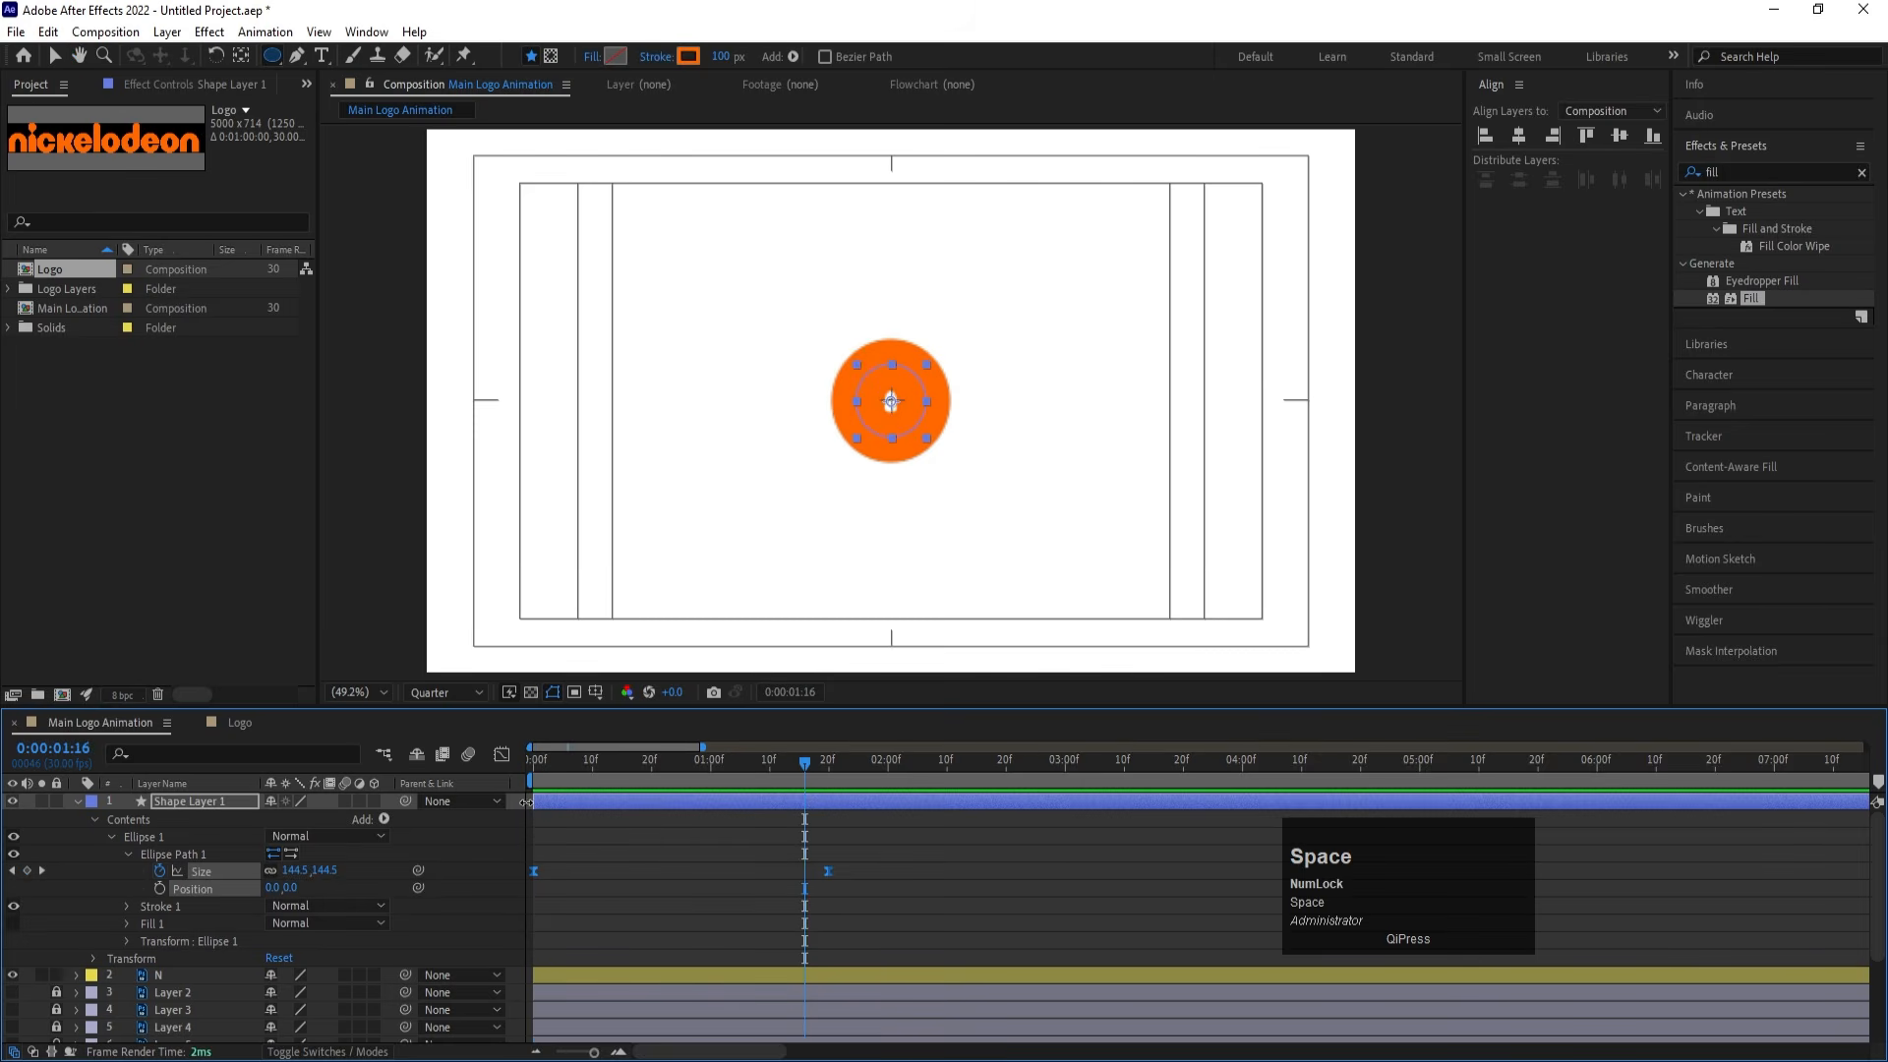
Reshape the Size speed curve in the Graph Editor into a sharp mid-animation peak with long easing at both ends, and preview it
drag(891, 905, 425, 829)
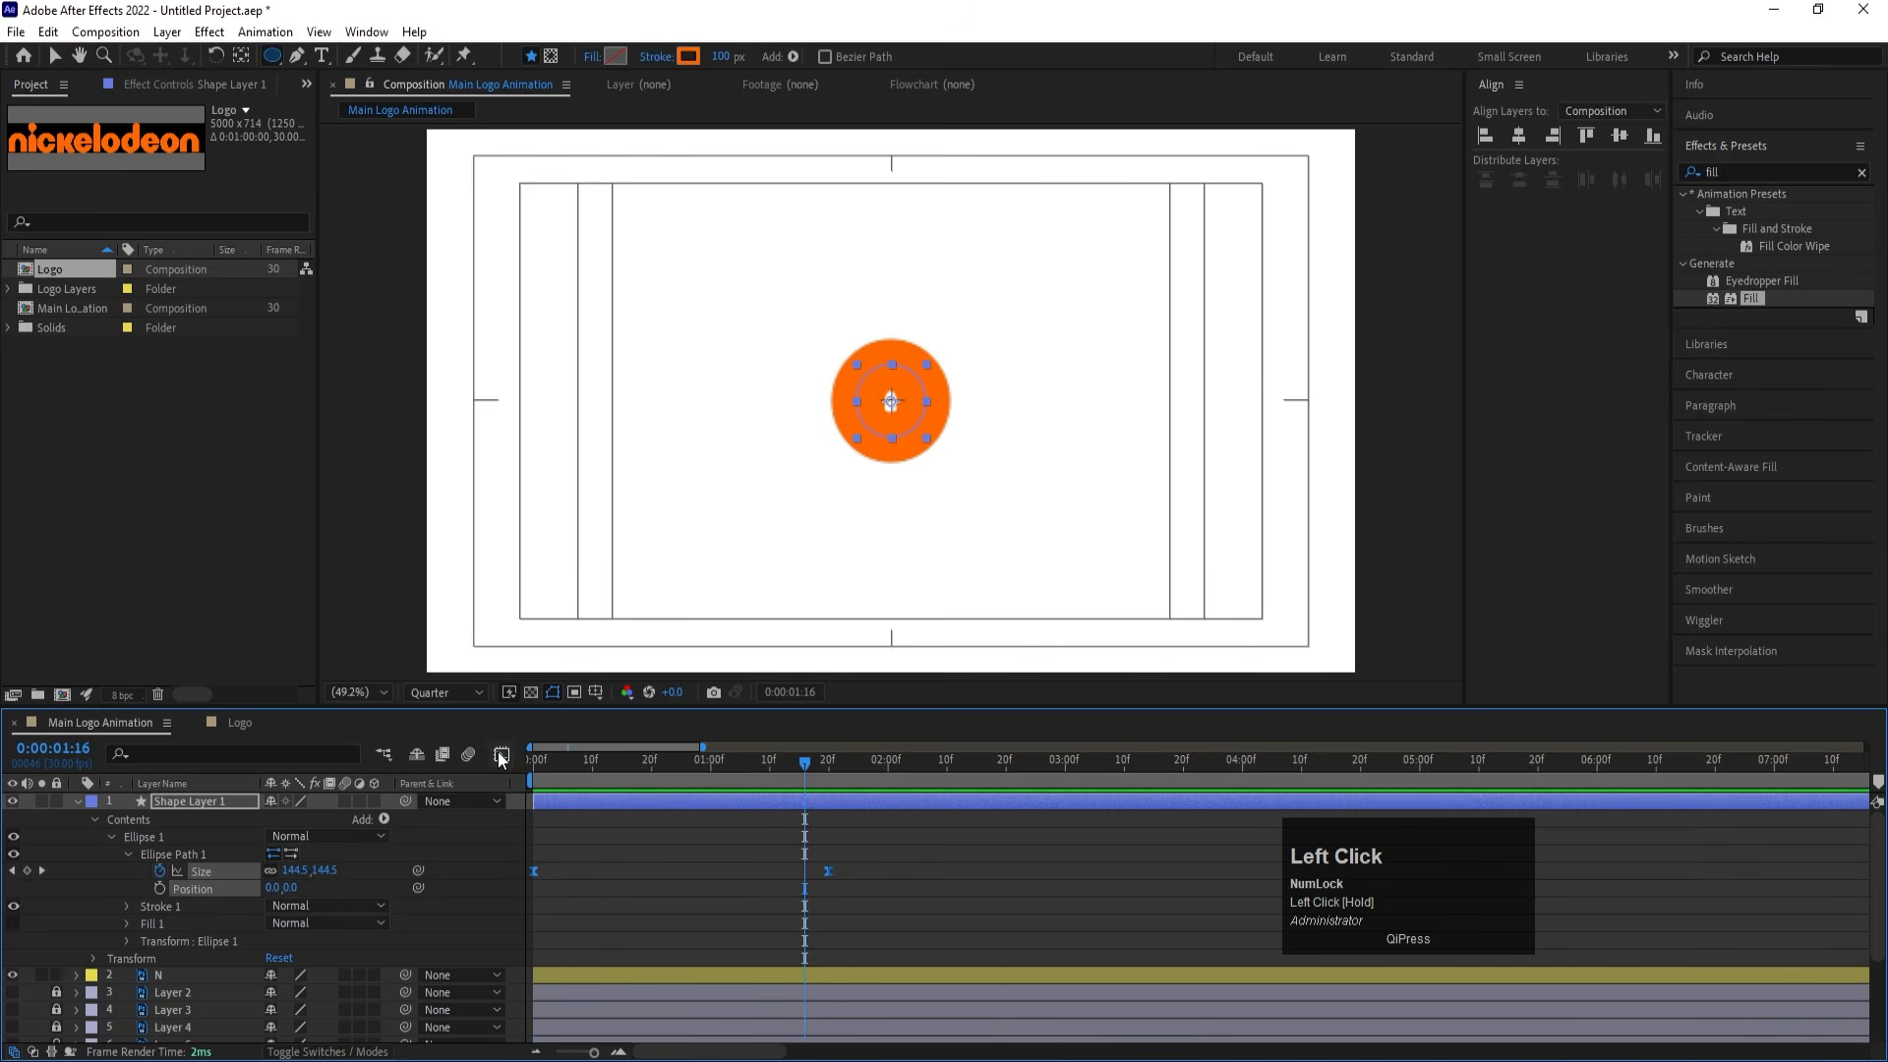
click(501, 755)
drag(824, 878, 431, 799)
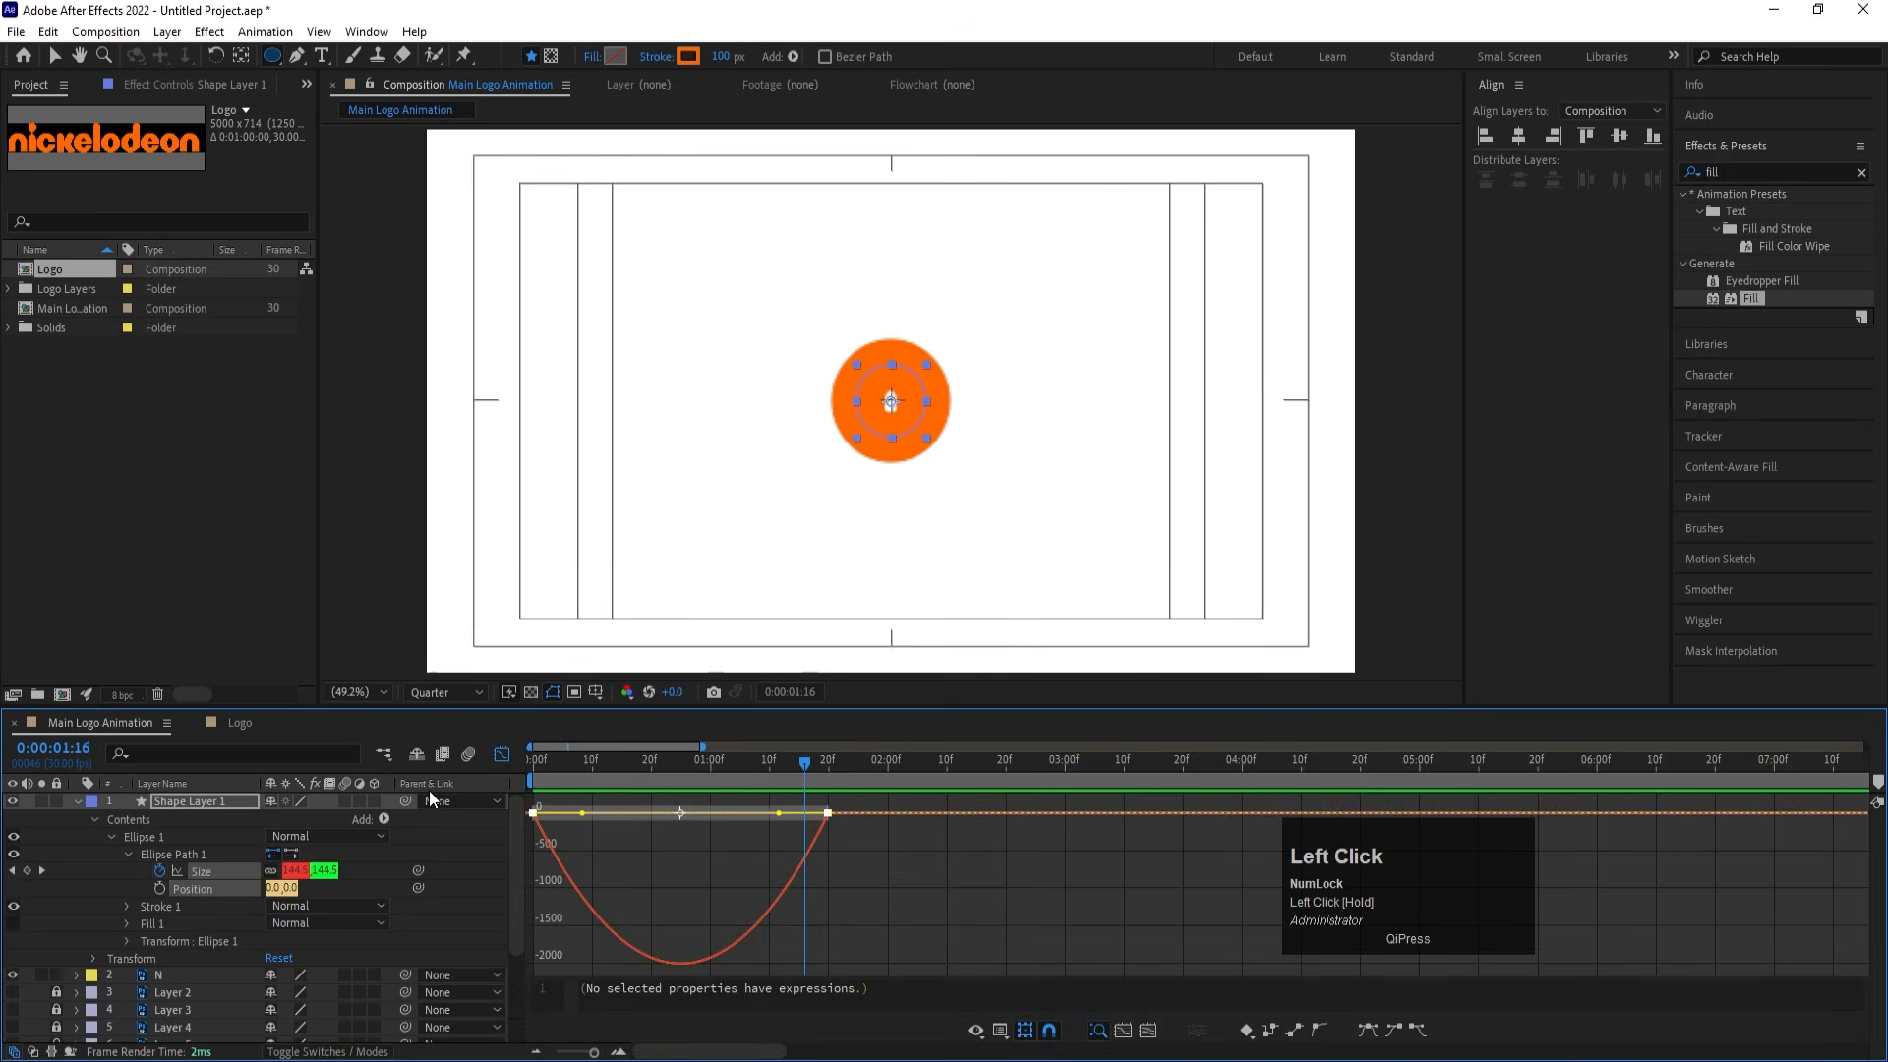
drag(779, 813, 706, 810)
drag(580, 816, 476, 765)
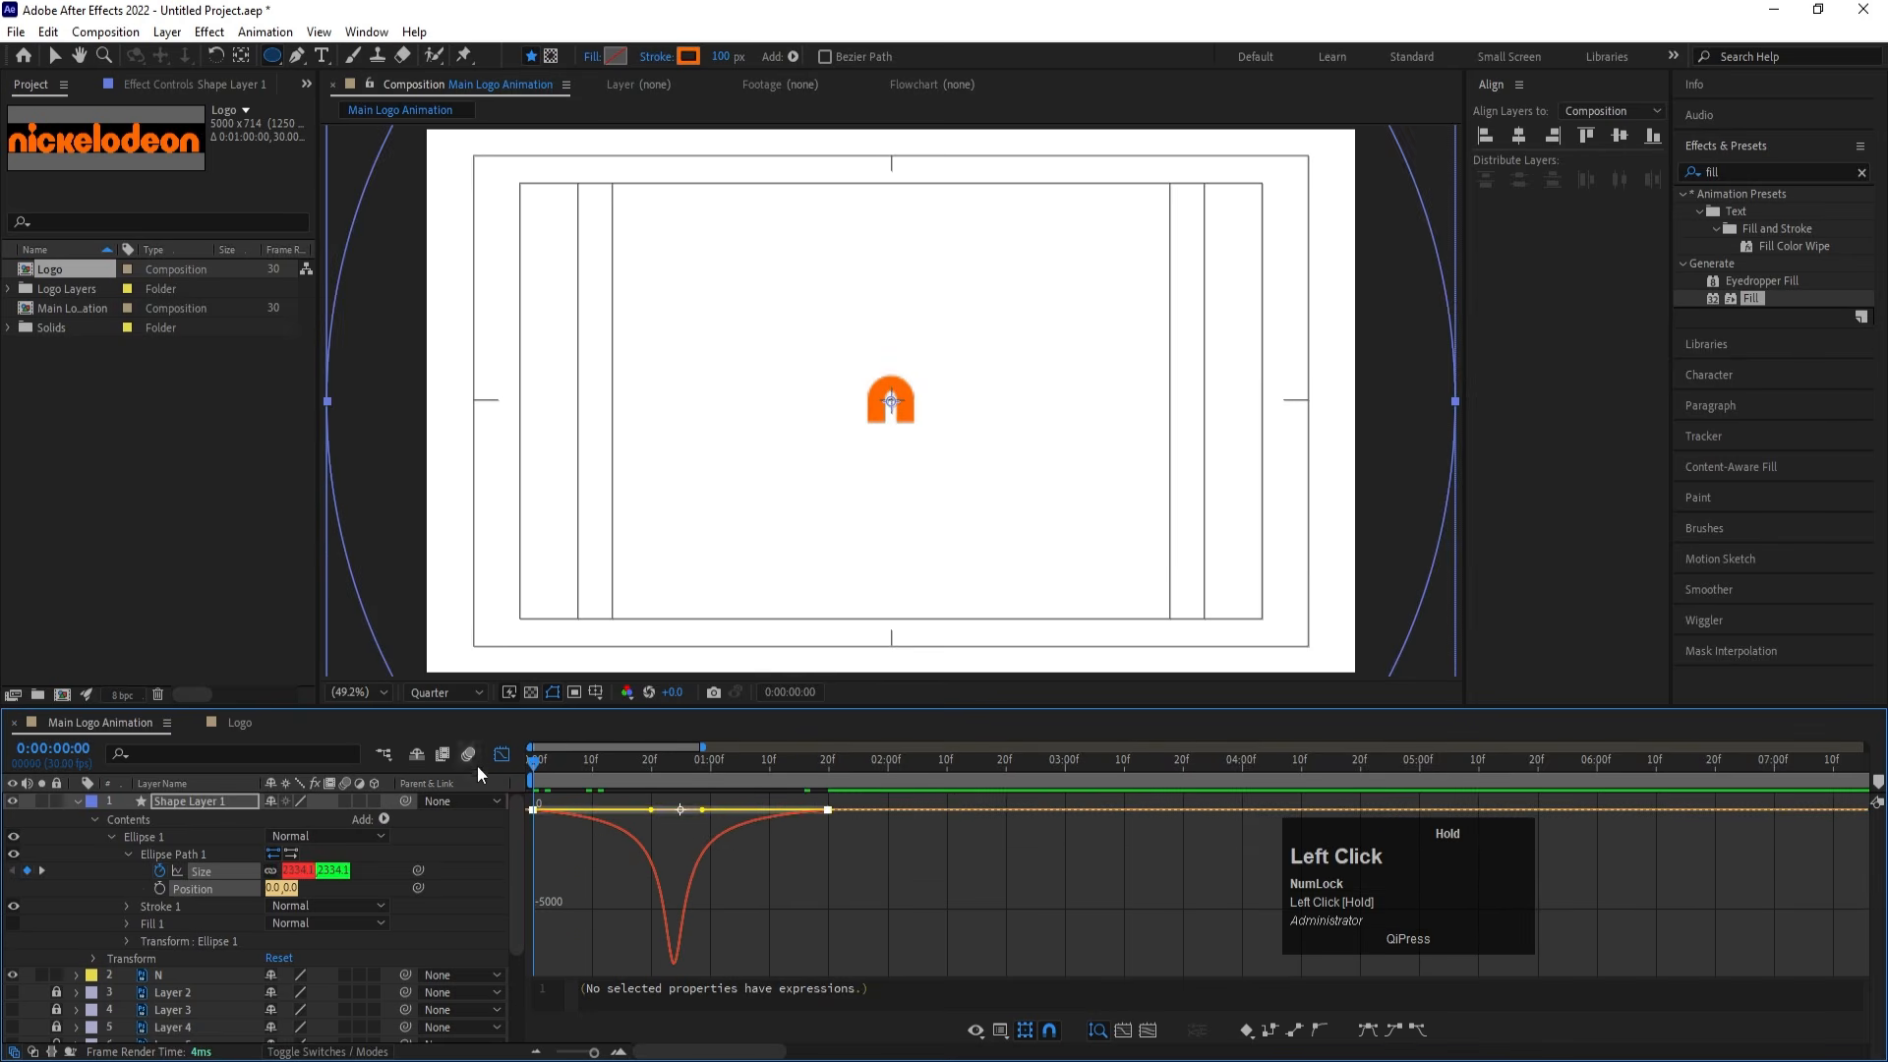
click(499, 755)
key(space)
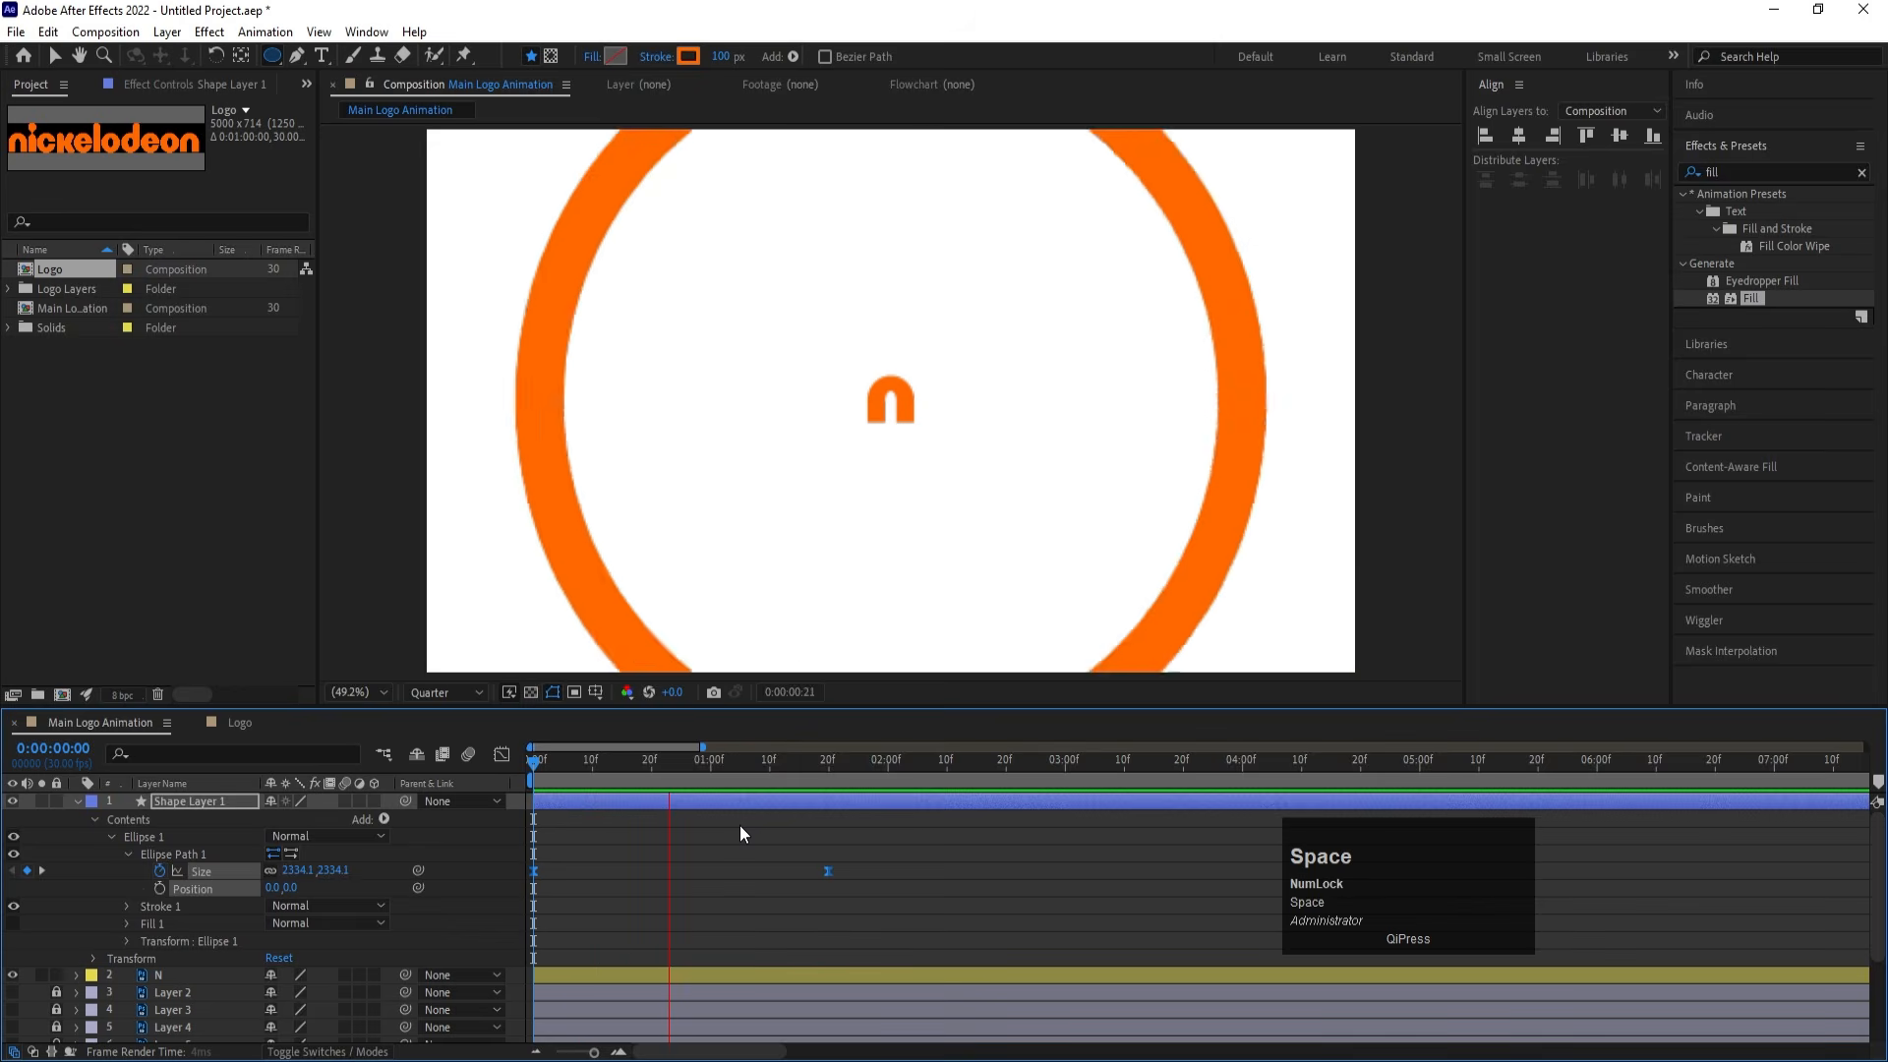
click(769, 863)
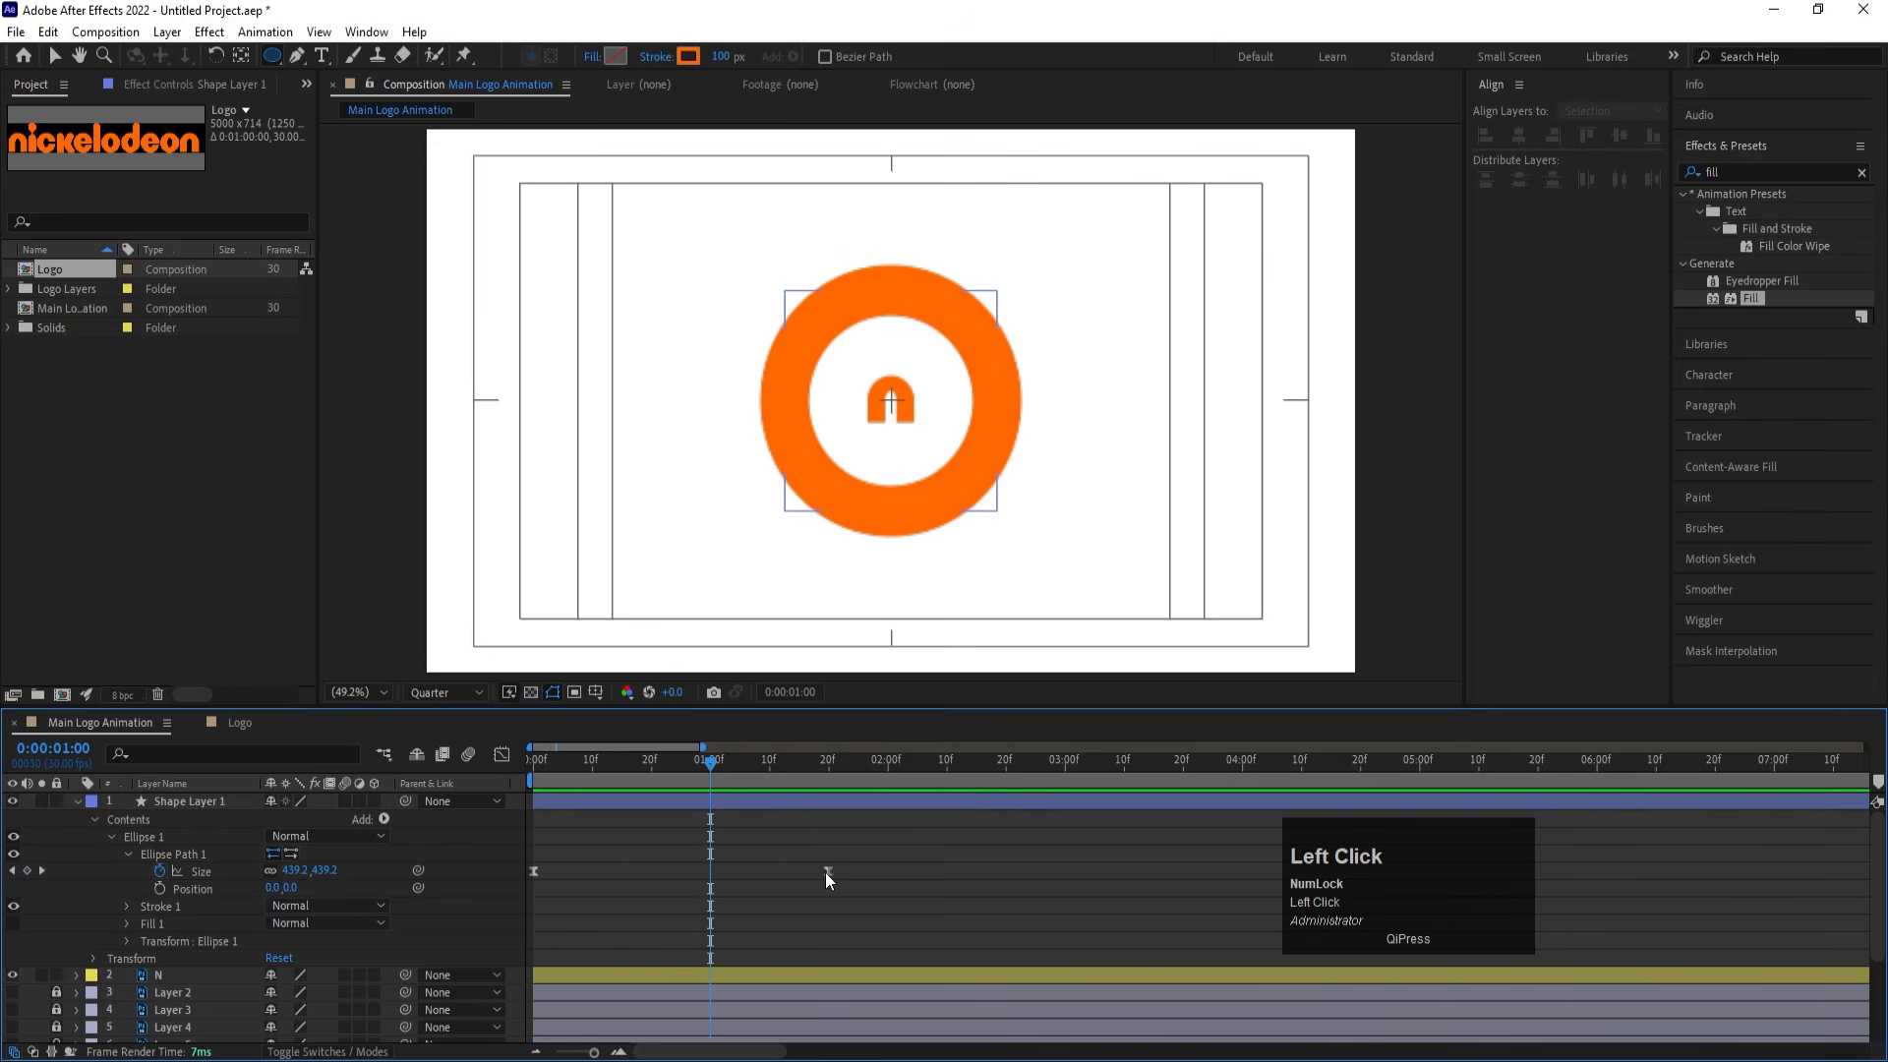
Move the ring's second Size keyframe to 0:00:01:00 and preview the faster animation
drag(824, 872, 708, 882)
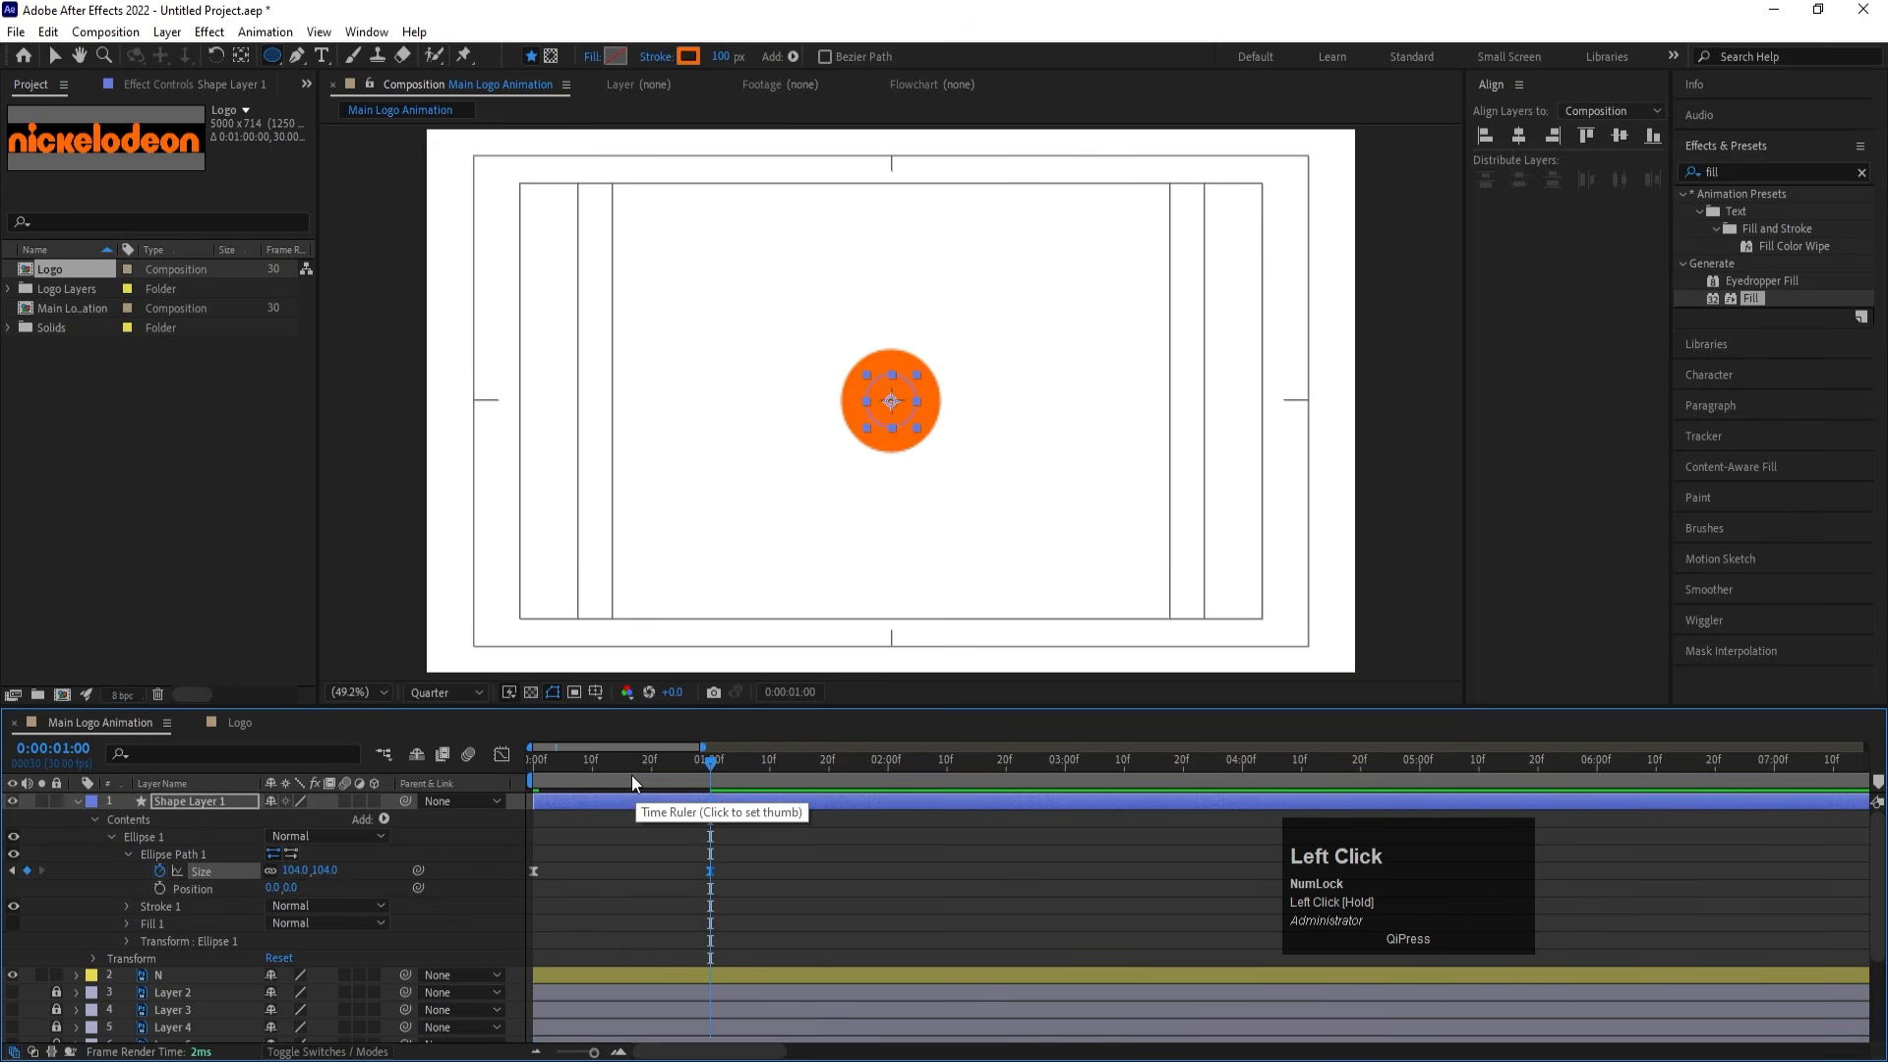
drag(632, 775, 512, 782)
key(space)
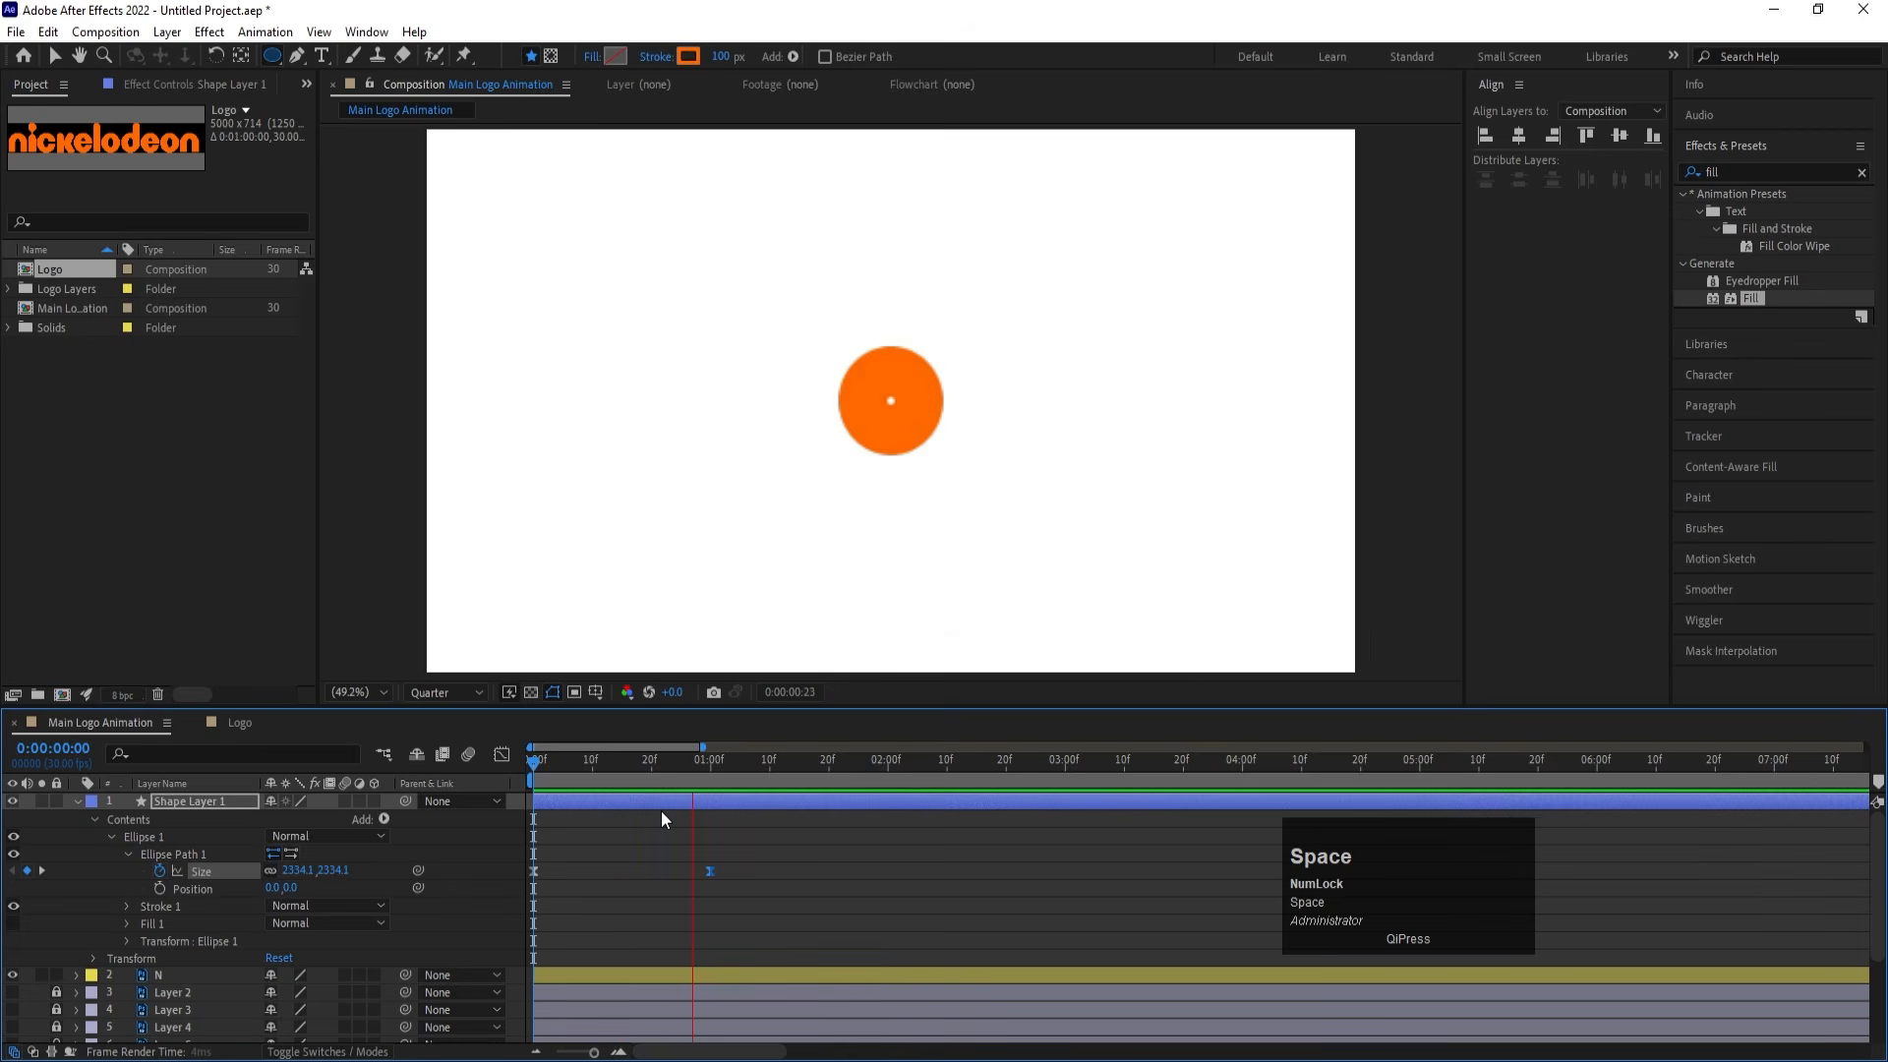
click(757, 841)
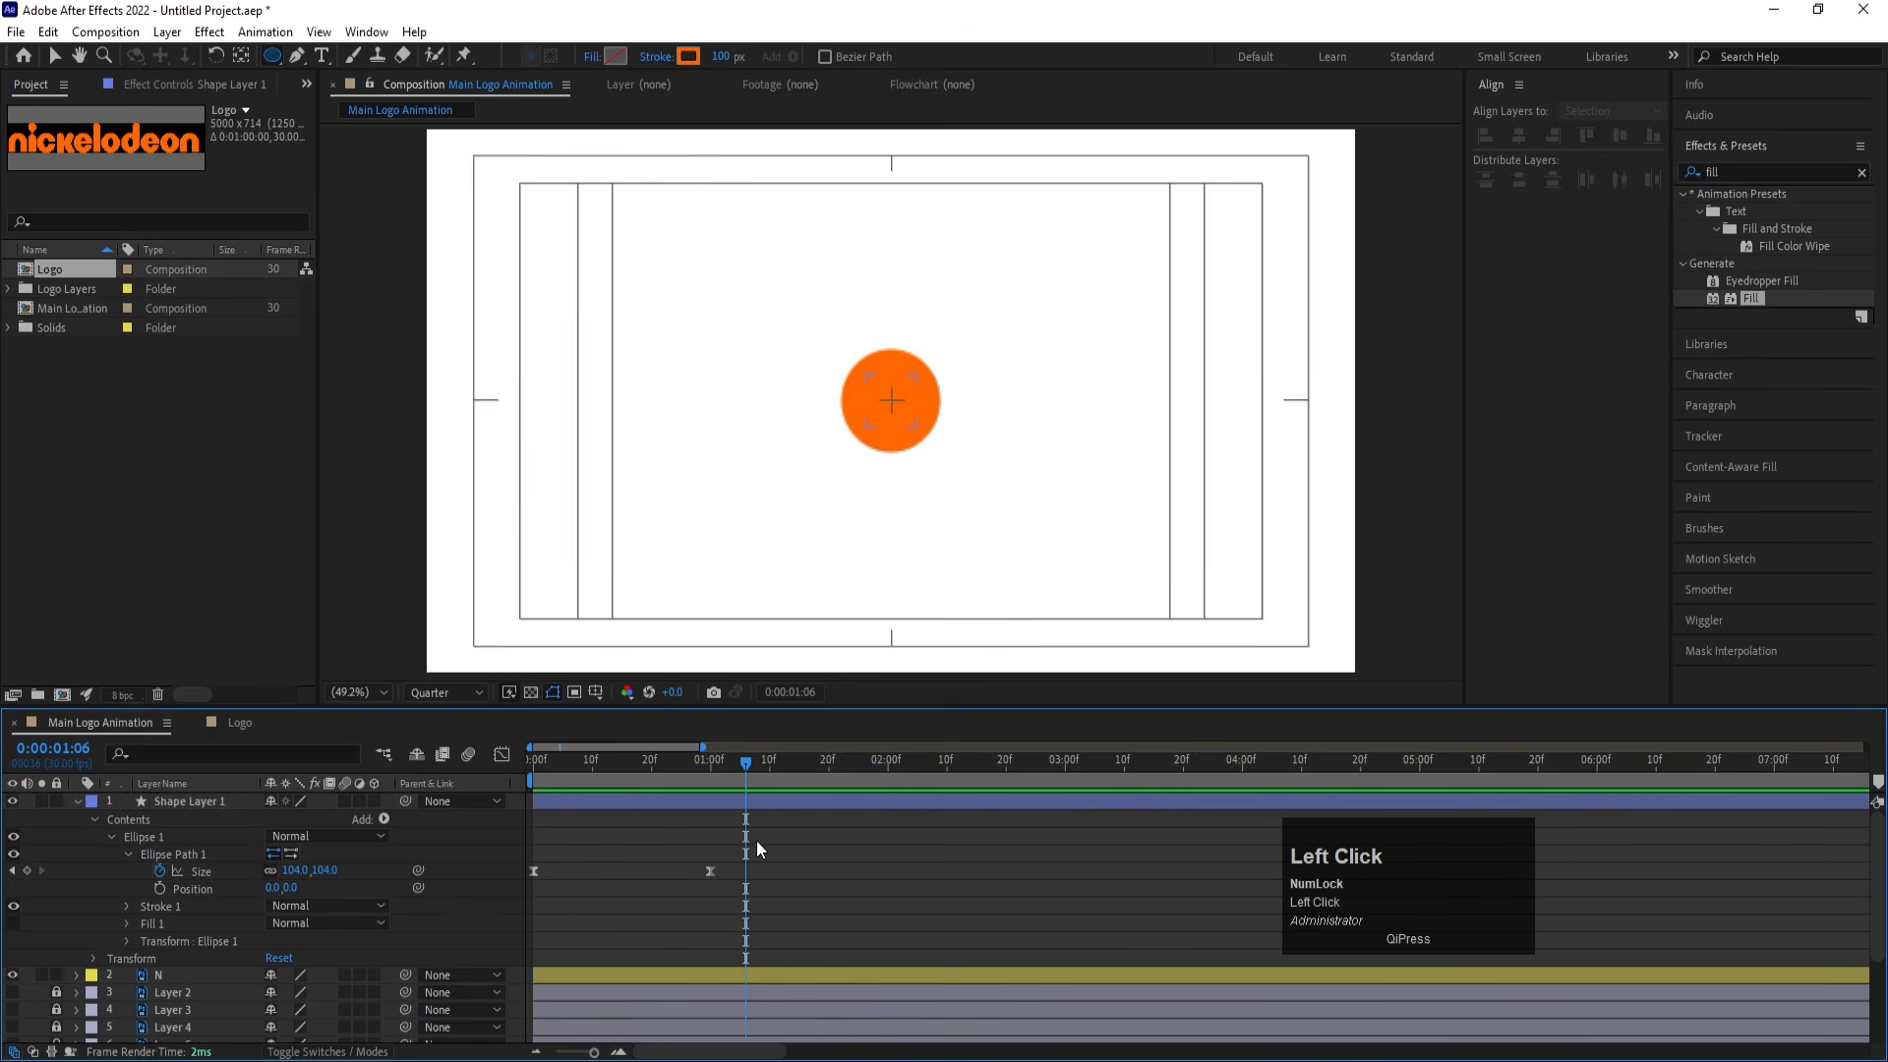
Go to the ring's last Size keyframe and move the N layer above Shape Layer 1 in the stack
key(j)
click(268, 917)
click(166, 975)
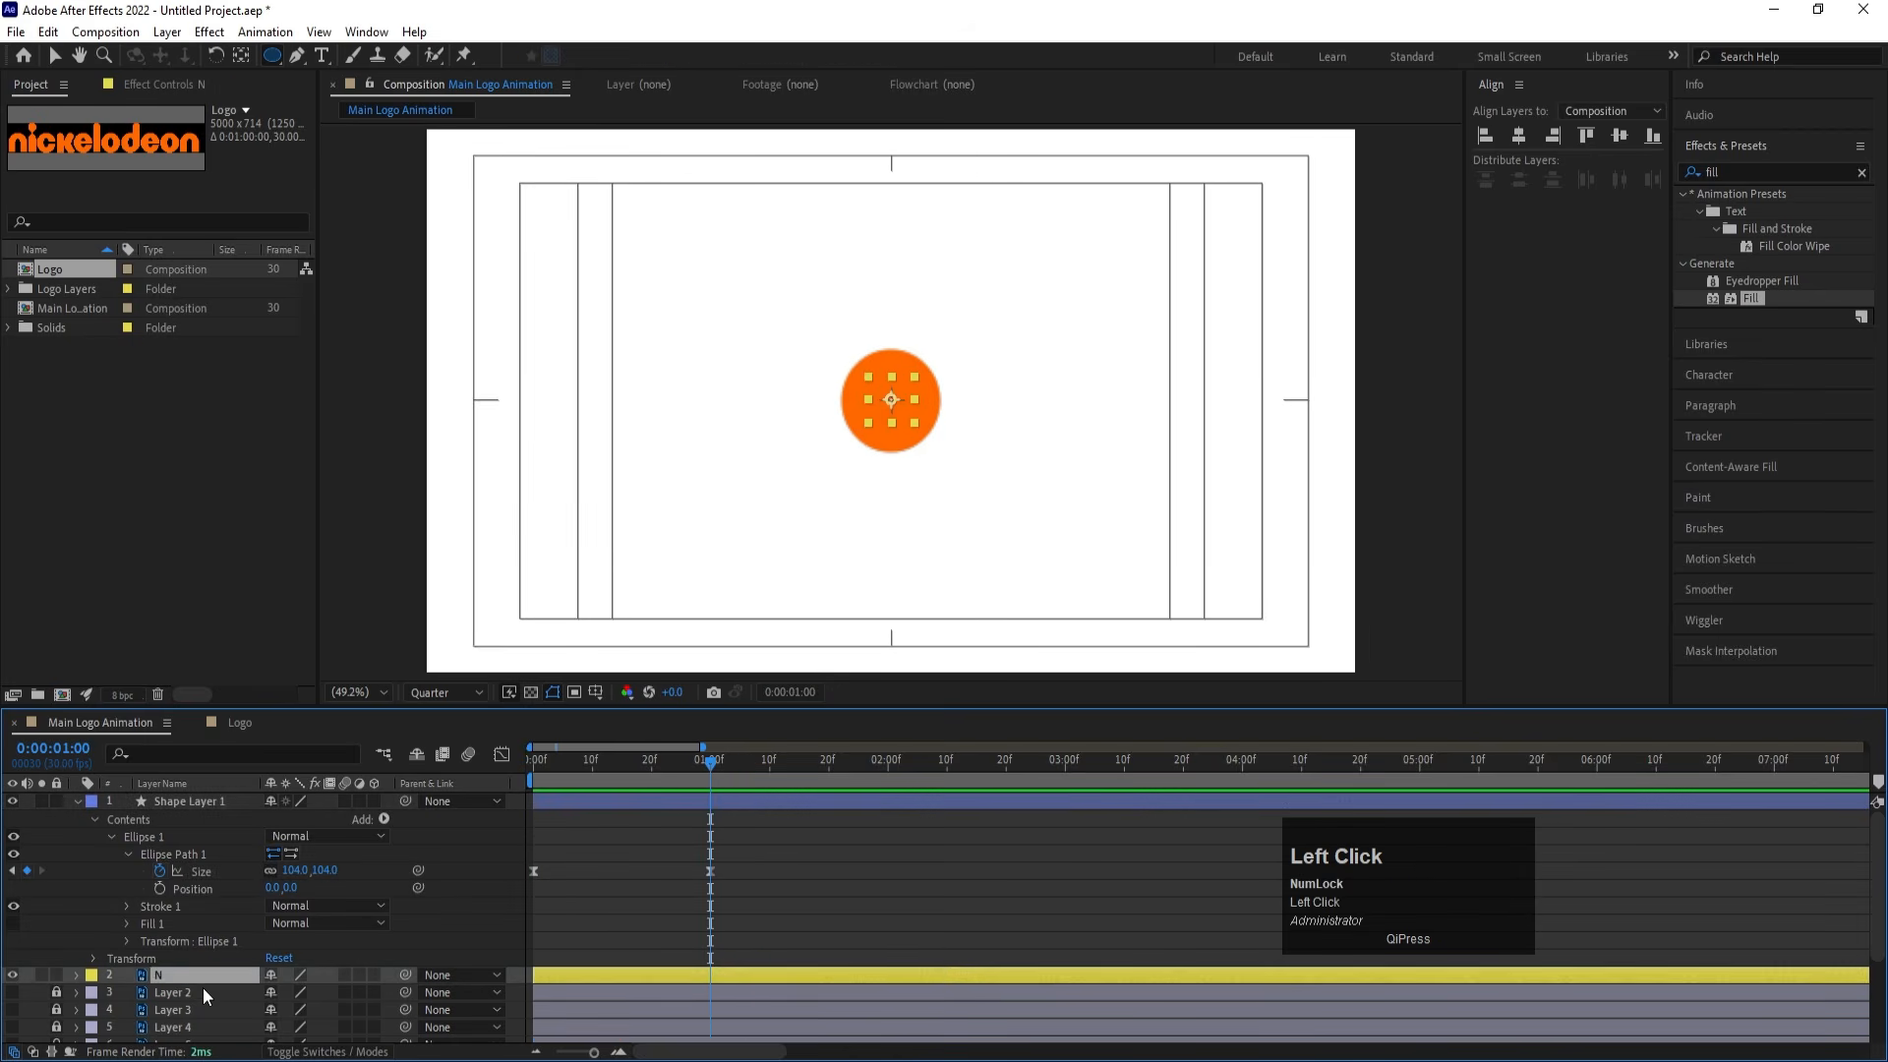
drag(199, 971, 191, 796)
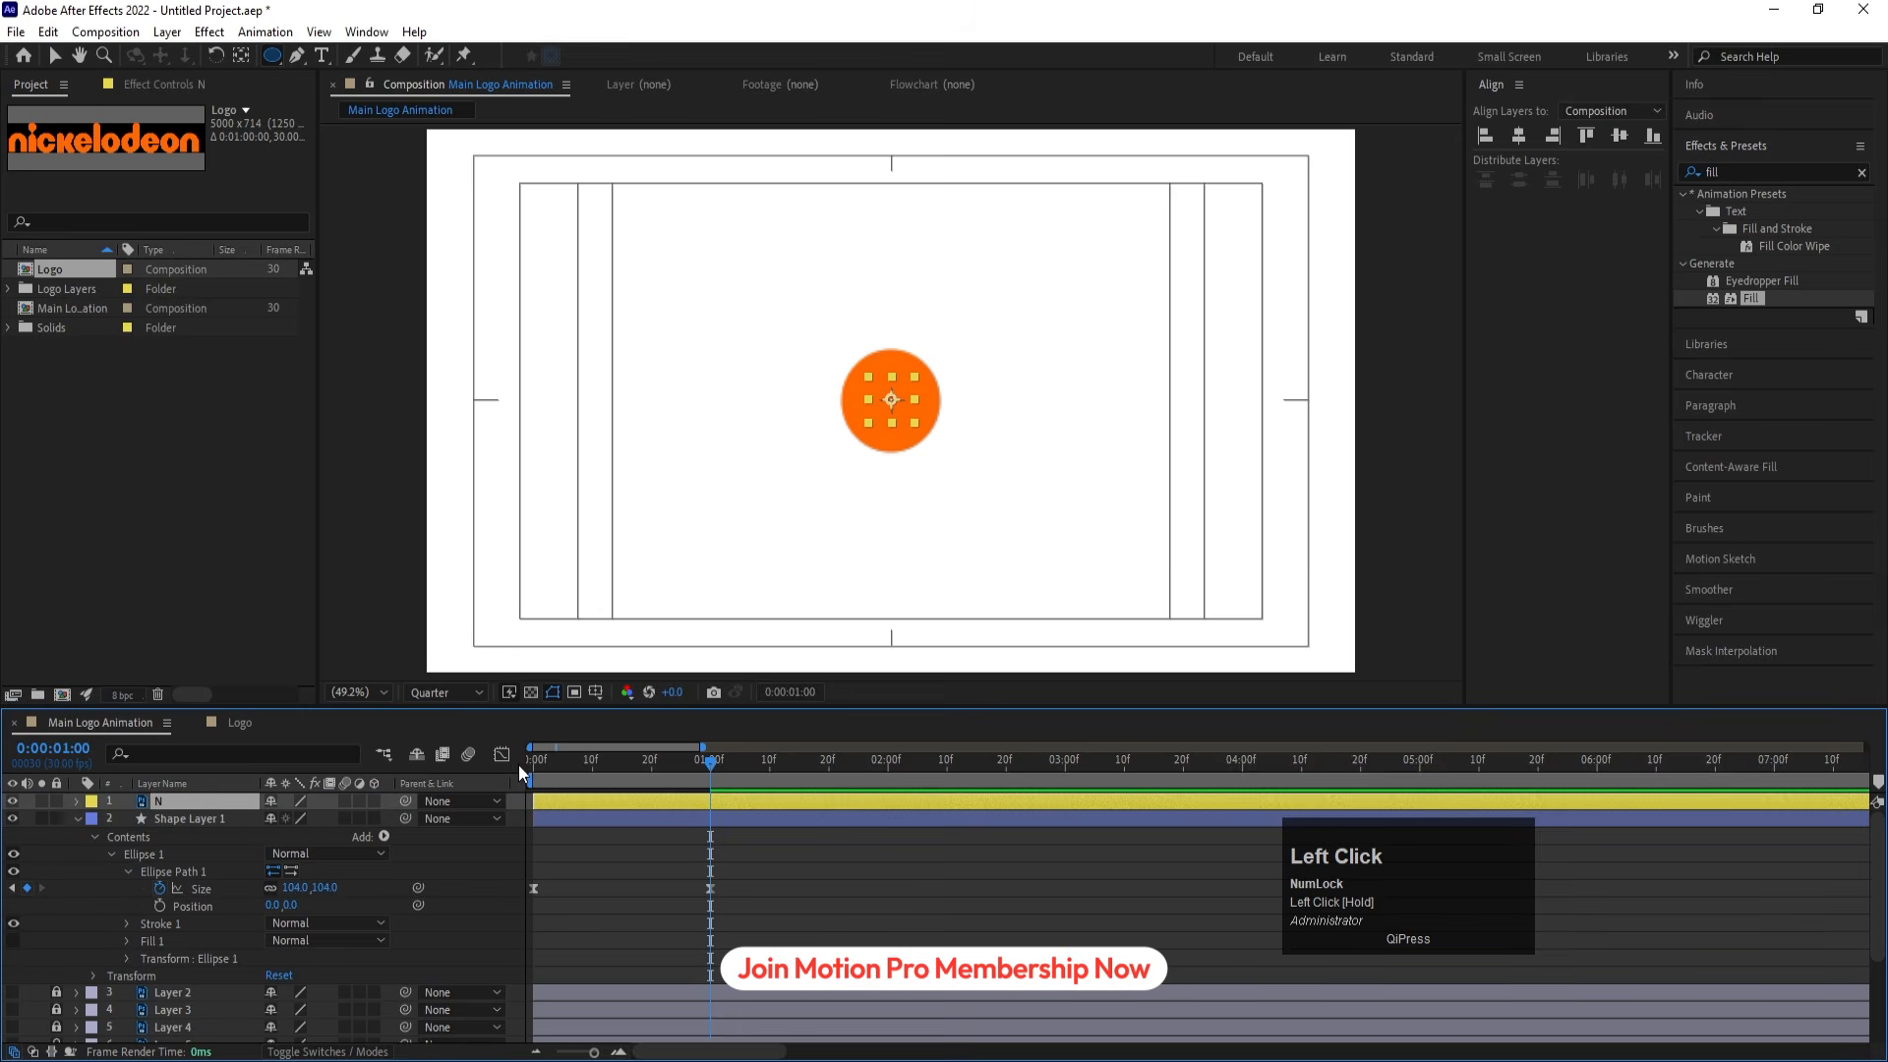
Apply a Fill effect with color FFFFFF to the N layer and preview the animation from the start
double_click(1752, 299)
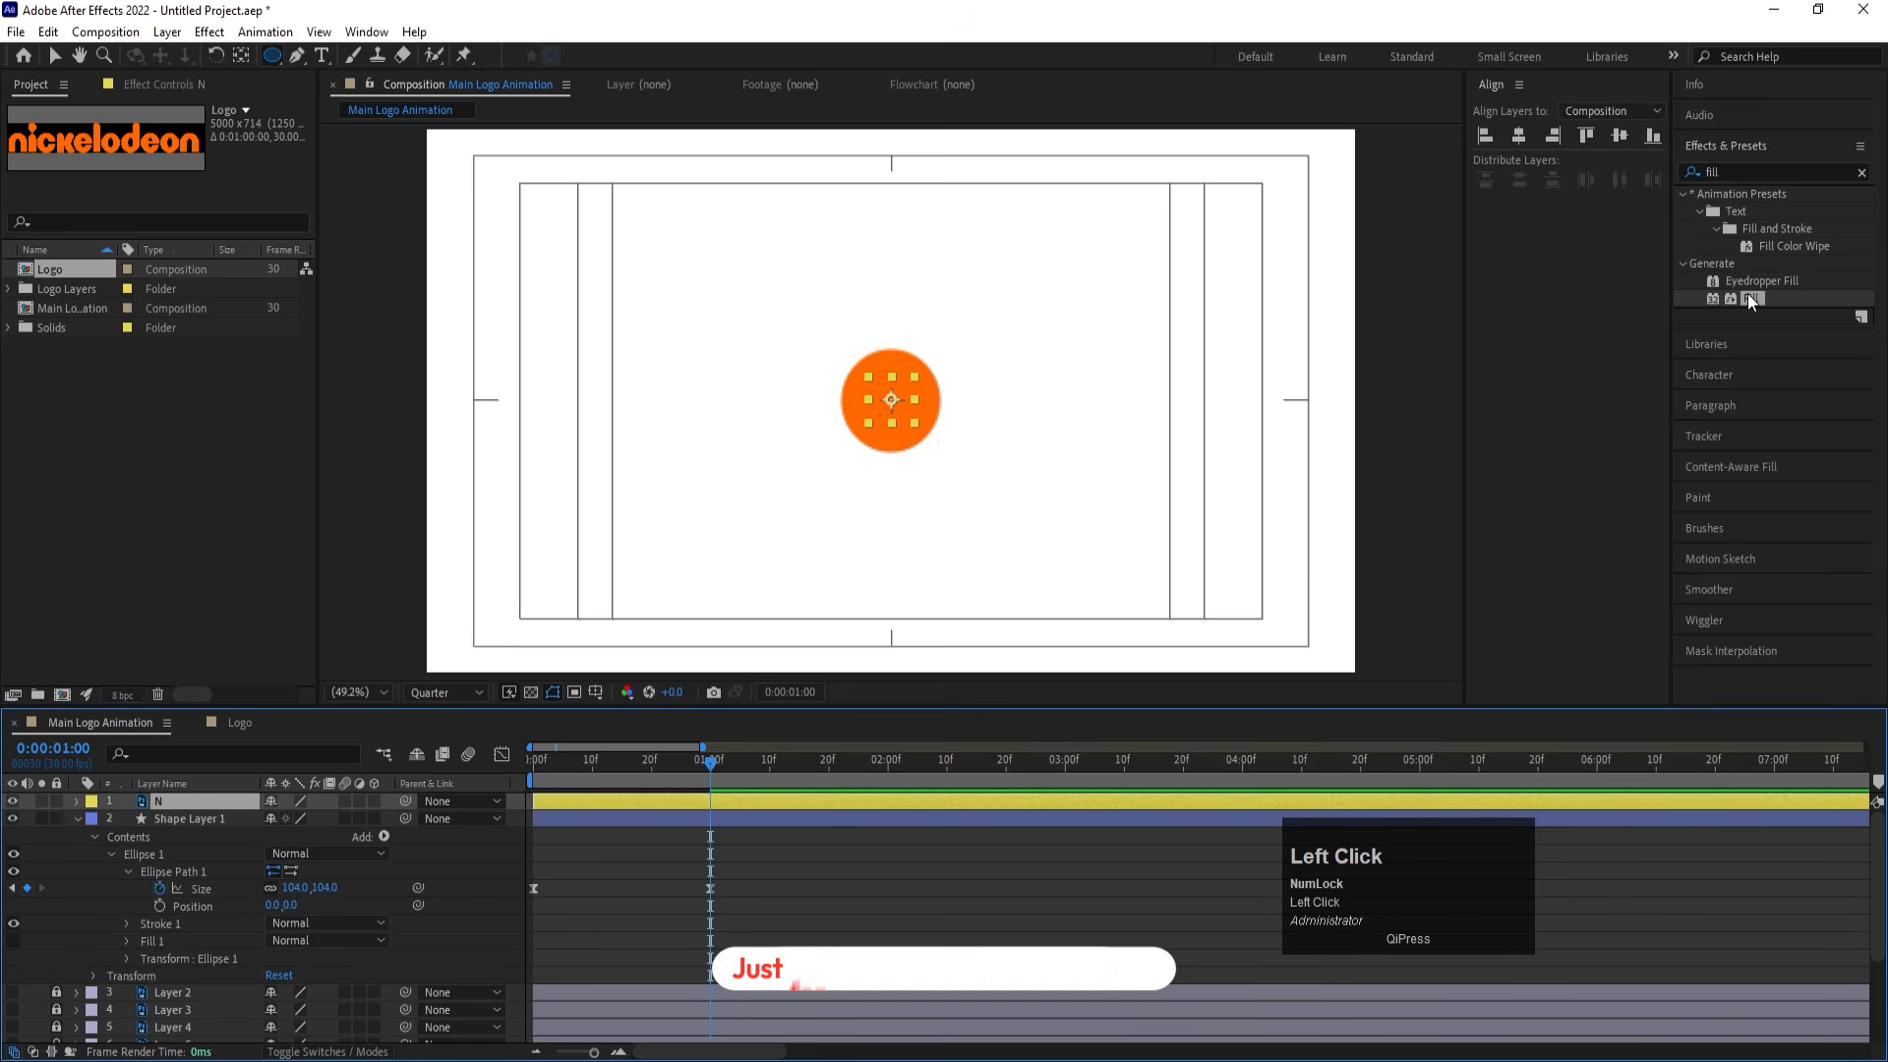
click(180, 184)
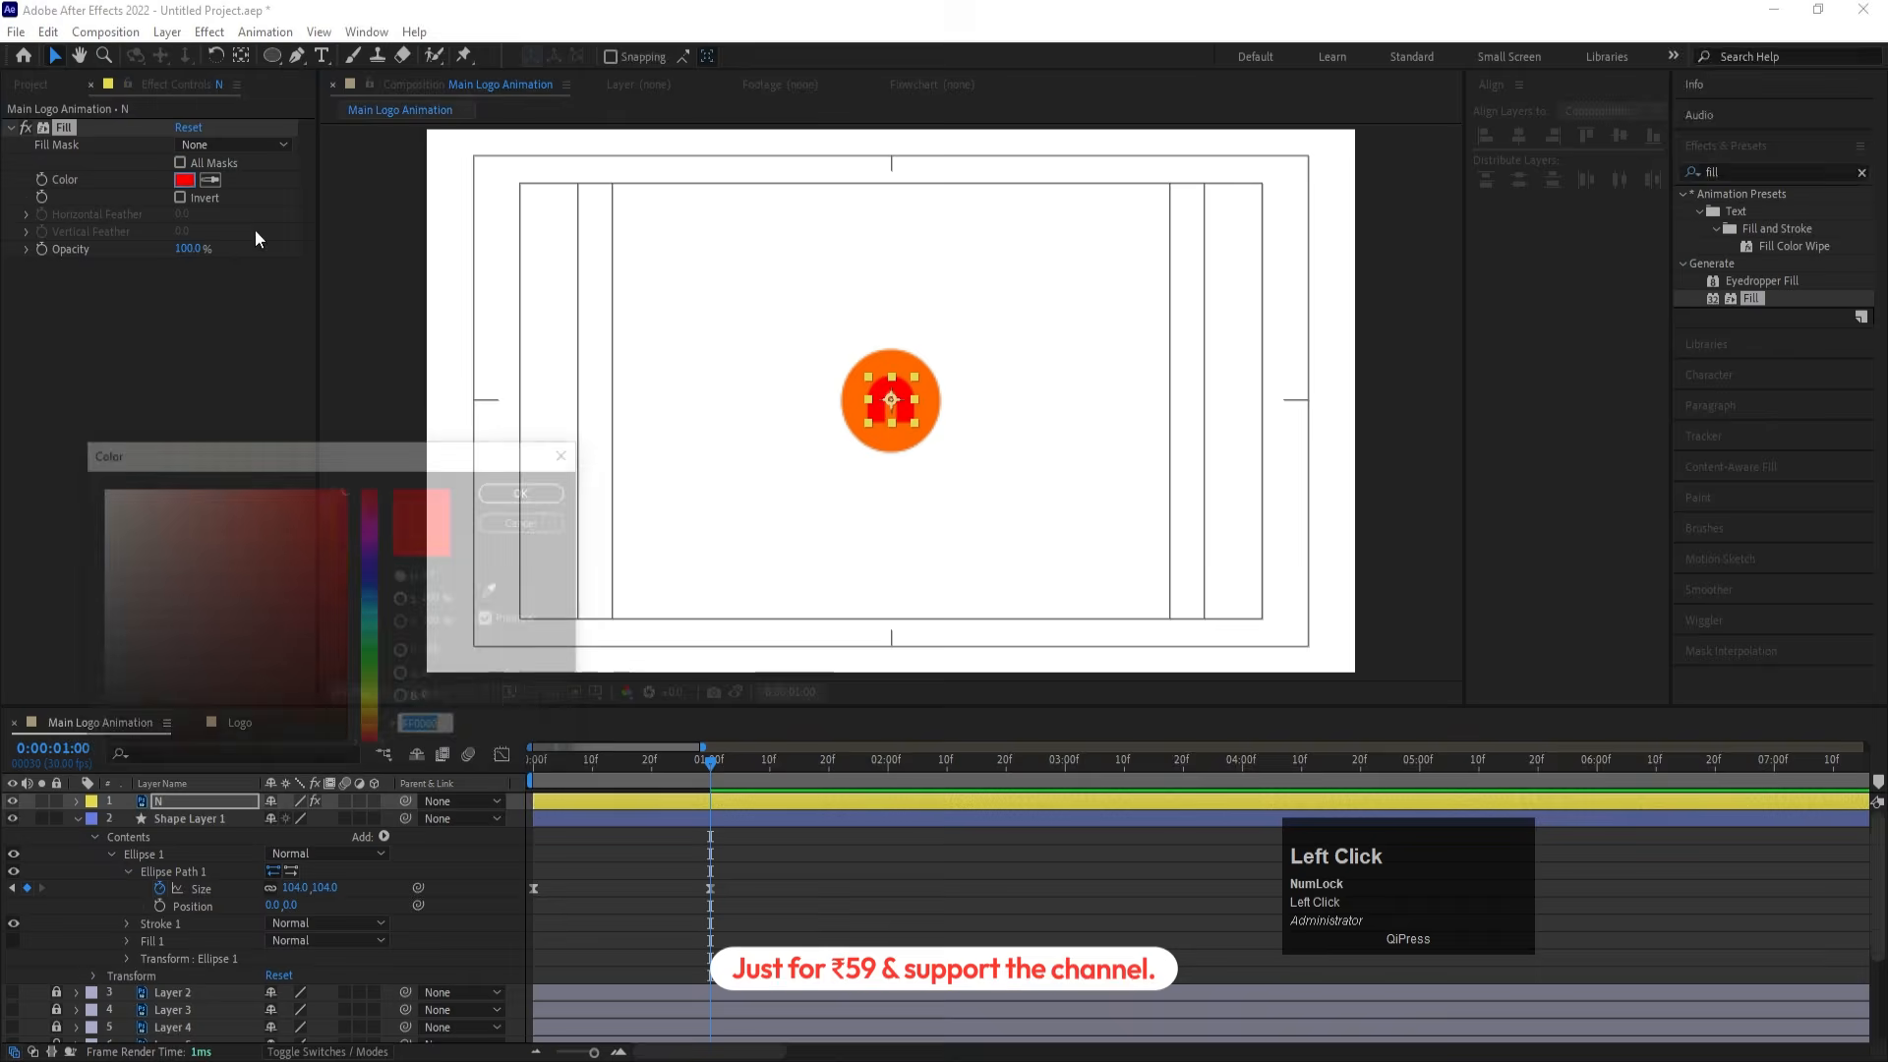
text(ffffff)
key(Return)
click(651, 892)
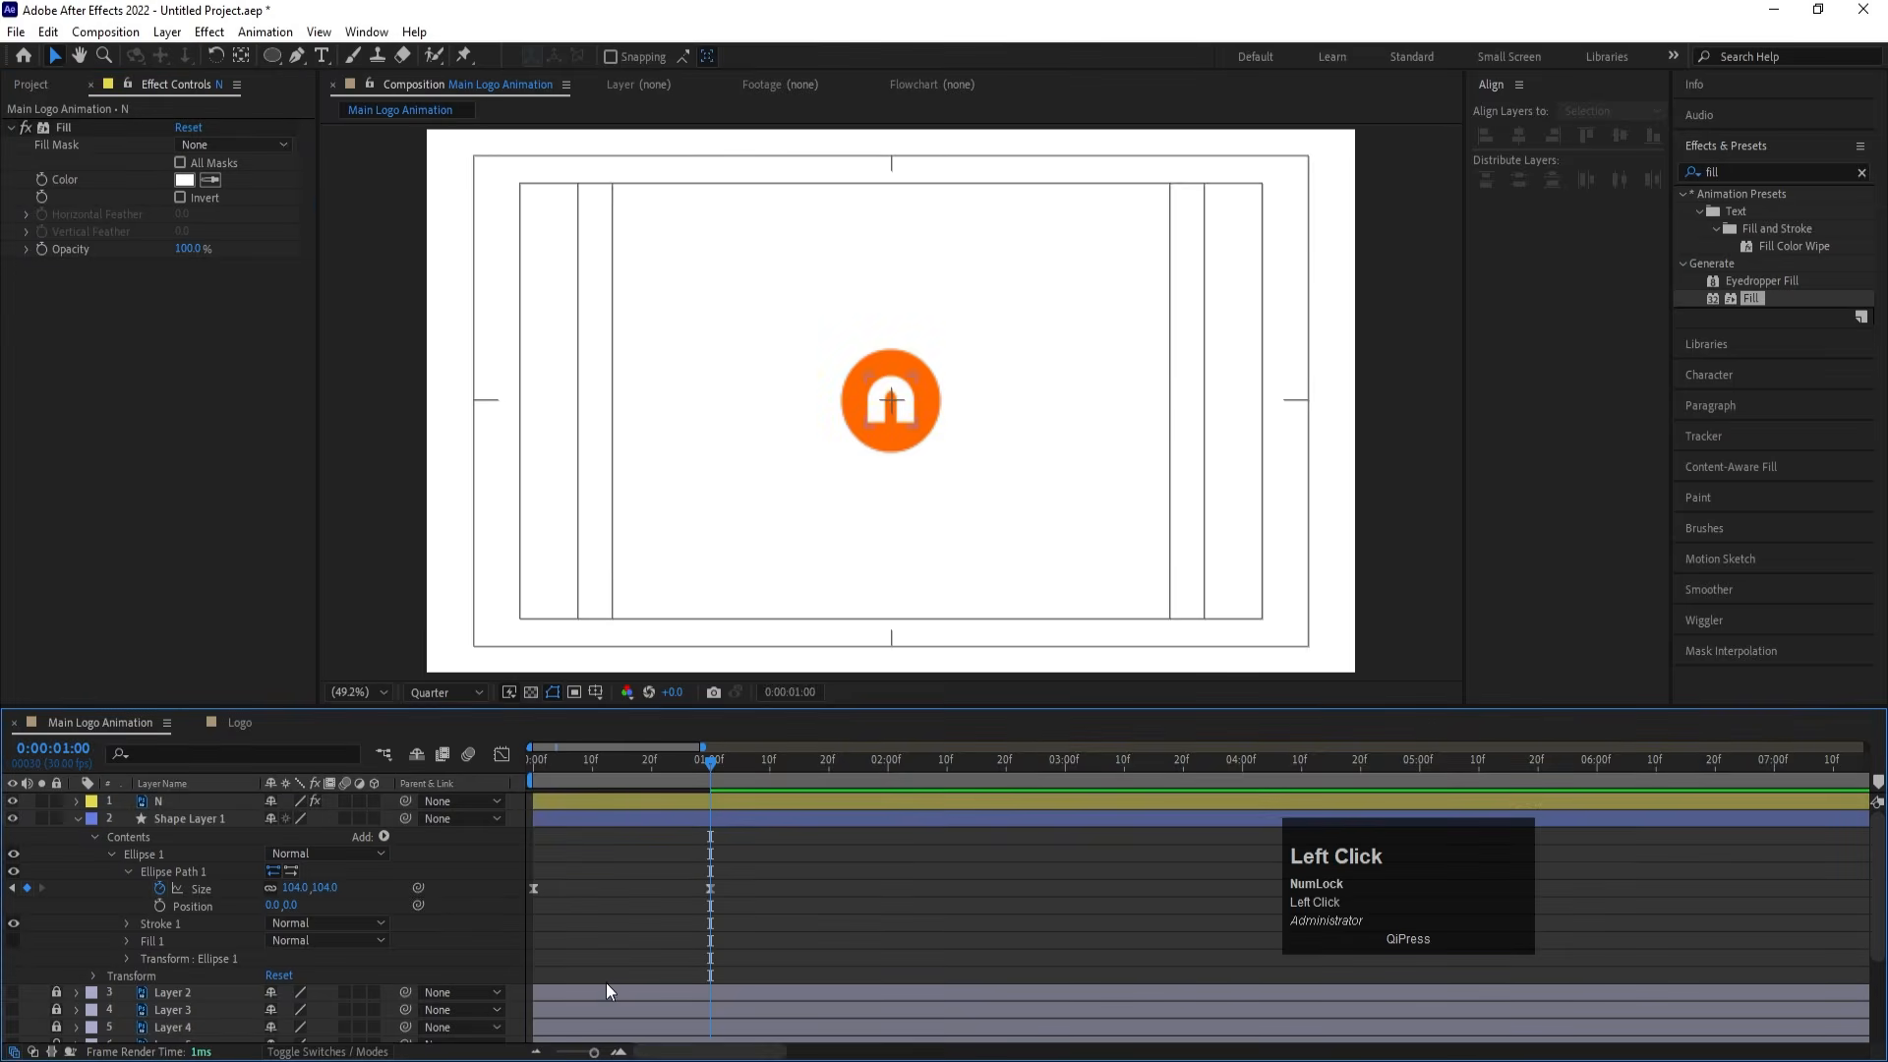
drag(600, 775, 419, 761)
key(space)
key(space)
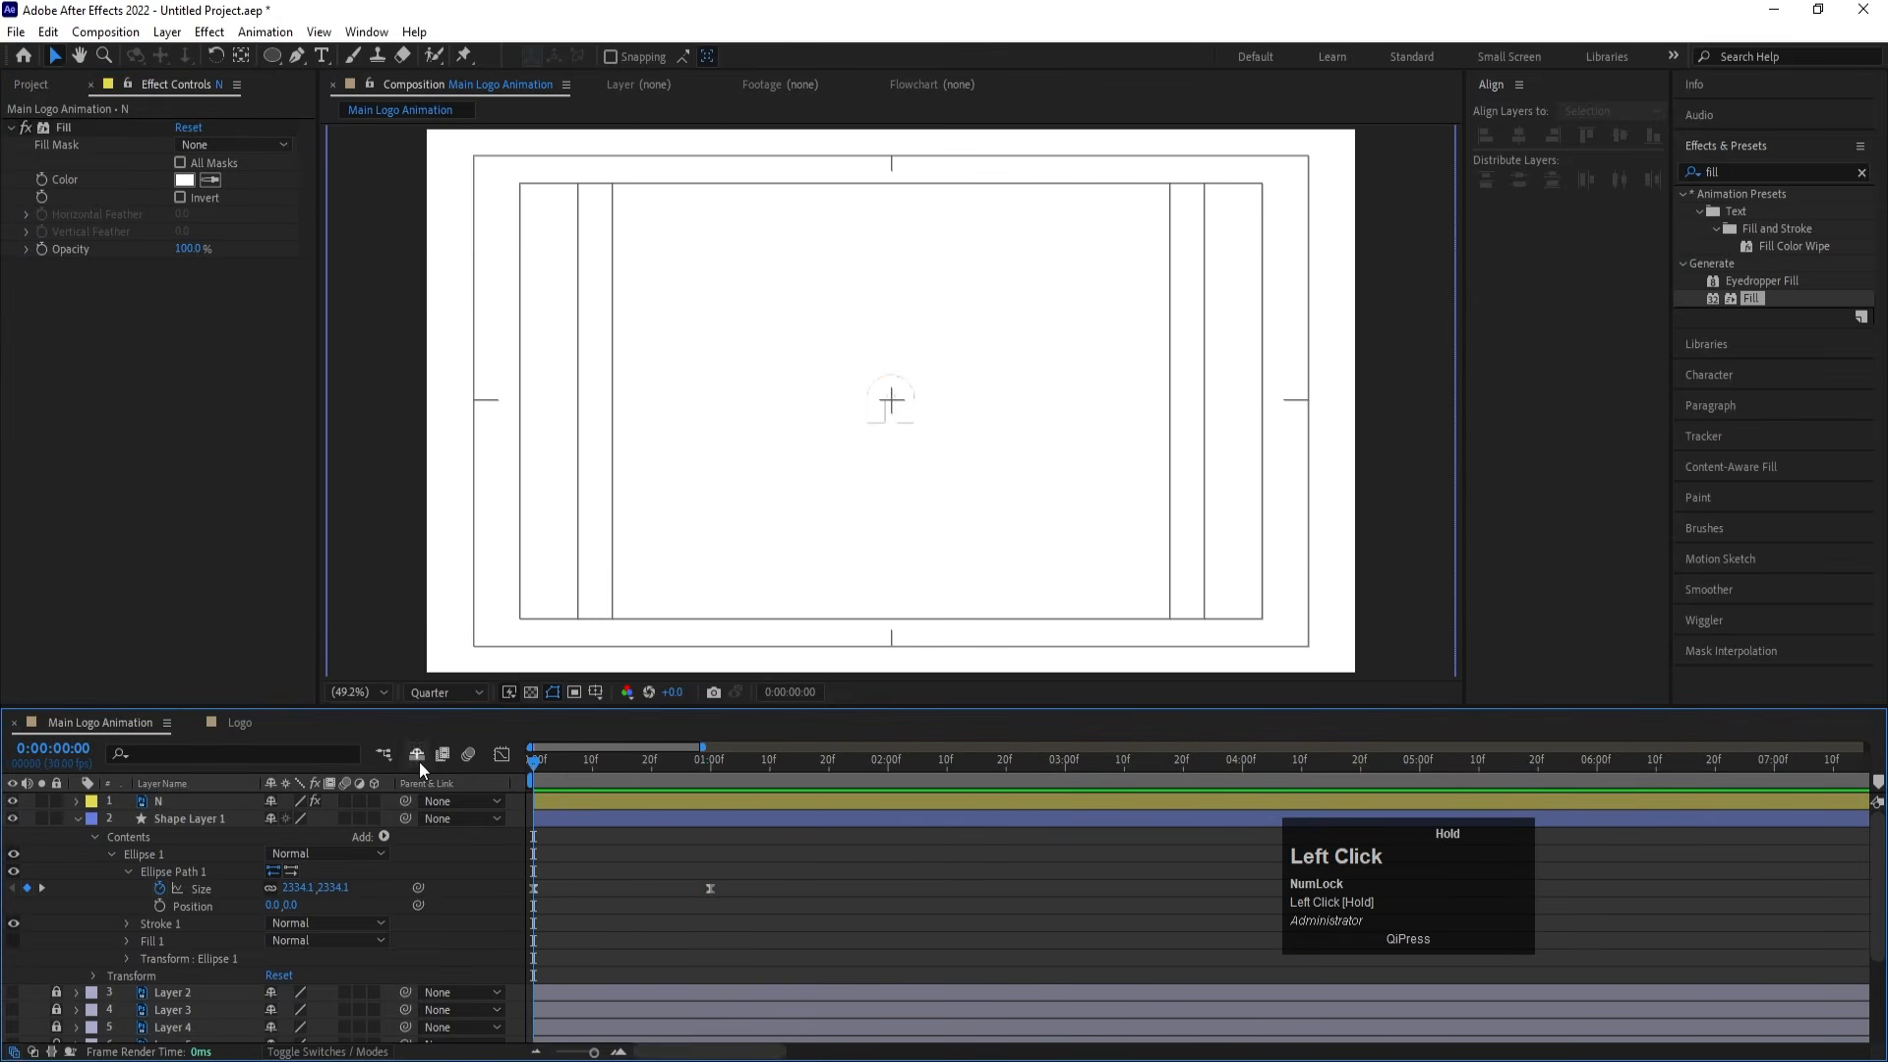
Duplicate Shape Layer 1 and remove the copy's Size keyframes while at 0:00:01:00
click(76, 818)
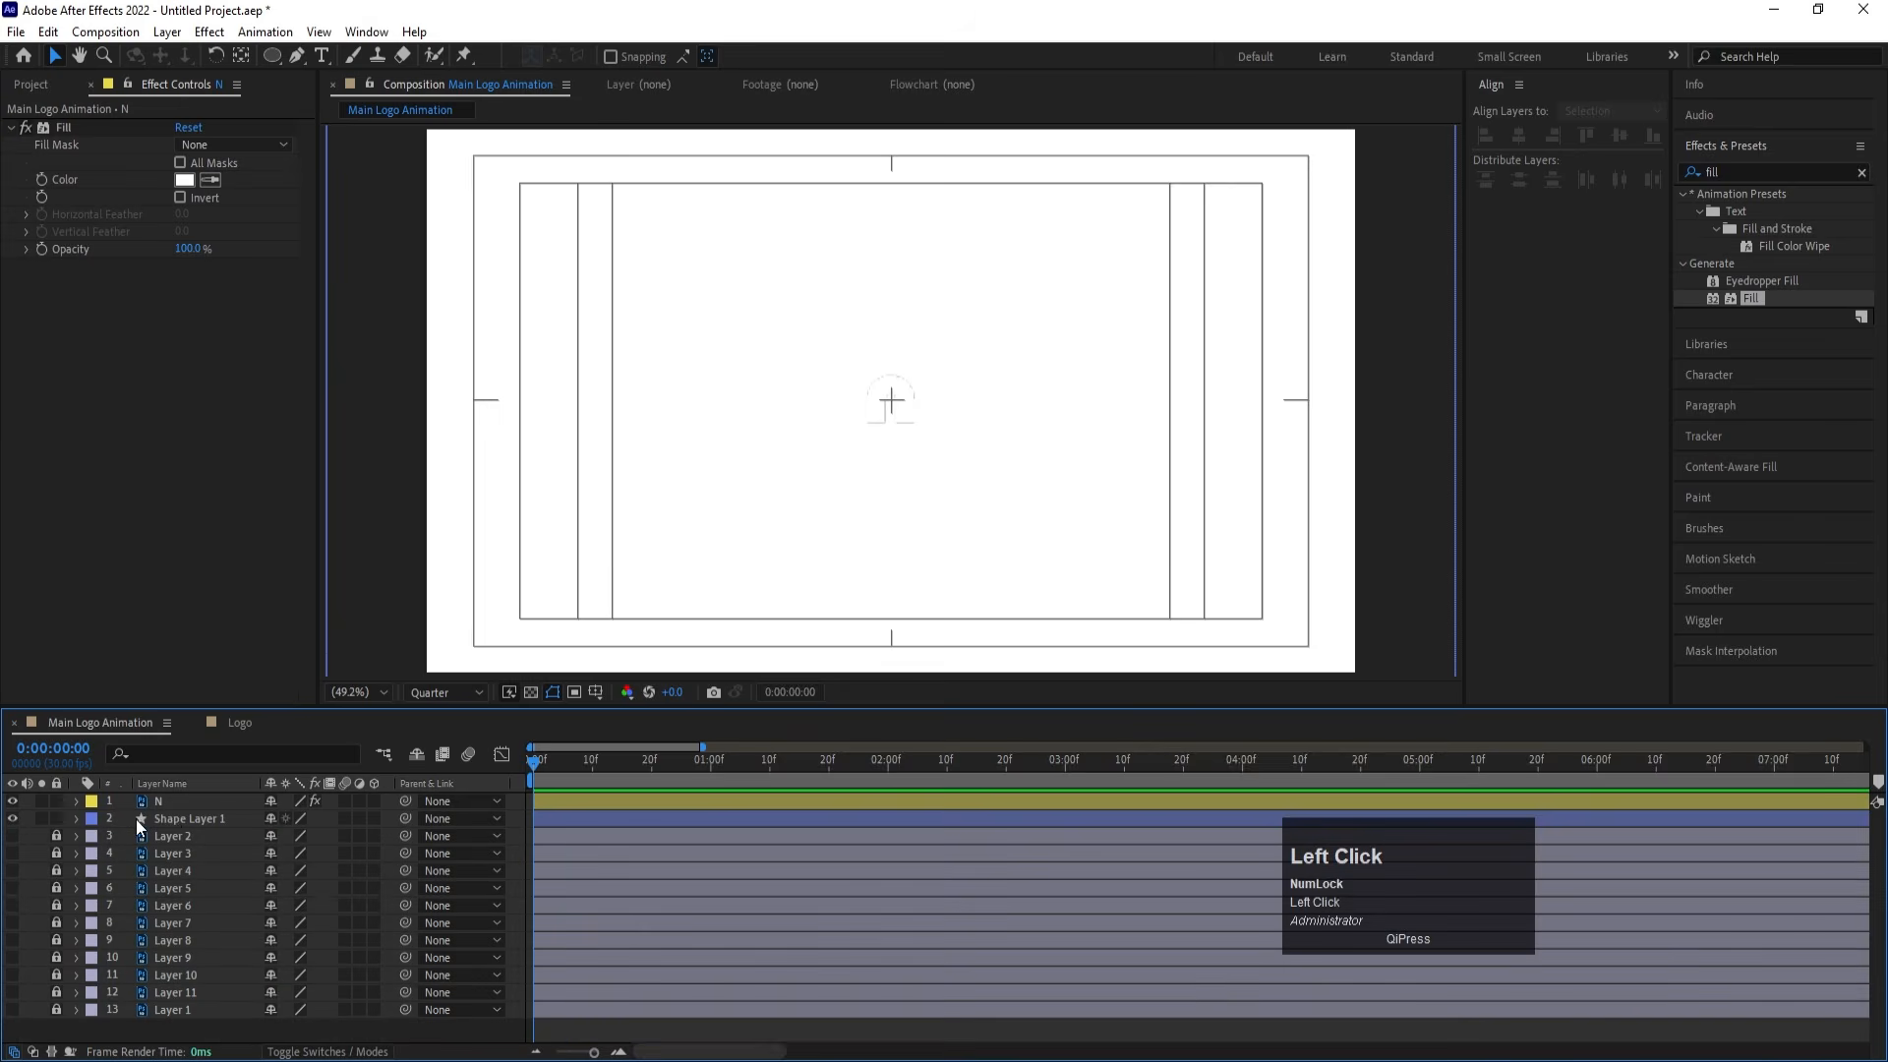
click(169, 816)
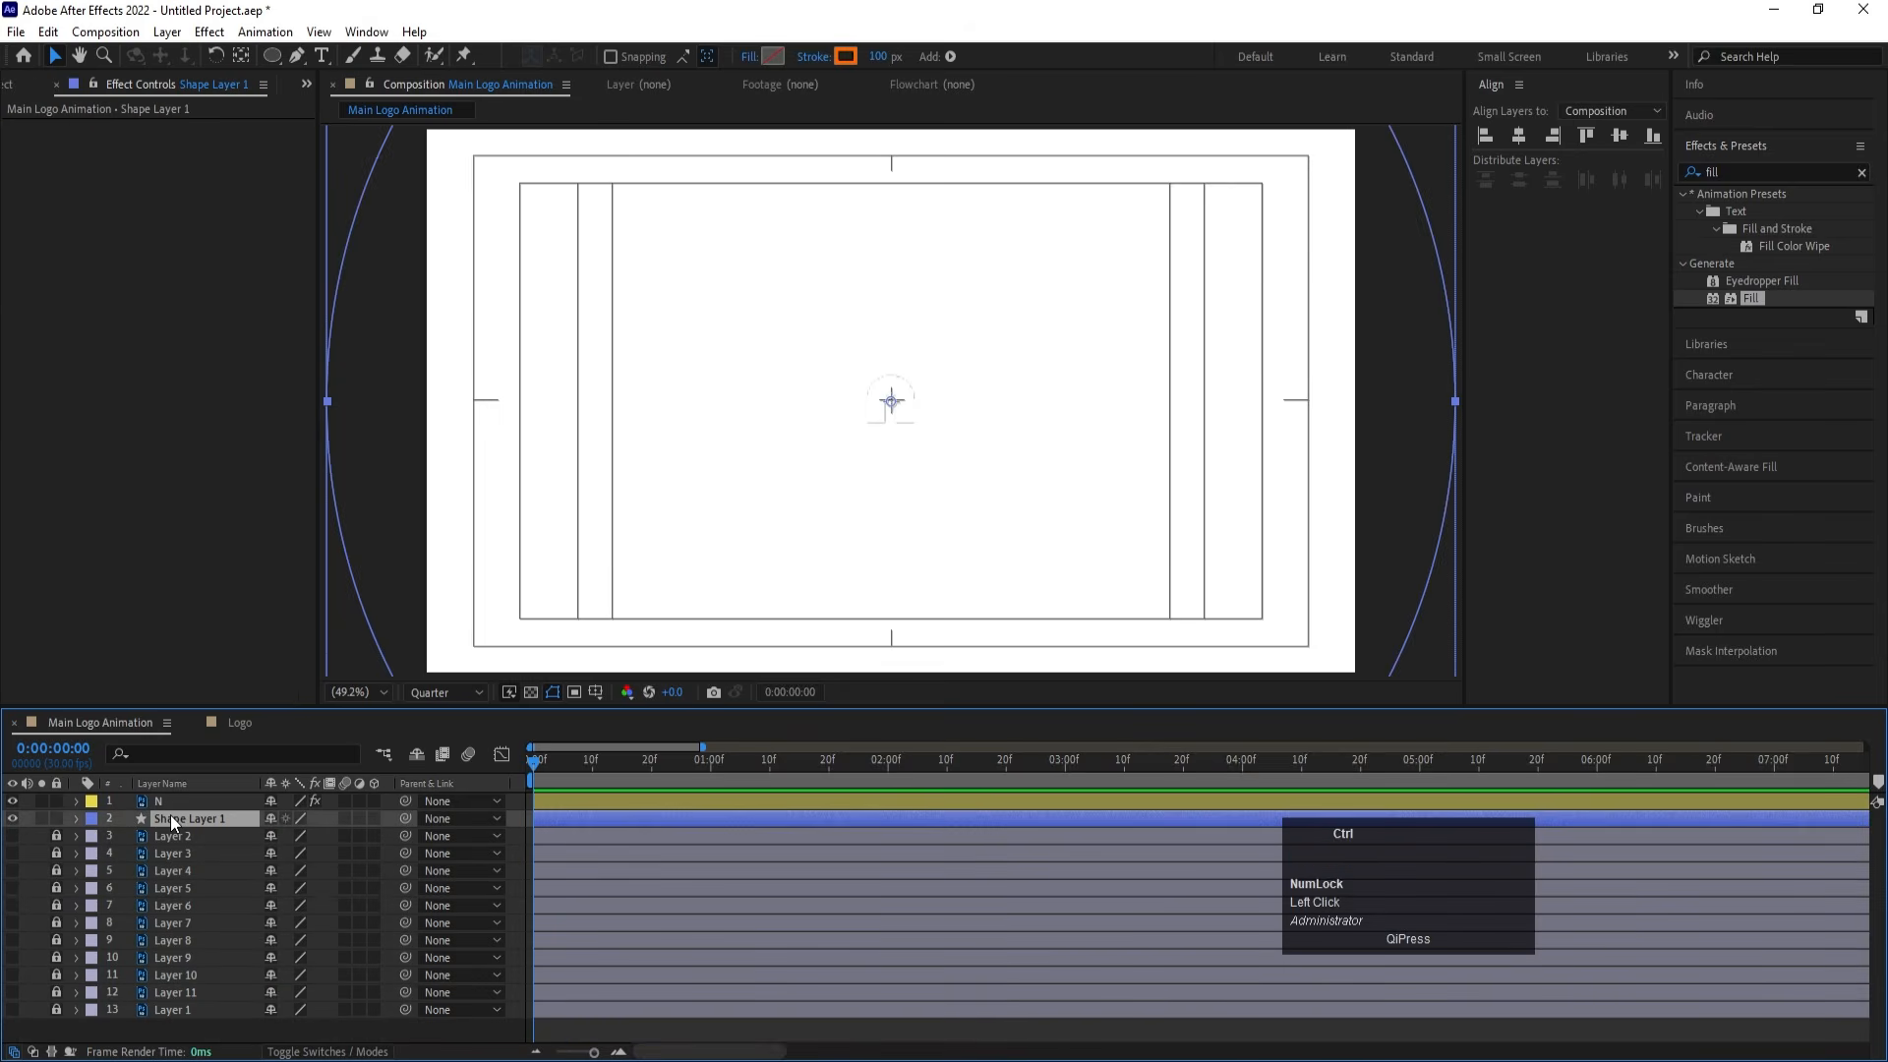
key(ctrl+d)
key(u)
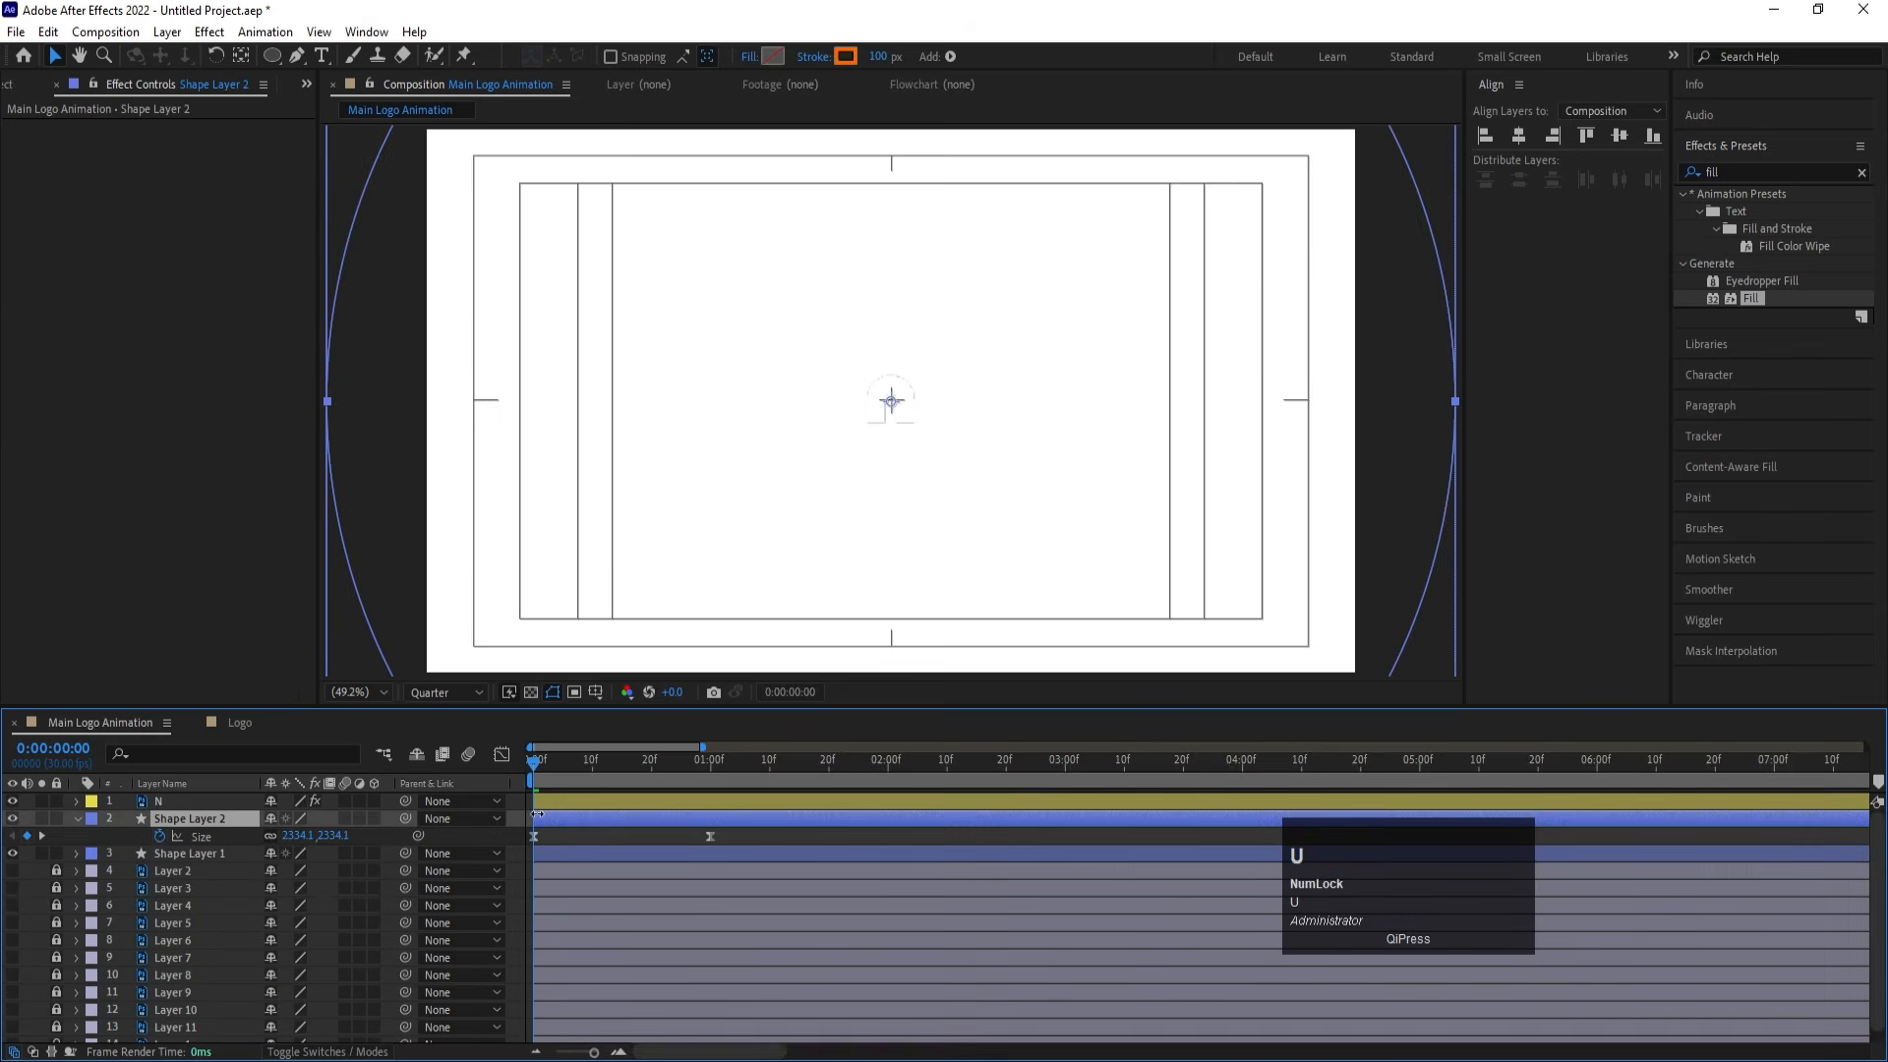
click(706, 771)
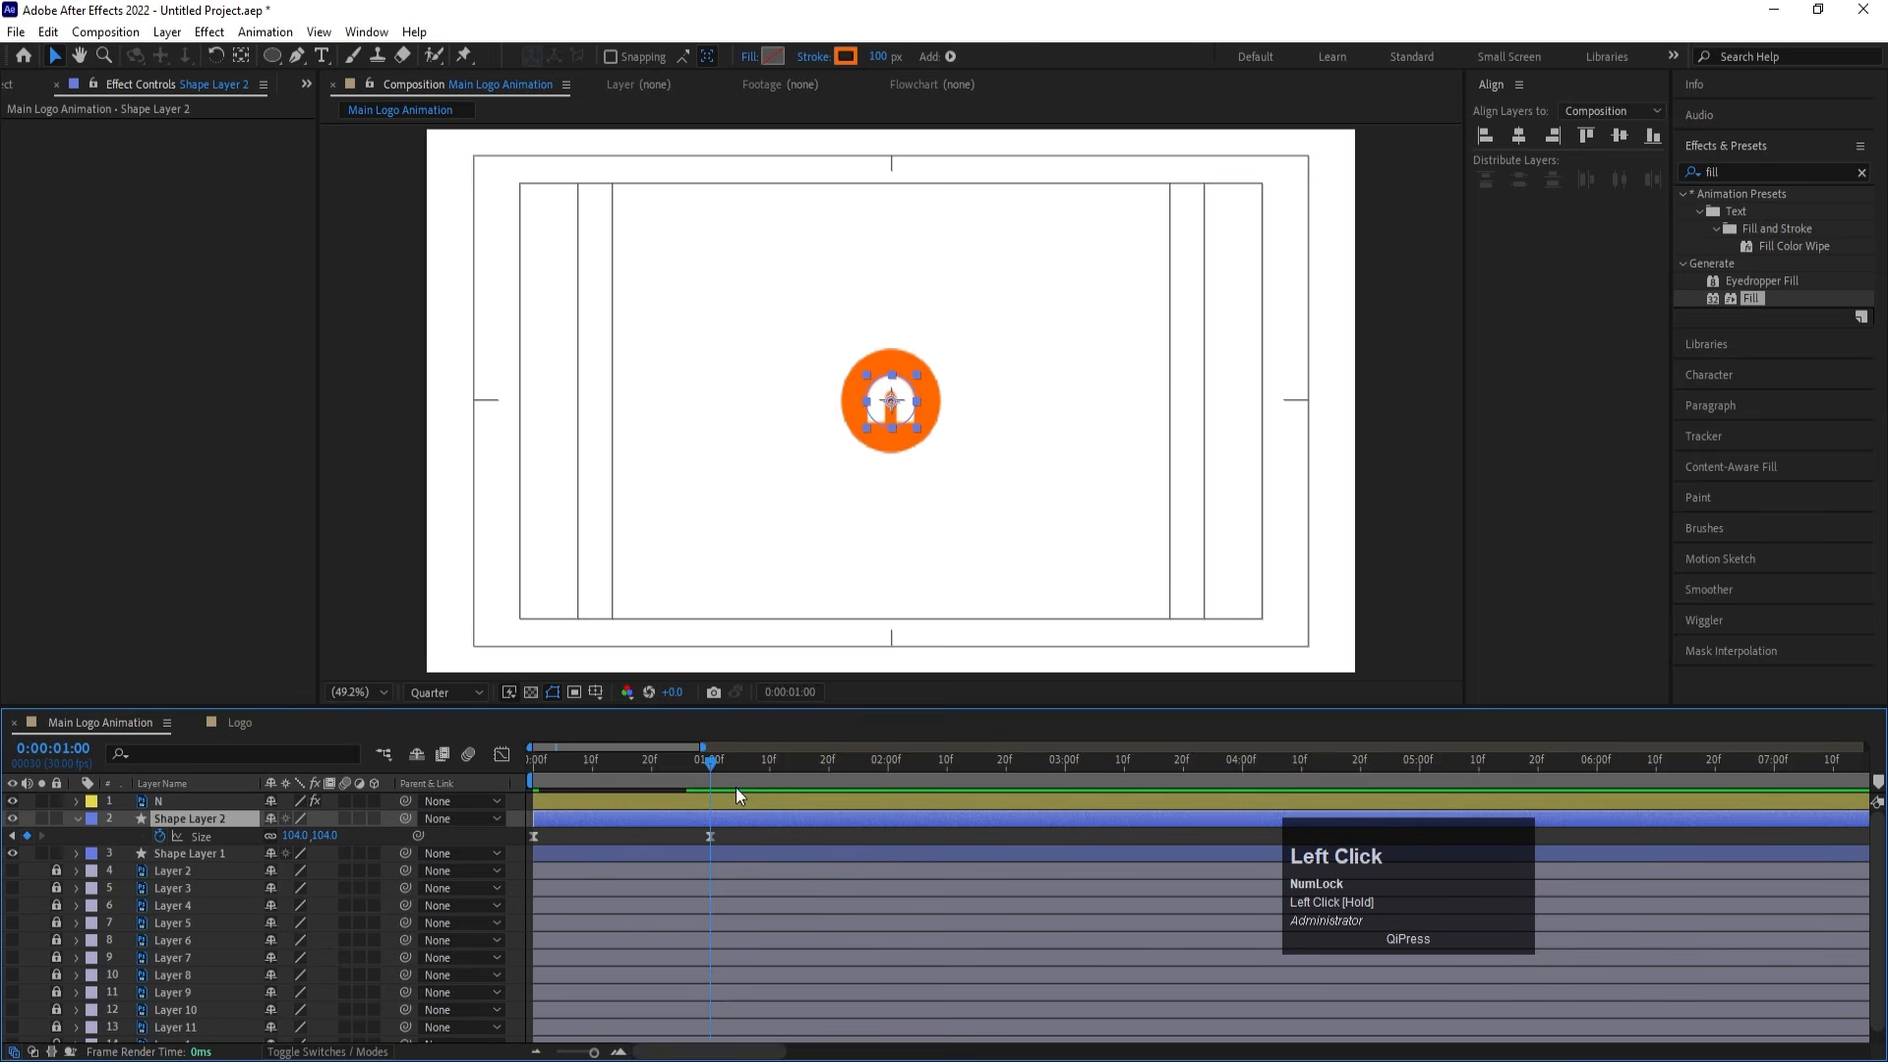
click(198, 835)
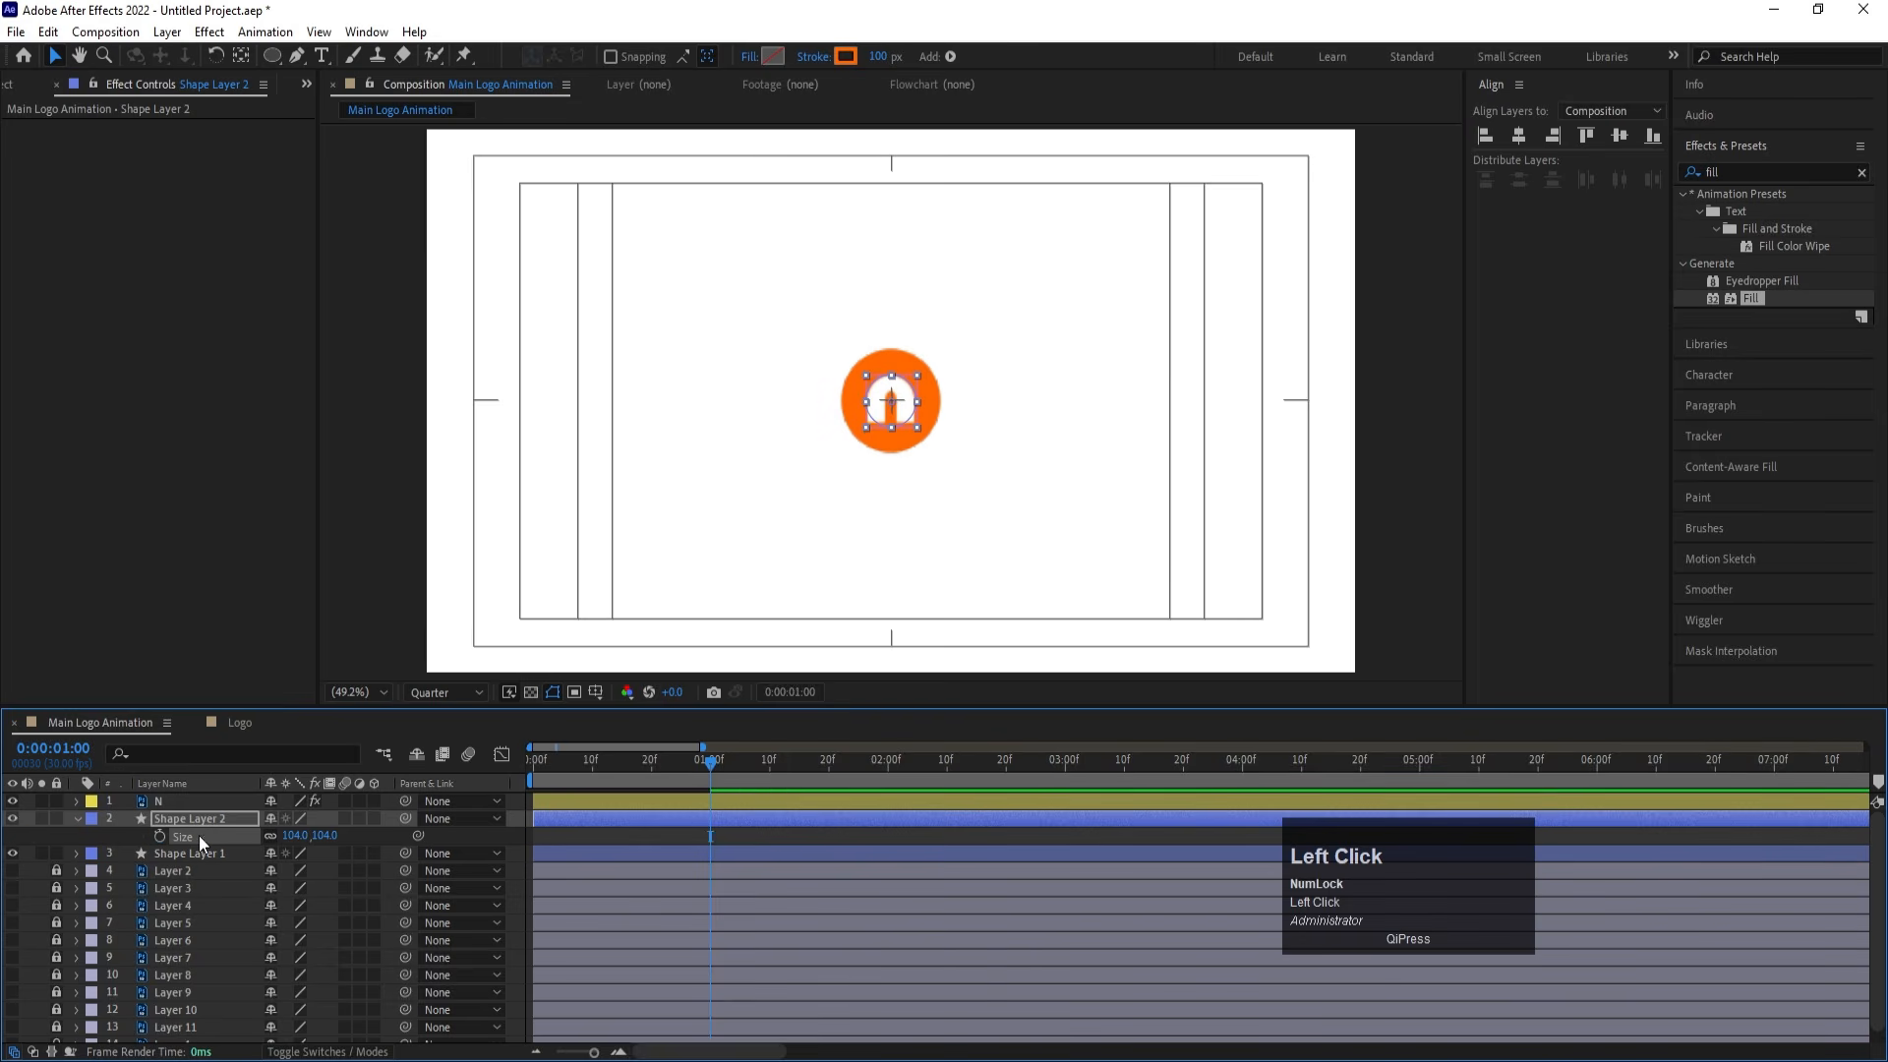
Turn Shape Layer 2 into a thin ring with a 2 px stroke and a Size of 393.0, 393.0
click(877, 56)
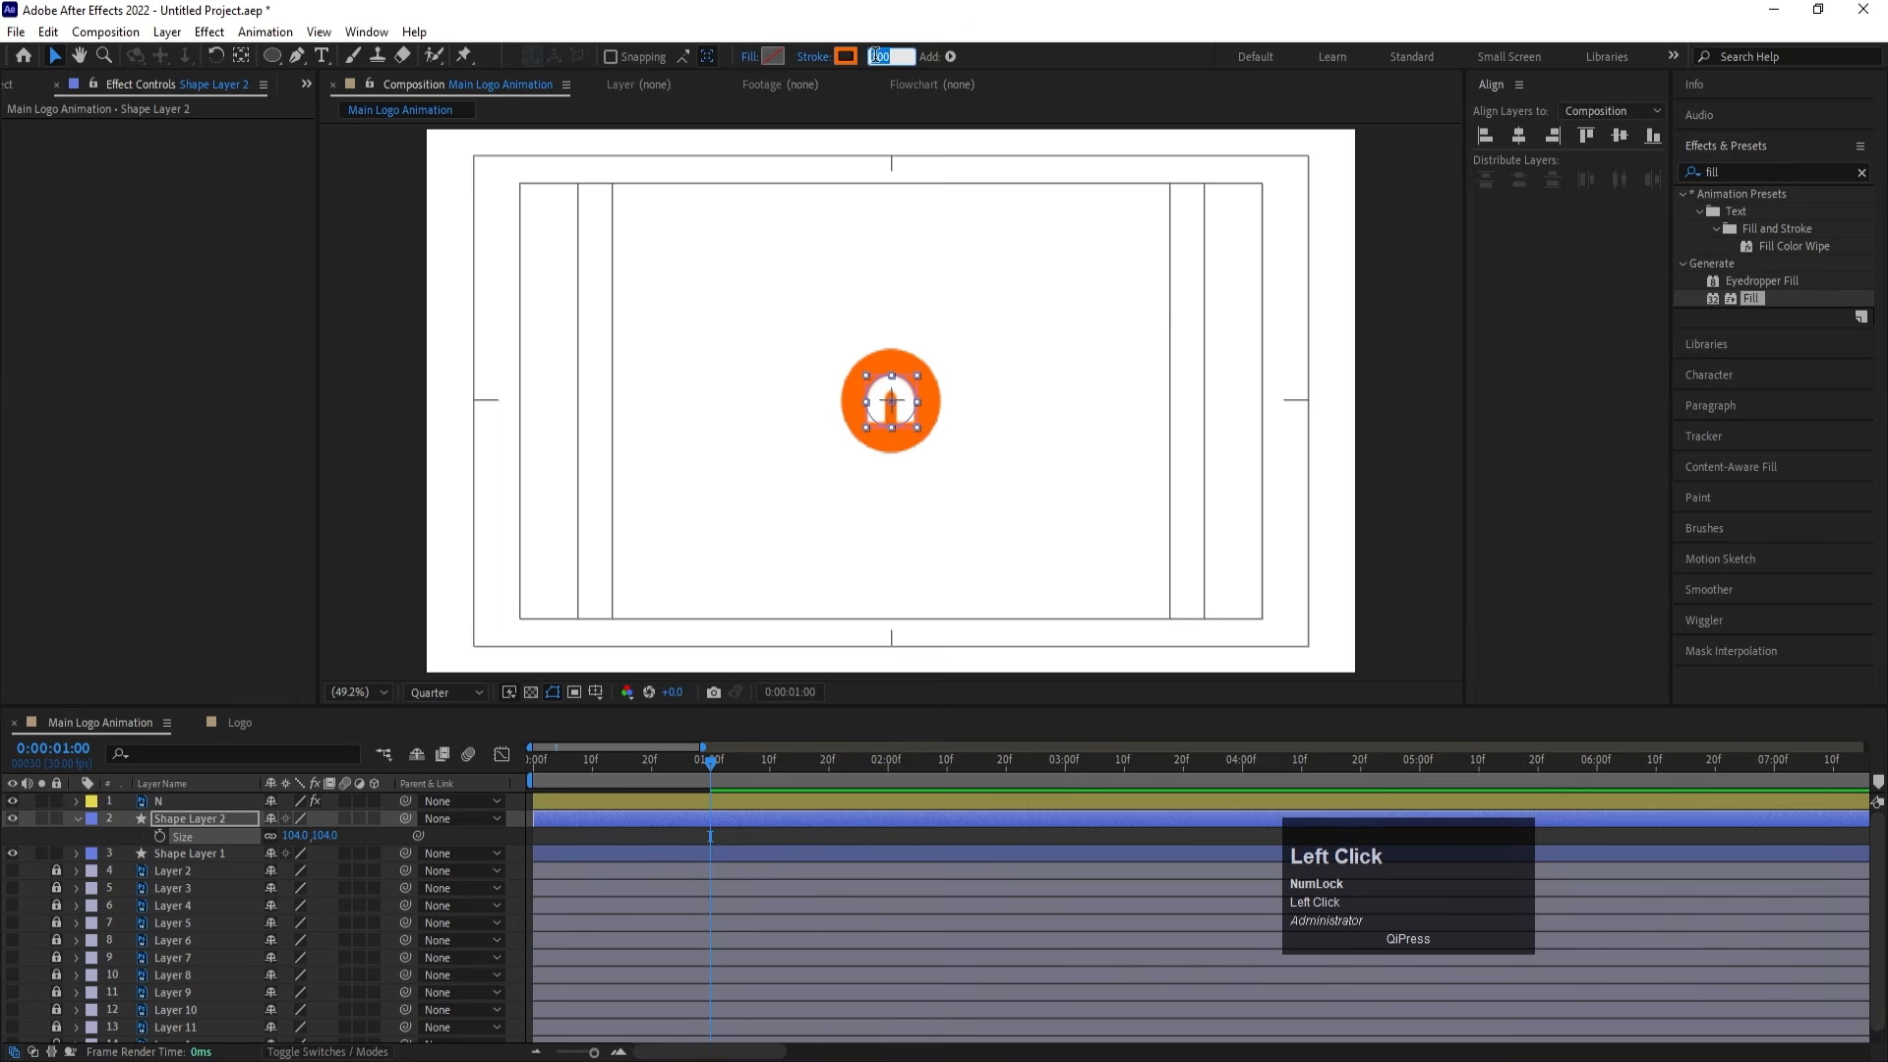
text(2)
key(Return)
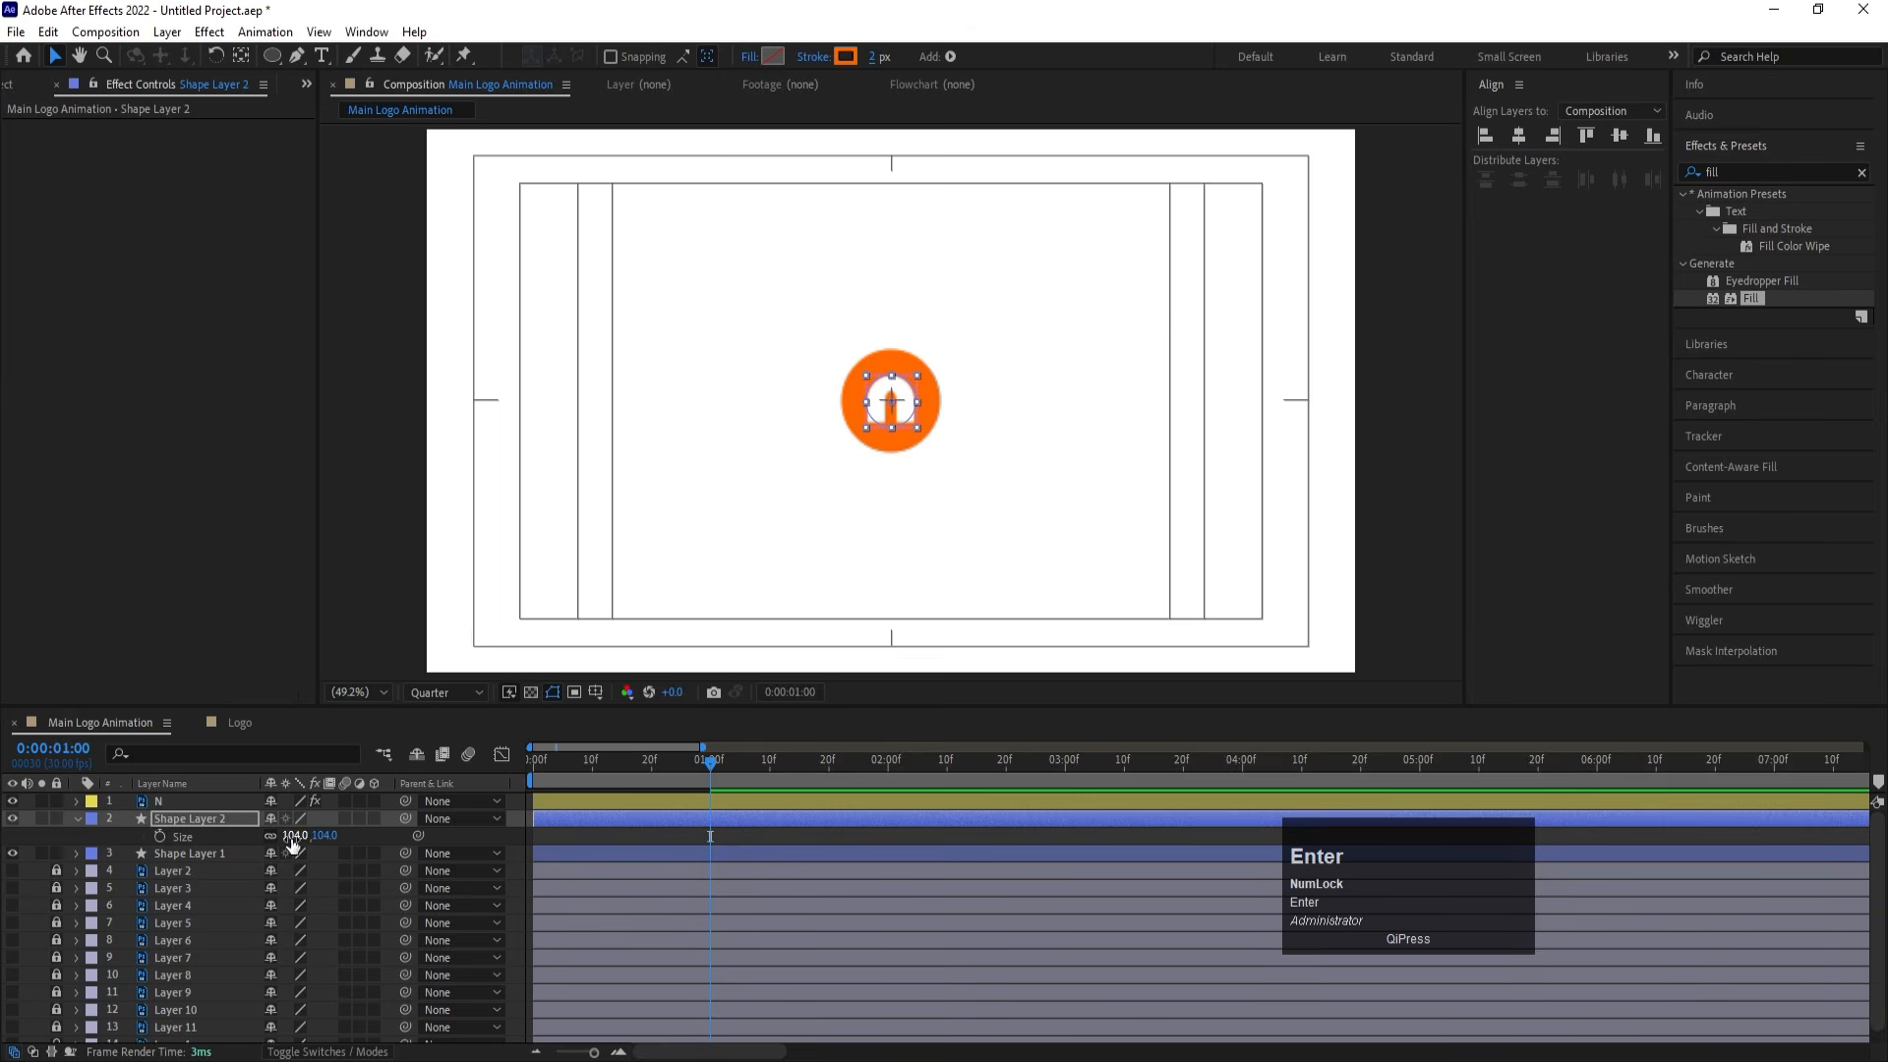
drag(292, 838, 519, 757)
click(676, 828)
Duplicate the thin ring, then enlarge Shape Layer 2 to 897.0, 897.0 with a 1 px stroke
click(218, 818)
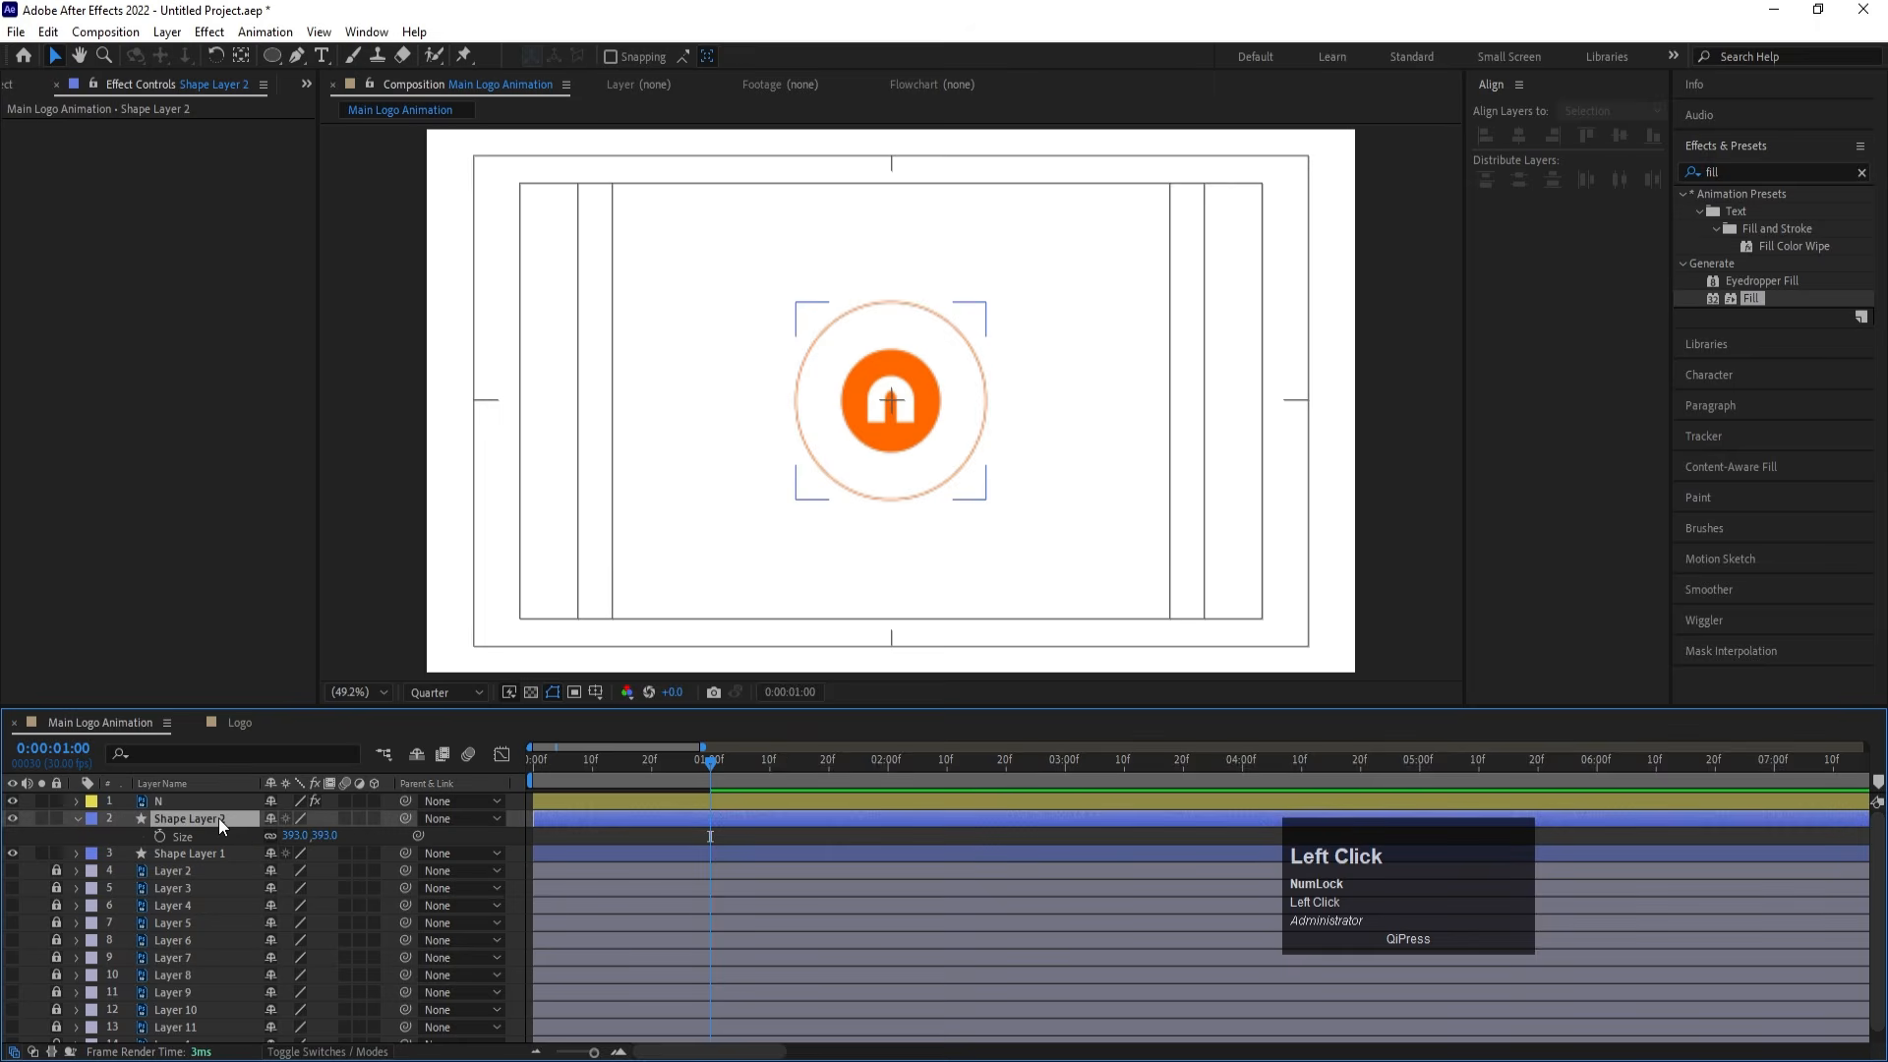
key(ctrl+d)
click(220, 834)
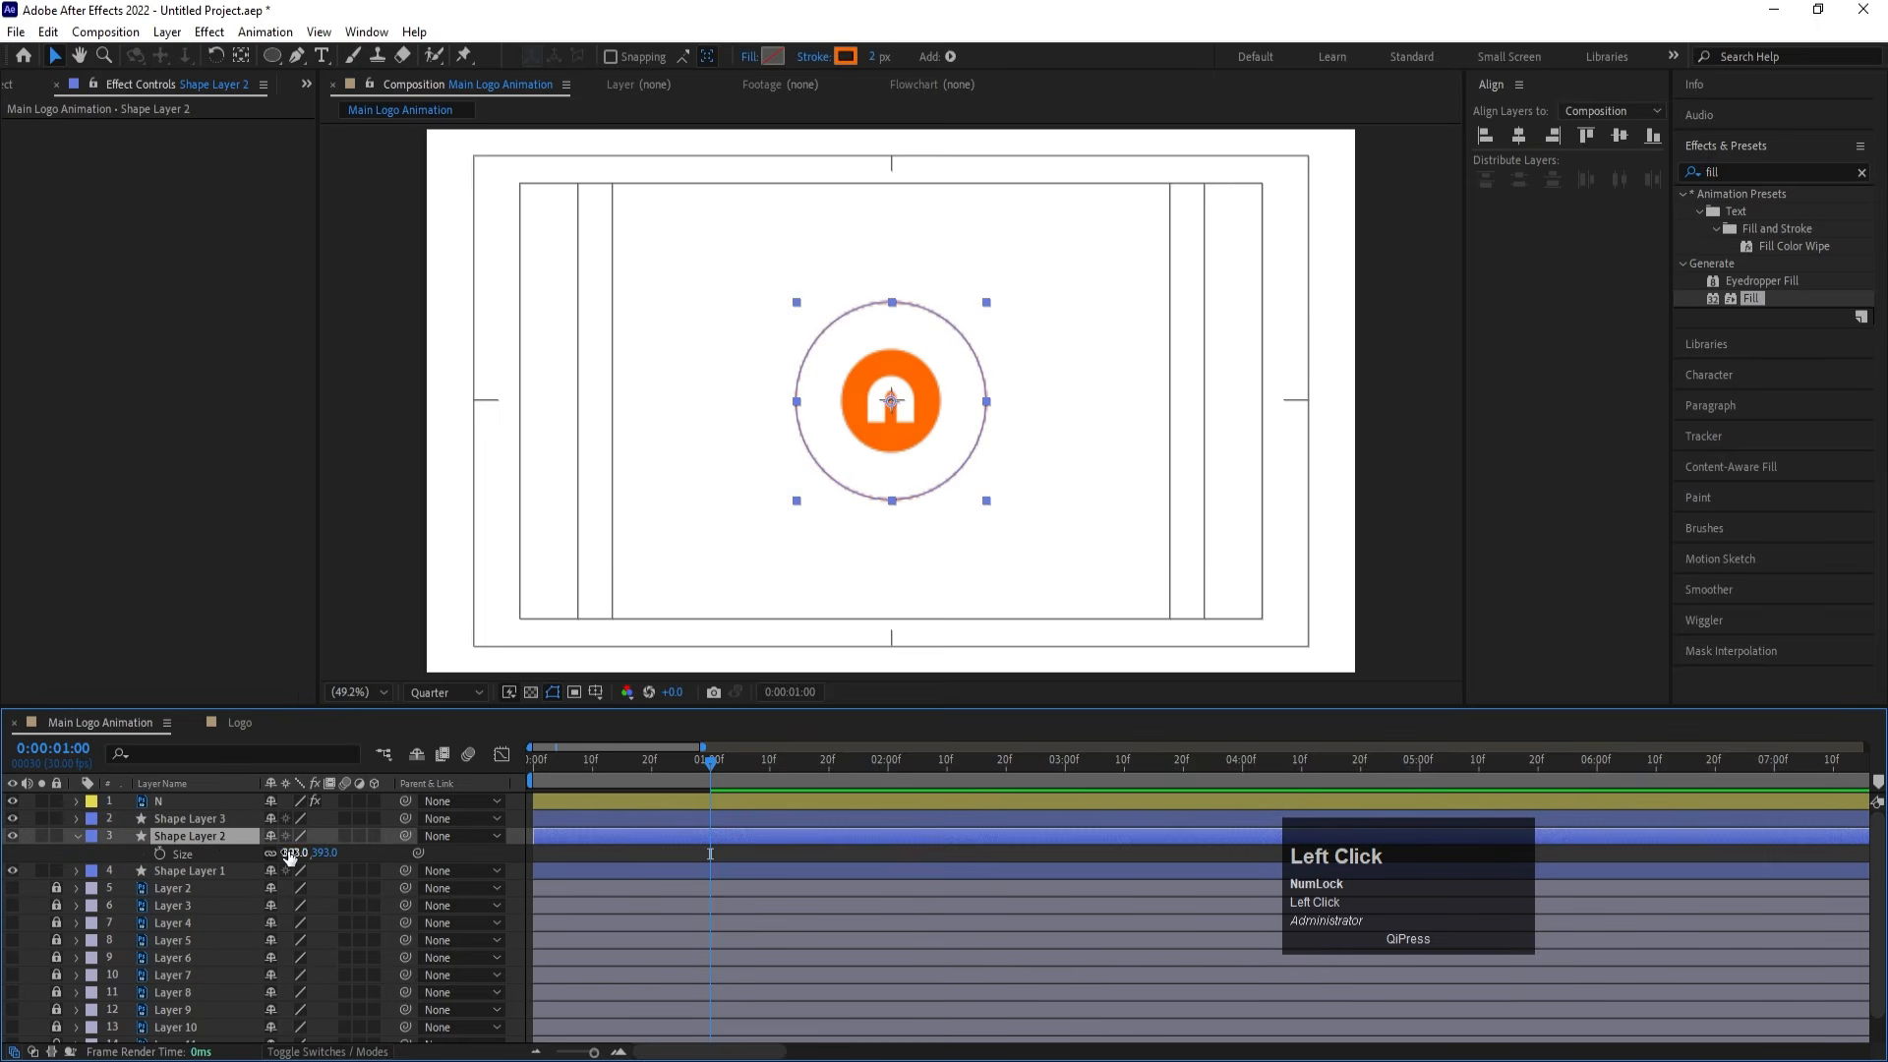
drag(291, 853, 583, 647)
click(874, 57)
text(1)
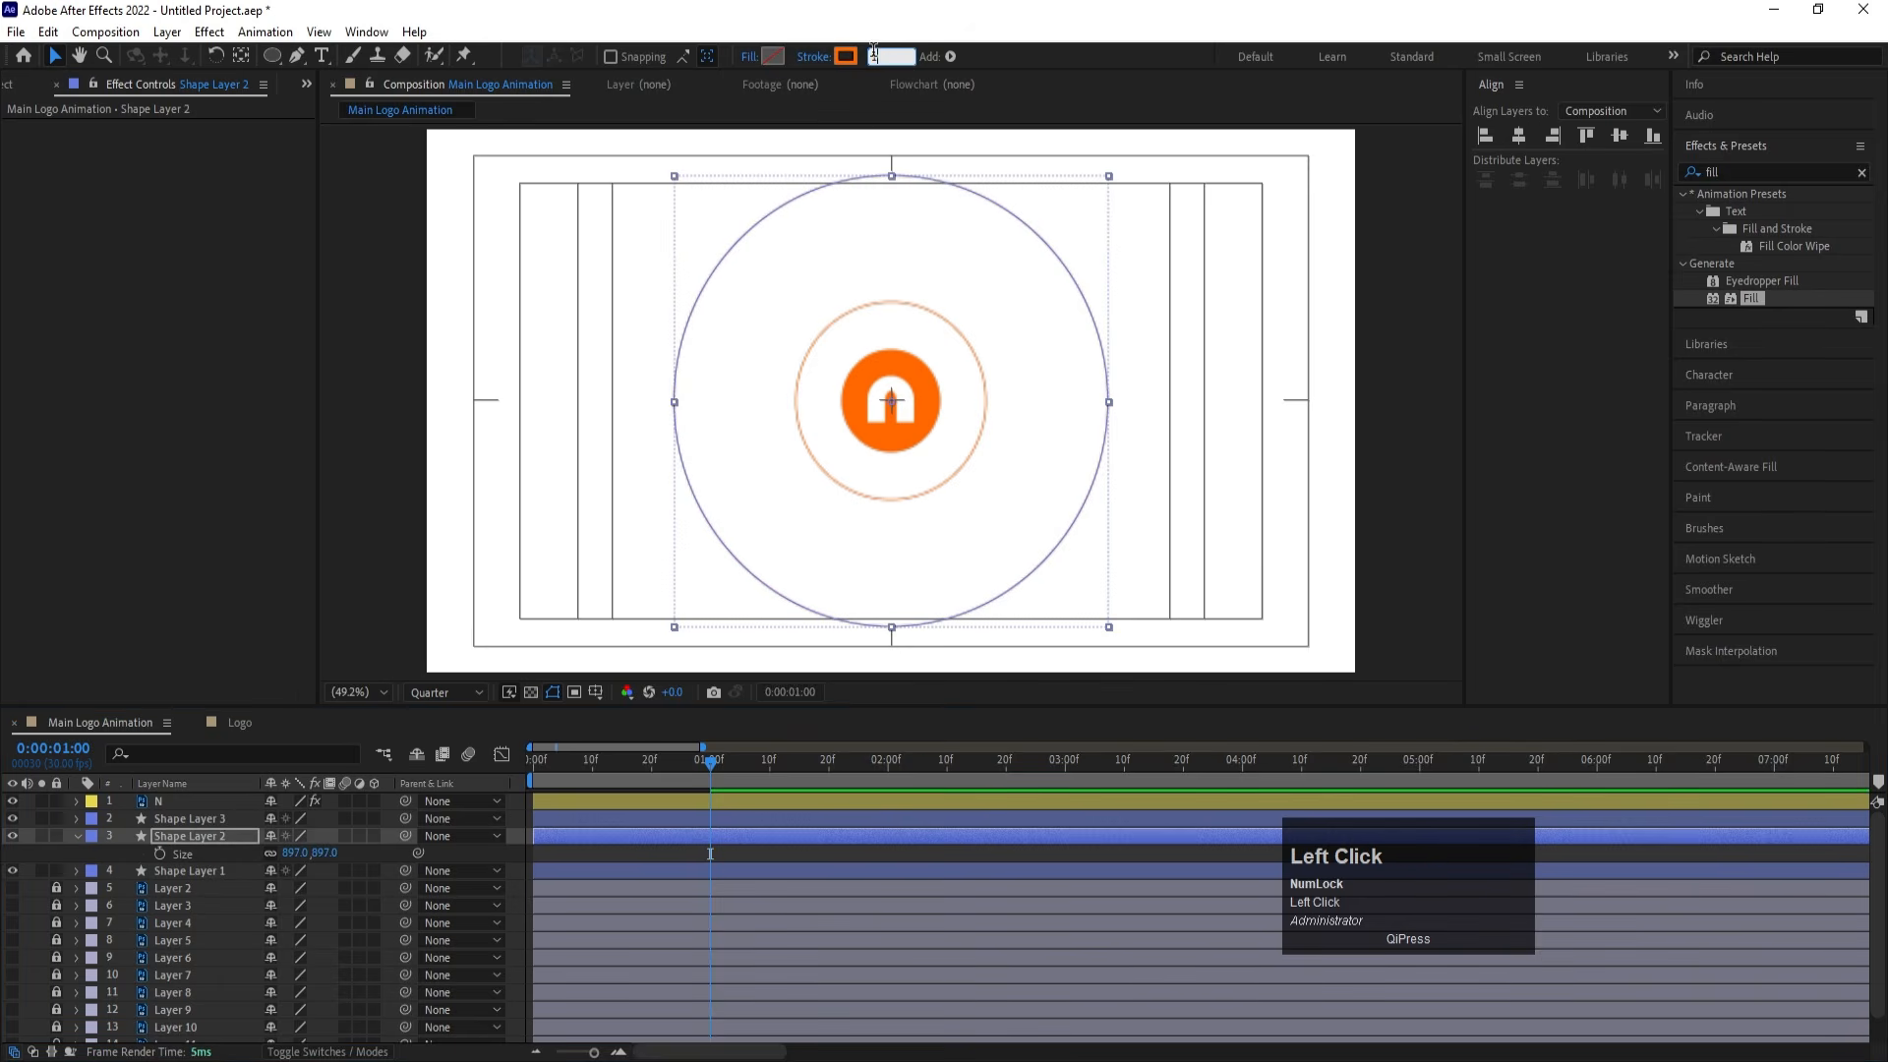
key(Return)
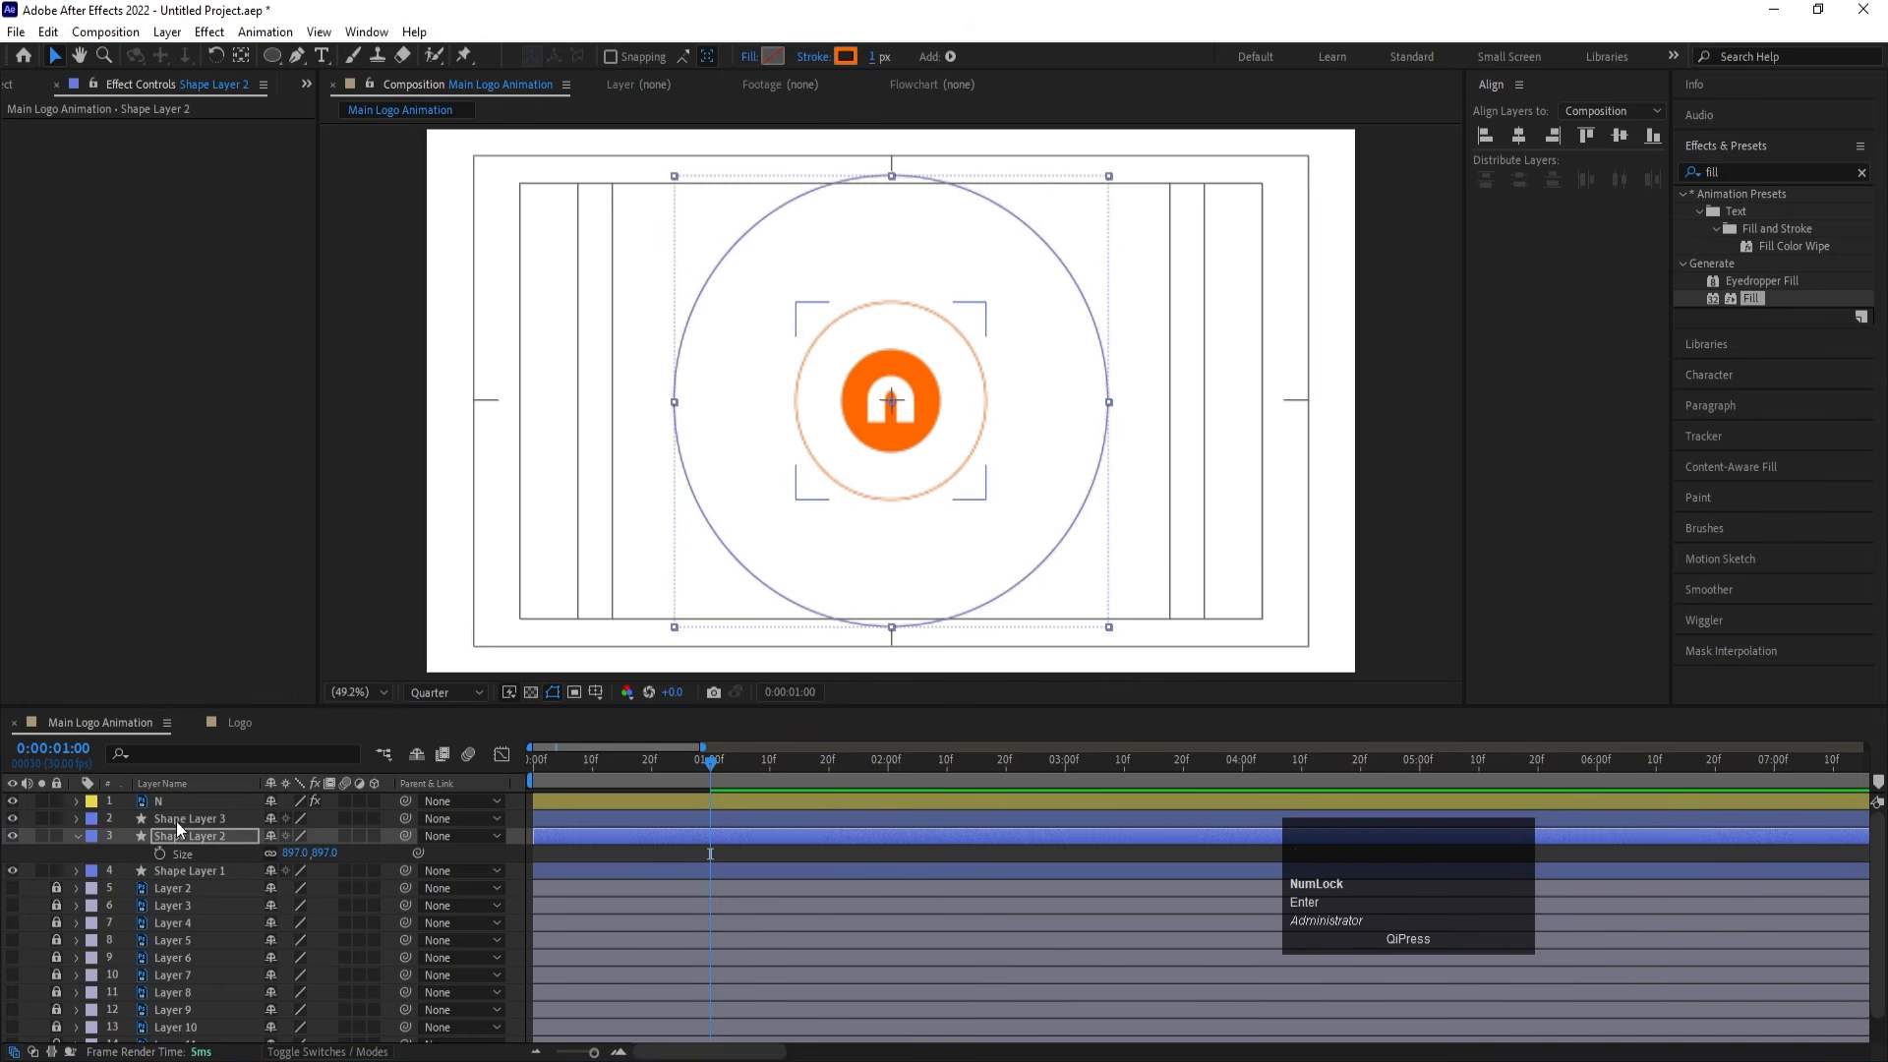
Duplicate Shape Layer 2, scale the copy to 73% and remove its stroke
click(181, 841)
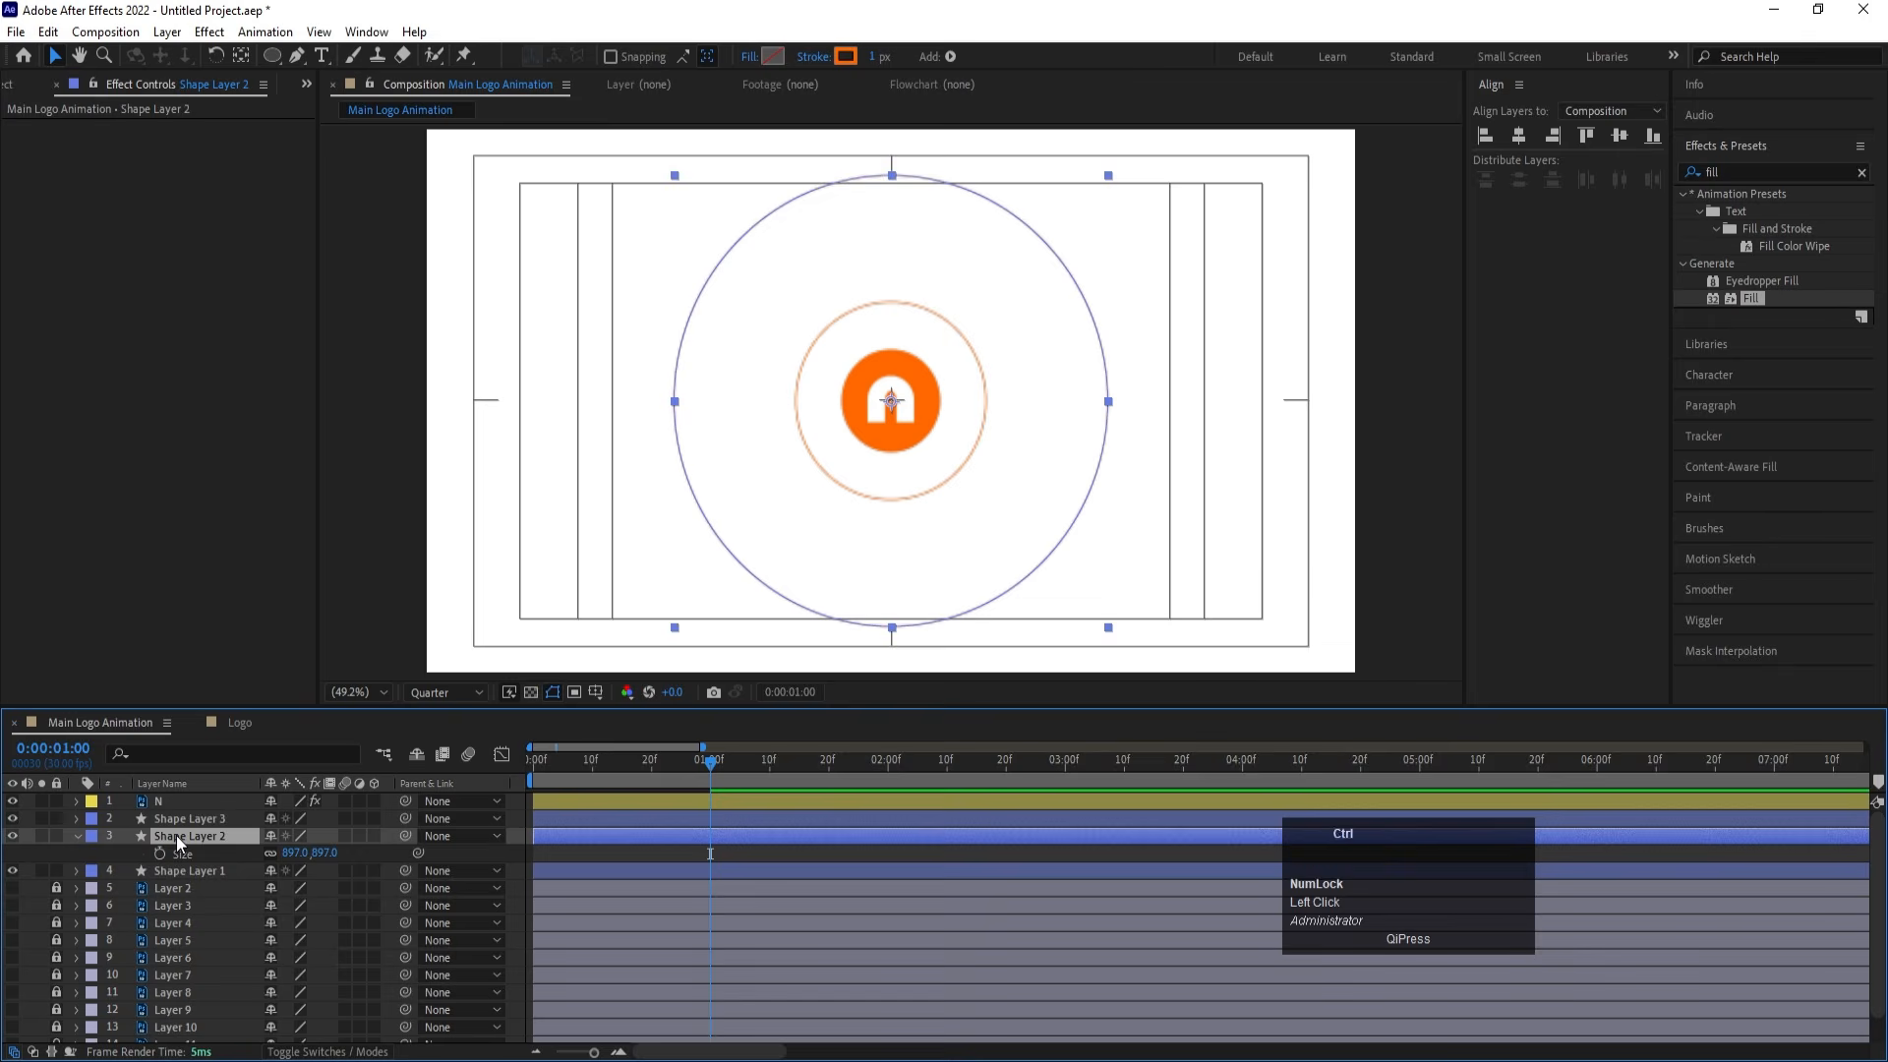
key(ctrl+d)
key(s)
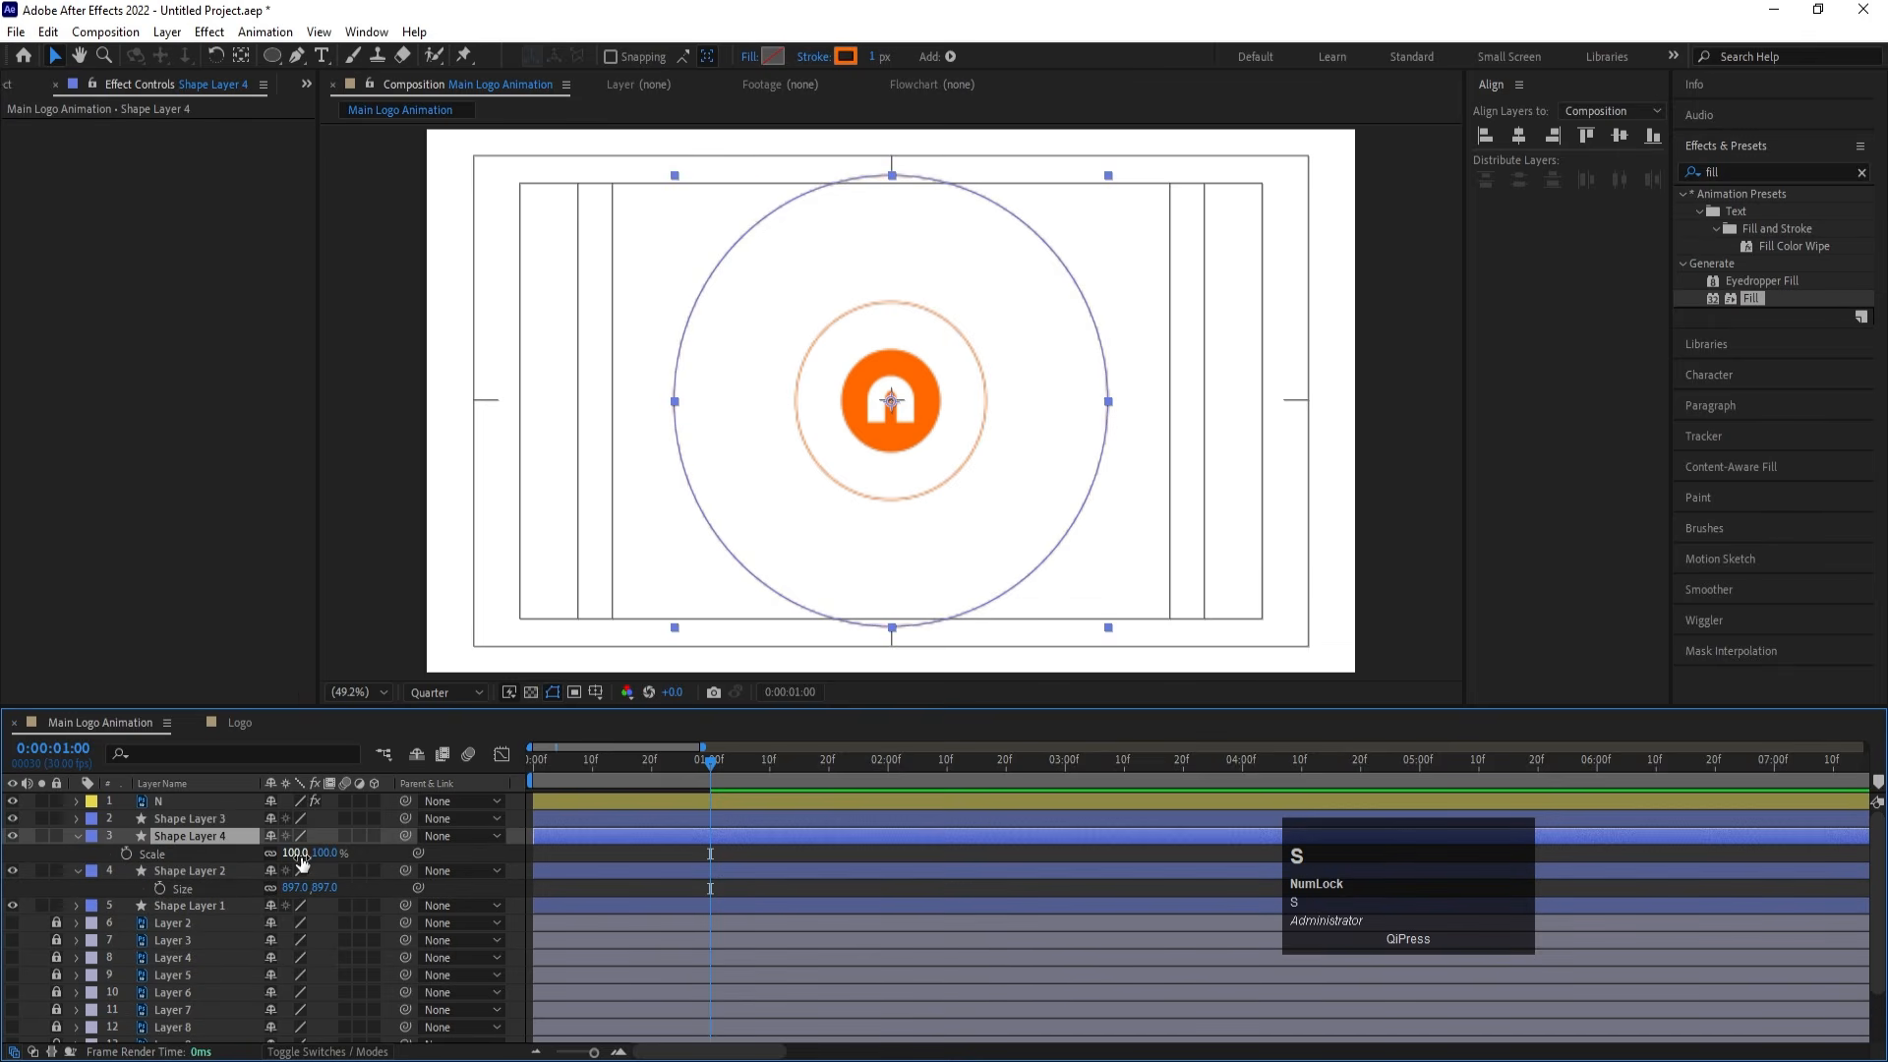
mouse_move(295, 853)
mouse_down()
mouse_move(263, 854)
mouse_move(284, 855)
mouse_up()
click(815, 56)
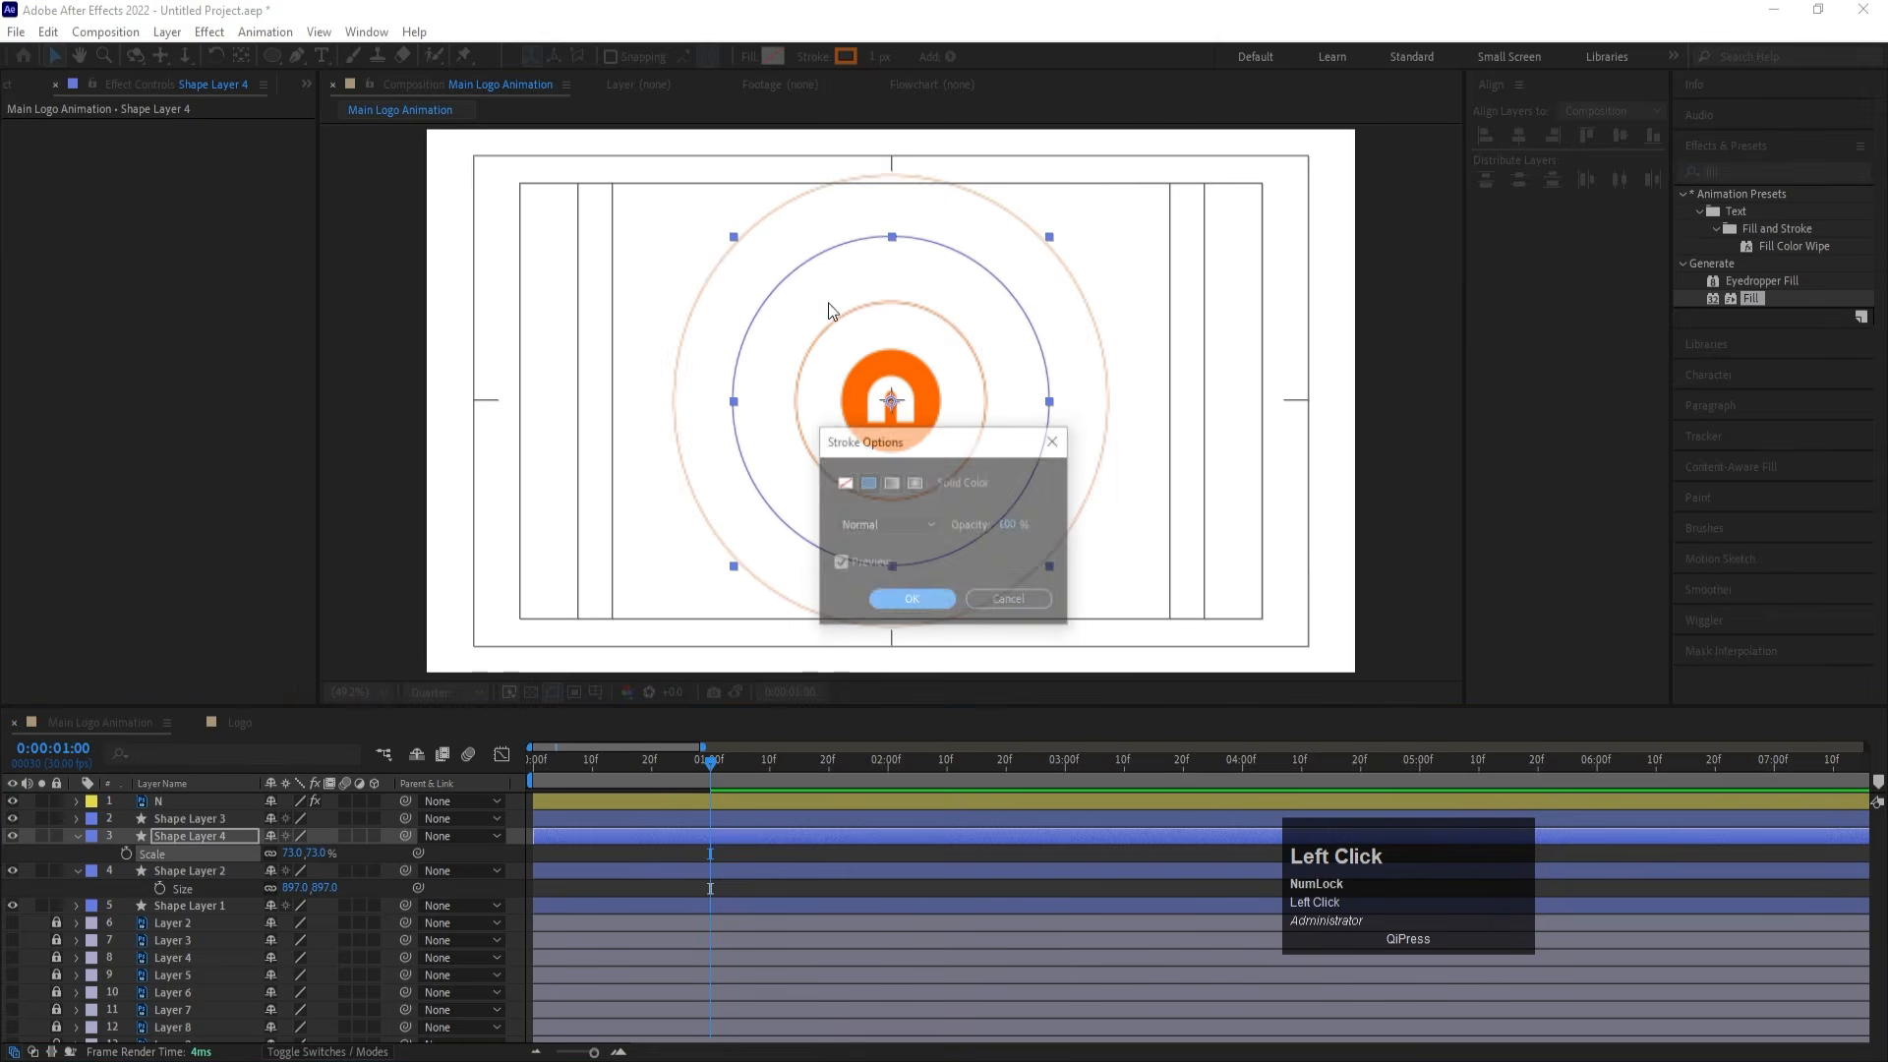
click(843, 482)
click(894, 601)
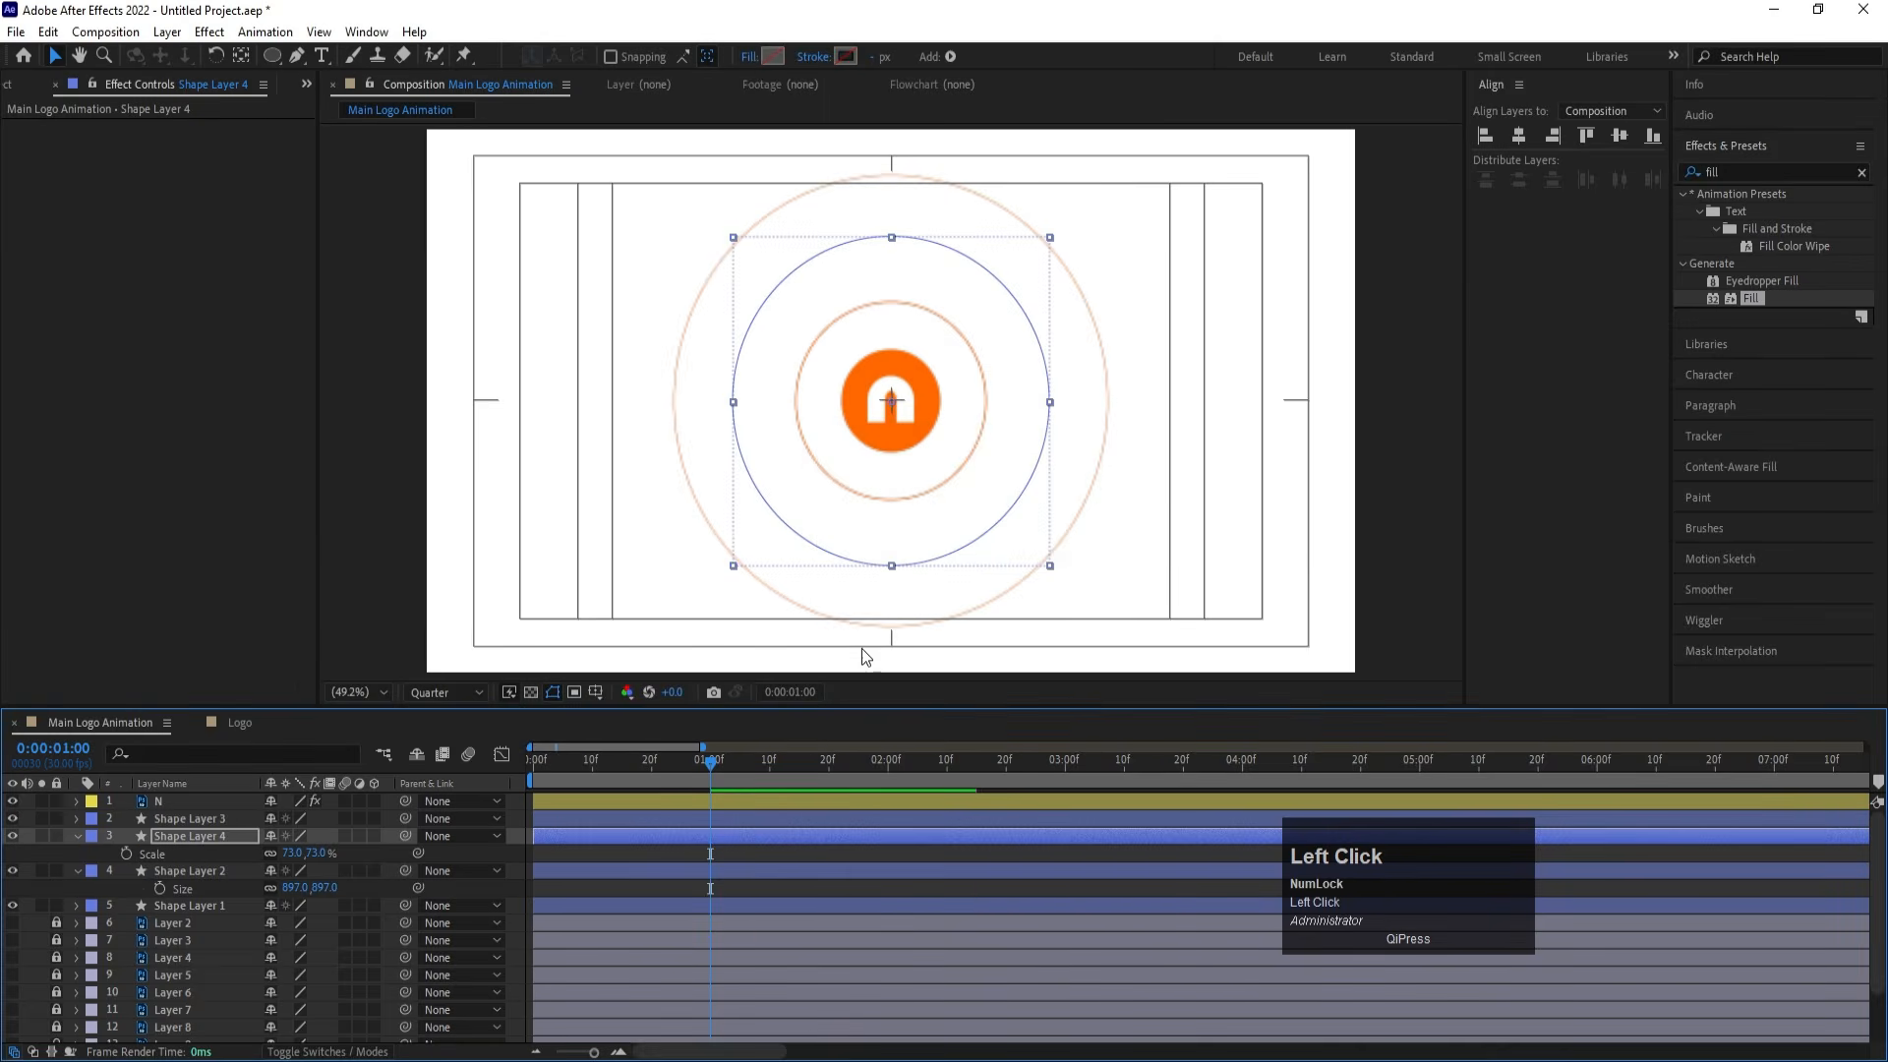
click(767, 56)
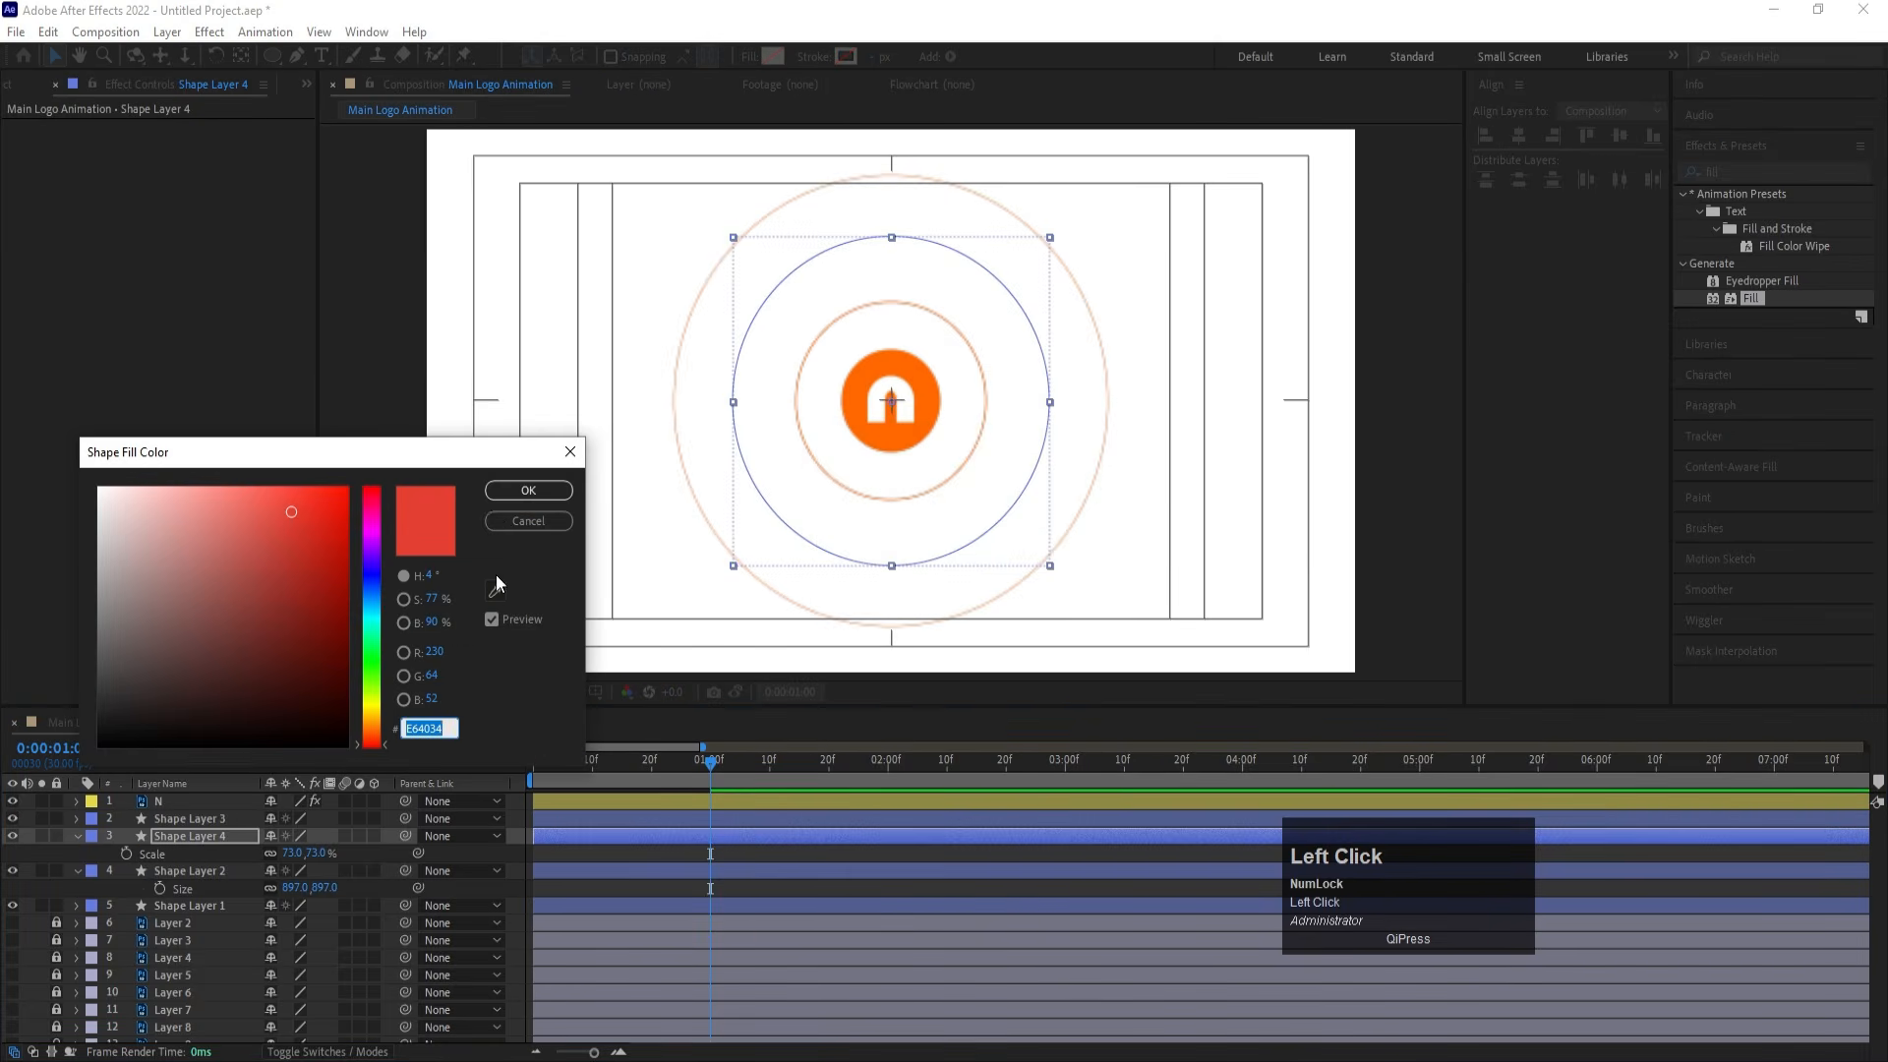
click(493, 588)
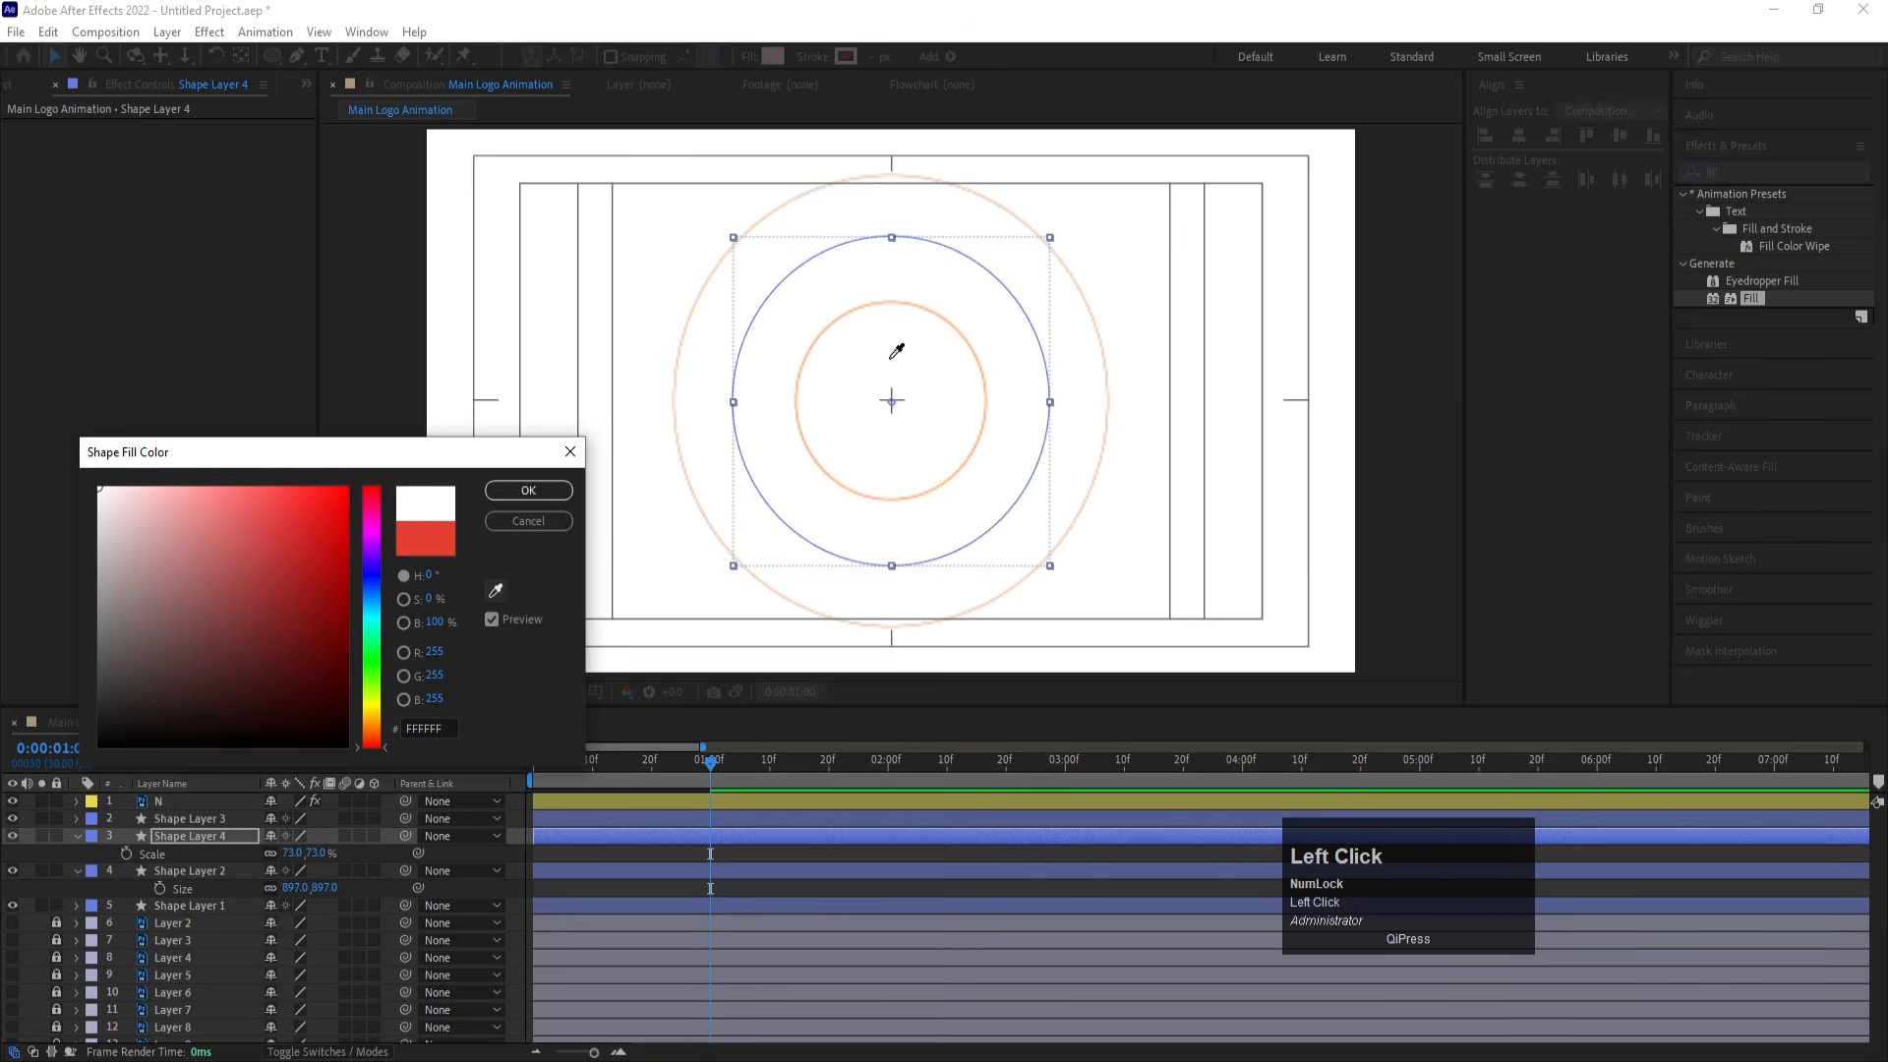
click(893, 360)
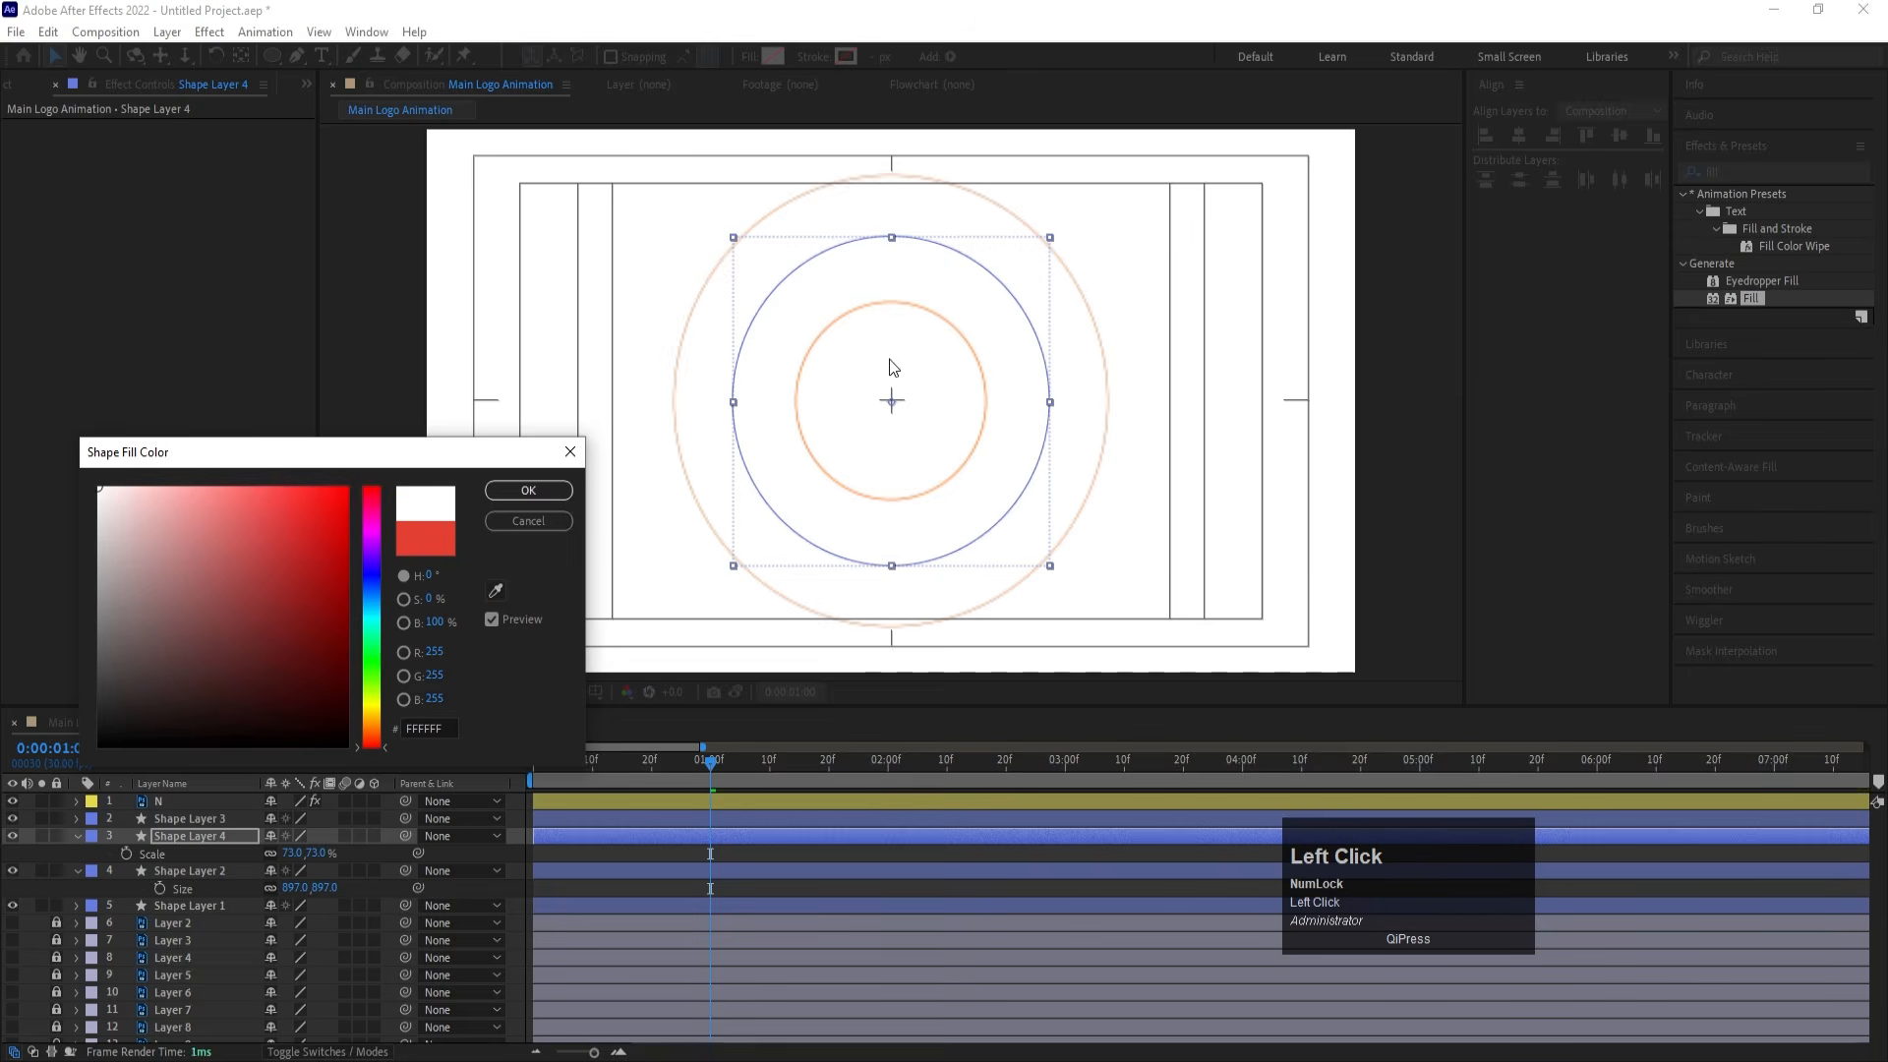
click(521, 524)
Fill Shape Layer 4 with FF6700, taken from the stroke color of Shape Layer 3
click(187, 818)
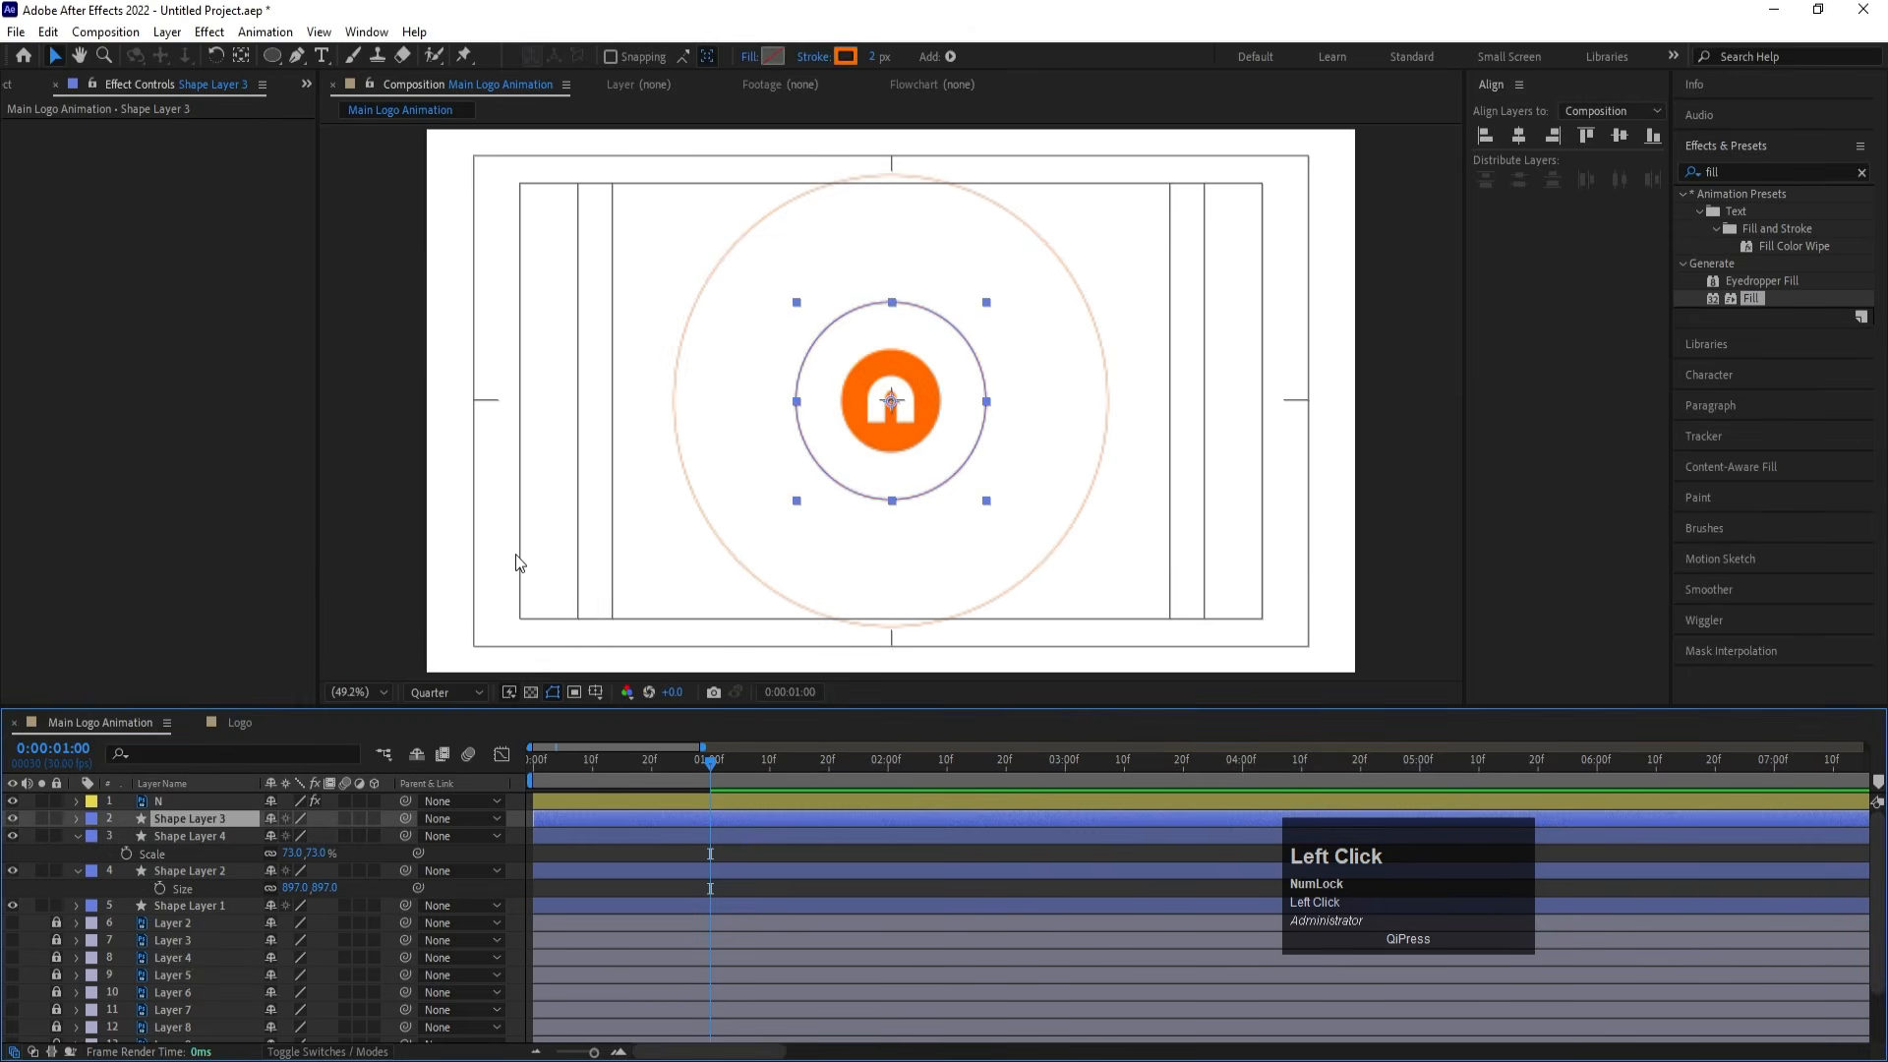
click(845, 56)
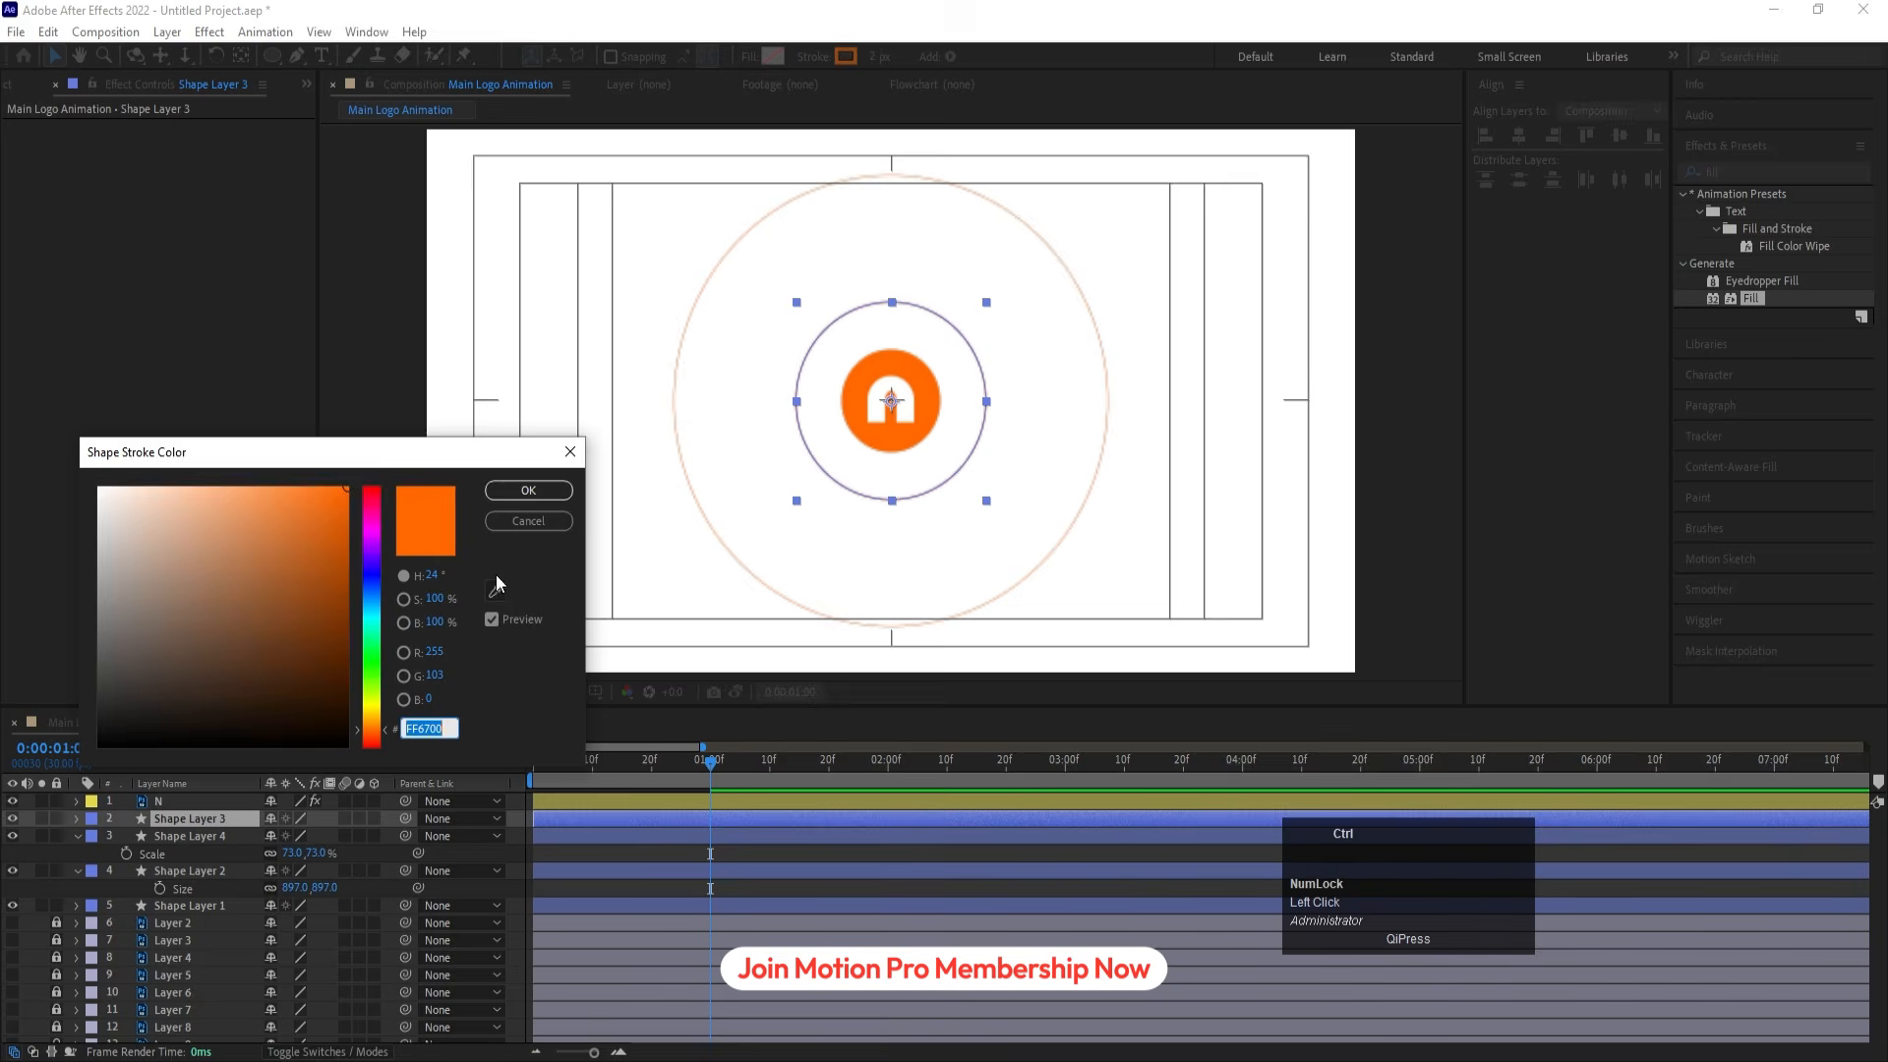
click(514, 522)
click(172, 836)
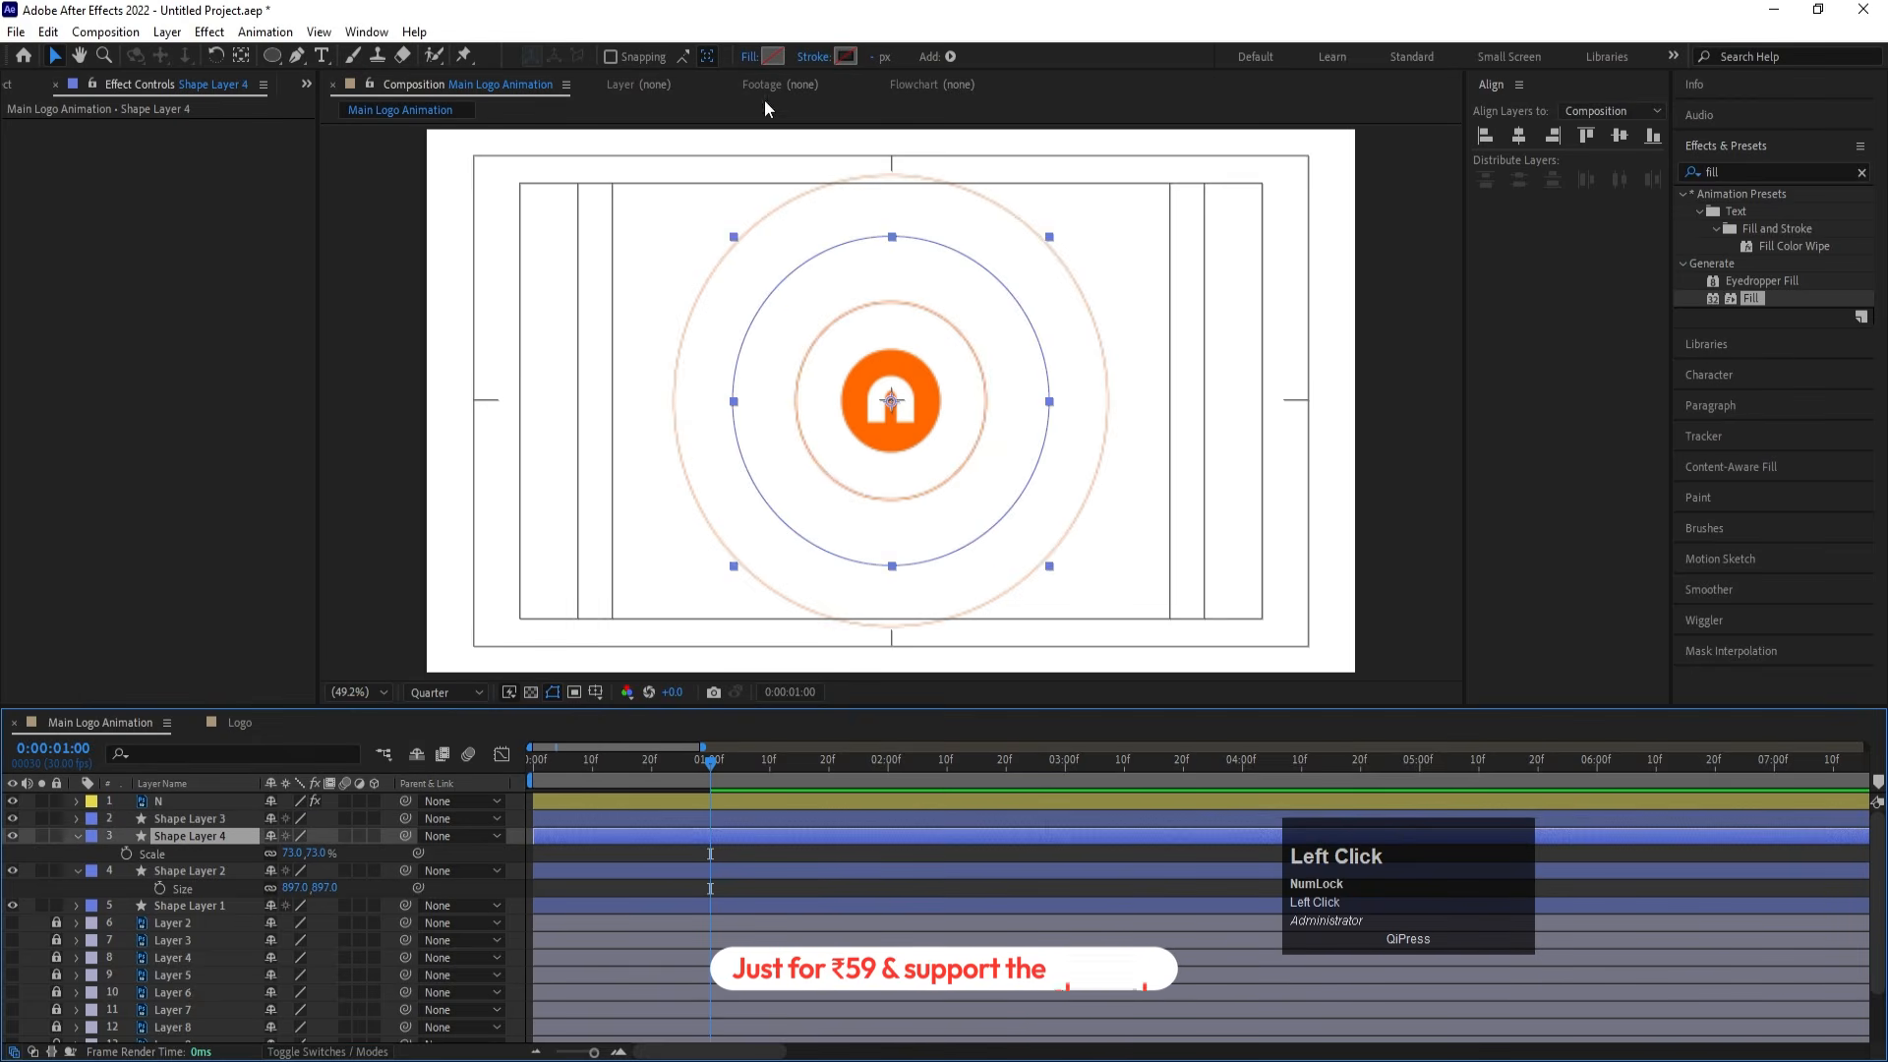
click(774, 56)
text(FF6700)
key(Return)
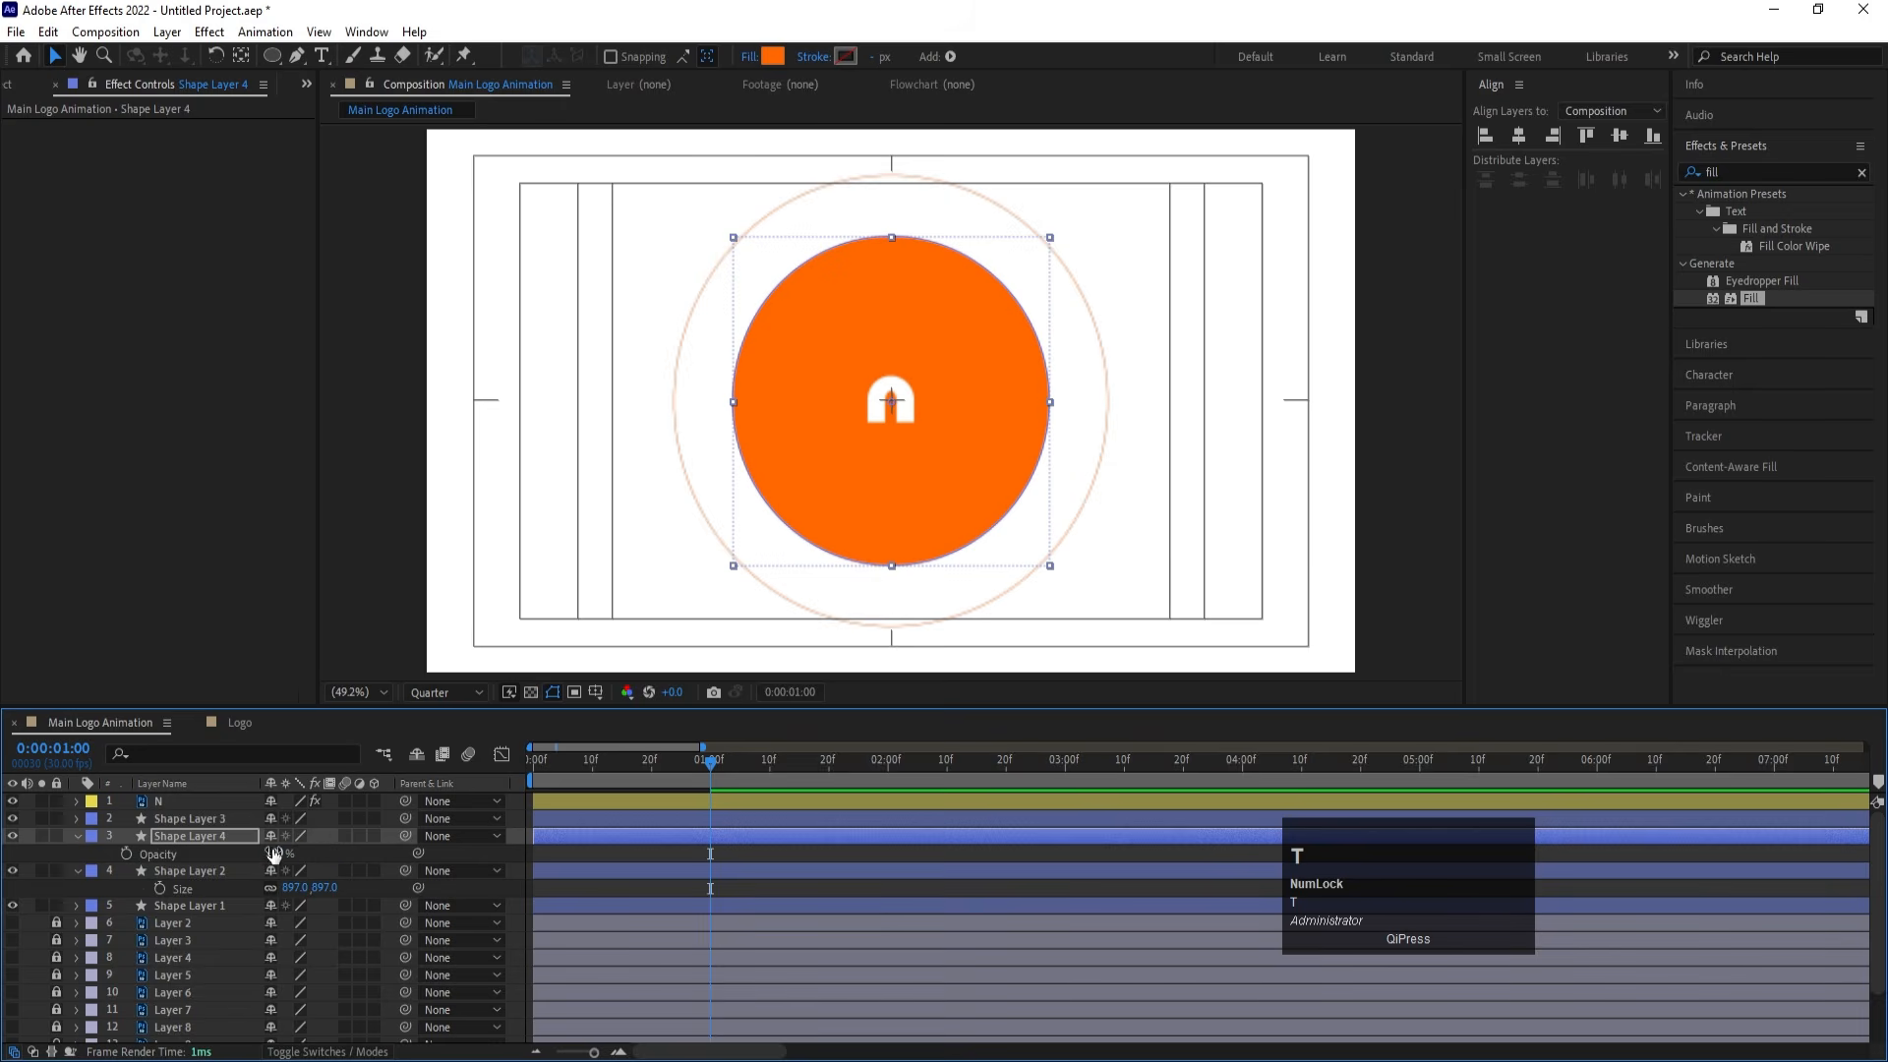
Set the opacity of Shape Layer 4 to 20% and preview the animation from the start
click(274, 853)
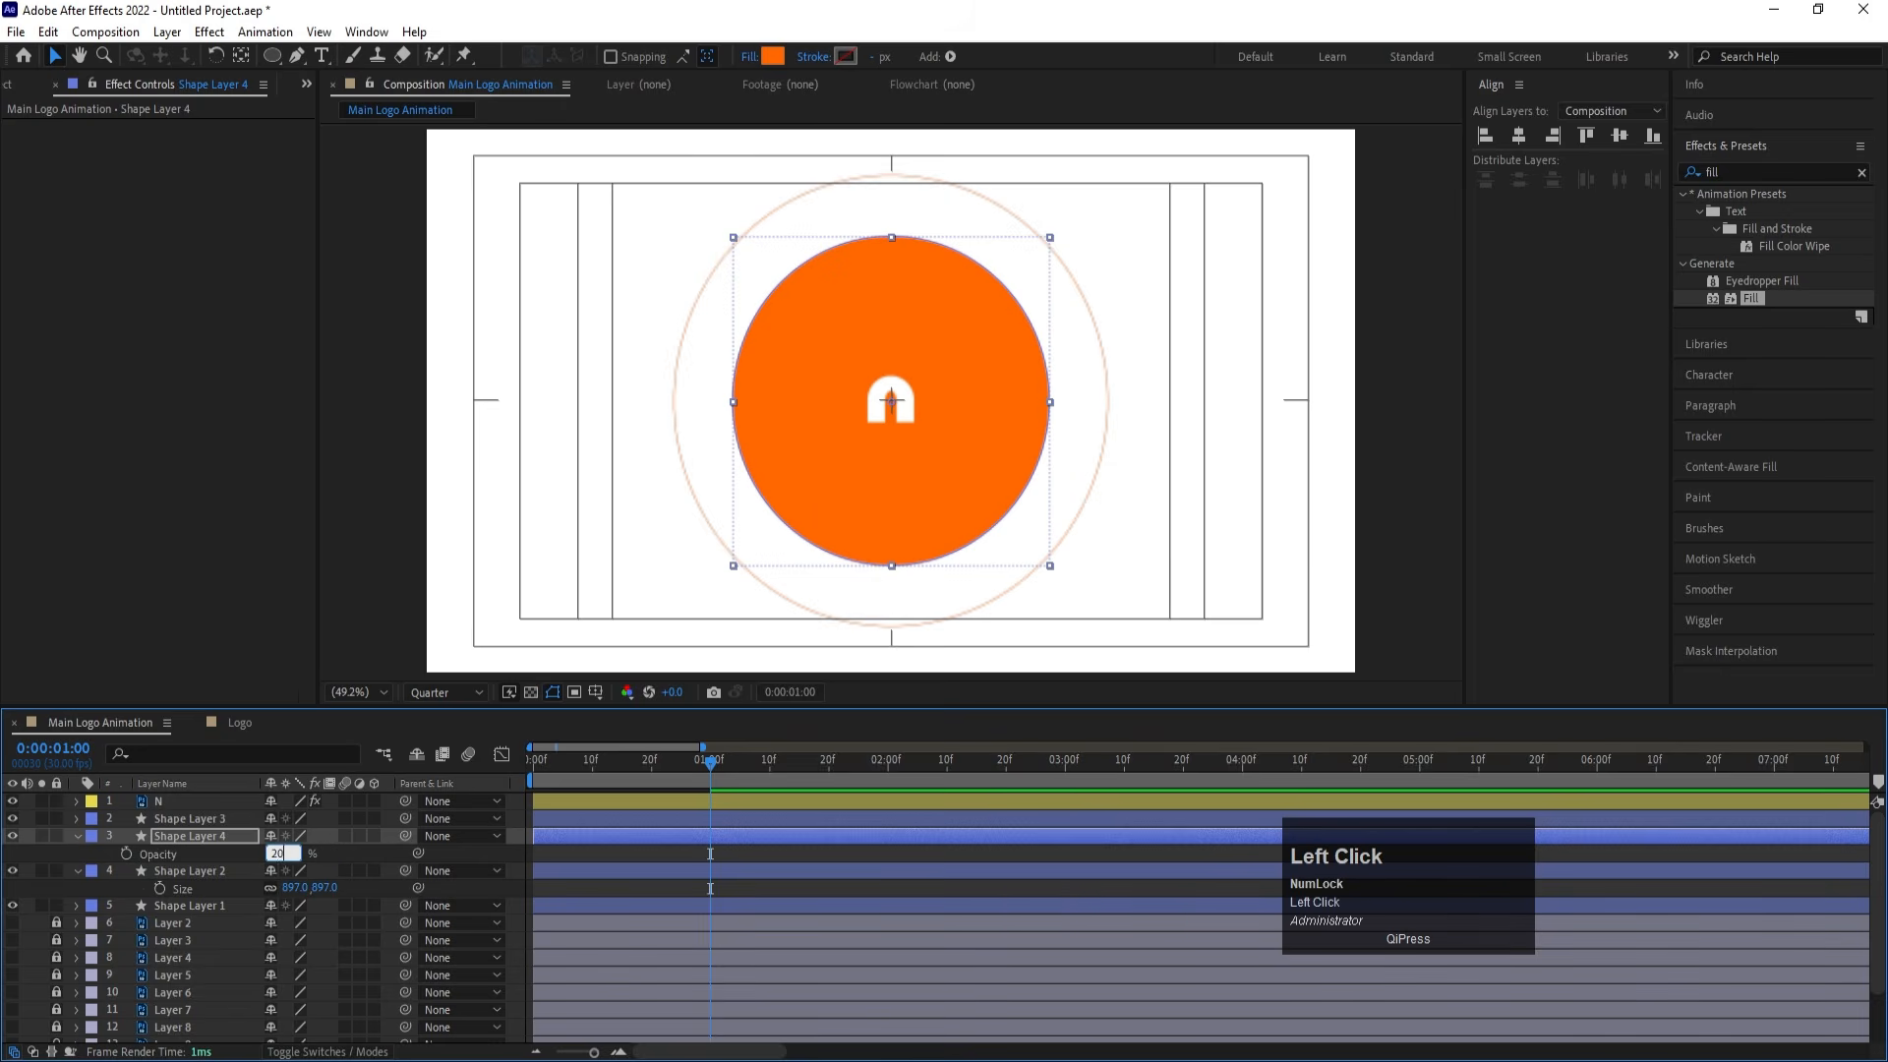
key(Return)
click(534, 760)
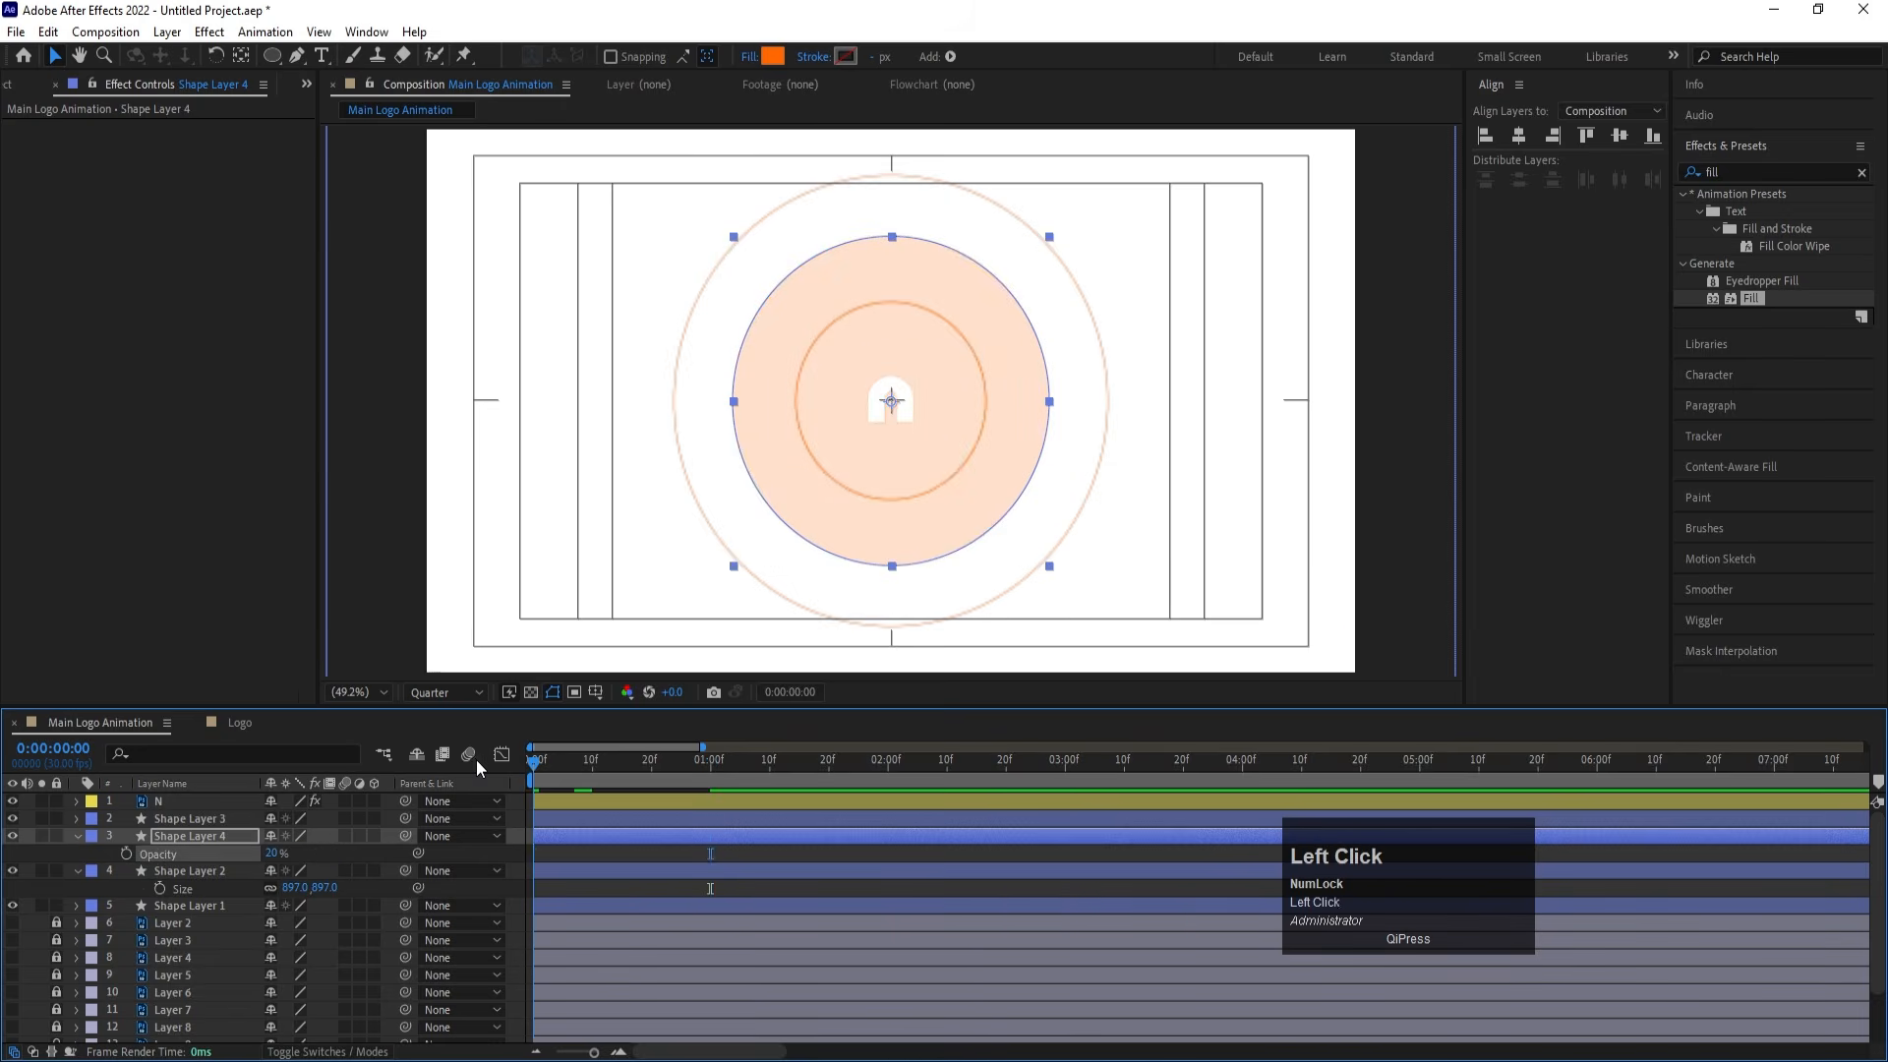
key(space)
key(space)
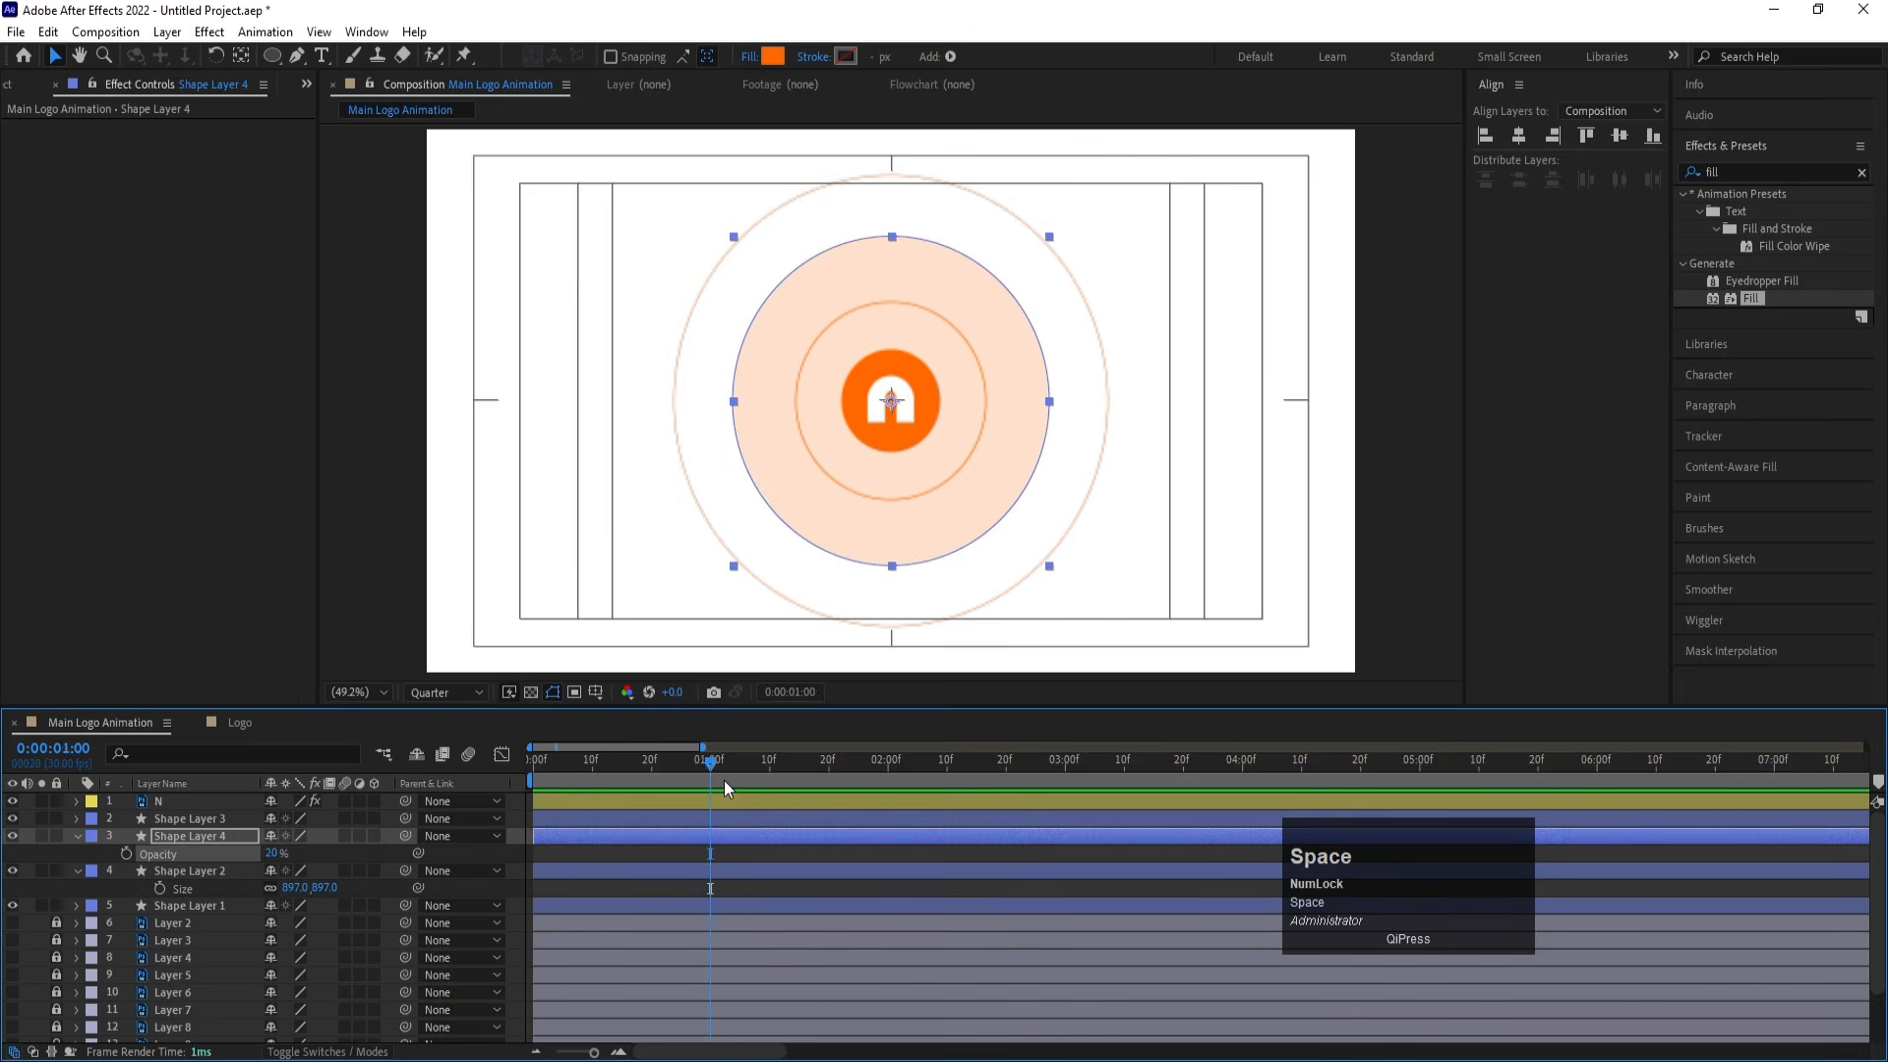
Go to 0:00:00:26 and briefly hide and show Shape Layers 4, 2 and 1 to identify each one
mouse_move(708, 761)
mouse_down()
mouse_move(656, 759)
mouse_move(686, 751)
mouse_up()
click(189, 818)
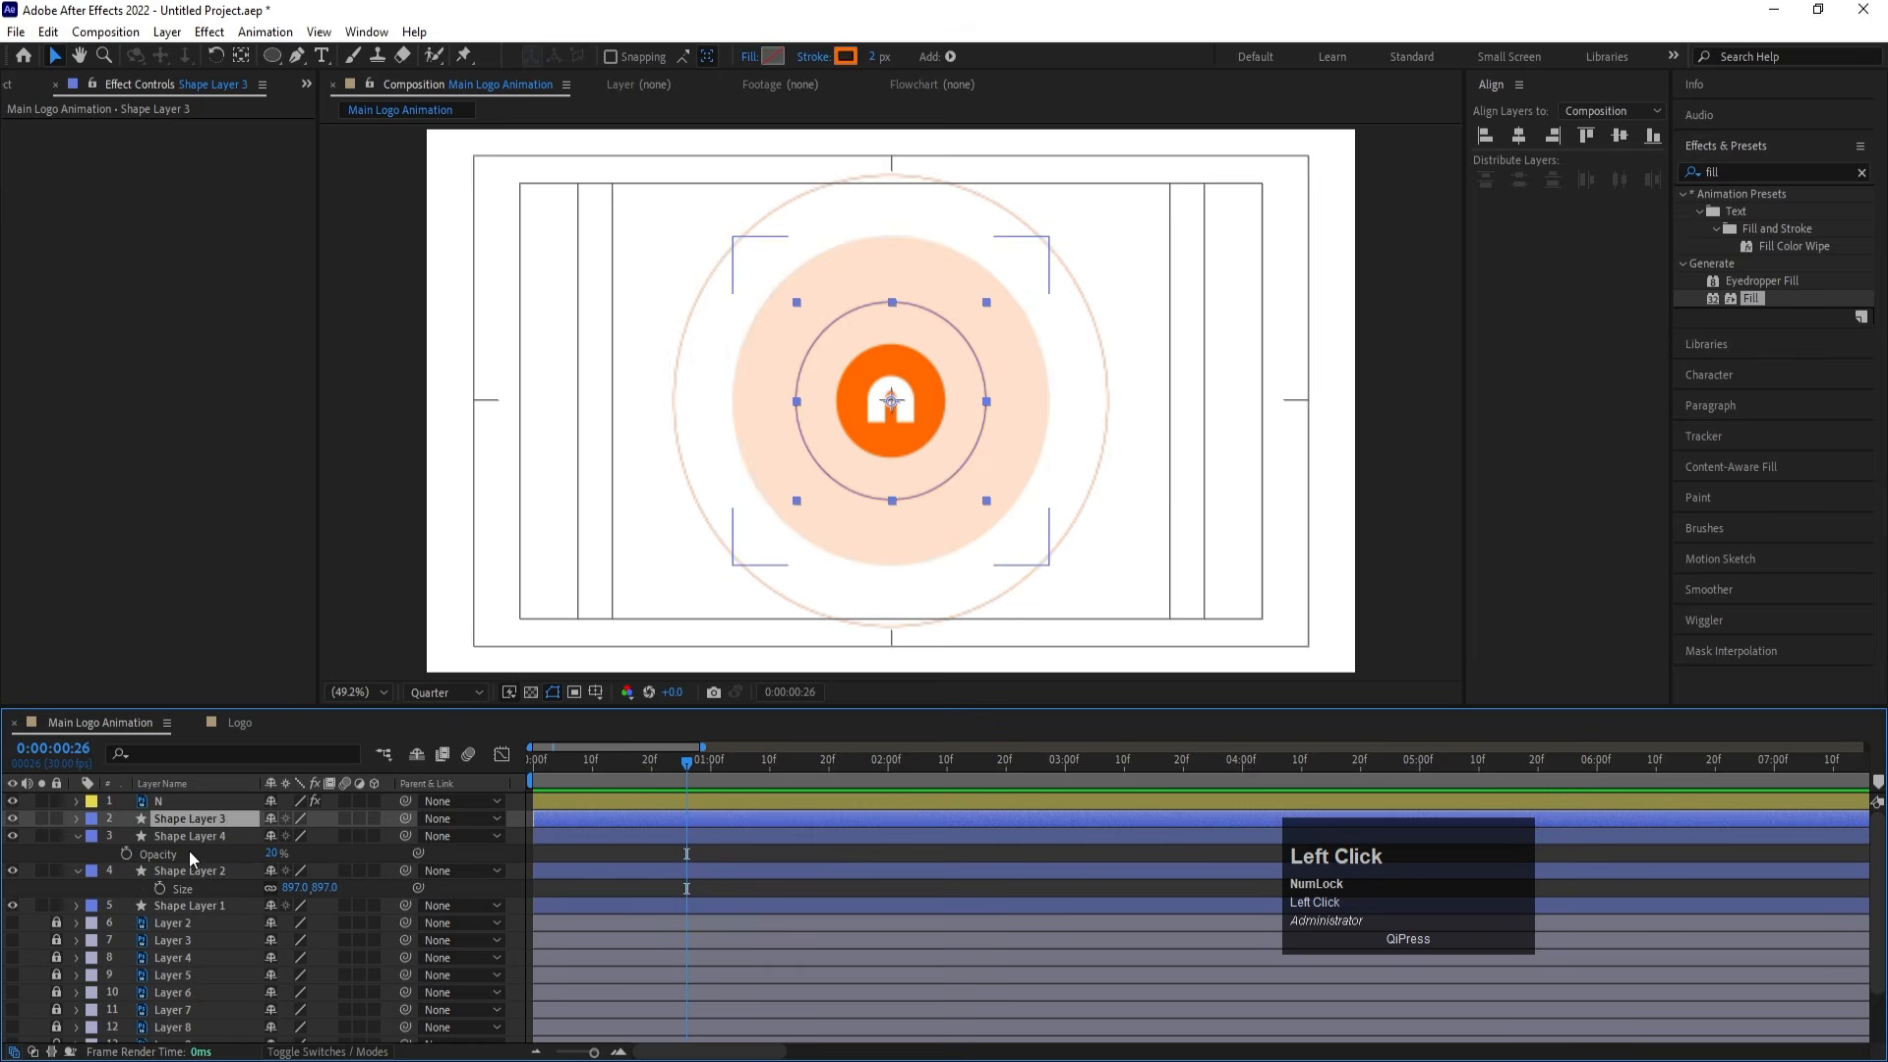
shift+click(182, 838)
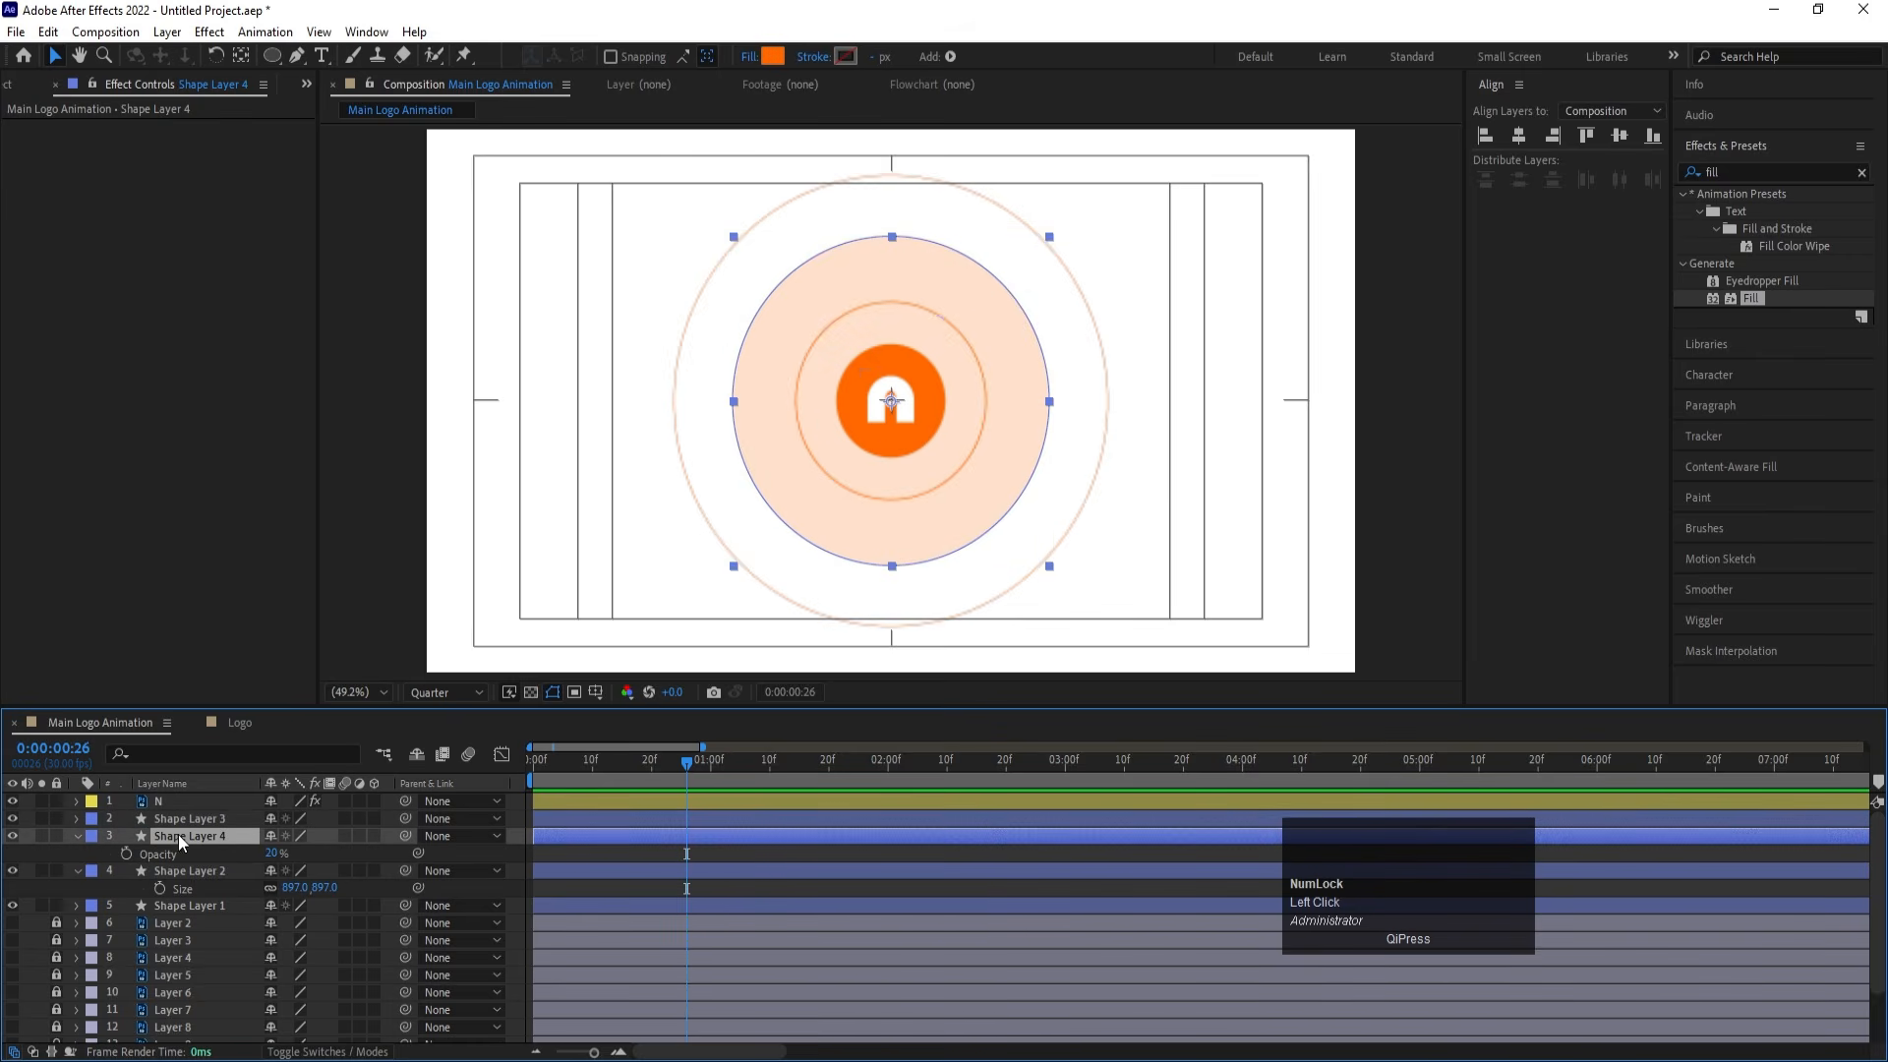
click(179, 834)
click(12, 836)
click(11, 836)
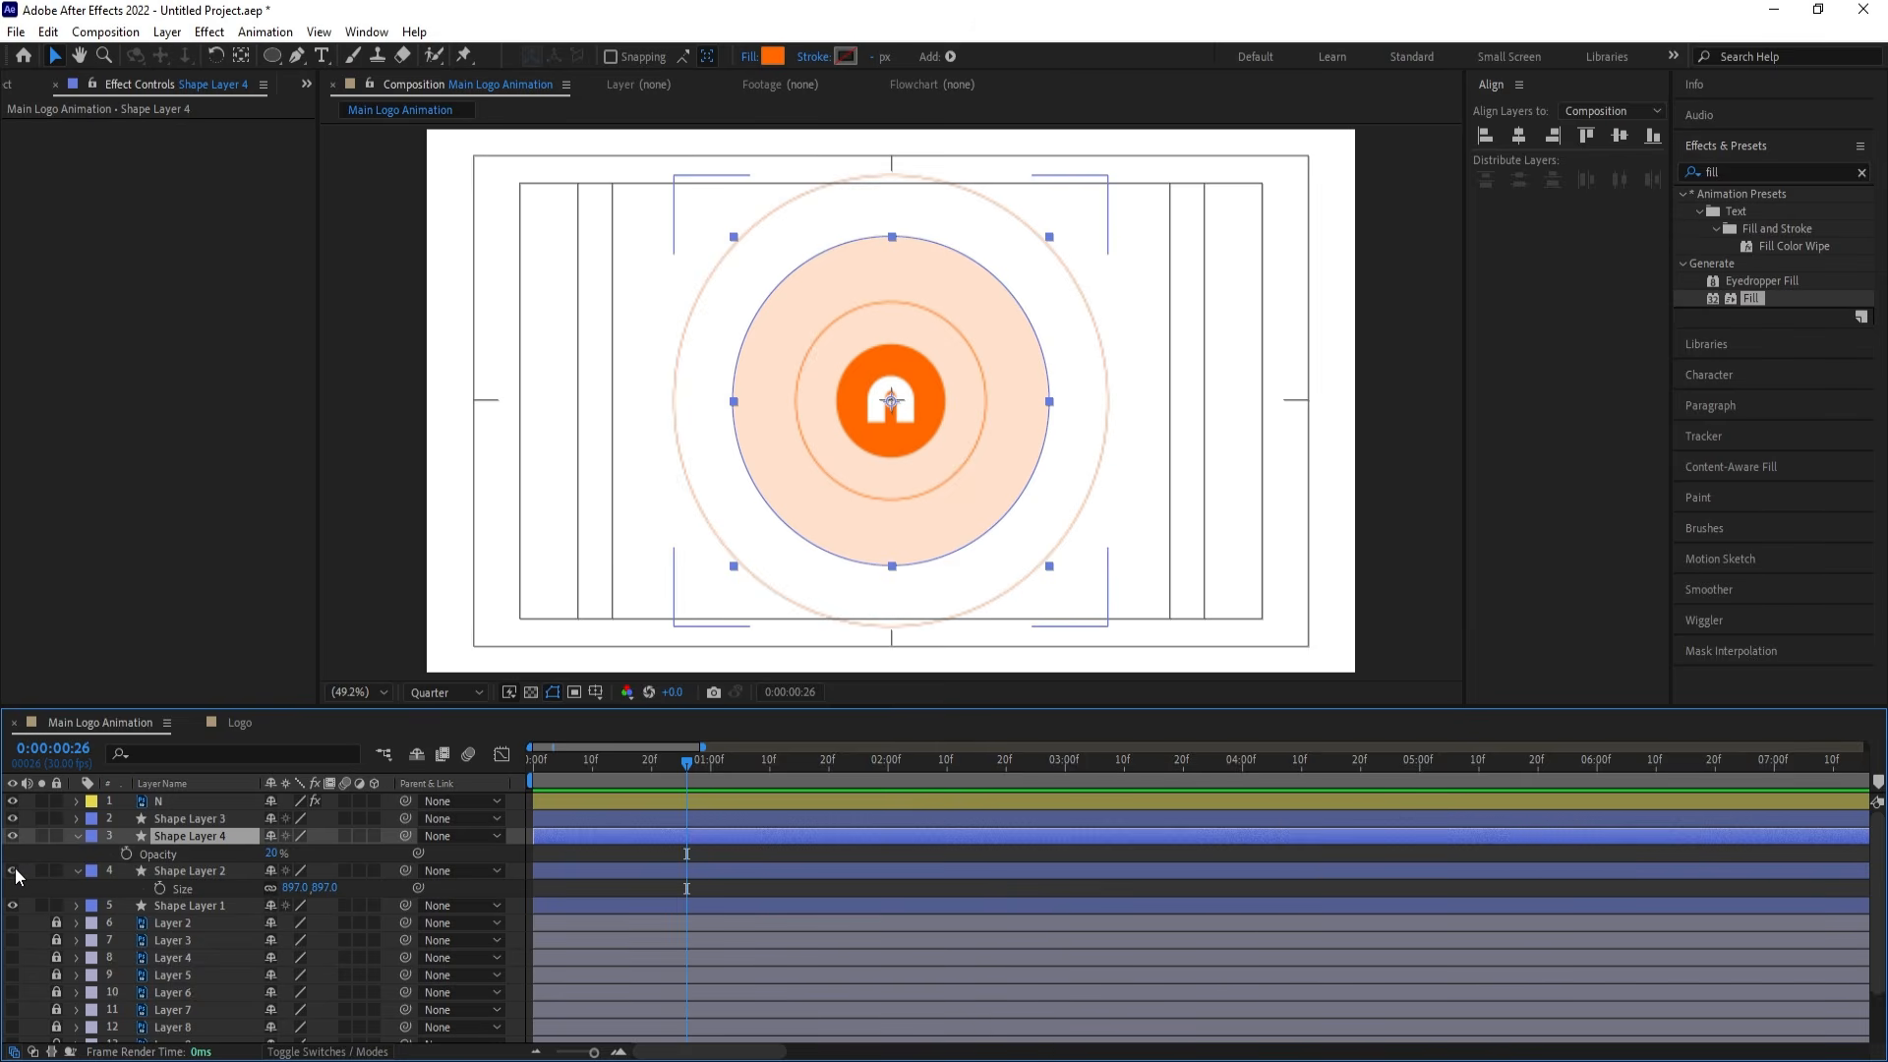
click(15, 869)
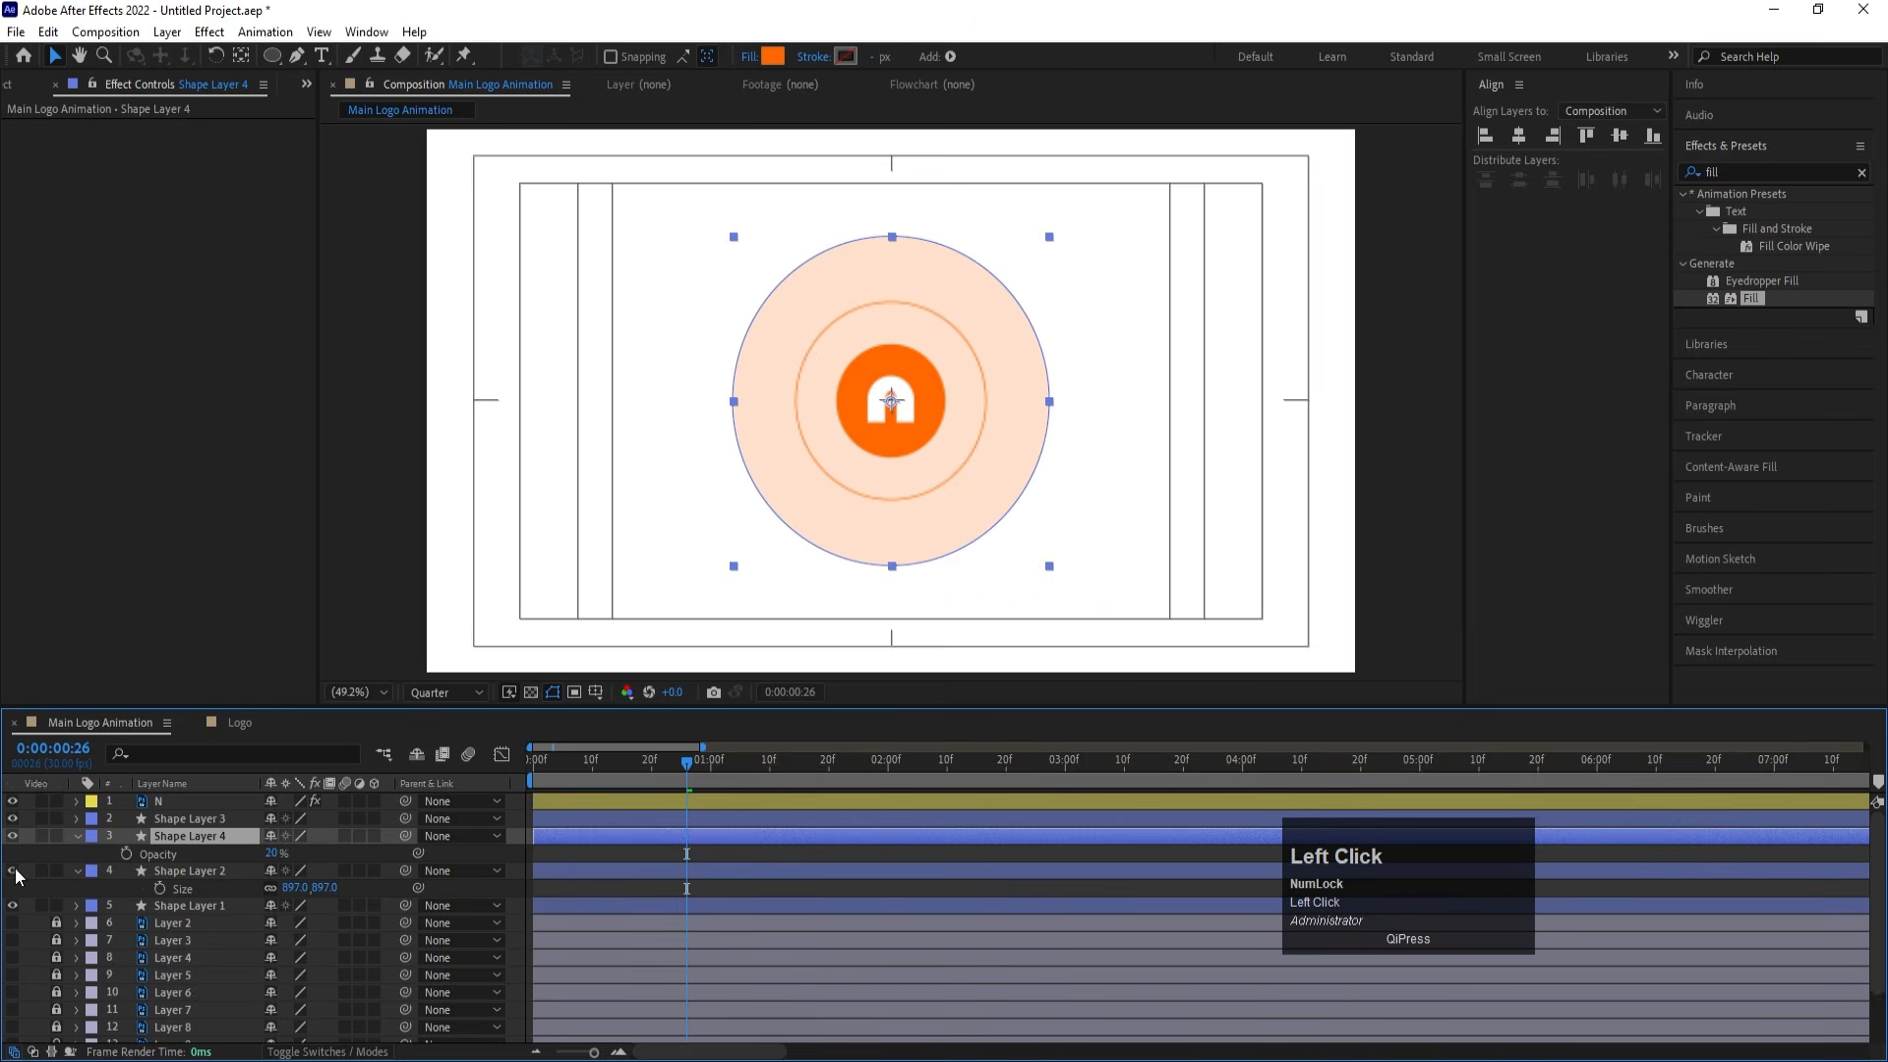
click(14, 867)
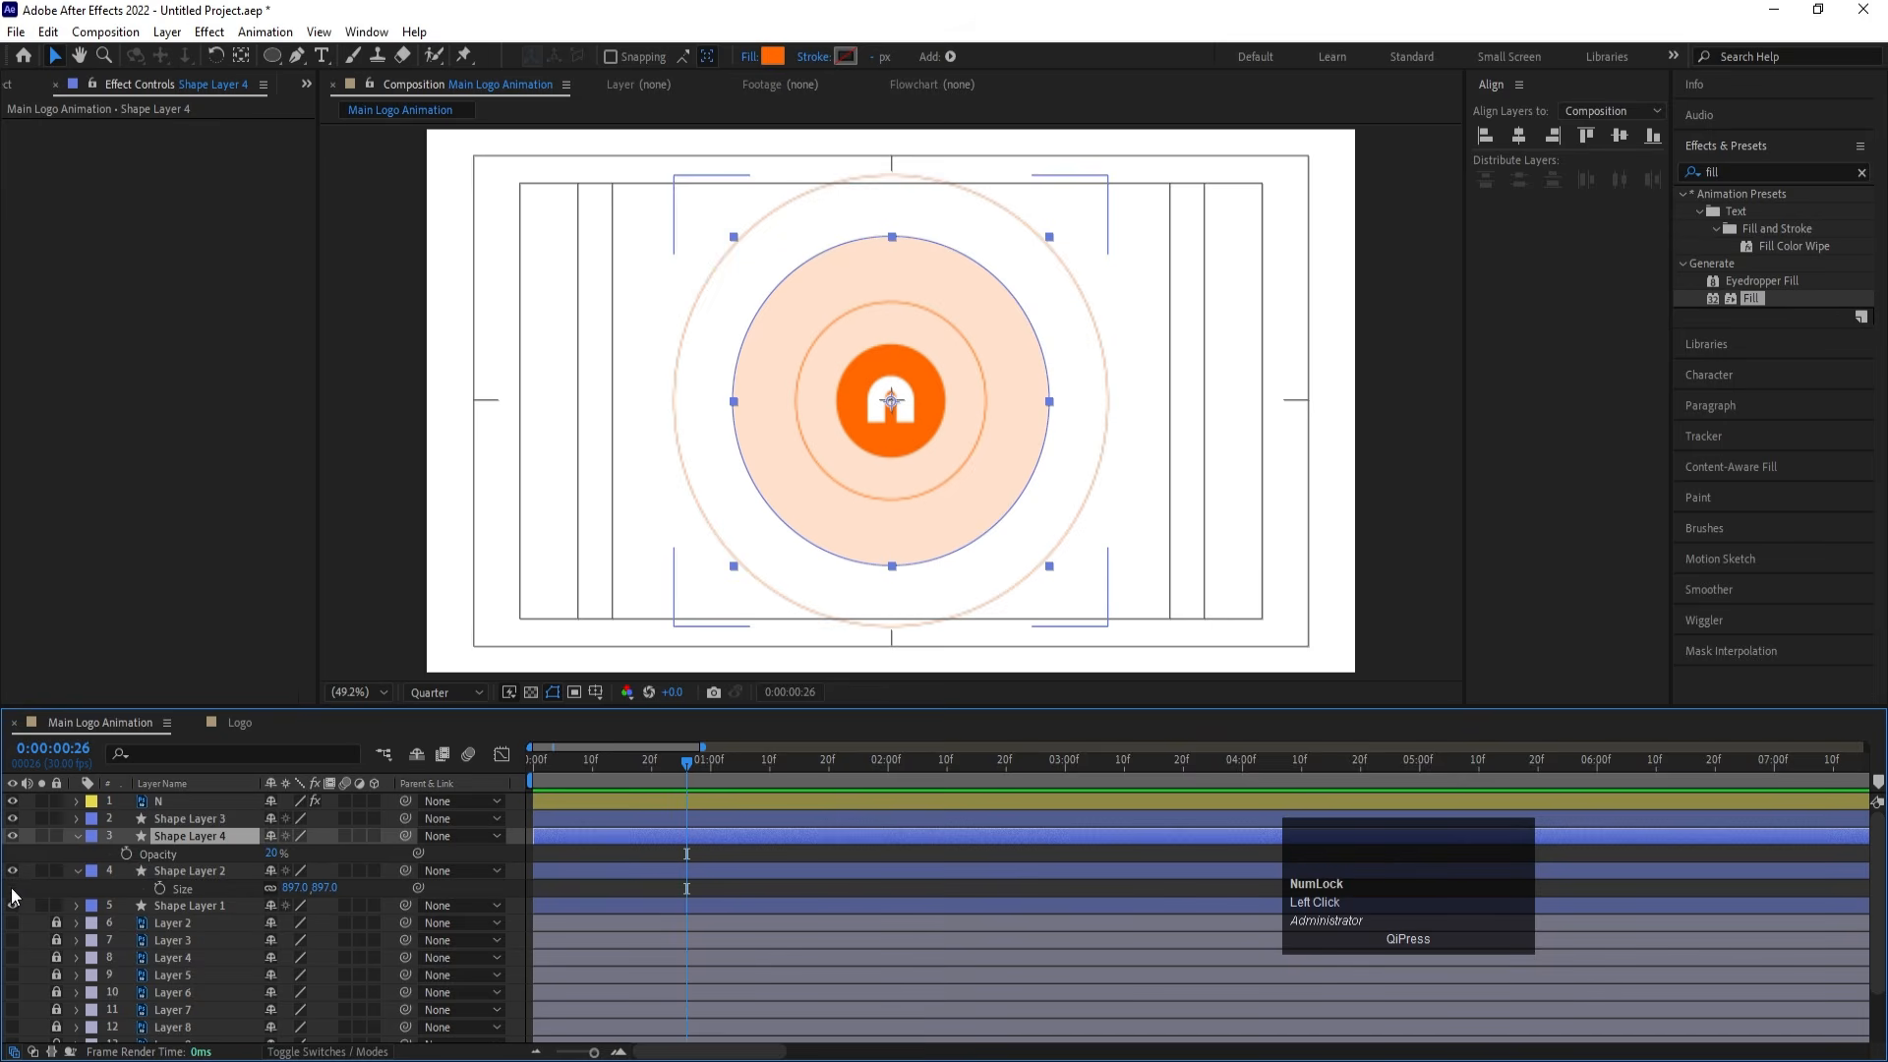
click(13, 904)
click(14, 904)
click(175, 907)
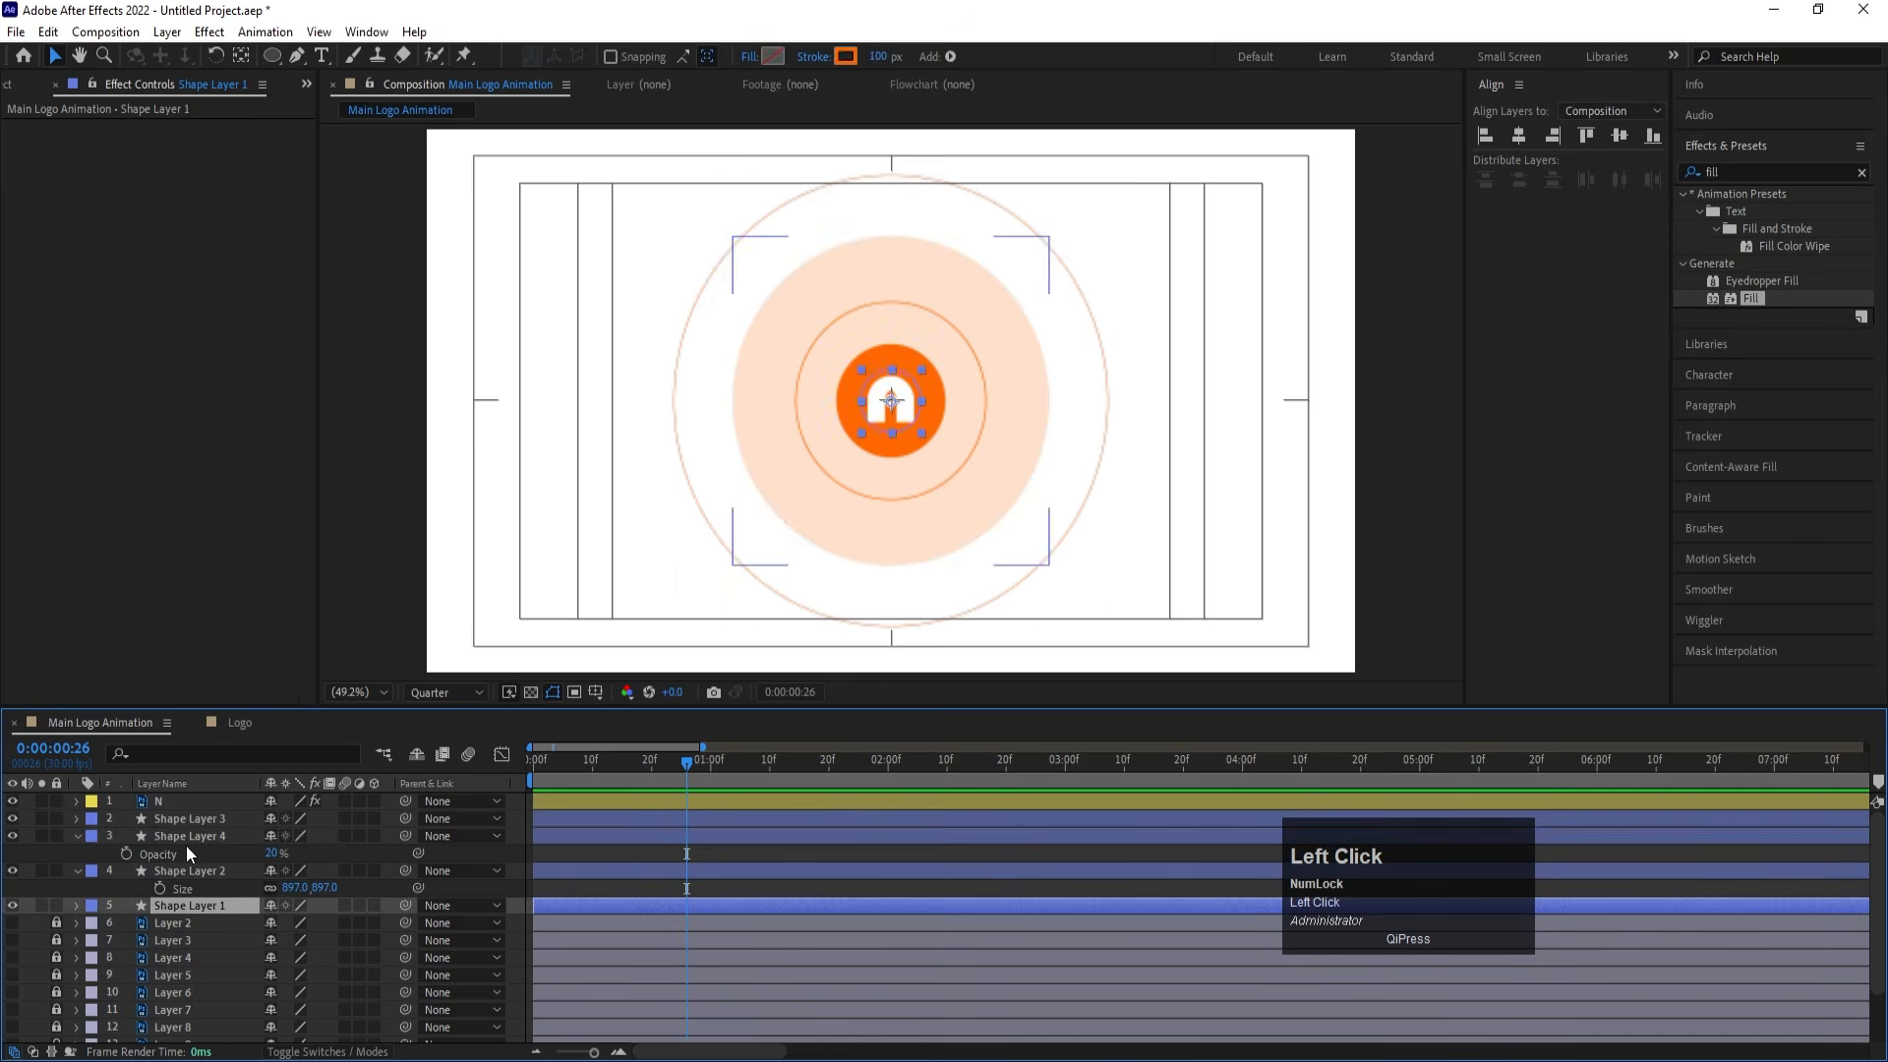
shift+click(184, 837)
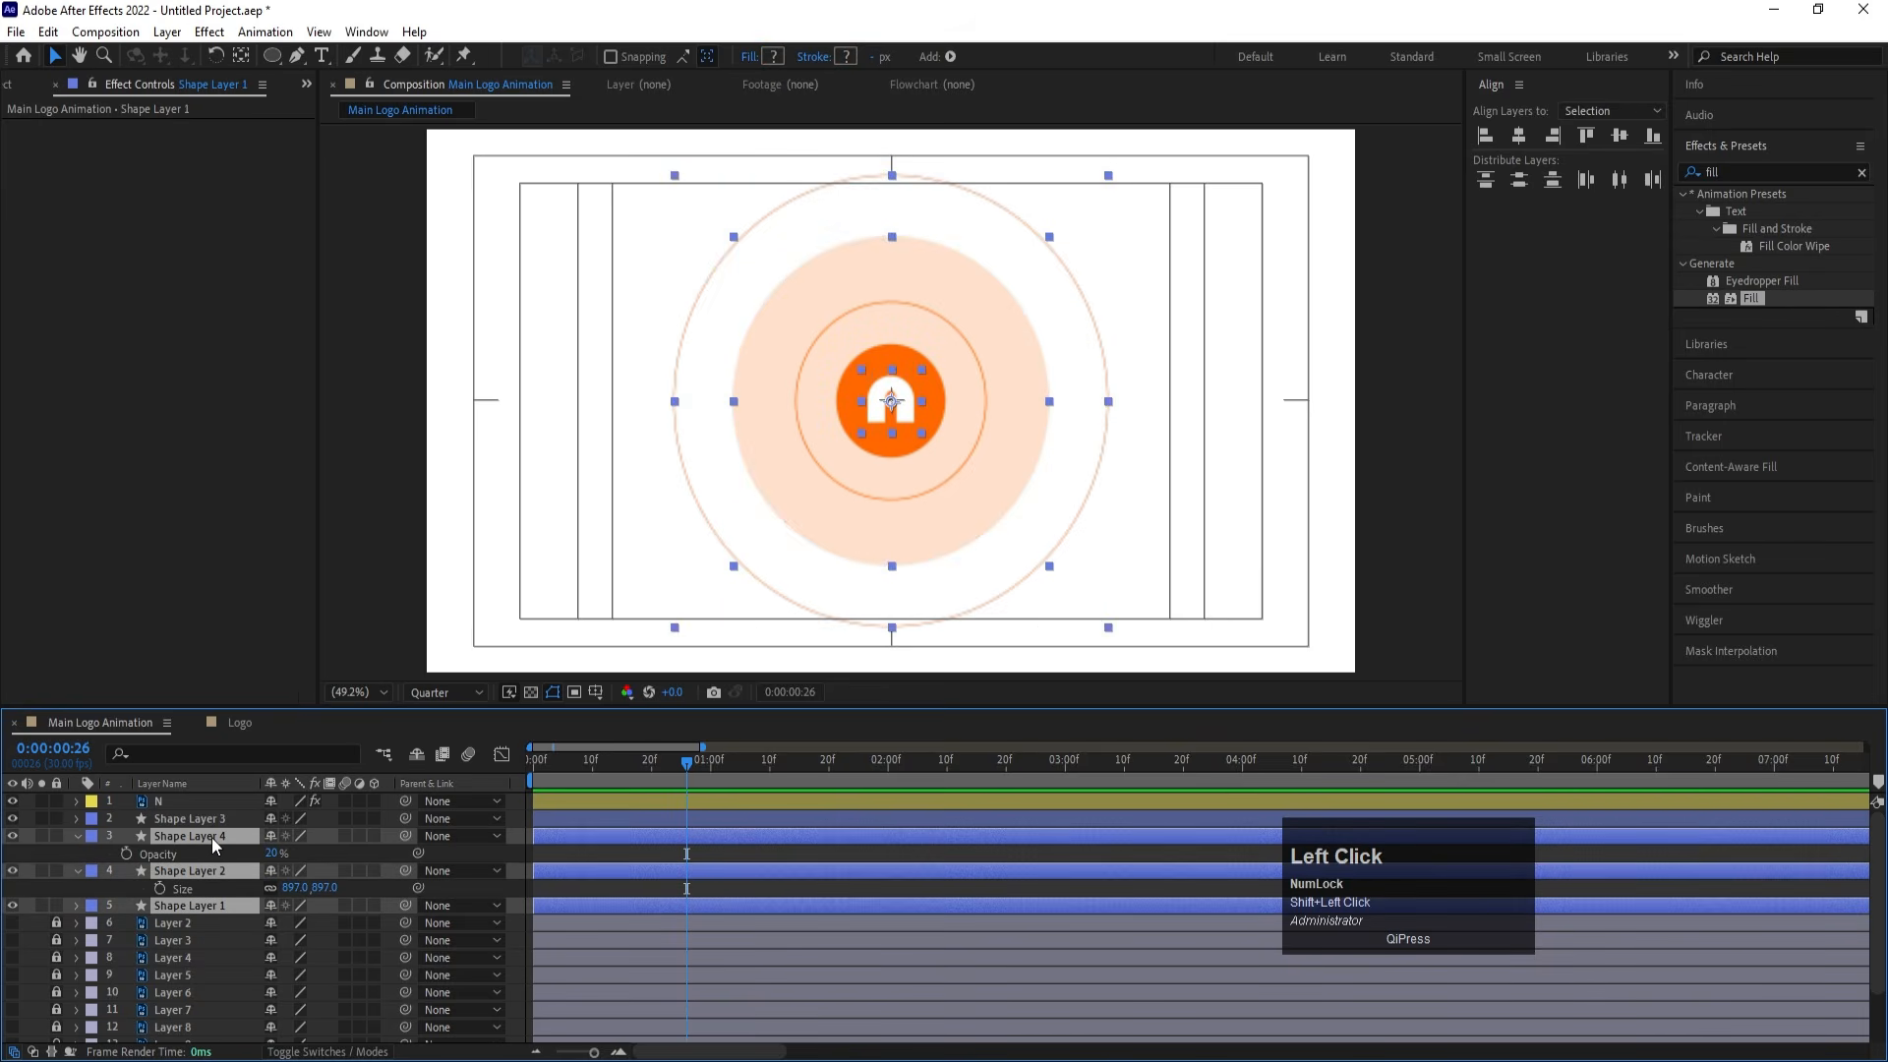
key(bracketleft)
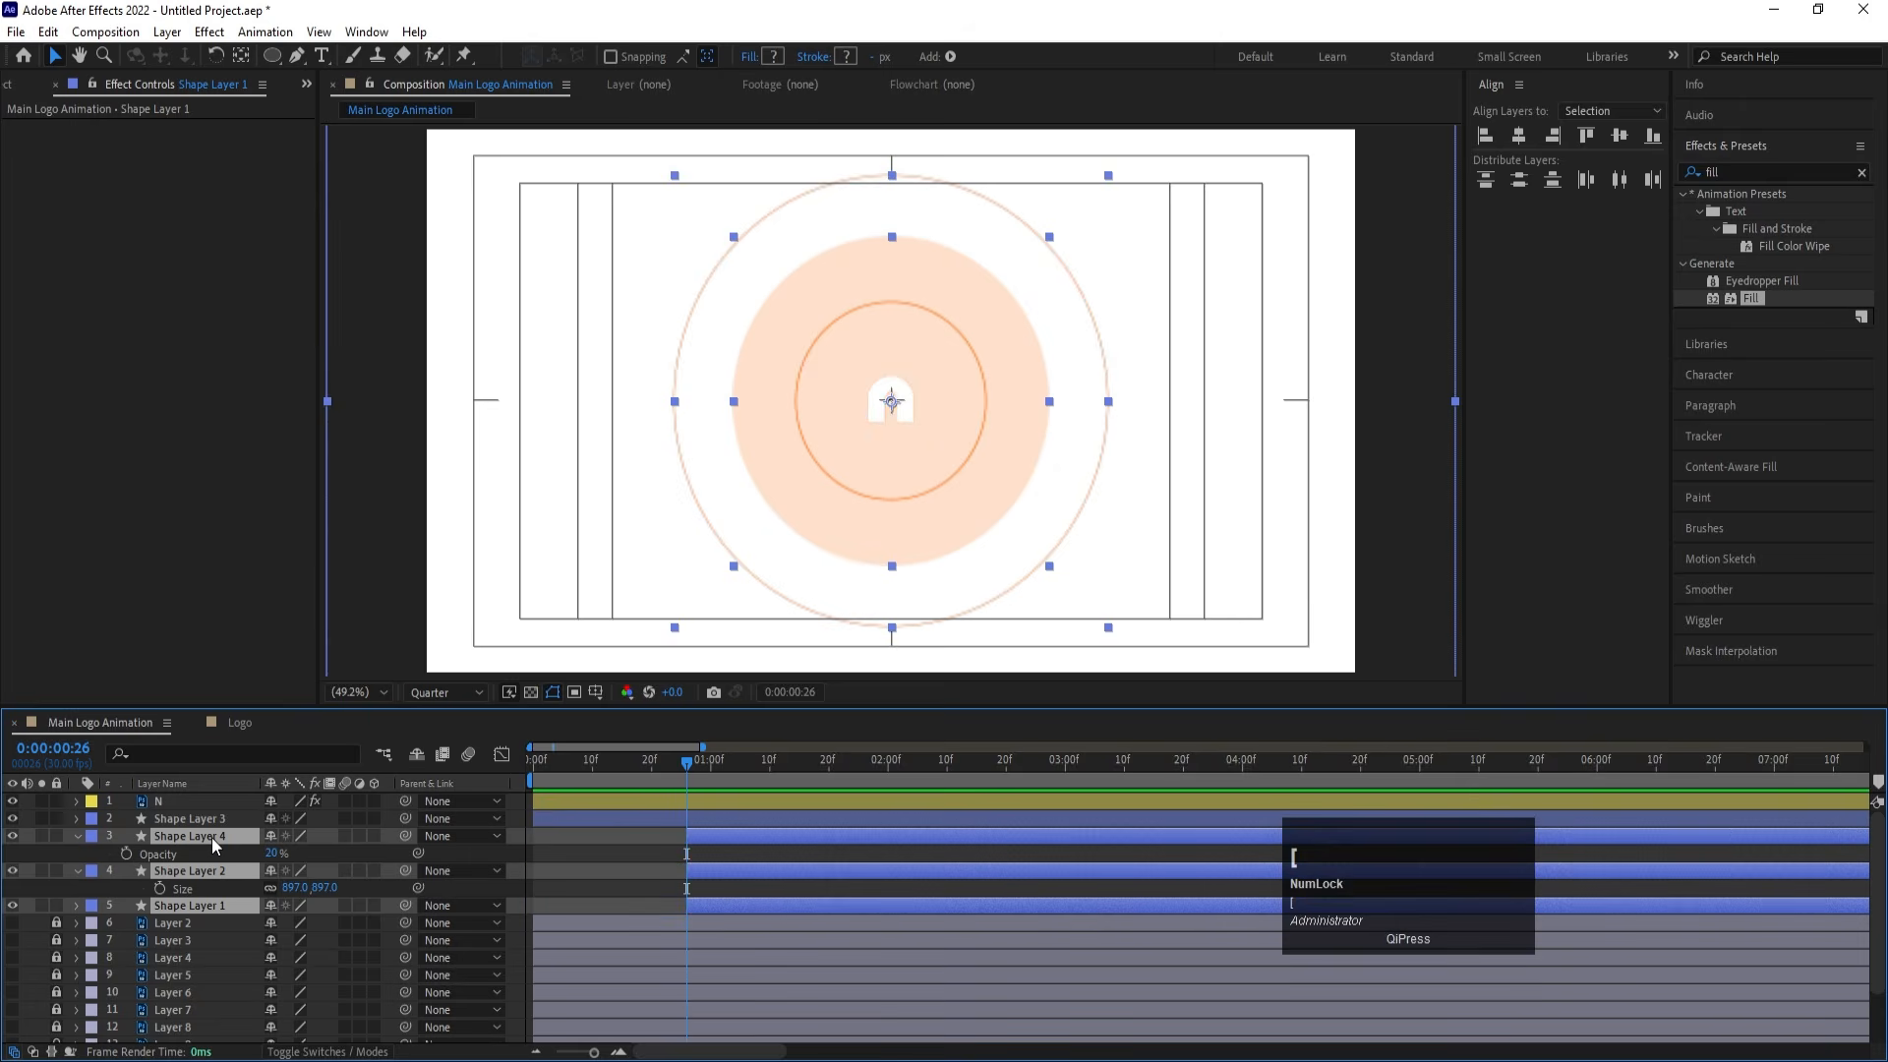
key(ctrl+z)
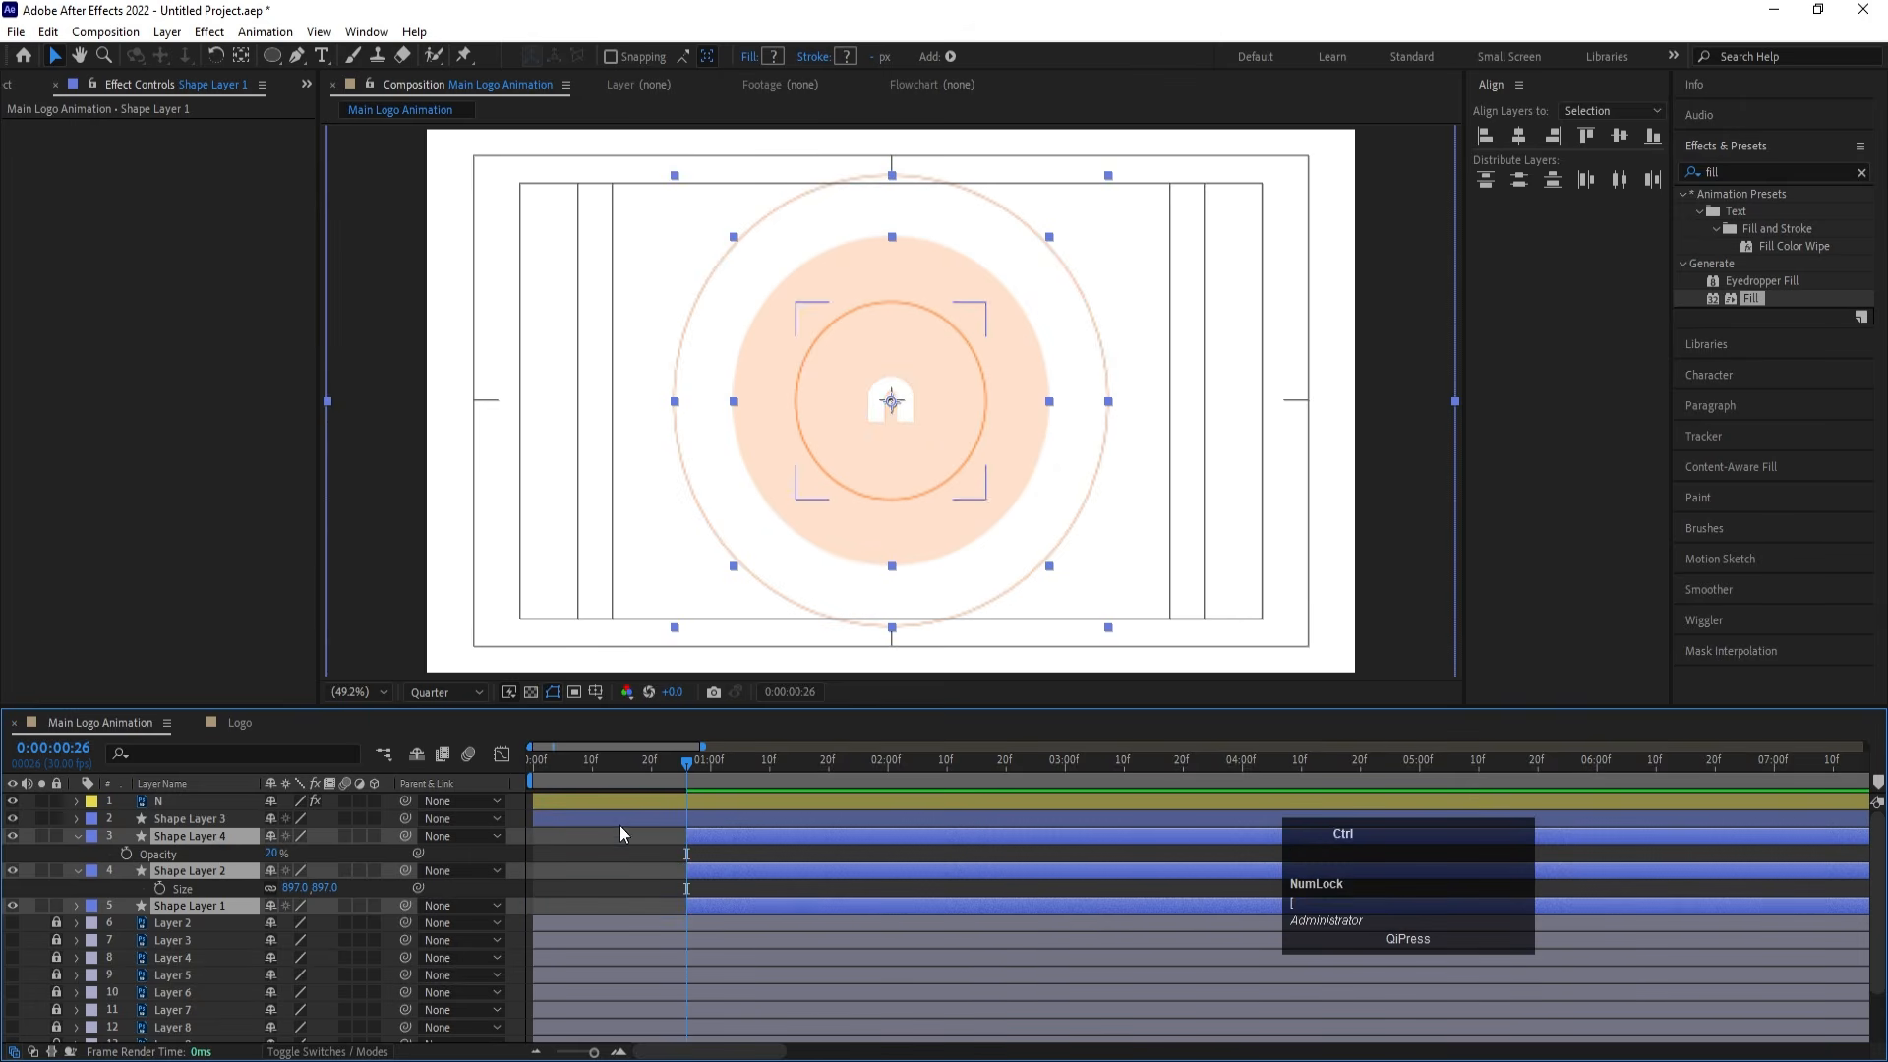
Move the start of Shape Layers 3, 4 and 2 together to 0:00:00:26
click(602, 851)
click(605, 819)
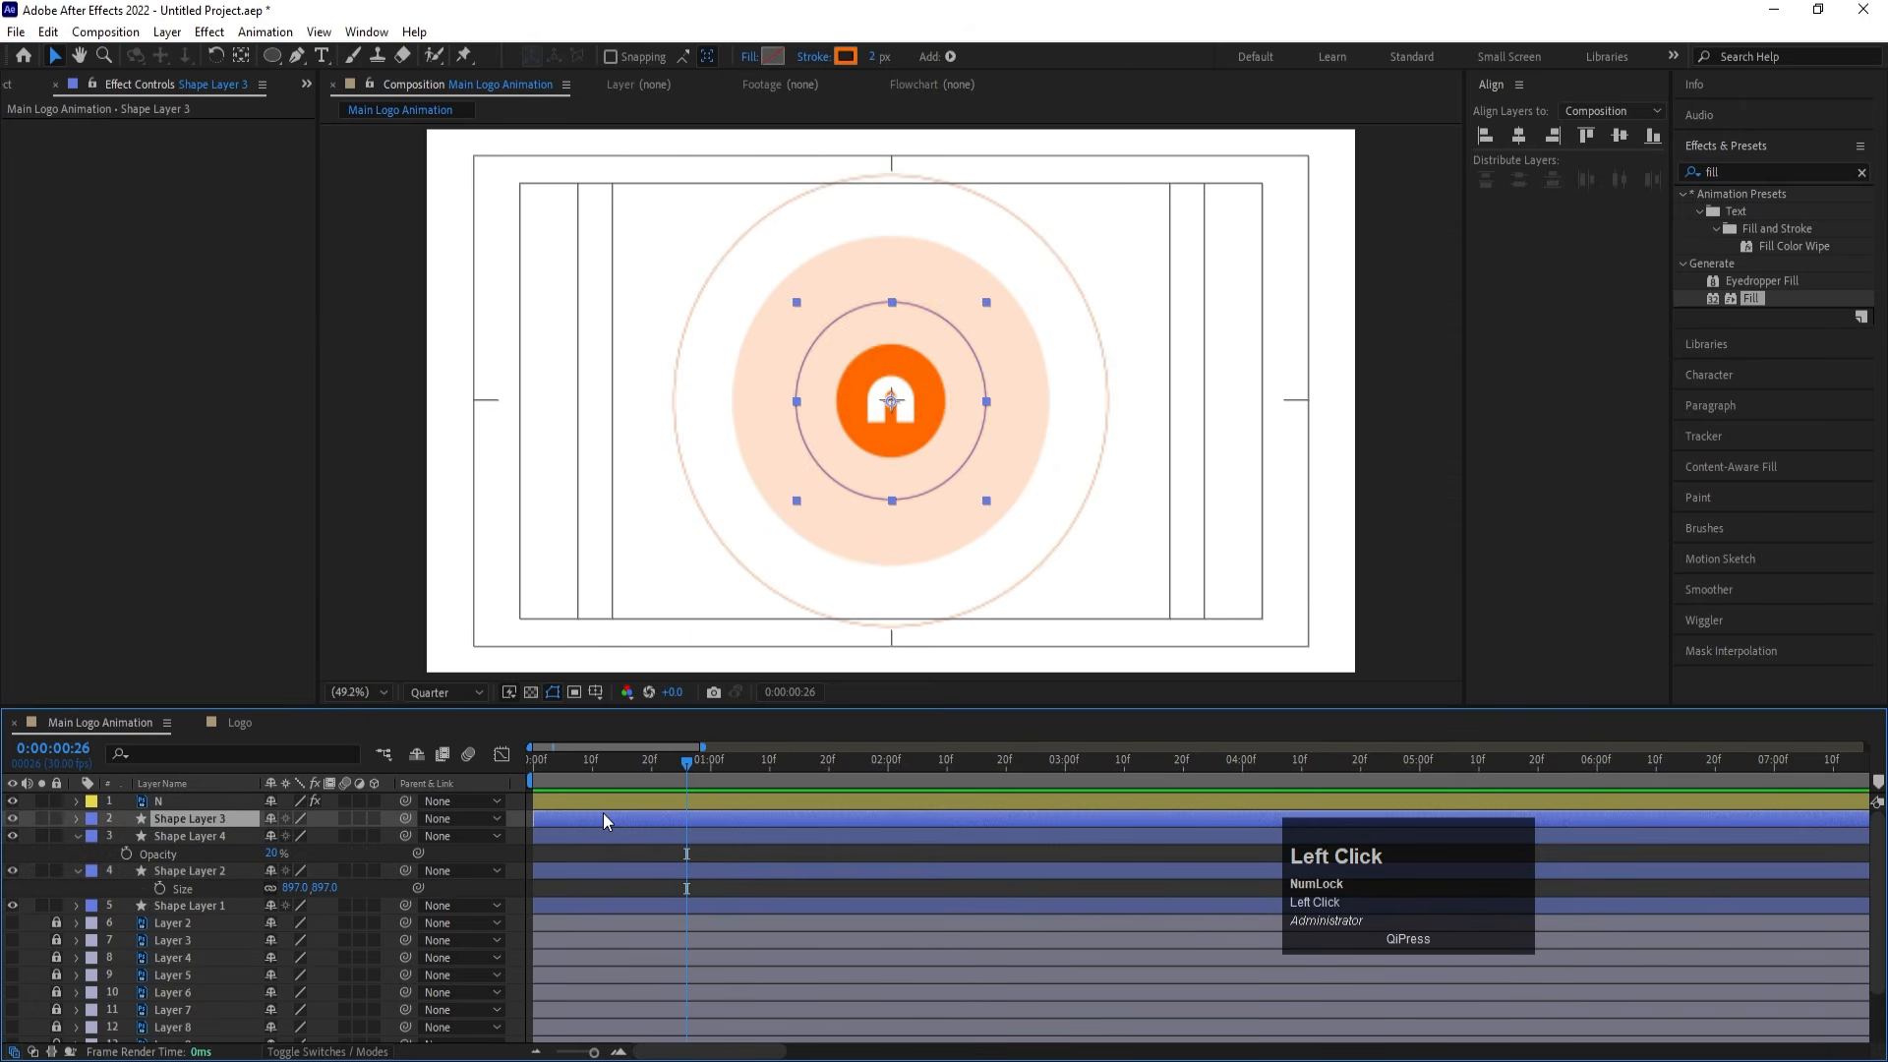
shift+click(609, 871)
key(bracketleft)
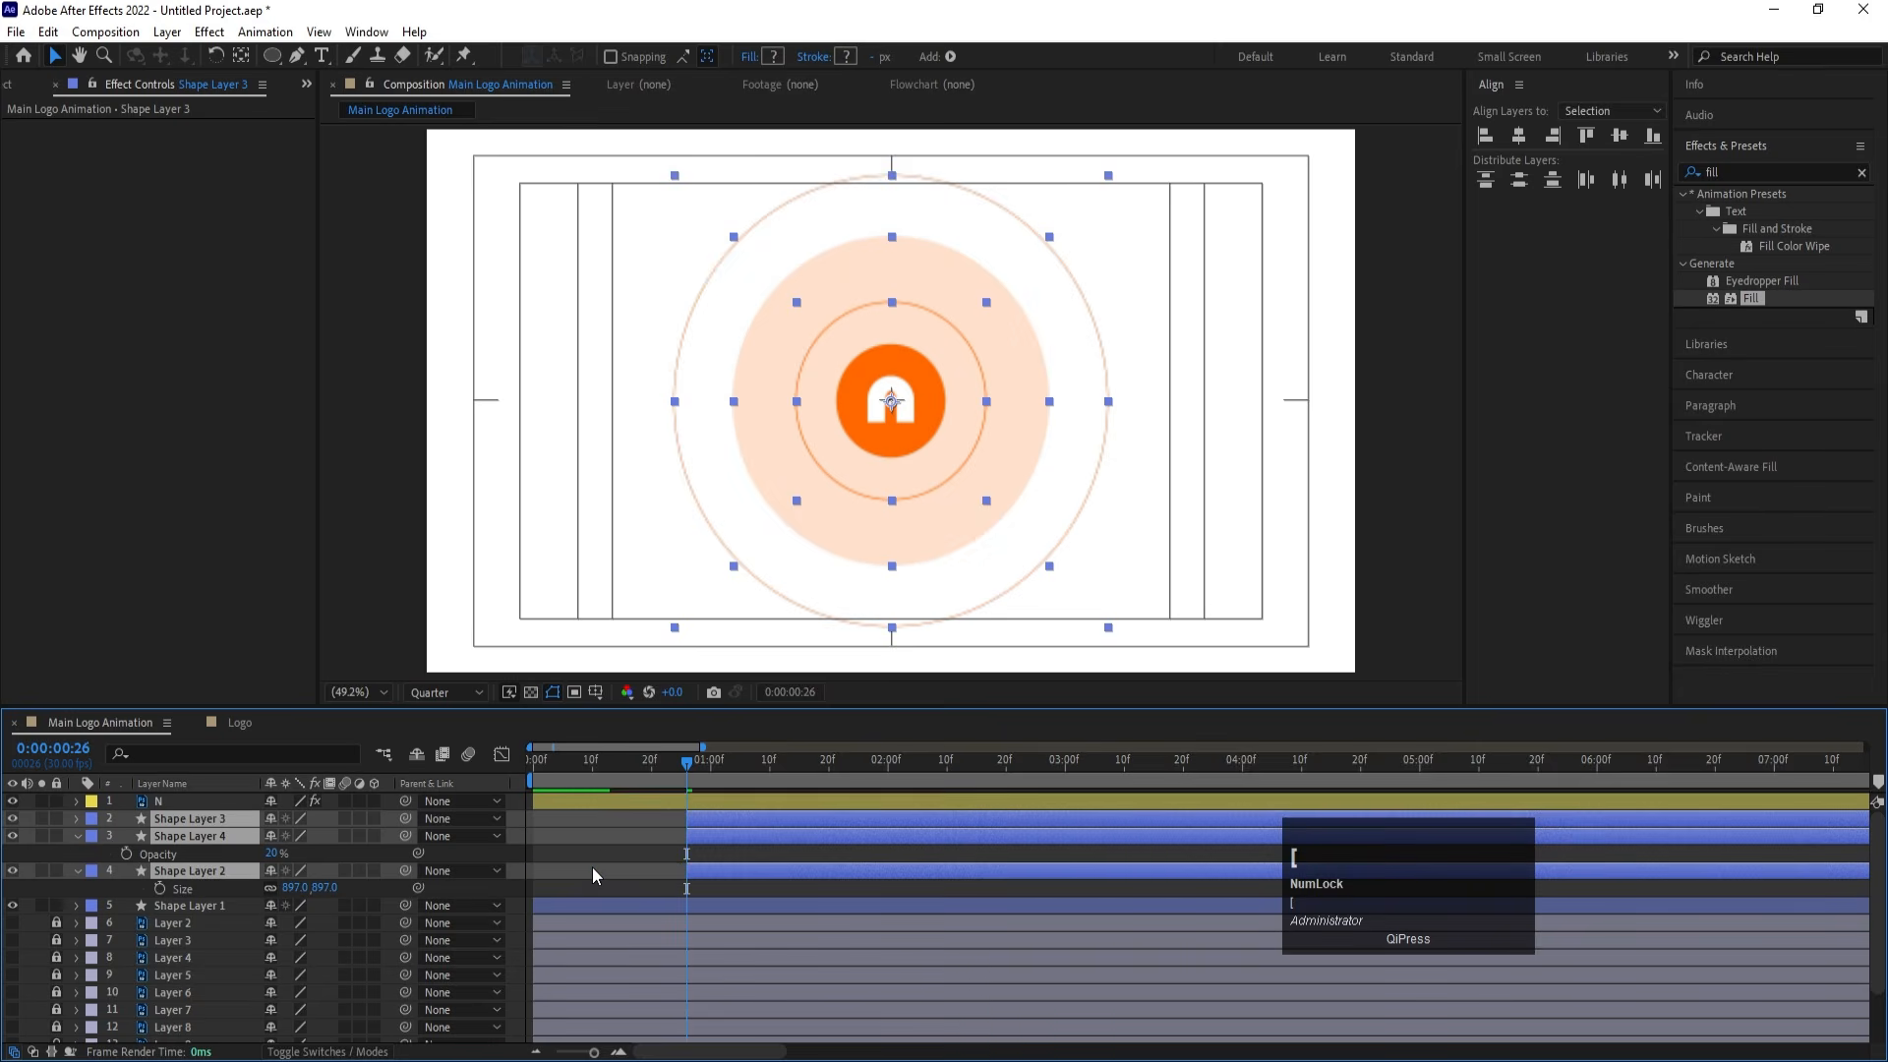
Keyframe the Scale of Shape Layers 3, 4 and 2 from 0% at 0:00:00:26 to their existing scale at 0:00:01:22
key(s)
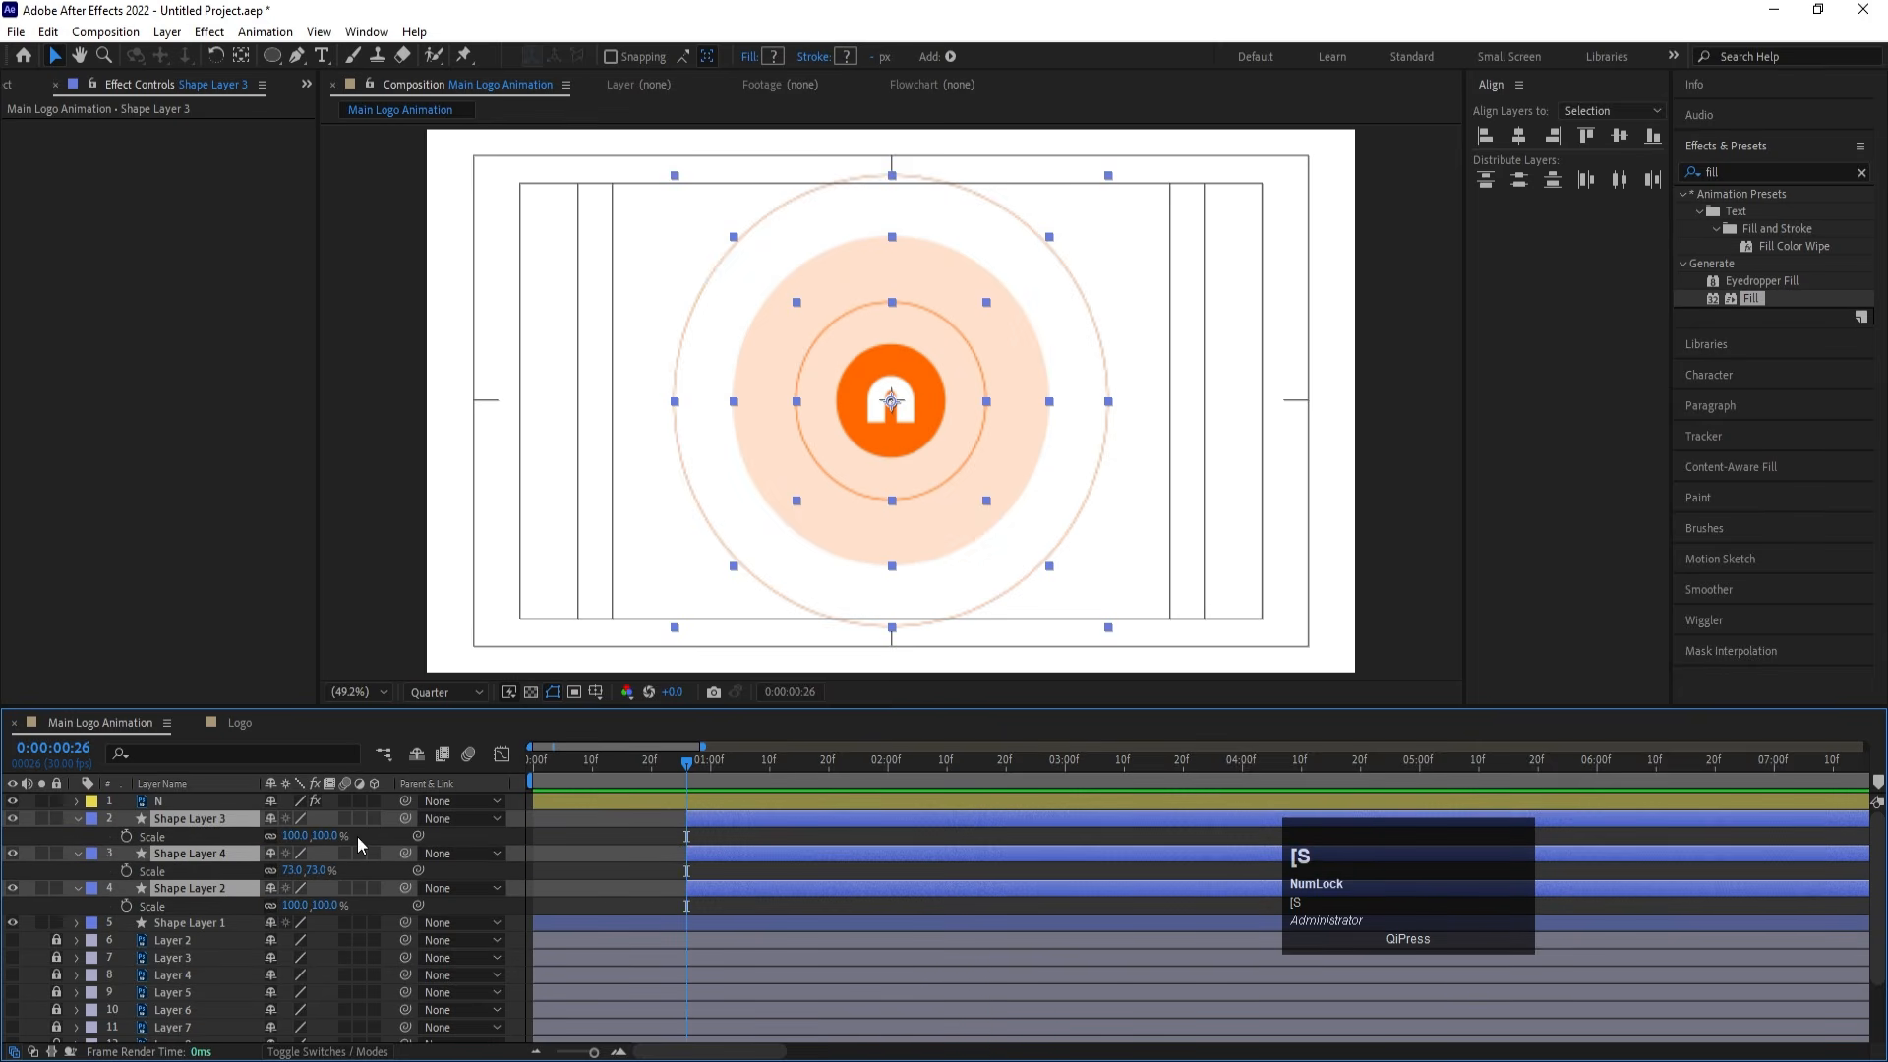
click(125, 836)
drag(787, 772, 776, 772)
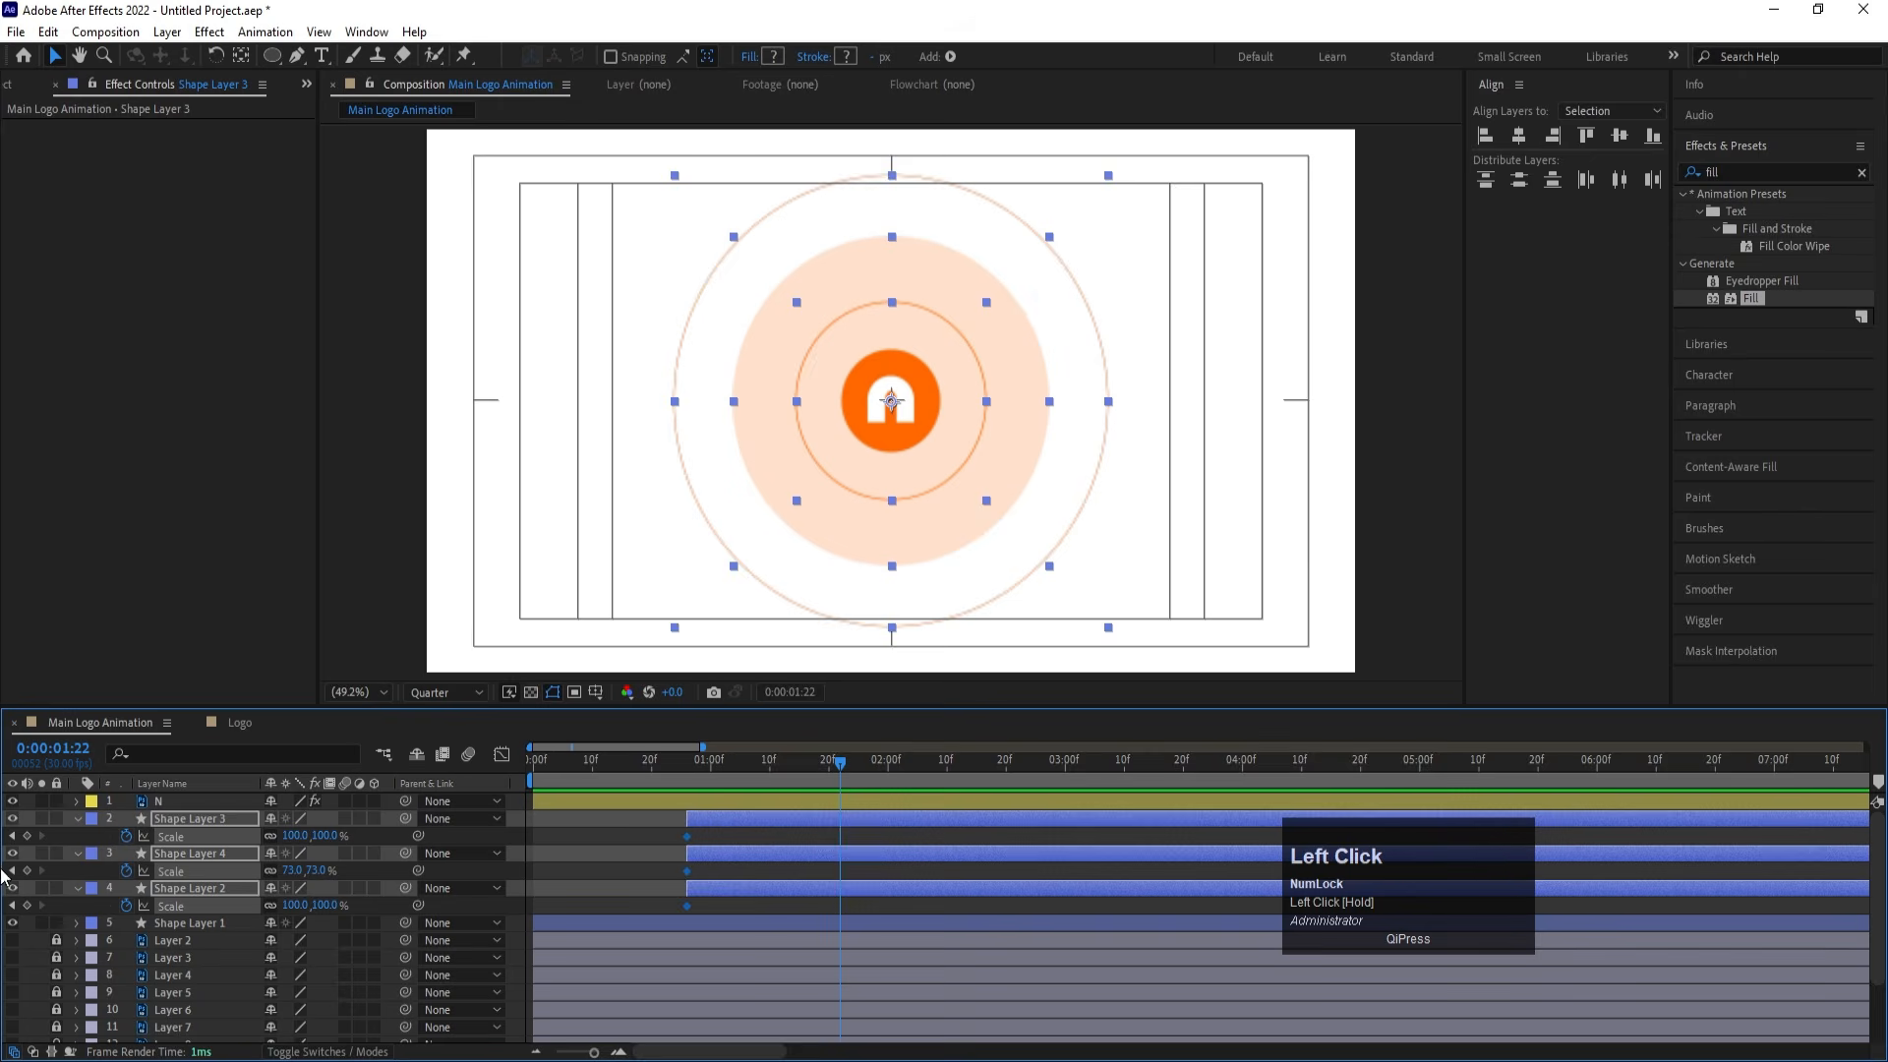
click(29, 836)
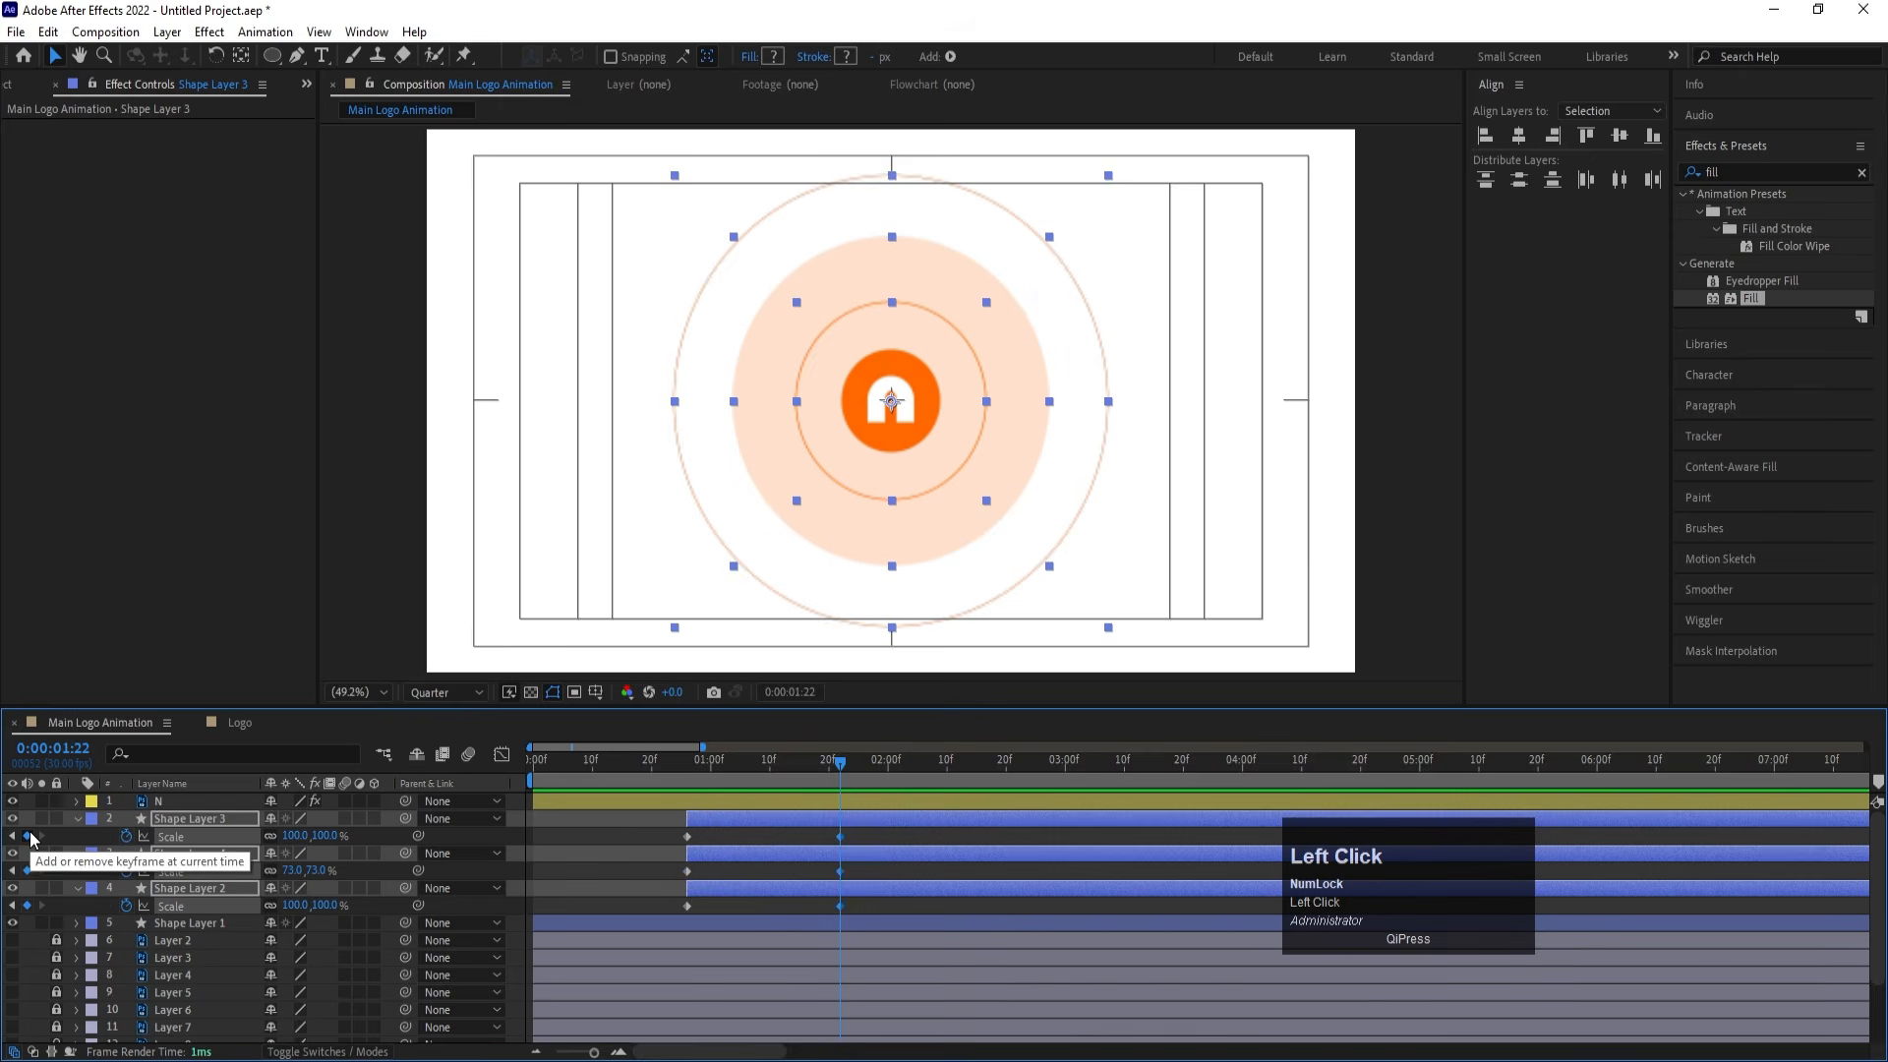
key(j)
click(301, 834)
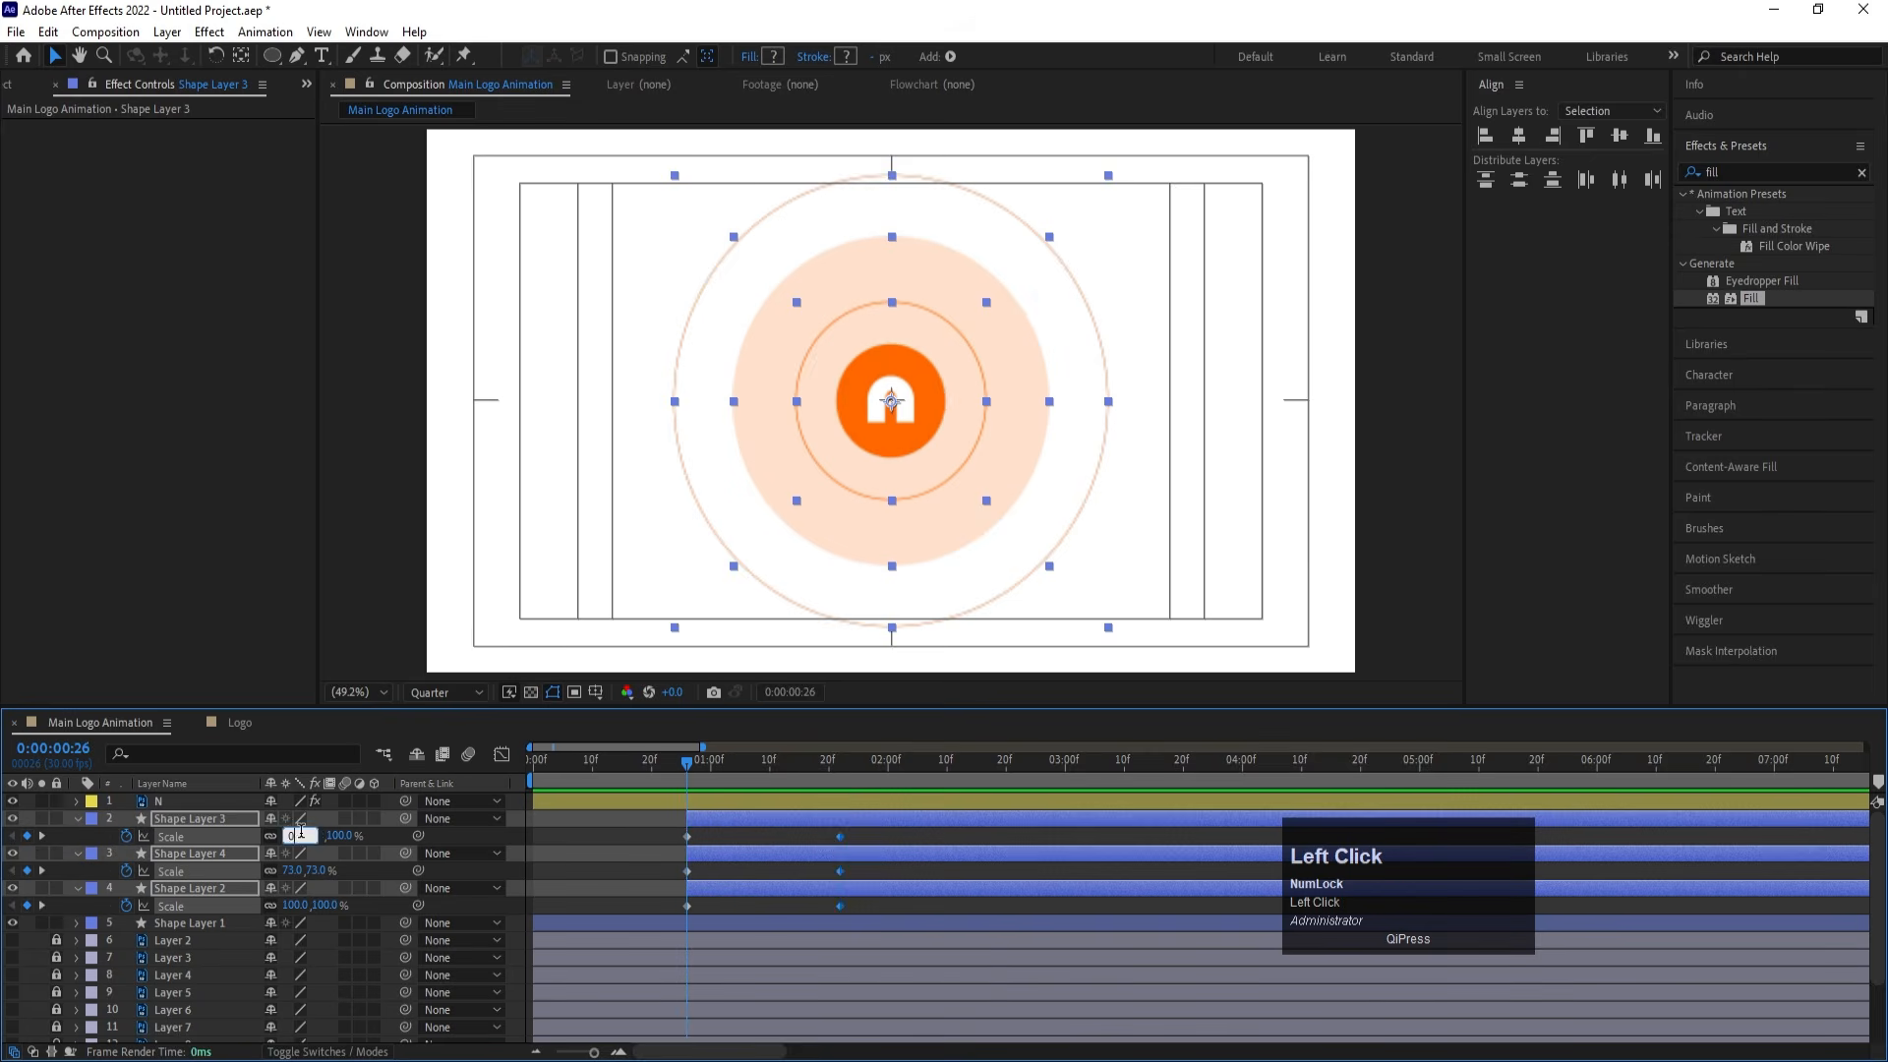
text(0)
key(Return)
Apply Easy Ease to the Scale keyframes and reshape their speed graph so the speed peaks early and tapers off slowly
drag(860, 907, 633, 799)
key(F9)
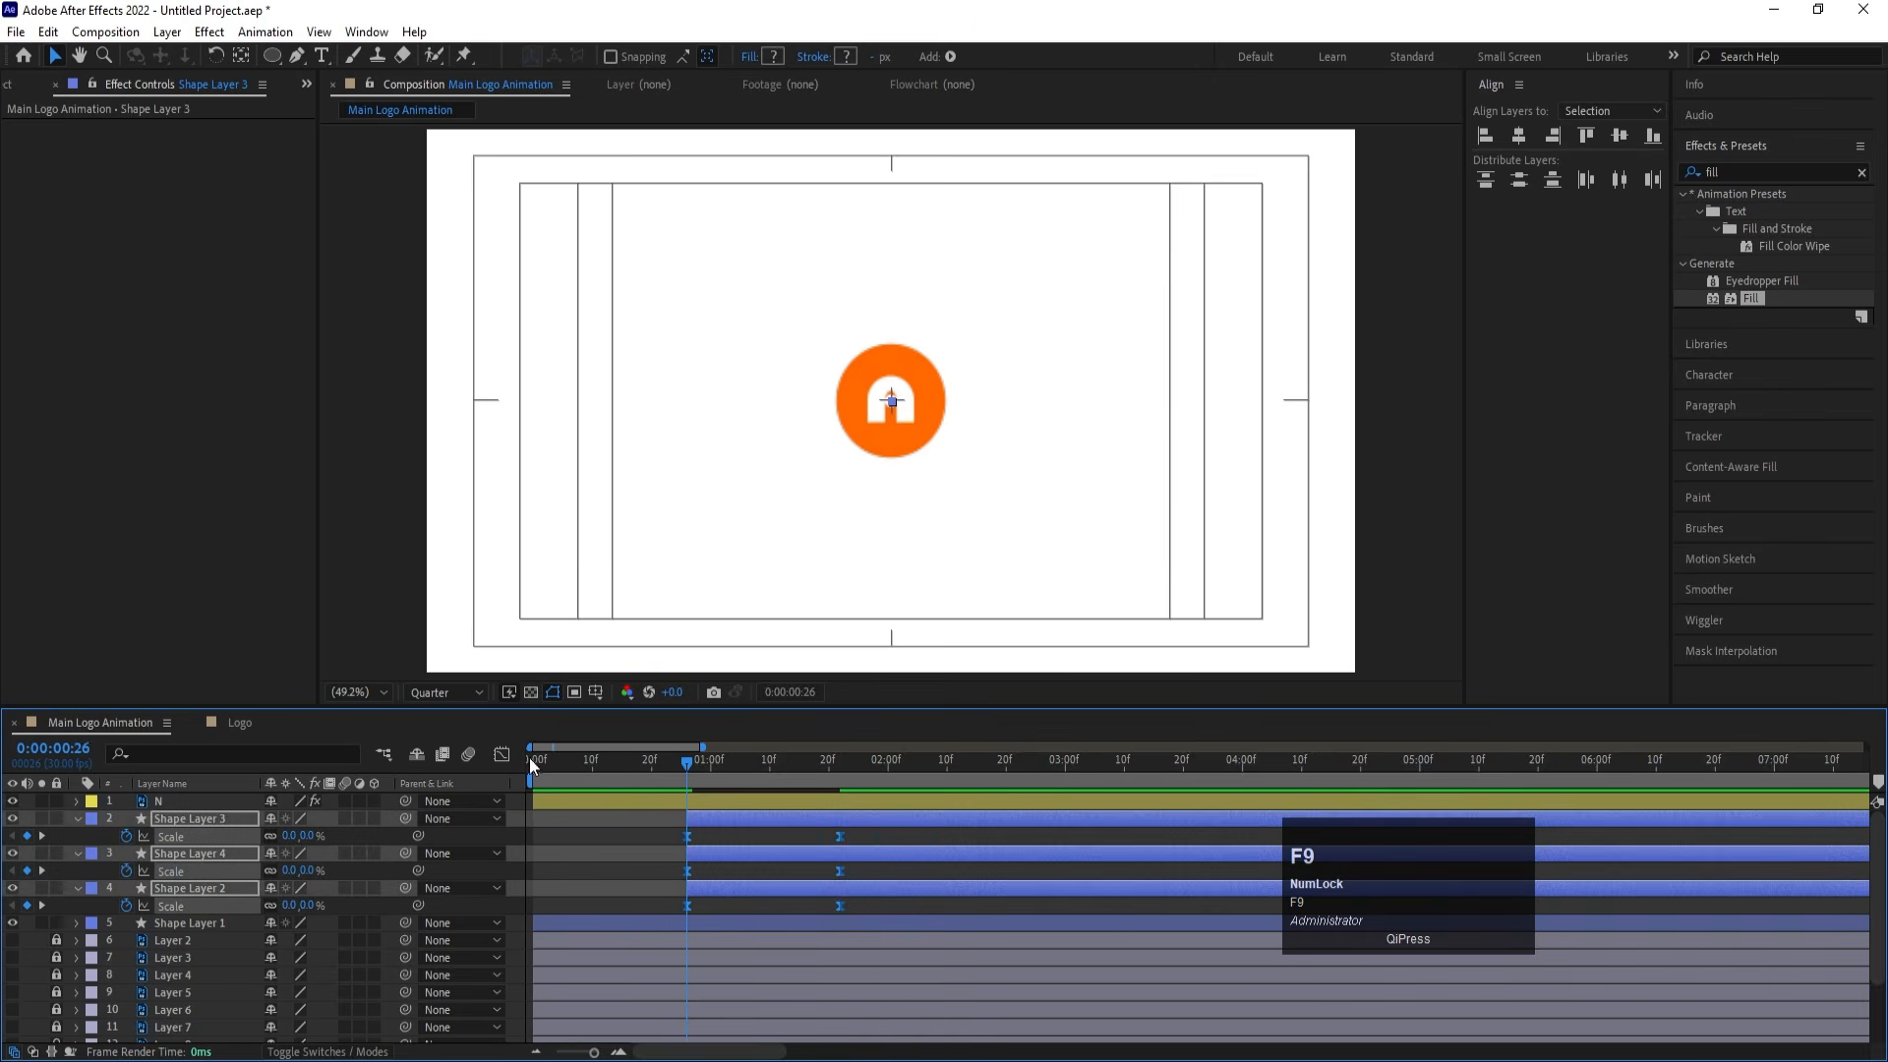
click(501, 754)
click(501, 755)
drag(863, 871, 691, 956)
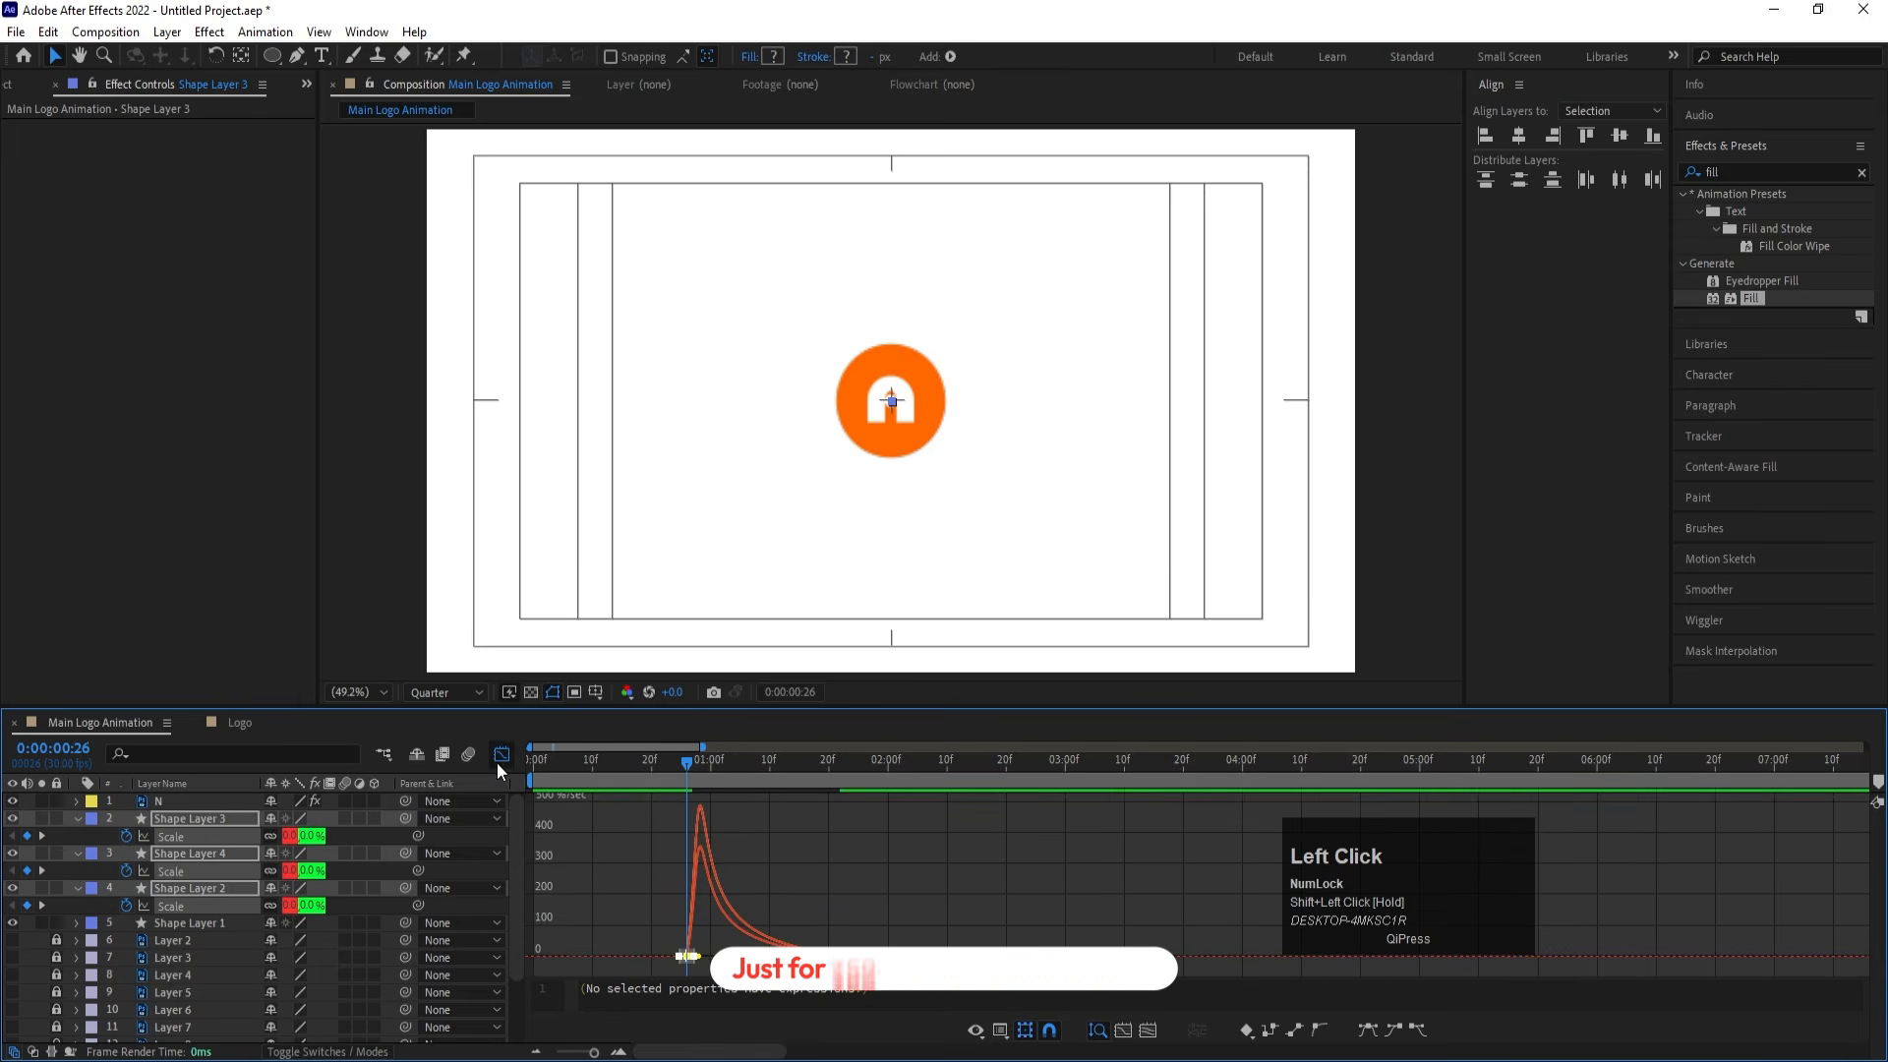
click(499, 755)
Preview the circles' scale animation, then the whole animation from the start
key(space)
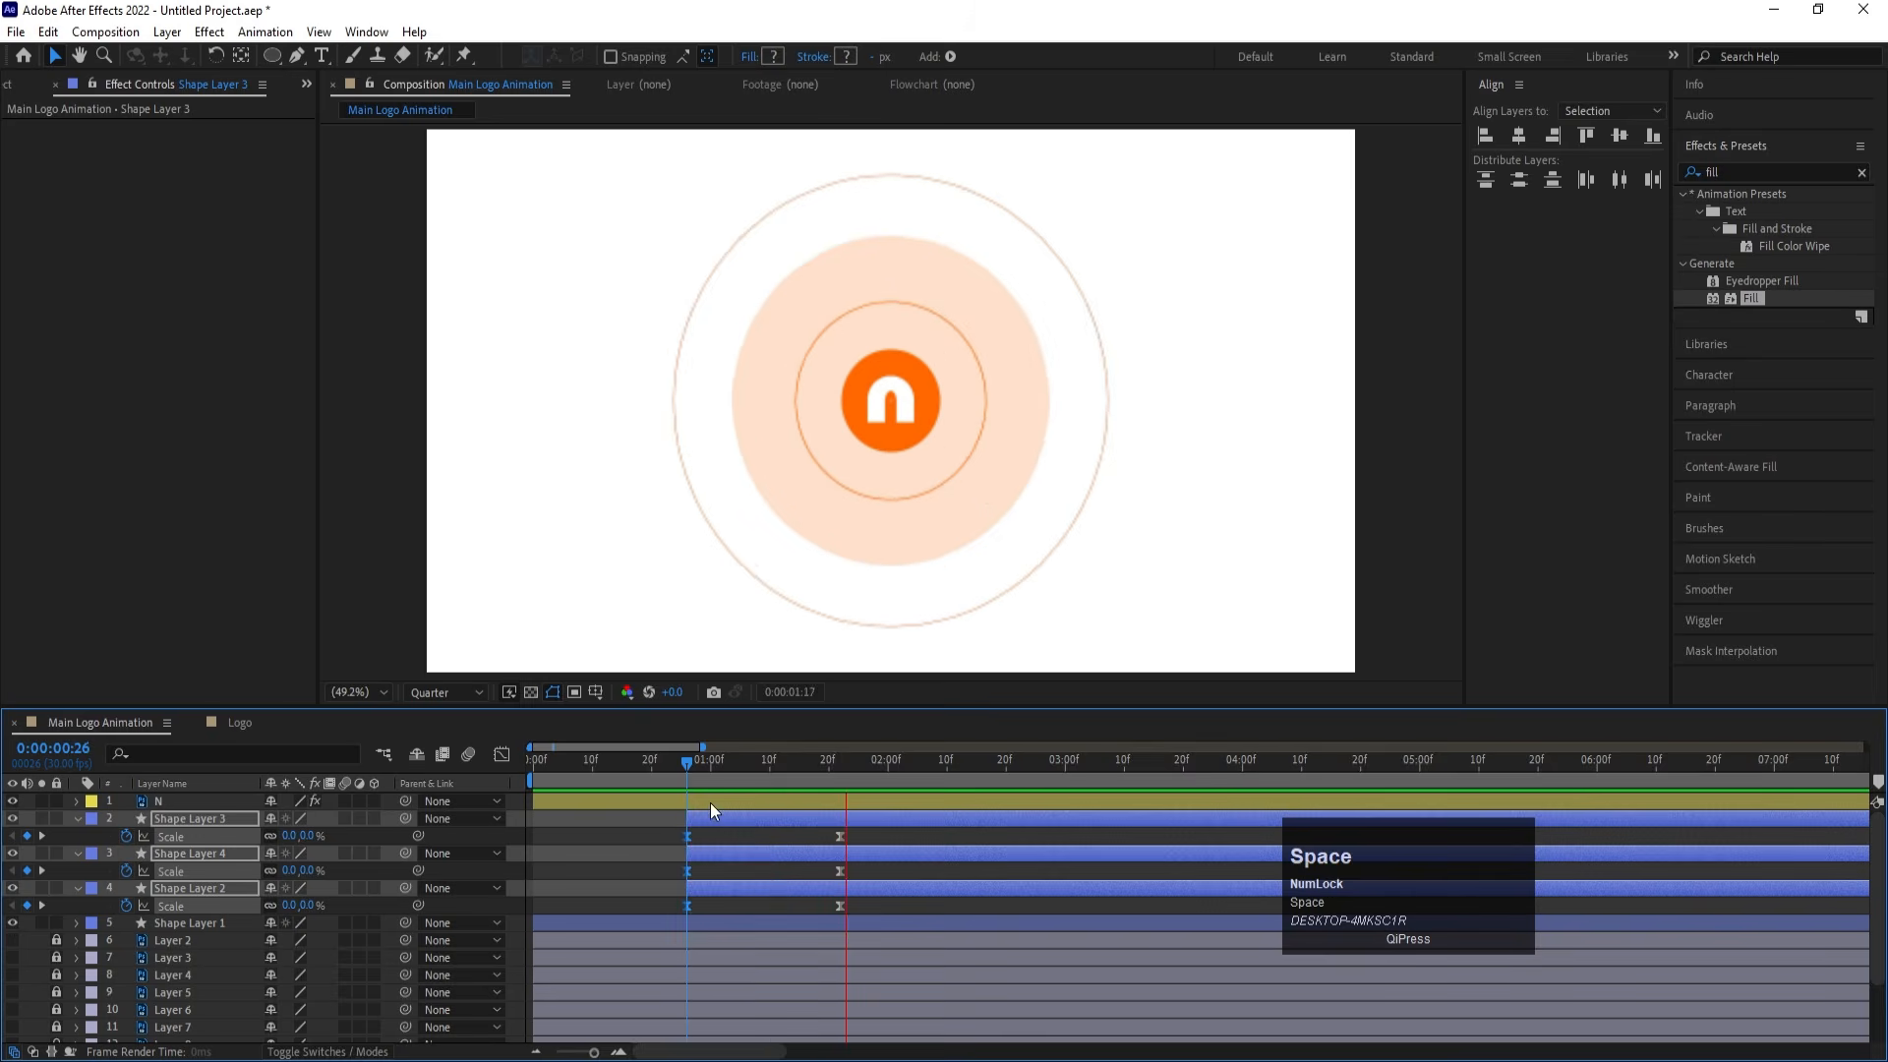
key(space)
drag(702, 765, 497, 789)
key(space)
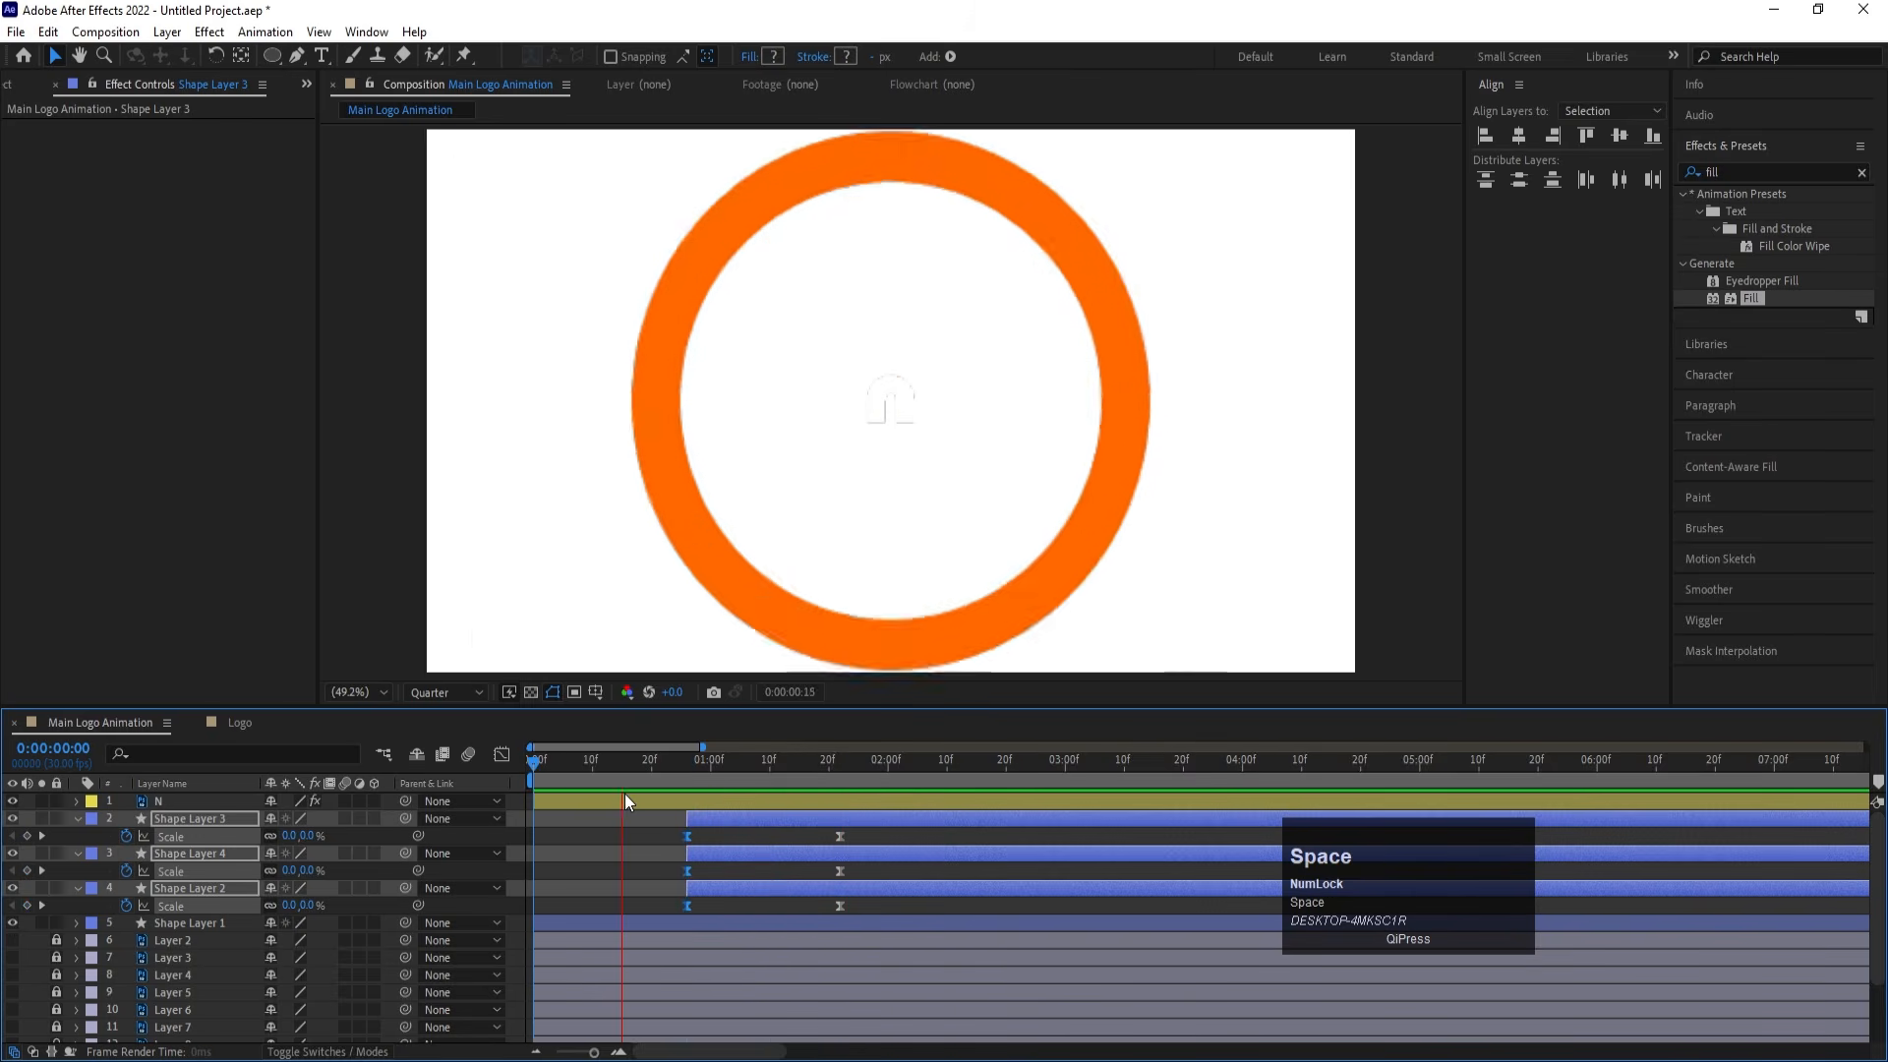
key(space)
Shift Shape Layers 3, 4 and 2 to start at 0:00:00:23, then select only Shape Layer 4
drag(693, 777, 690, 817)
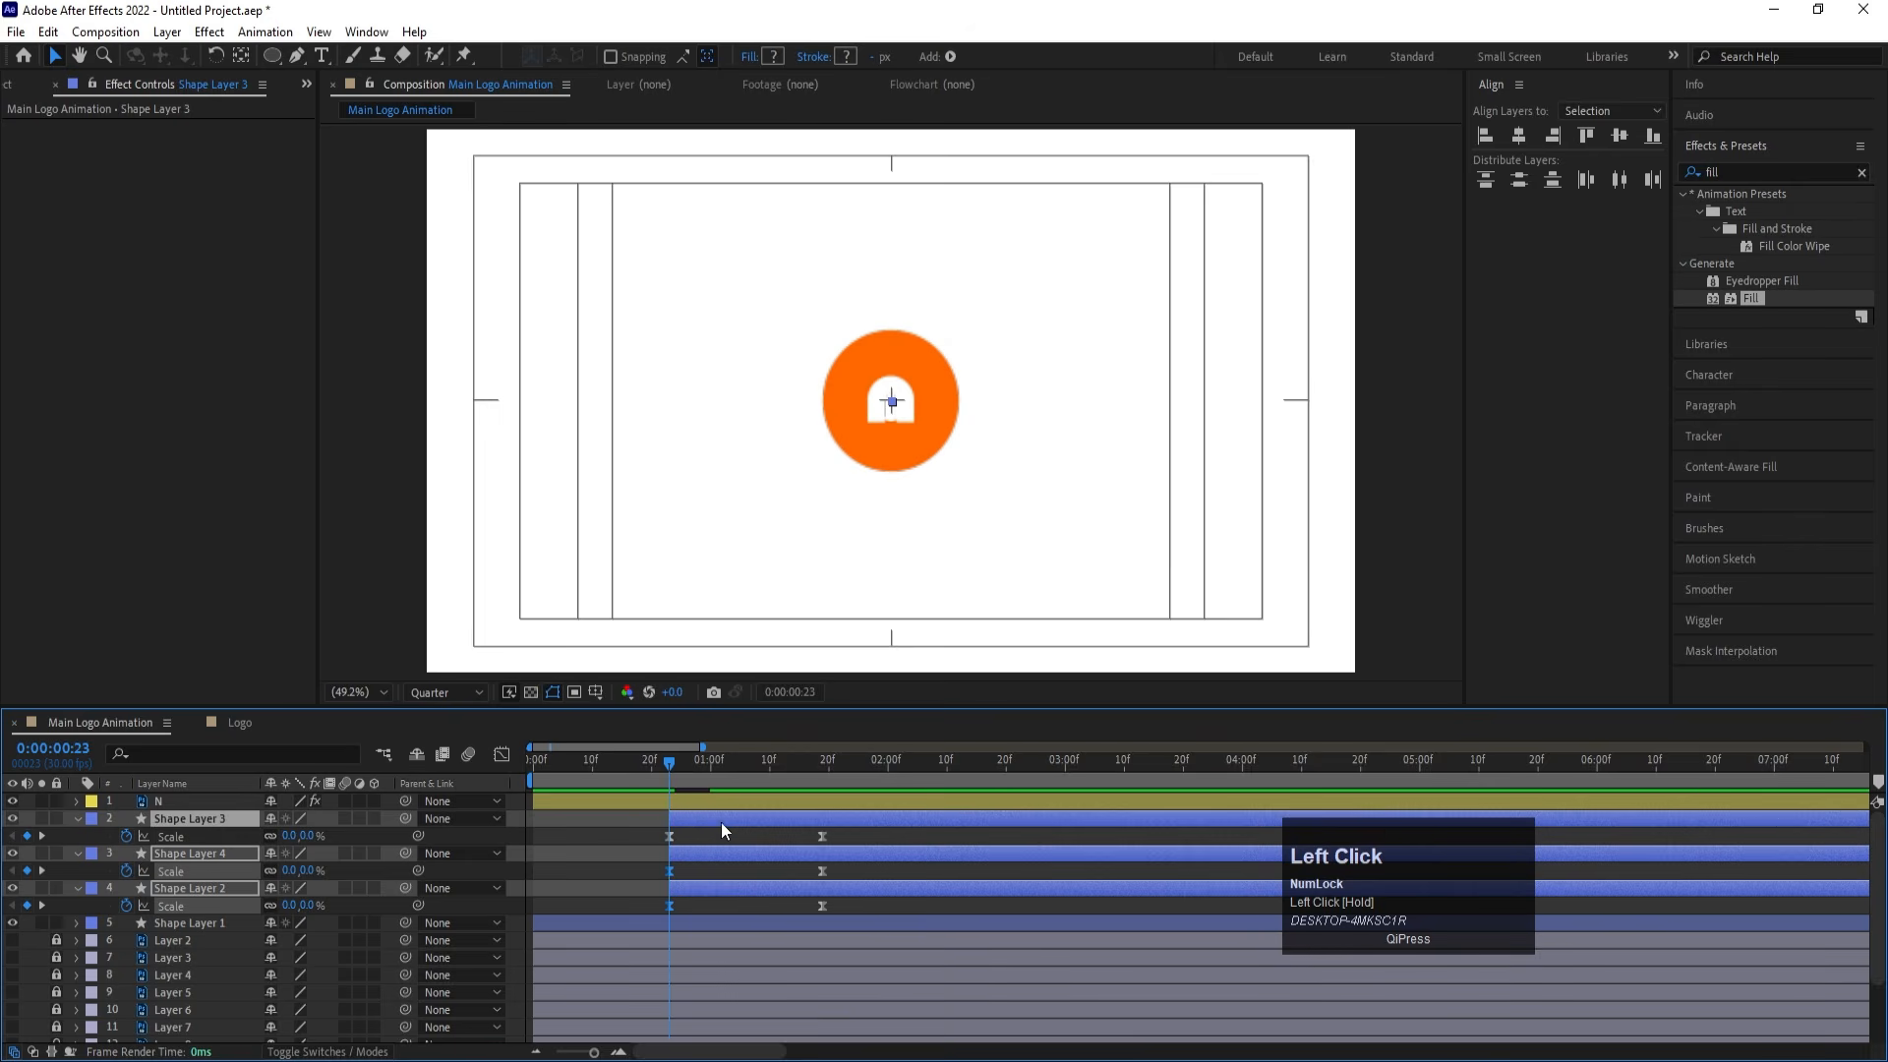
click(712, 855)
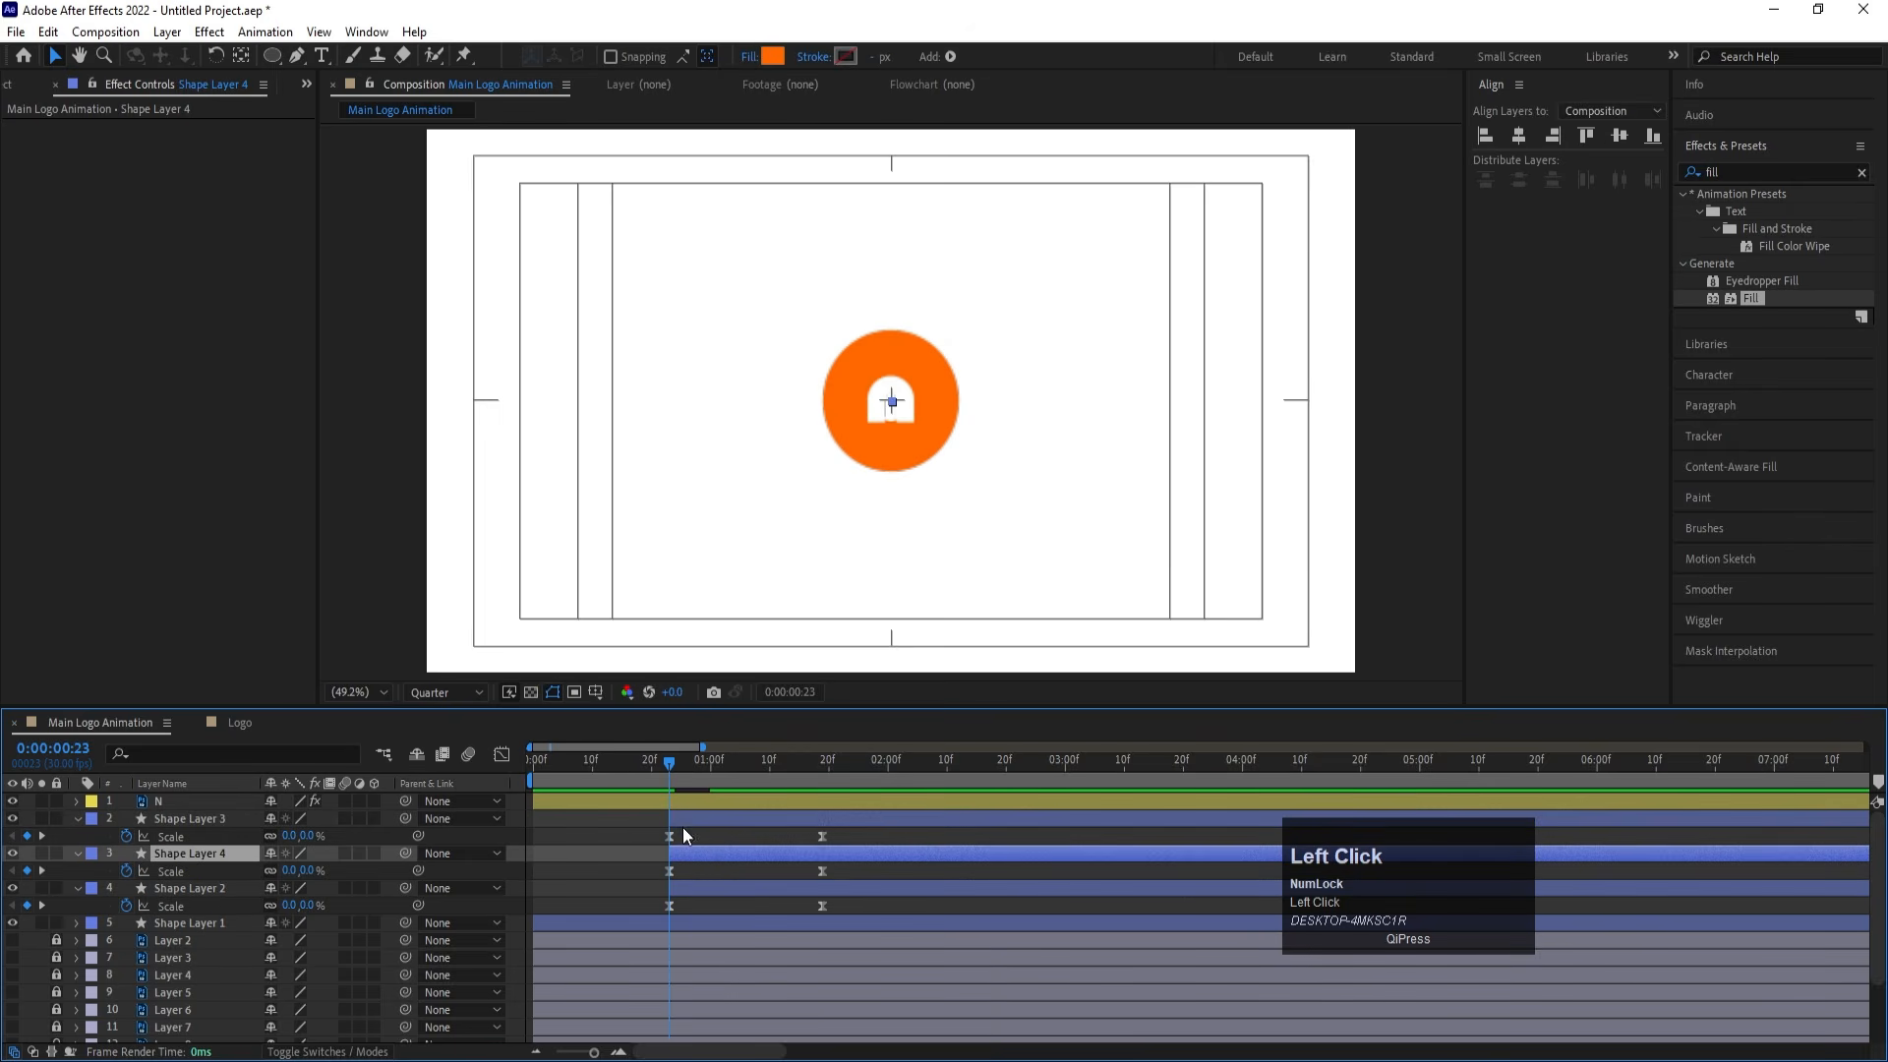
Stagger the circles by starting Shape Layer 4 about four frames after Shape Layer 2 and Shape Layer 3 about four frames after that, and preview
drag(689, 847, 710, 853)
drag(698, 818, 741, 826)
key(space)
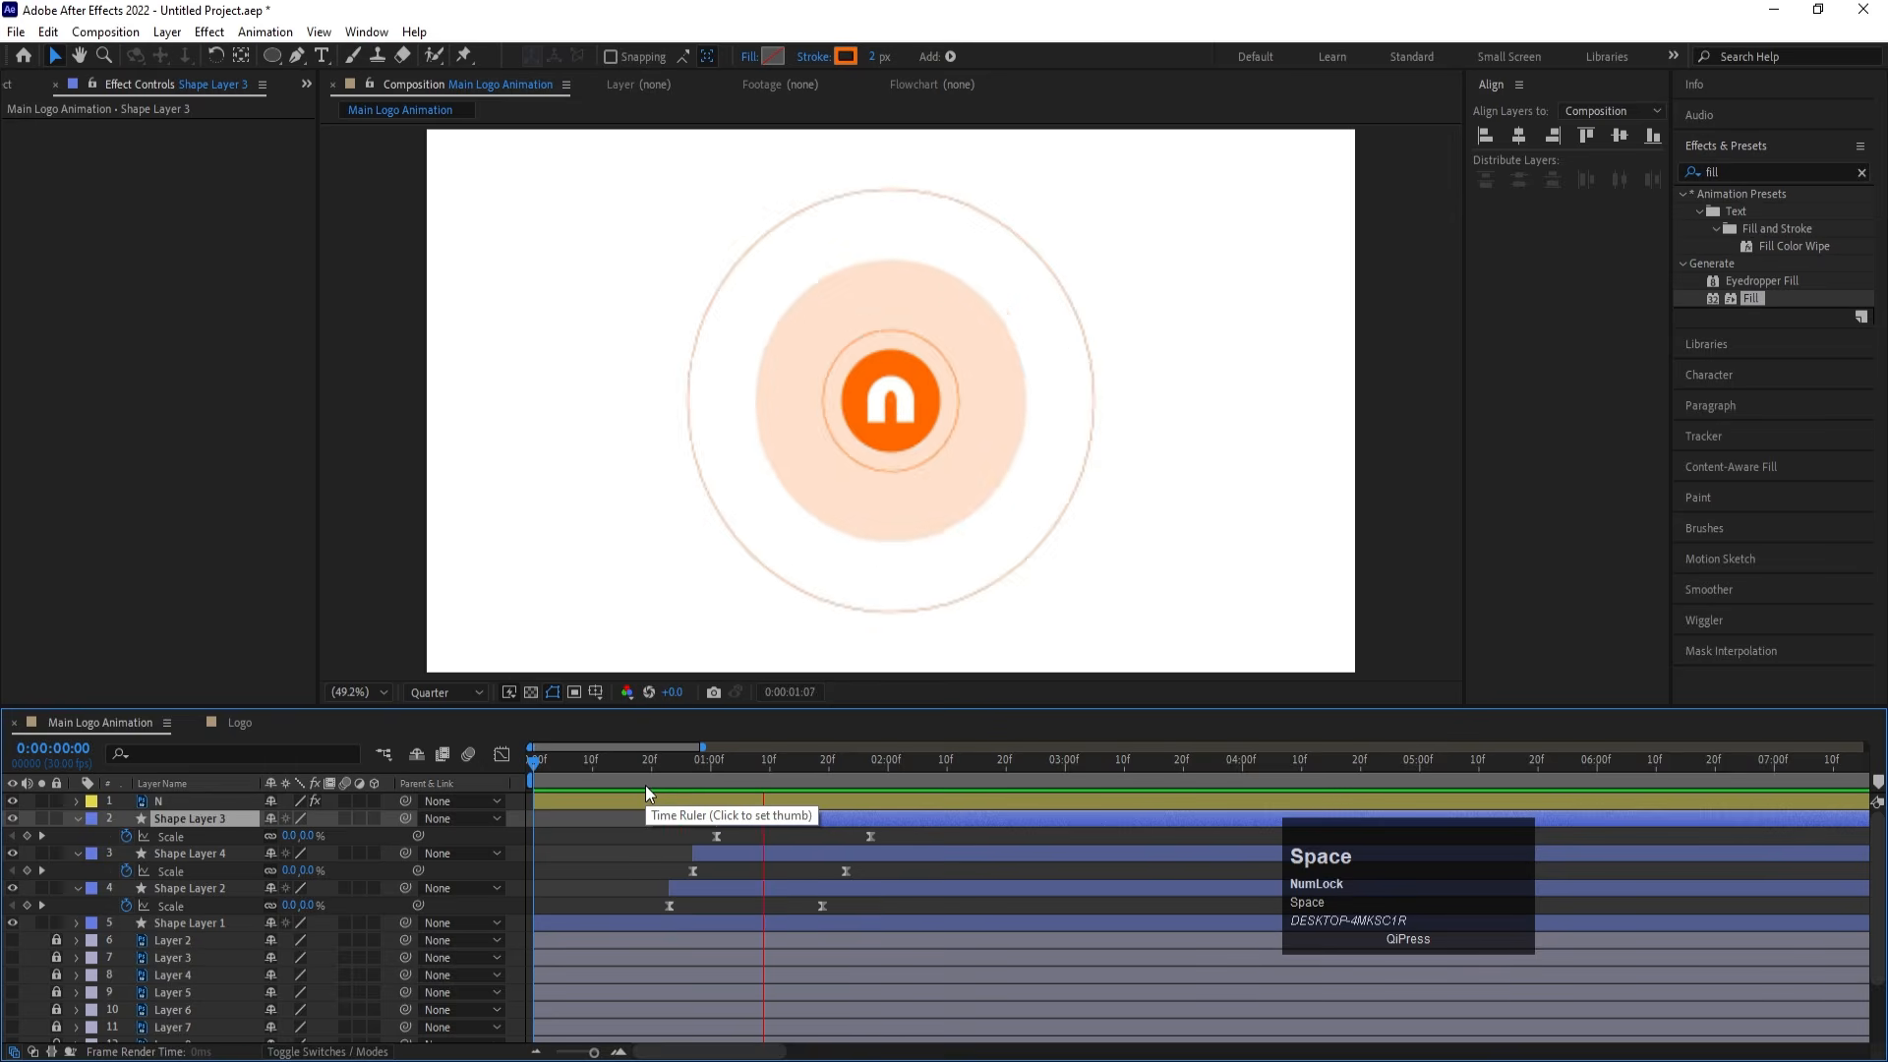
Hold the Scale of Shape Layers 3, 4 and 2 with keyframes at 0:00:01:29, and enlarge them to 261%, 234% and 261% at 0:00:03:00
drag(876, 787, 883, 772)
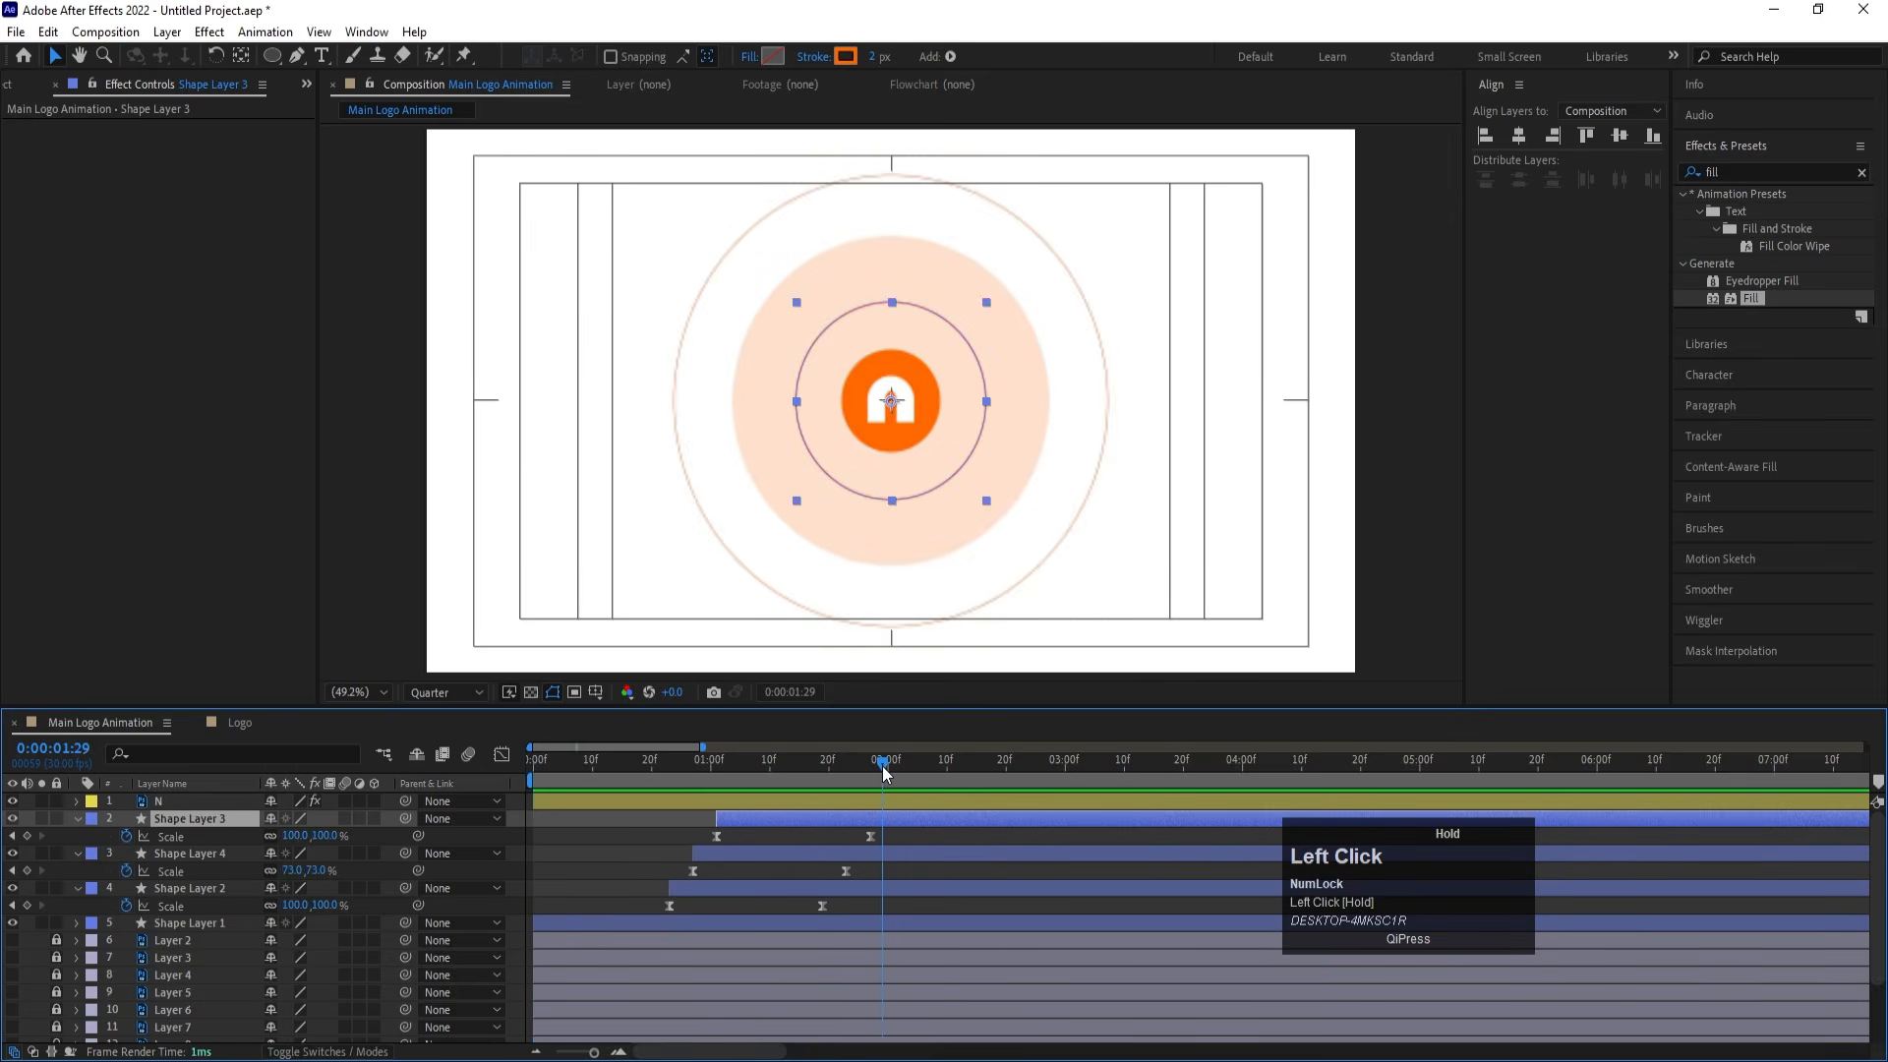
shift+click(203, 887)
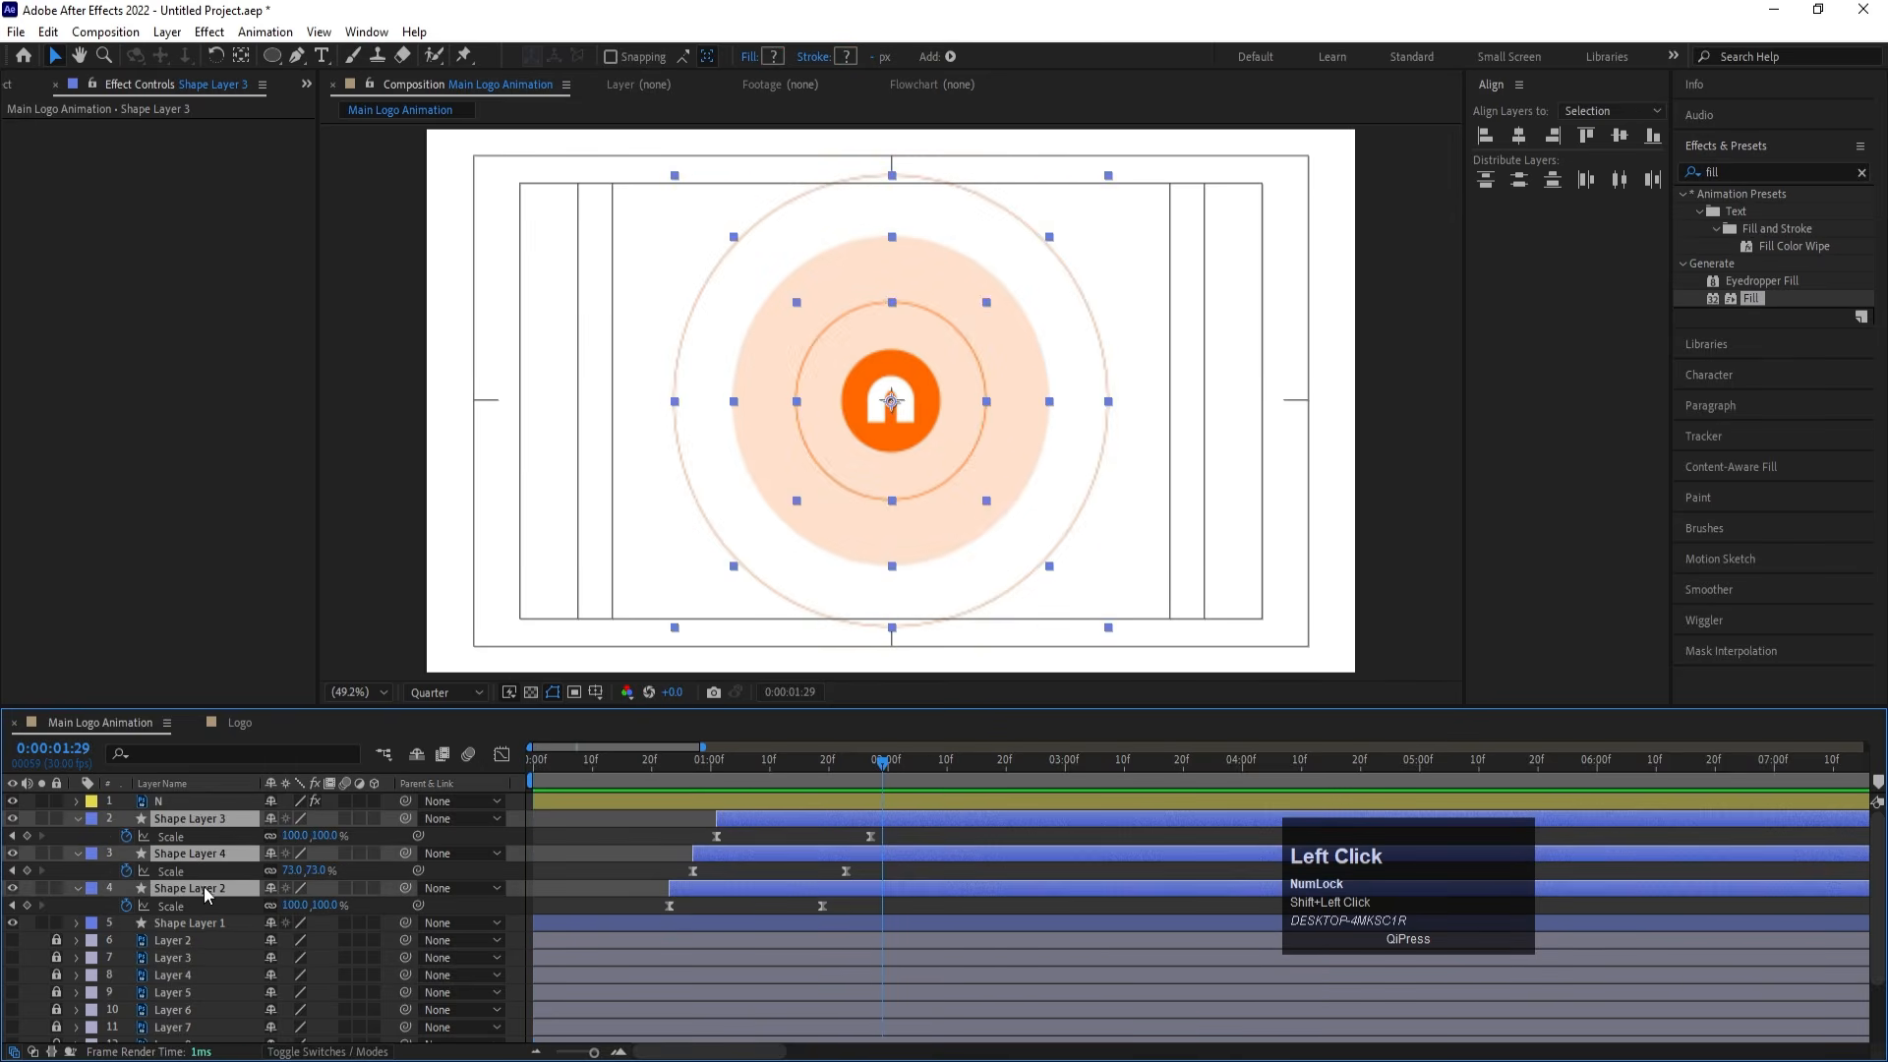
click(27, 836)
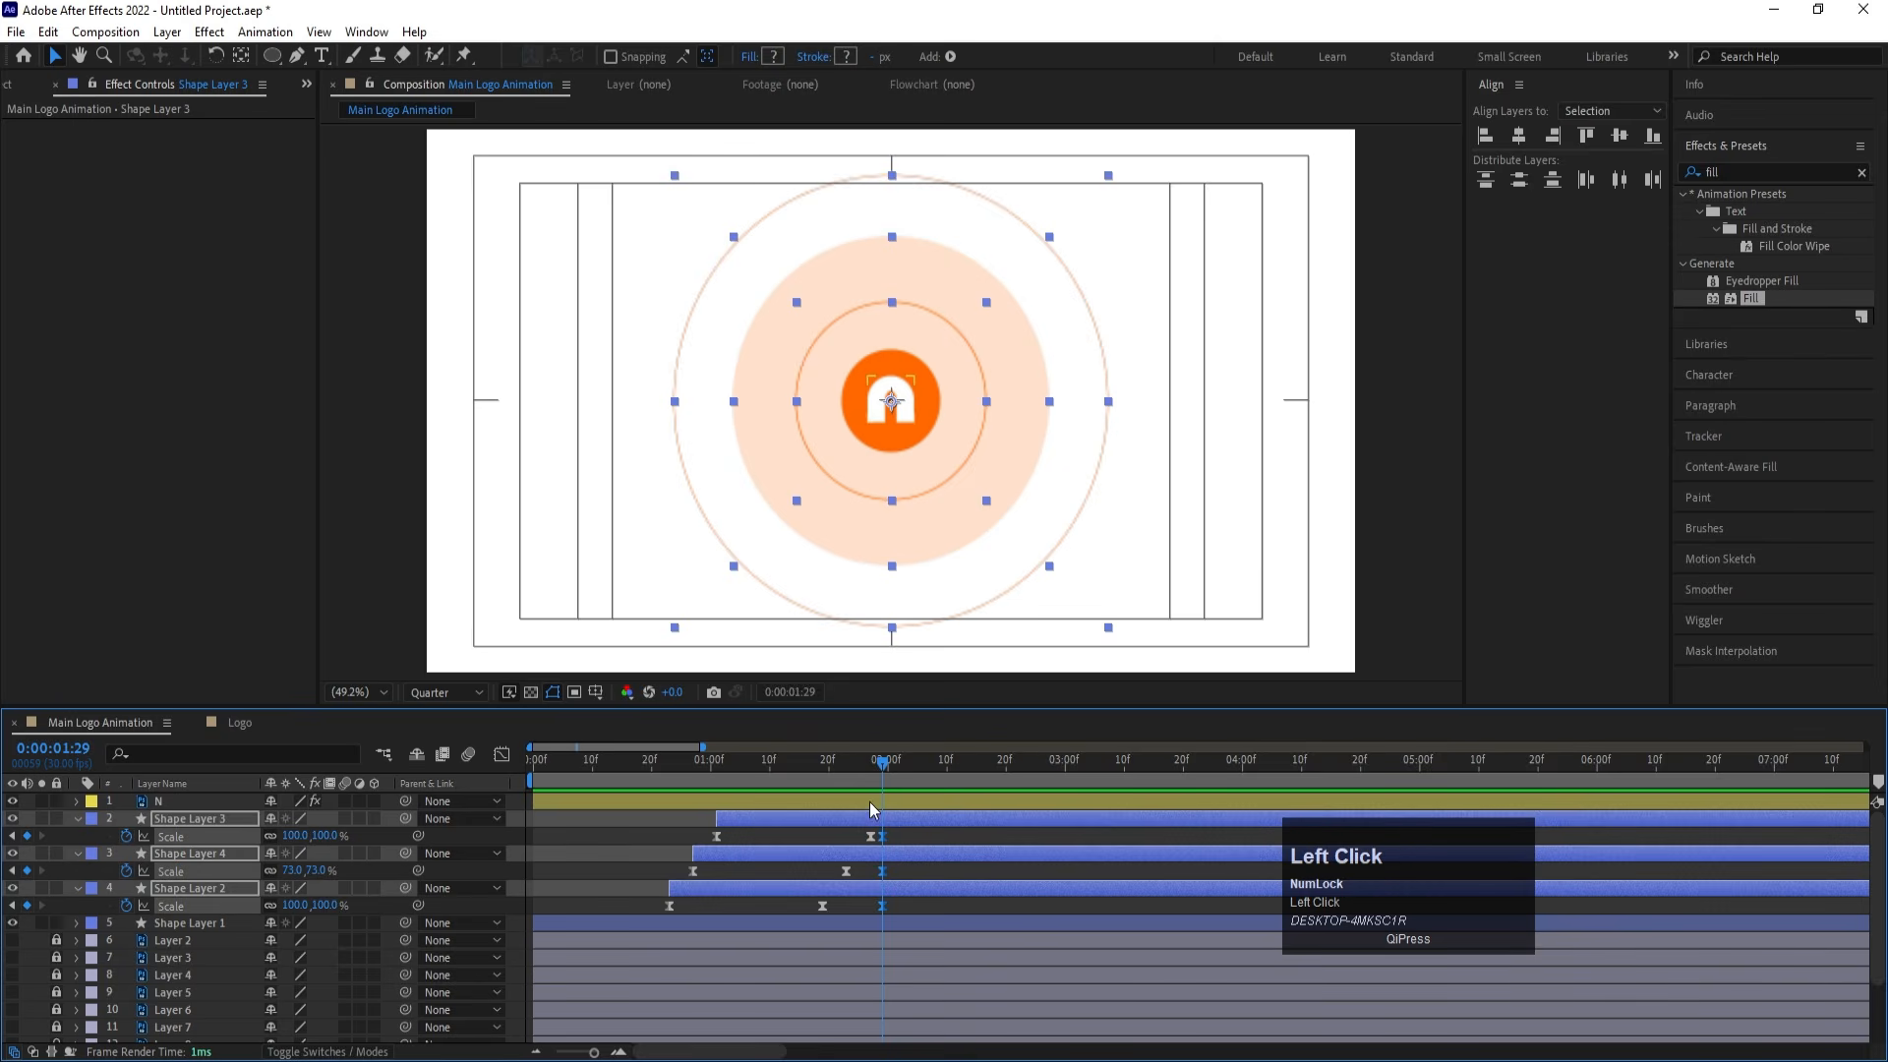
drag(1016, 770, 1061, 776)
drag(290, 835, 681, 890)
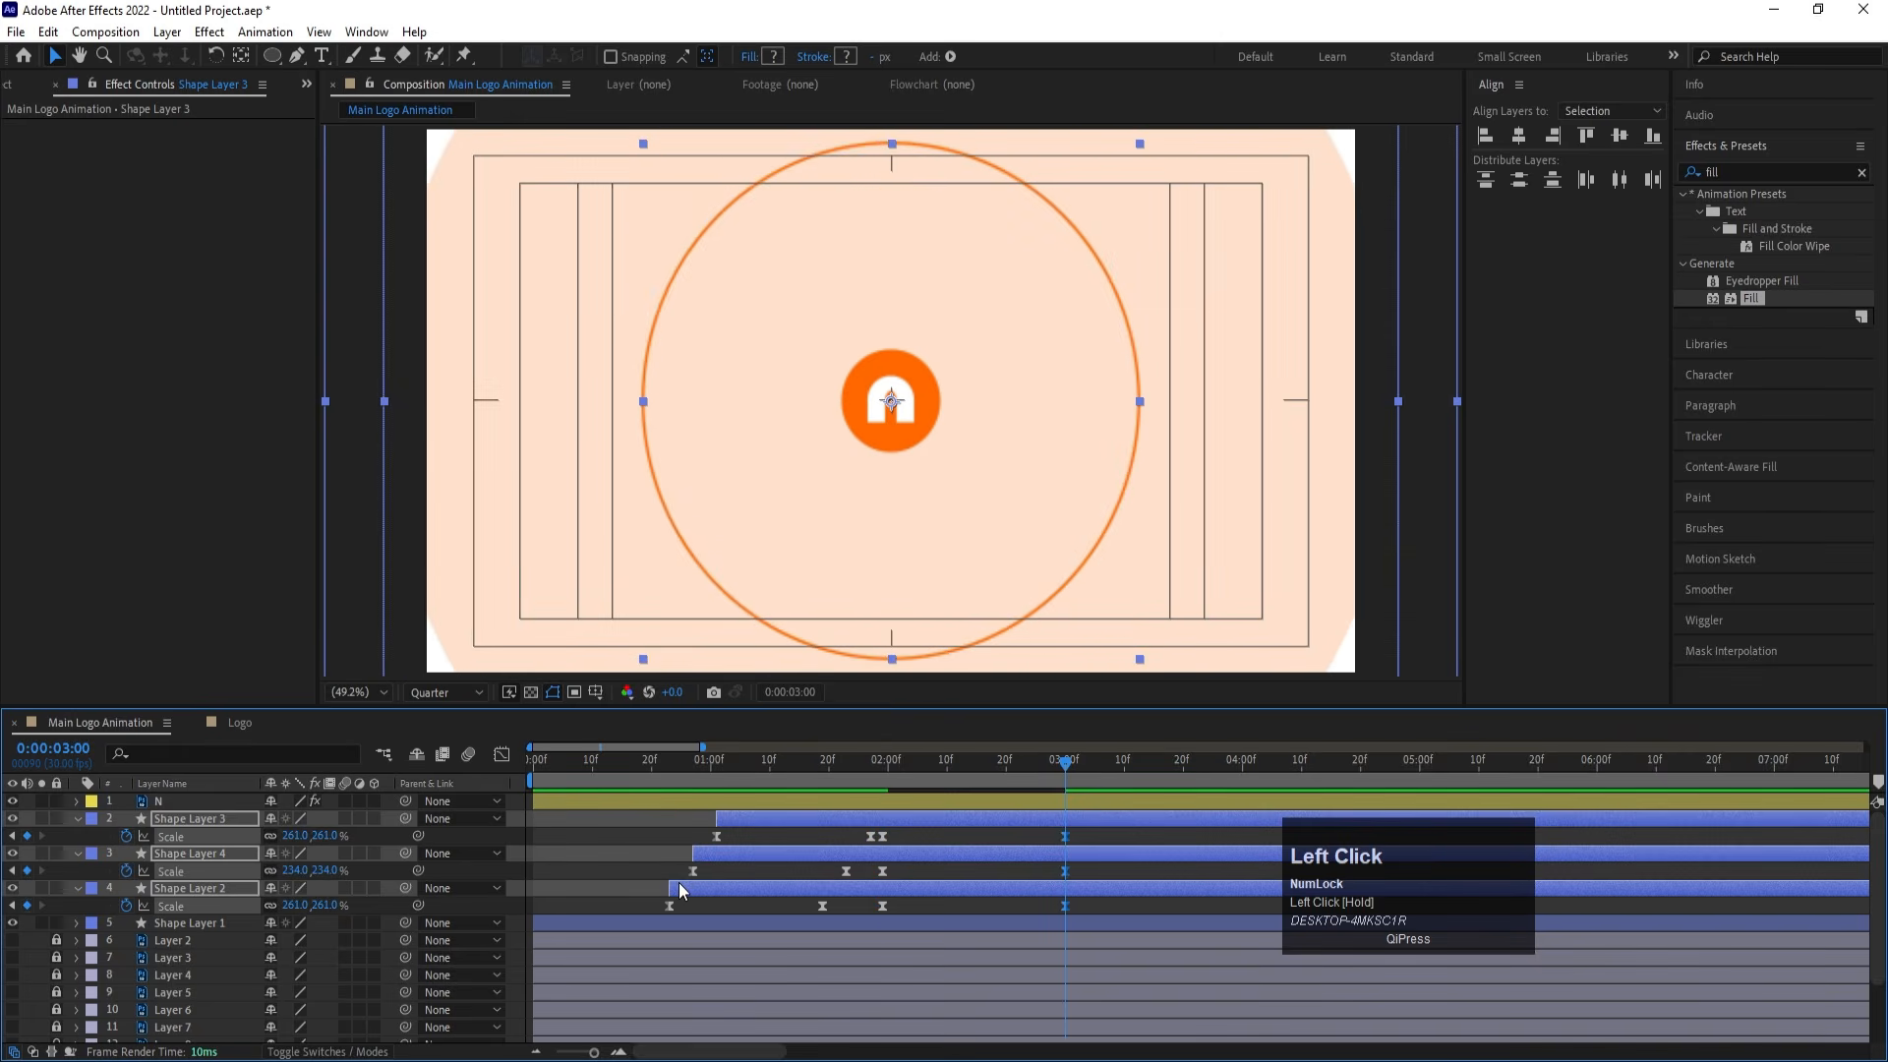
Keyframe the Opacity of Shape Layers 3, 4 and 2 from their existing values at 0:00:01:29 to 0% at 0:00:03:00
key(j)
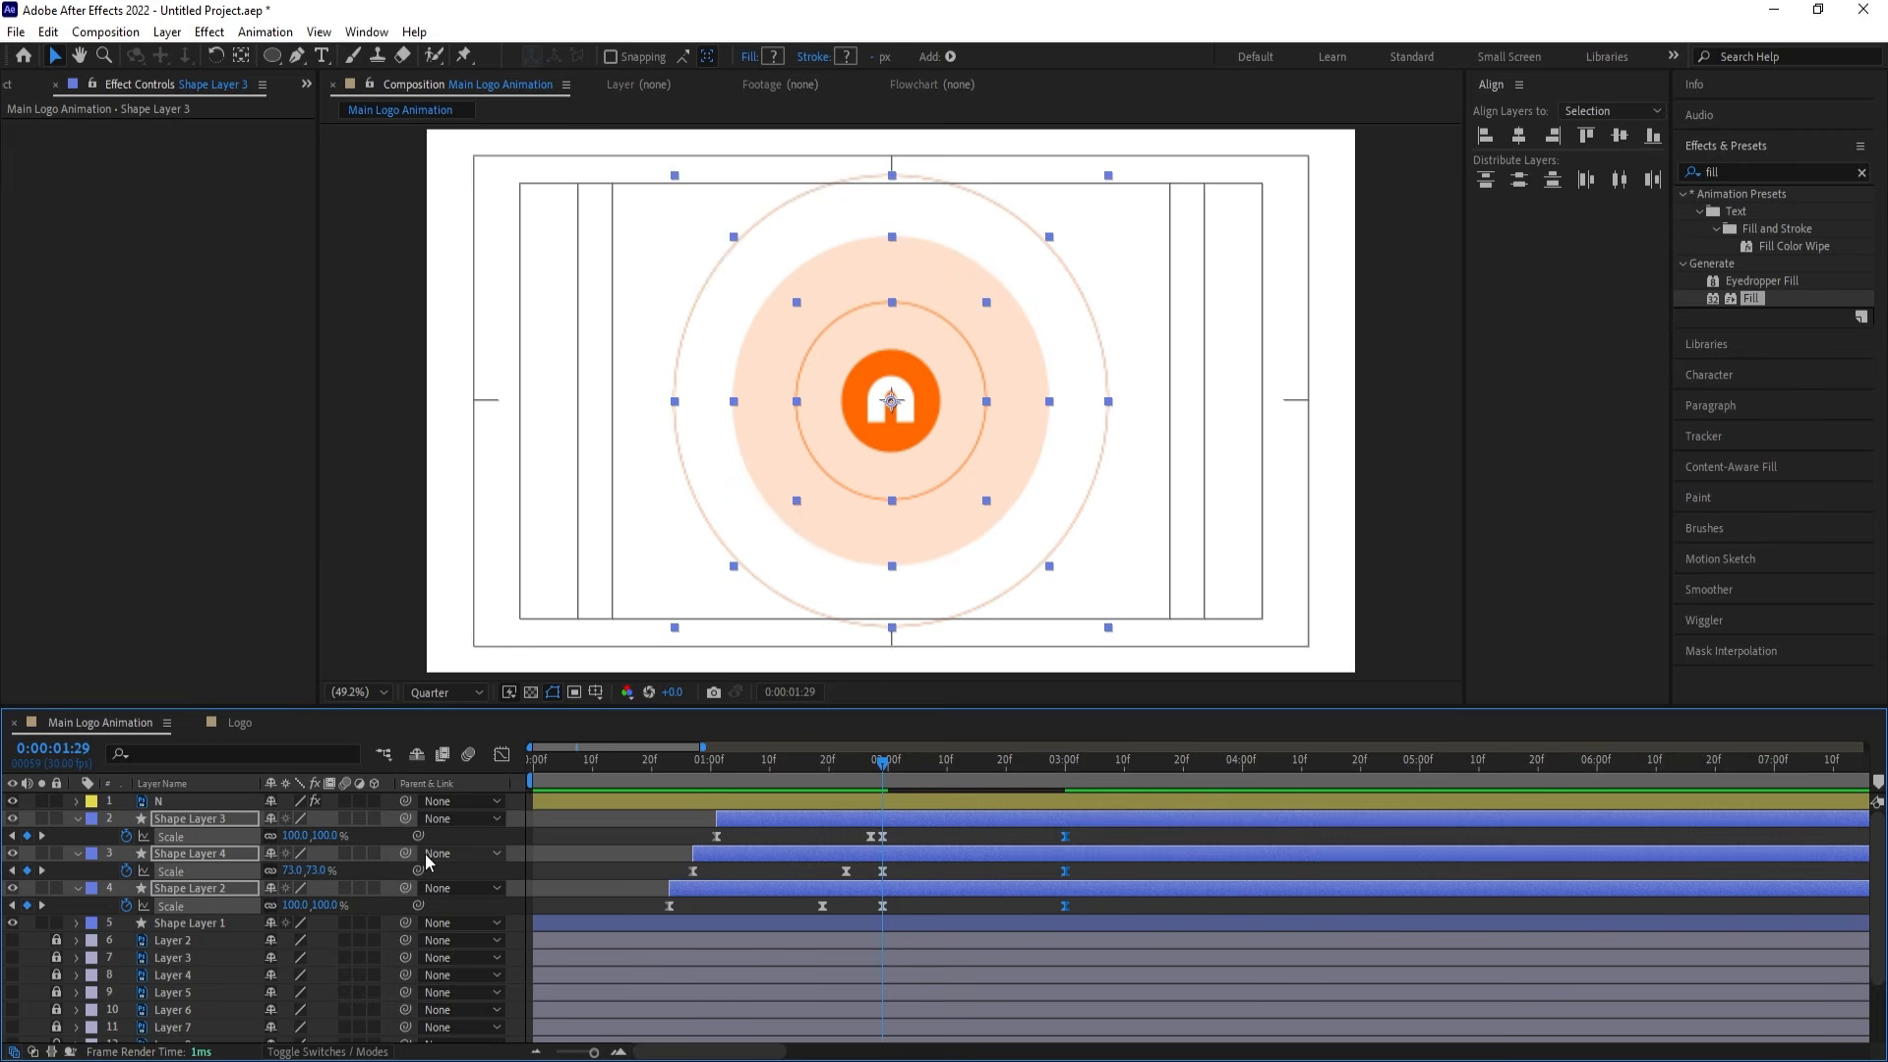
key(t)
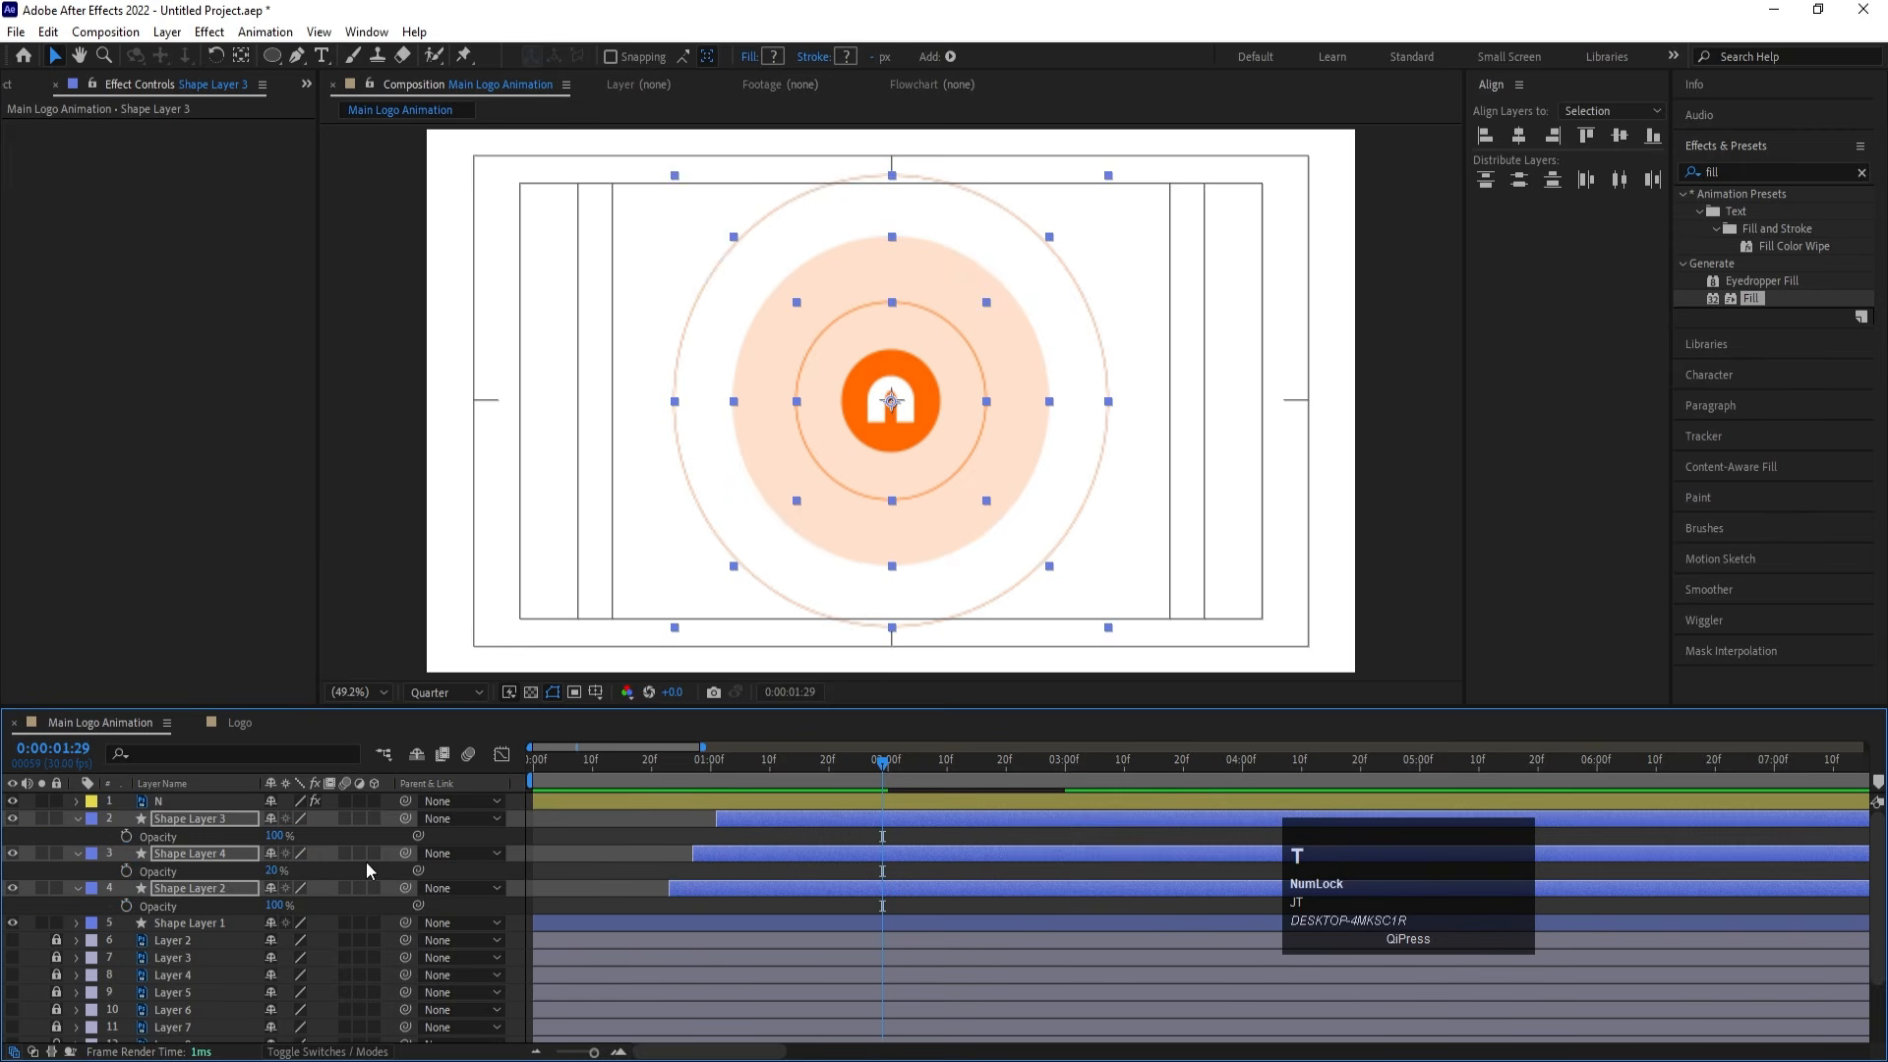
click(132, 834)
key(u)
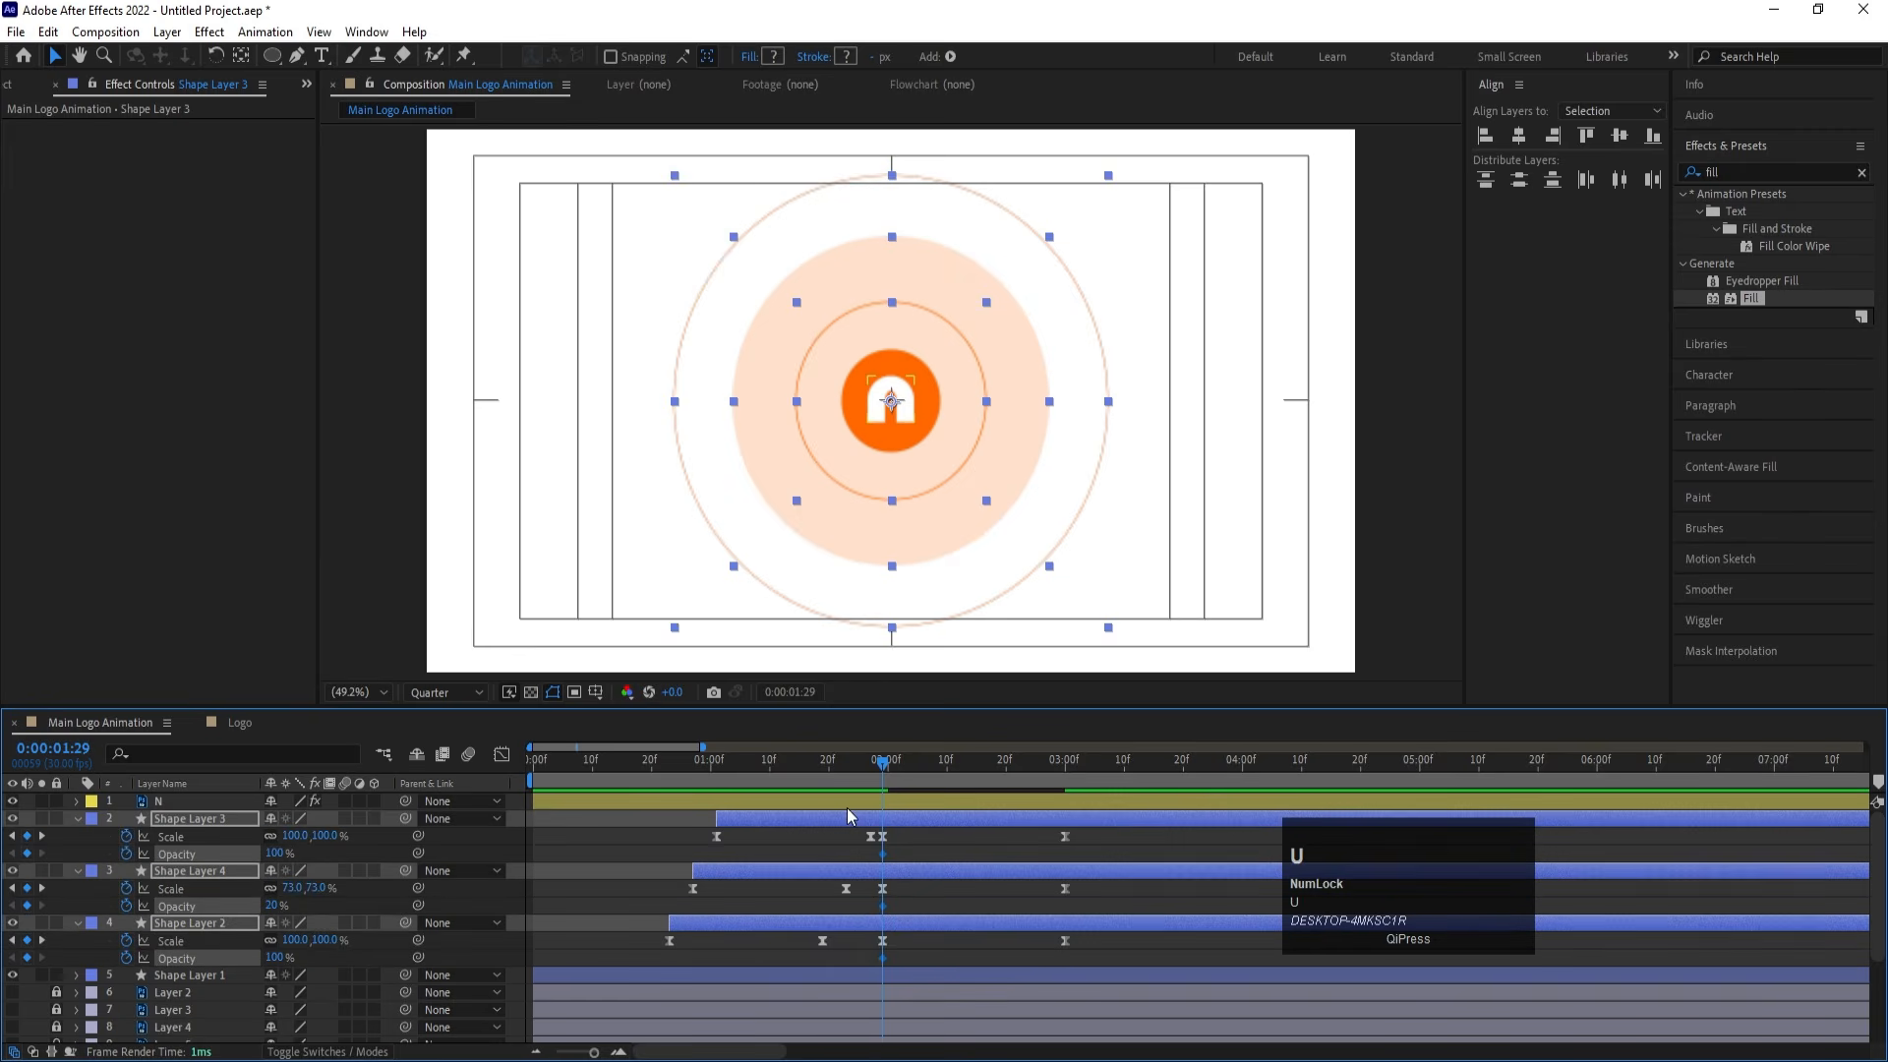
key(k)
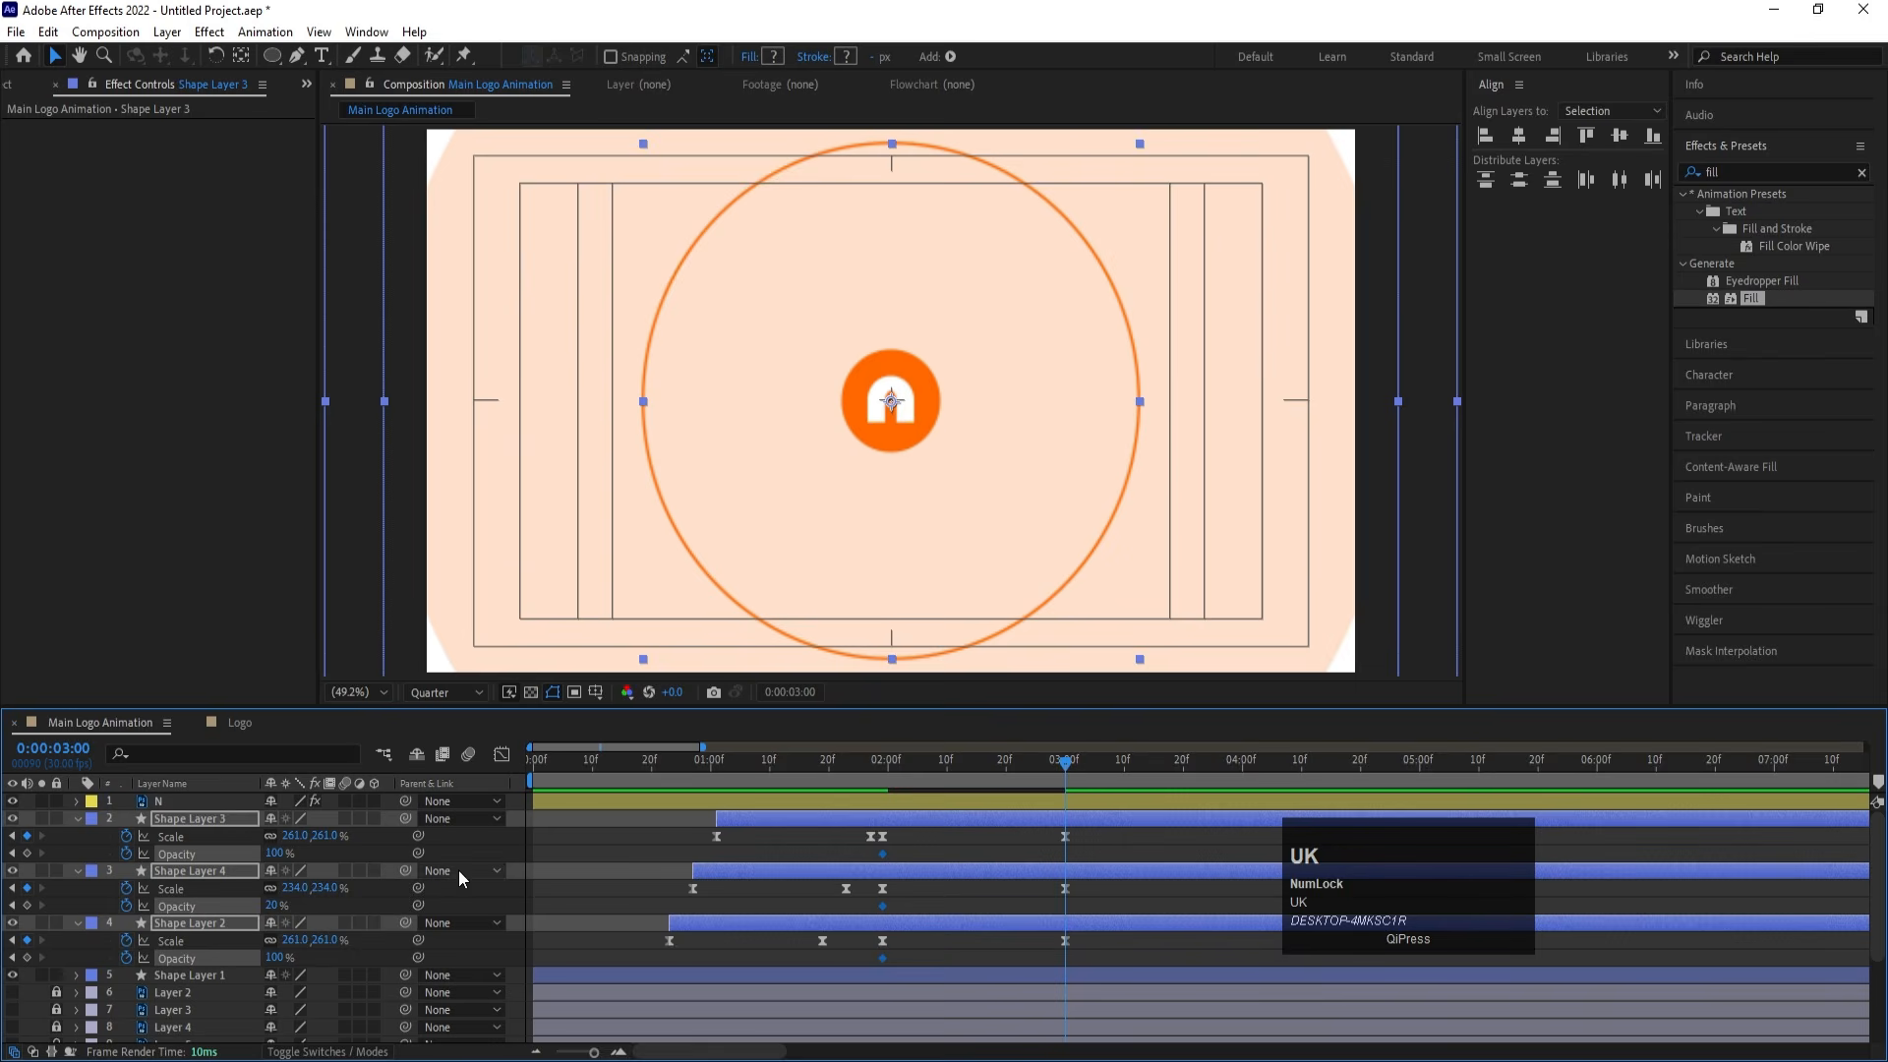
click(278, 853)
text(0)
key(Return)
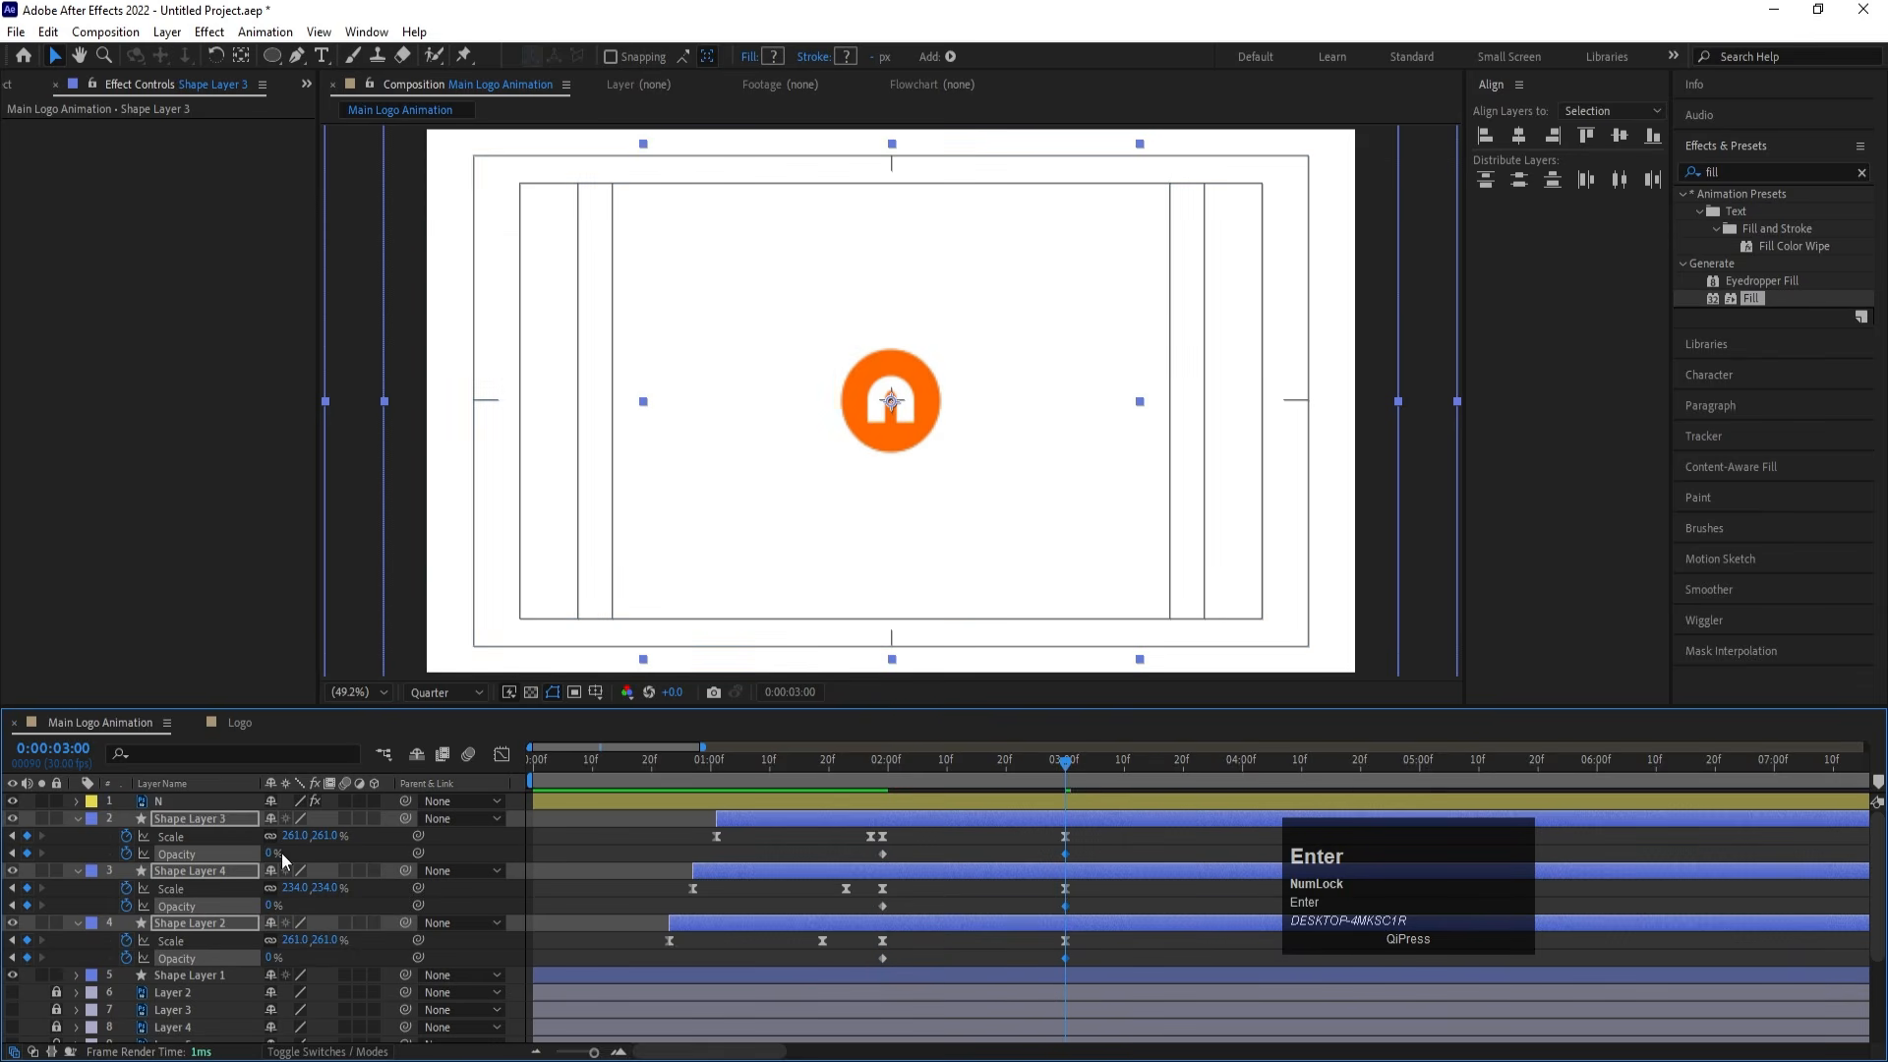
Apply Easy Ease to the circles' expansion and fade-out keyframes and reshape their speed graph so the speed builds slowly and peaks late
drag(1072, 953, 880, 779)
key(F9)
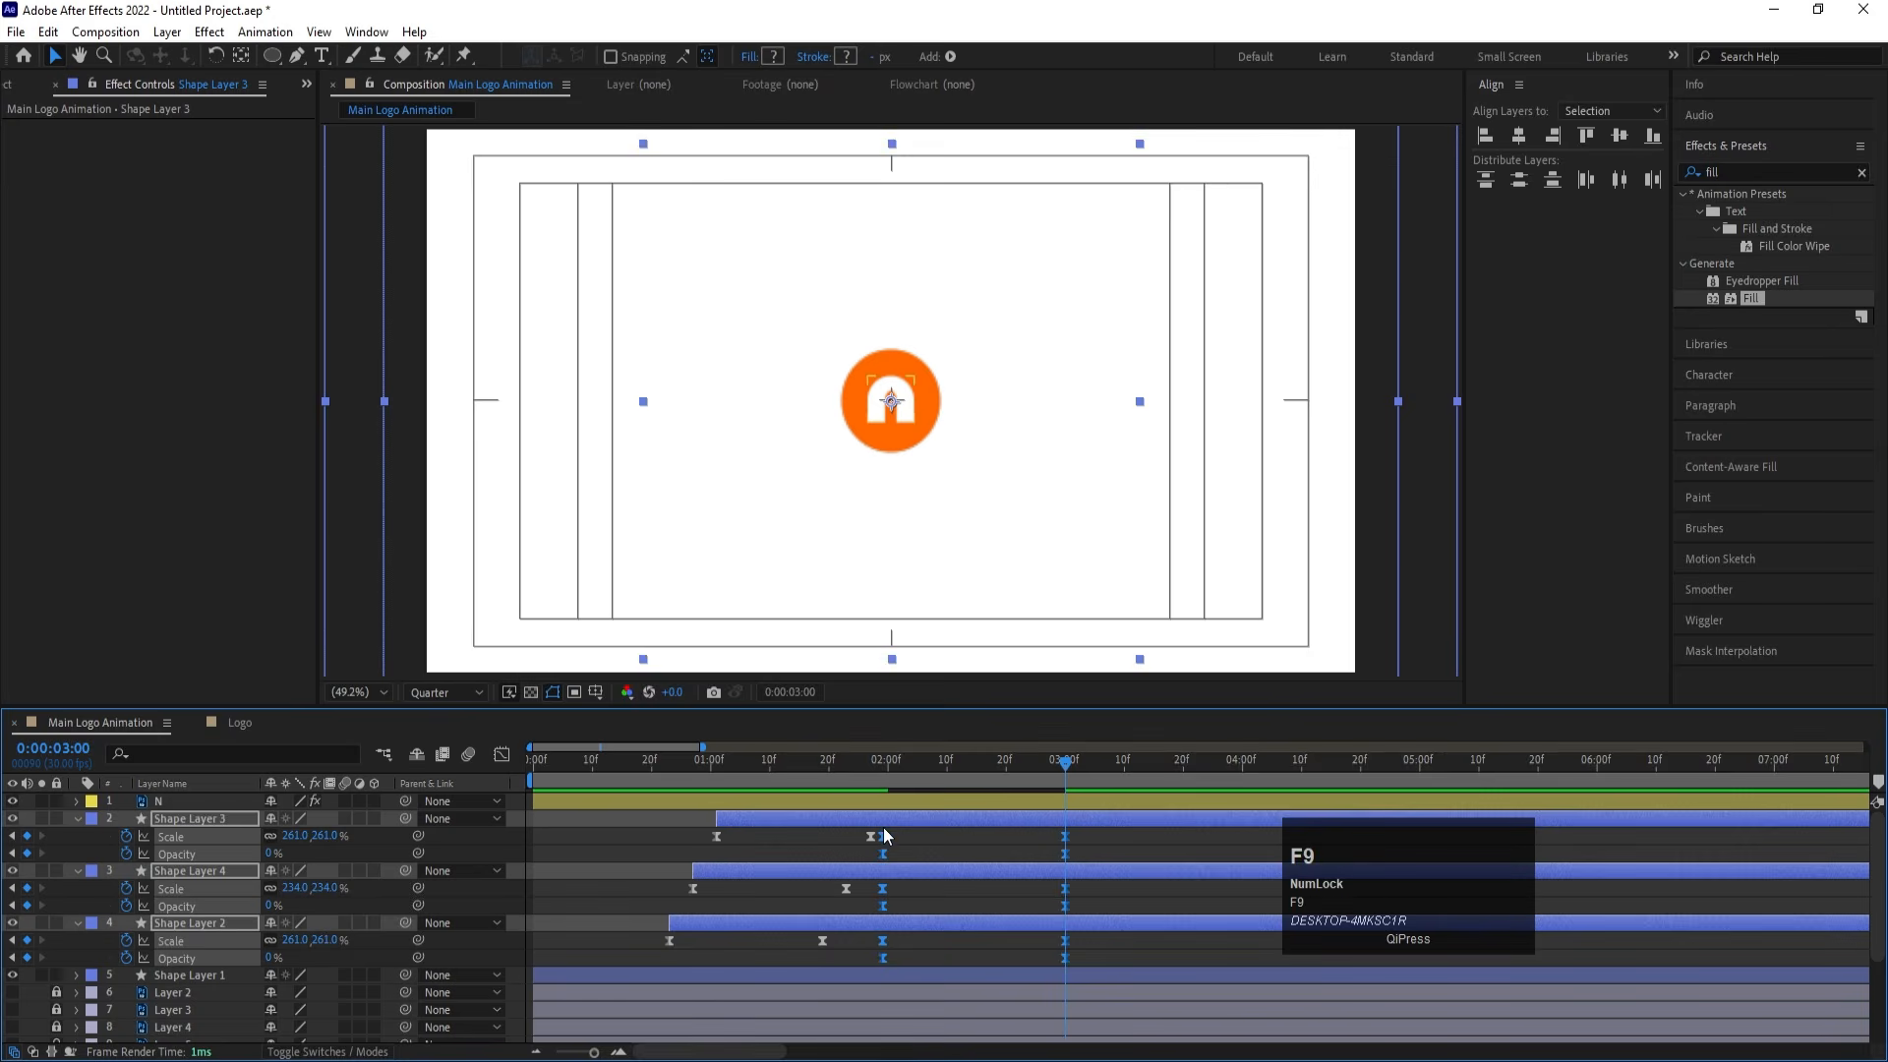
click(501, 755)
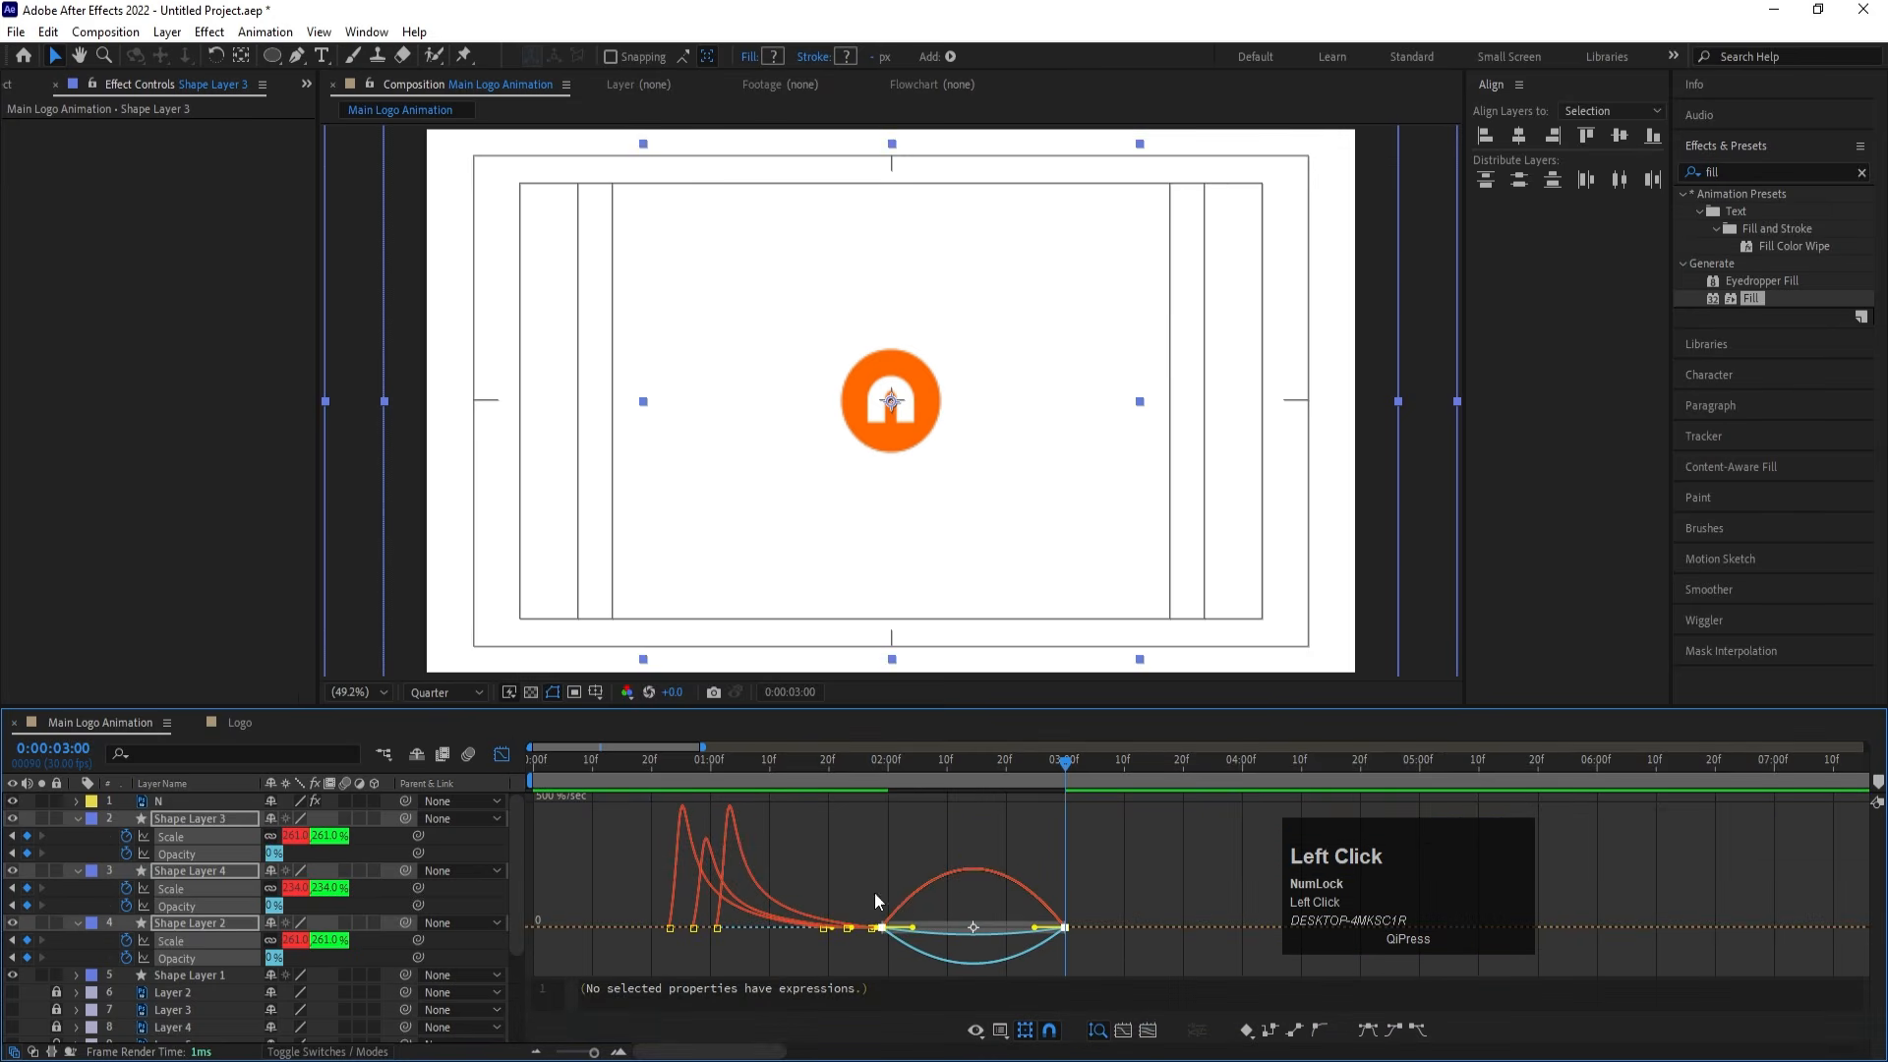
drag(932, 905, 973, 929)
Preview the circles' expansion and fade-out, then play the whole animation from the start
click(876, 773)
key(space)
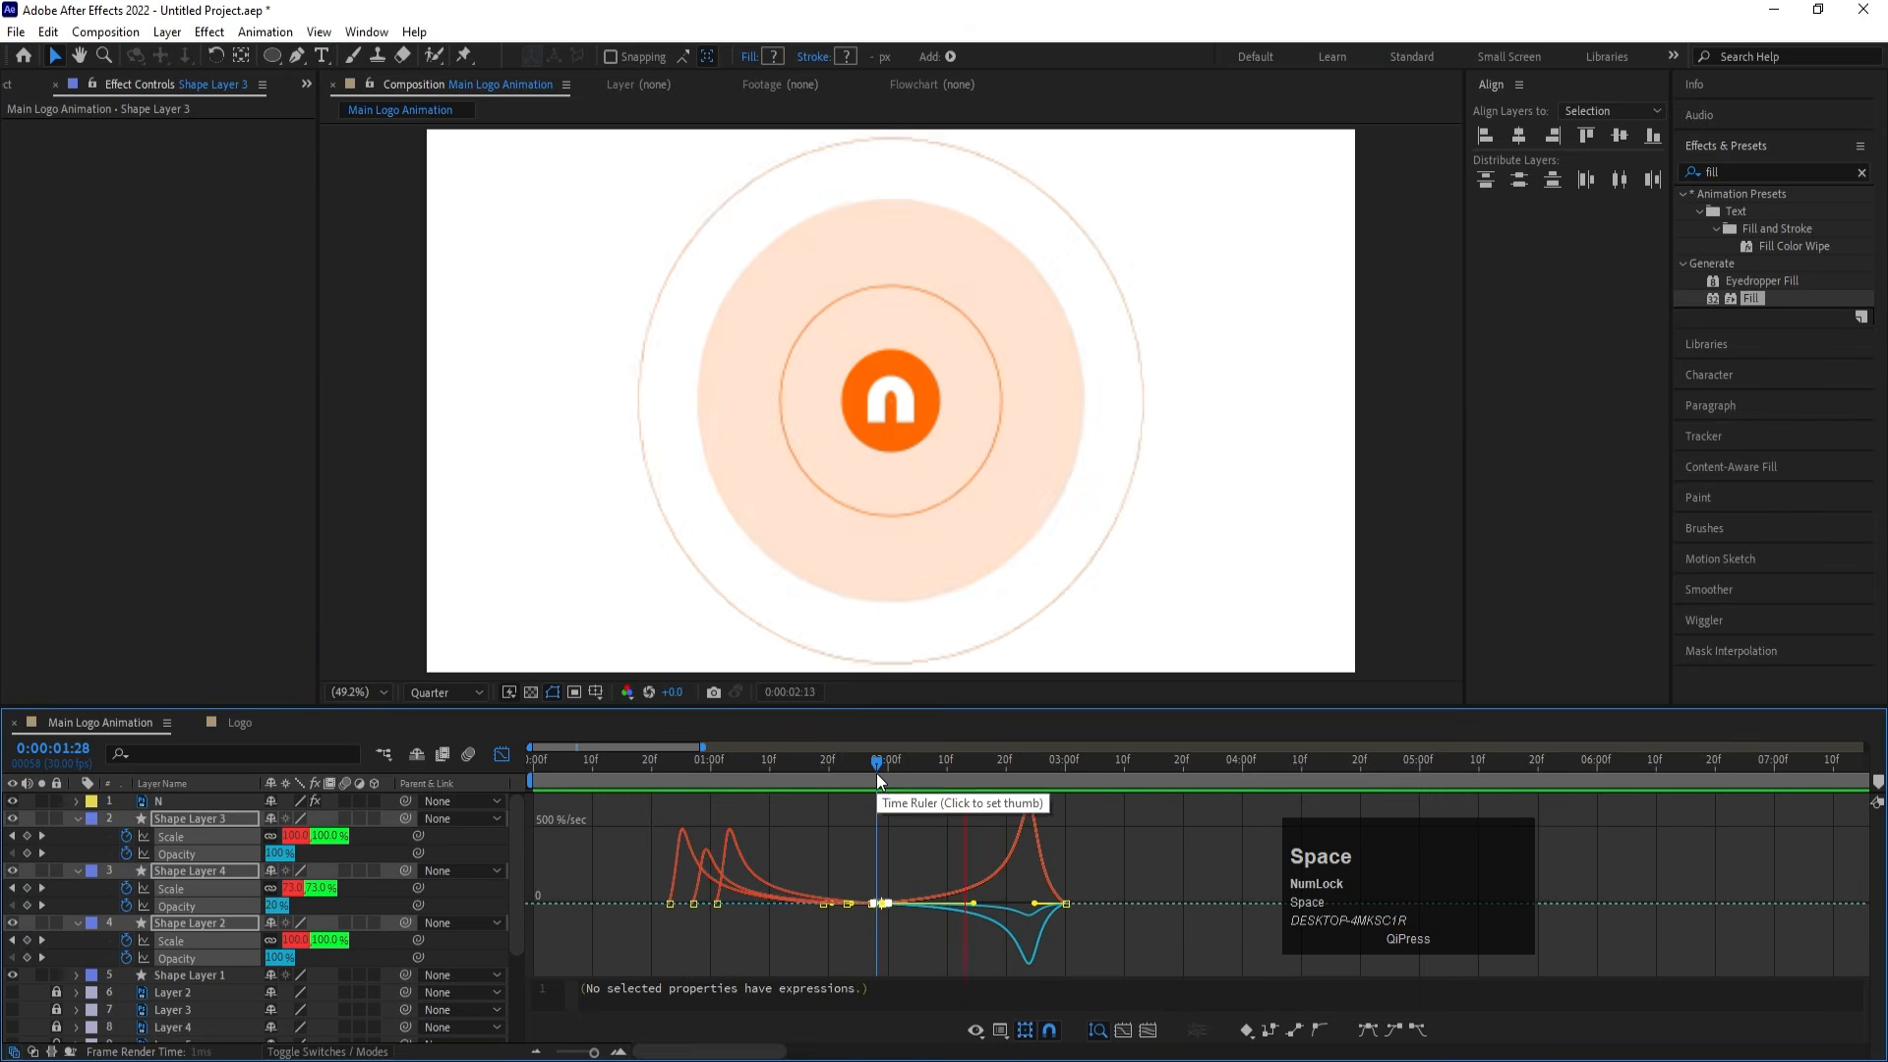
key(space)
click(503, 755)
drag(622, 769, 380, 771)
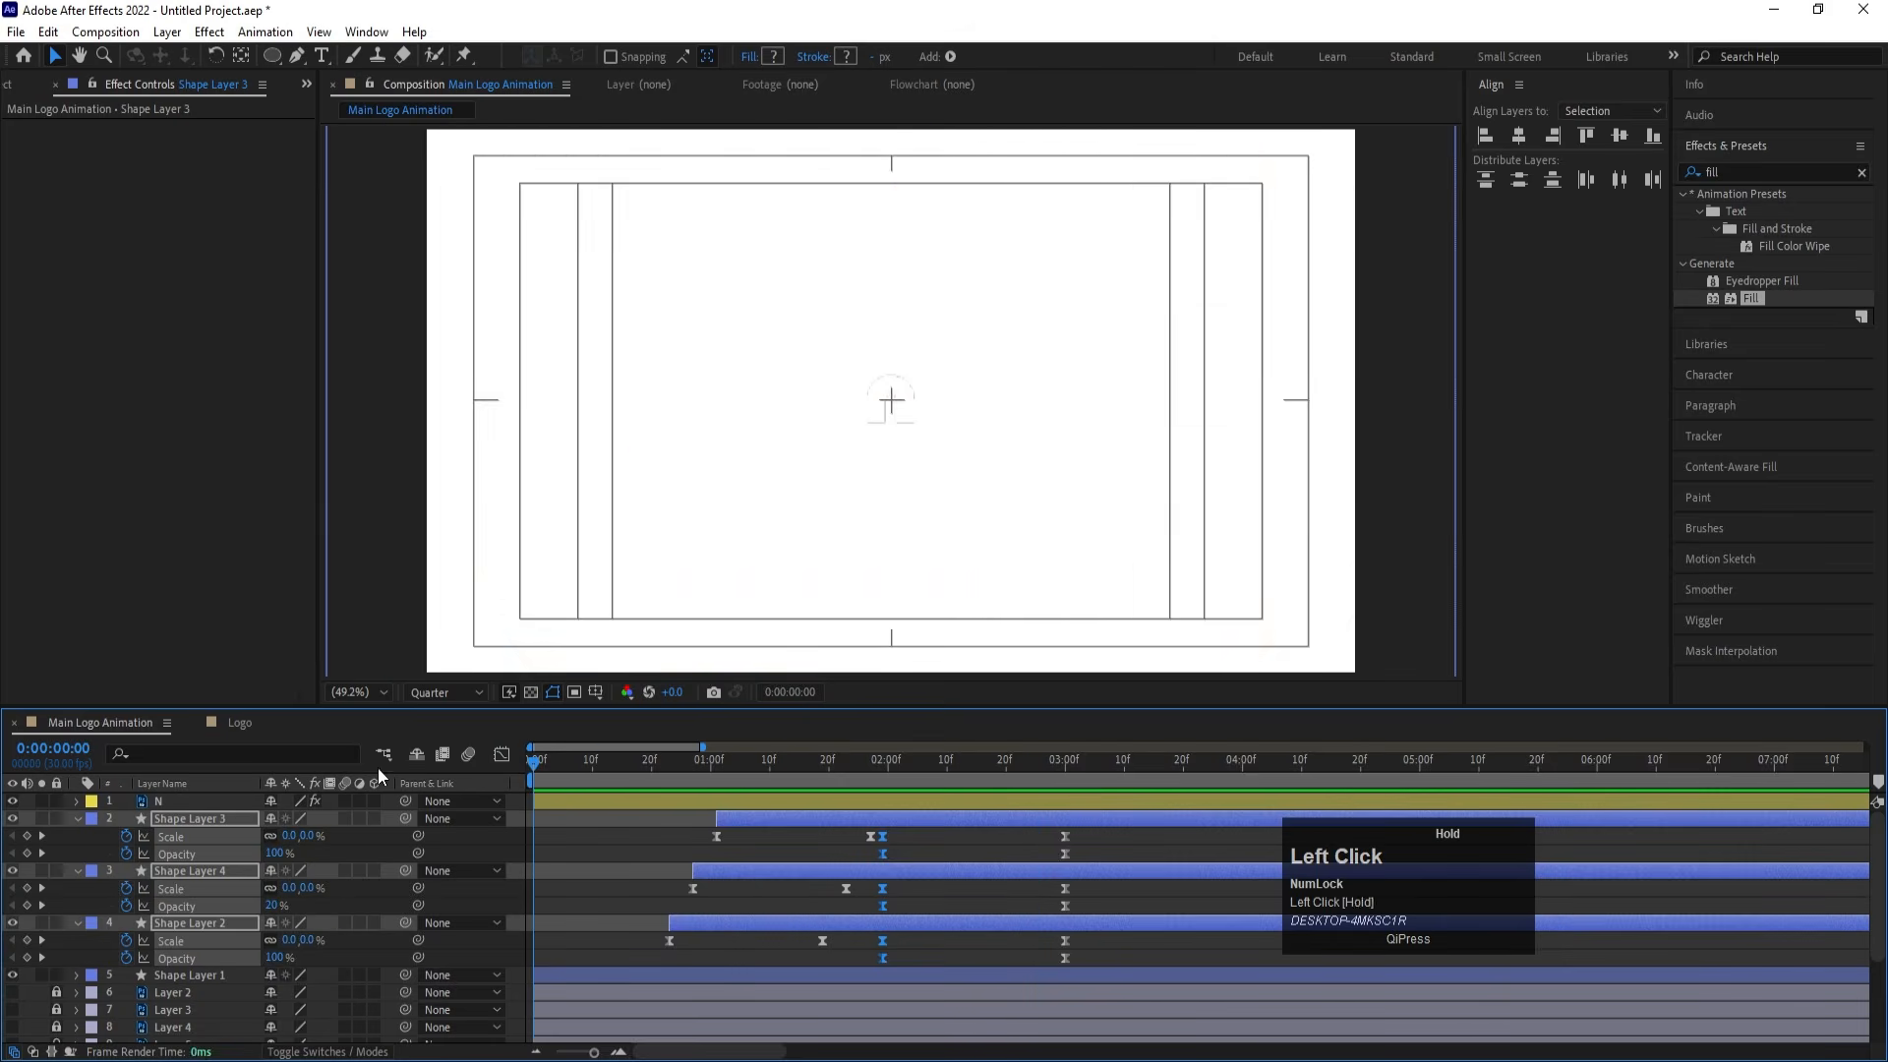
key(space)
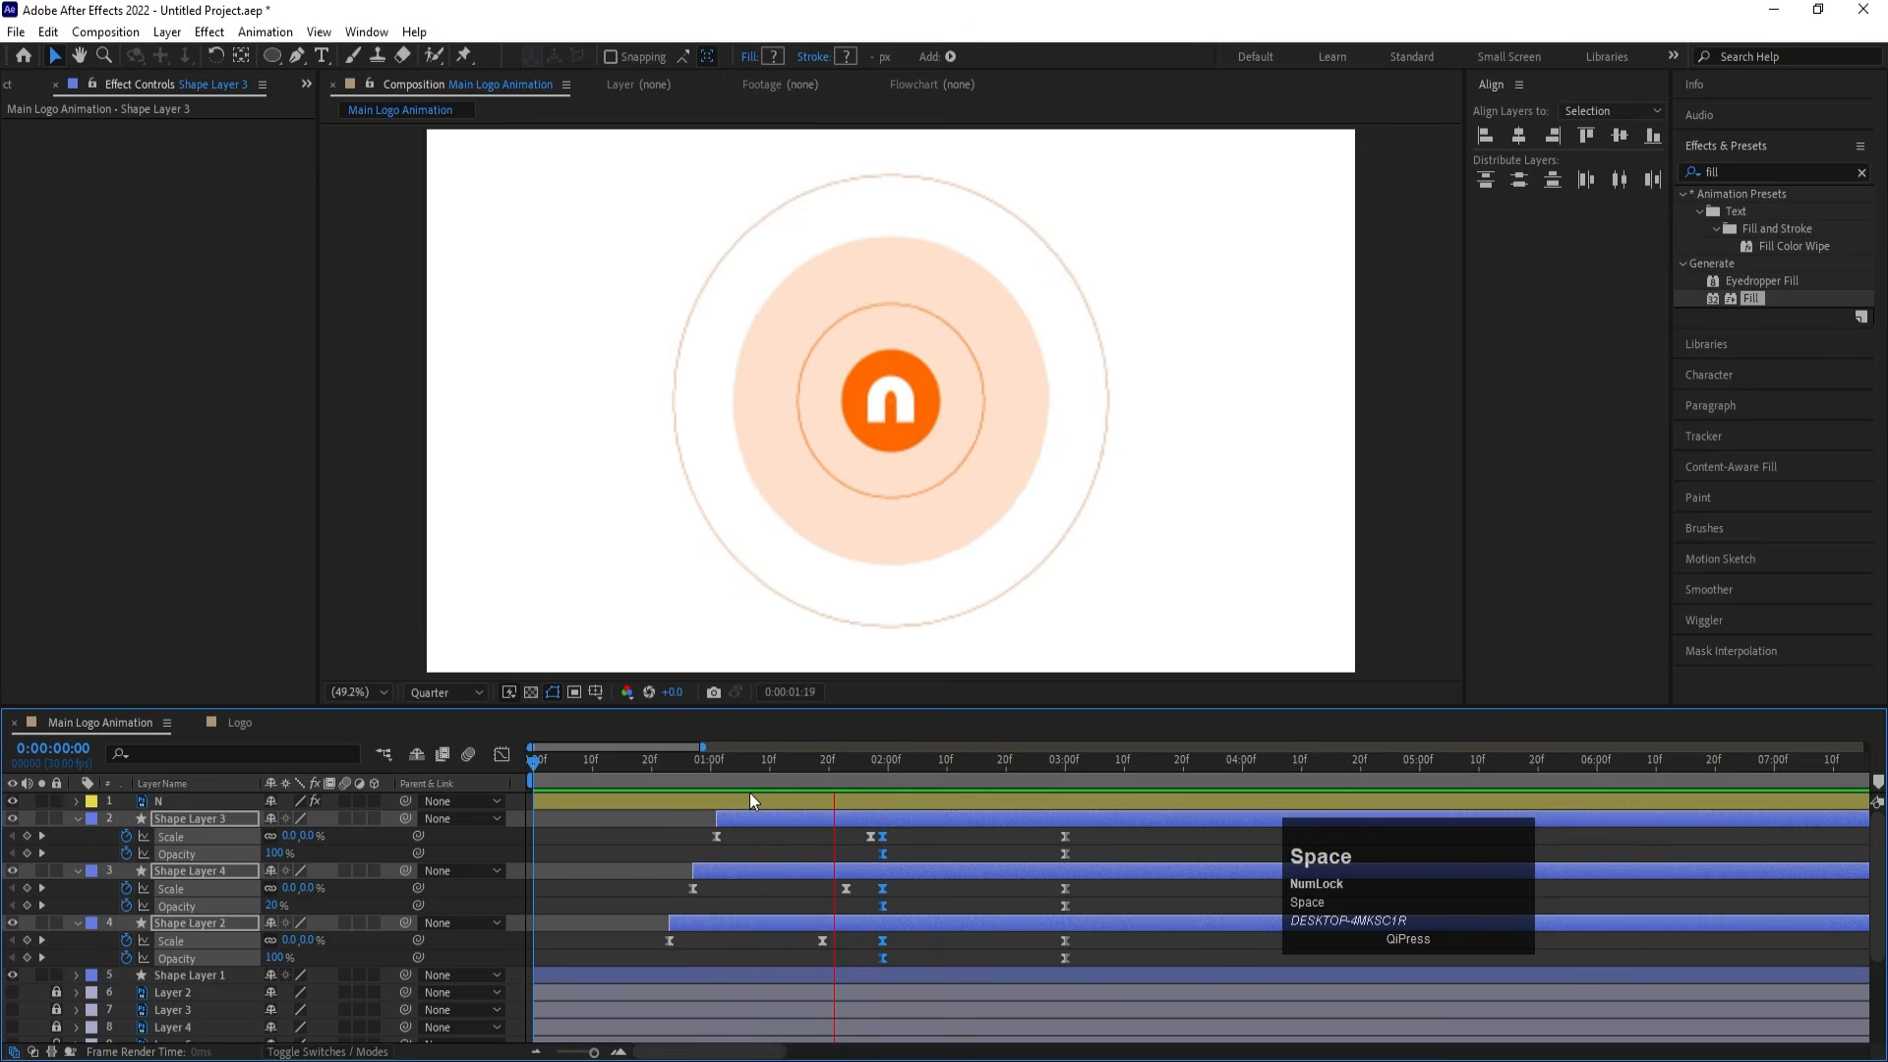
key(space)
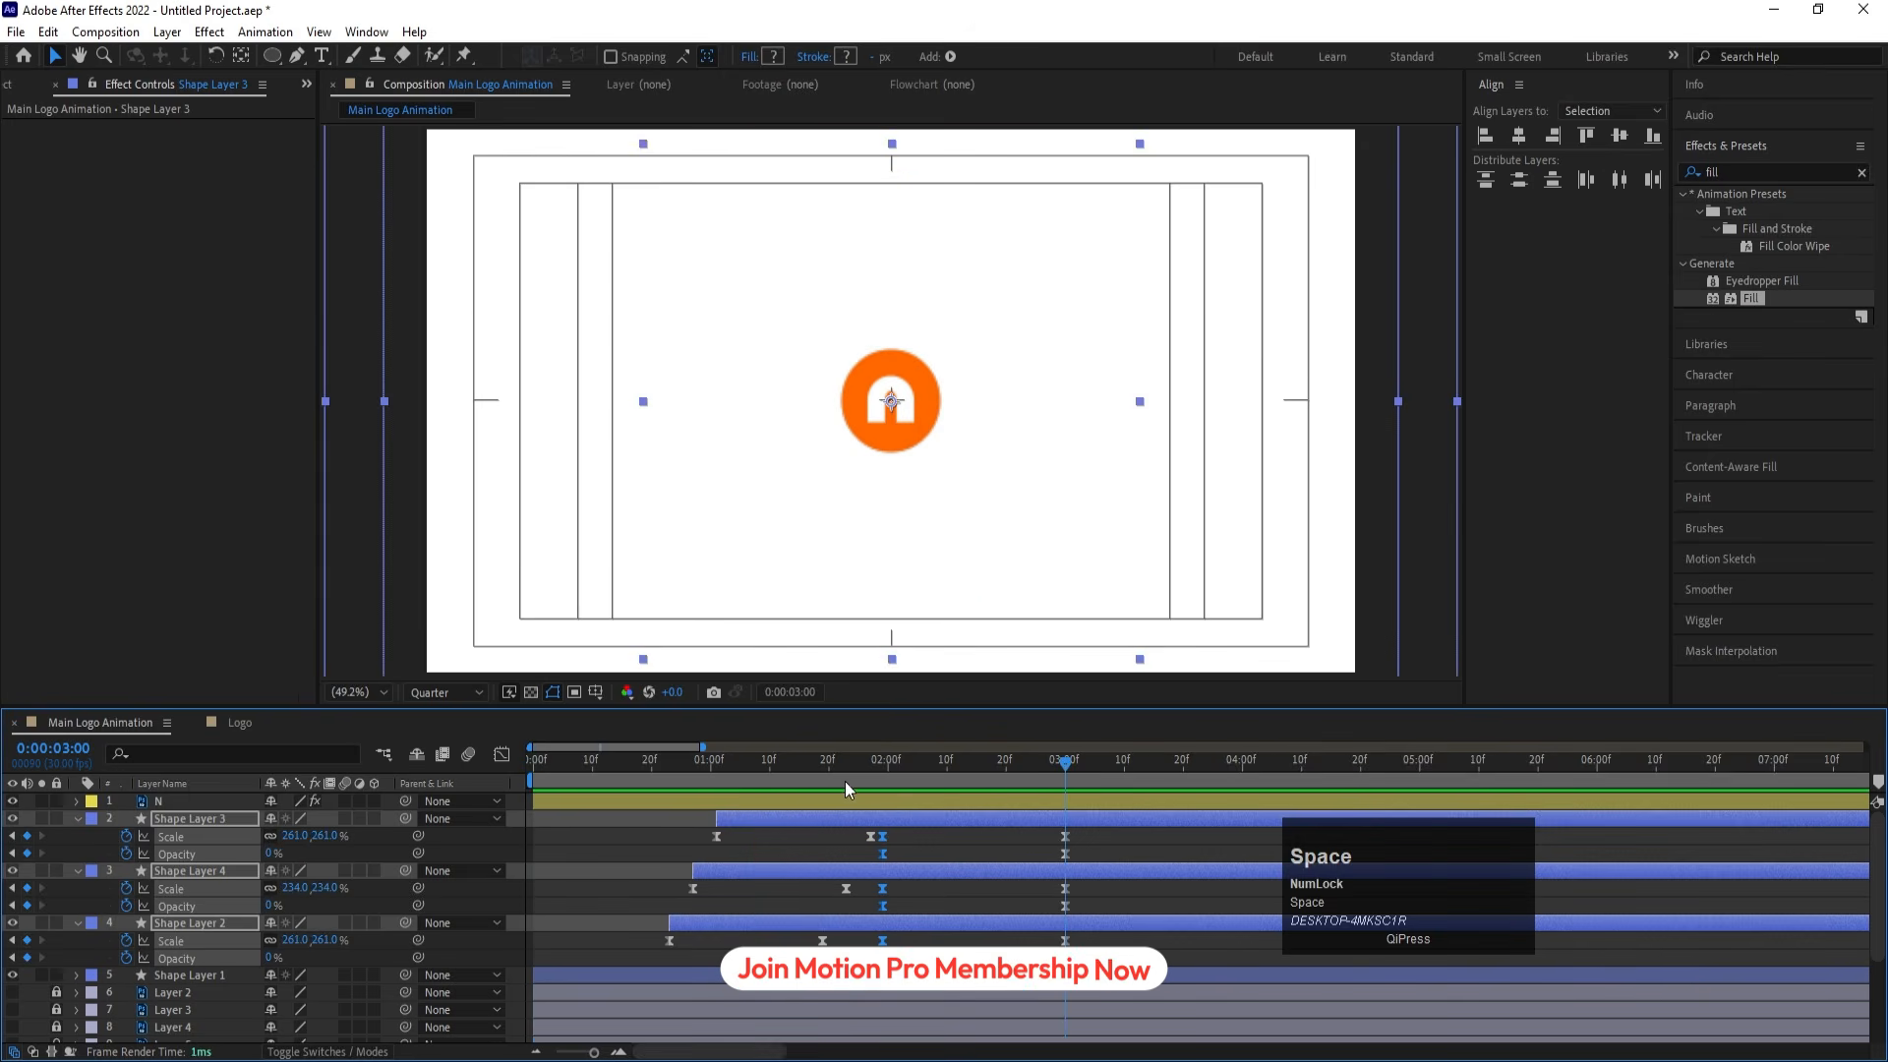
click(464, 777)
key(space)
Collapse the circle layers' properties and shift the N layer to start at 0:00:00:20
click(594, 849)
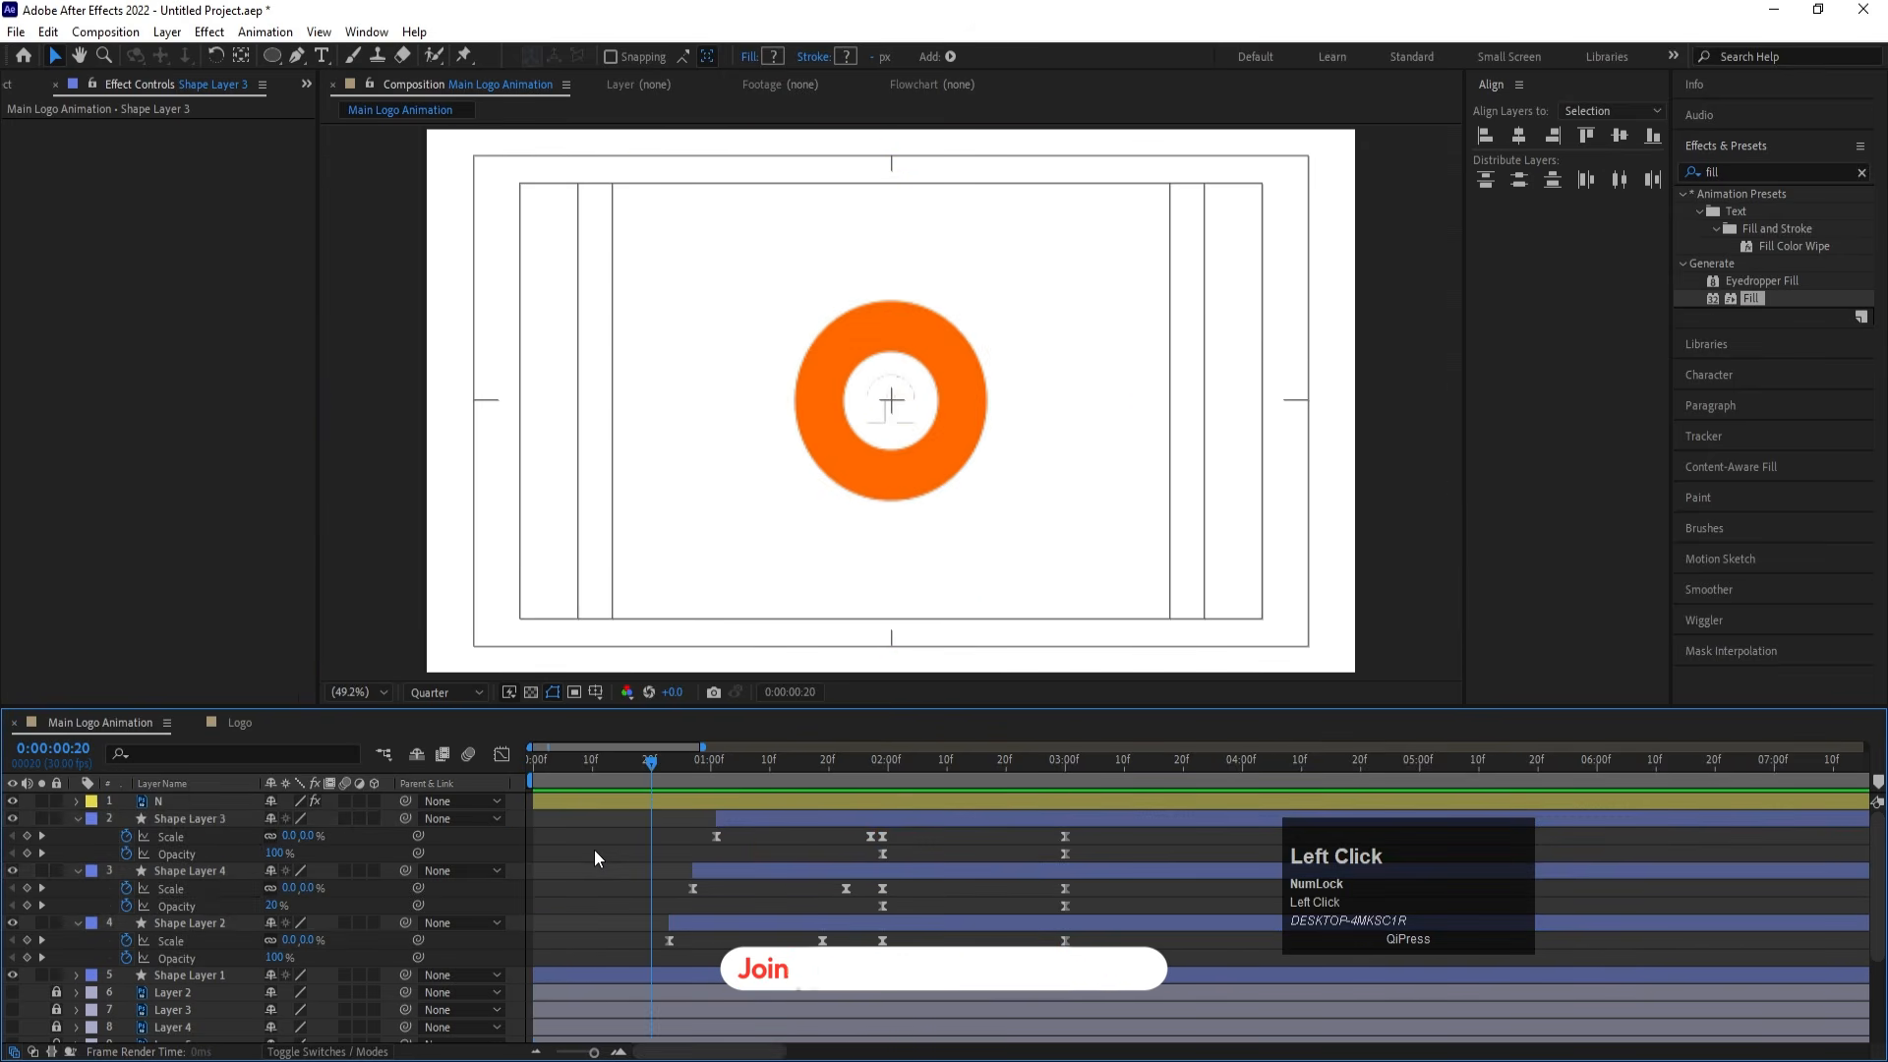
key(u)
key(u)
click(161, 801)
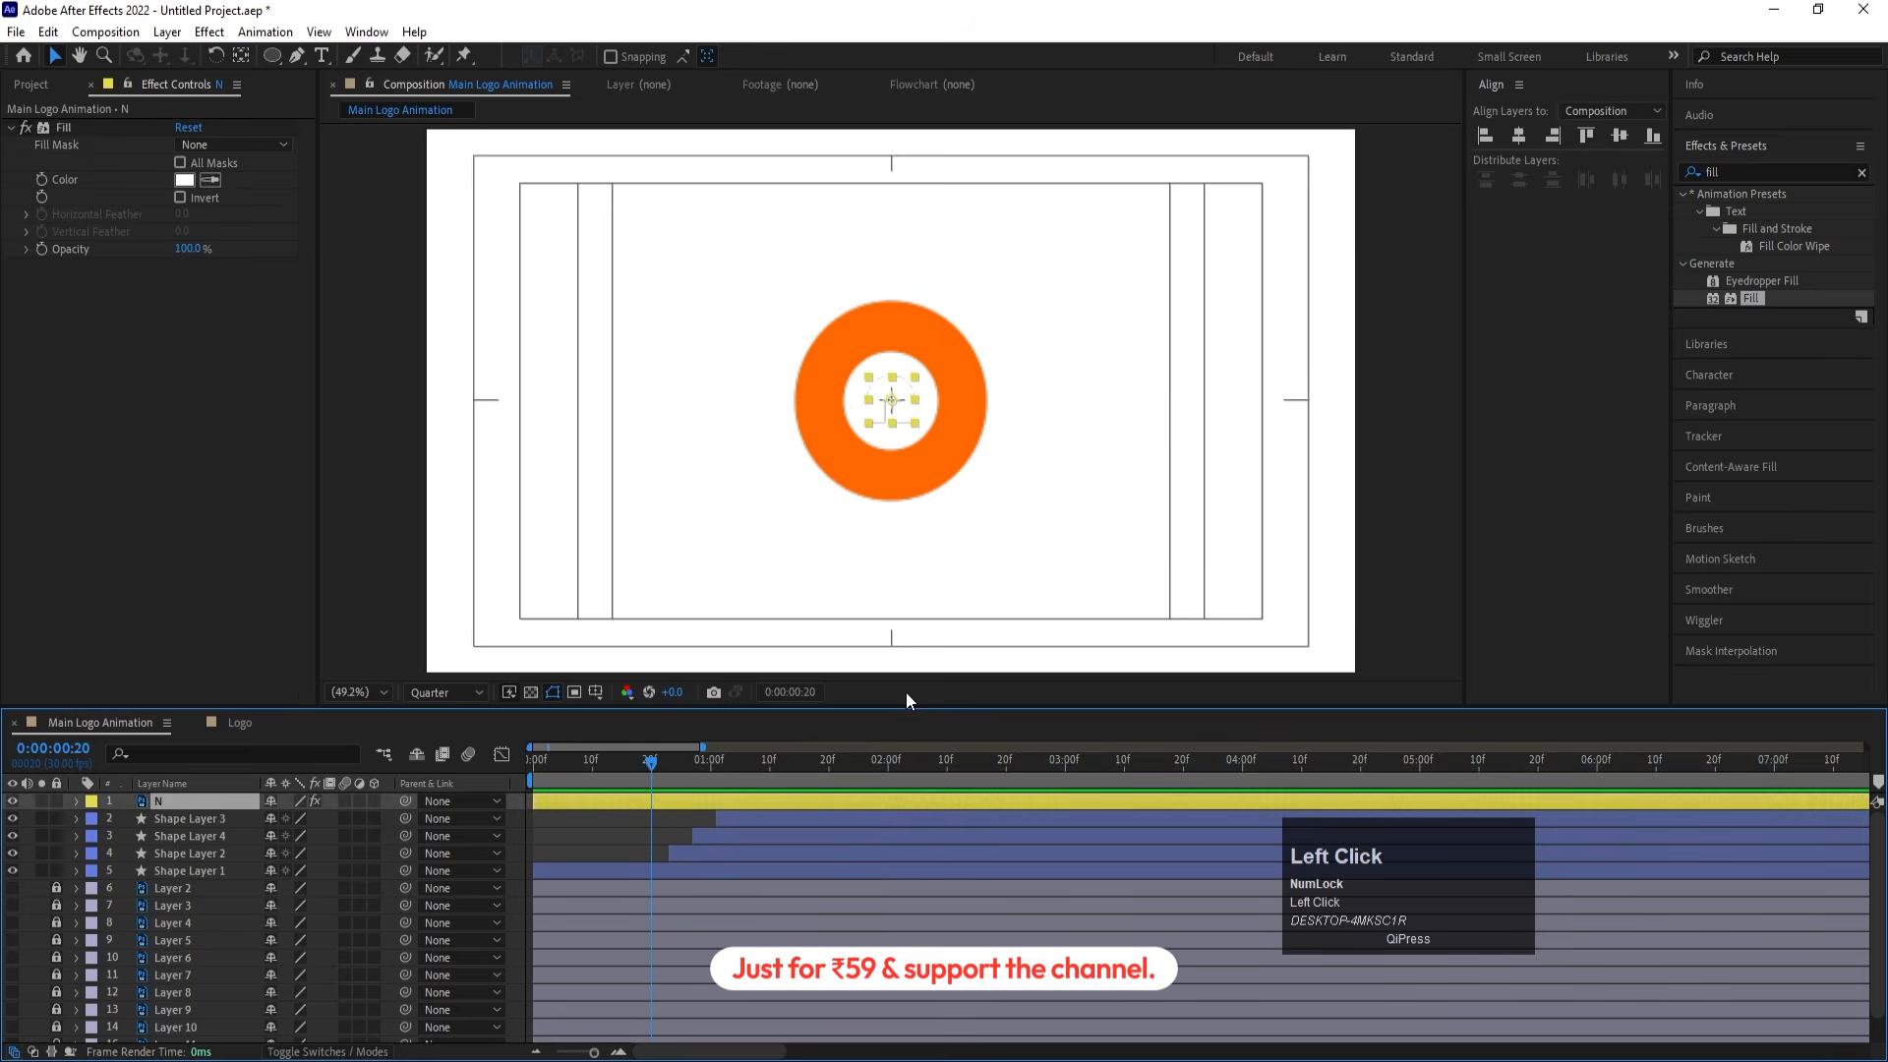
drag(590, 760, 501, 758)
key(space)
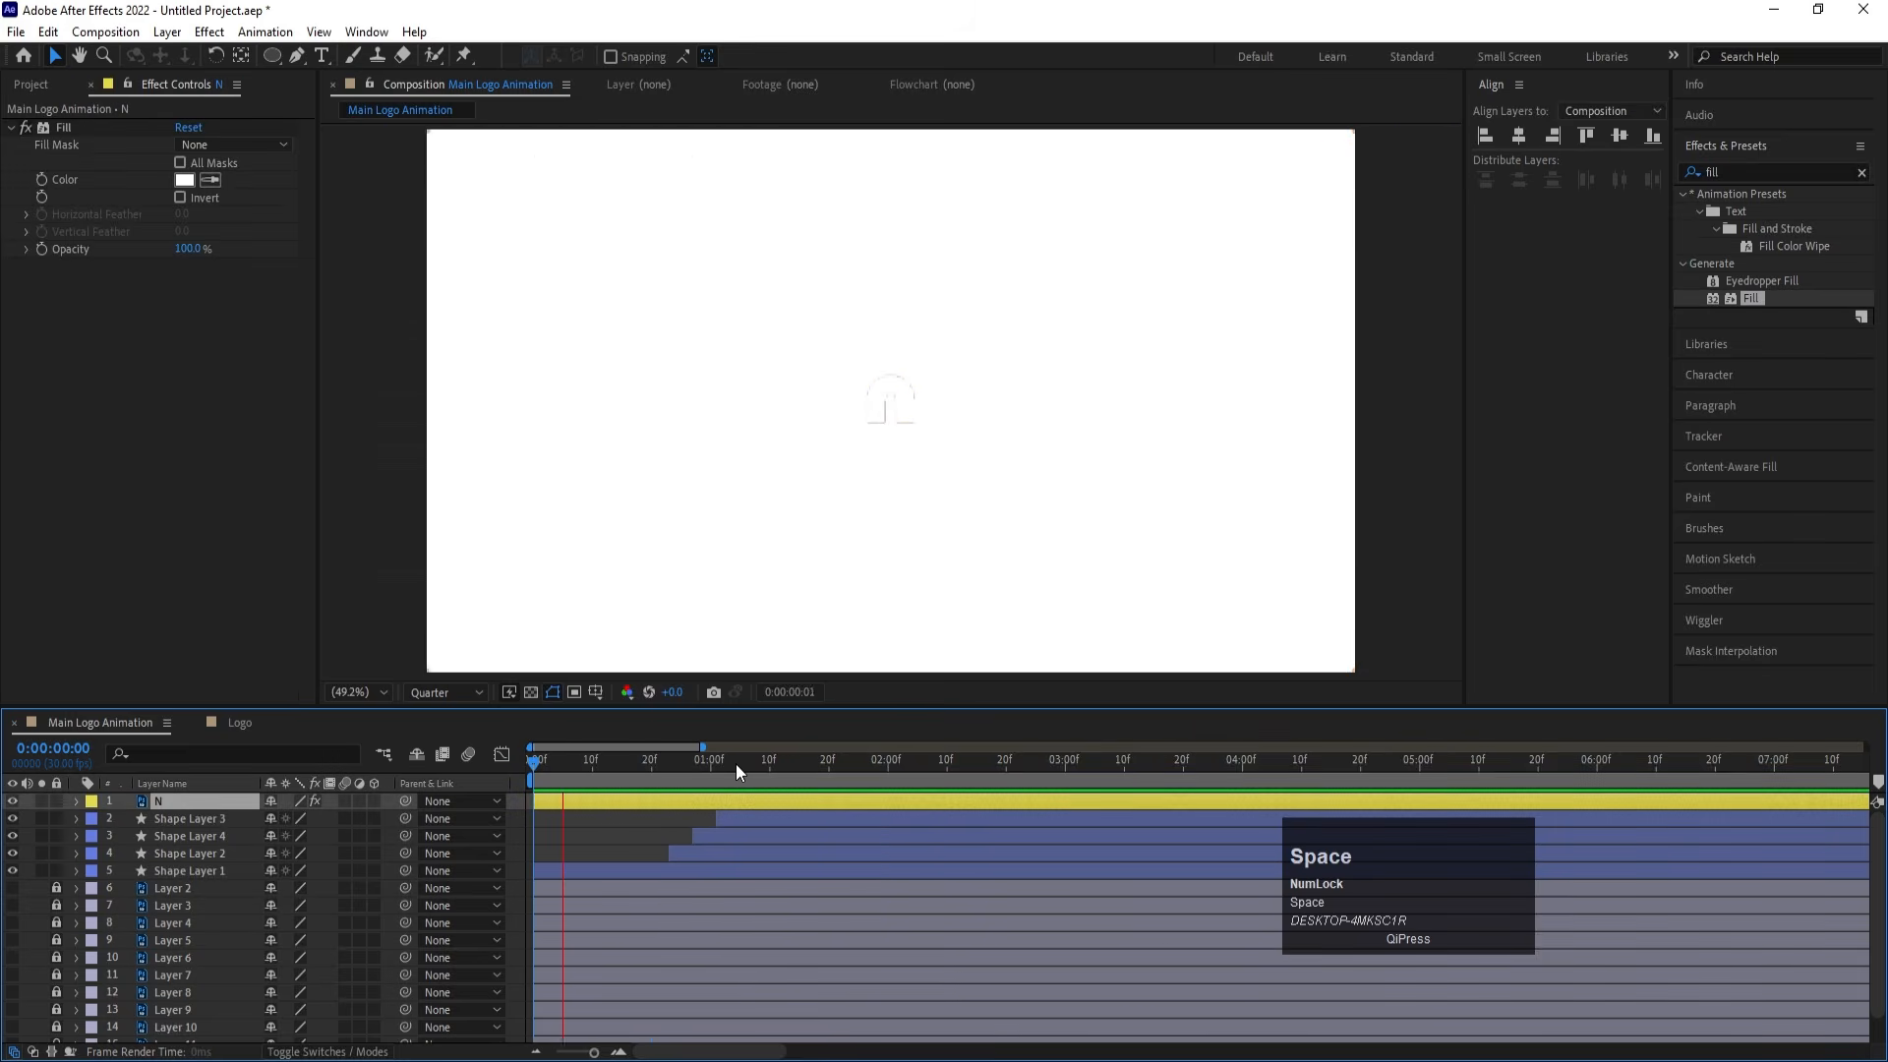
key(space)
mouse_move(663, 763)
mouse_down()
mouse_move(711, 765)
mouse_move(651, 774)
mouse_up()
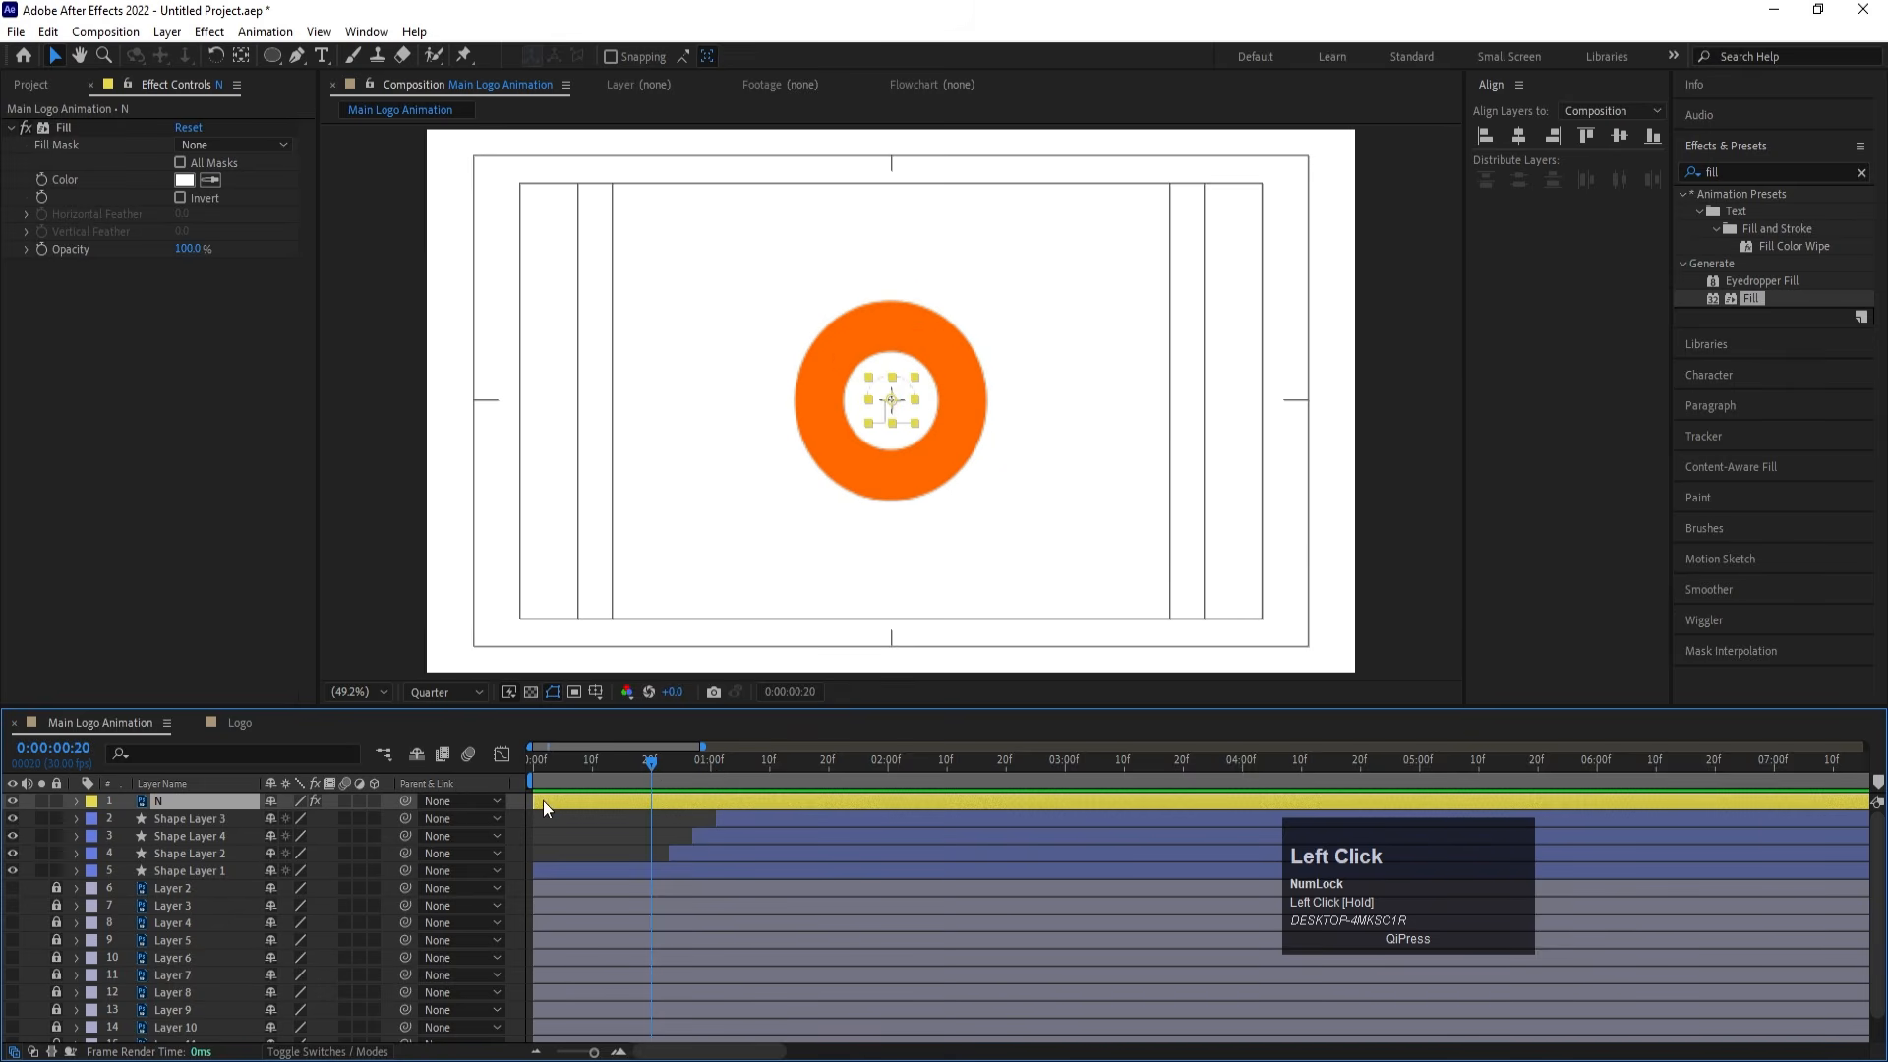
drag(543, 800, 664, 798)
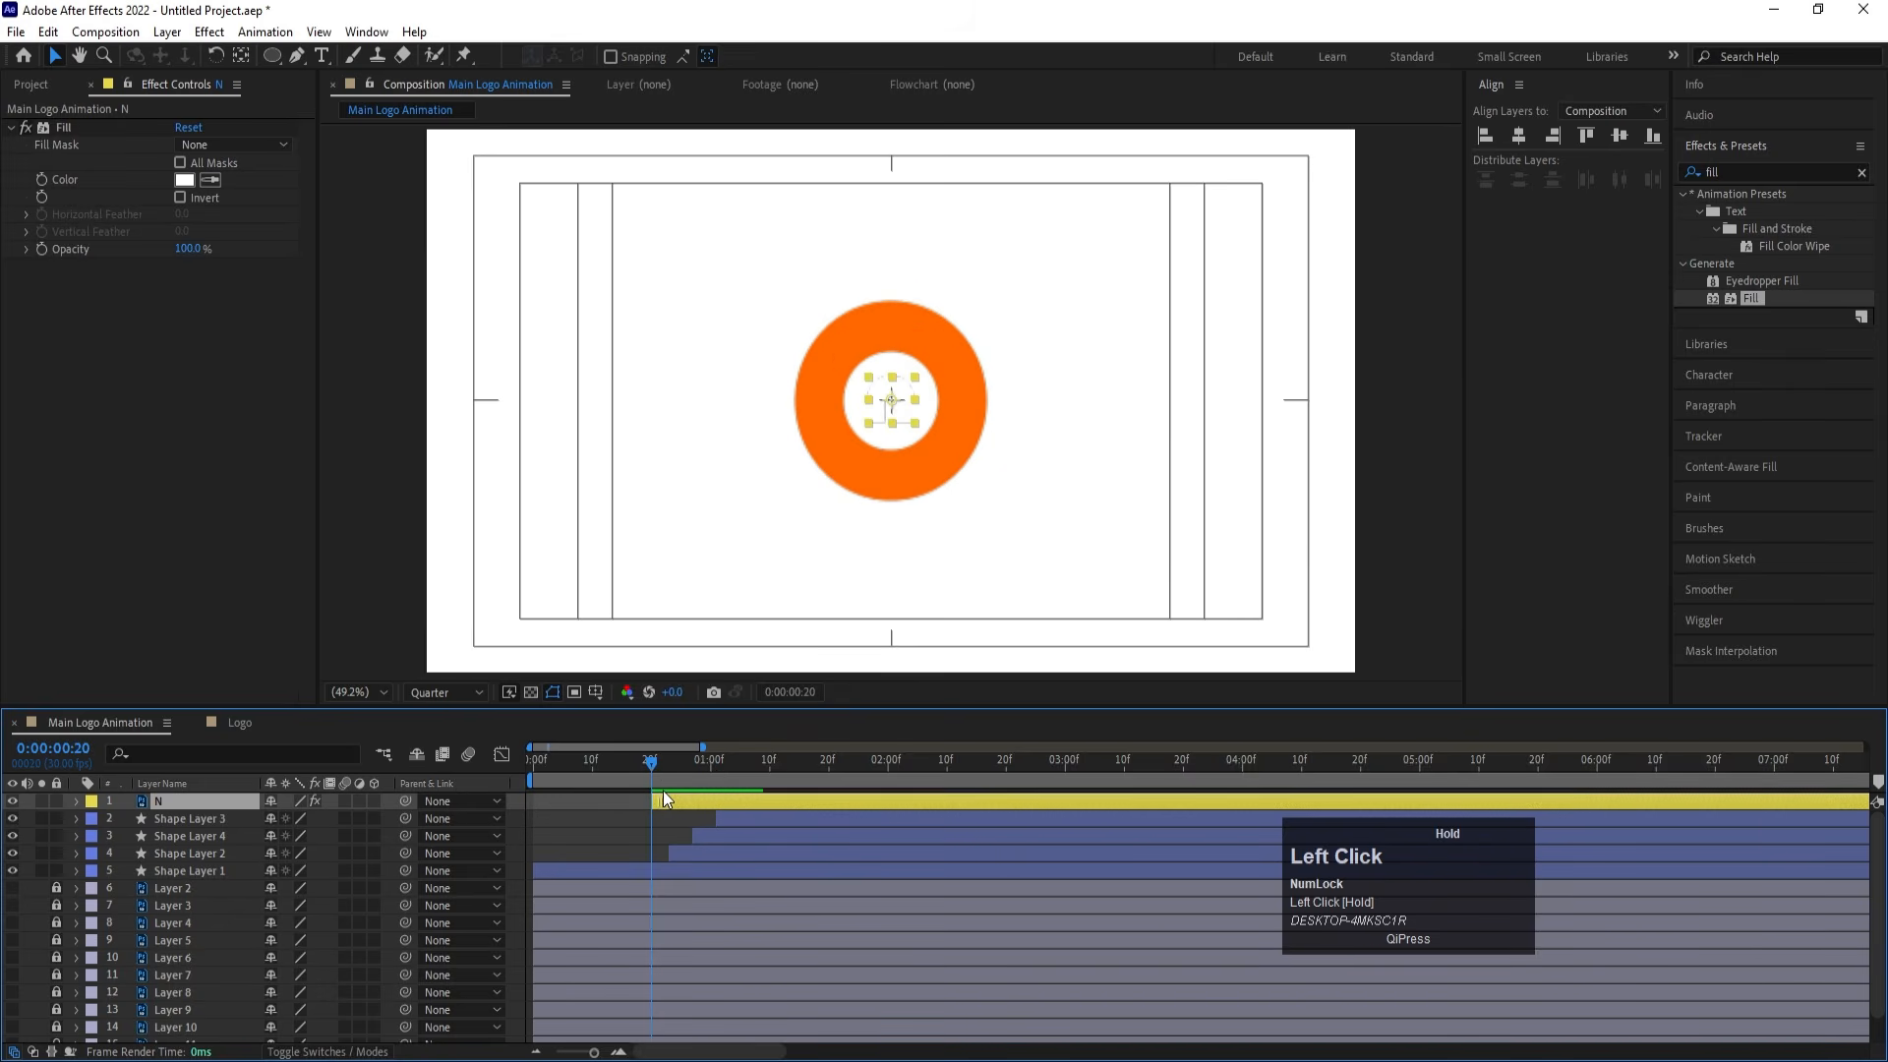
Add Position and Opacity keyframes with the existing values to the N layer at 0:00:00:20 and 0:00:01:20
key(p)
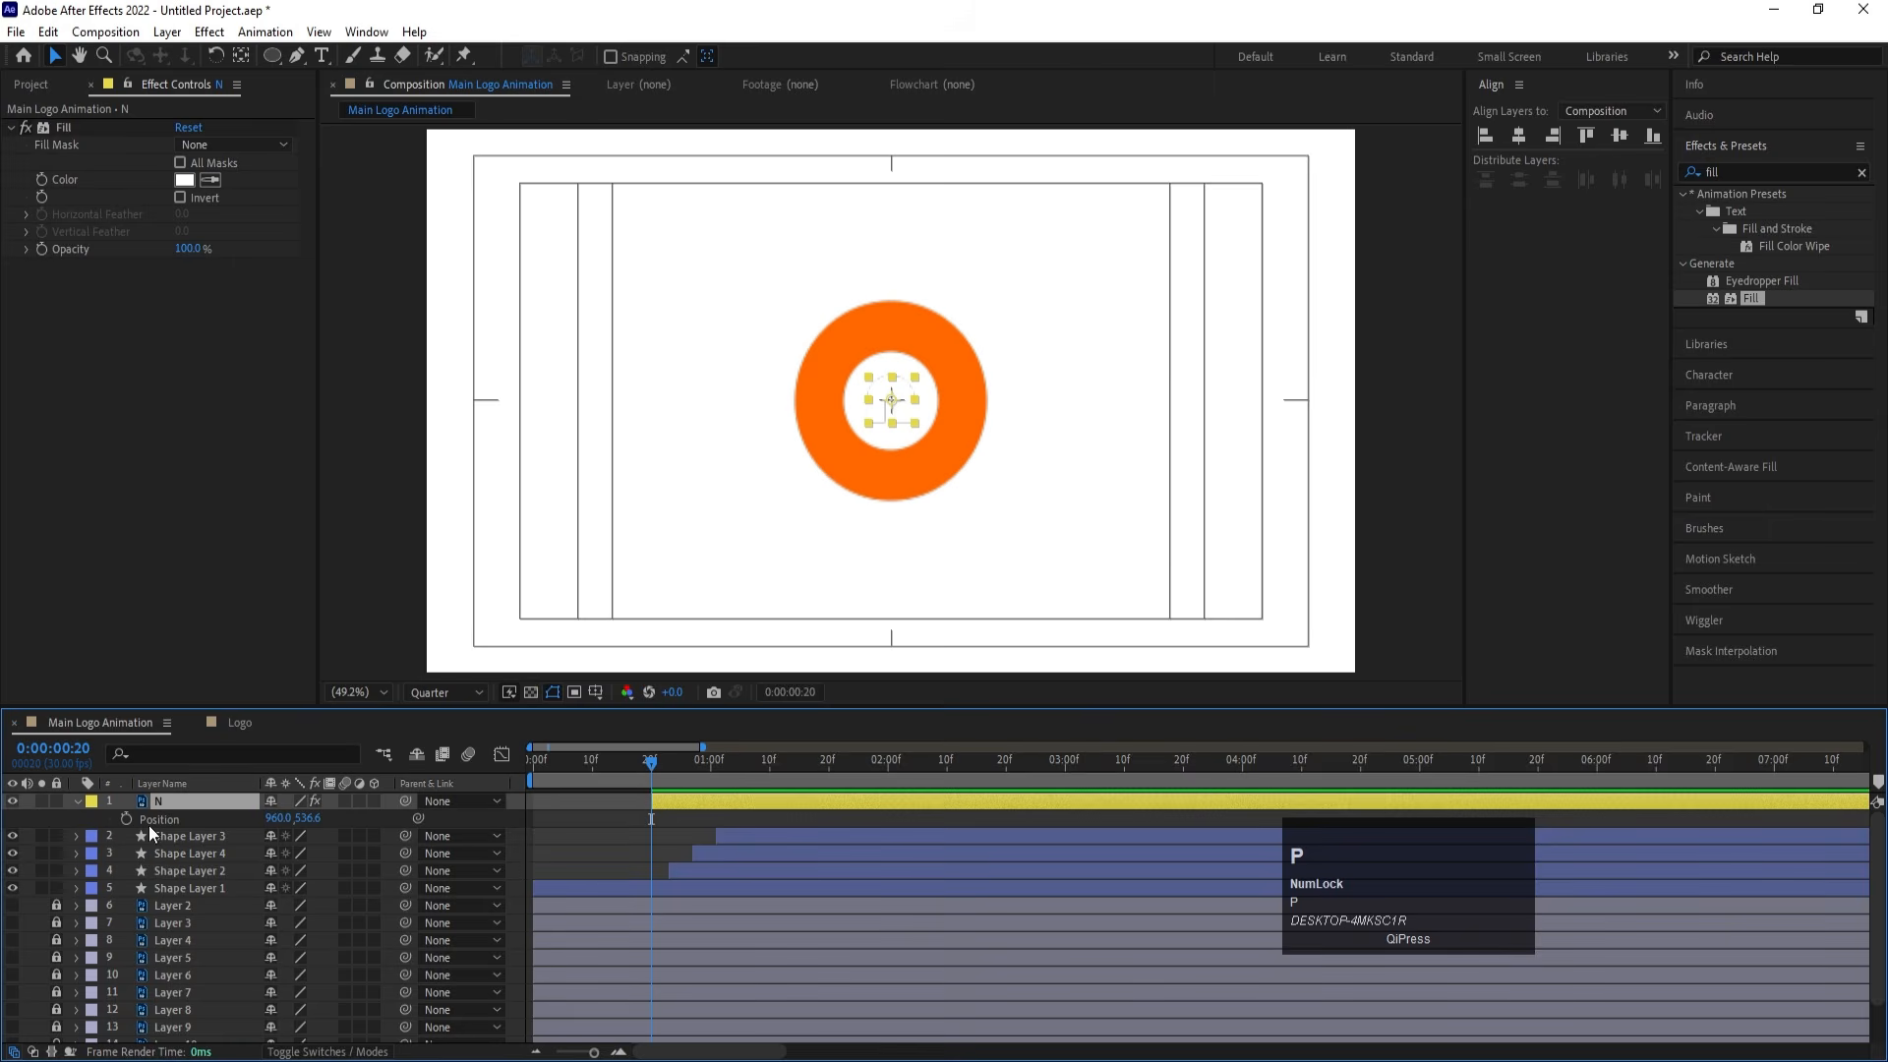
click(126, 820)
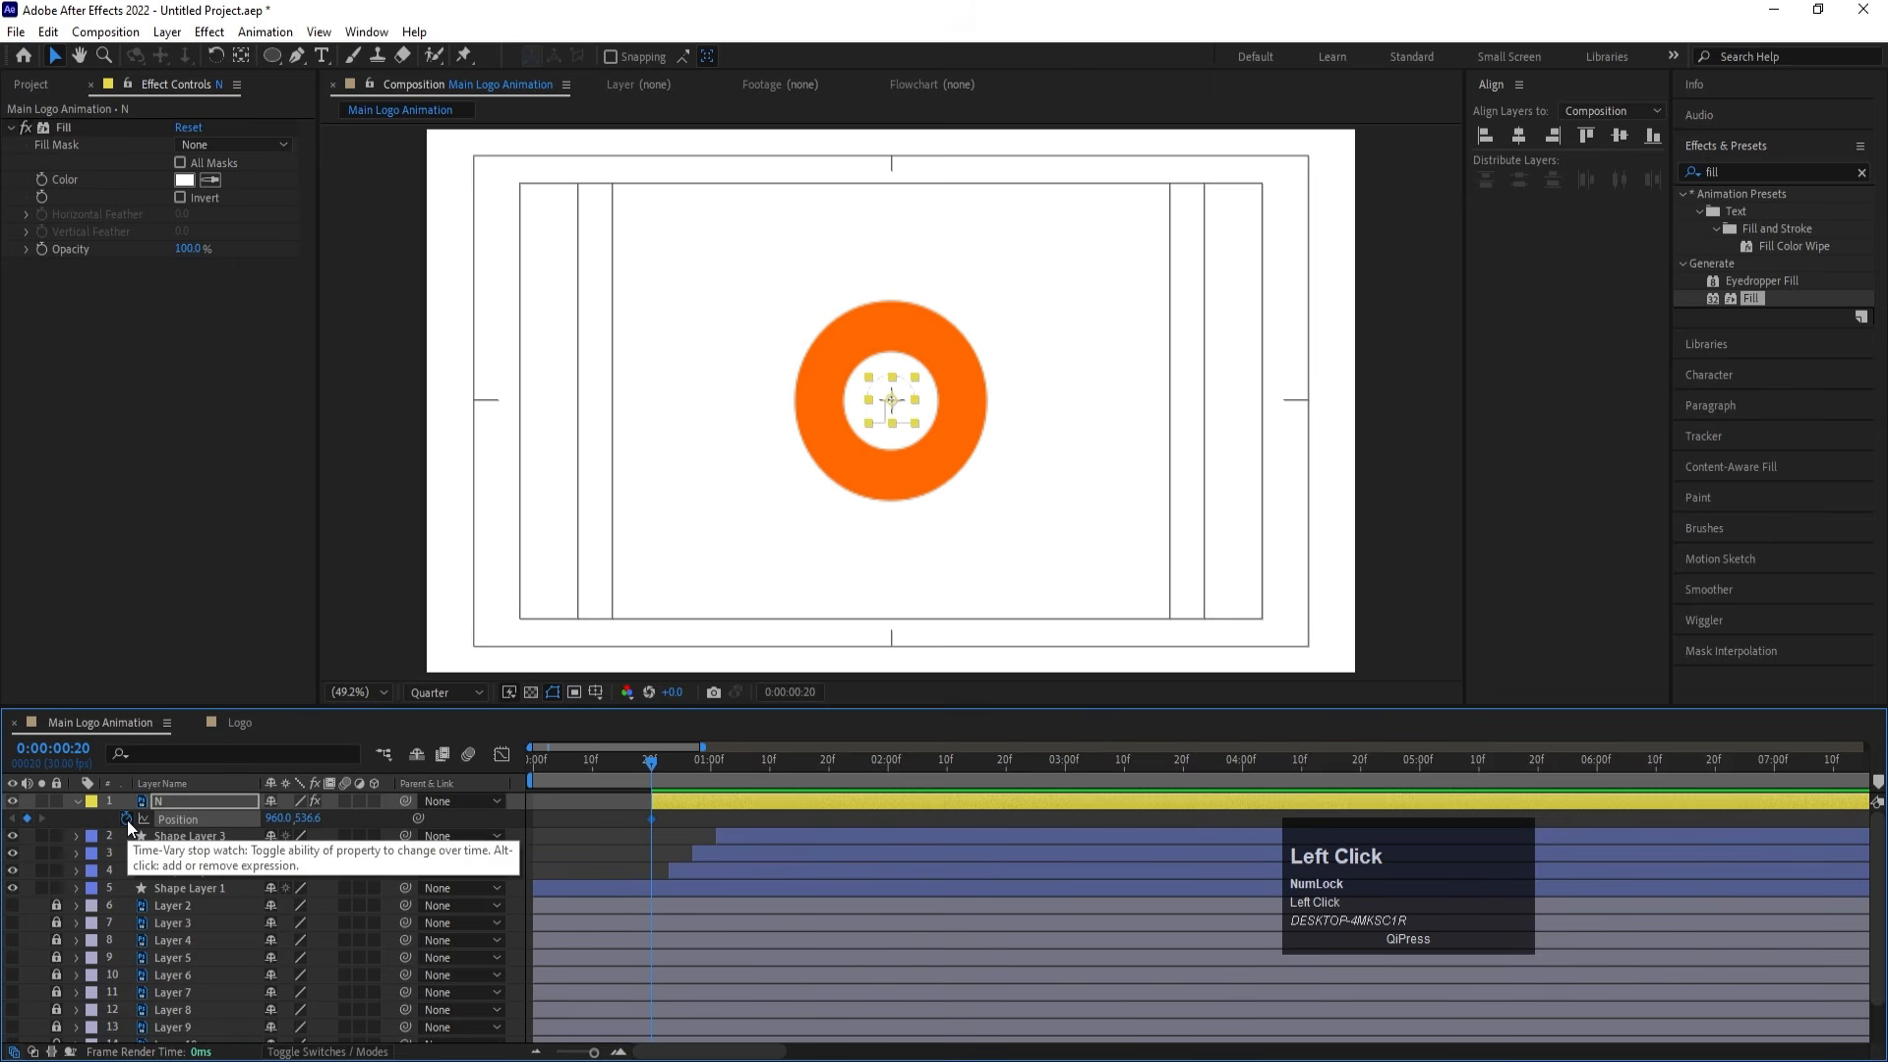
key(t)
click(127, 820)
key(u)
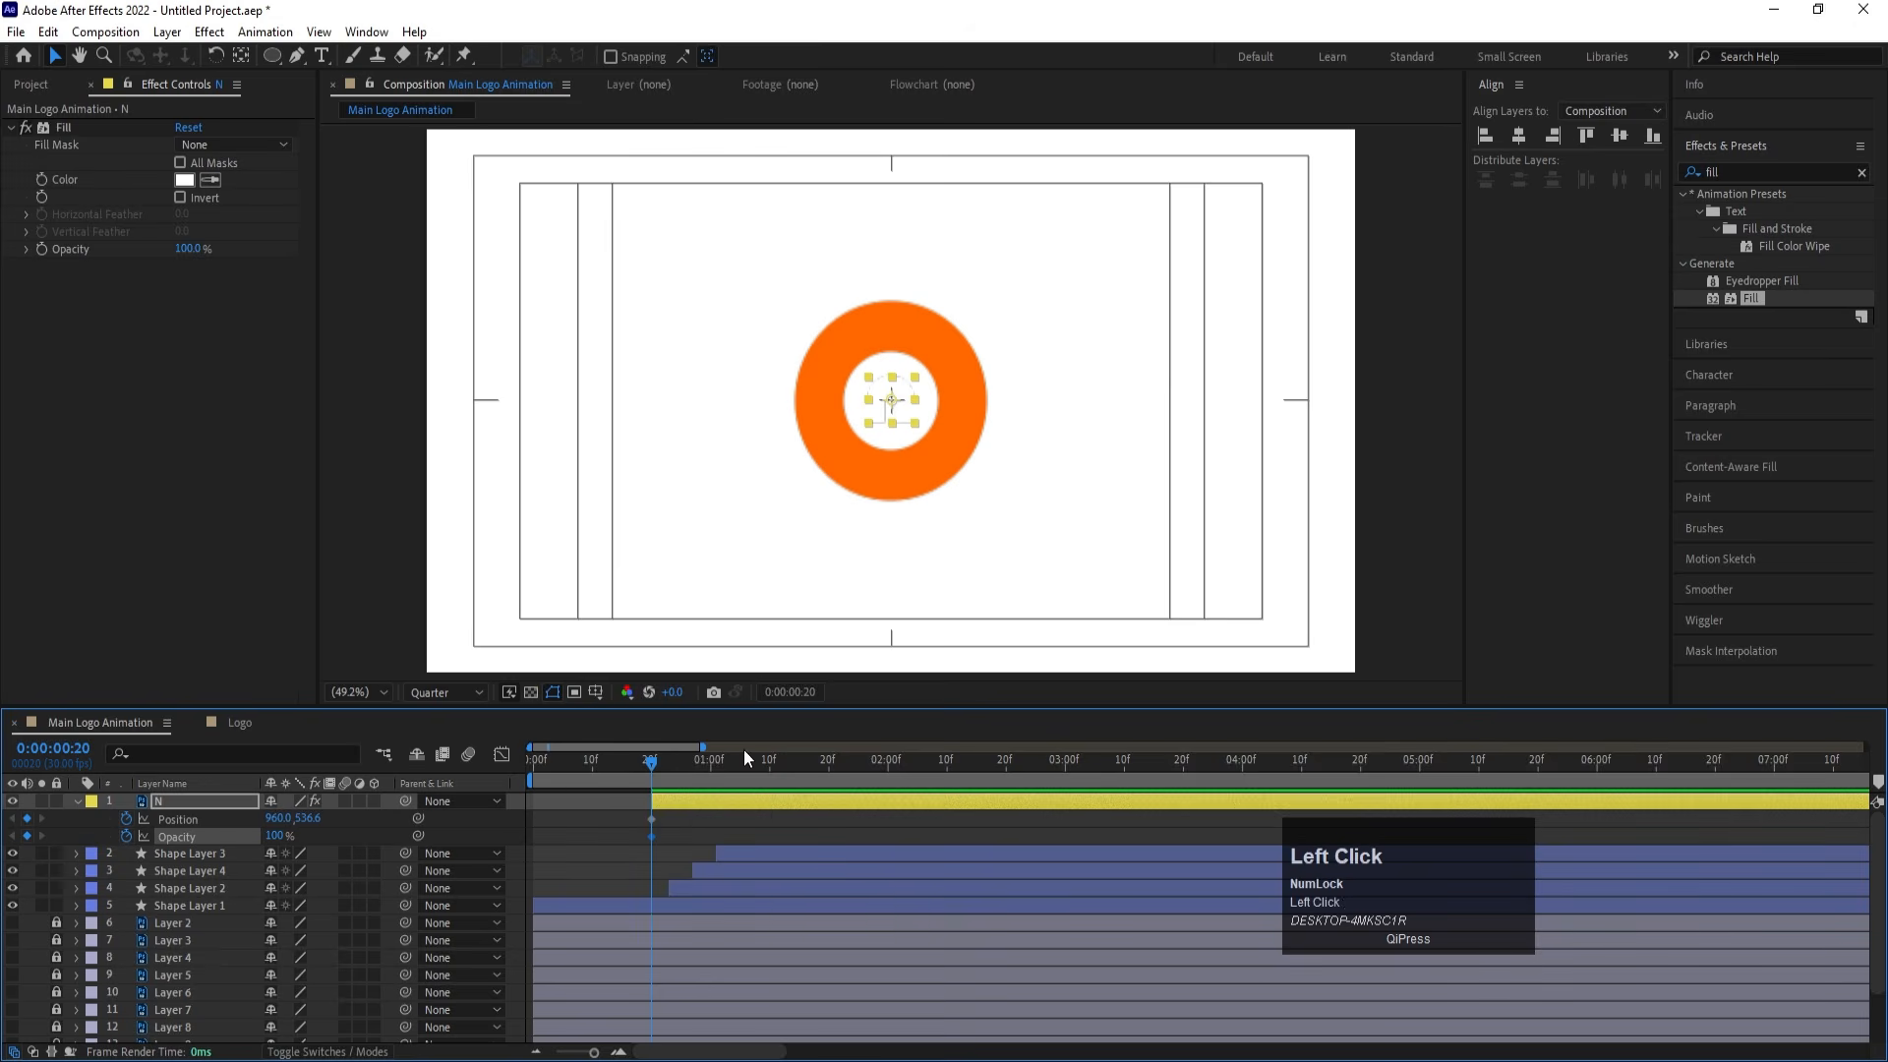
drag(743, 749, 828, 765)
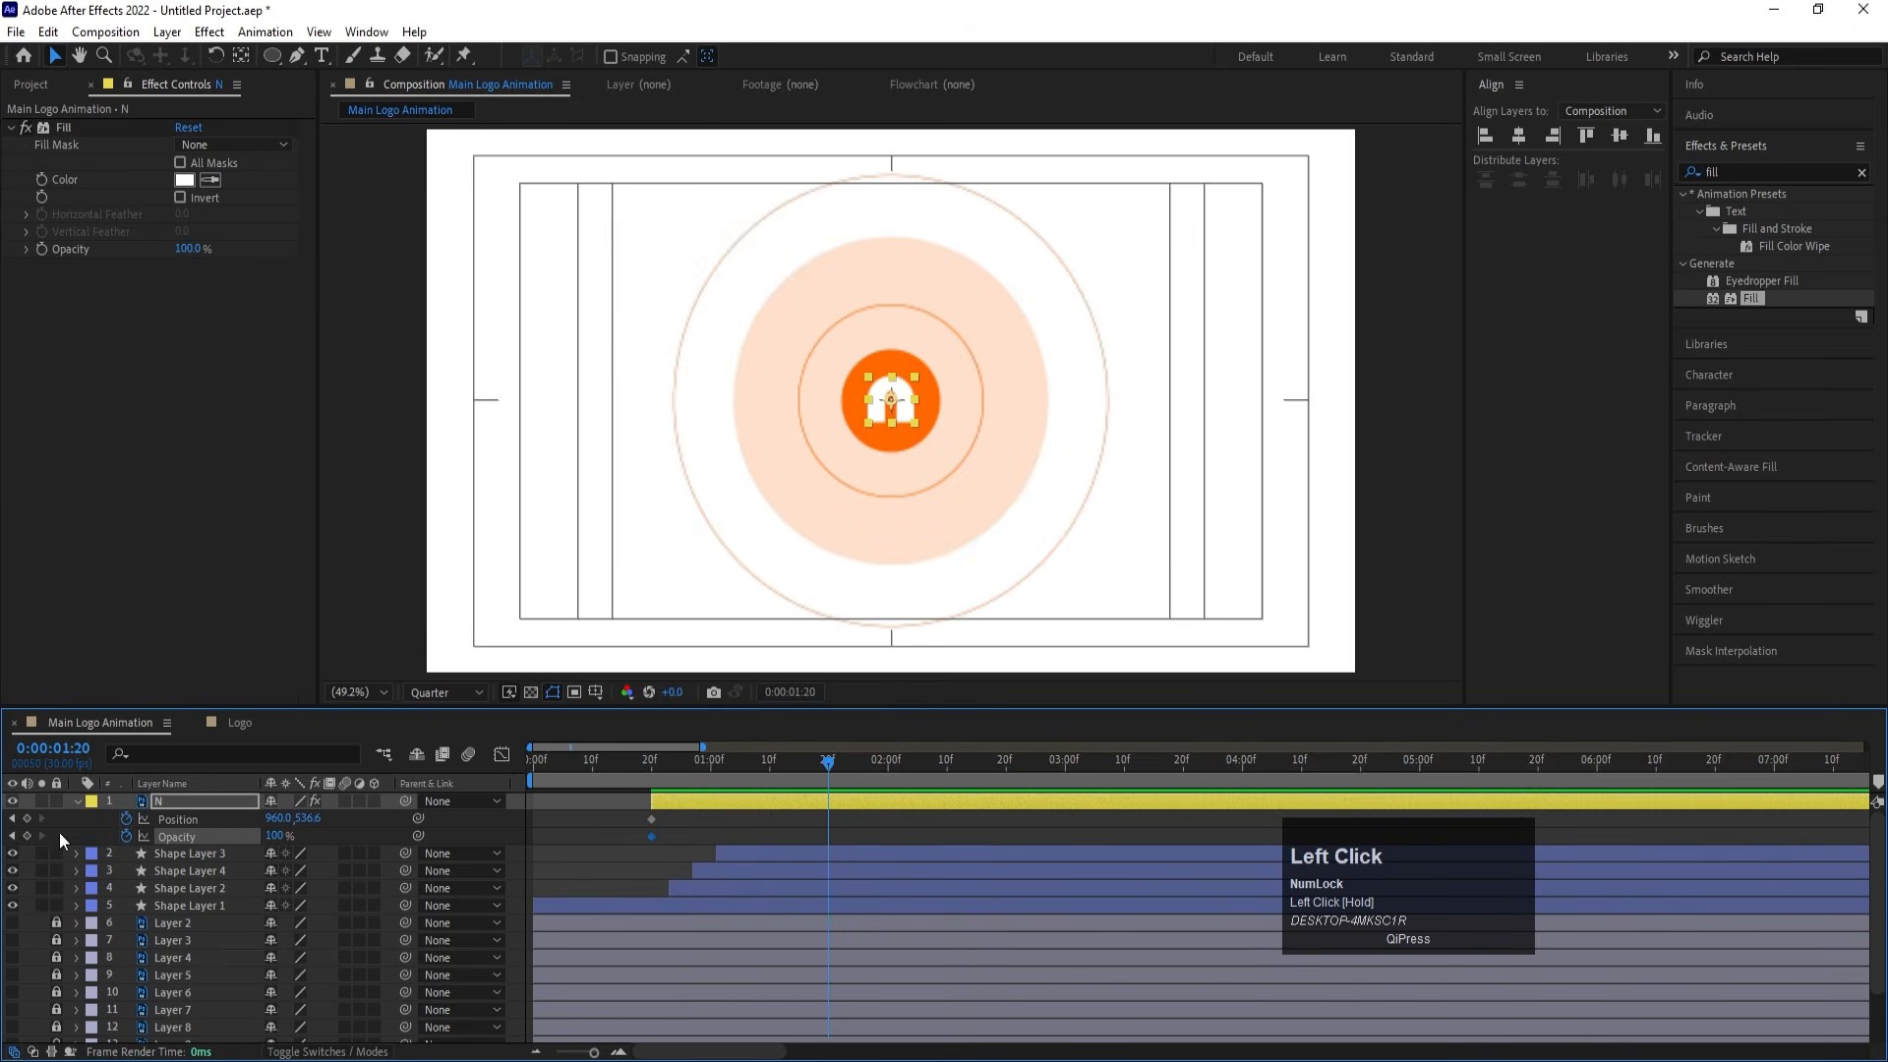
click(27, 818)
click(26, 836)
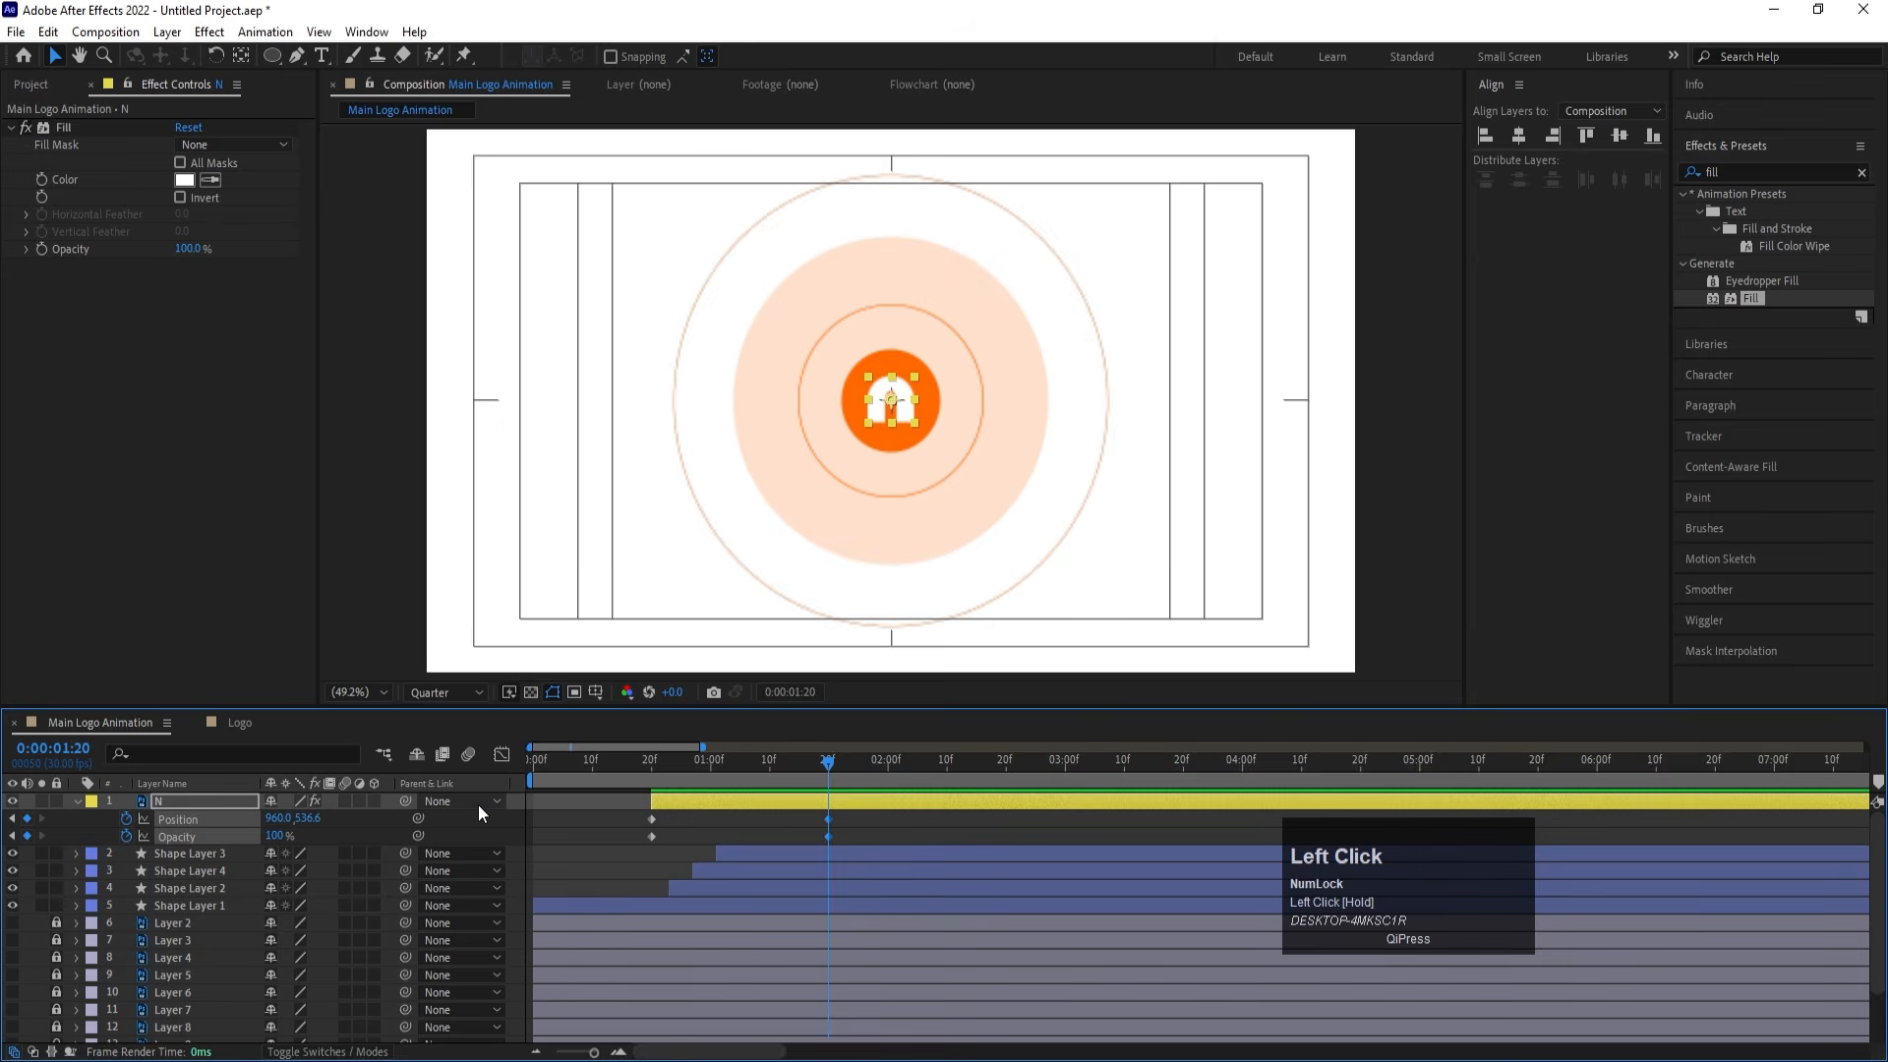
At the N layer's first keyframes, lower its Position to 960.0, 619.6 and set its Opacity to 0%
key(j)
drag(308, 820, 356, 837)
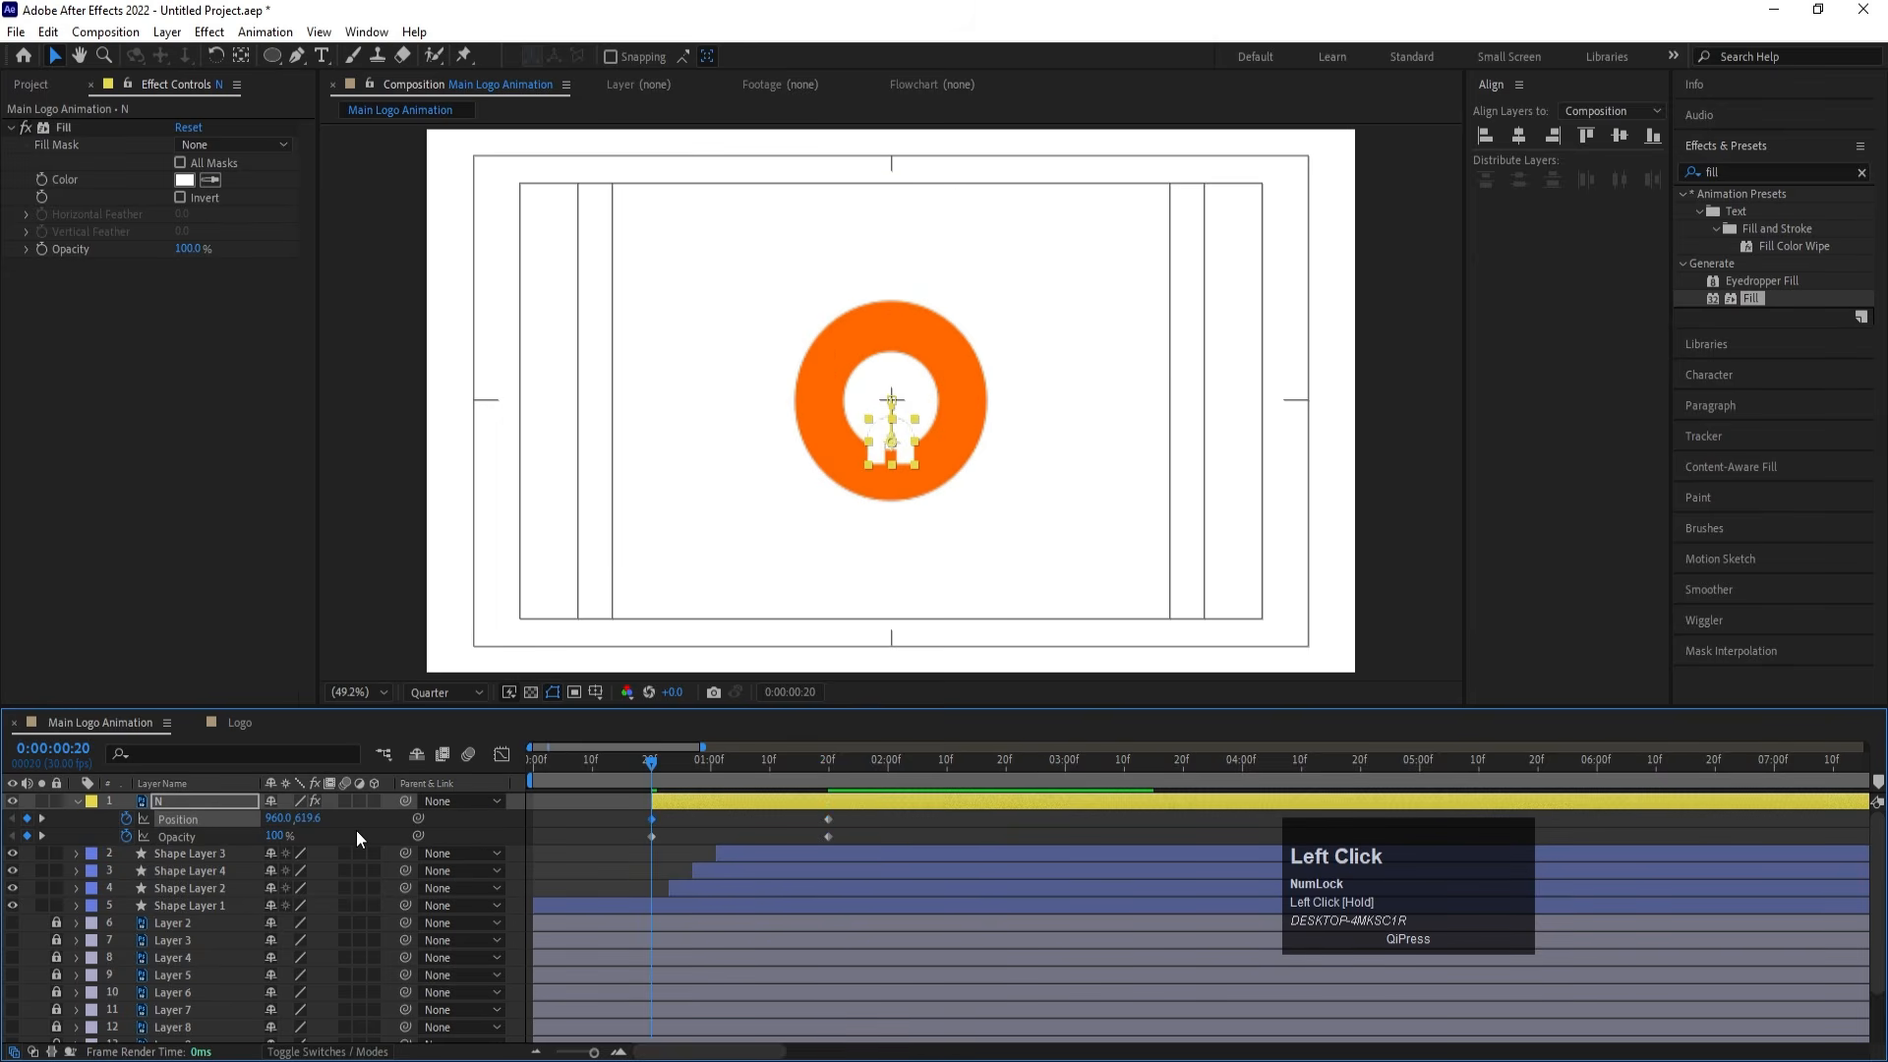
click(279, 835)
text(0)
key(Return)
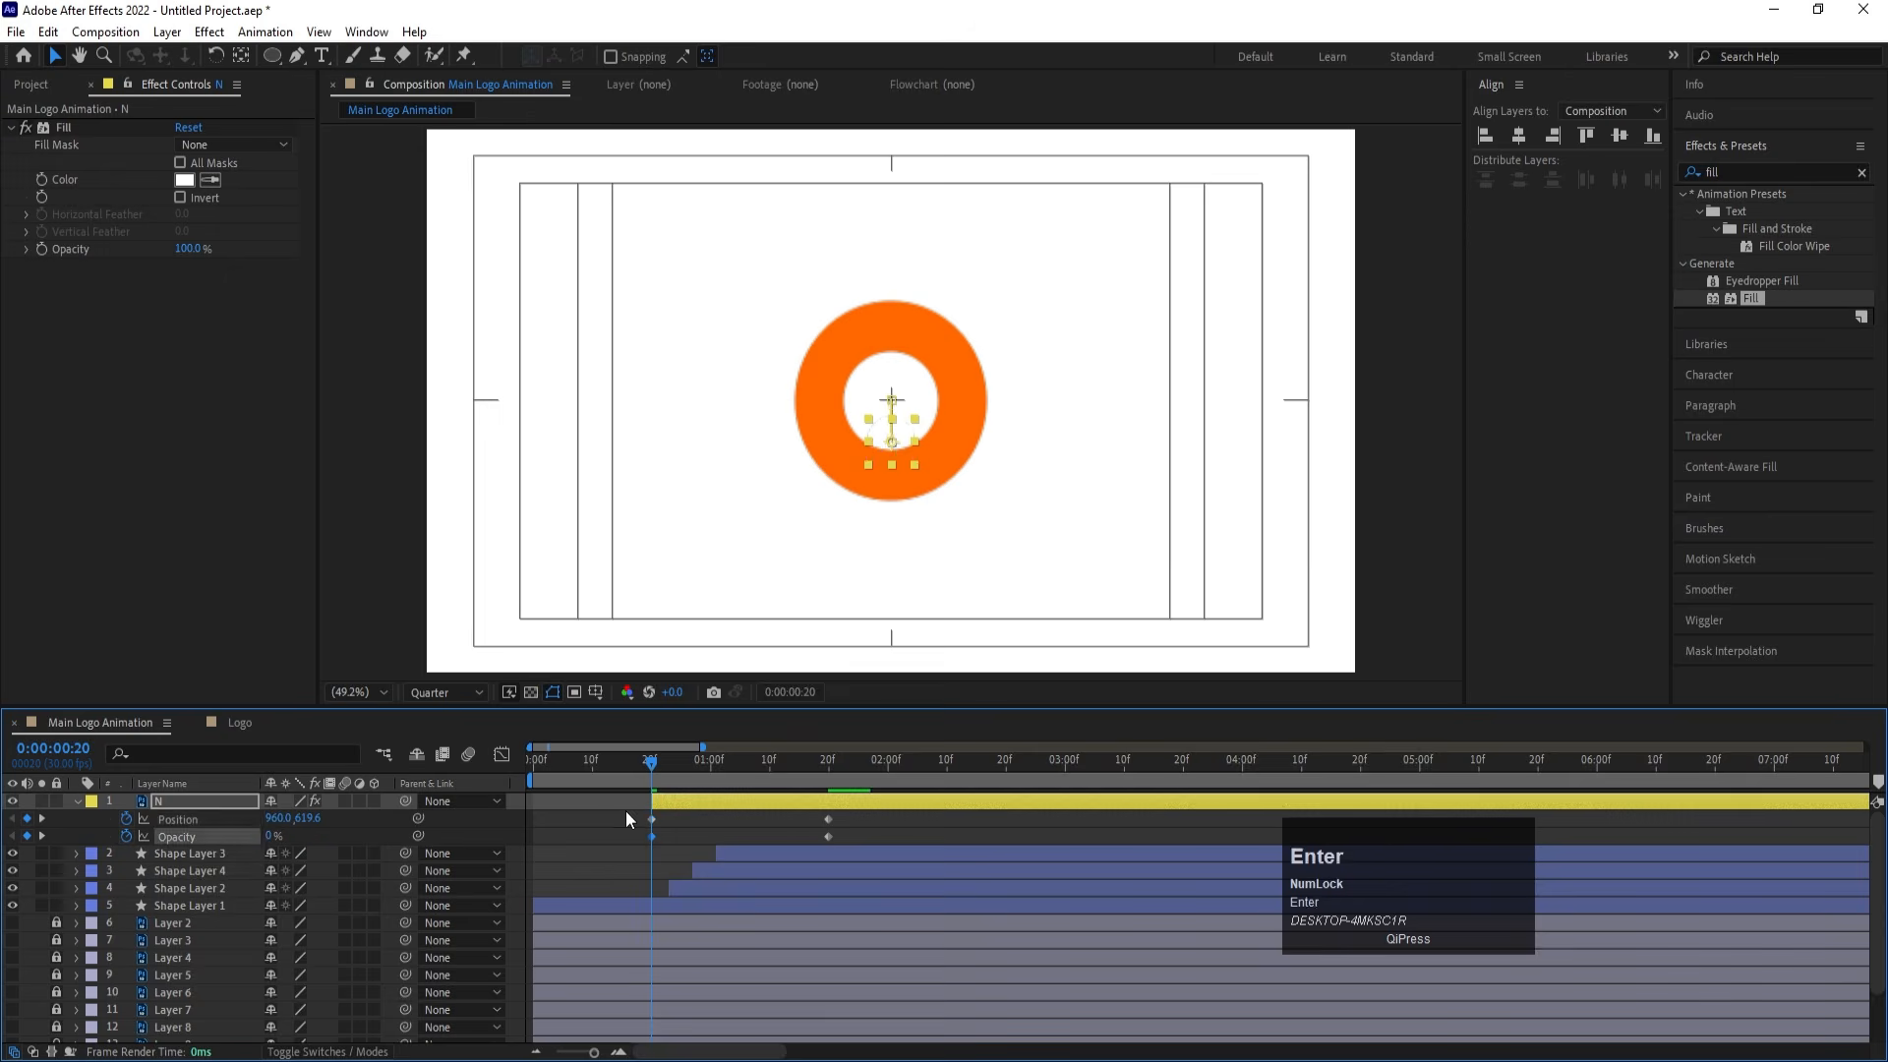
Apply Easy Ease to the N layer's Position and Opacity keyframes and reshape their speed graph so the speed peaks early
drag(627, 812, 858, 852)
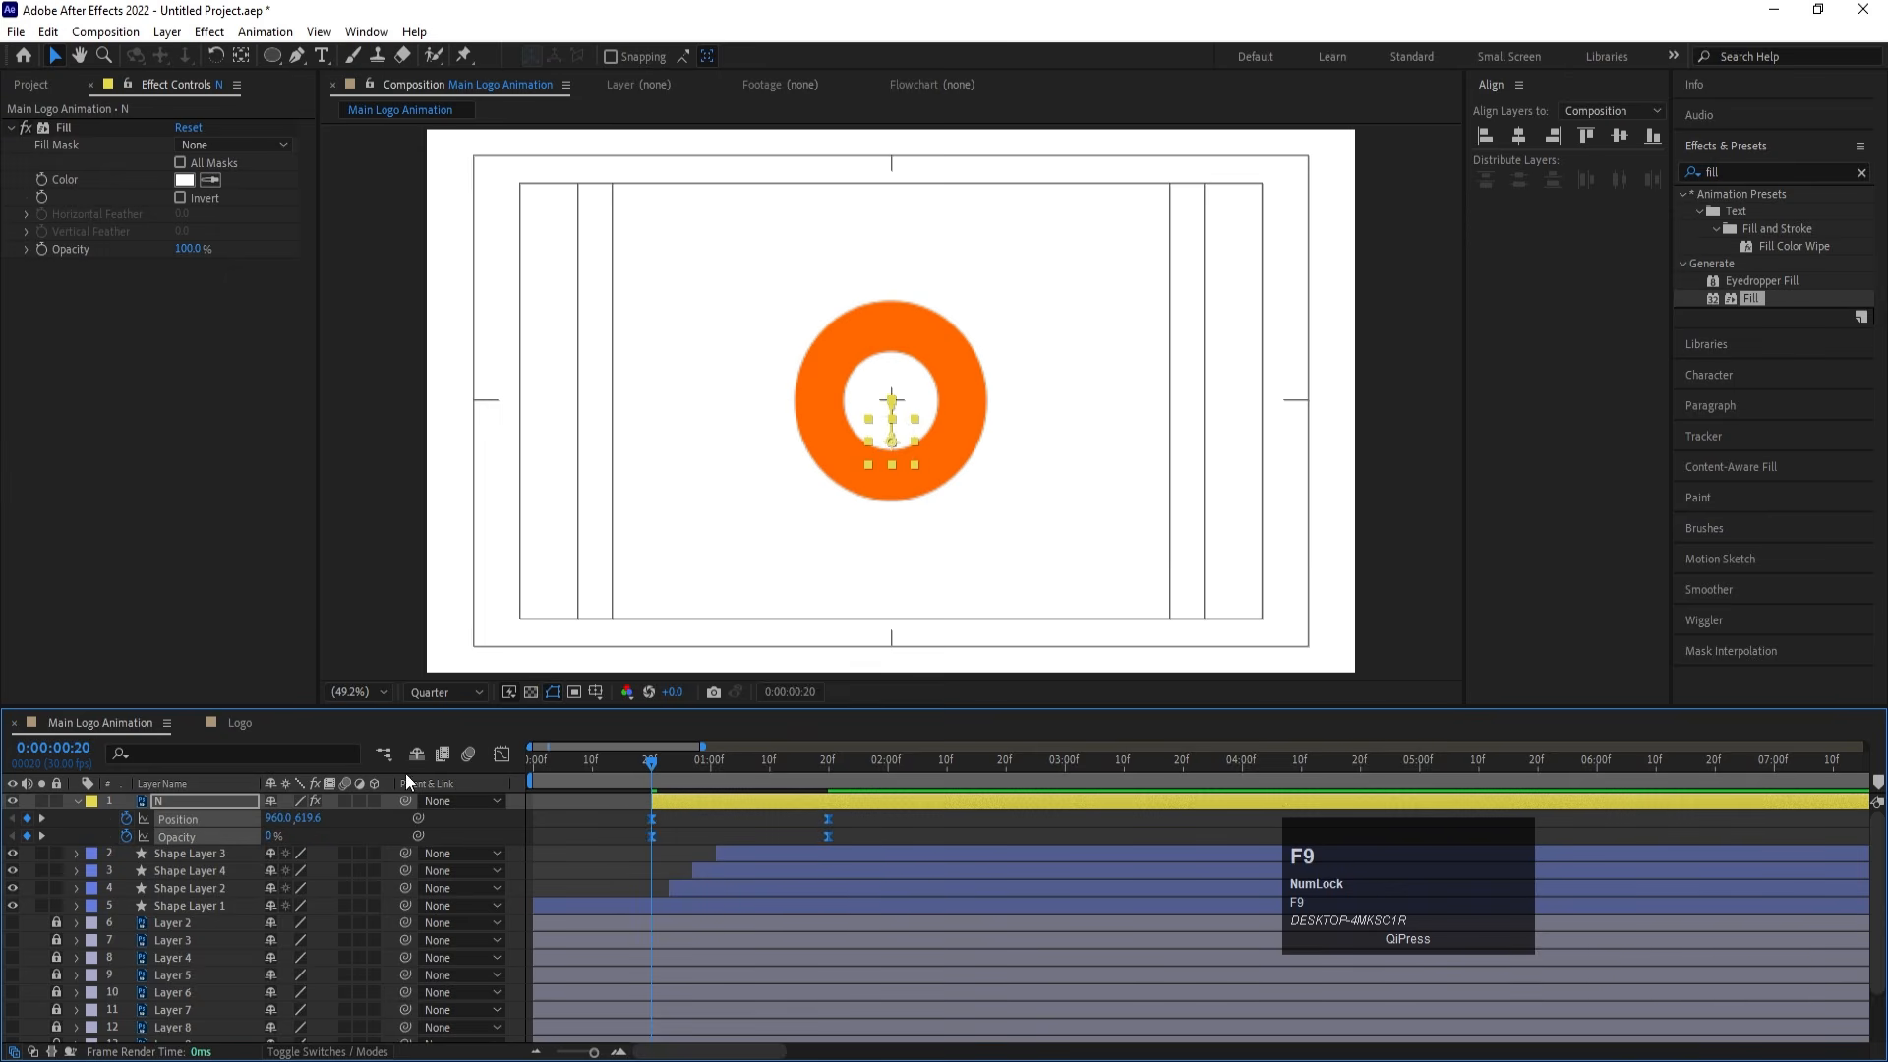
click(502, 755)
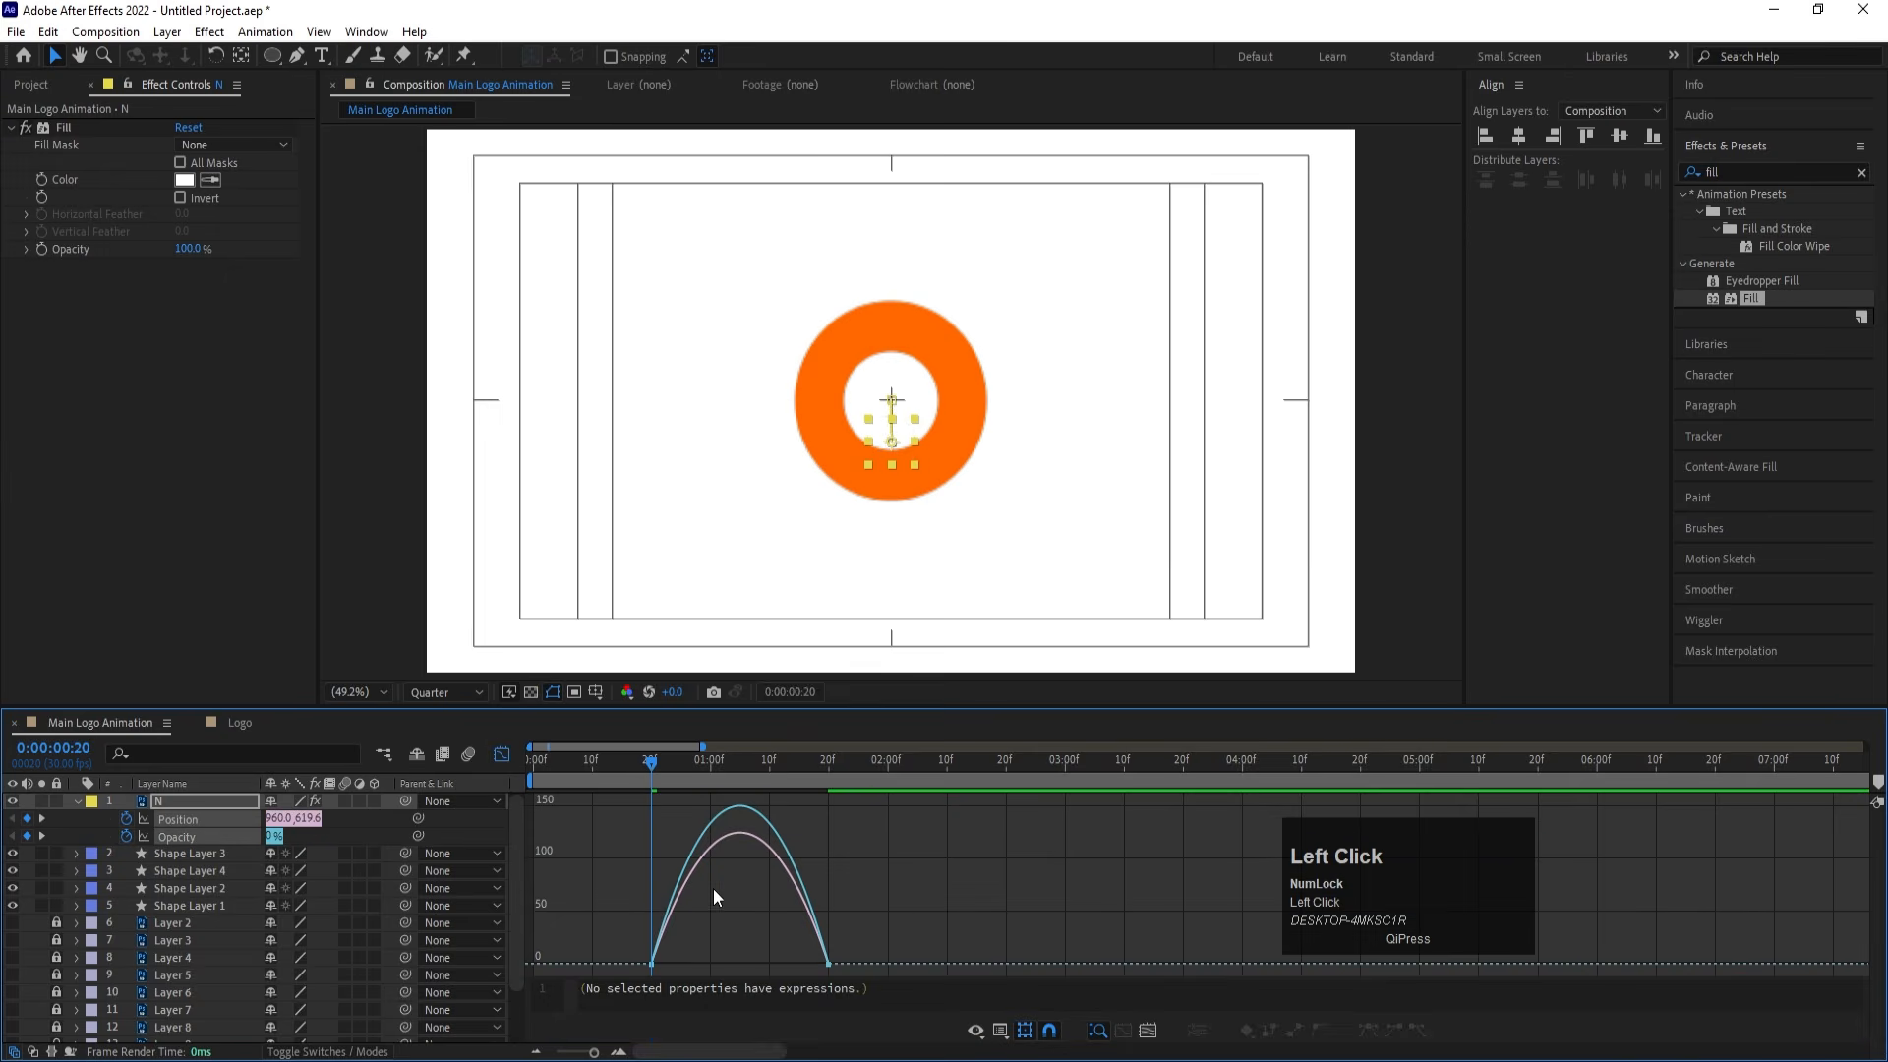
drag(863, 919, 700, 956)
click(501, 754)
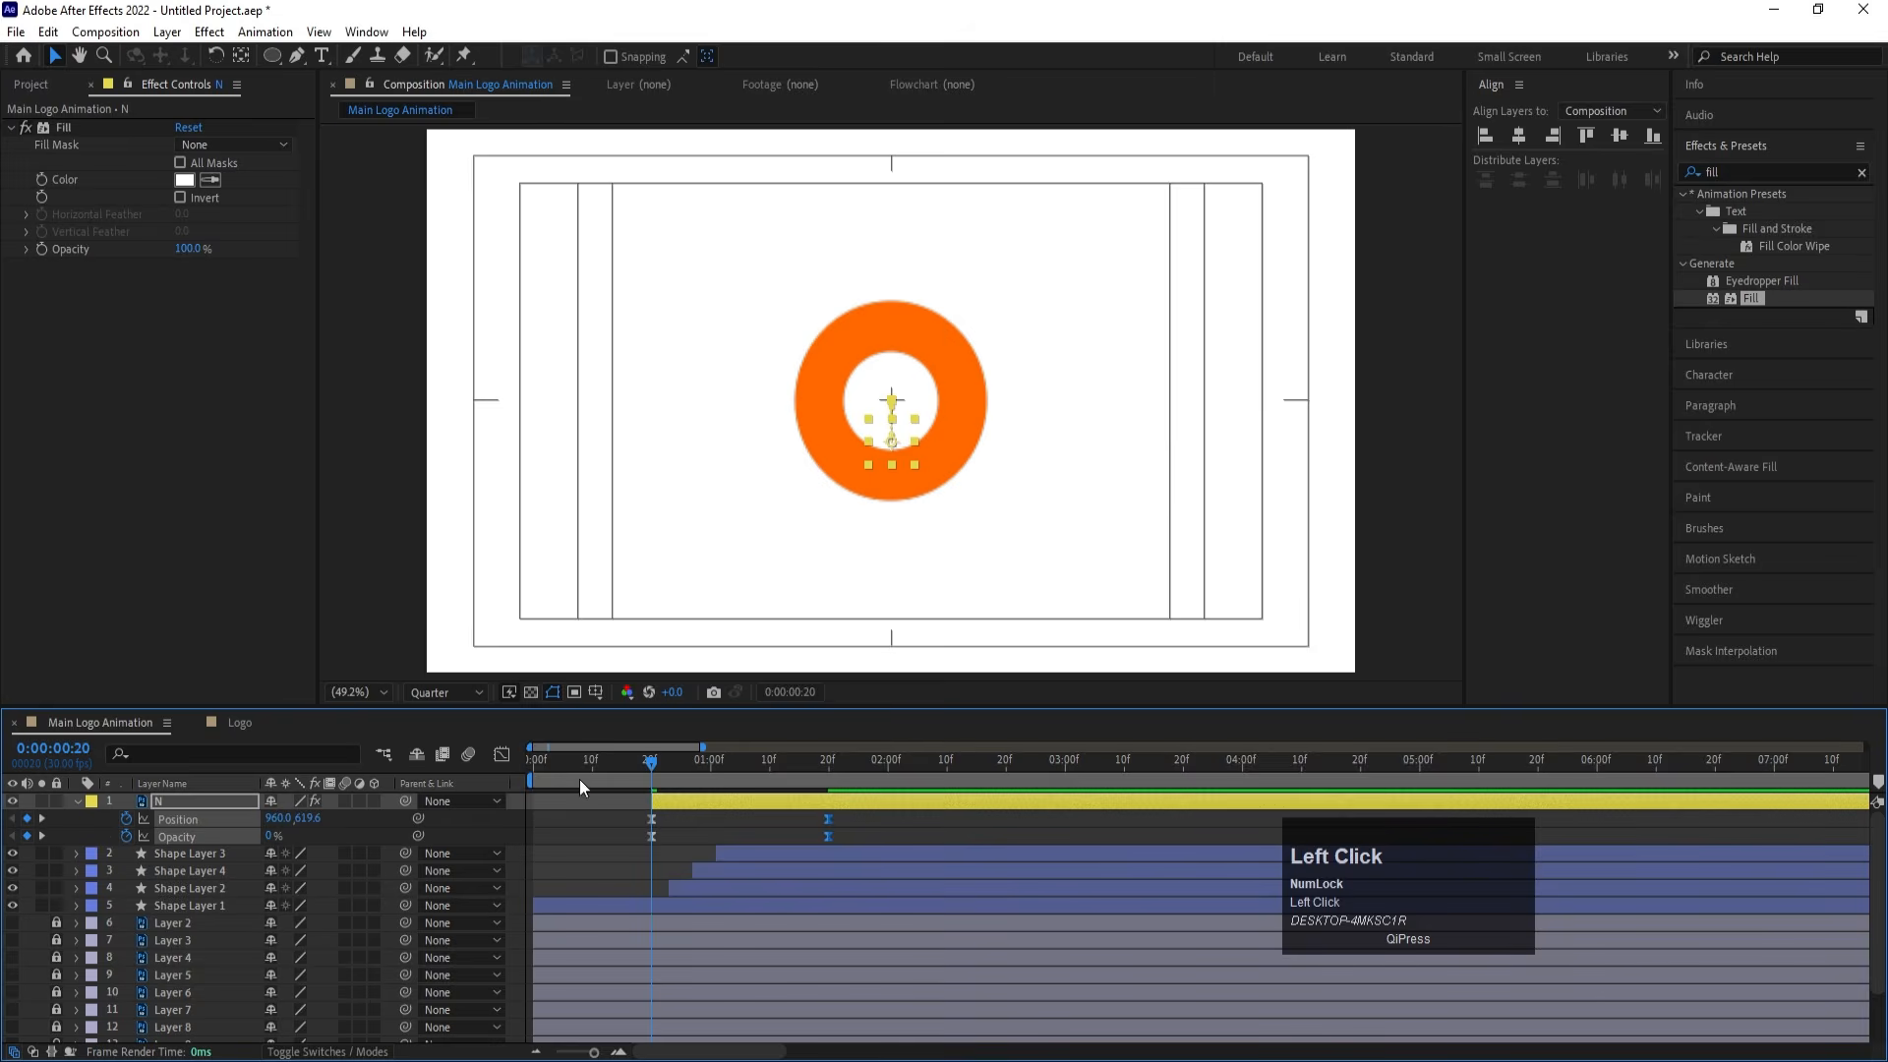
Preview the N's rise and fade-in from the start, collapse its properties, and replay the animation with more of the timeline shown
drag(580, 787, 511, 782)
key(space)
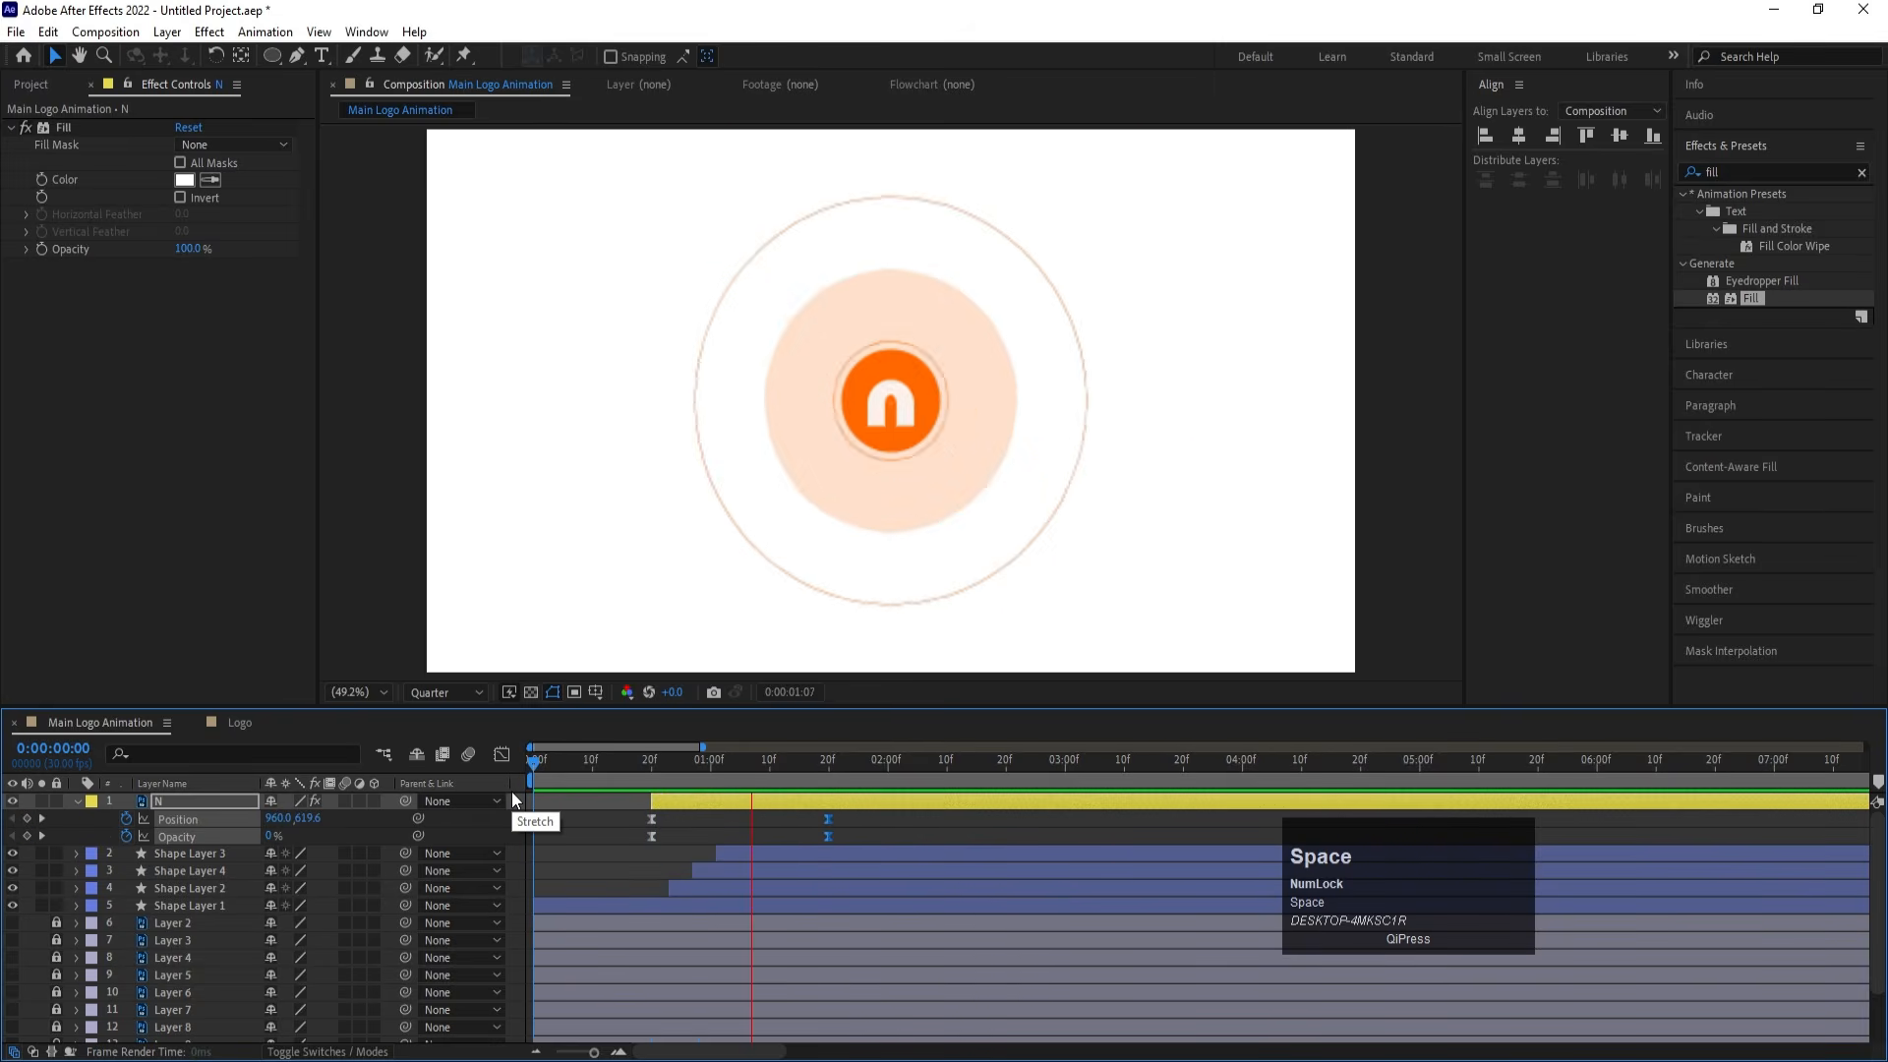
click(853, 820)
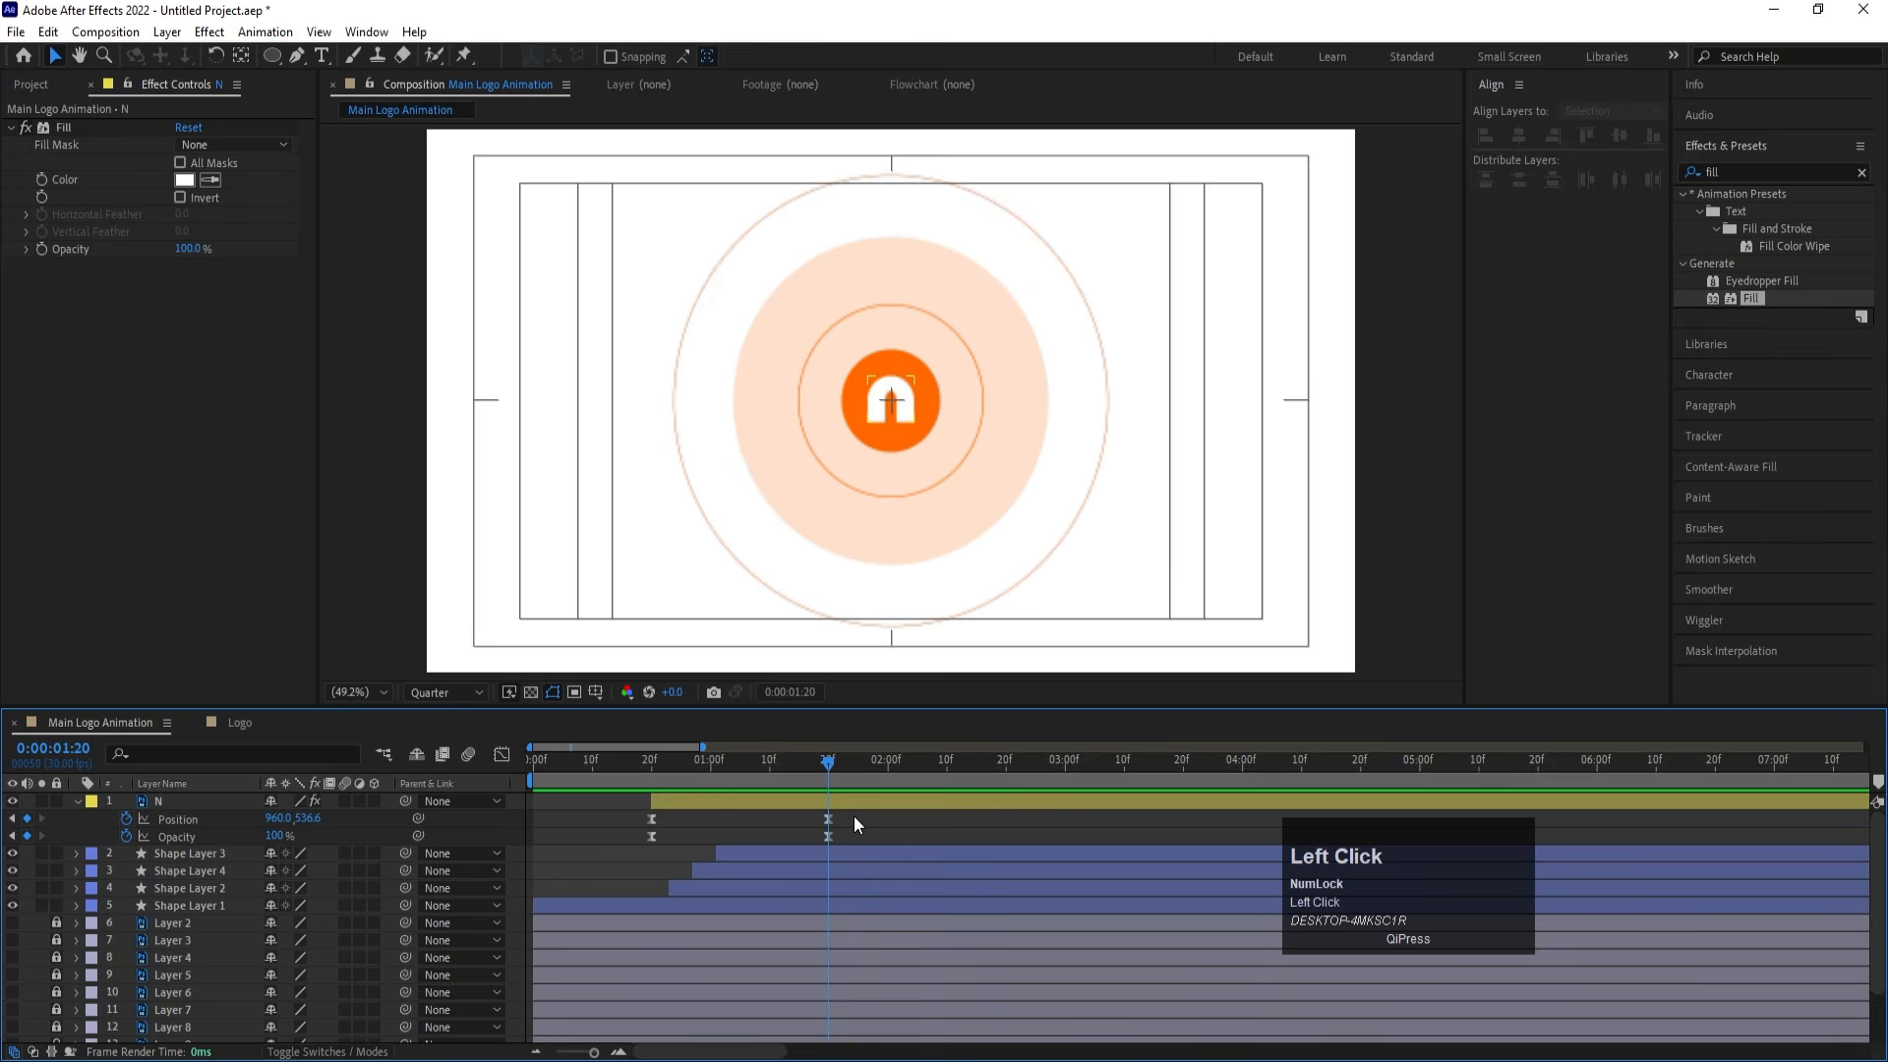
key(u)
key(minus)
key(minus)
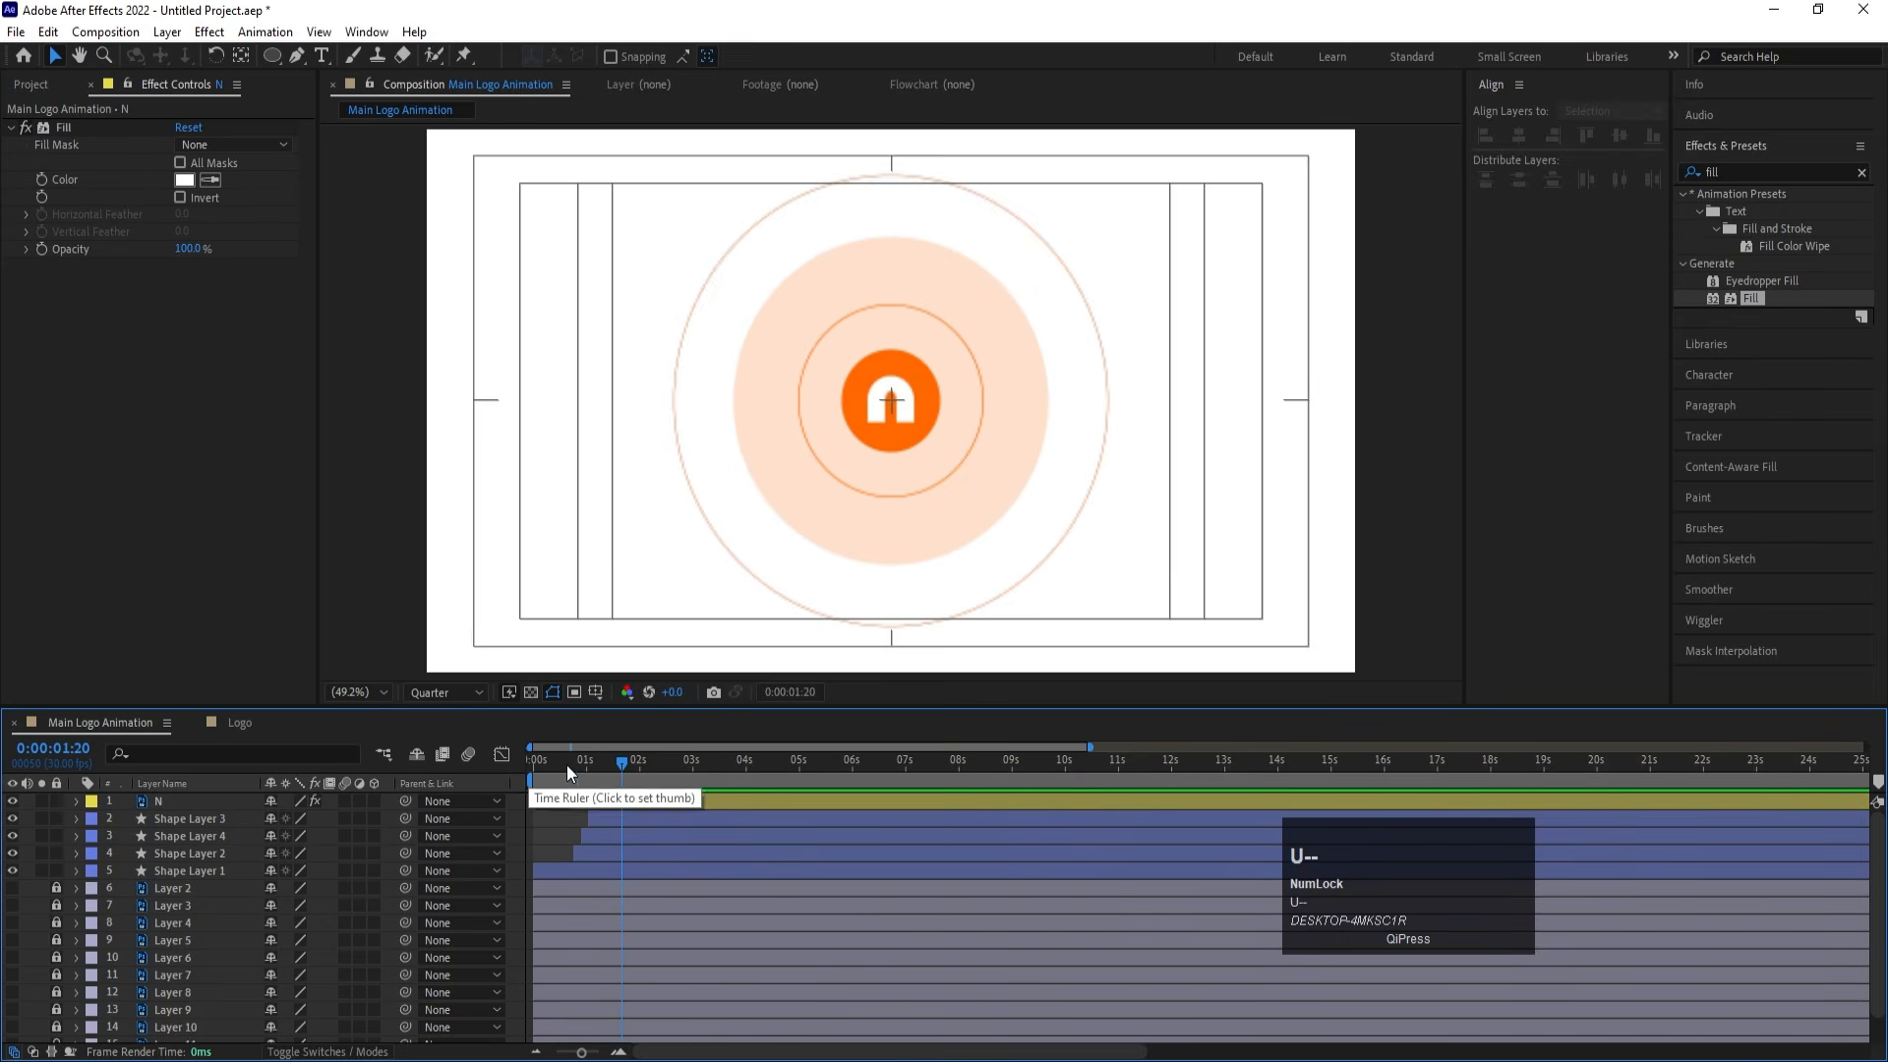
drag(566, 771, 524, 765)
key(space)
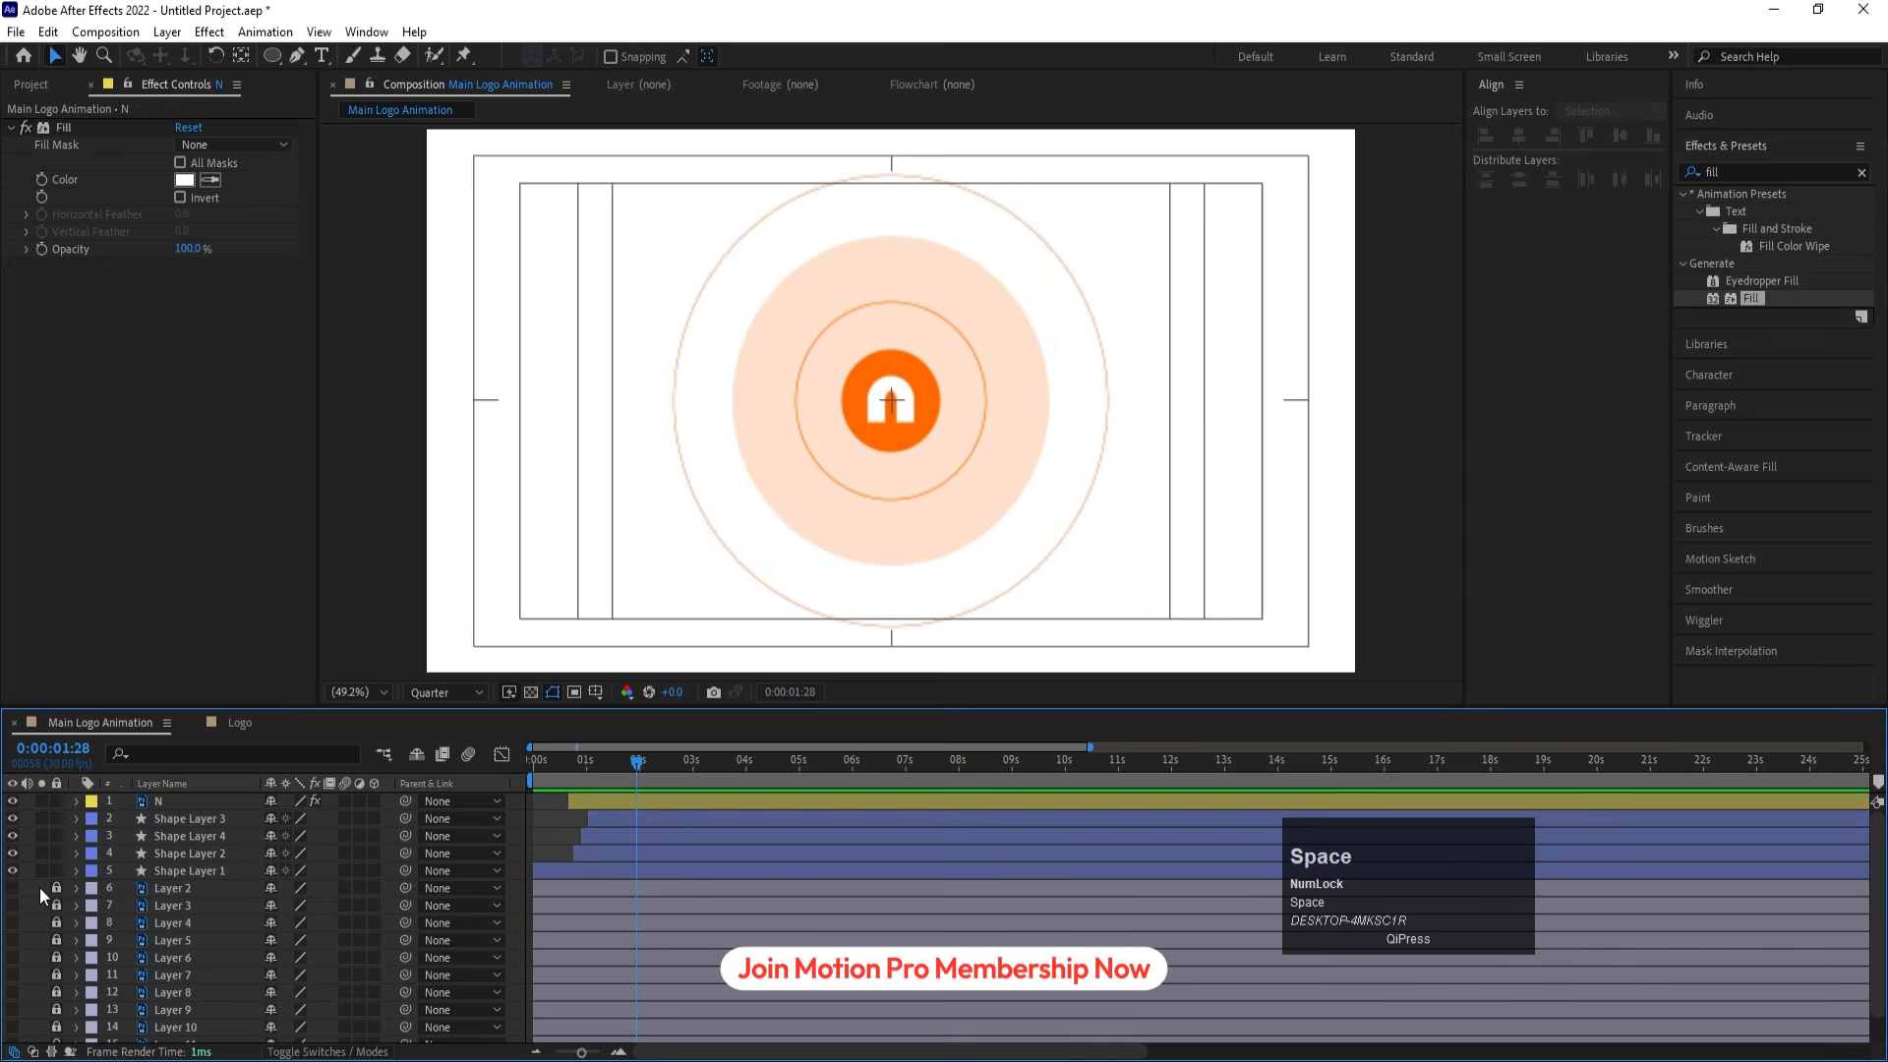
Show Layer 2 with the orange n and add a new null object to the composition
click(13, 888)
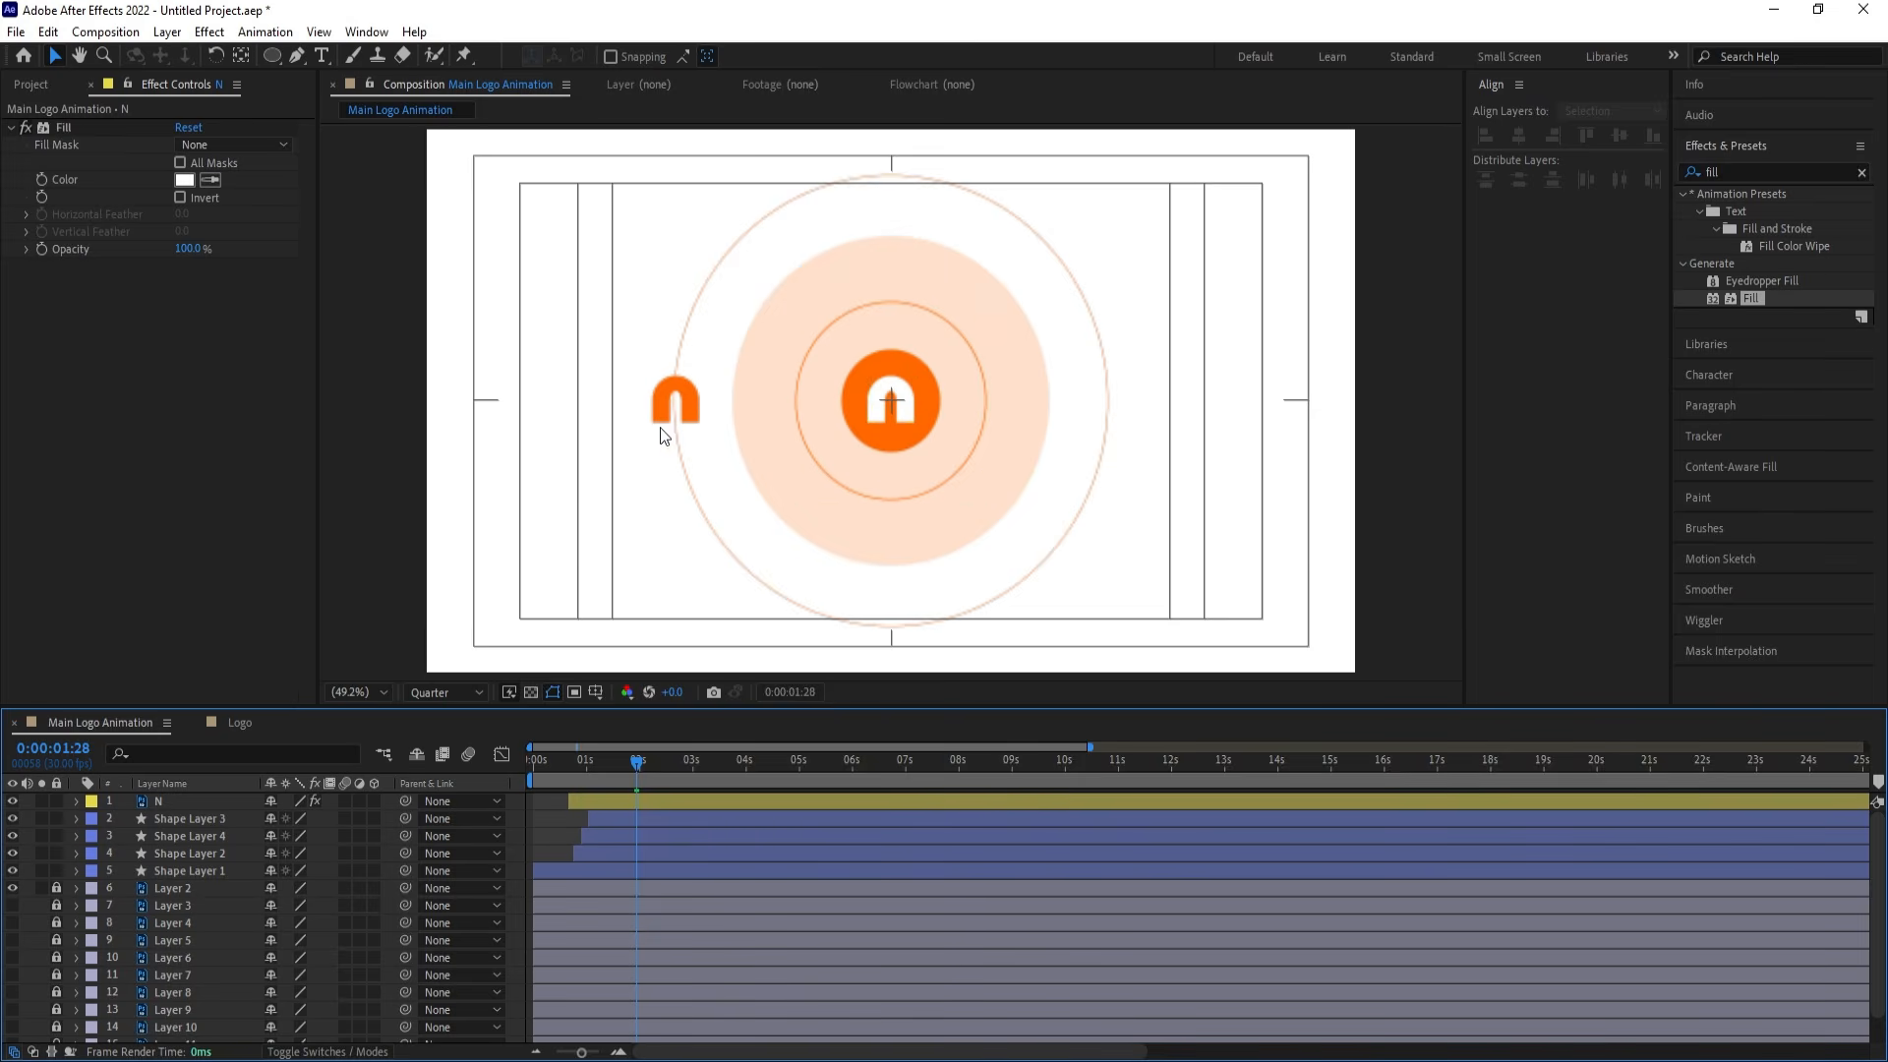
right_click(515, 824)
click(551, 569)
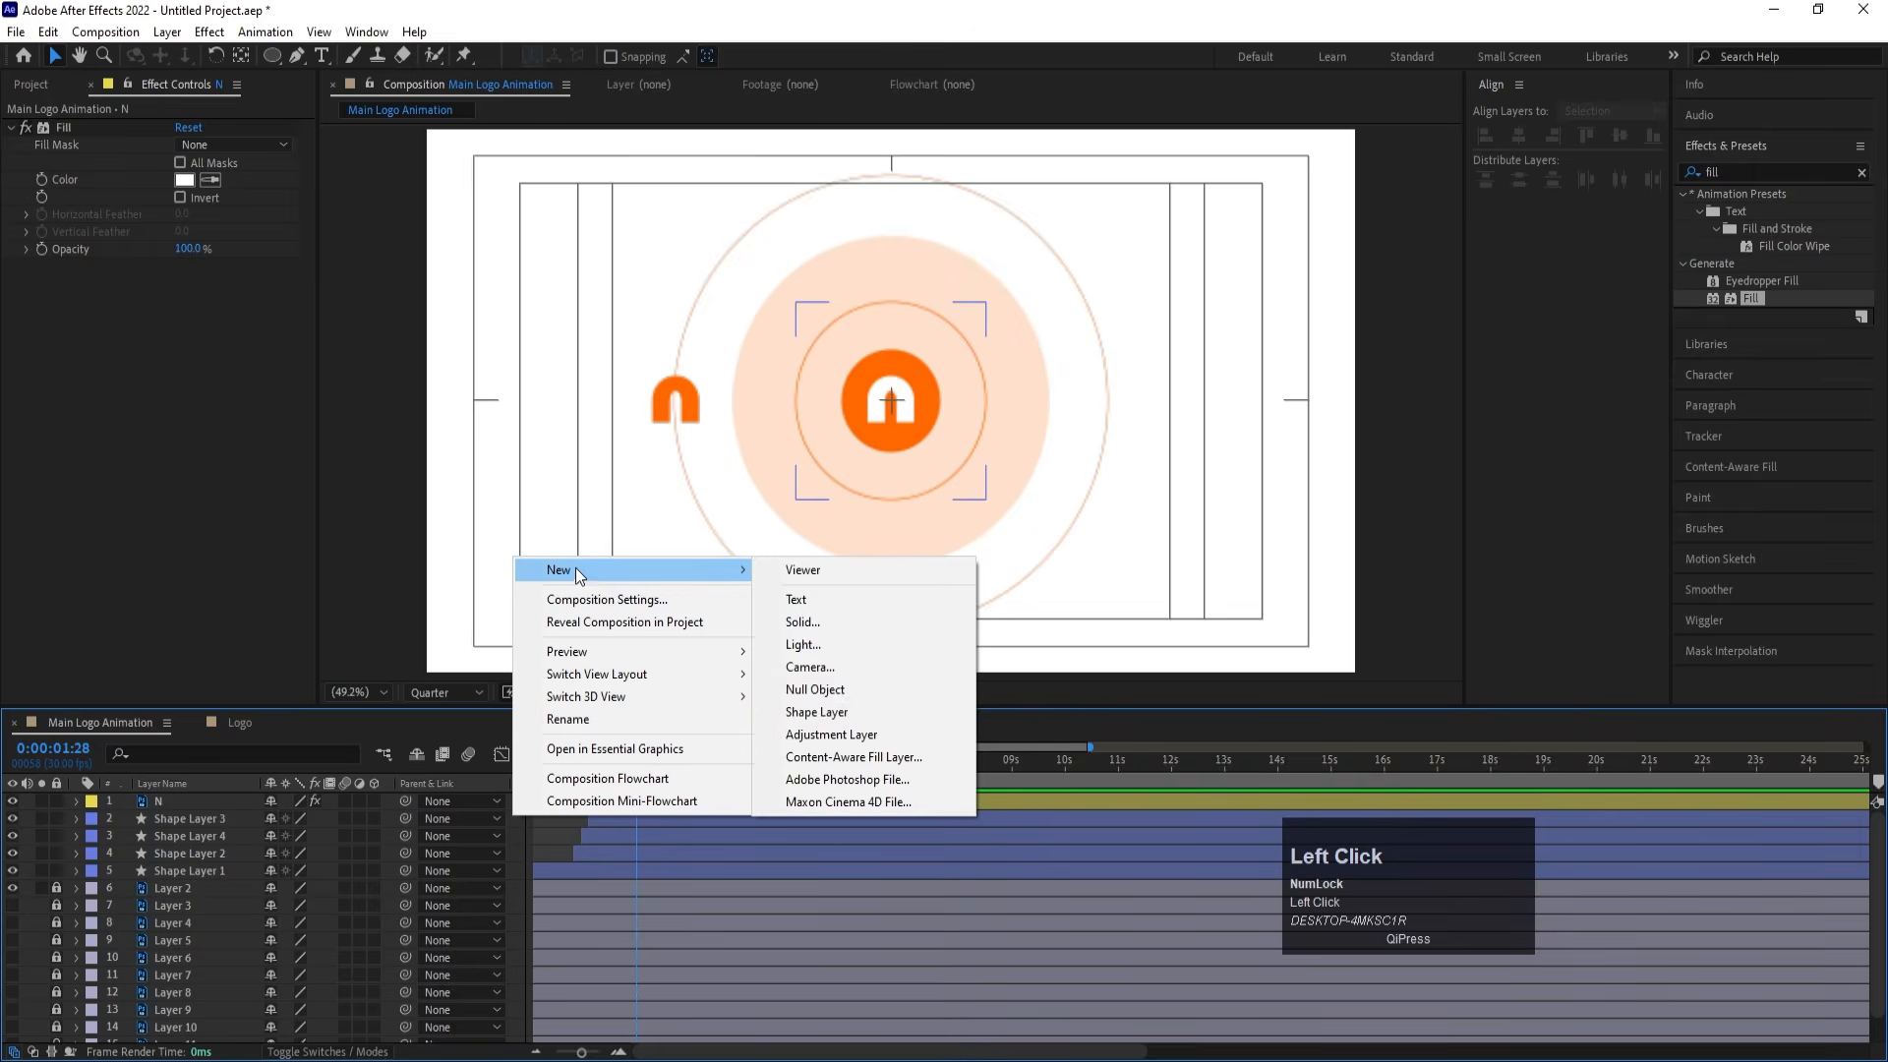
click(810, 699)
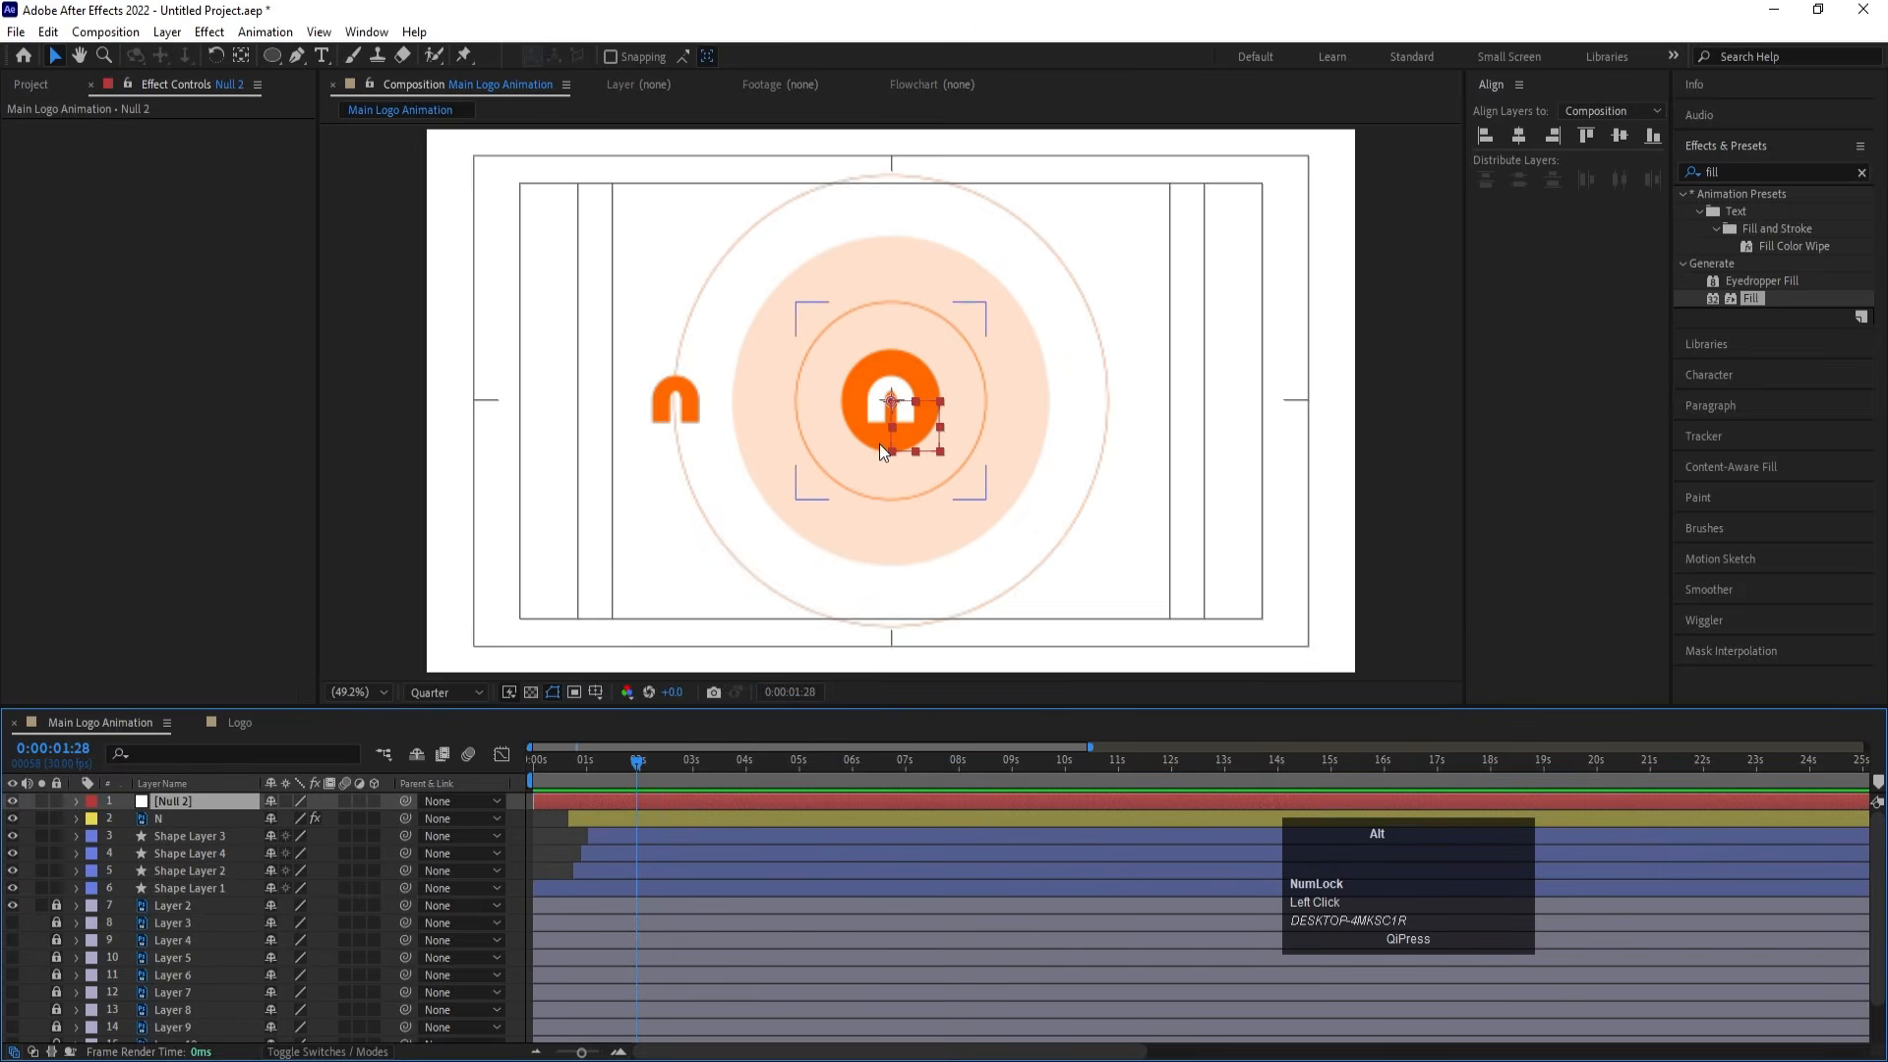
Move the null horizontally to the midpoint between the orange n and the white N, and rename it Controller
scroll(879, 447, up, 1)
scroll(879, 444, up, 1)
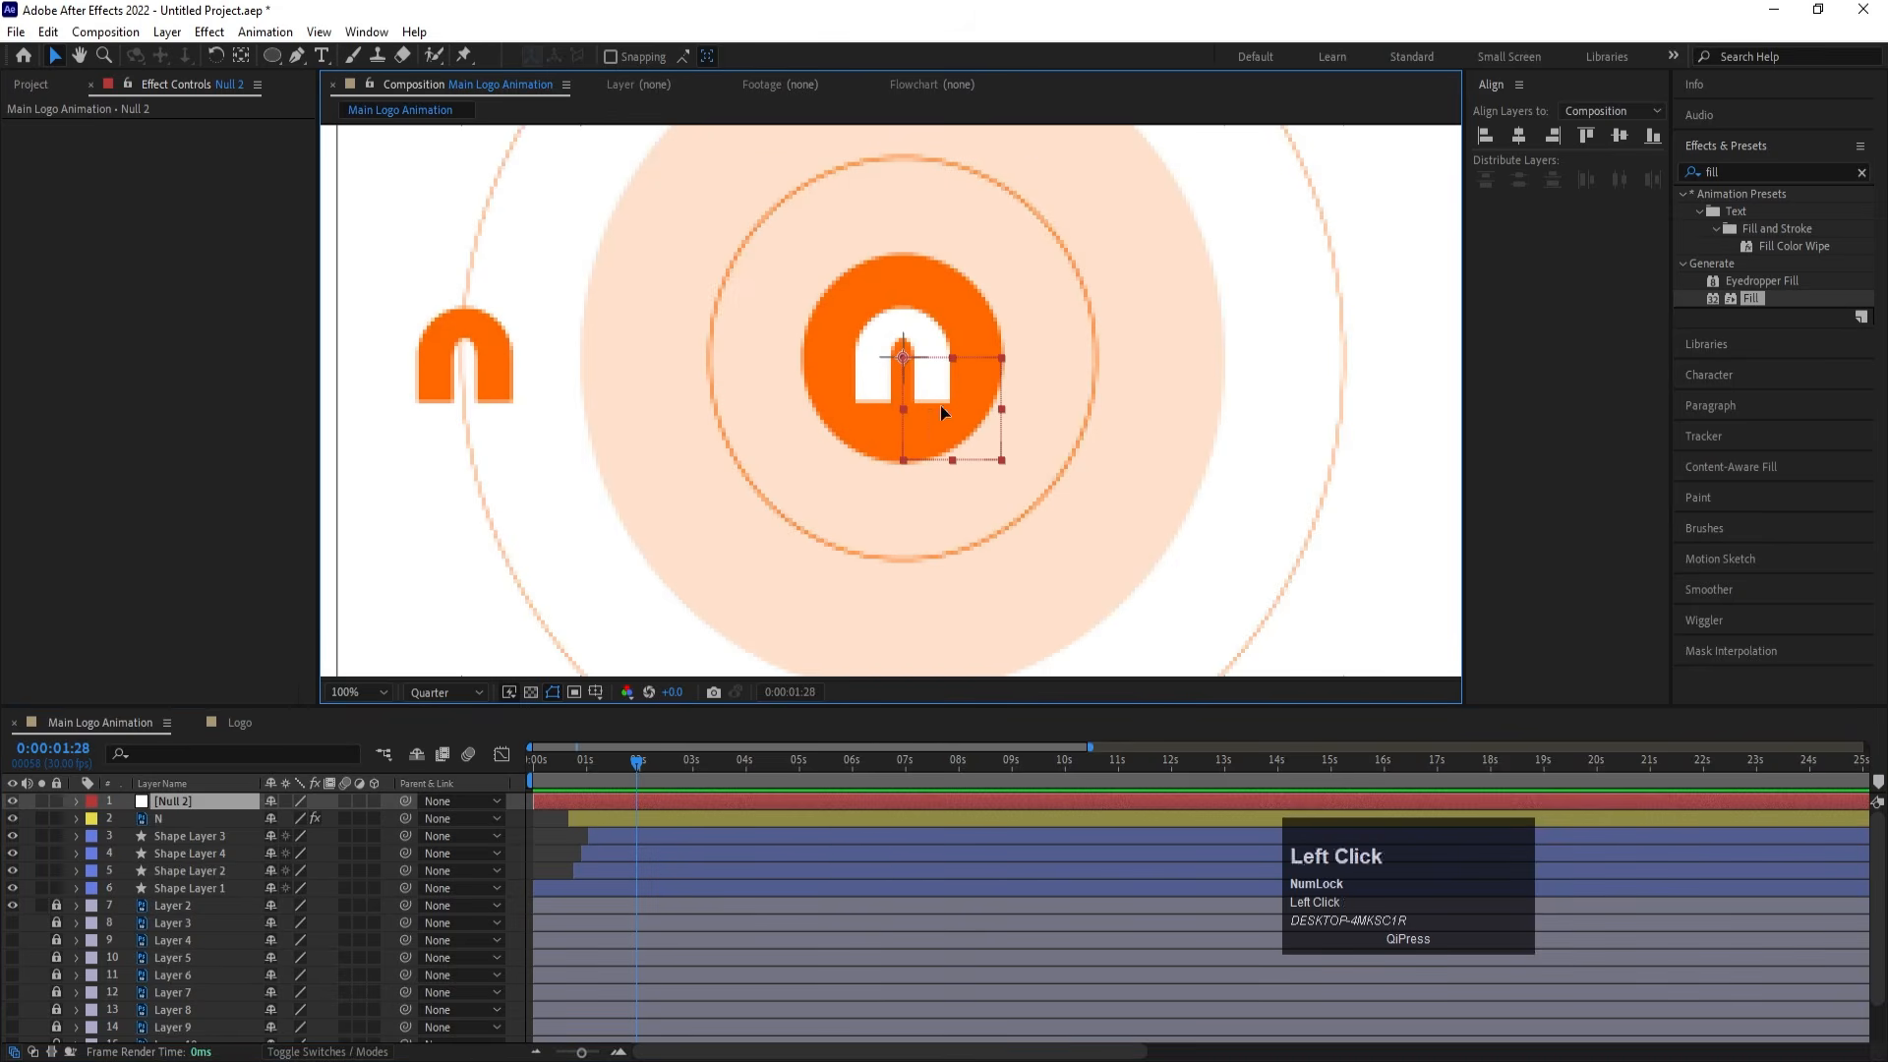
drag(941, 405, 717, 423)
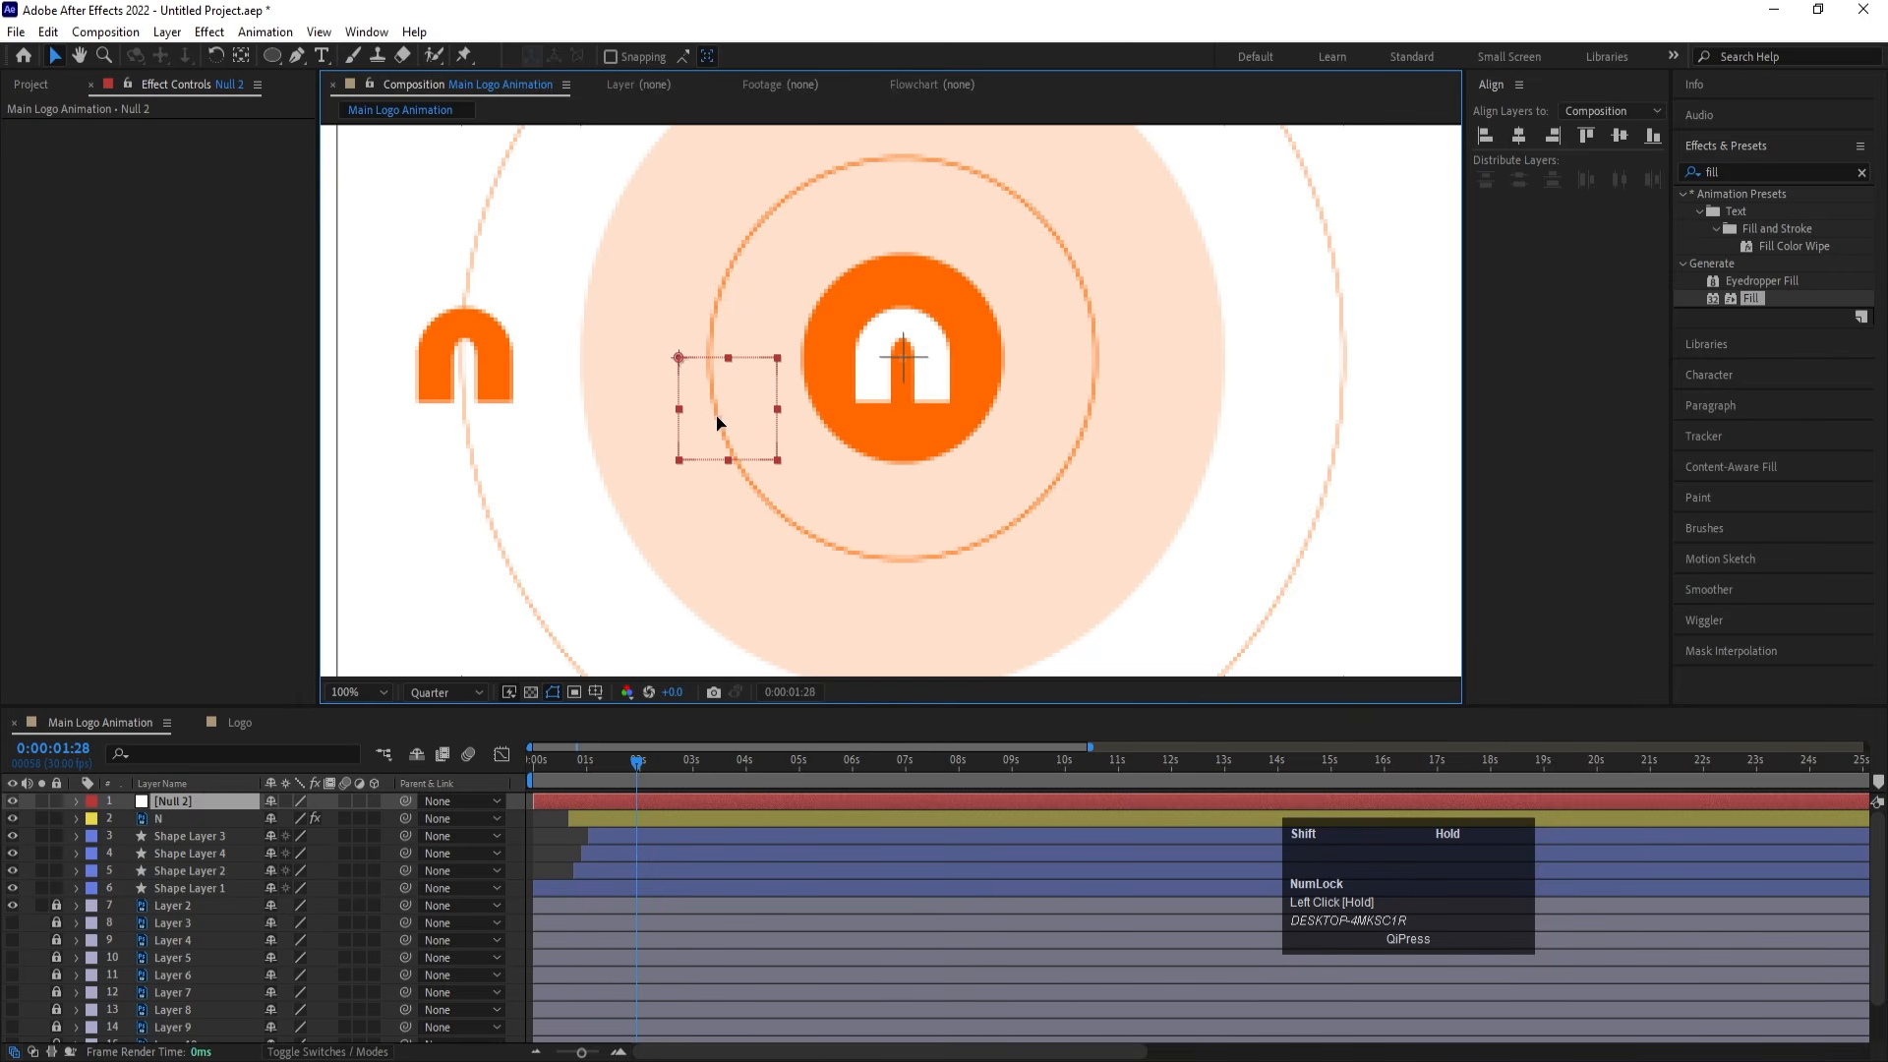
click(191, 806)
key(Return)
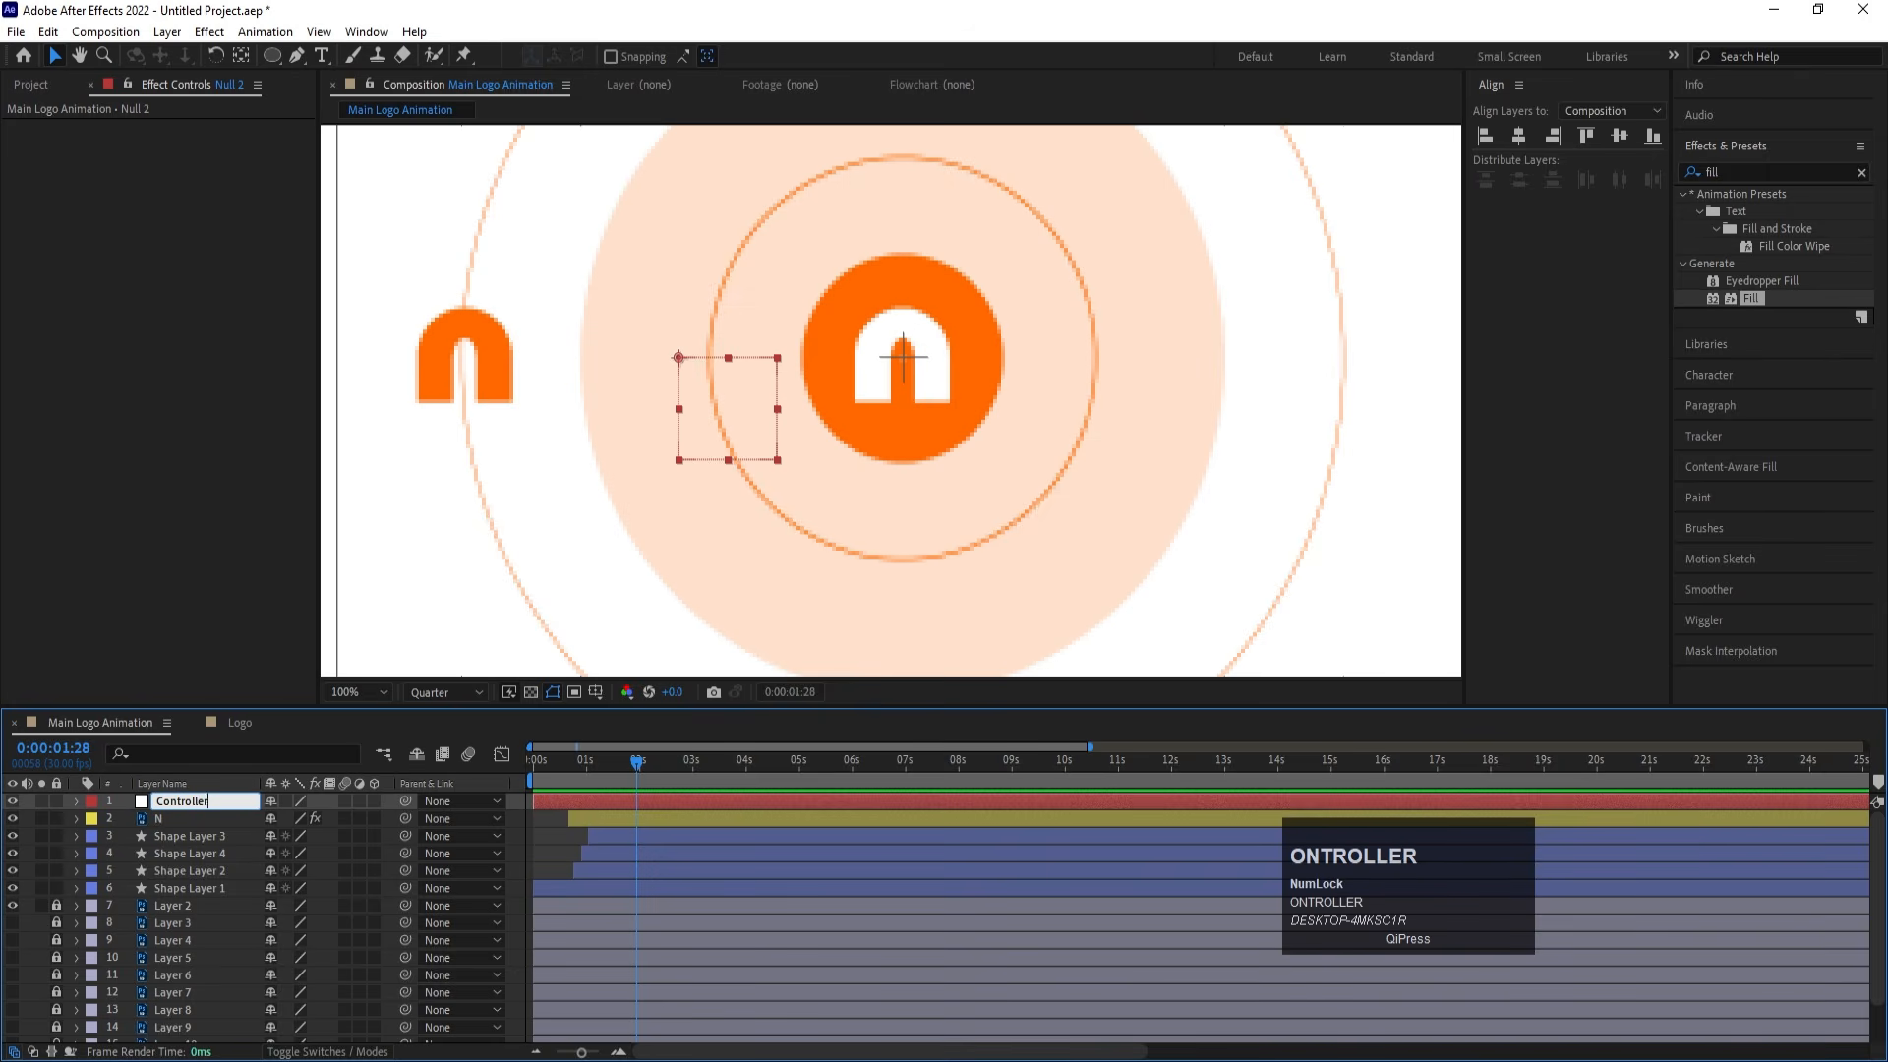
key(Return)
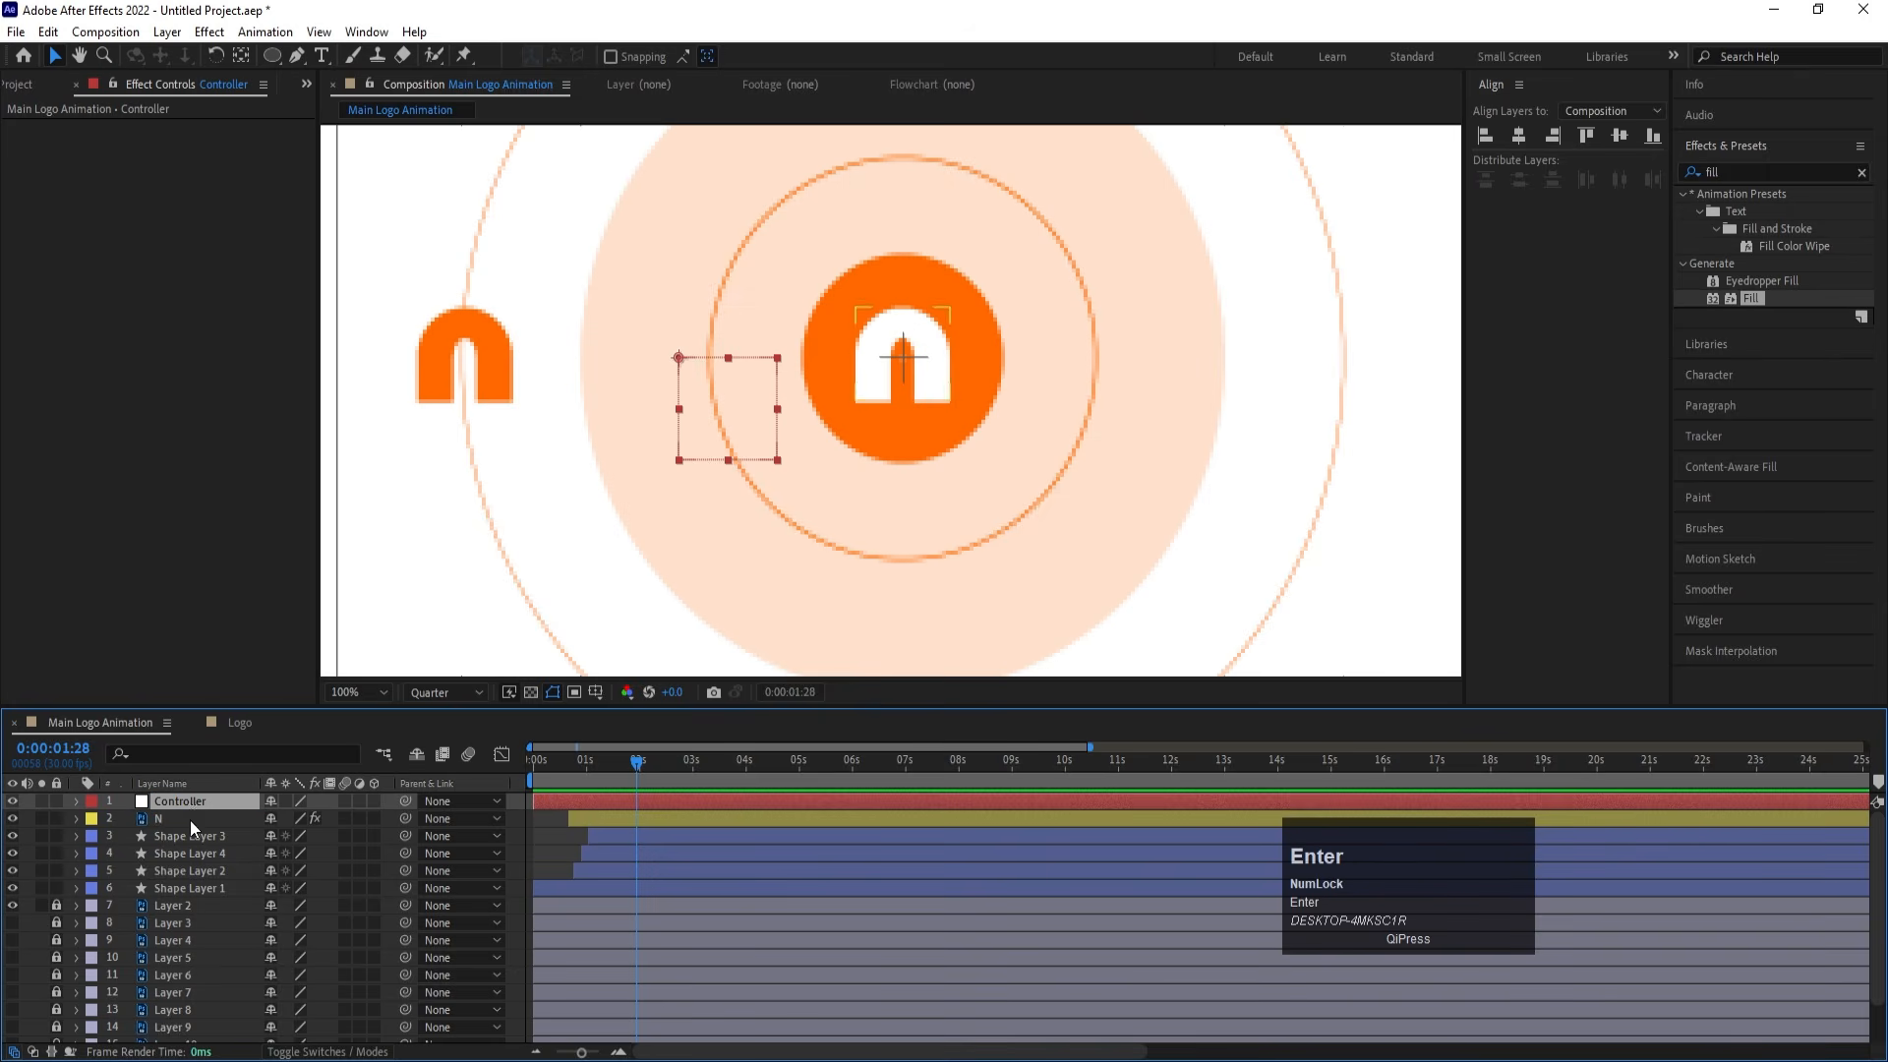
Identify the orange disc layer by toggling its visibility, and move Shape Layer 1 directly beneath the N layer in the stack
click(185, 820)
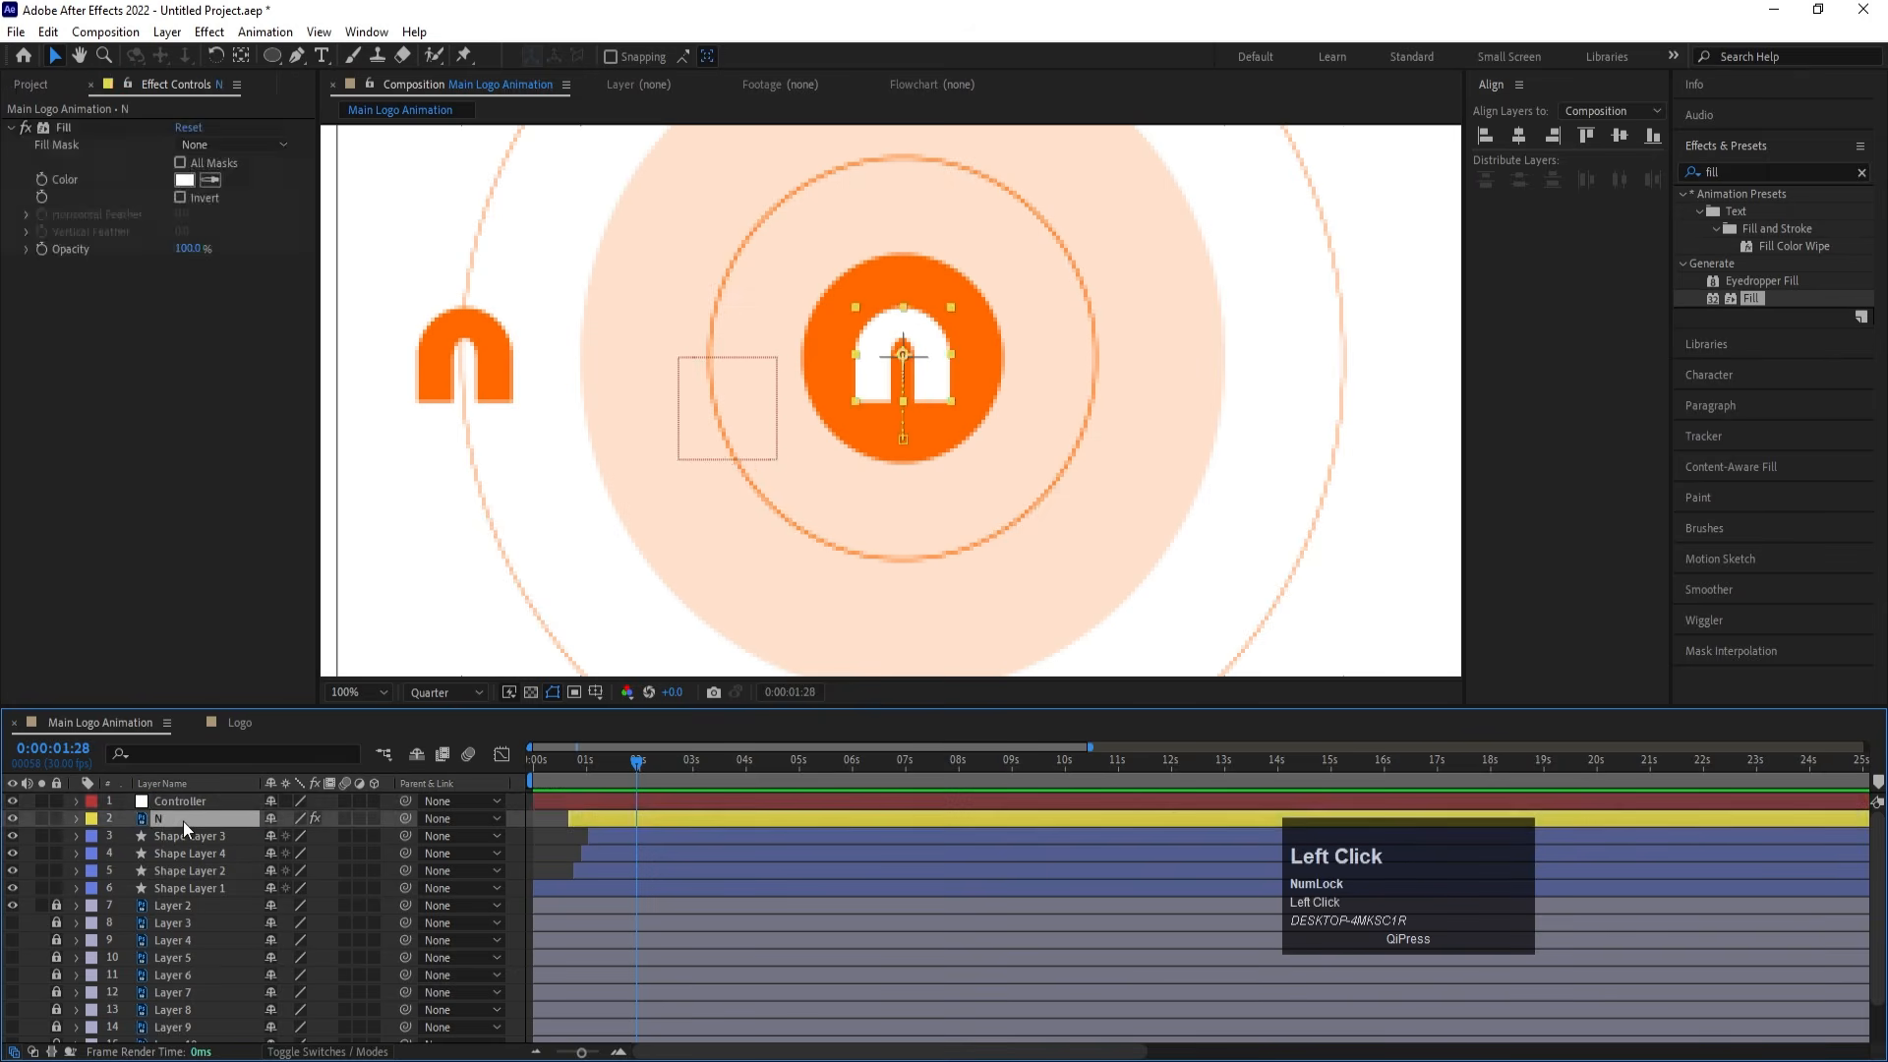
click(173, 888)
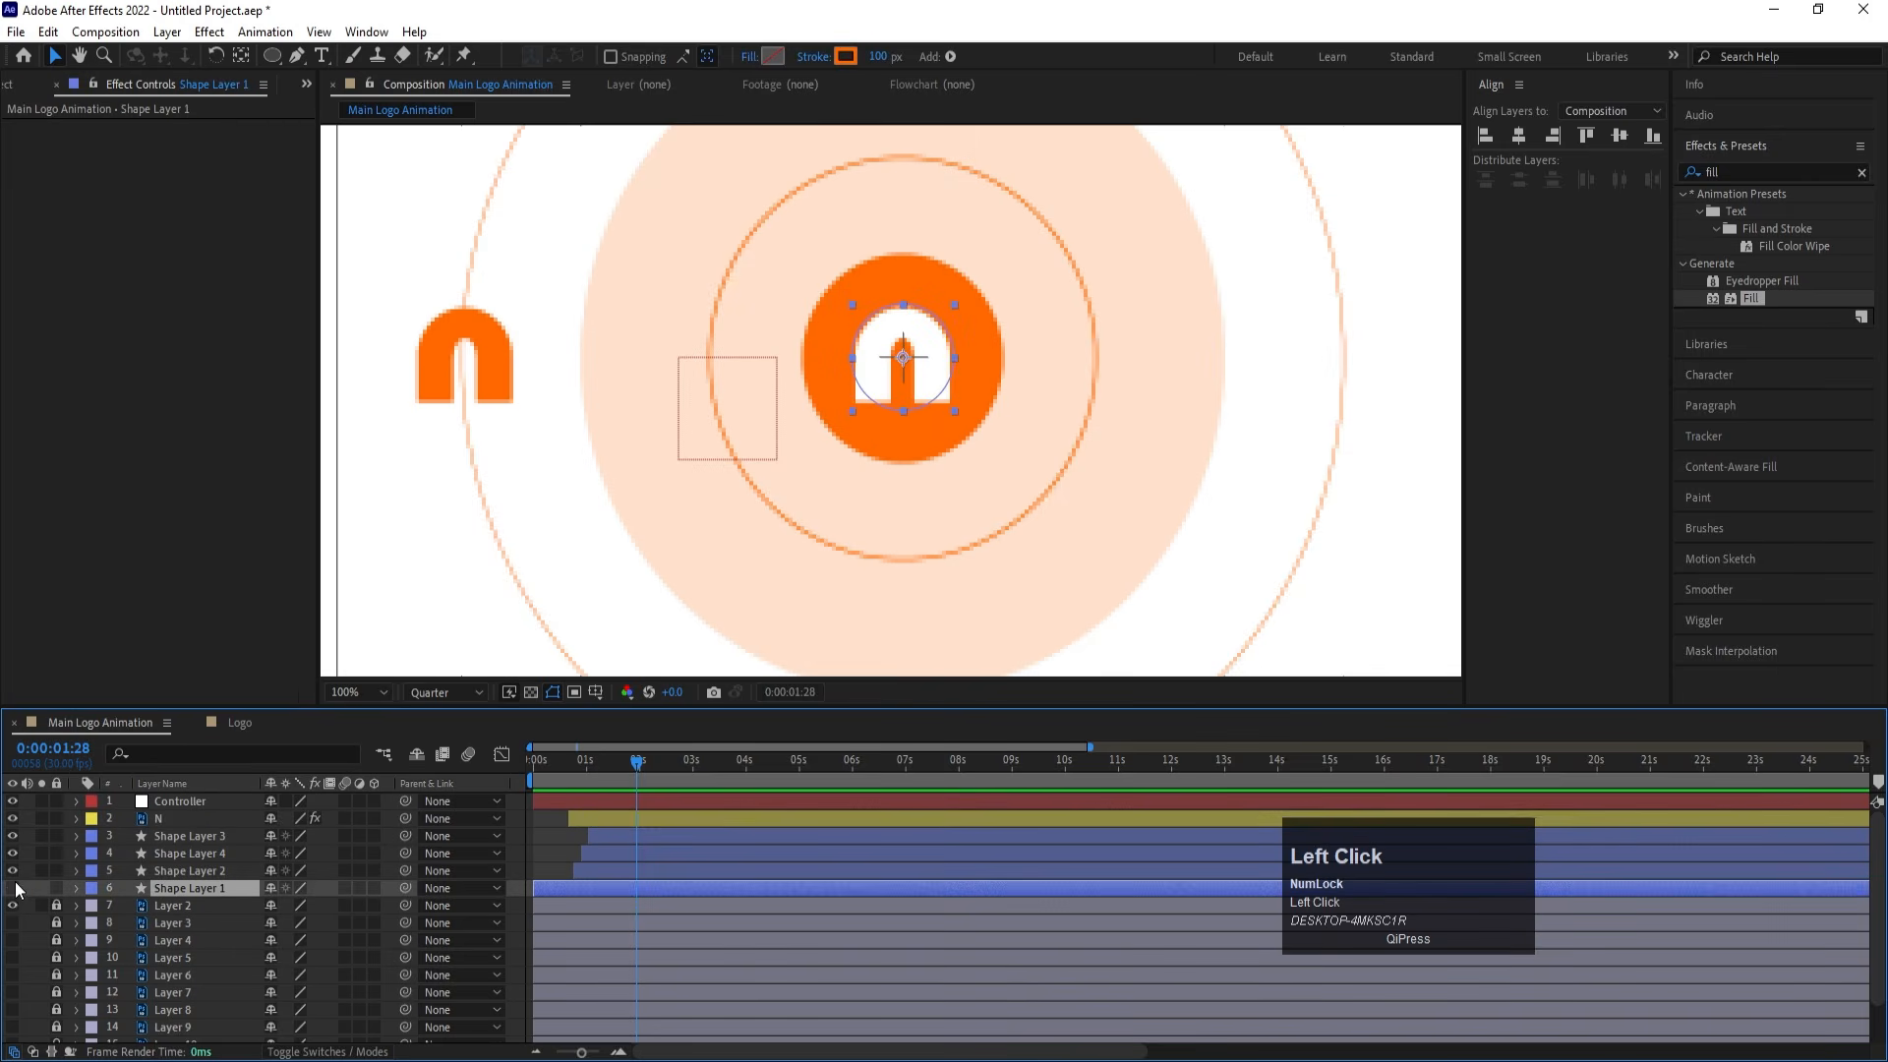
click(13, 888)
click(12, 888)
drag(189, 890, 186, 834)
Parent the N layer and Shape Layer 1 together to the Controller null
click(172, 819)
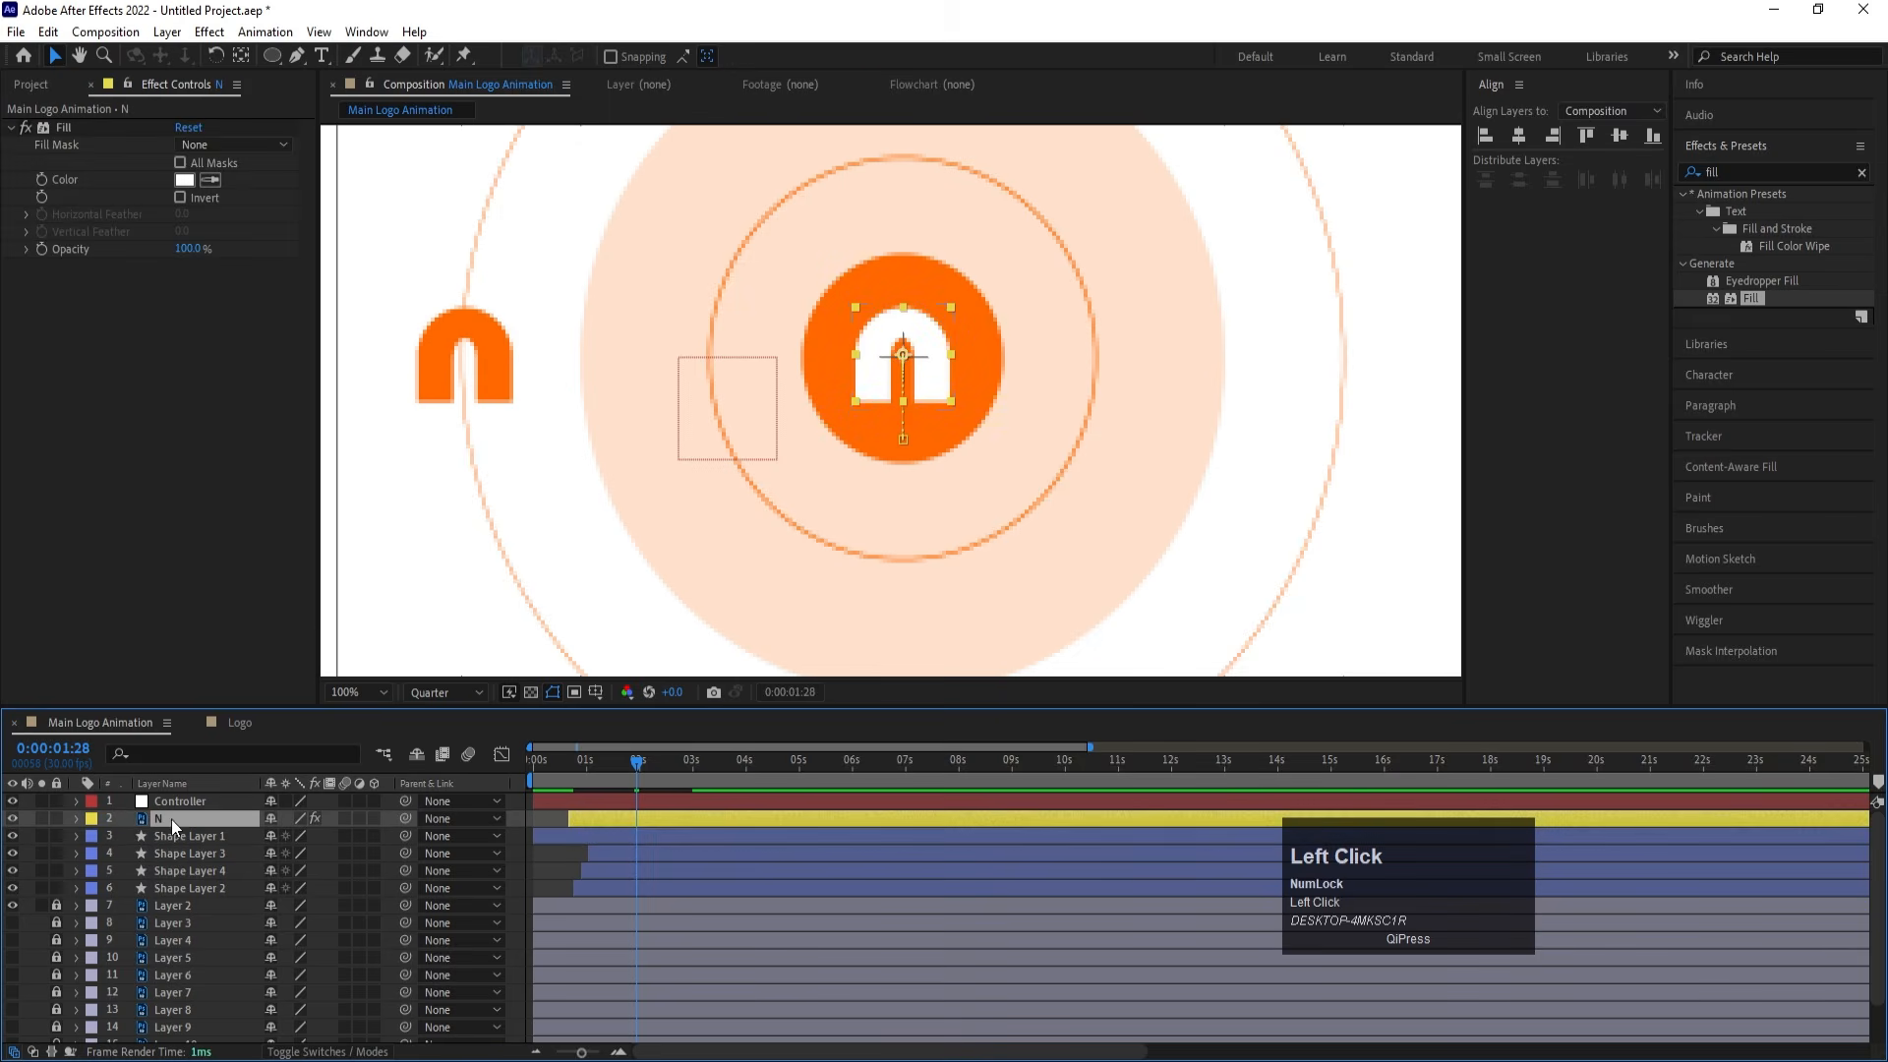
shift+click(185, 838)
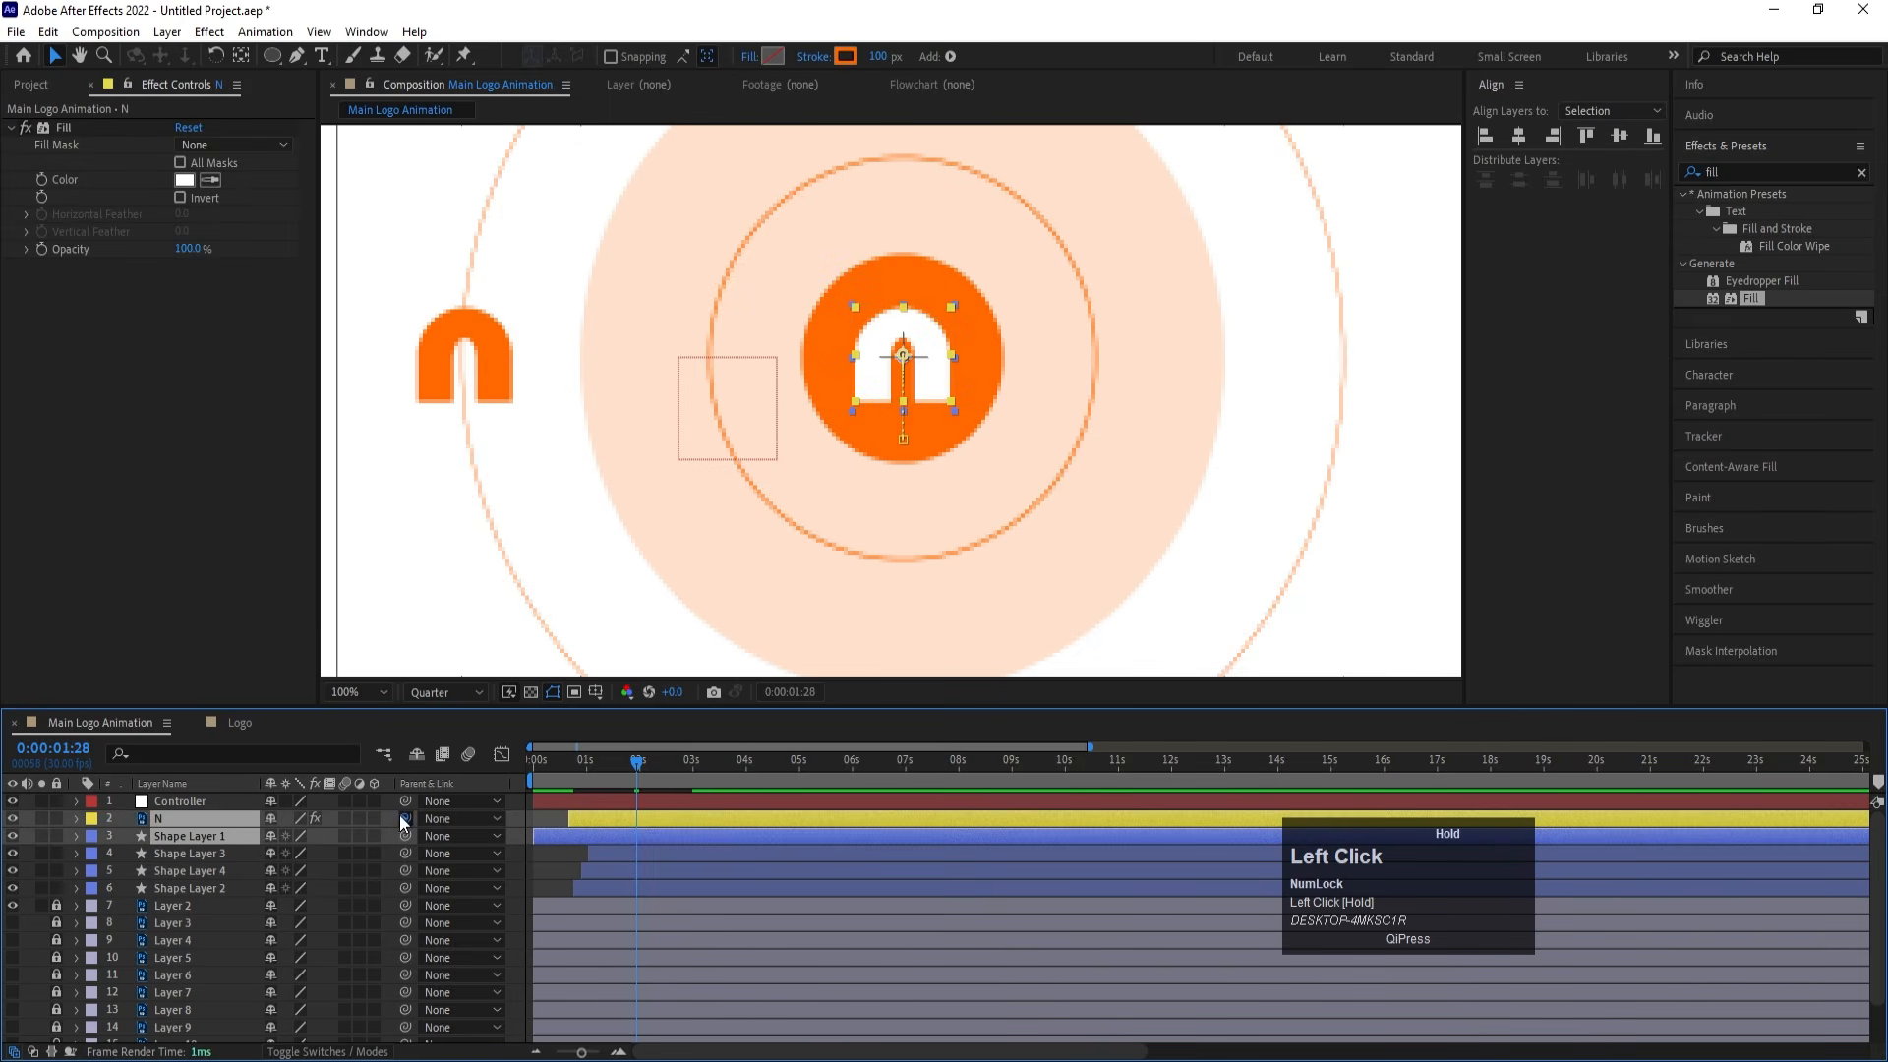
drag(404, 824, 248, 812)
click(248, 806)
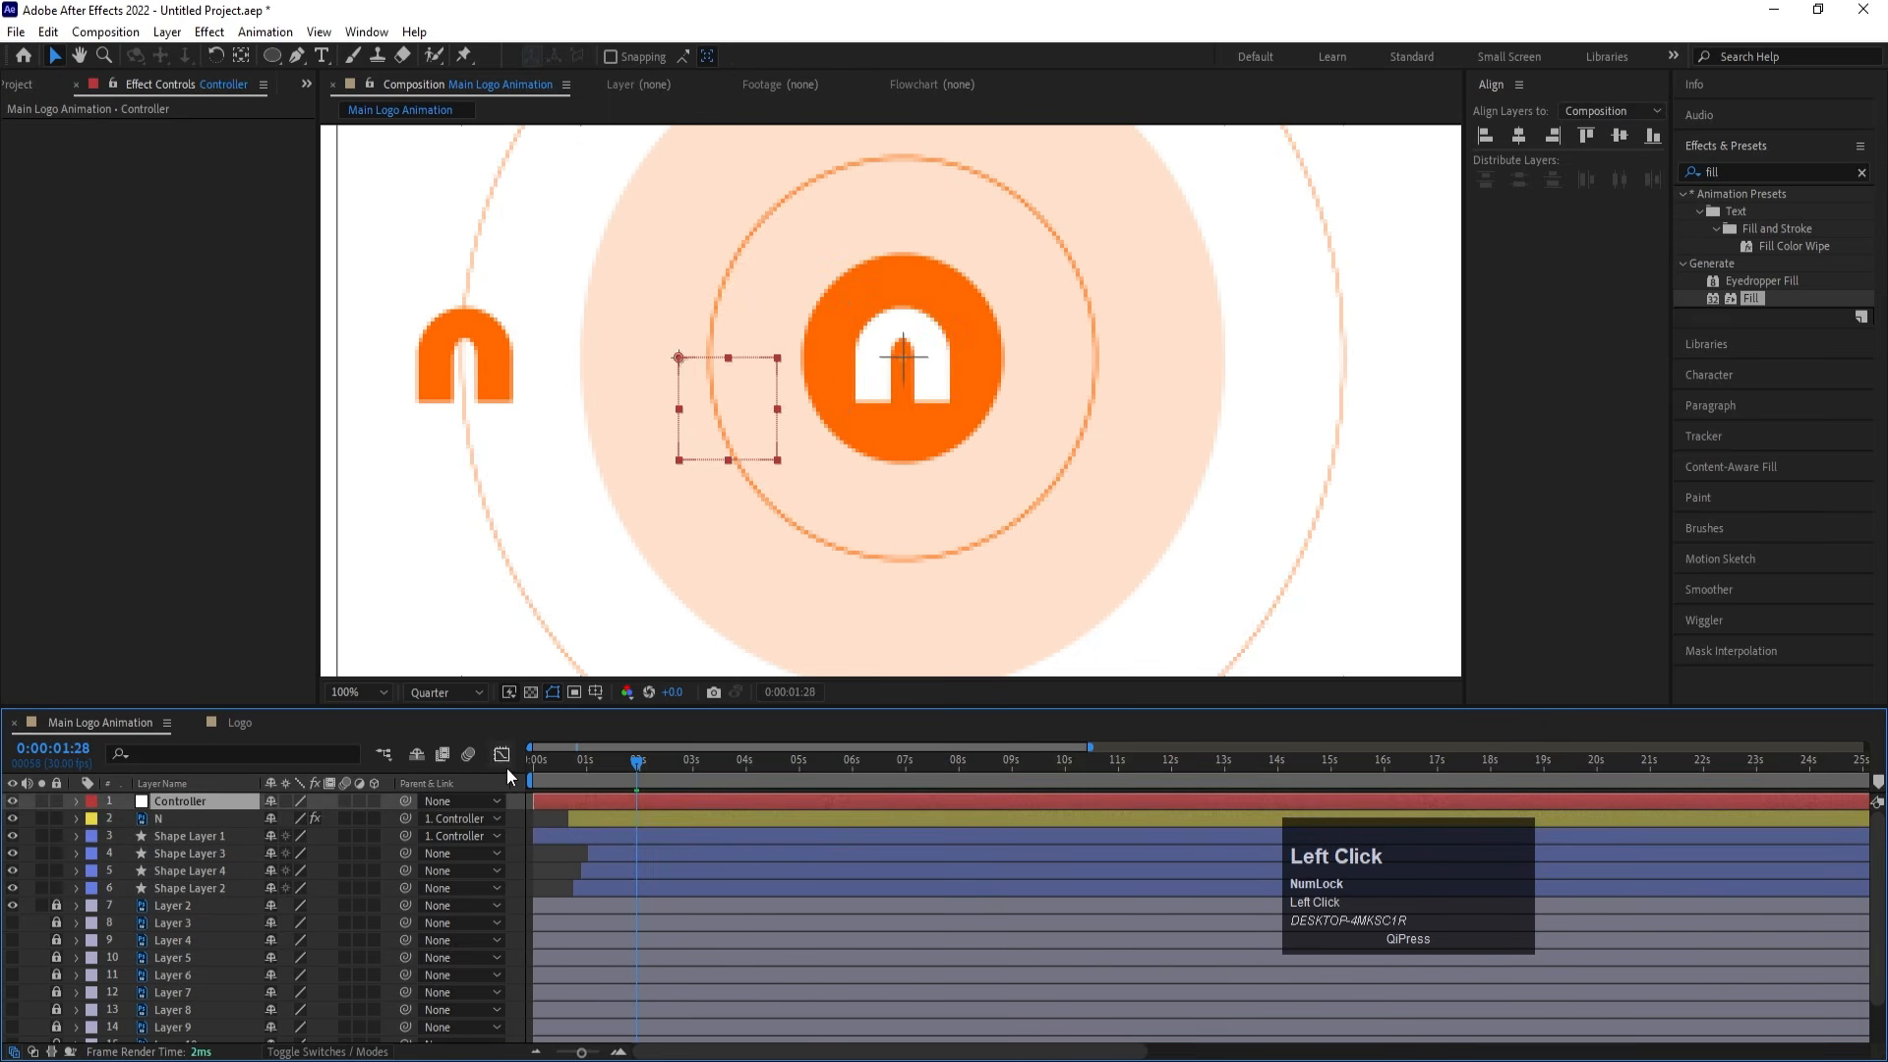
Preview the animation from the start and examine the circles around 0:00:01:15 to 0:00:02:02 to choose a split point
click(536, 766)
scroll(742, 438, down, 1)
key(space)
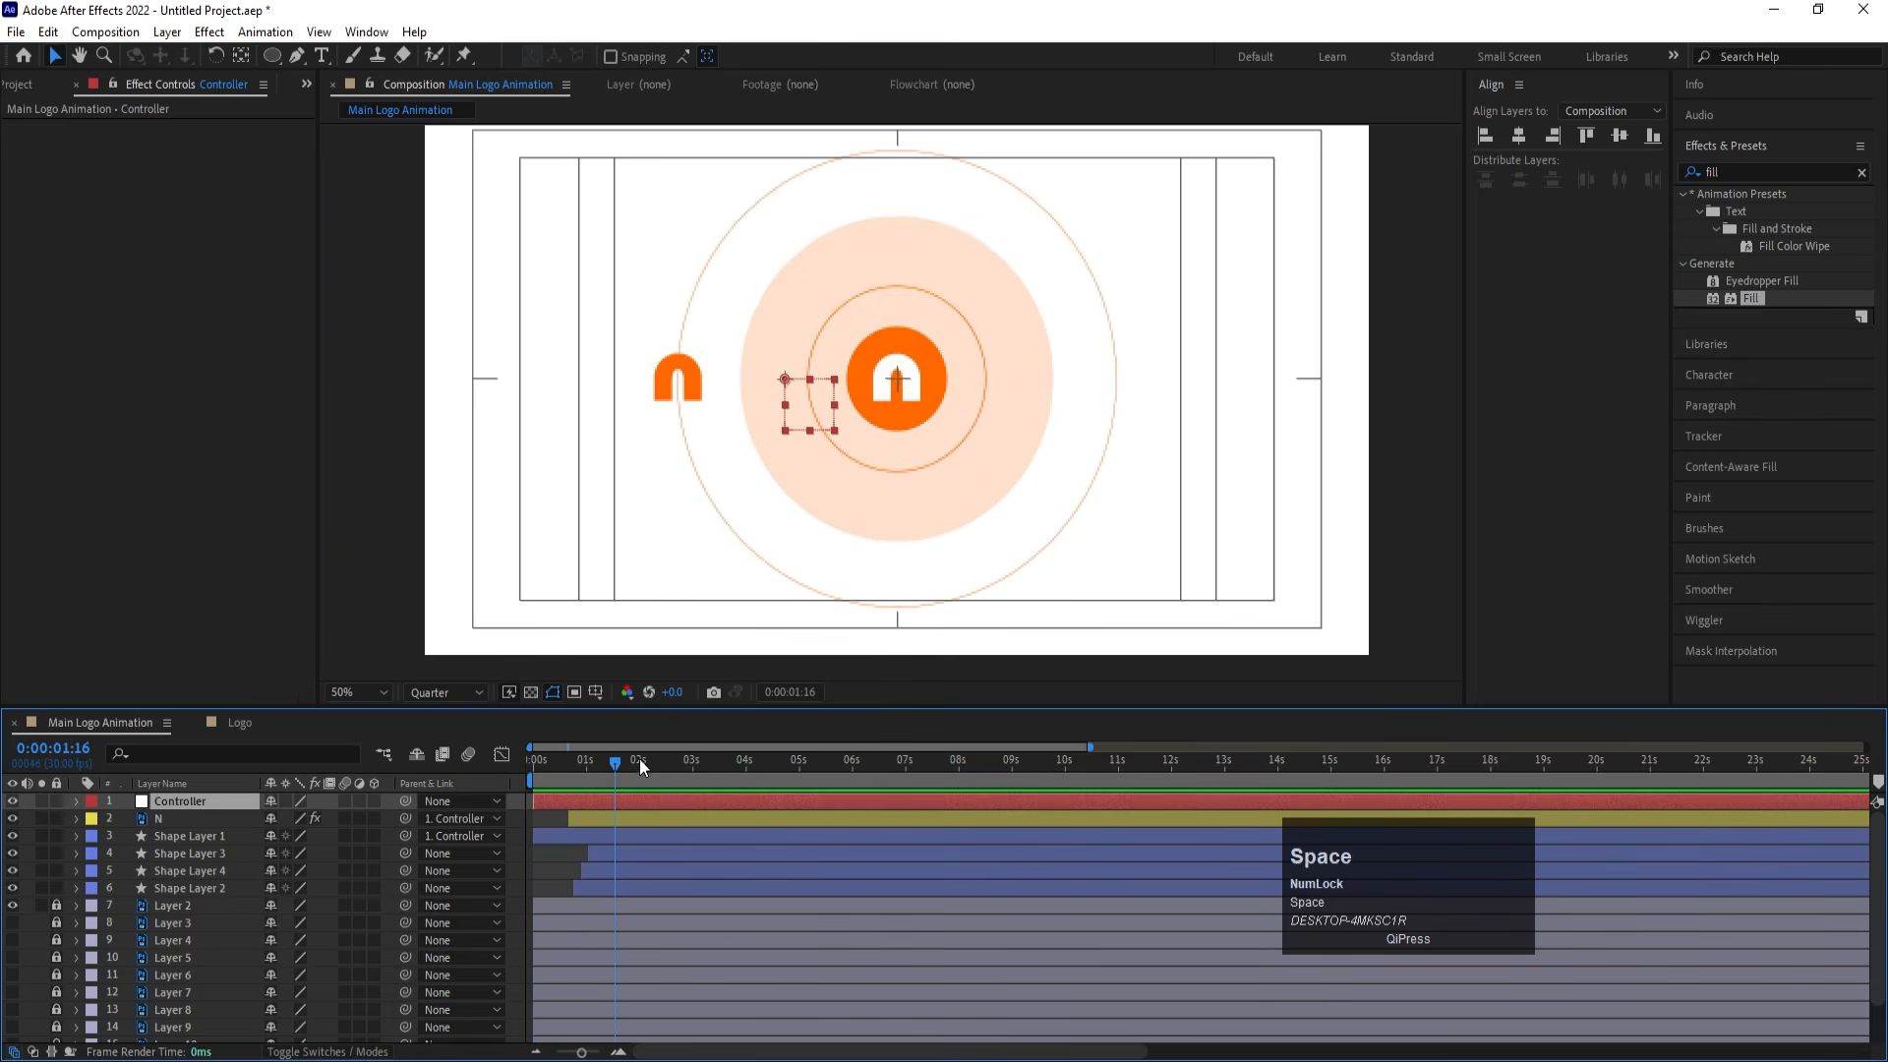
drag(617, 757, 627, 758)
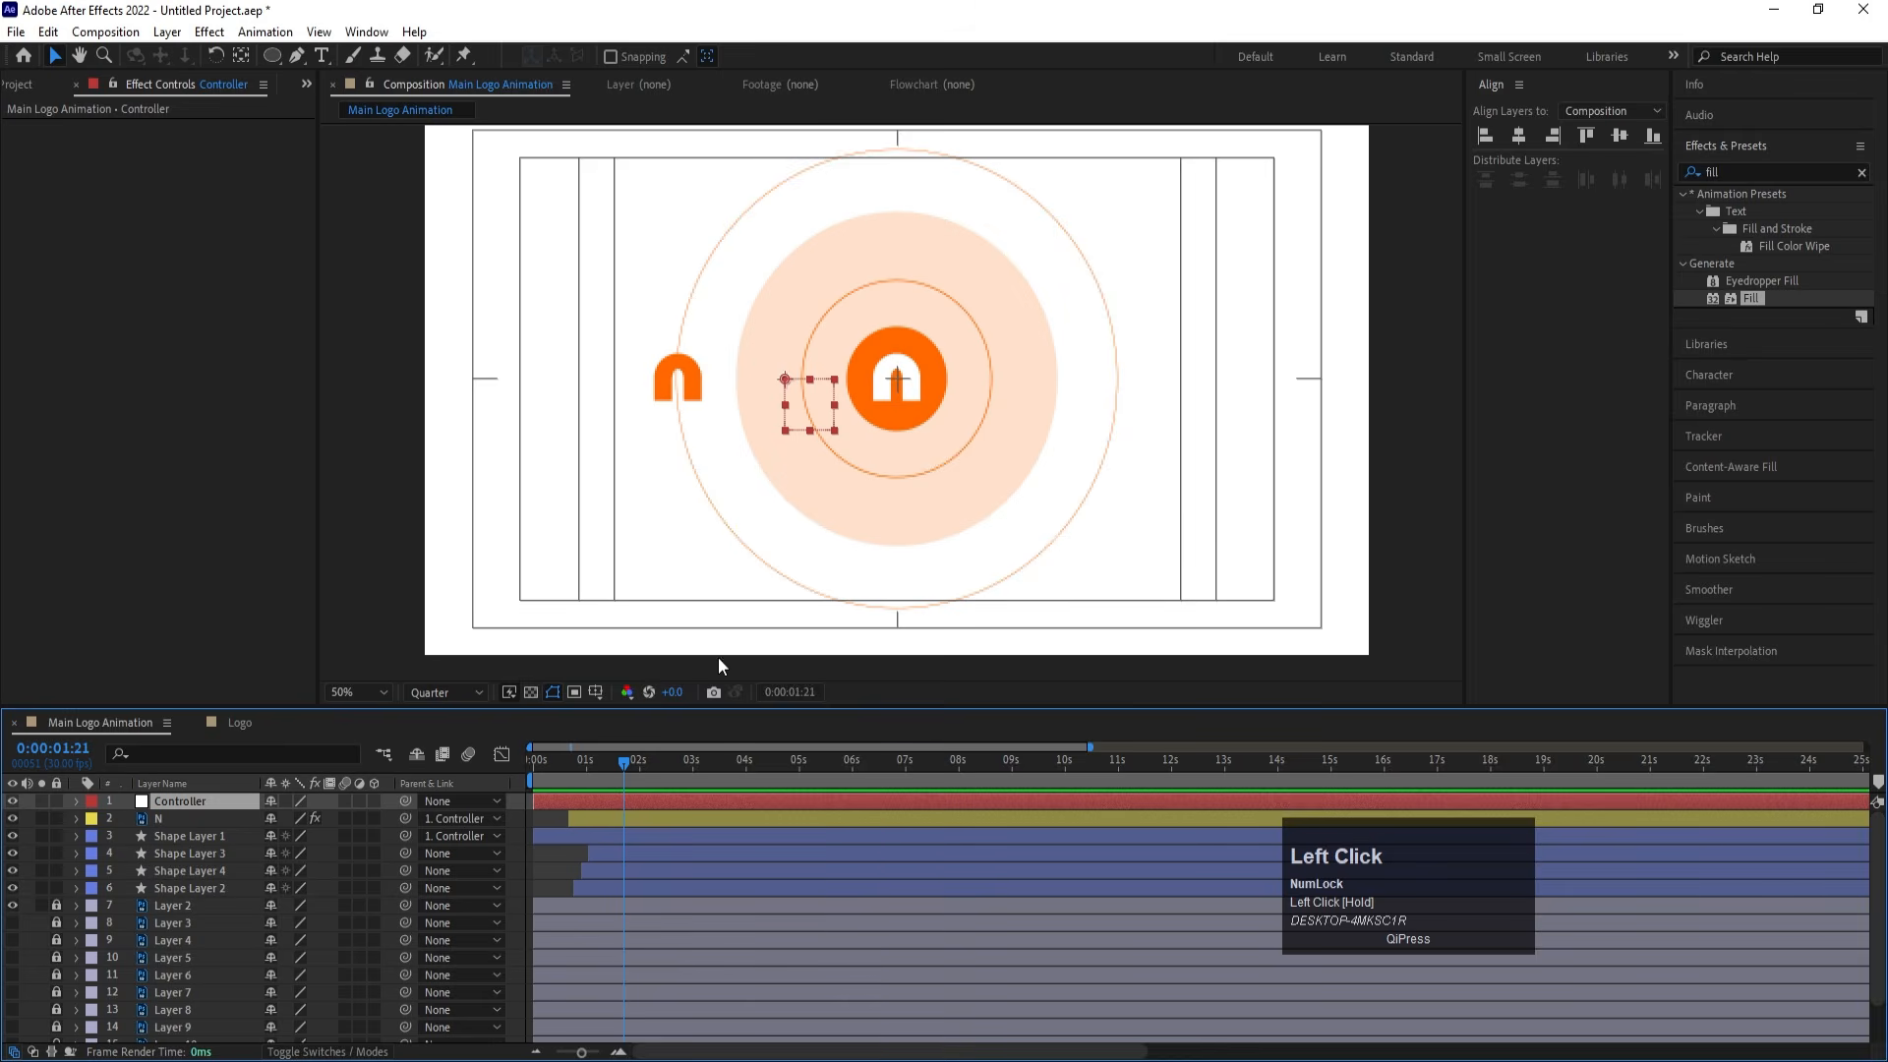
click(591, 766)
key(space)
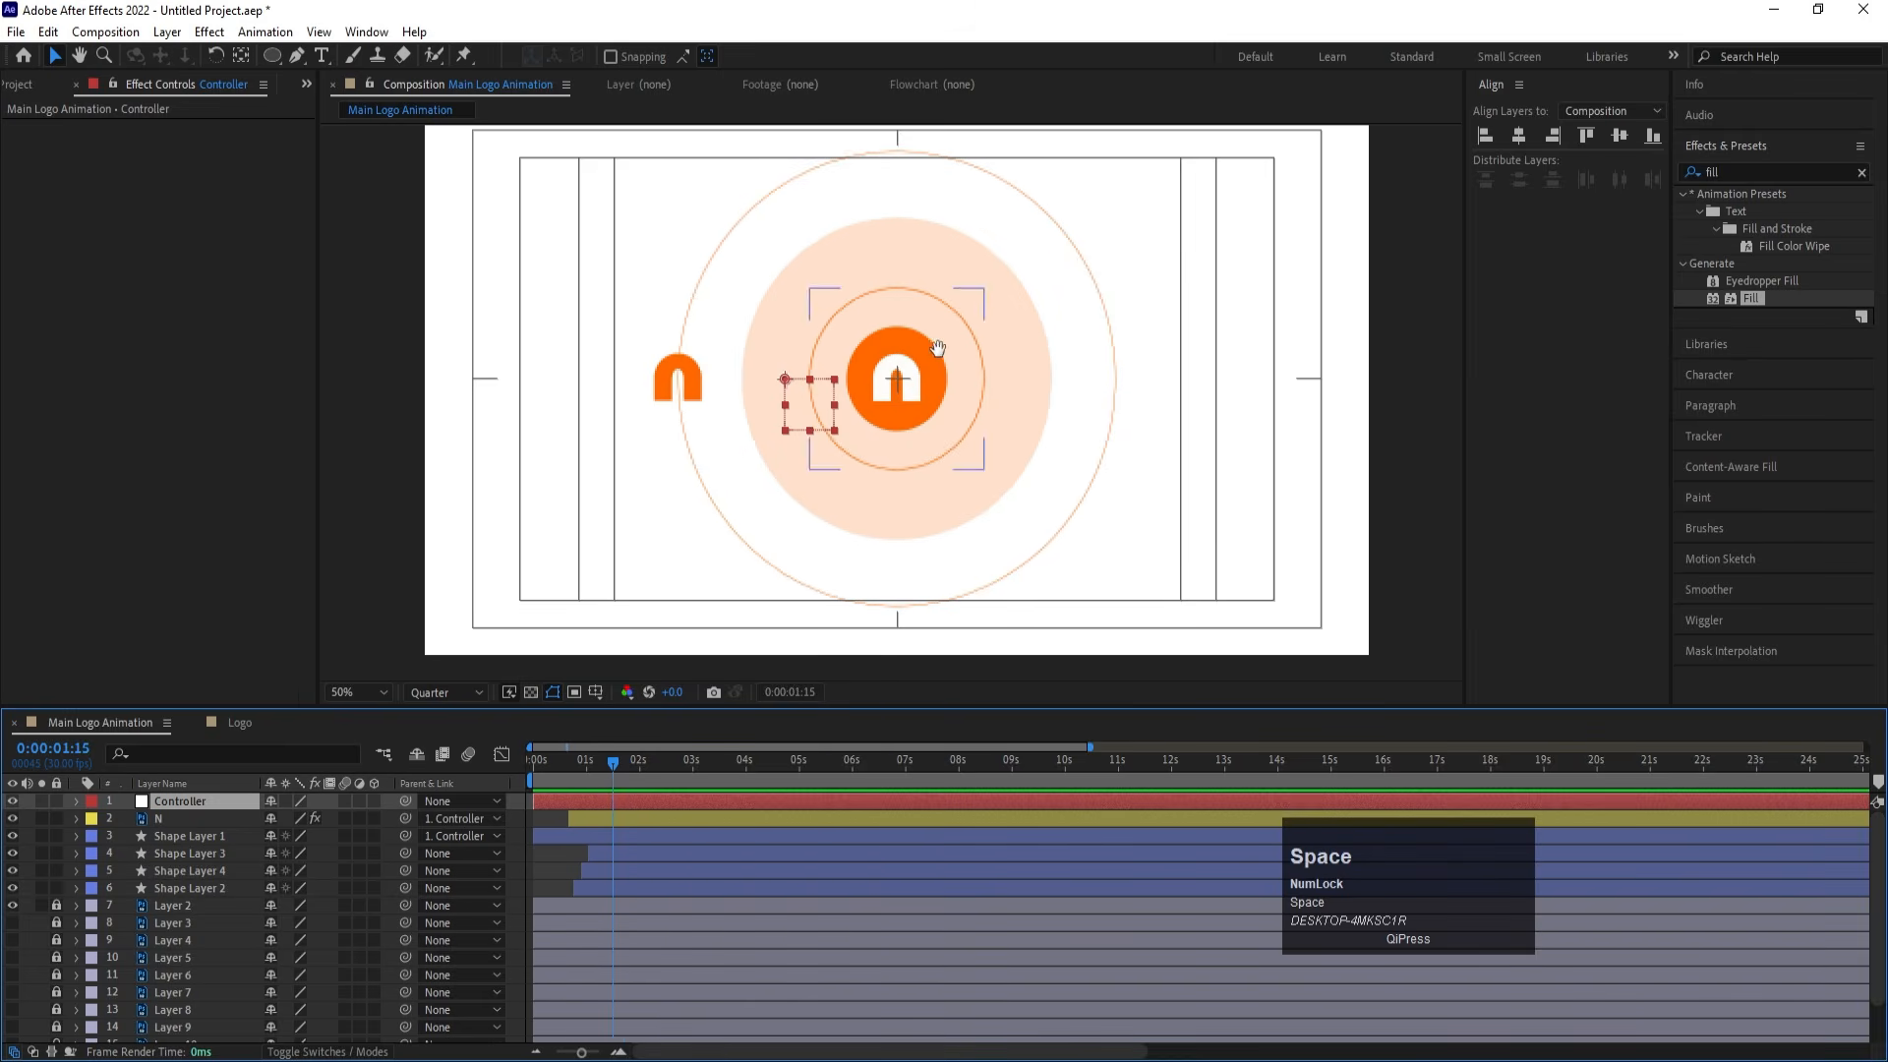
key(space)
click(923, 335)
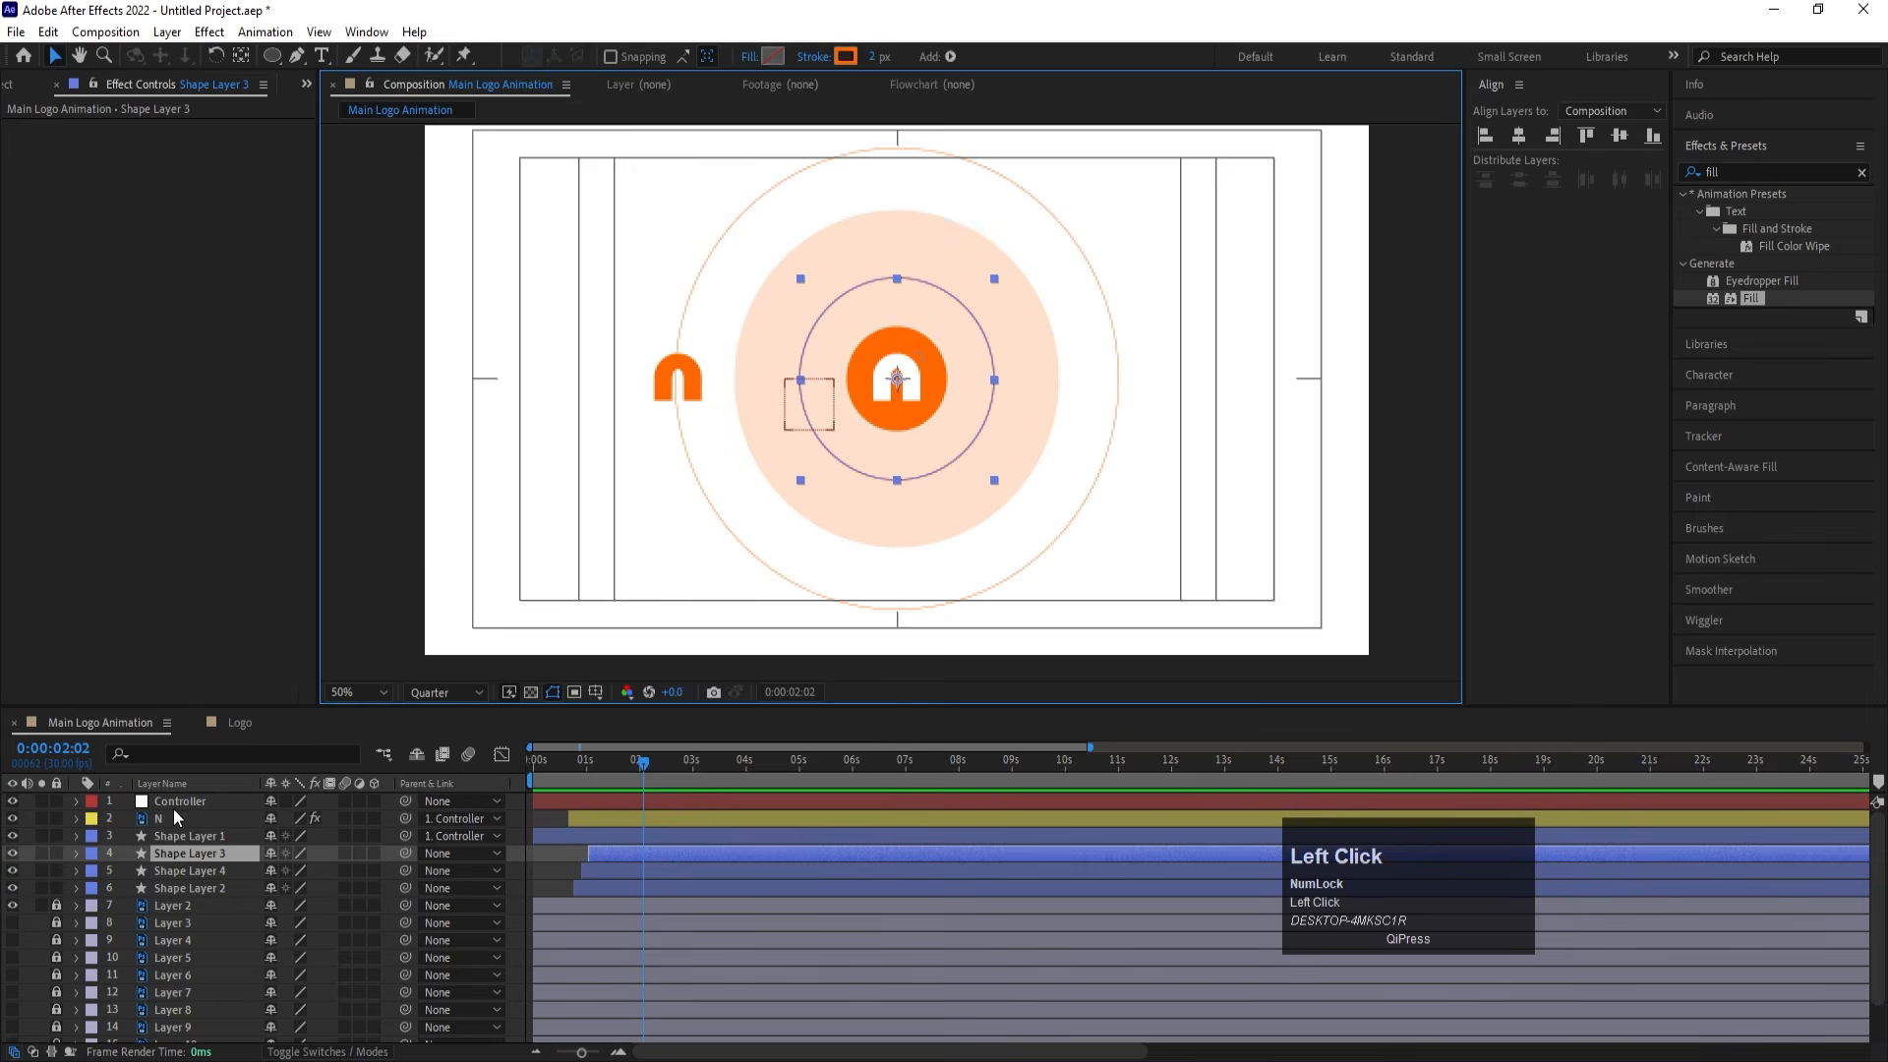
Split Shape Layer 1 at 0:00:01:17 and remove the Size keyframes from the split-off second part
click(183, 836)
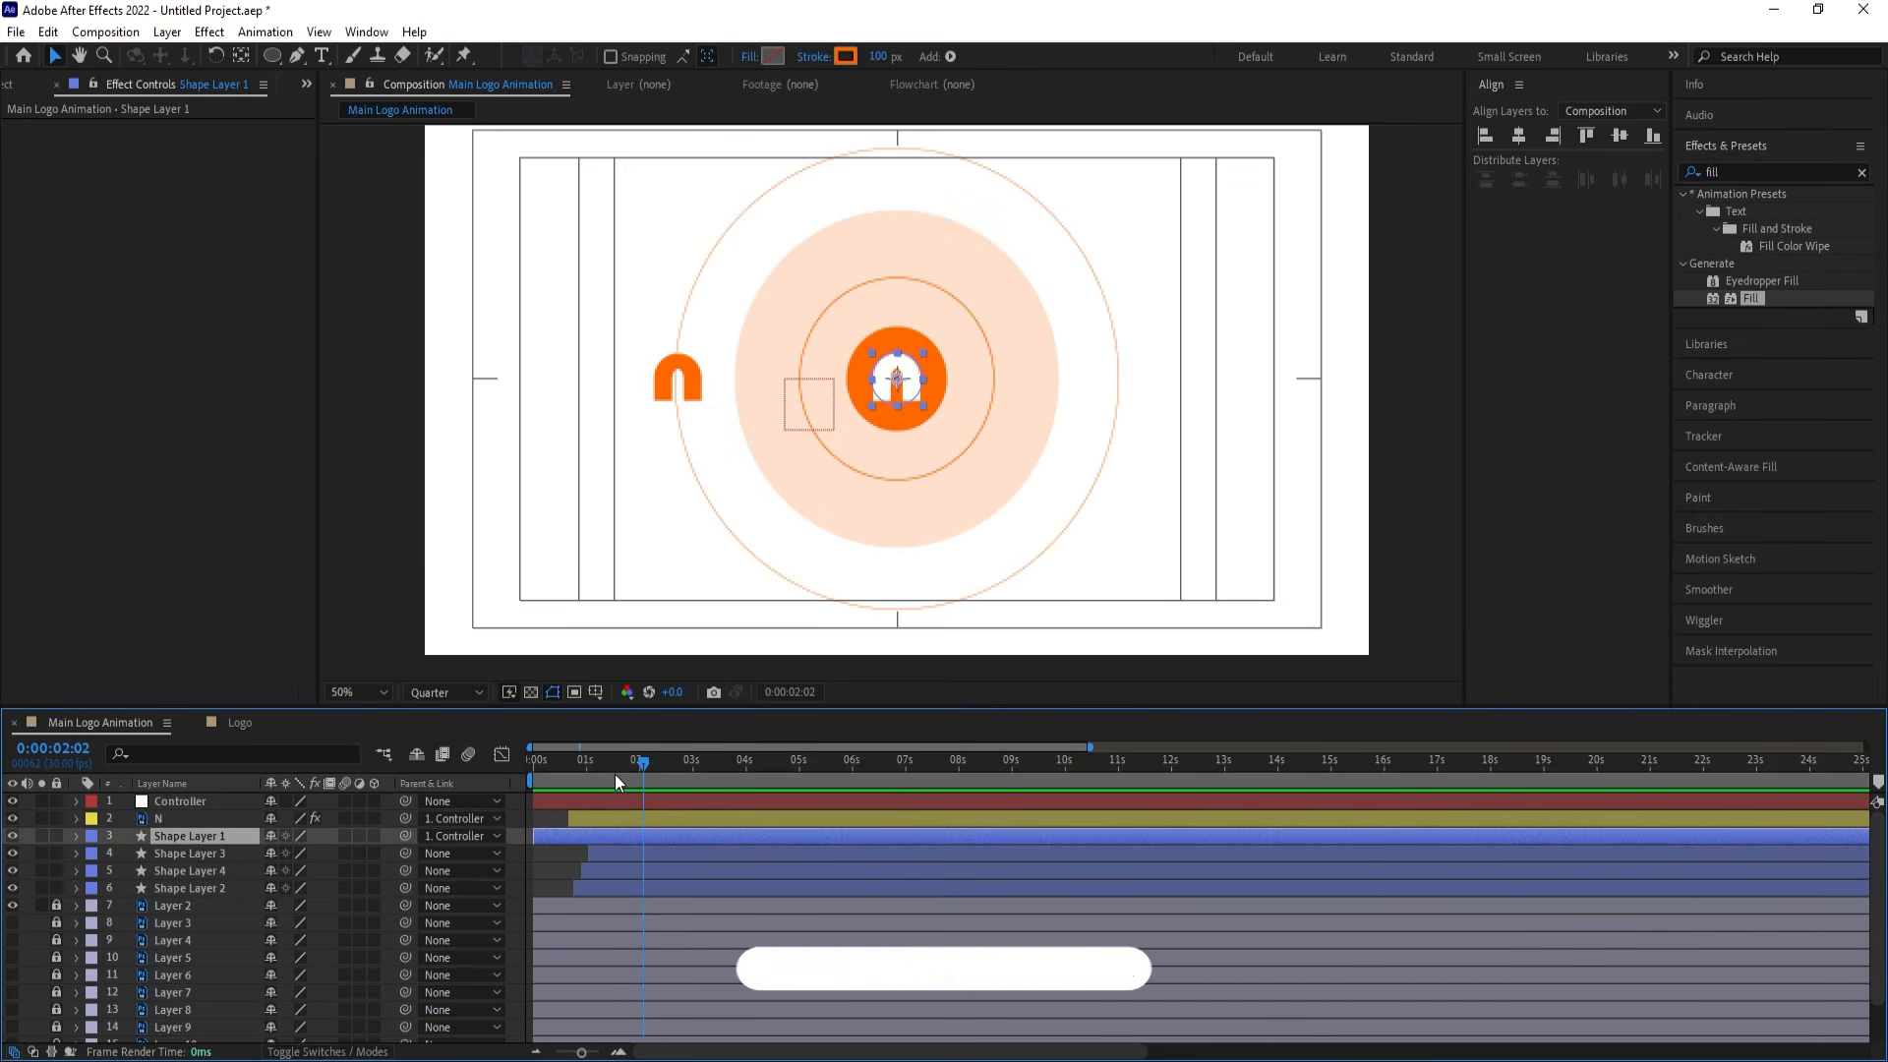
mouse_move(615, 775)
mouse_down()
mouse_move(568, 767)
mouse_move(616, 777)
mouse_up()
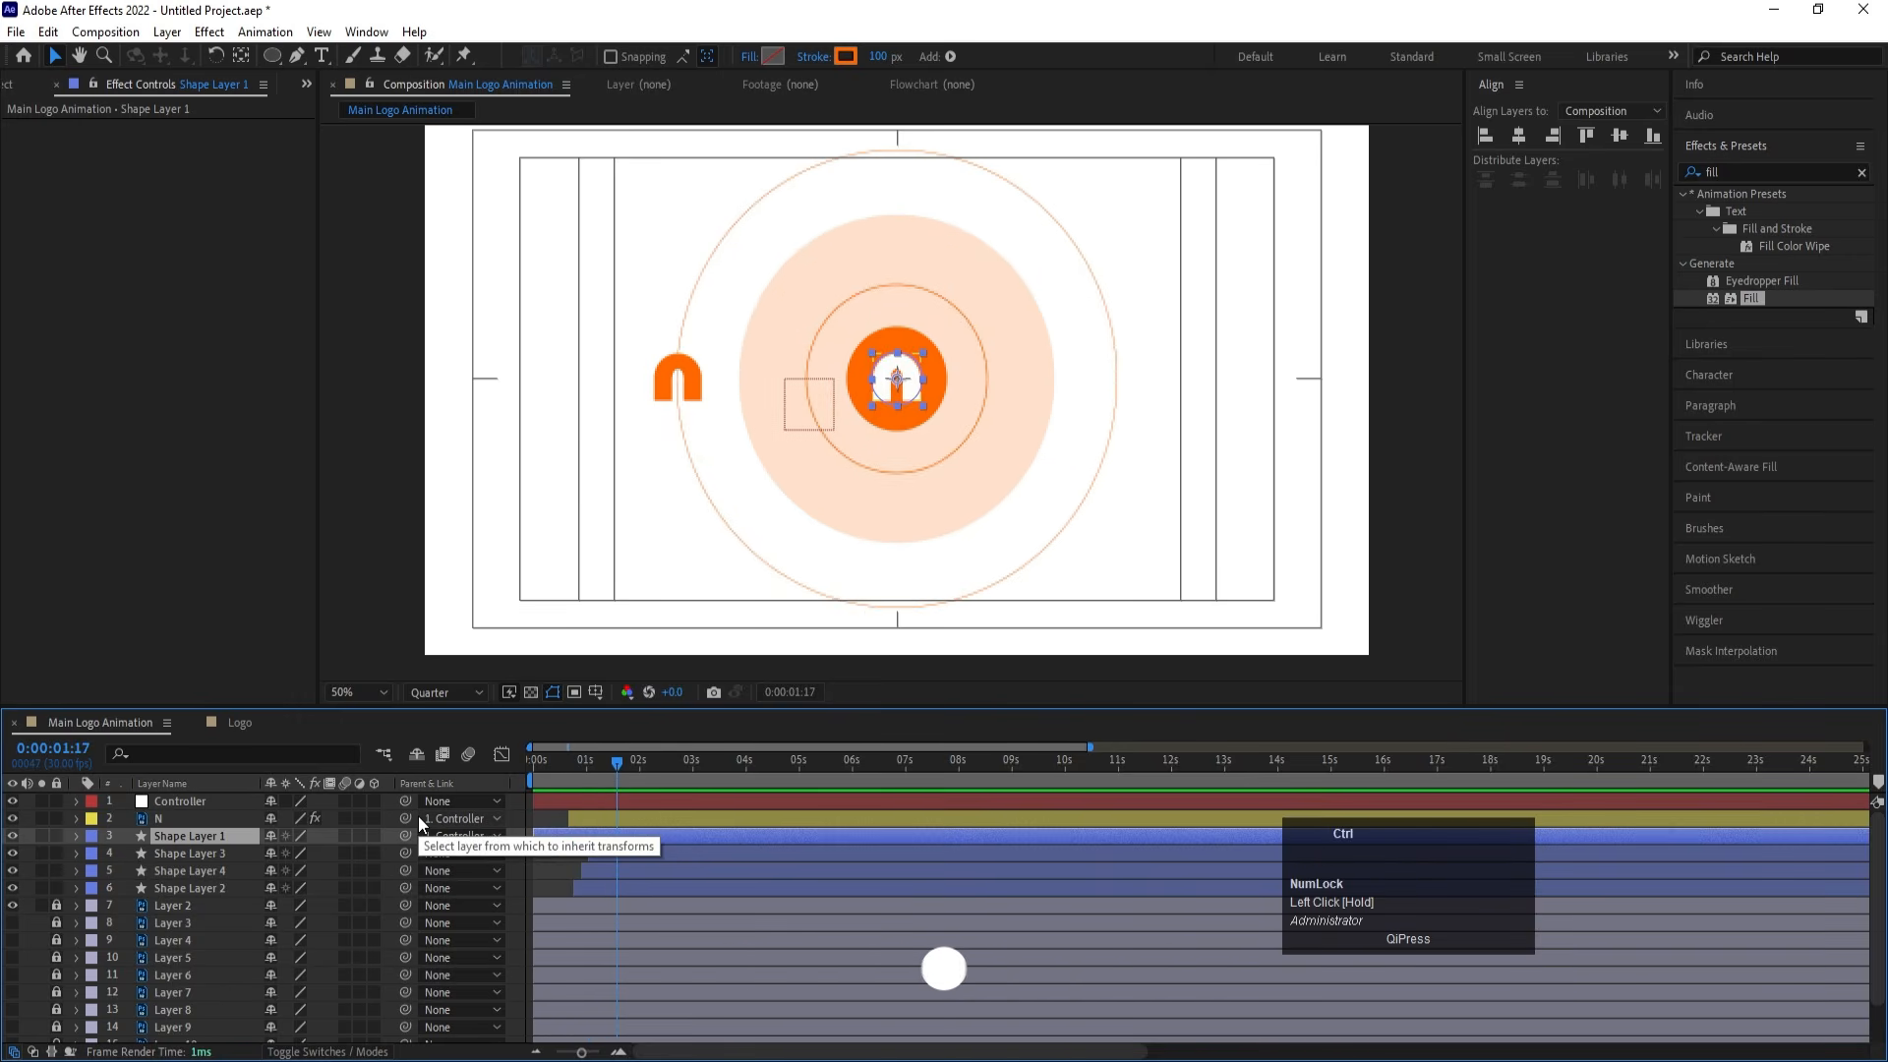
key(ctrl+shift+d)
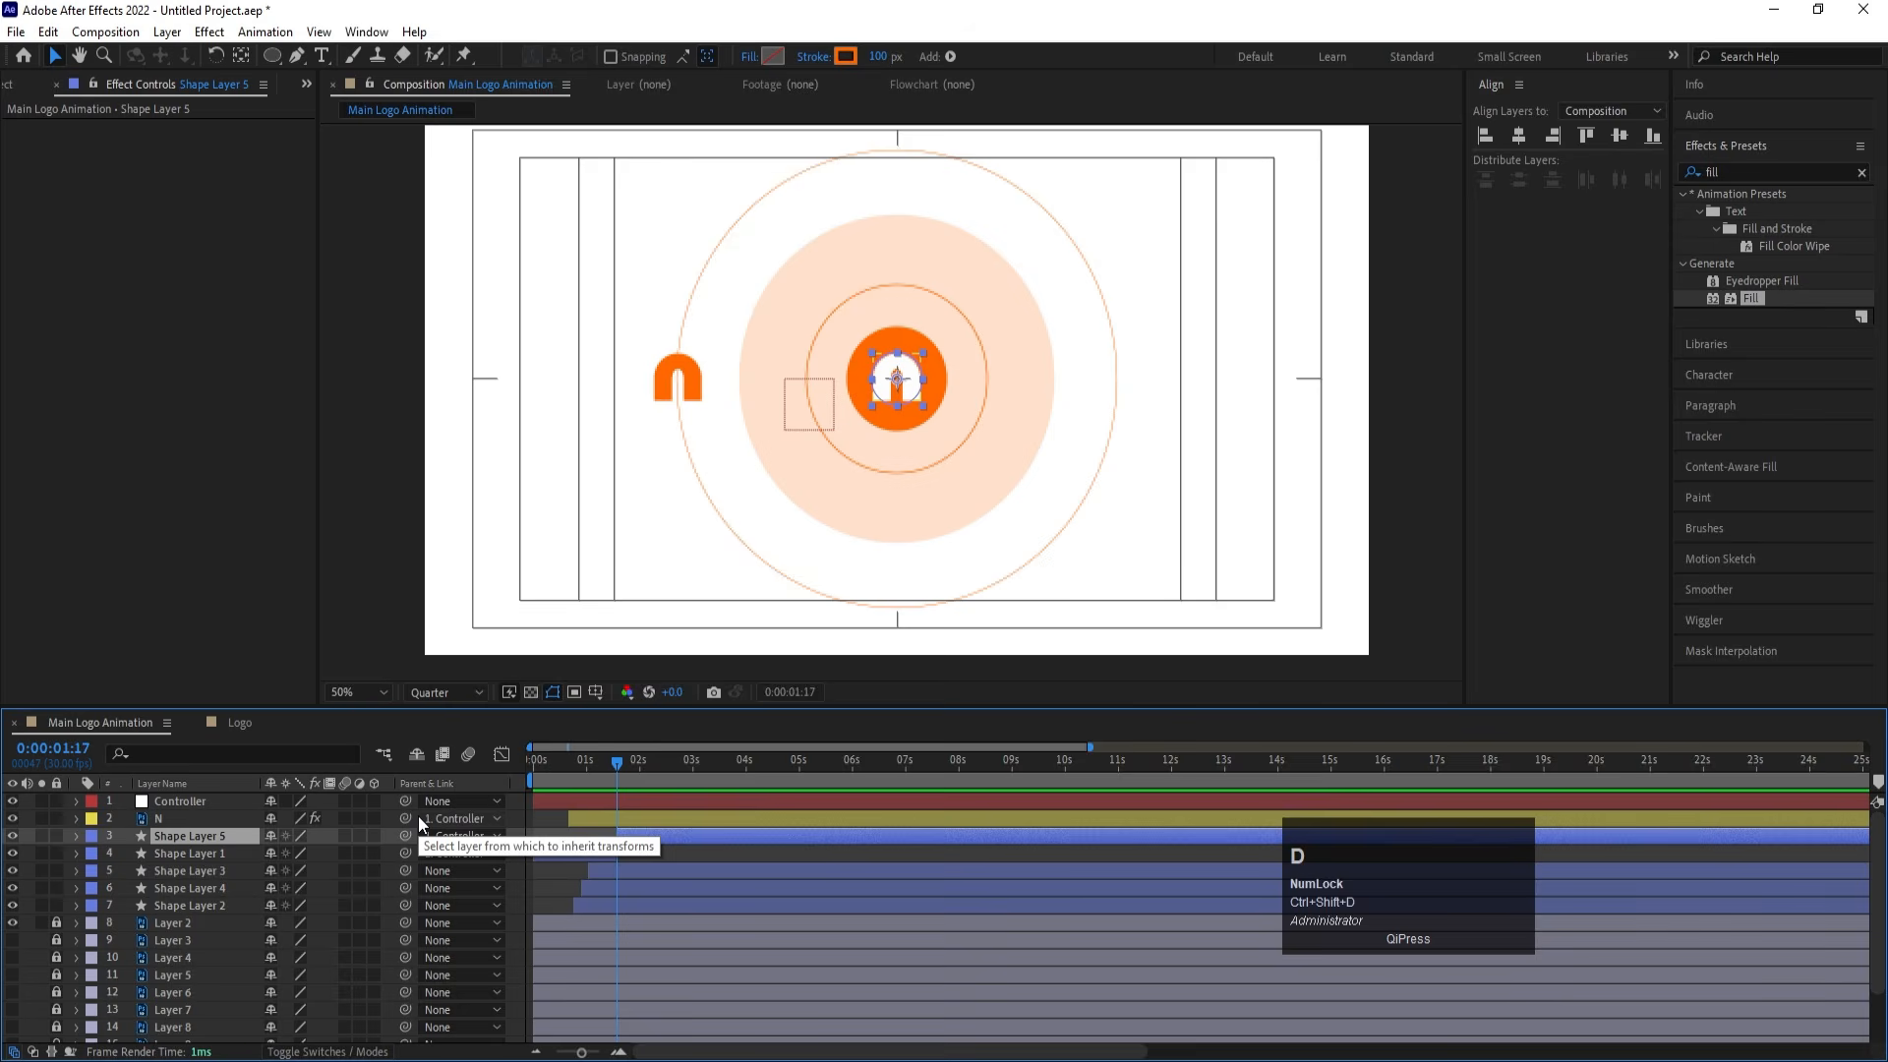
key(u)
drag(632, 849, 510, 858)
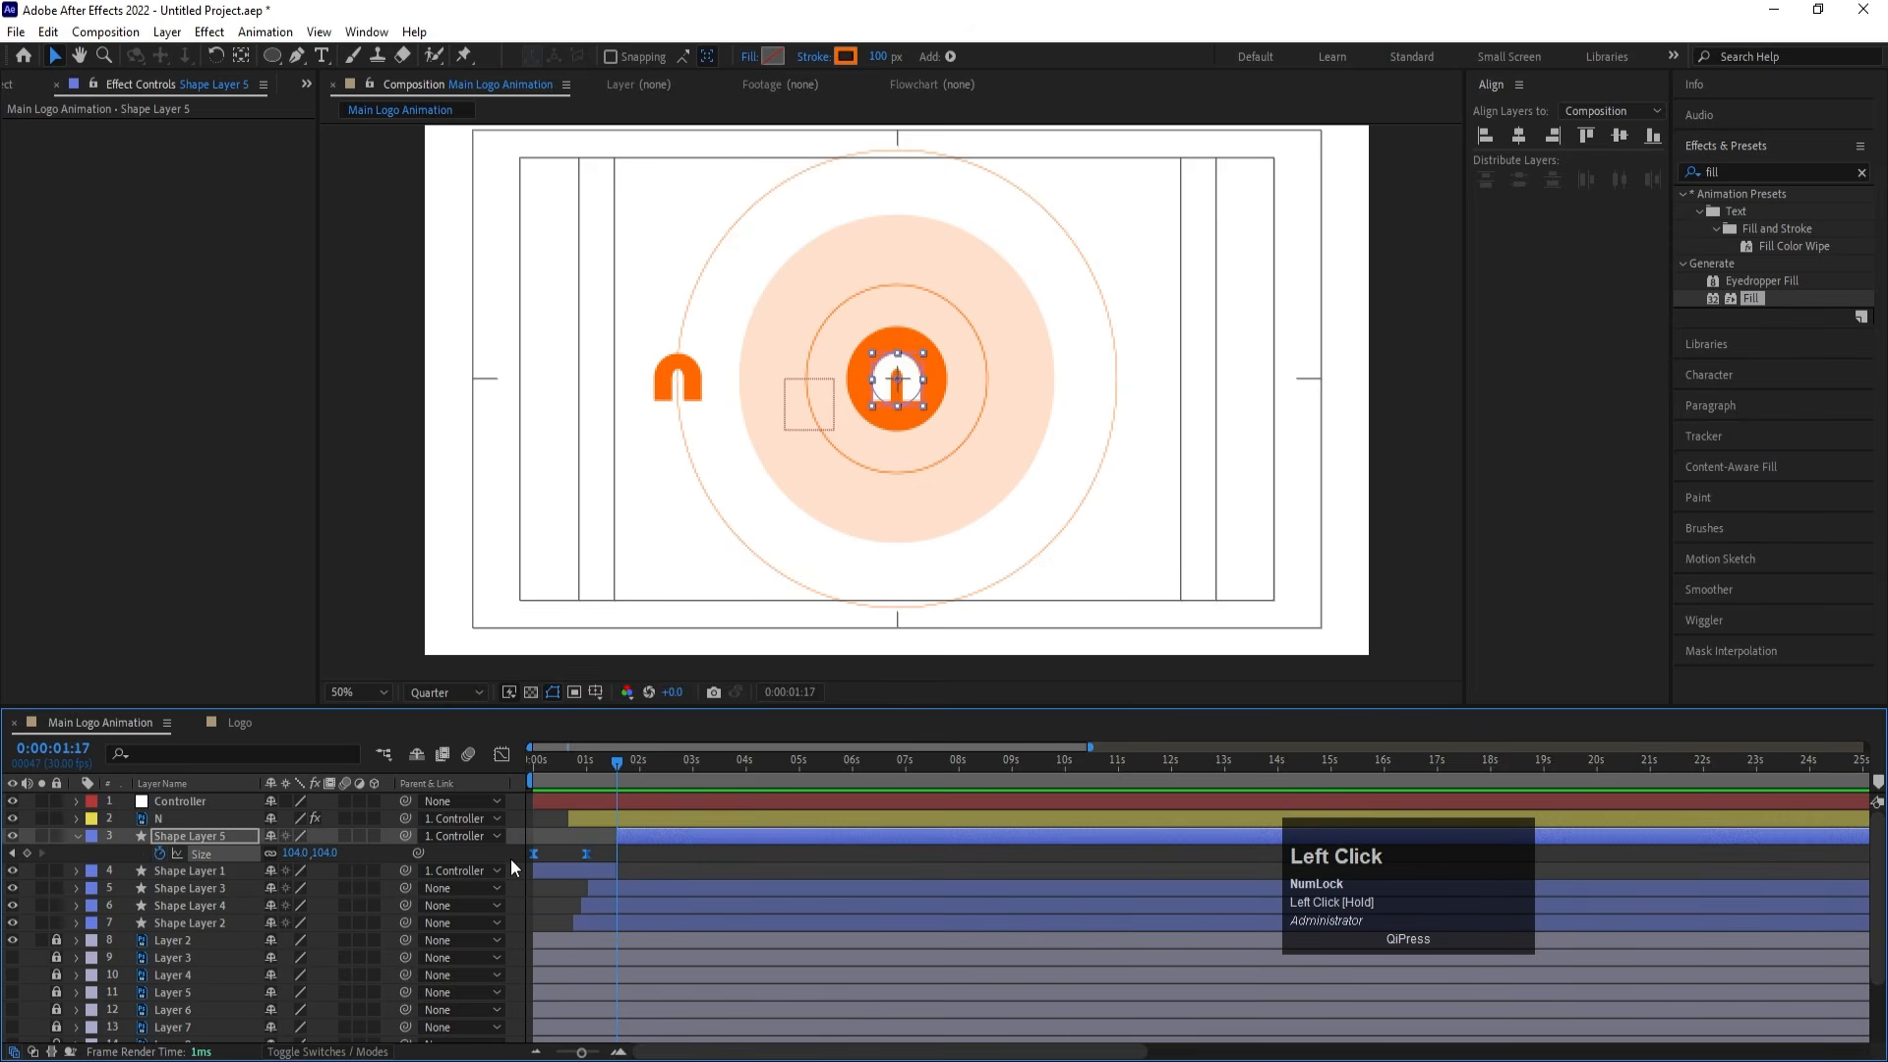
Set the parent of both Shape Layer 5 and Shape Layer 1 to None
click(199, 834)
click(426, 832)
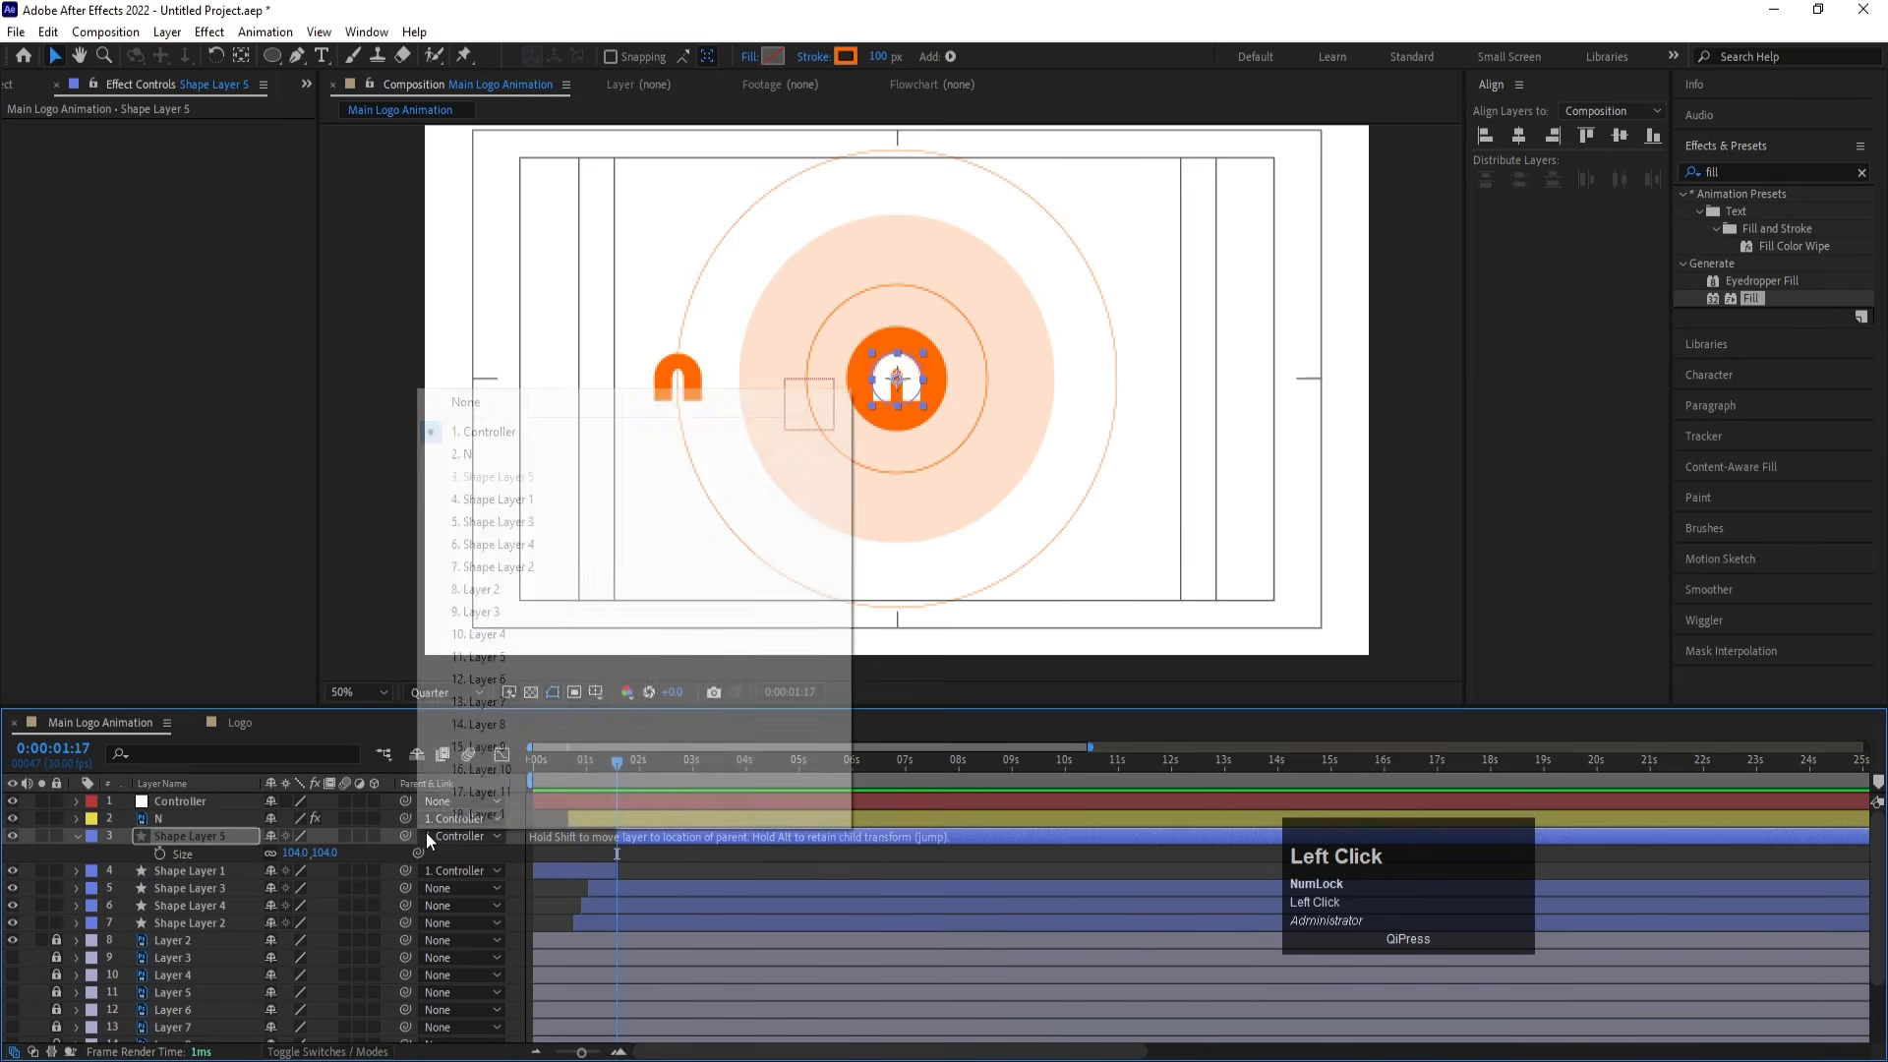
click(482, 411)
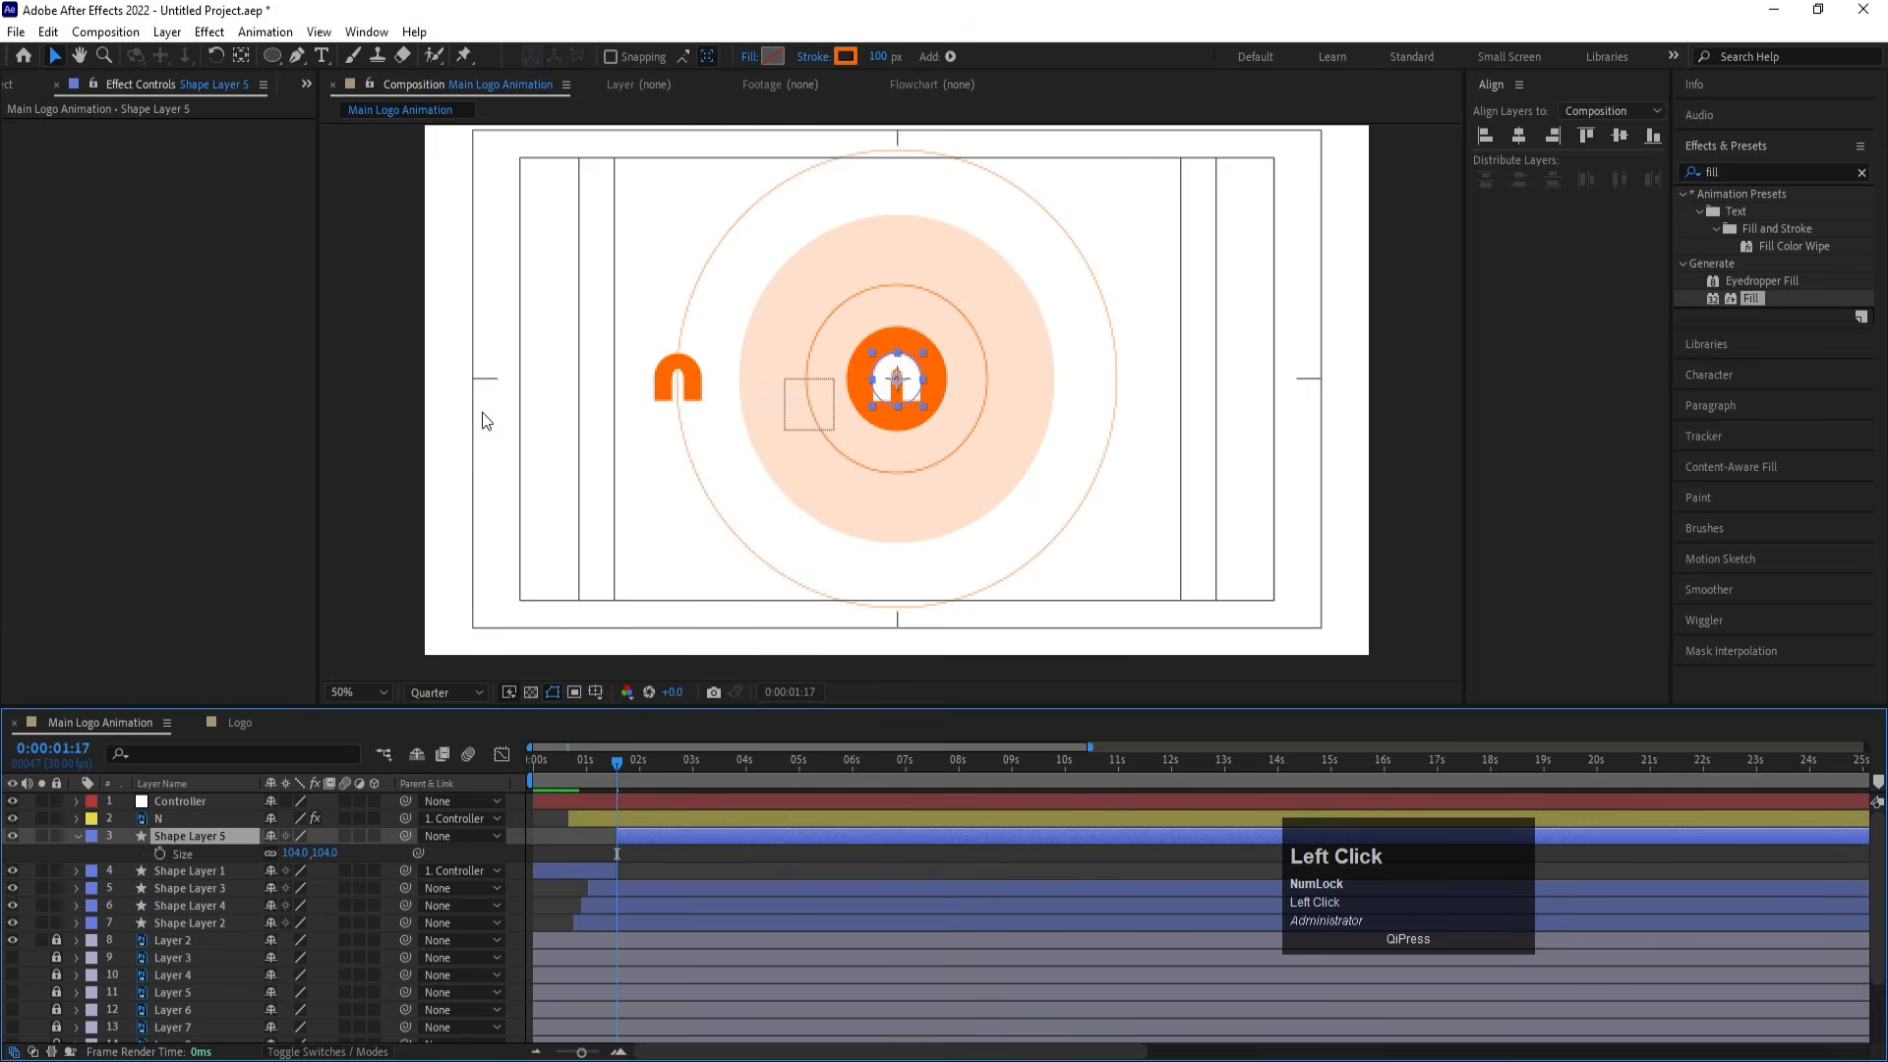
click(233, 873)
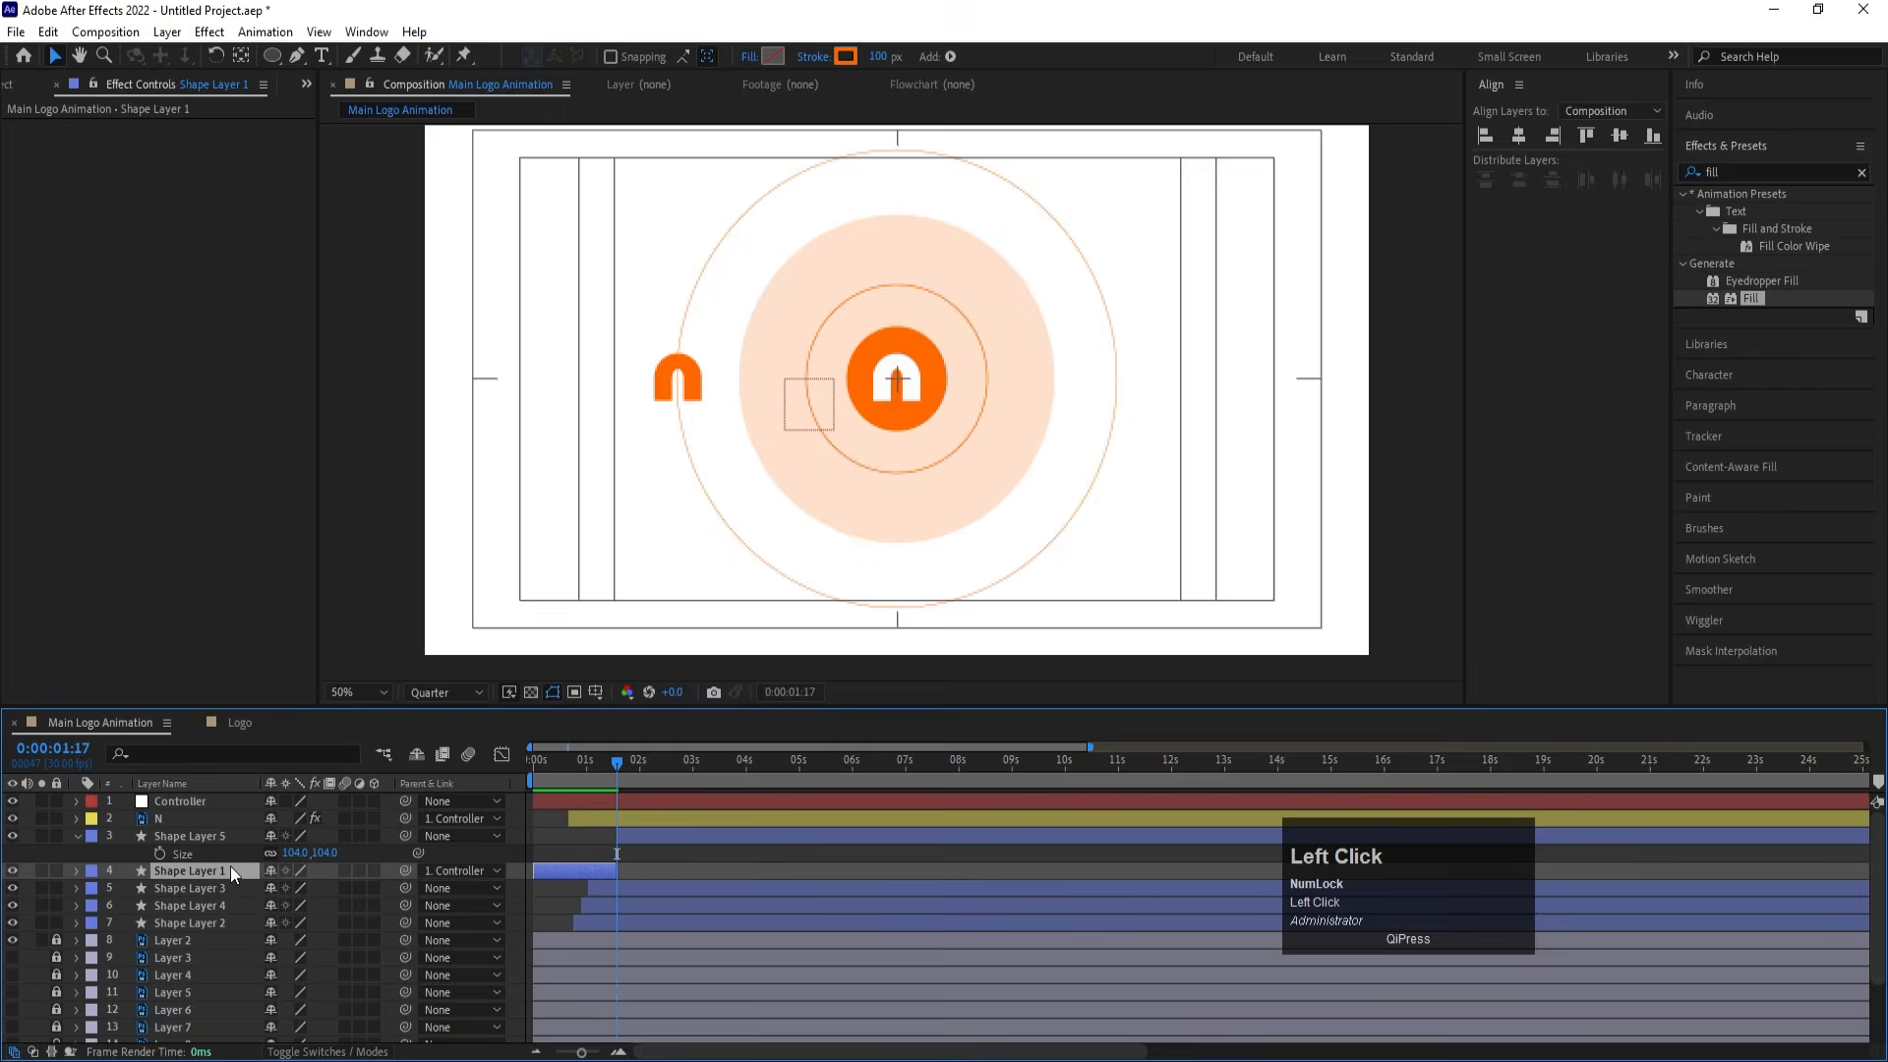
click(456, 865)
click(509, 435)
click(658, 858)
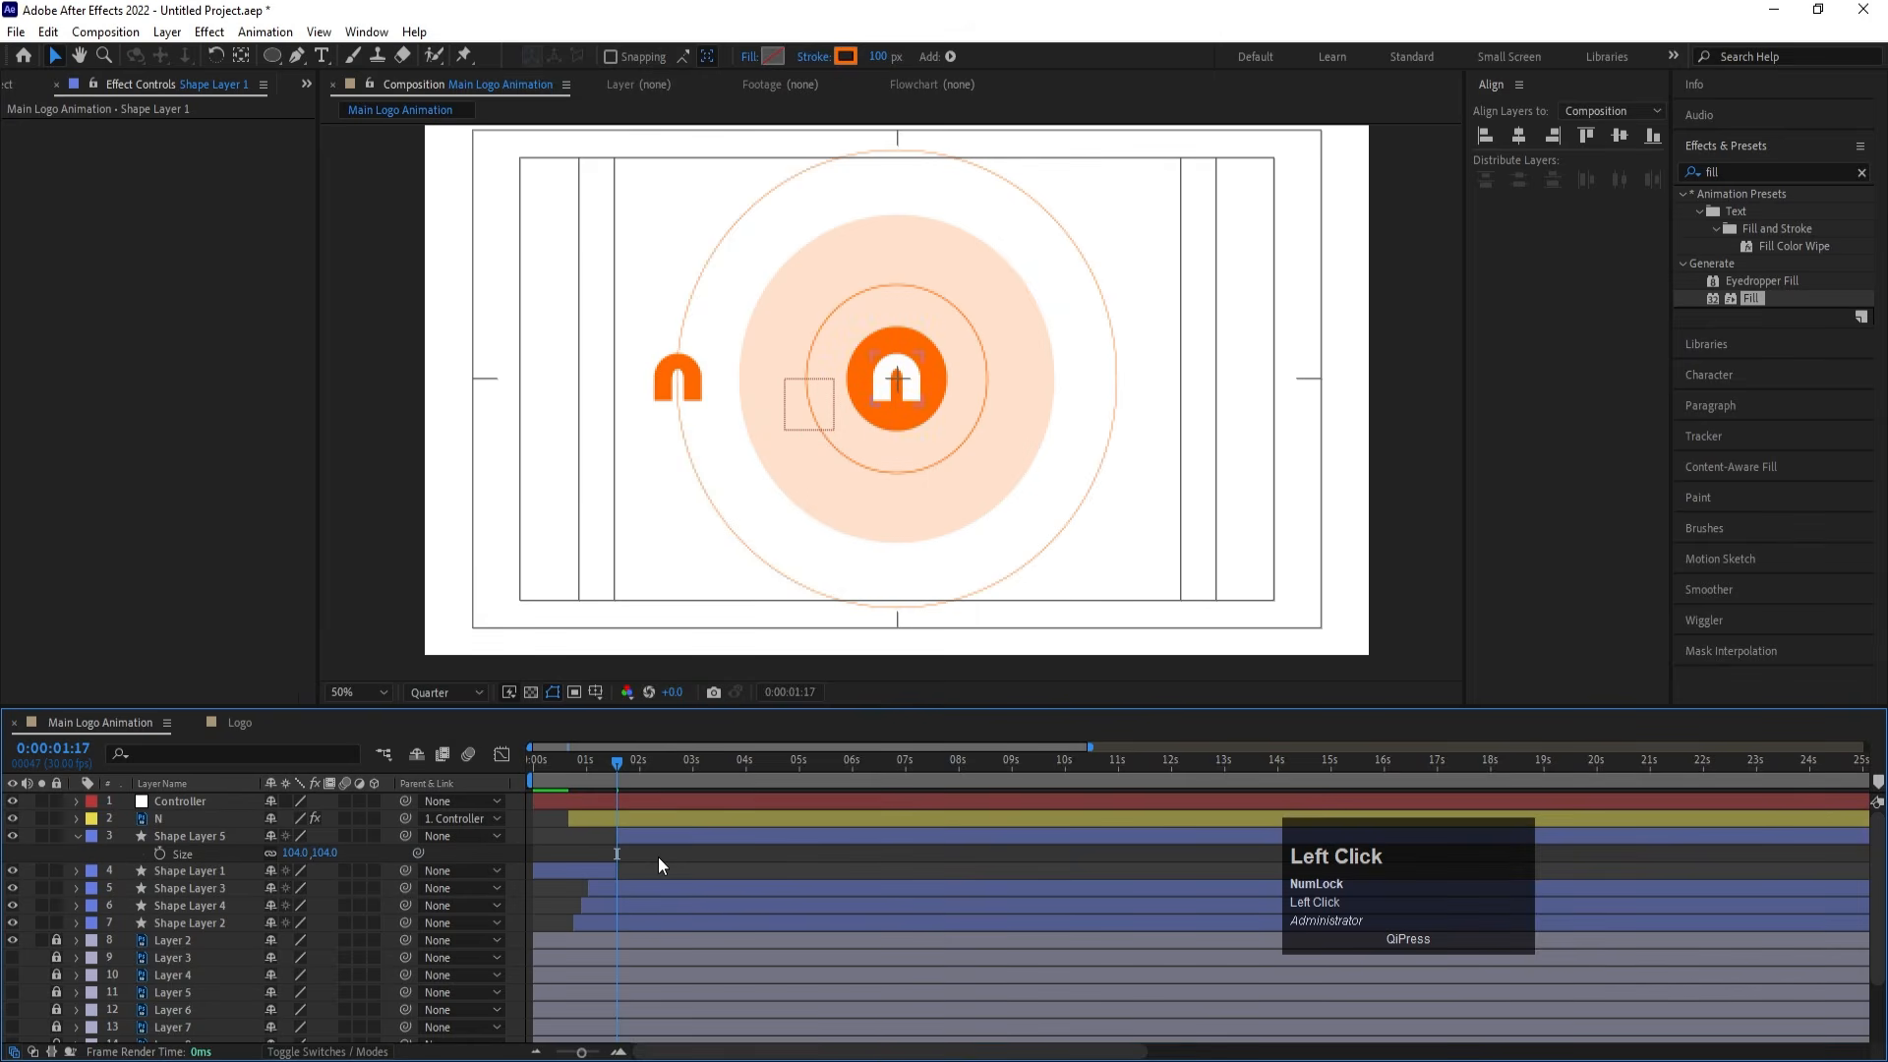
Give Shape Layer 5 a yellow label and parent it to the Controller null
click(639, 834)
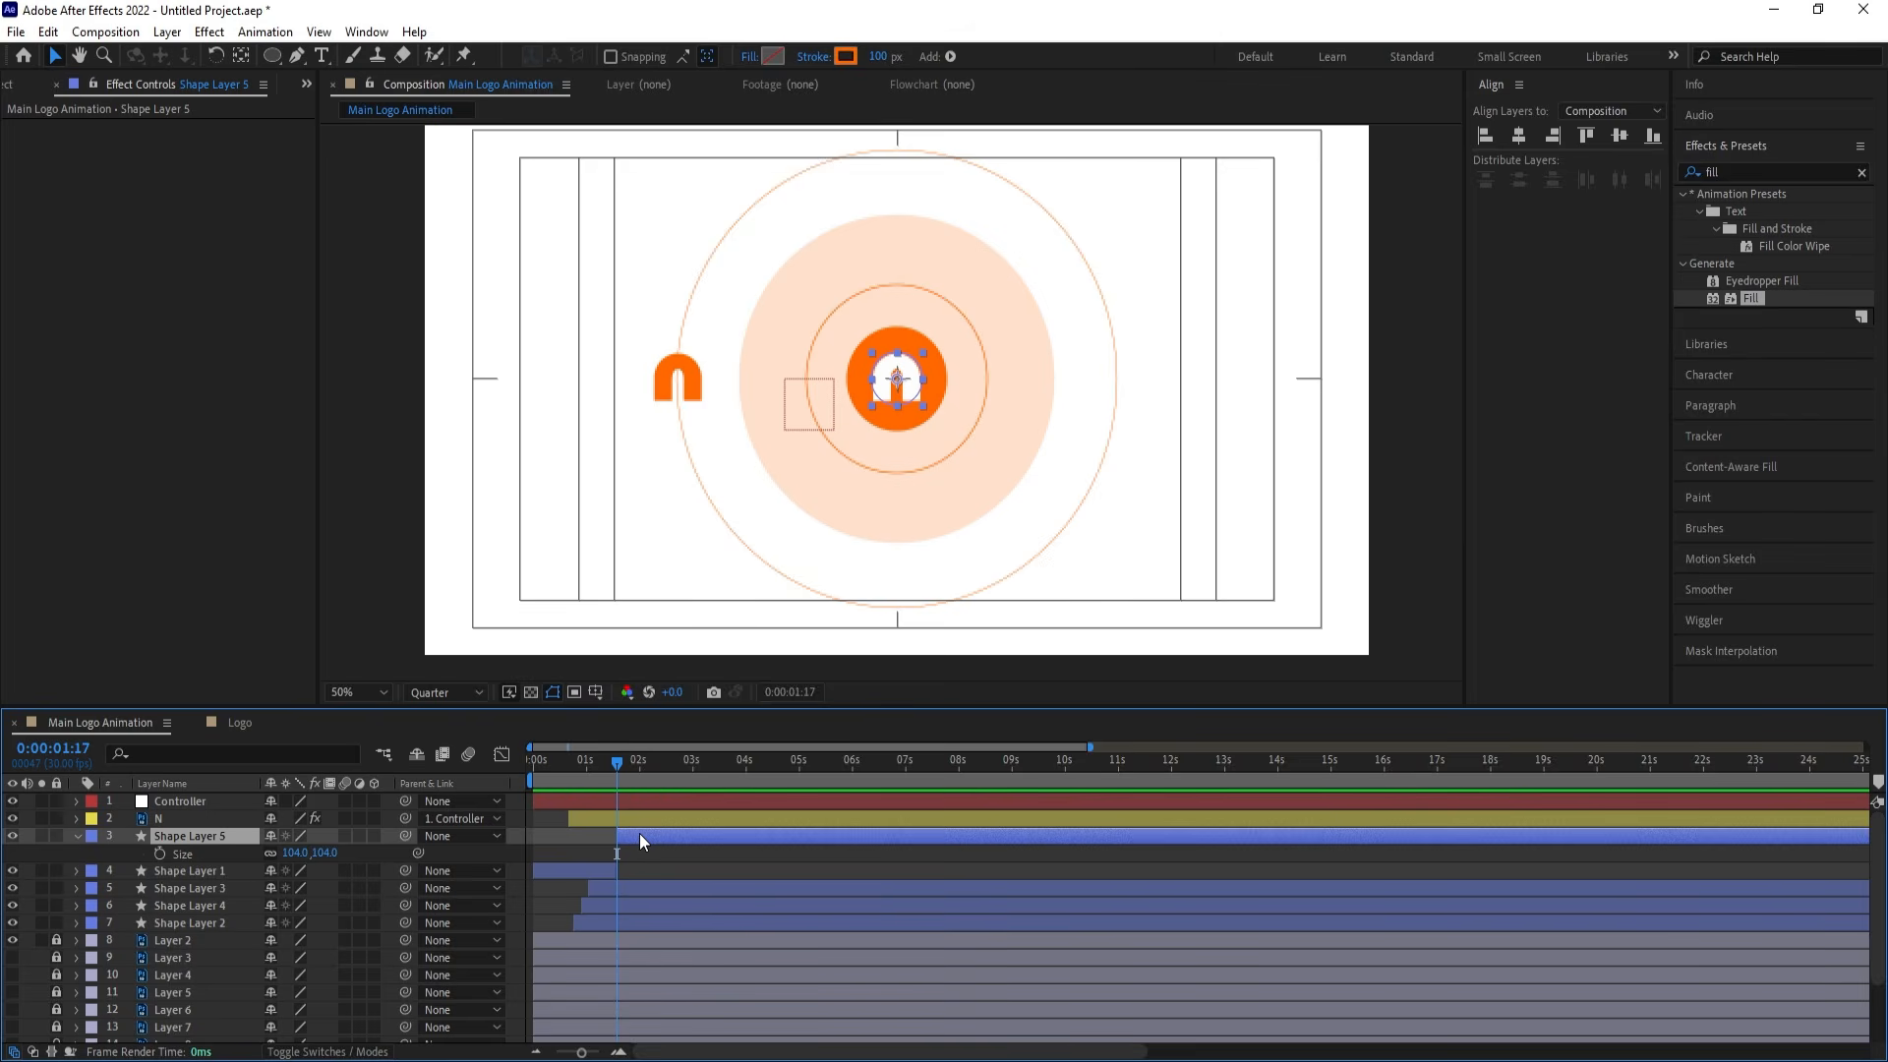
click(93, 838)
click(163, 515)
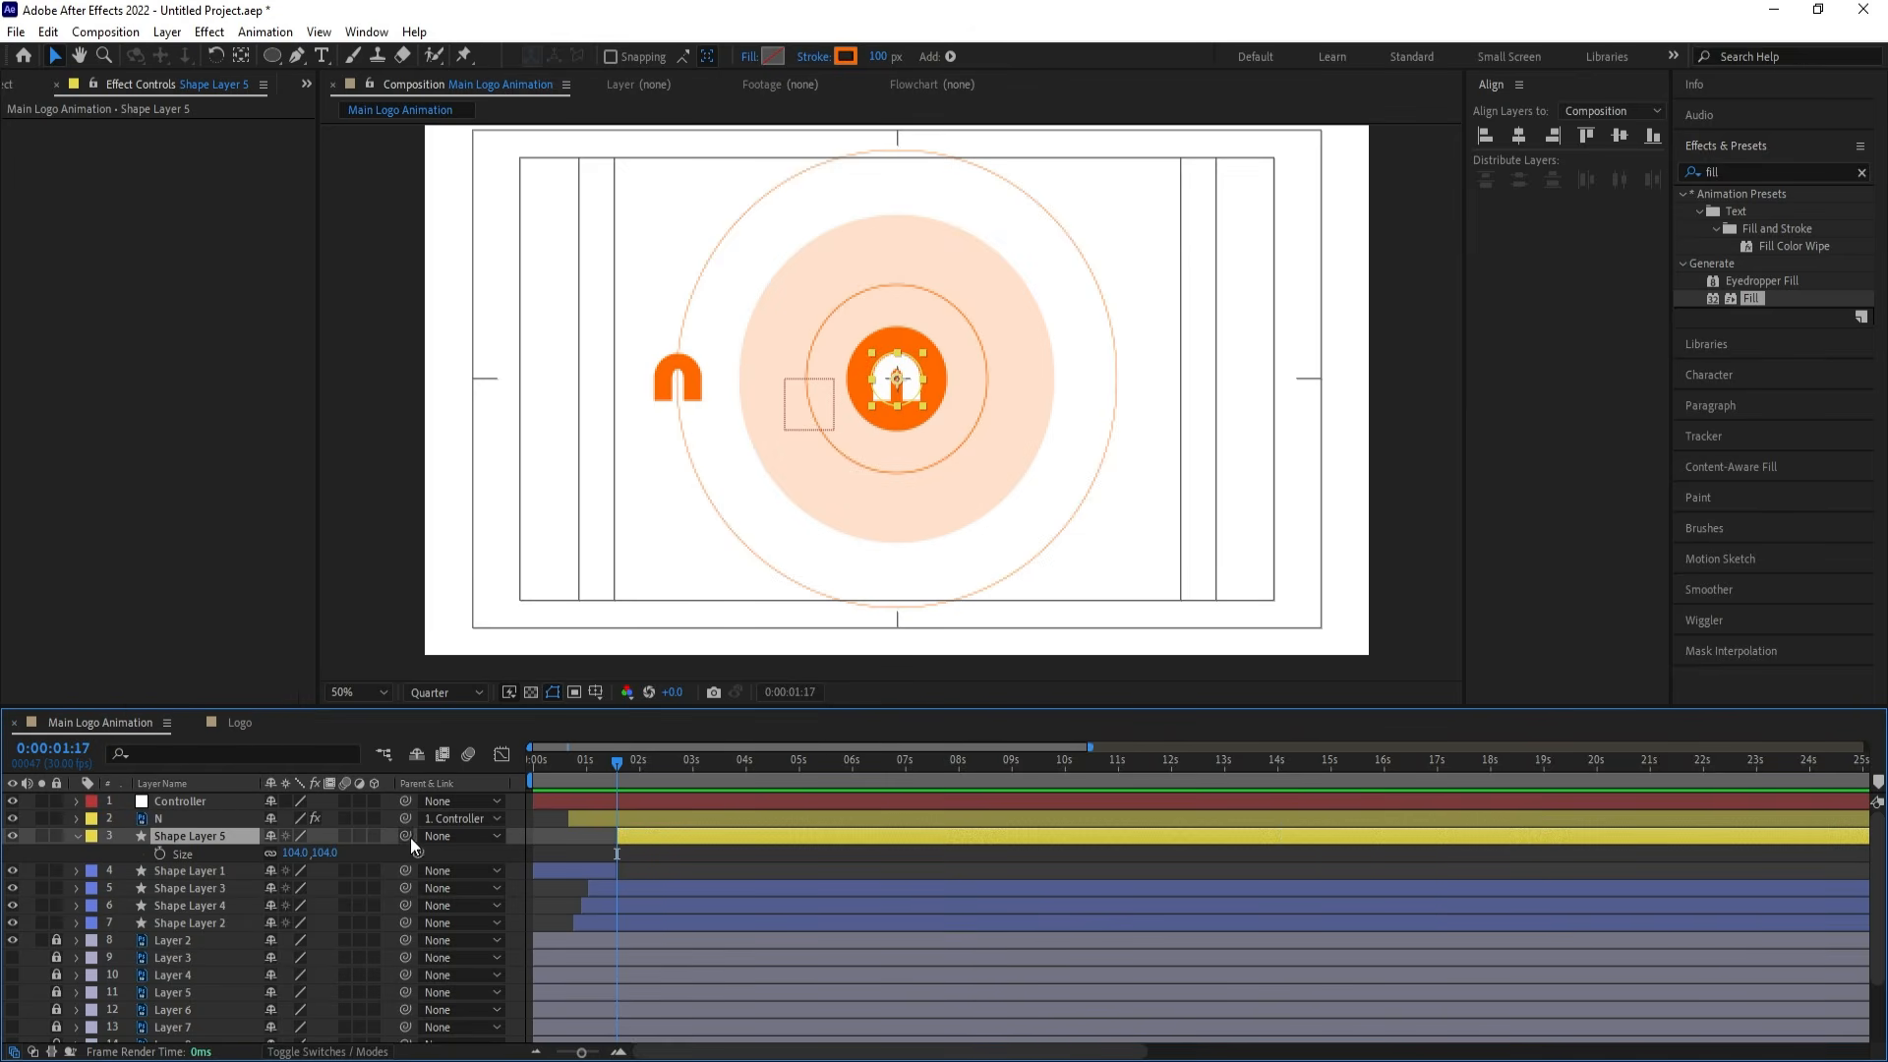
drag(404, 836, 249, 805)
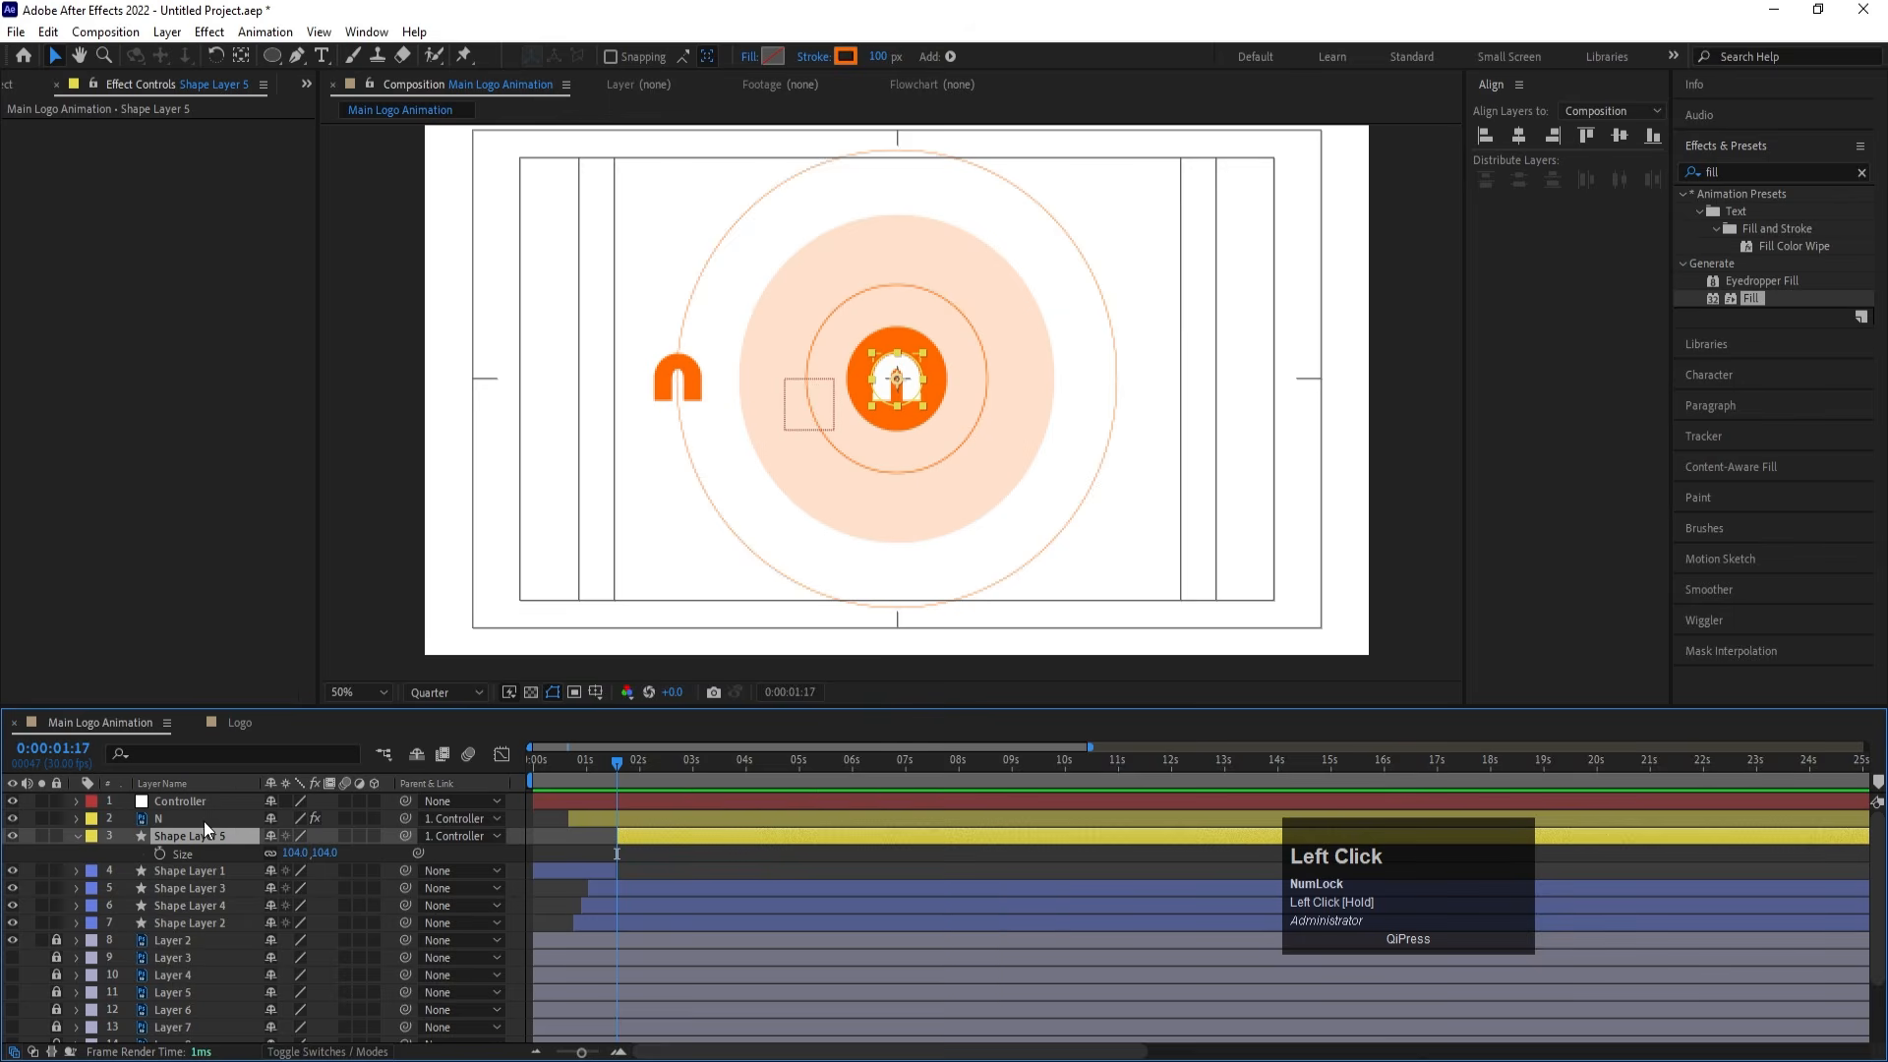
Add a Rotation keyframe to the Controller at 0:00:01:17 and set its Rotation to 180° at 0:00:02:29
click(175, 800)
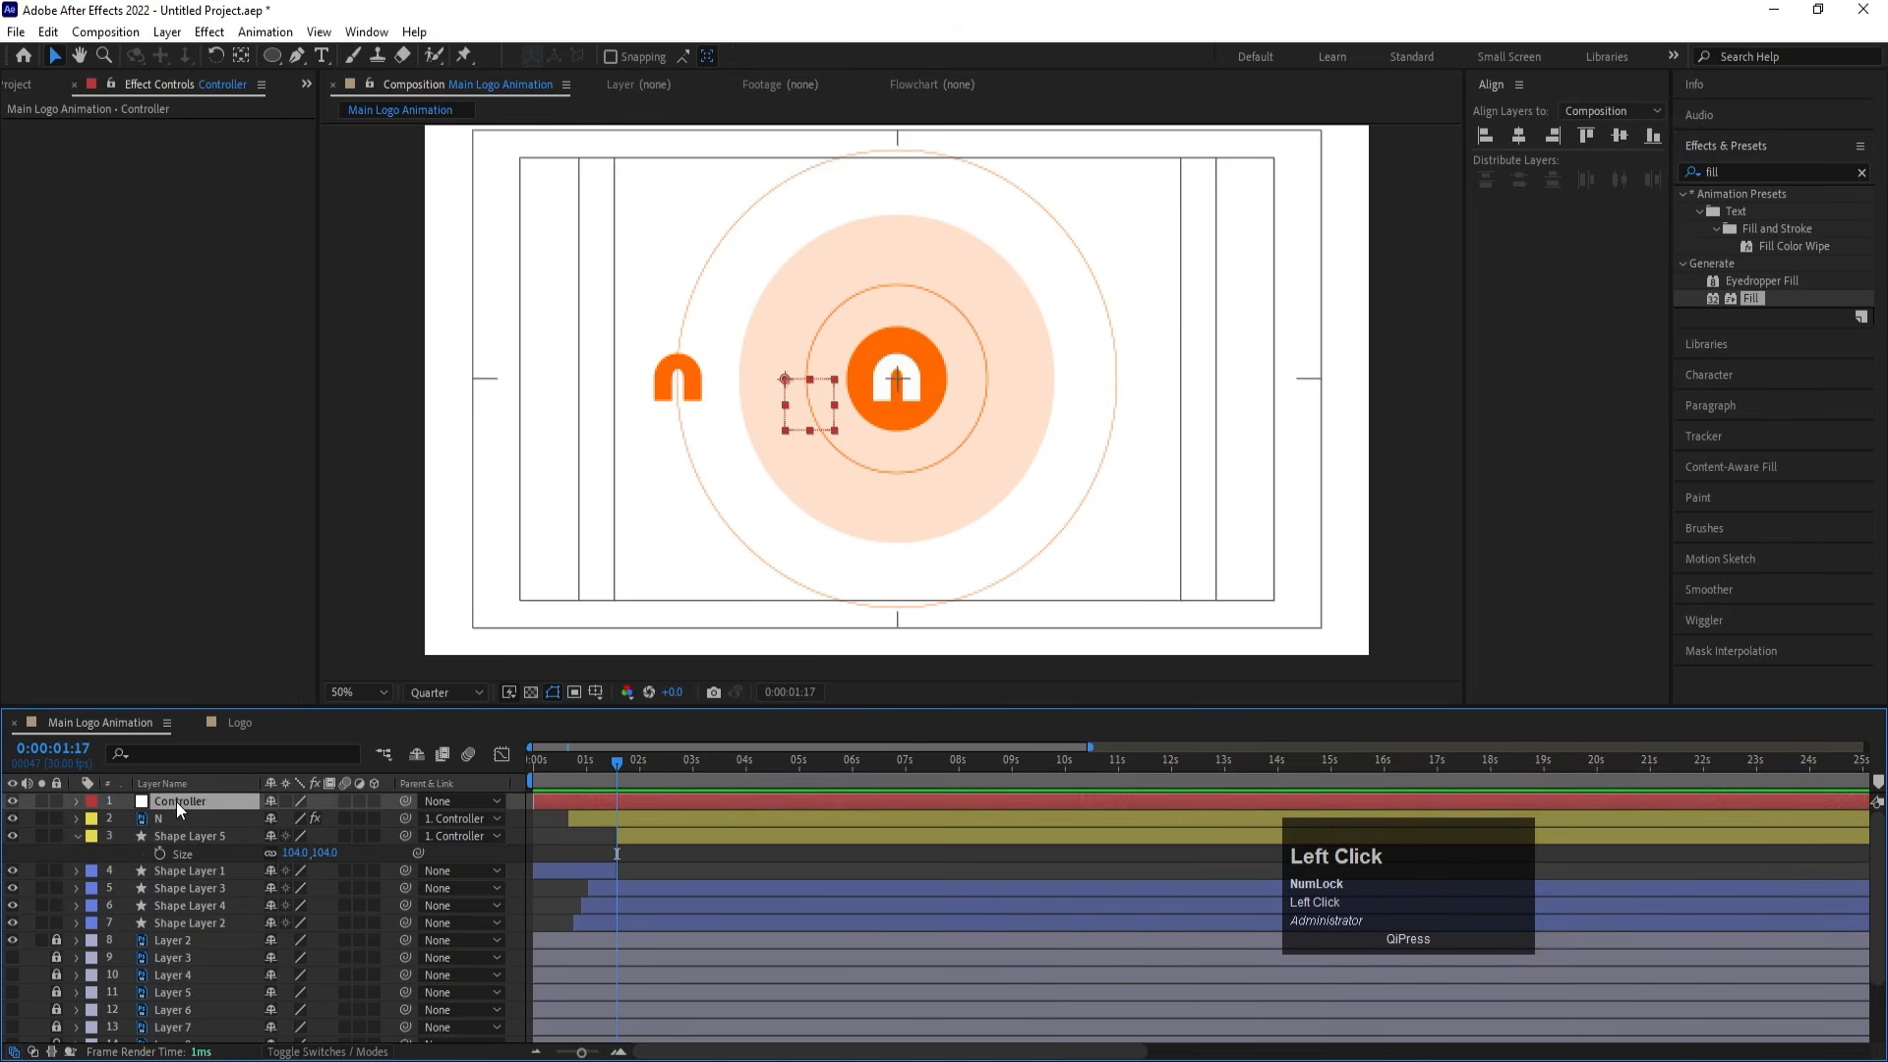
key(r)
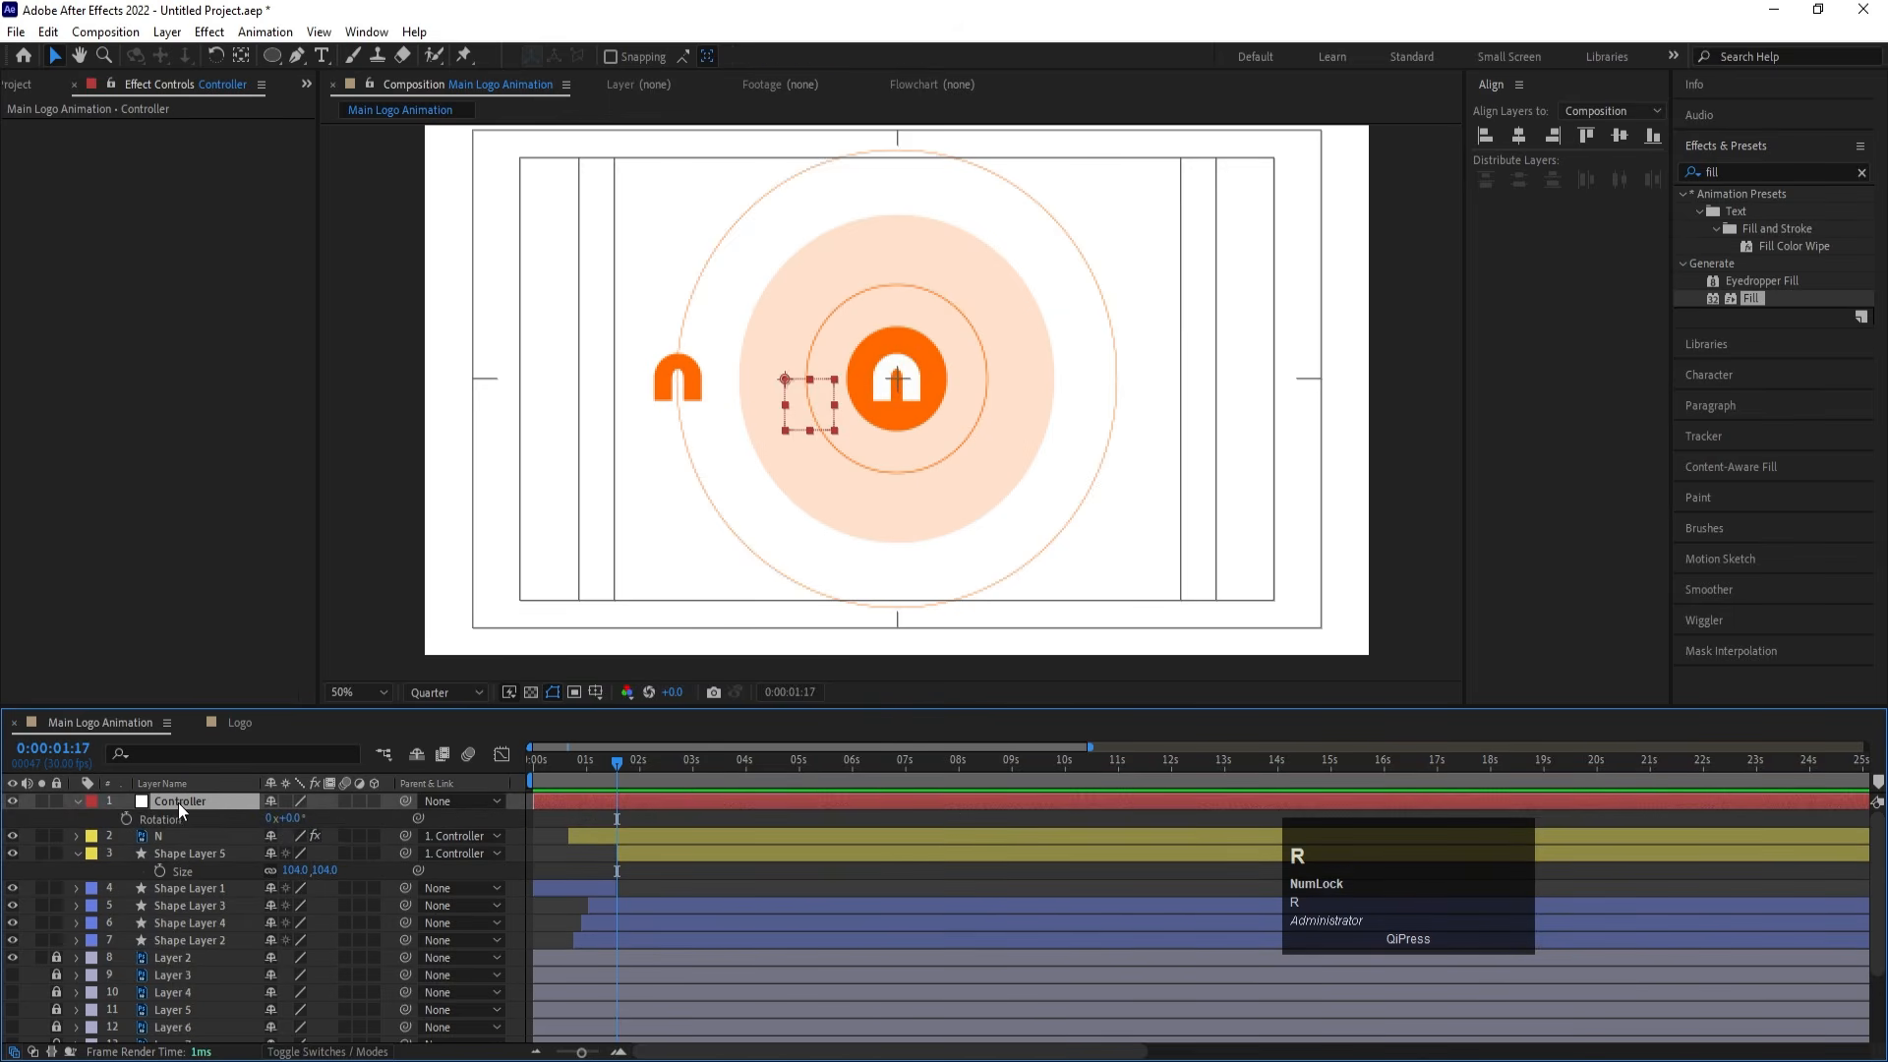
click(126, 818)
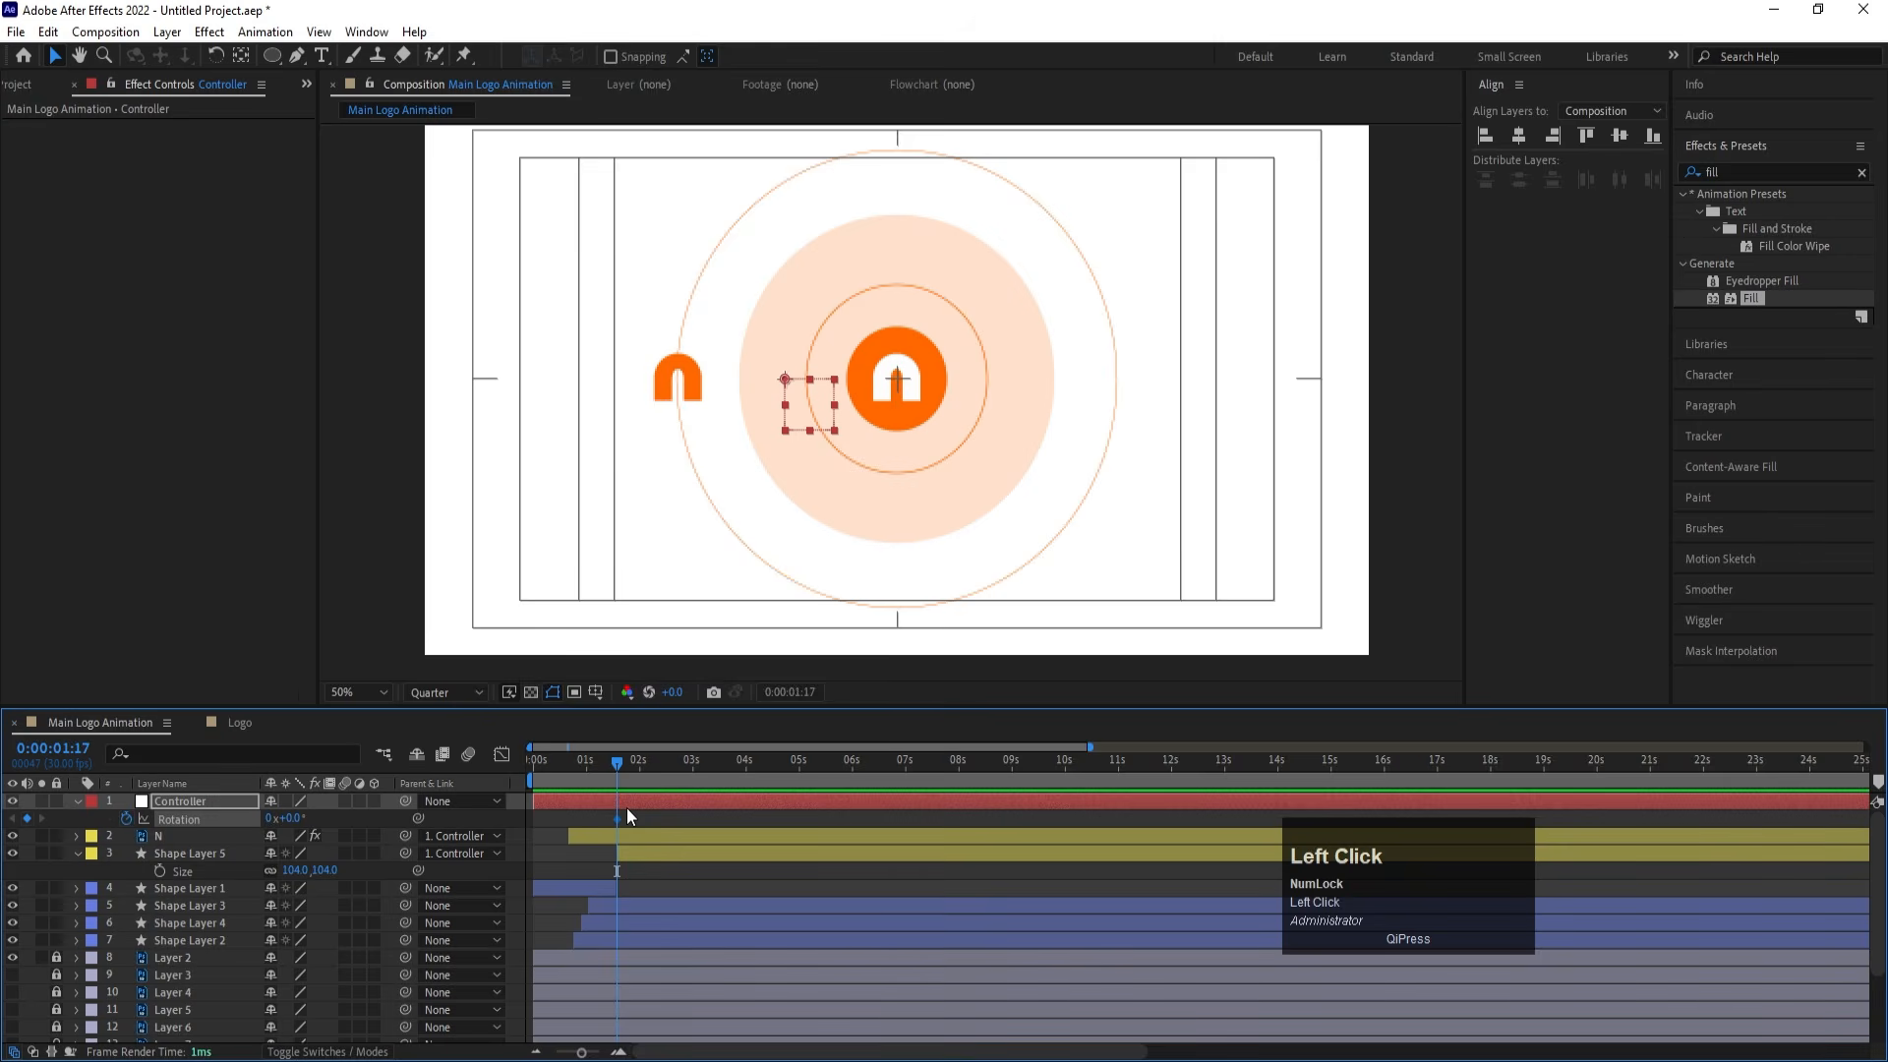
key(equal)
drag(629, 765, 765, 769)
drag(304, 817, 436, 783)
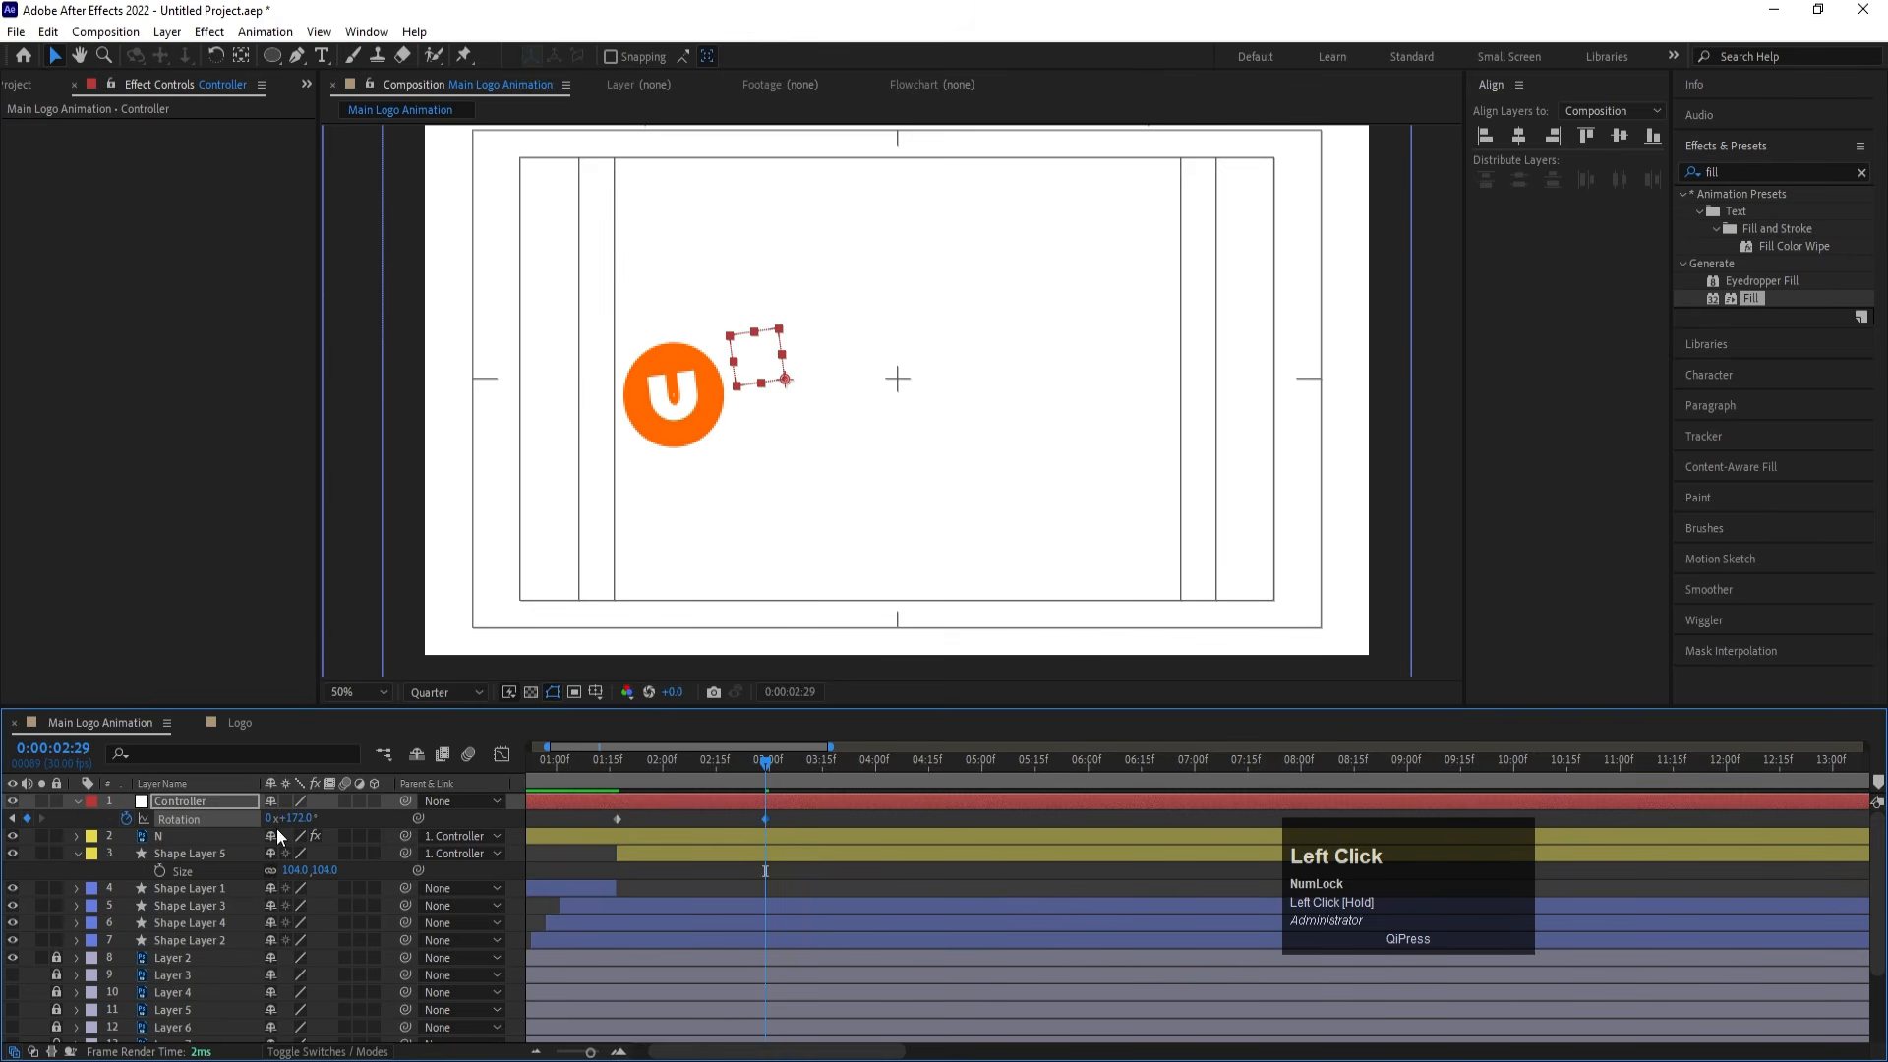
text(180)
key(Return)
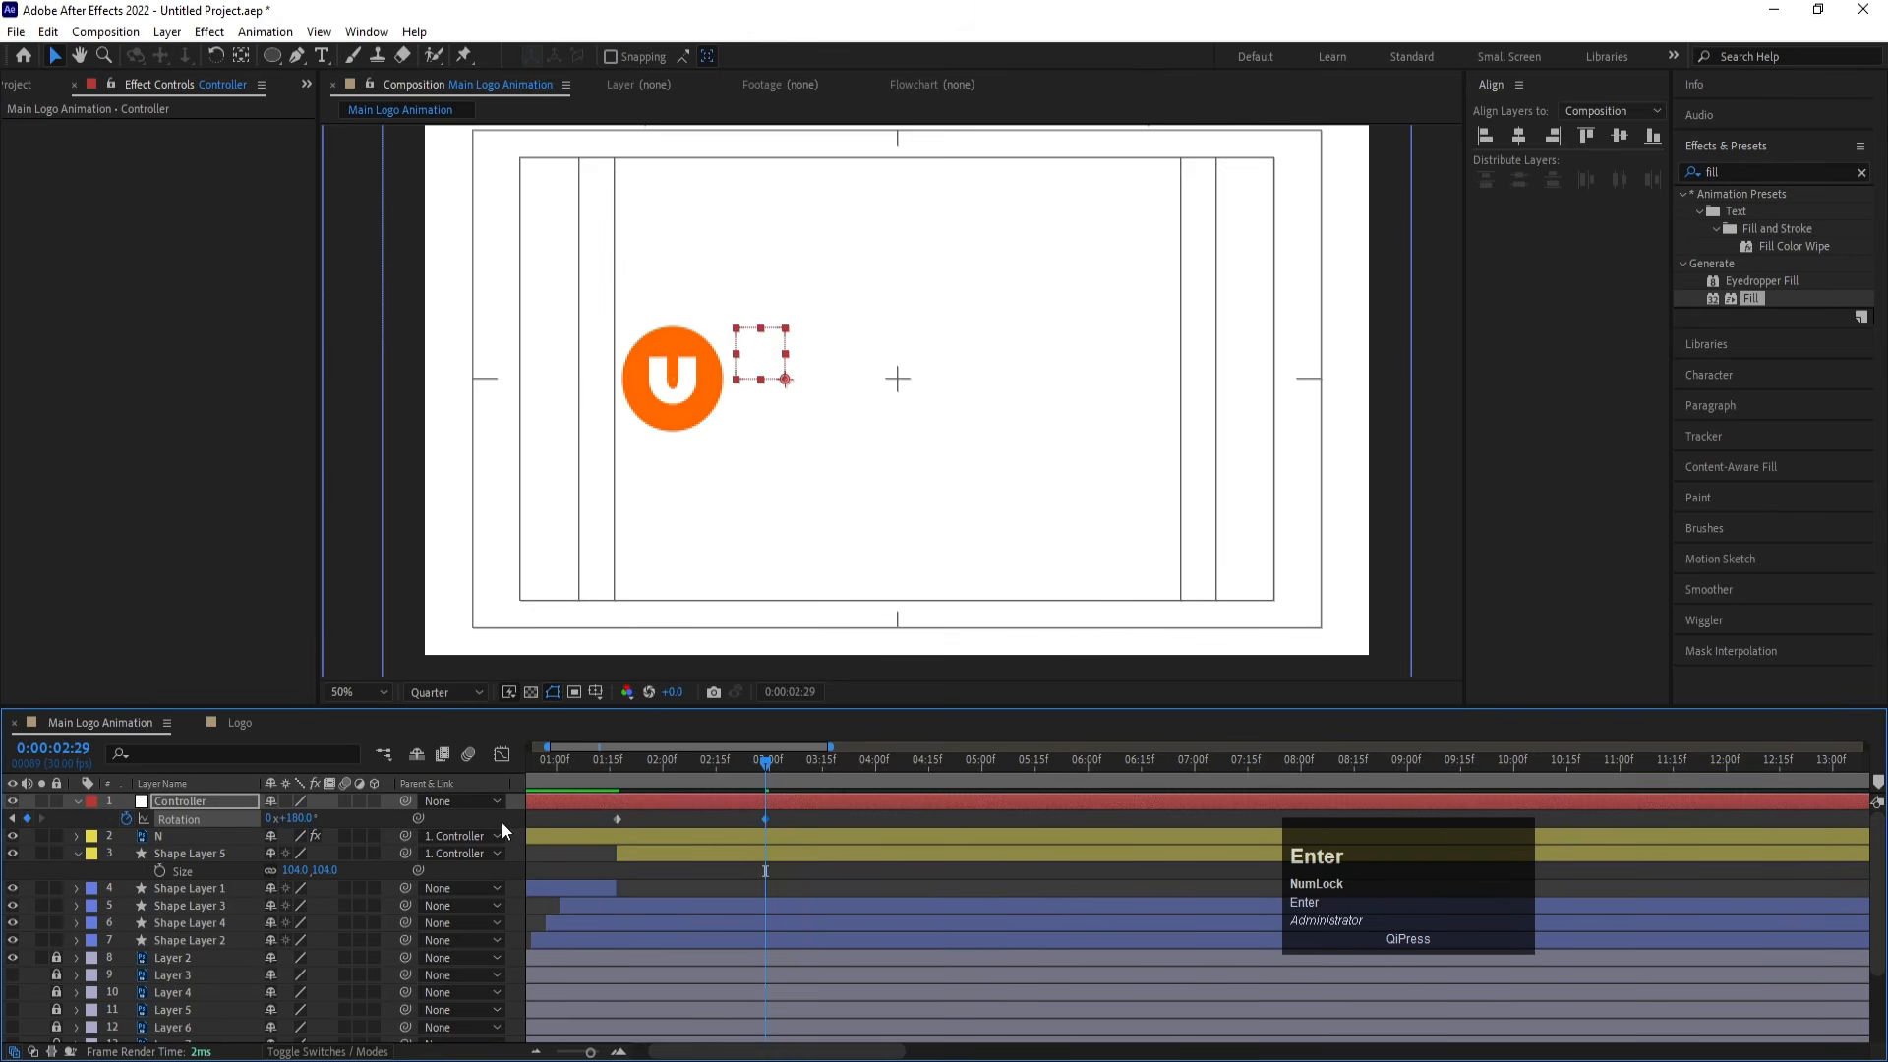
Apply Easy Ease to both Controller Rotation keyframes and preview the swing from the start
drag(807, 827, 610, 834)
key(F9)
drag(676, 777, 498, 775)
key(space)
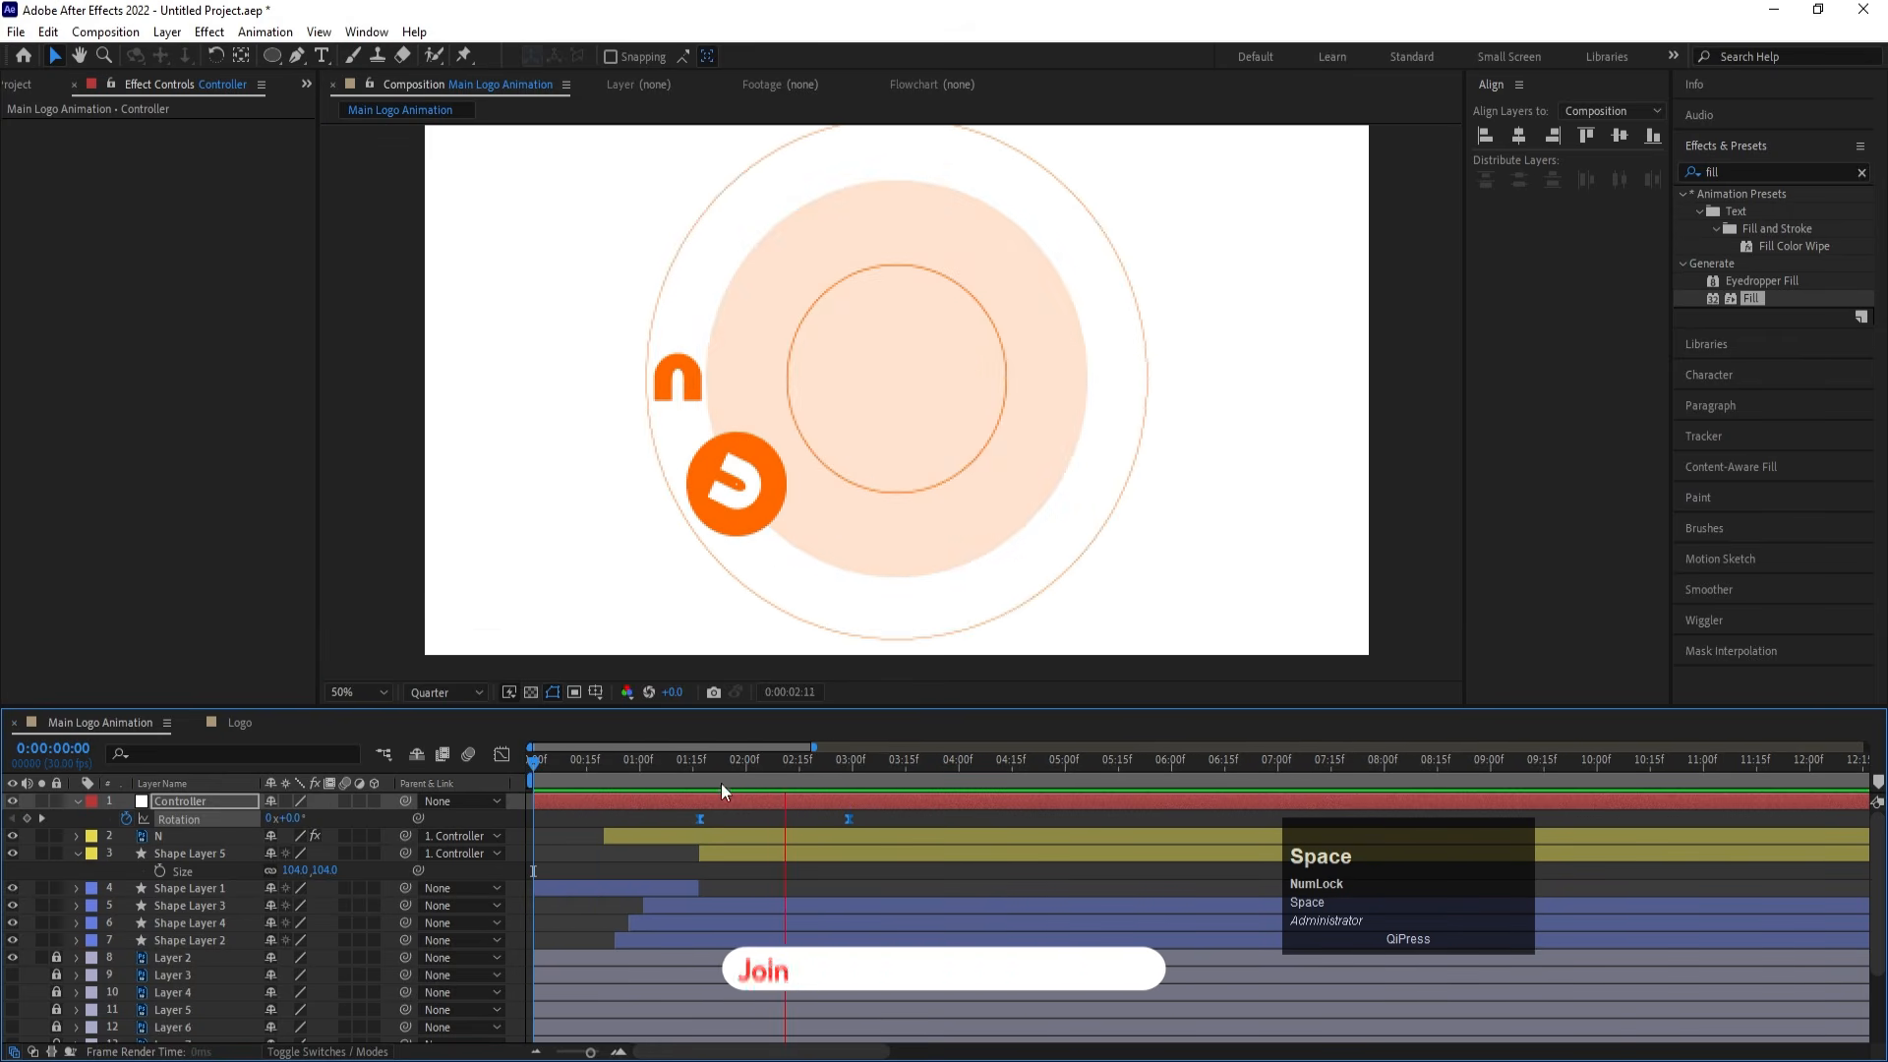
key(space)
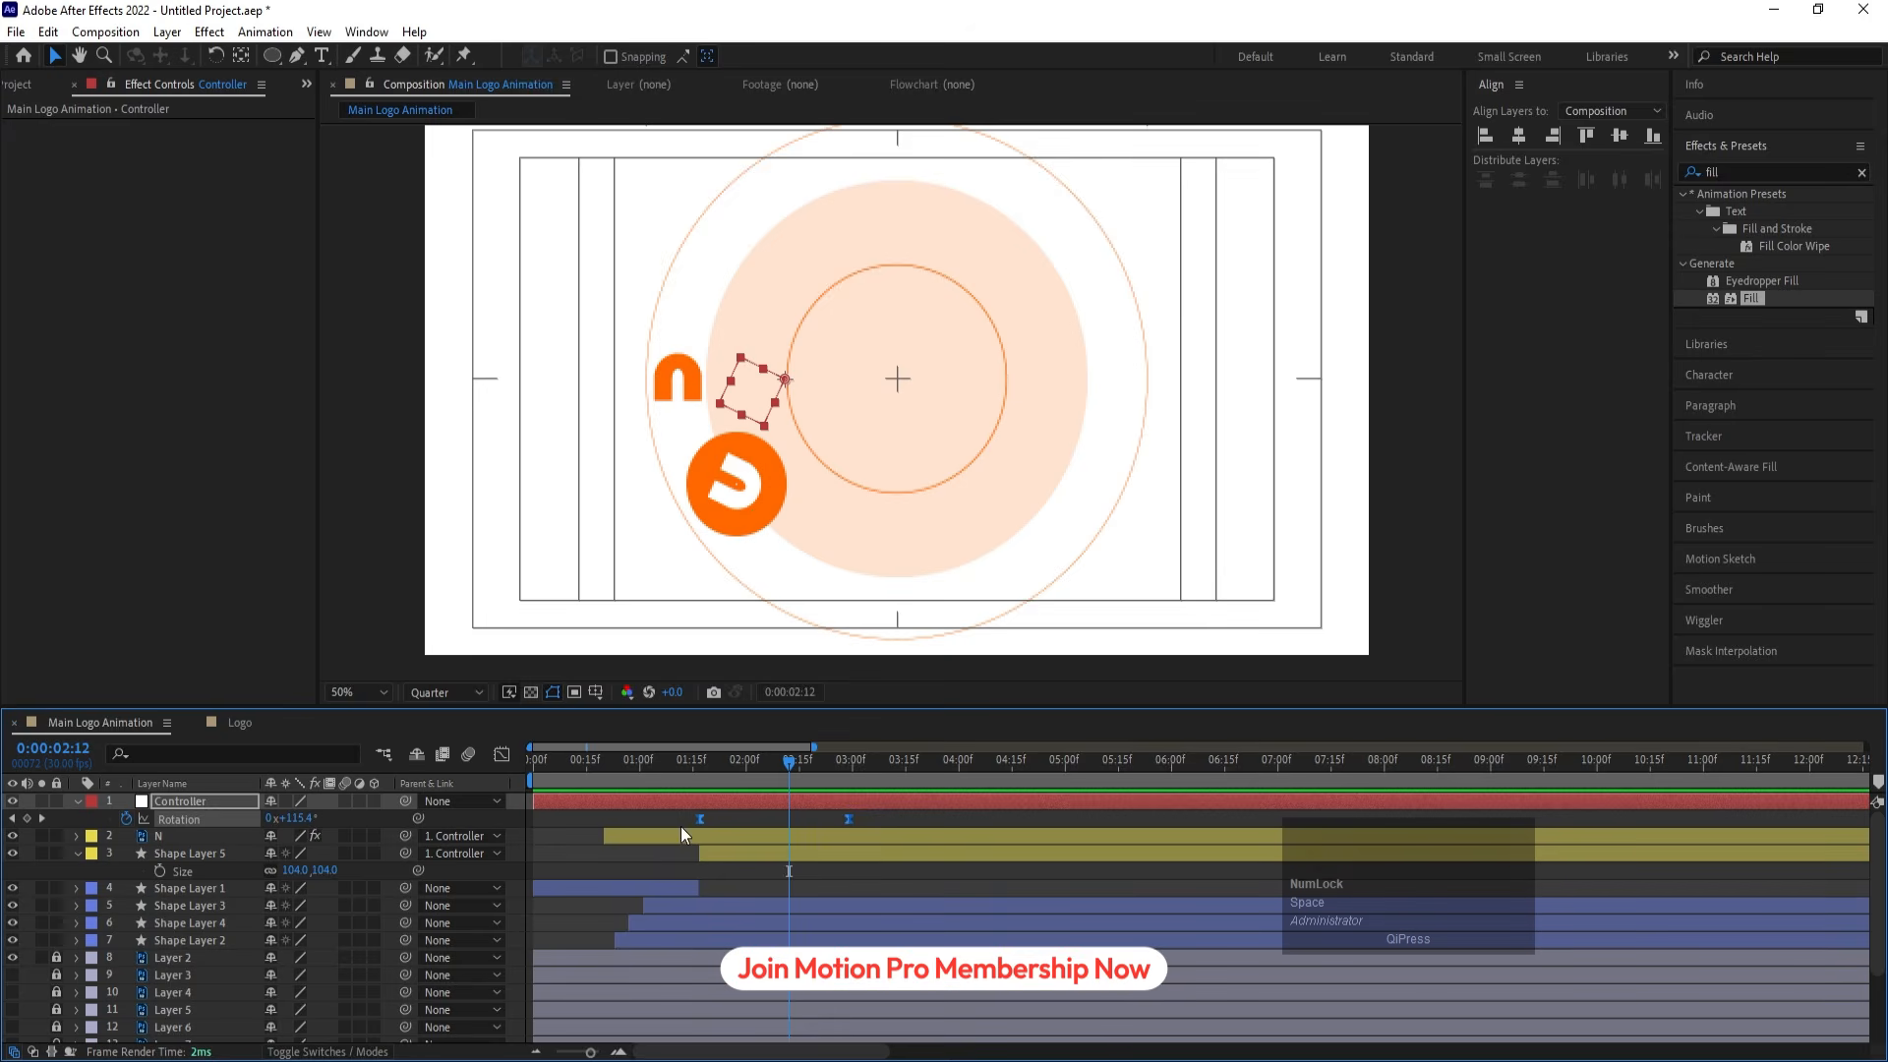
Reshape the Controller's Rotation speed curve so it accelerates late, with about 13% incoming influence at the final keyframe, and preview
click(502, 754)
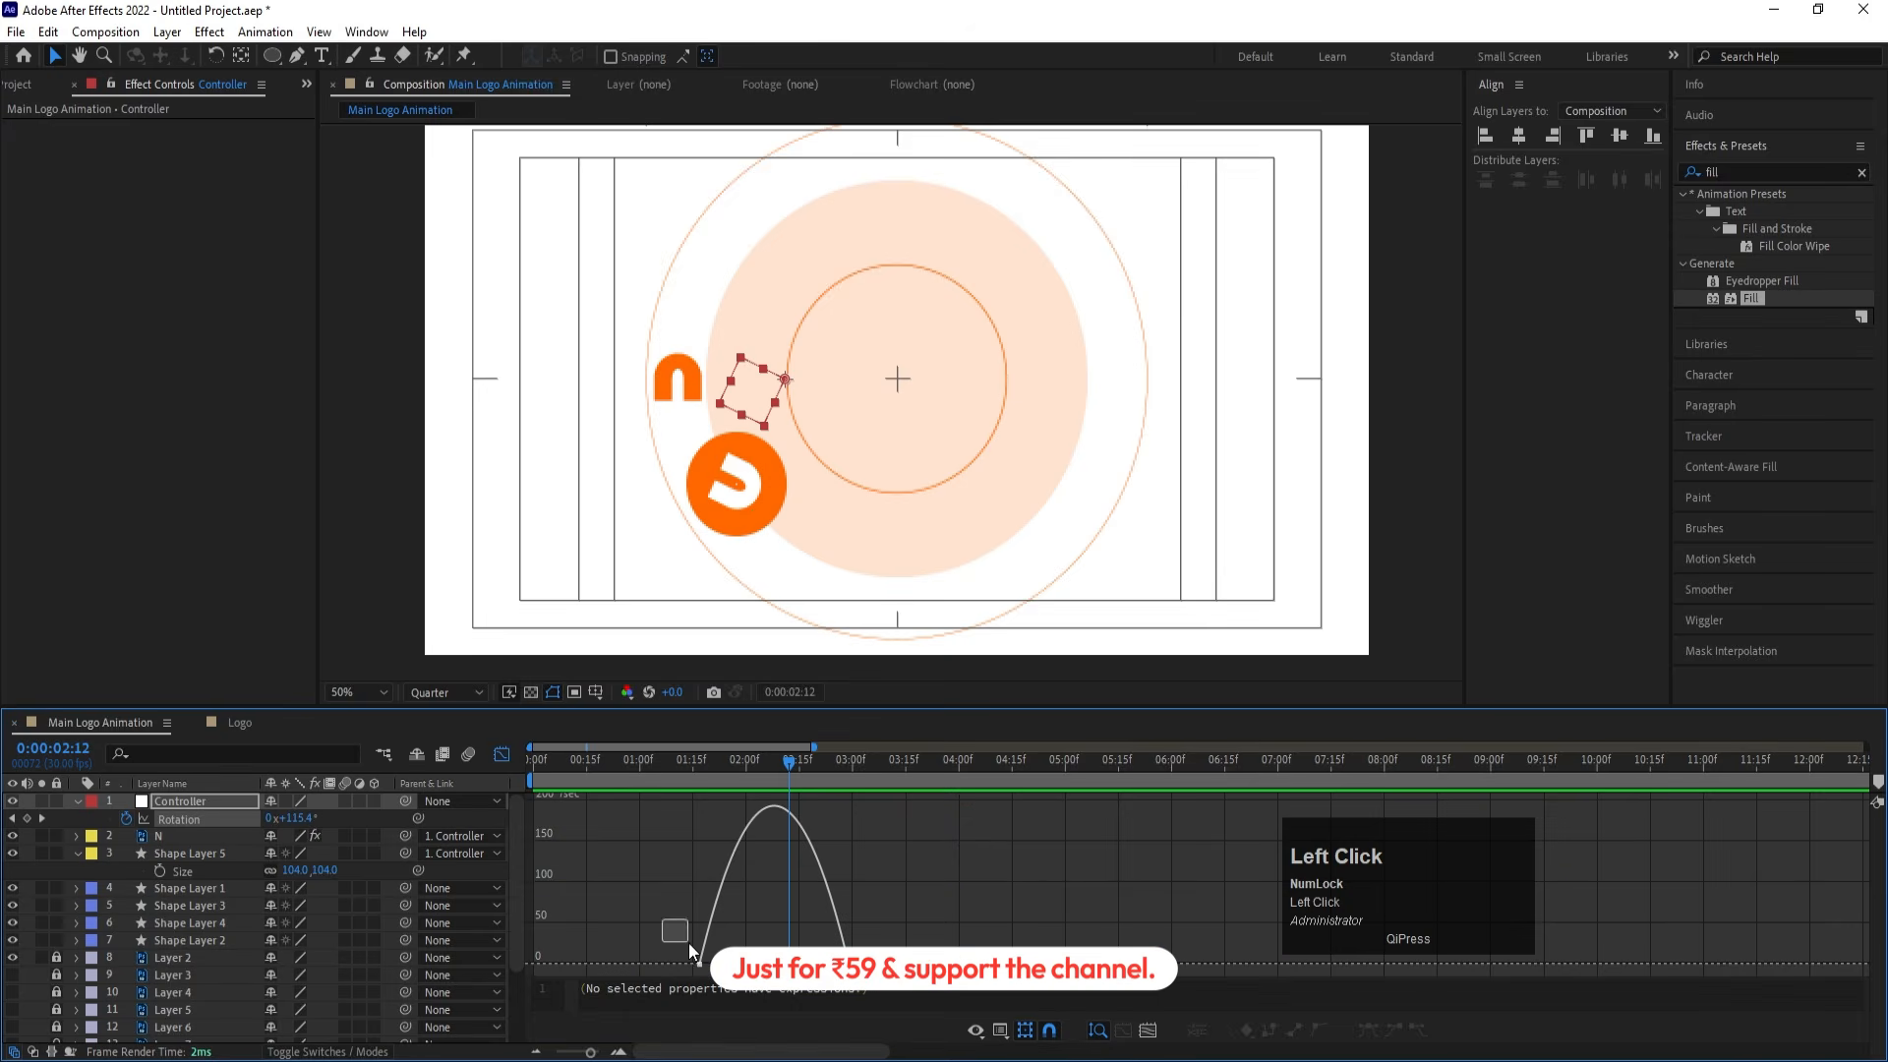
drag(688, 942, 762, 964)
drag(827, 966, 836, 967)
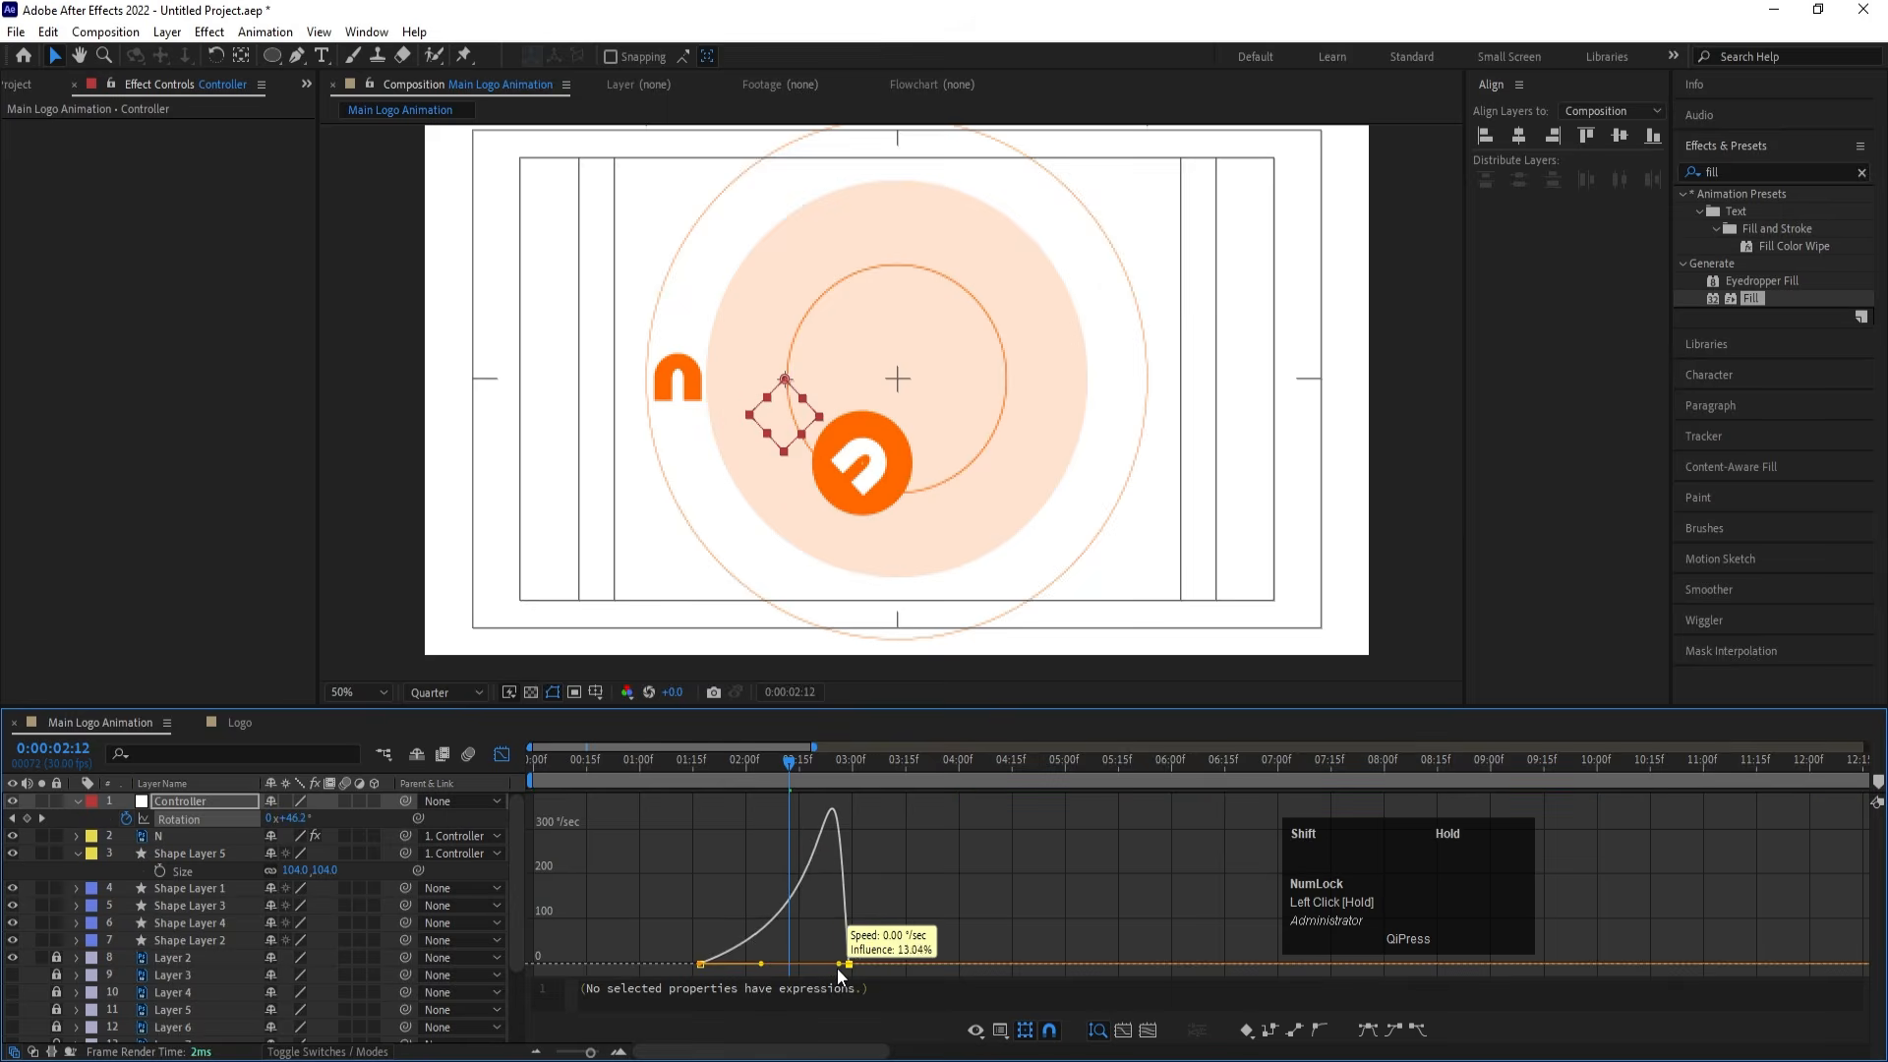
click(504, 751)
click(534, 760)
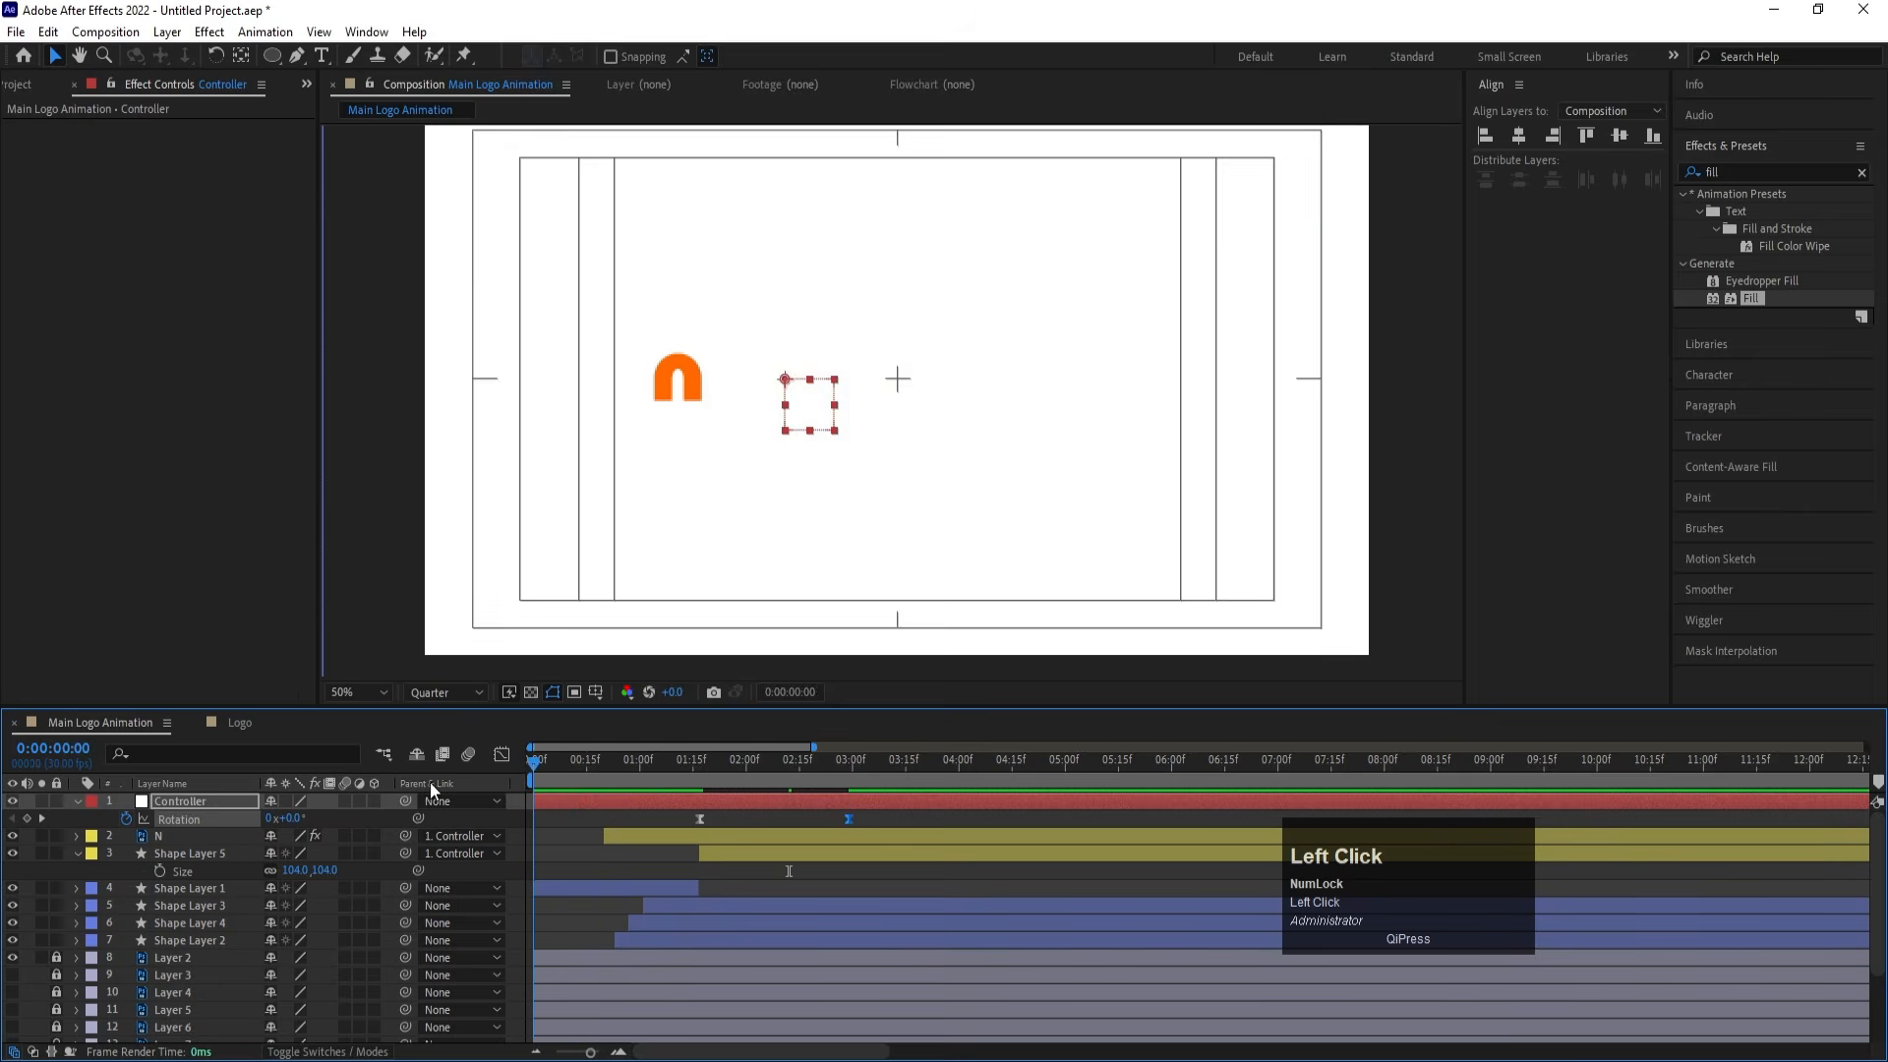
key(space)
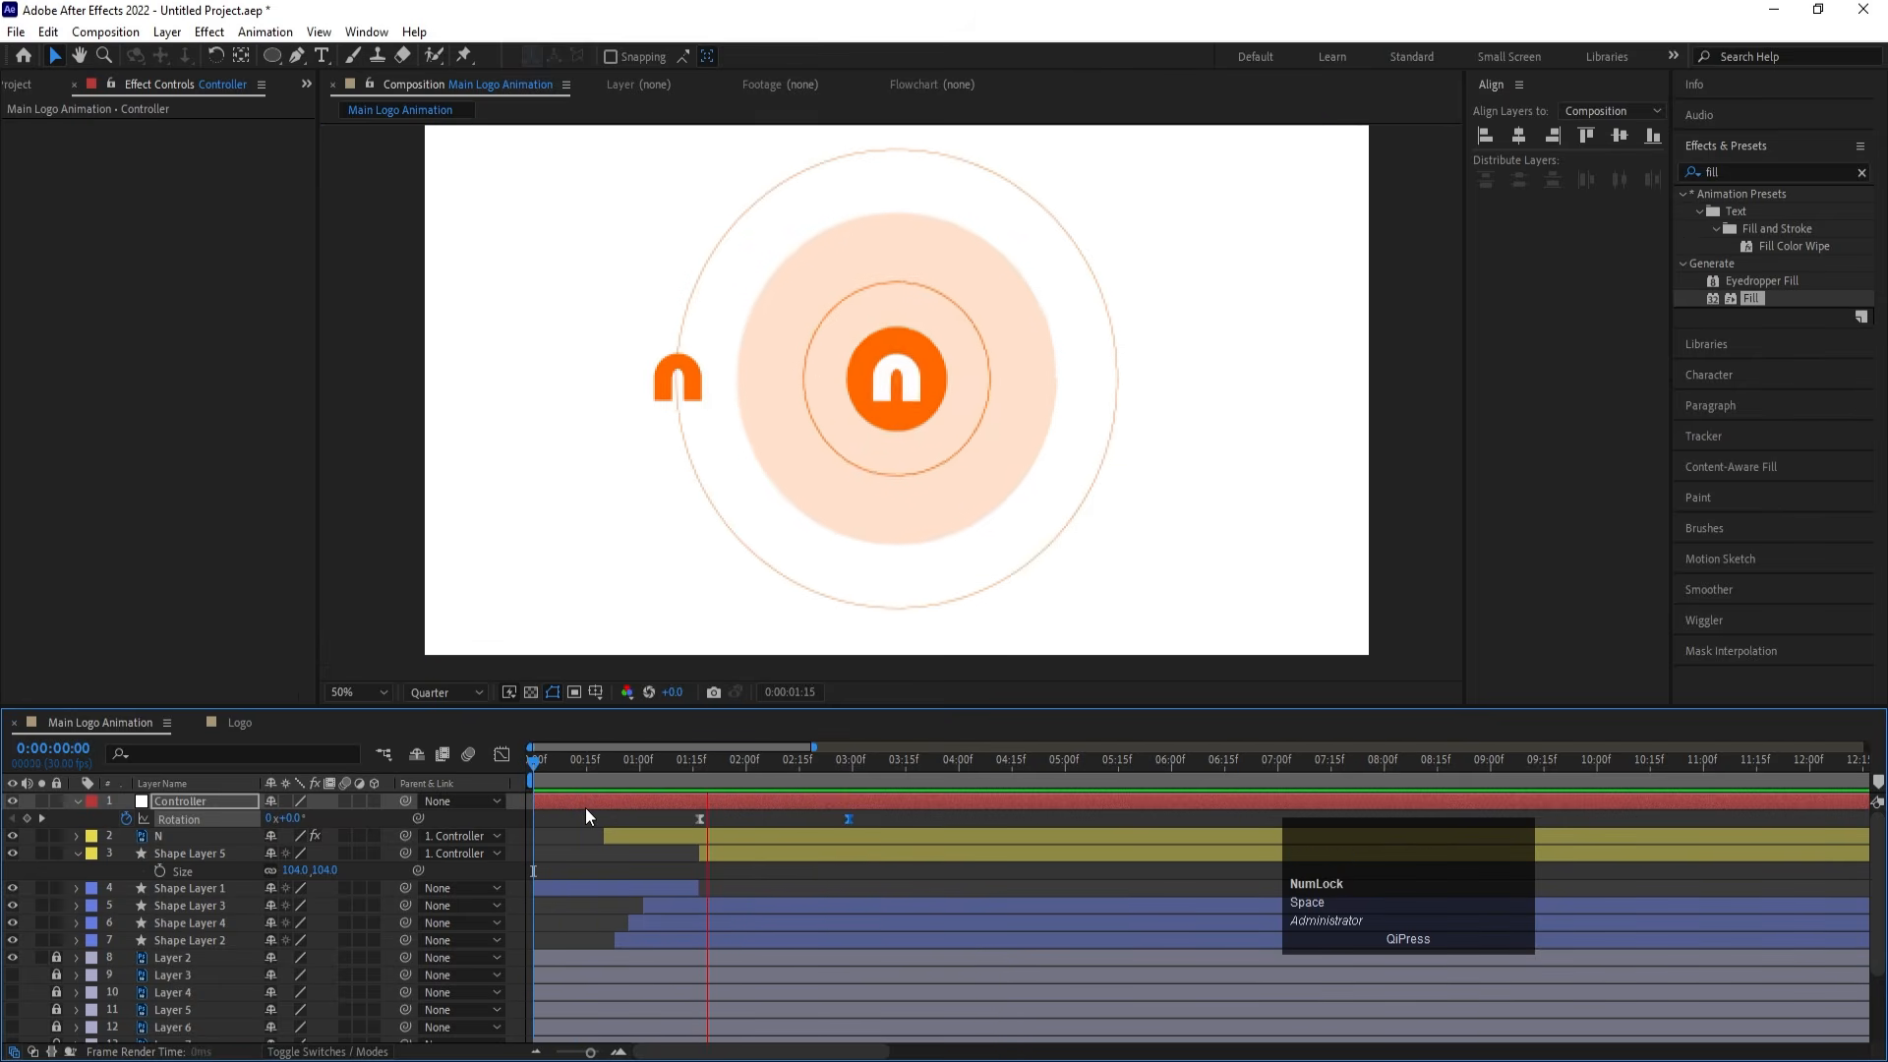
key(space)
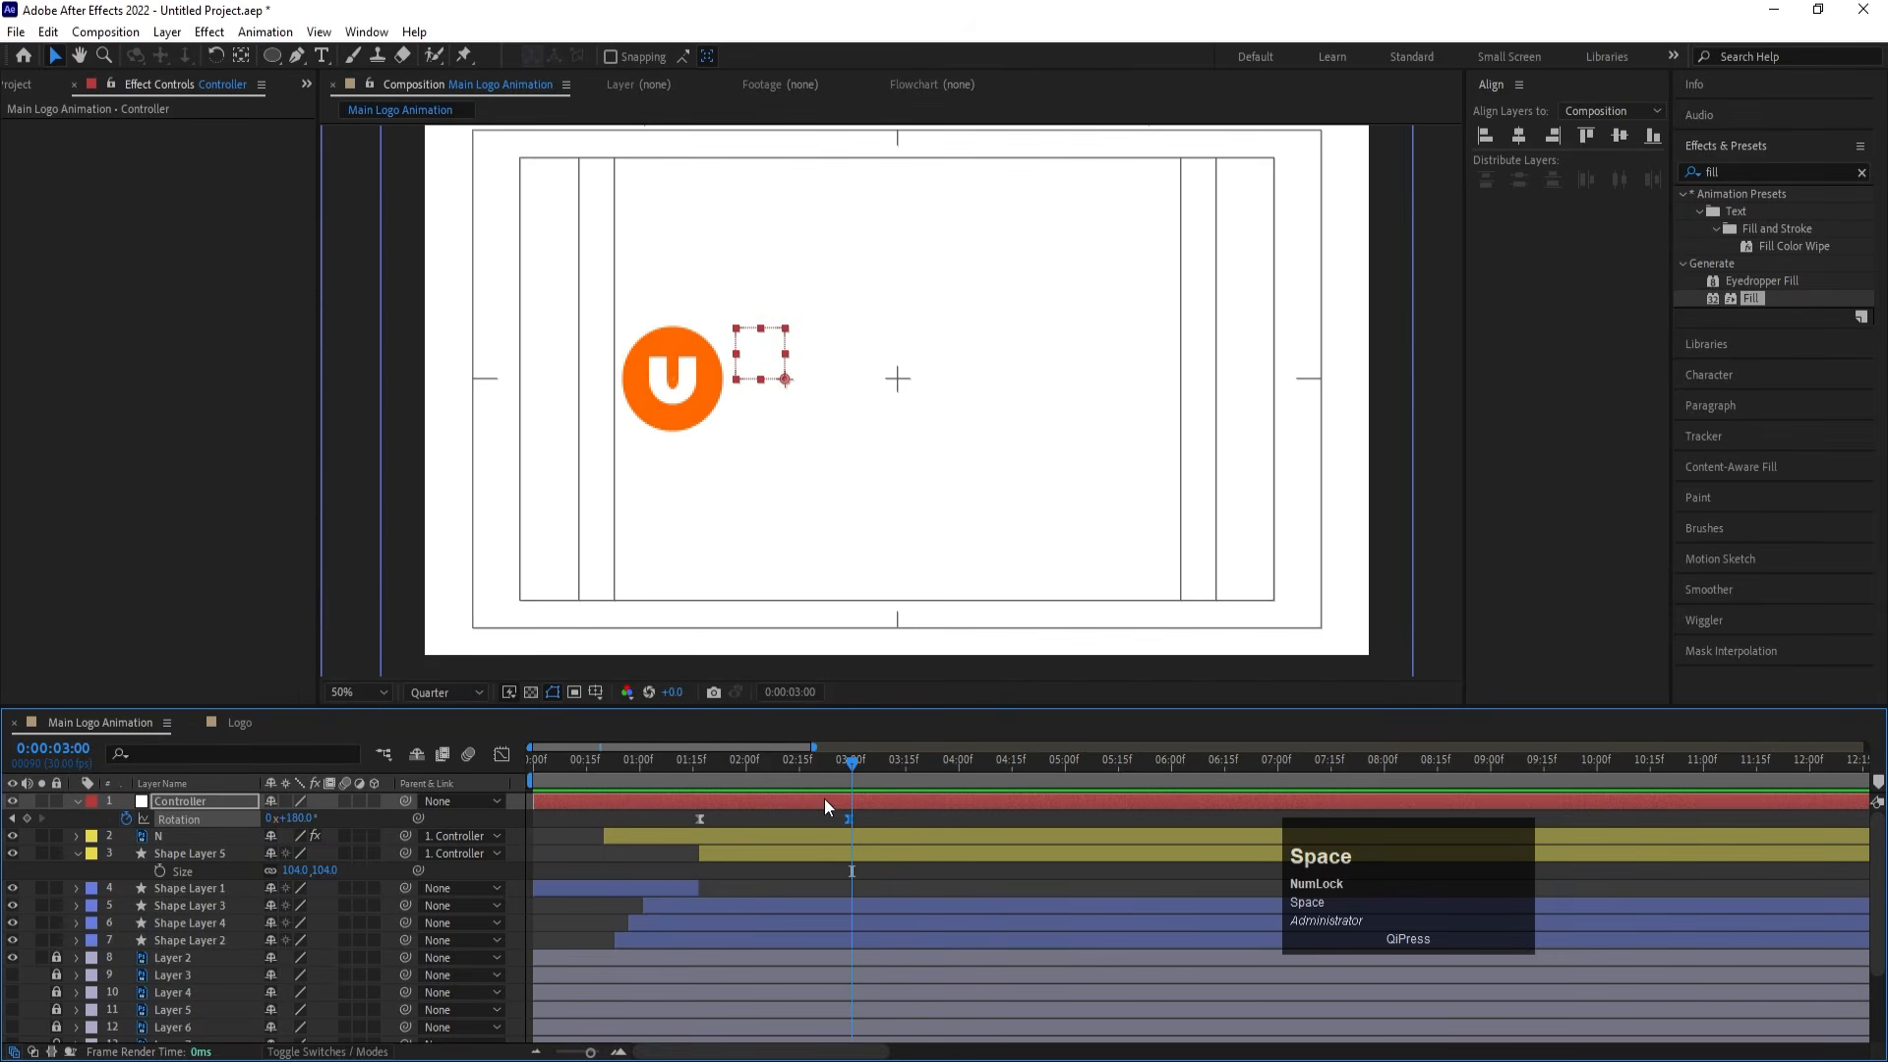
Shift the Controller's last Rotation keyframe earlier to 0:00:02:12 and preview the faster swing
drag(800, 760, 772, 762)
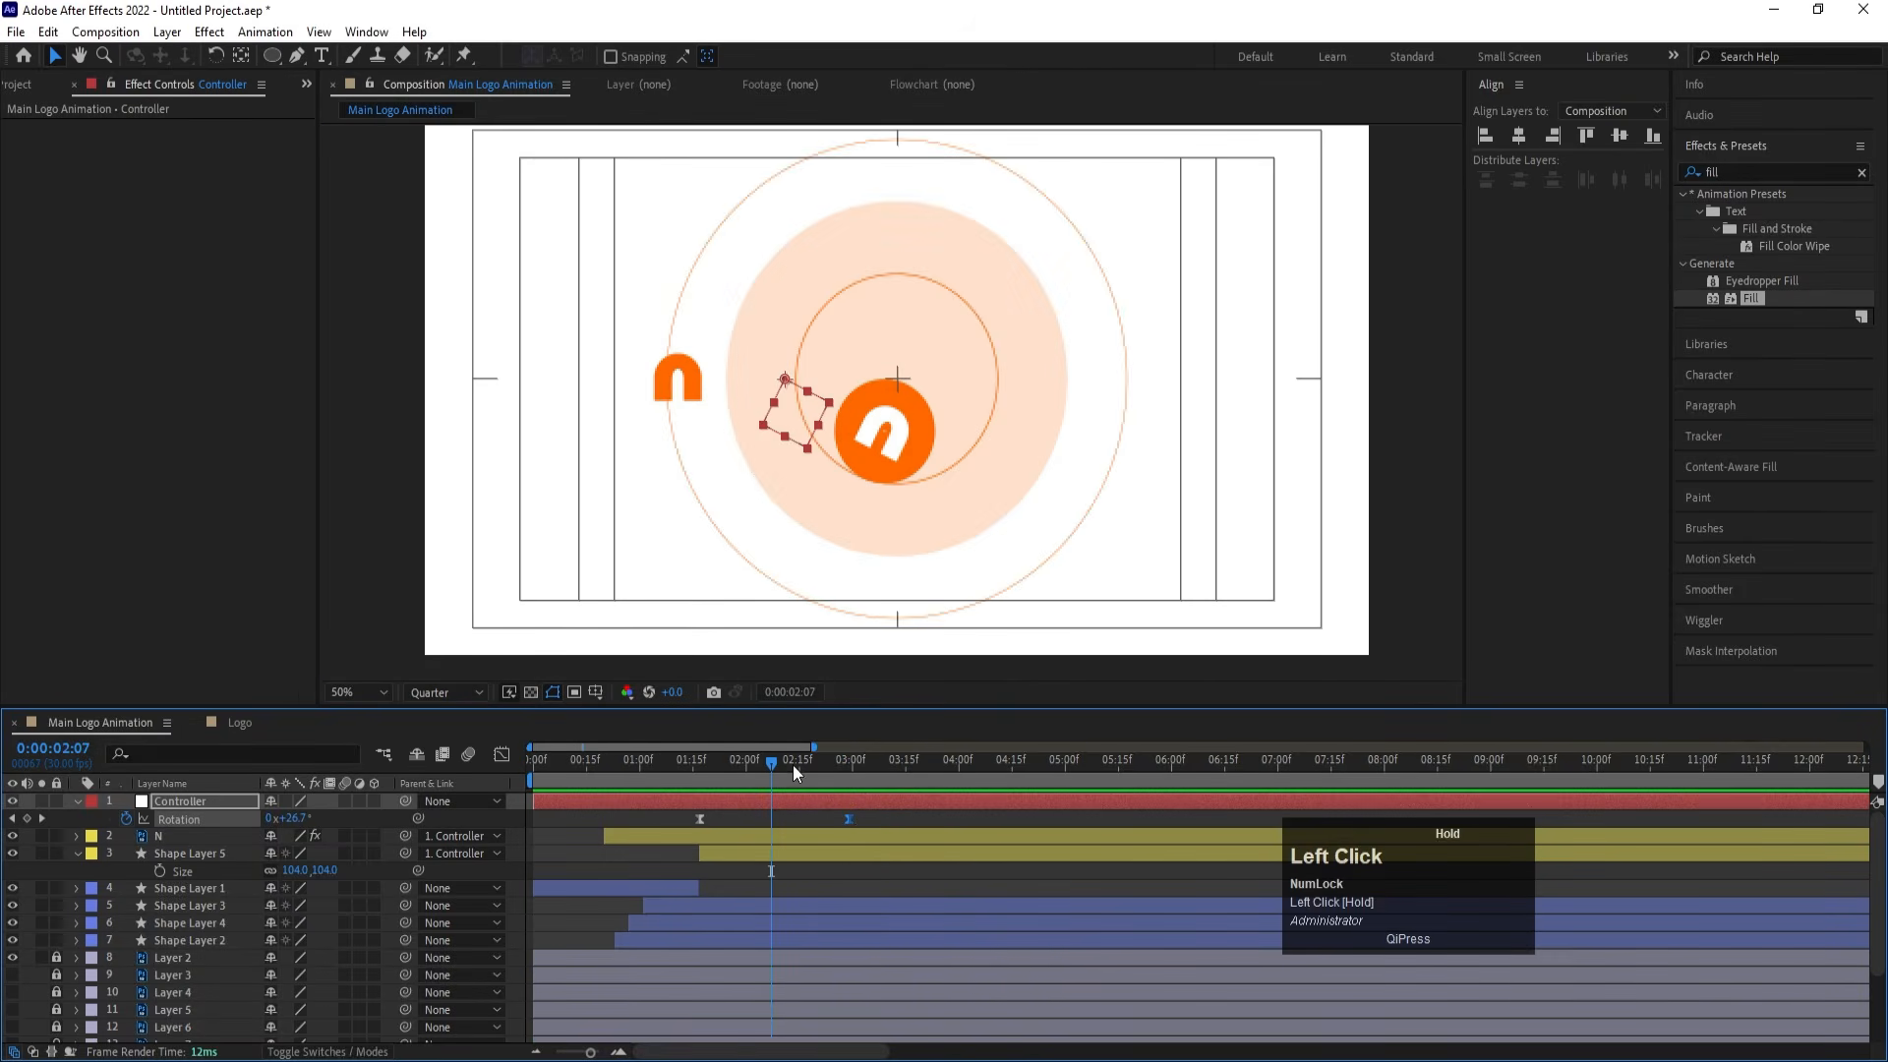
drag(852, 826, 793, 826)
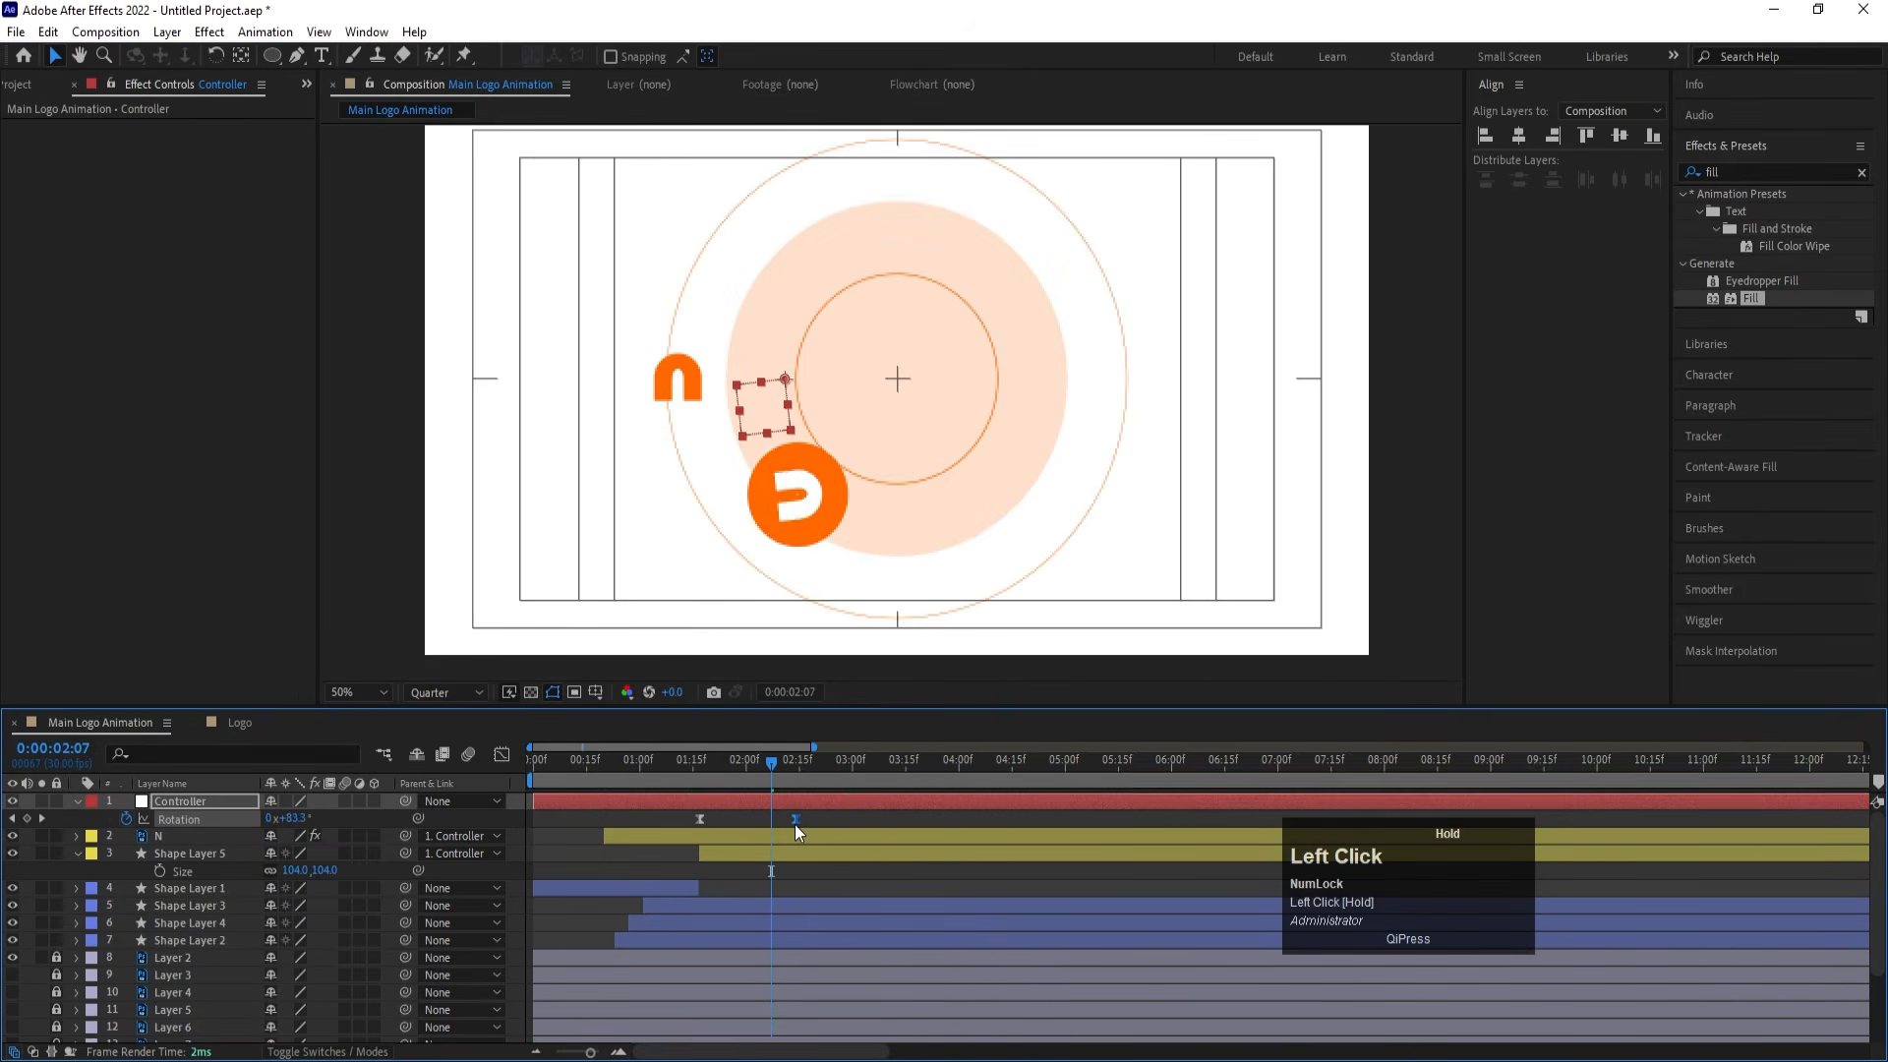
click(692, 764)
key(space)
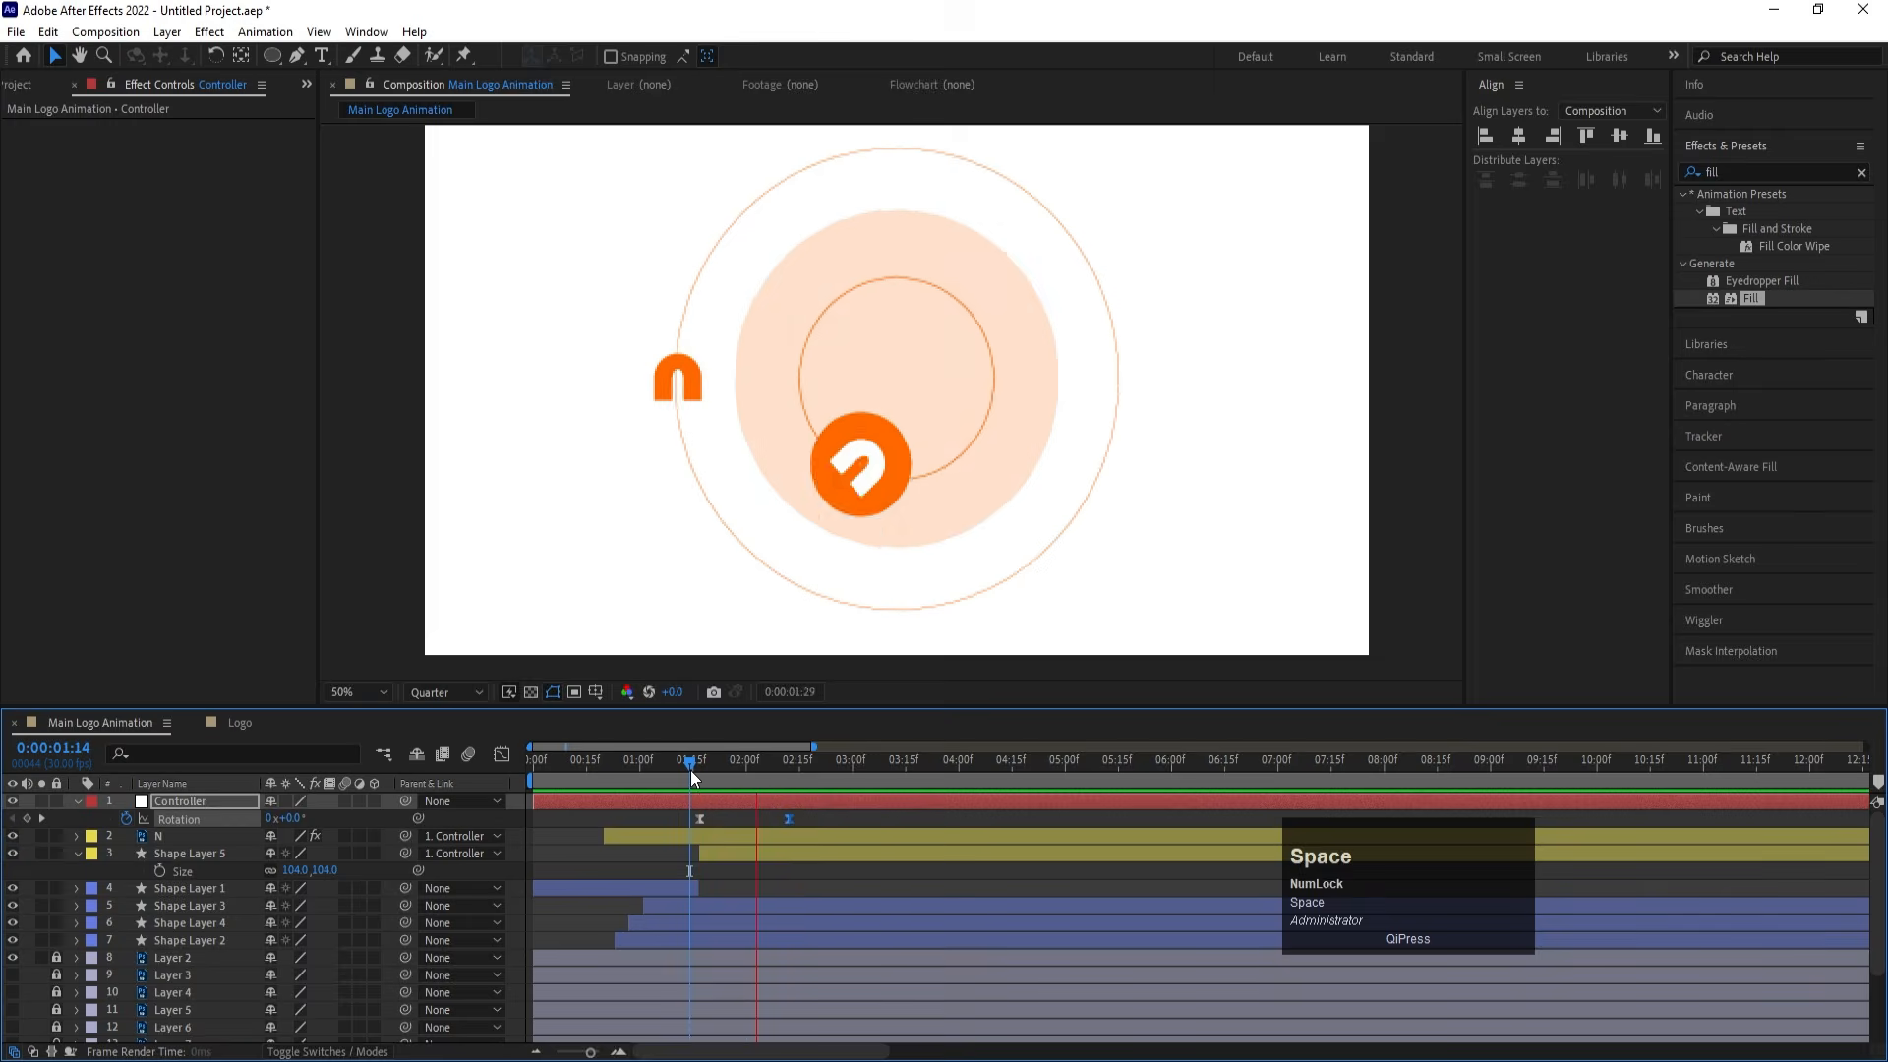
key(space)
drag(800, 764, 529, 771)
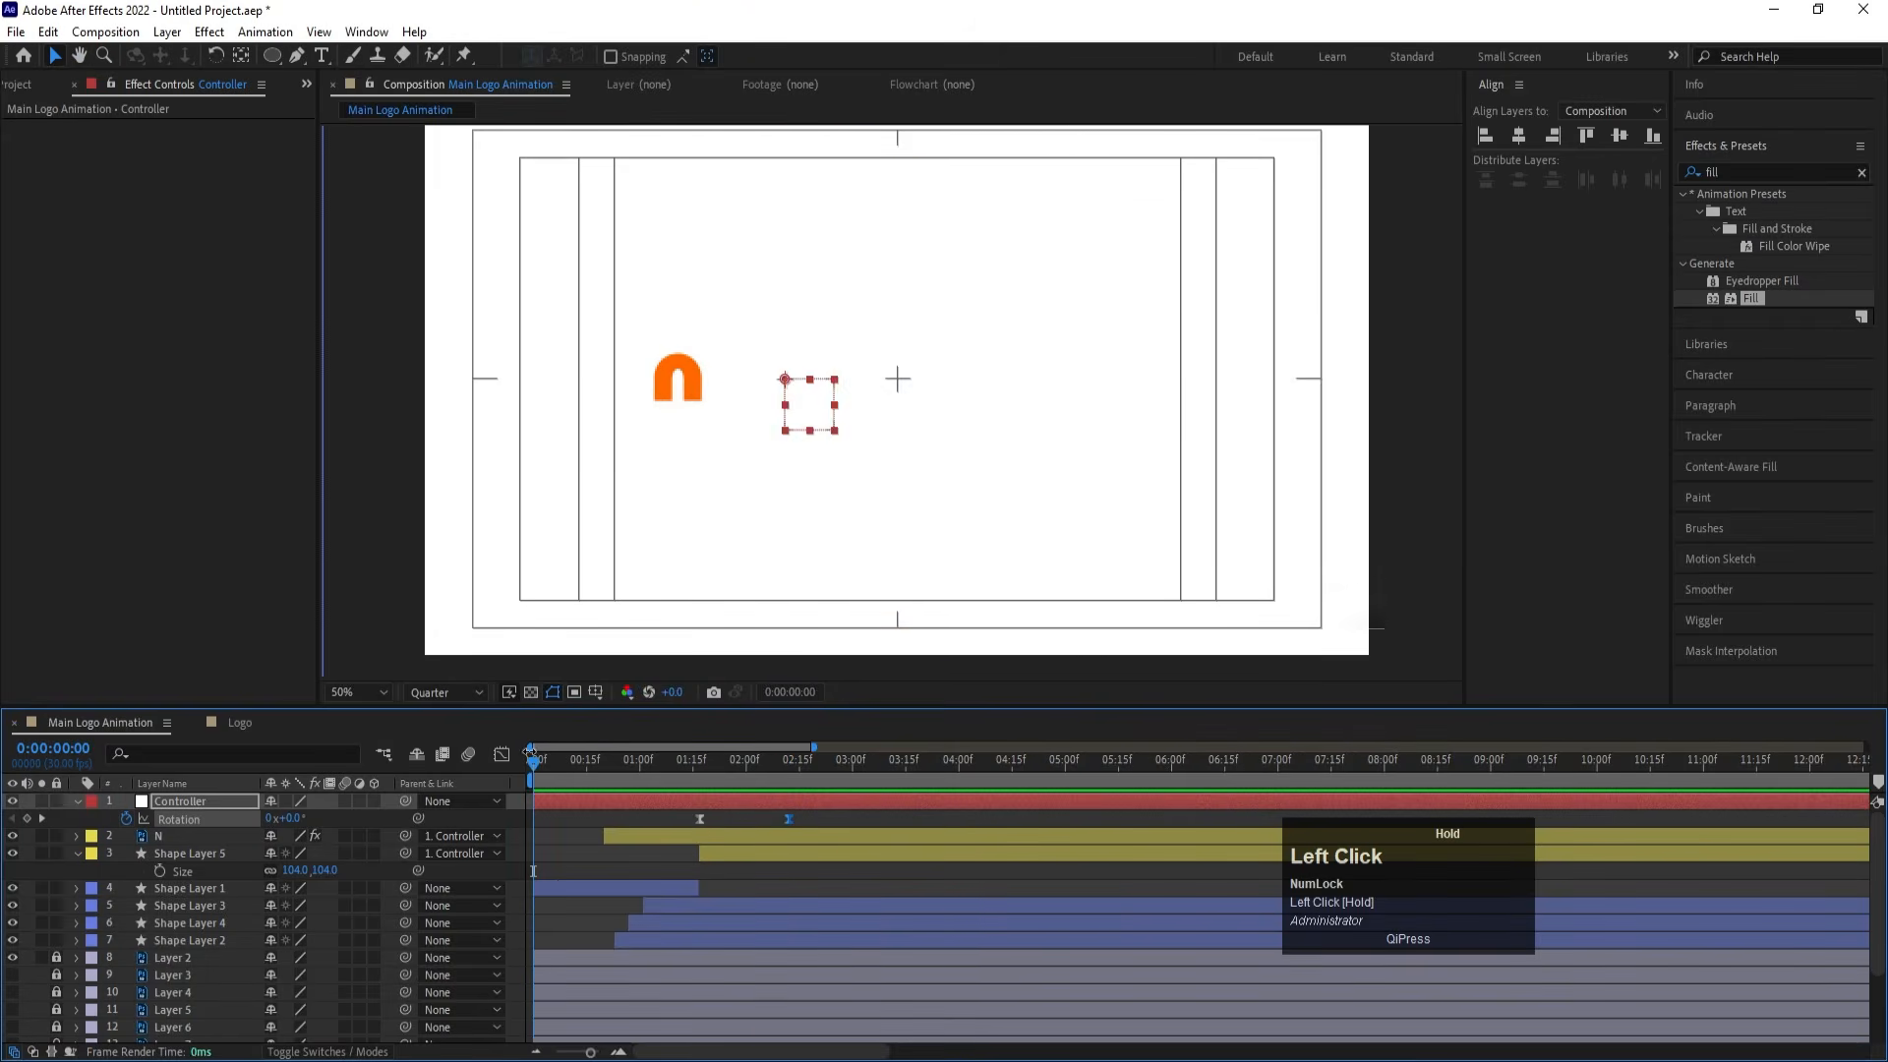
key(space)
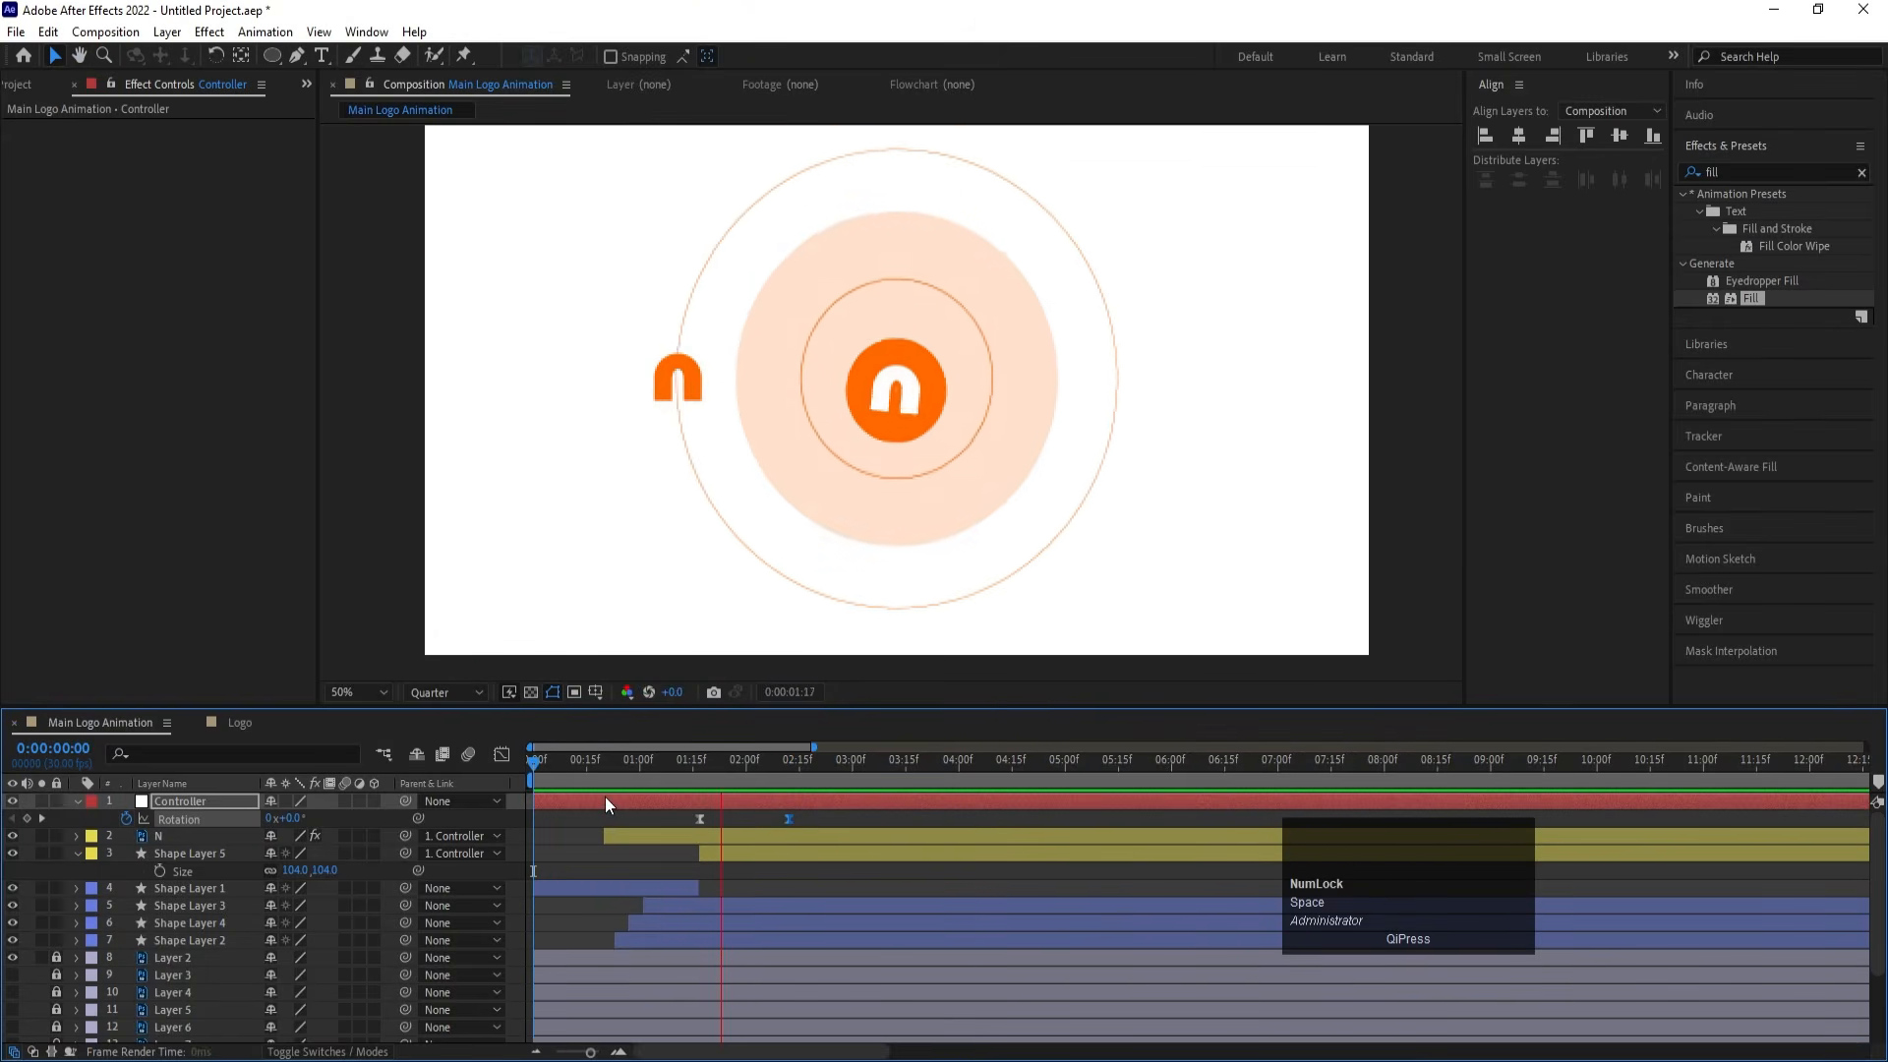
key(space)
drag(800, 777, 456, 753)
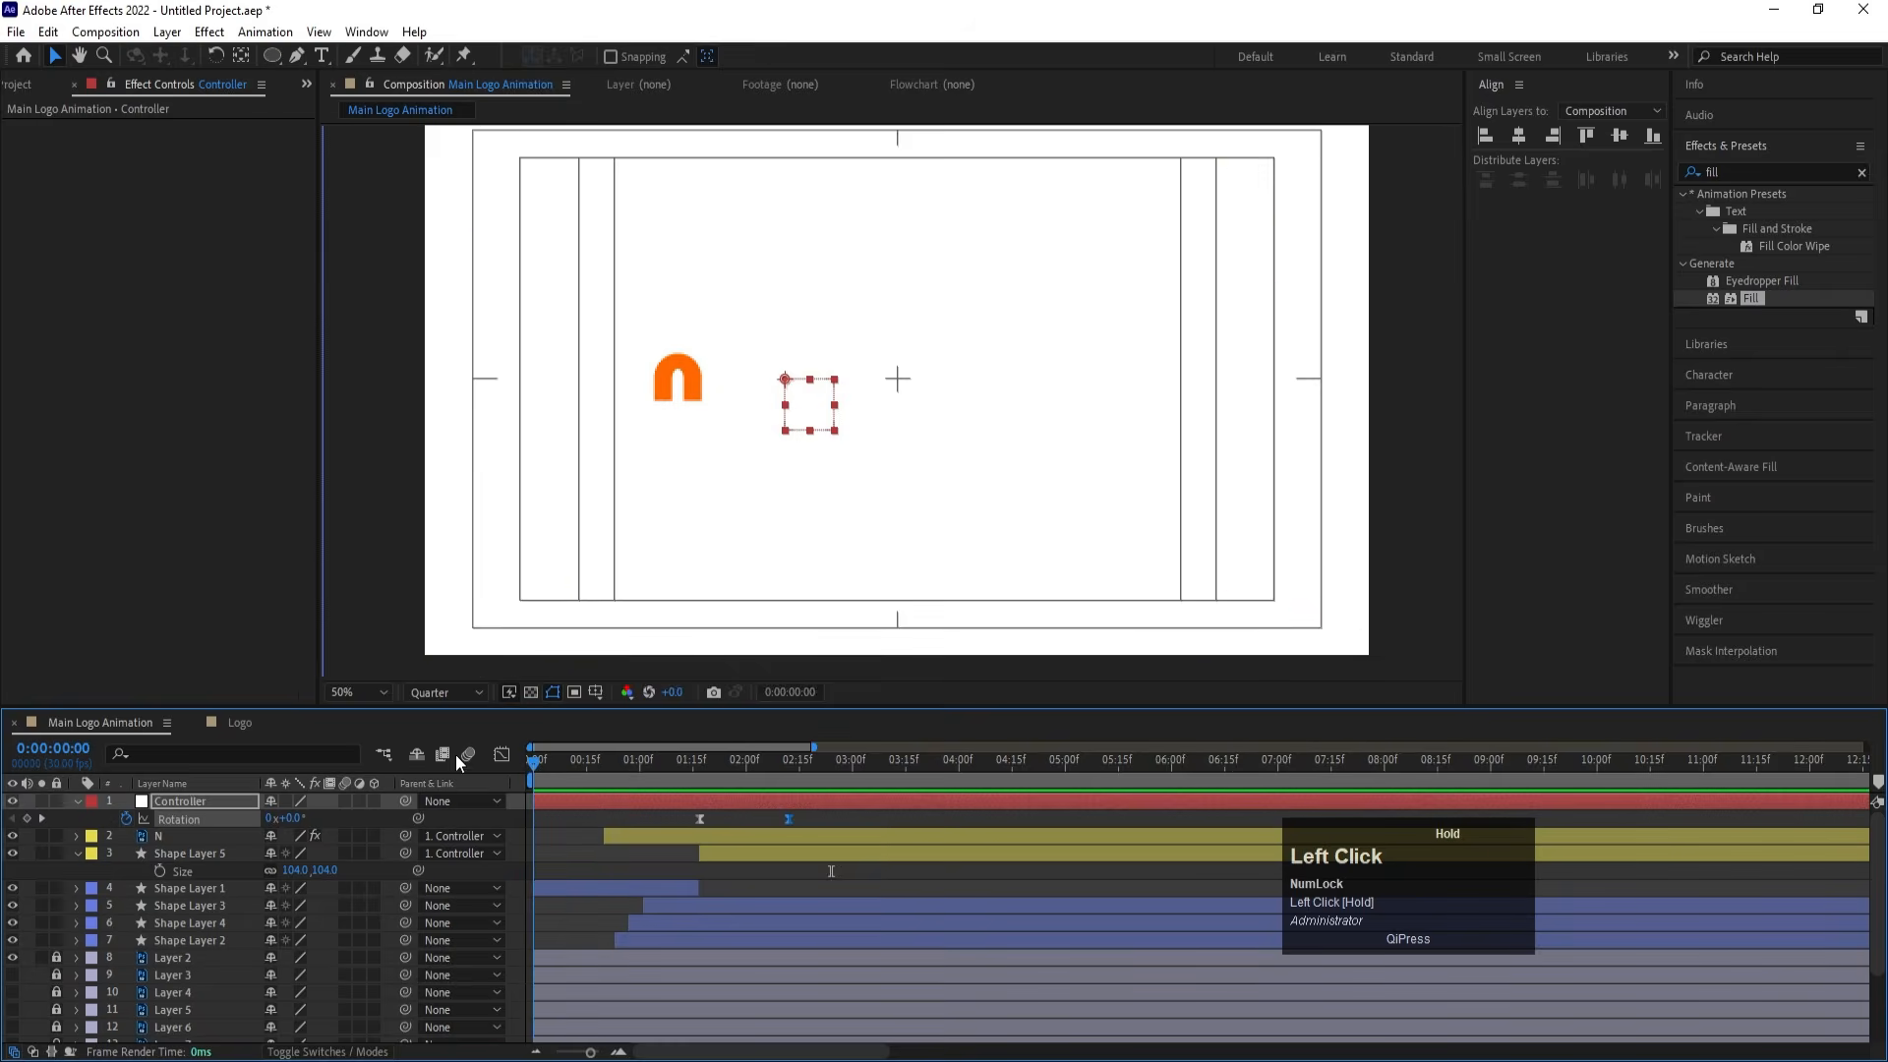
key(space)
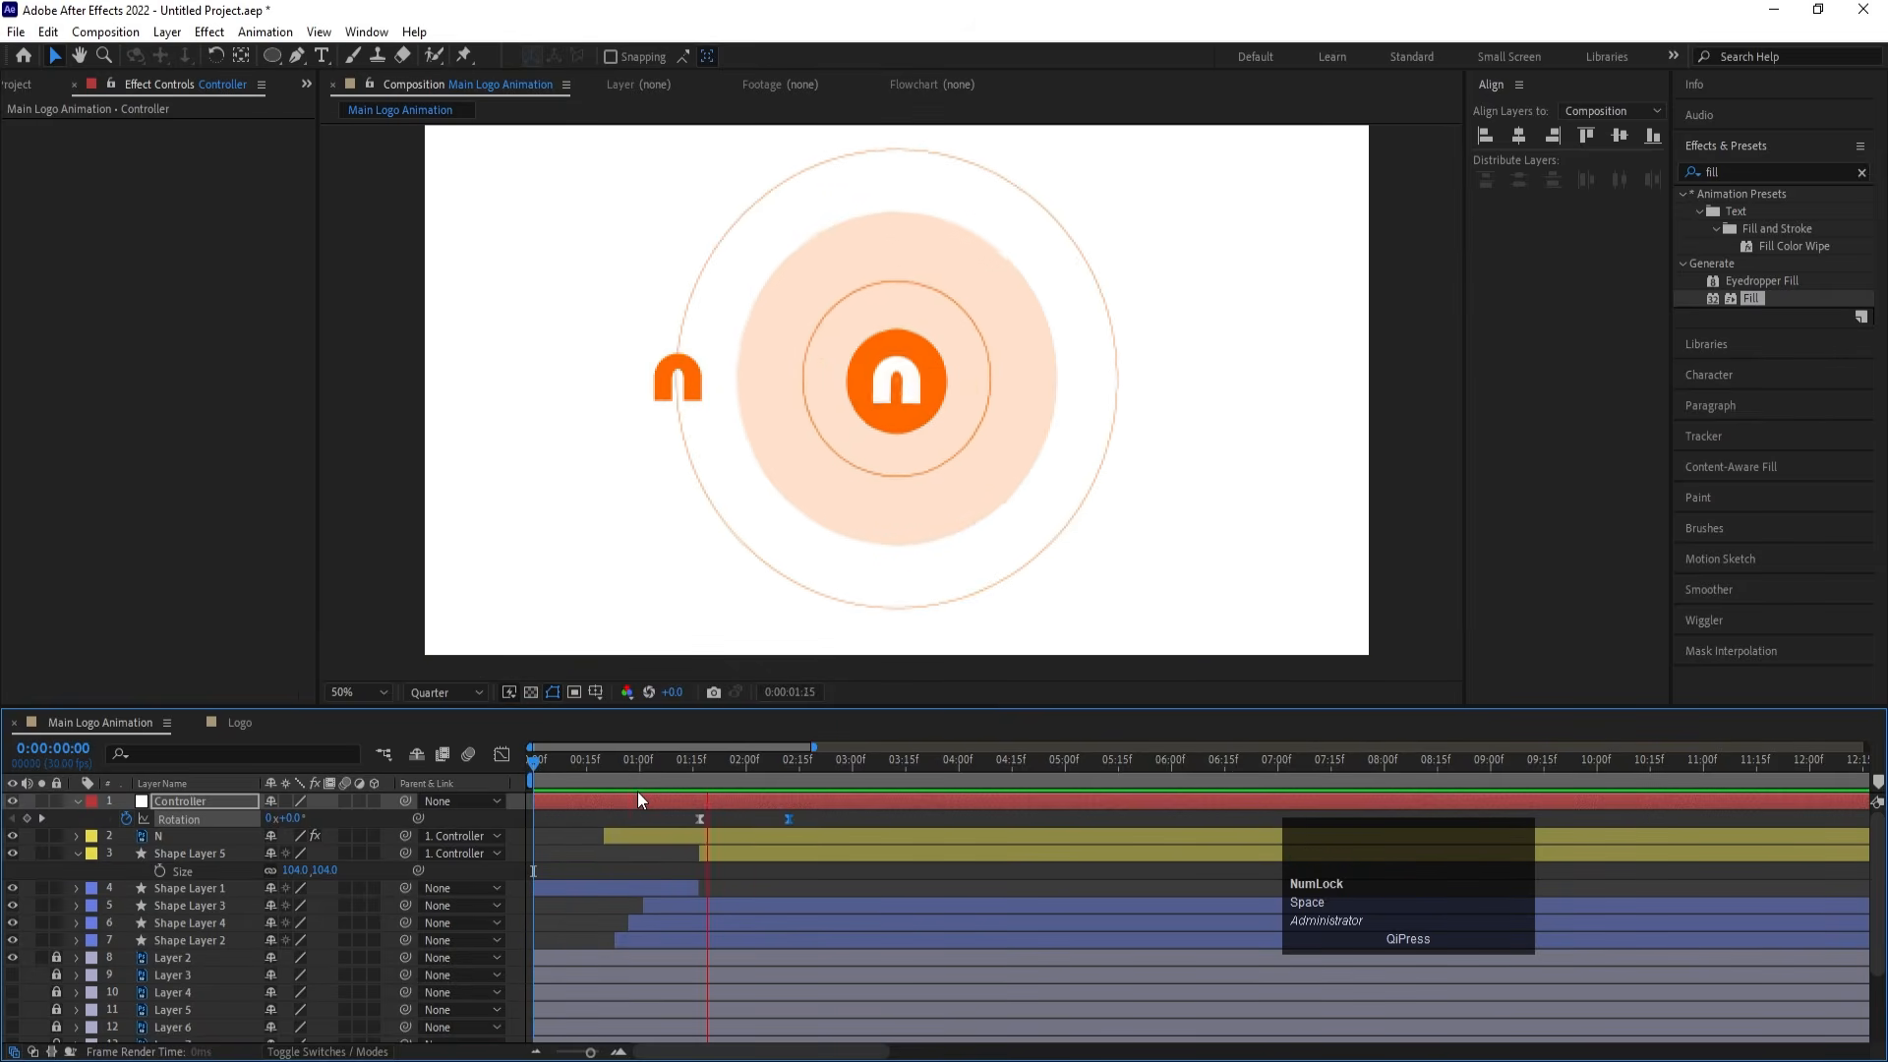
key(space)
Trim the out points of the N layer and Shape Layer 5 to 0:00:02:12
drag(783, 782, 789, 782)
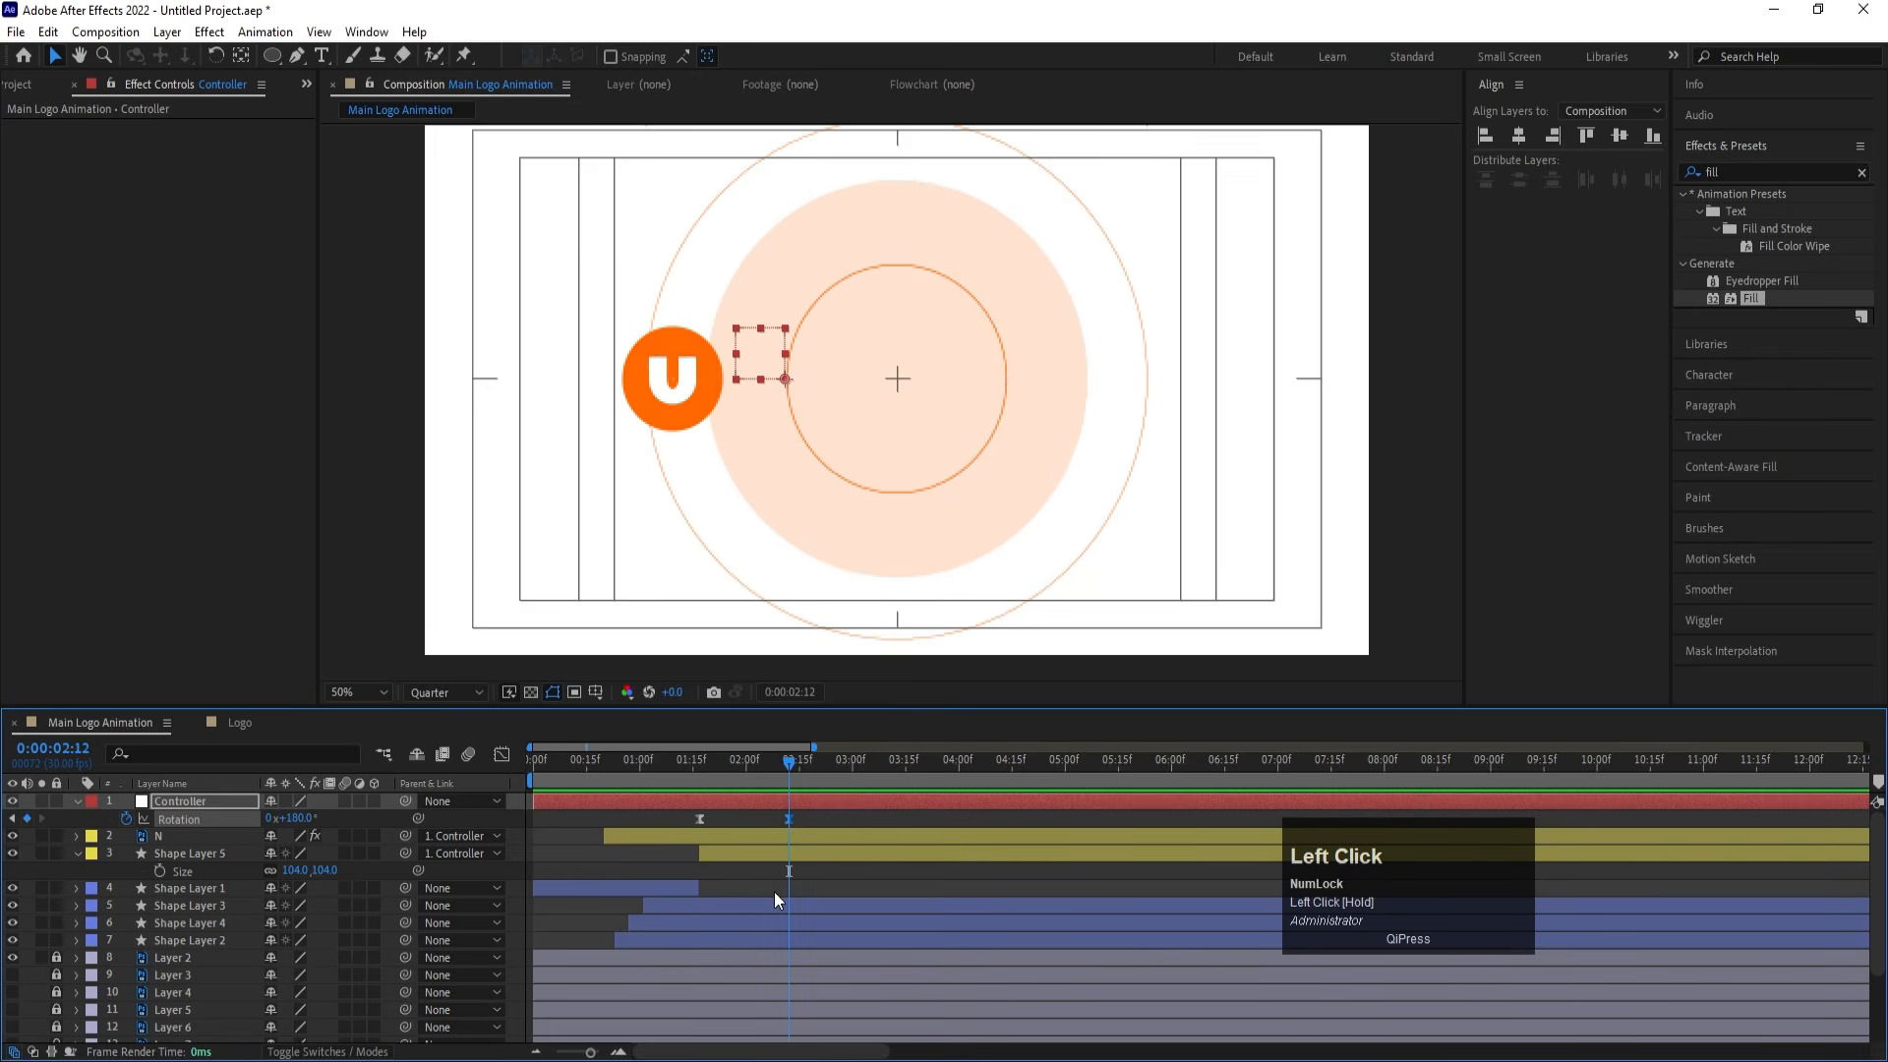
click(165, 835)
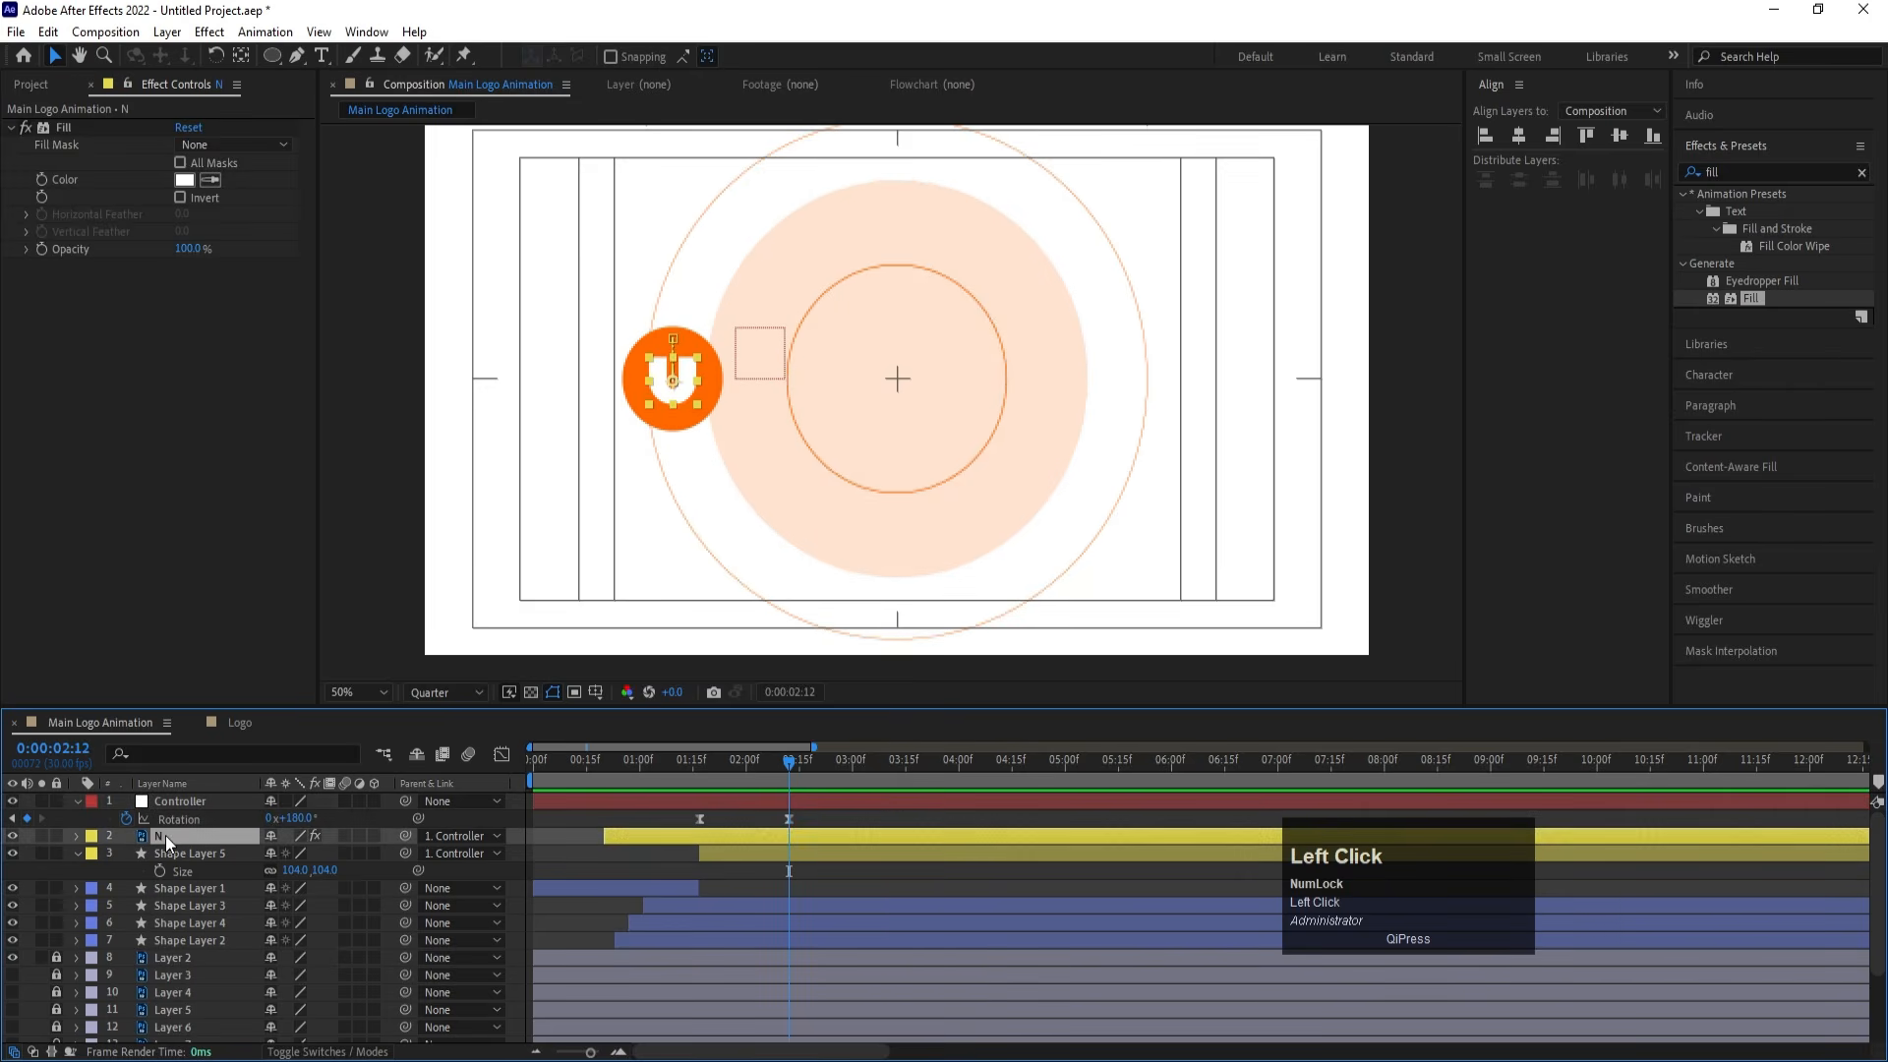
shift+click(179, 851)
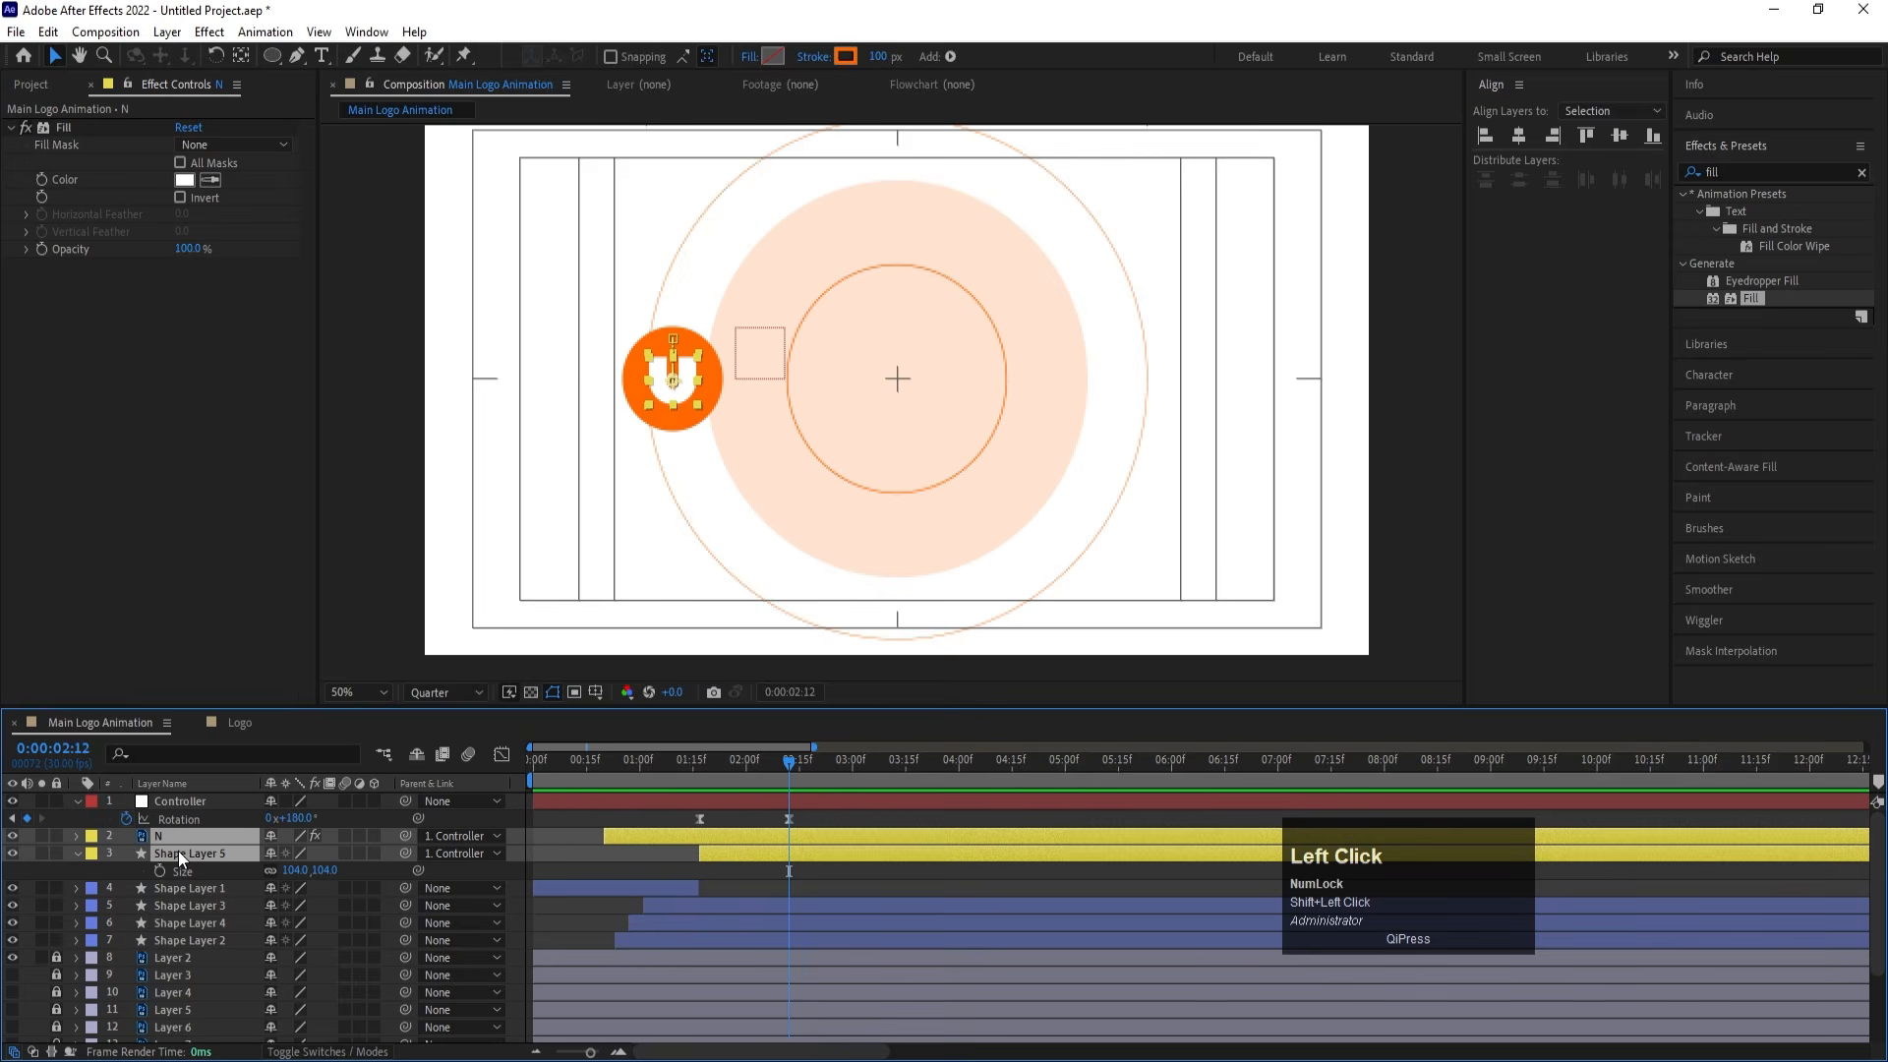
key(alt)
key(alt+bracketright)
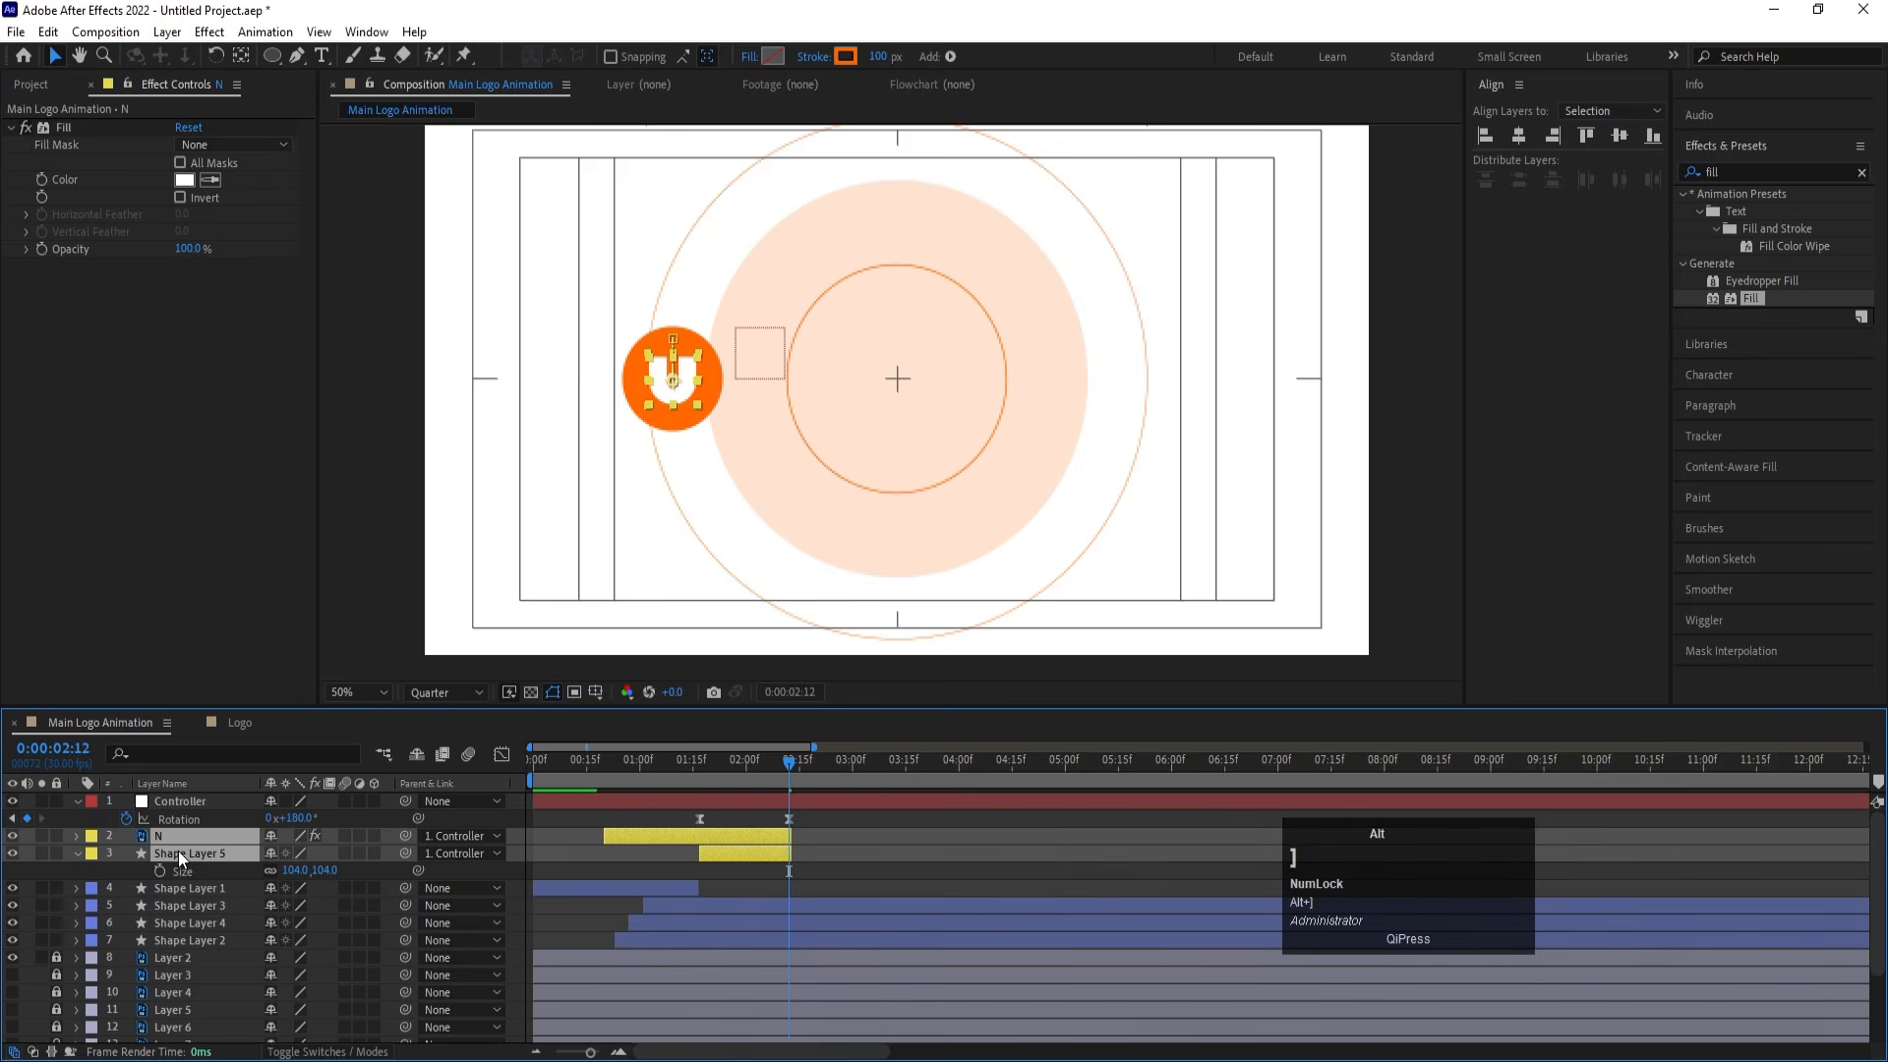
Add a Rotation keyframe to the N layer at 0:00:01:17
key(equal)
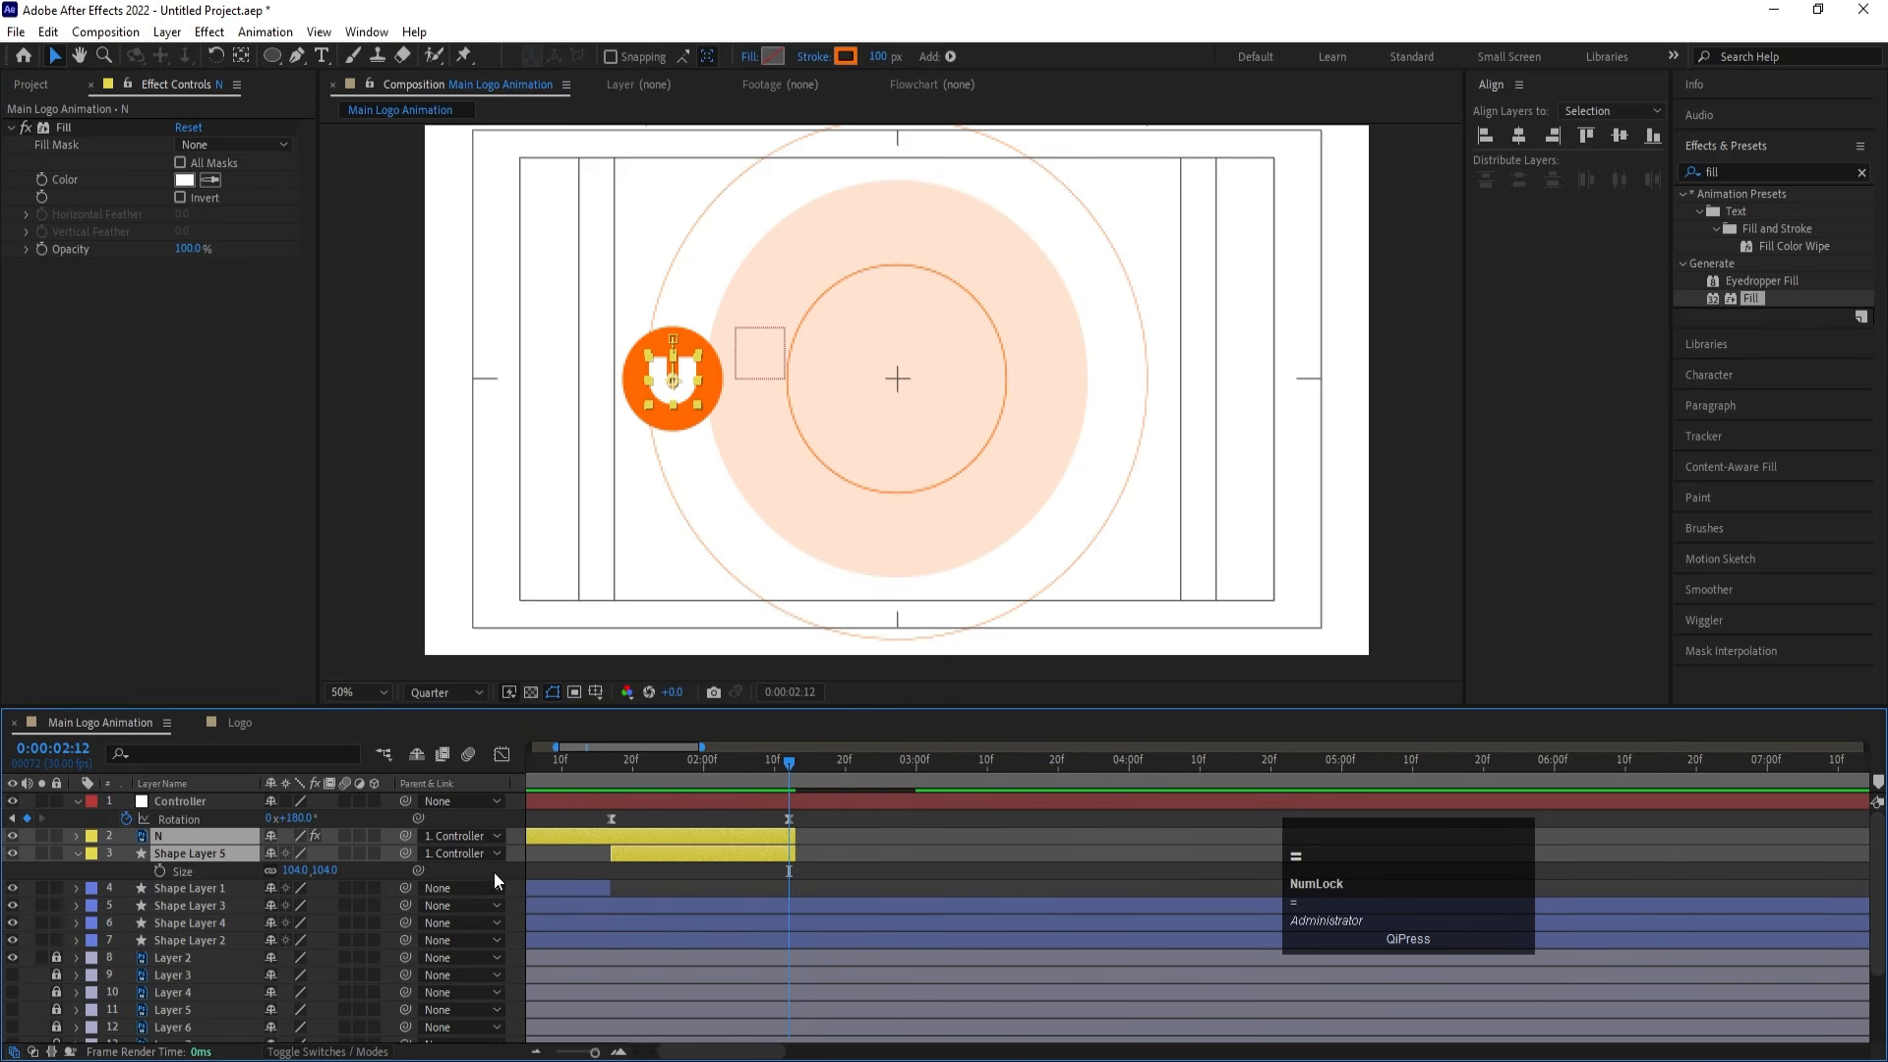
click(629, 812)
click(630, 836)
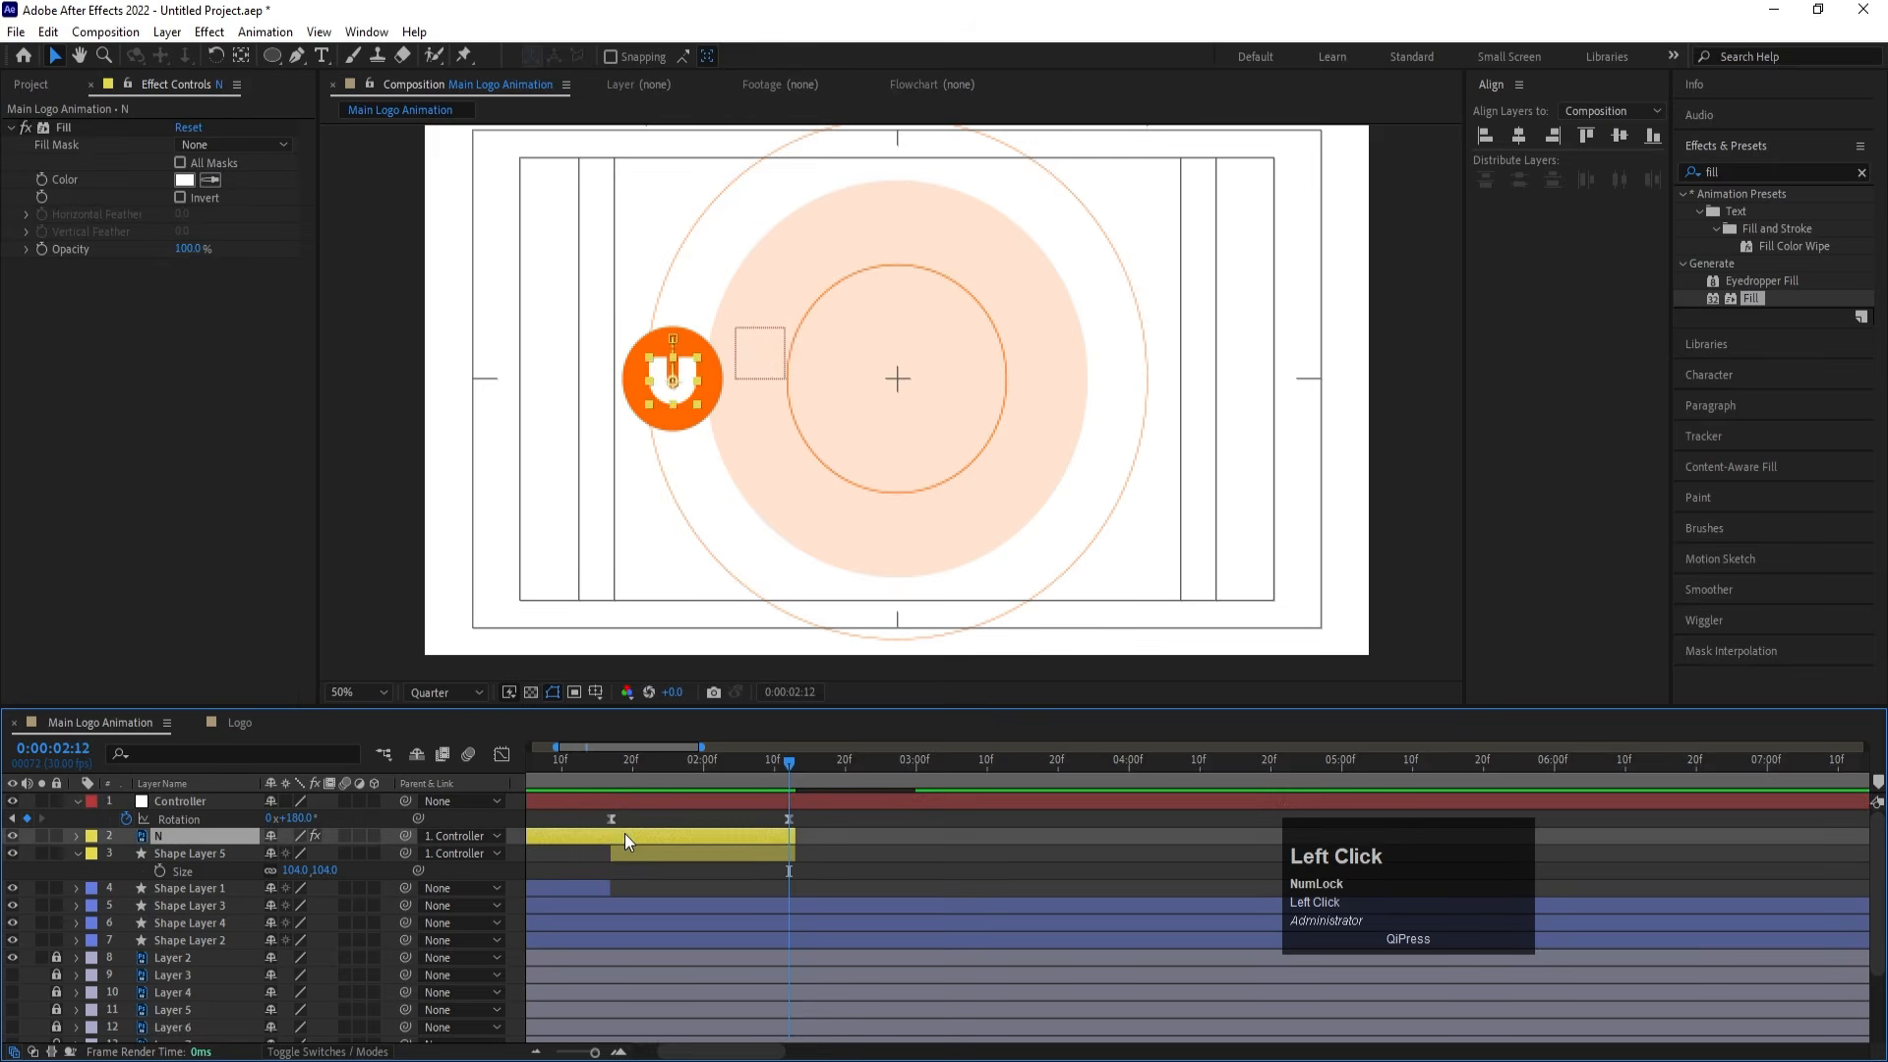
key(j)
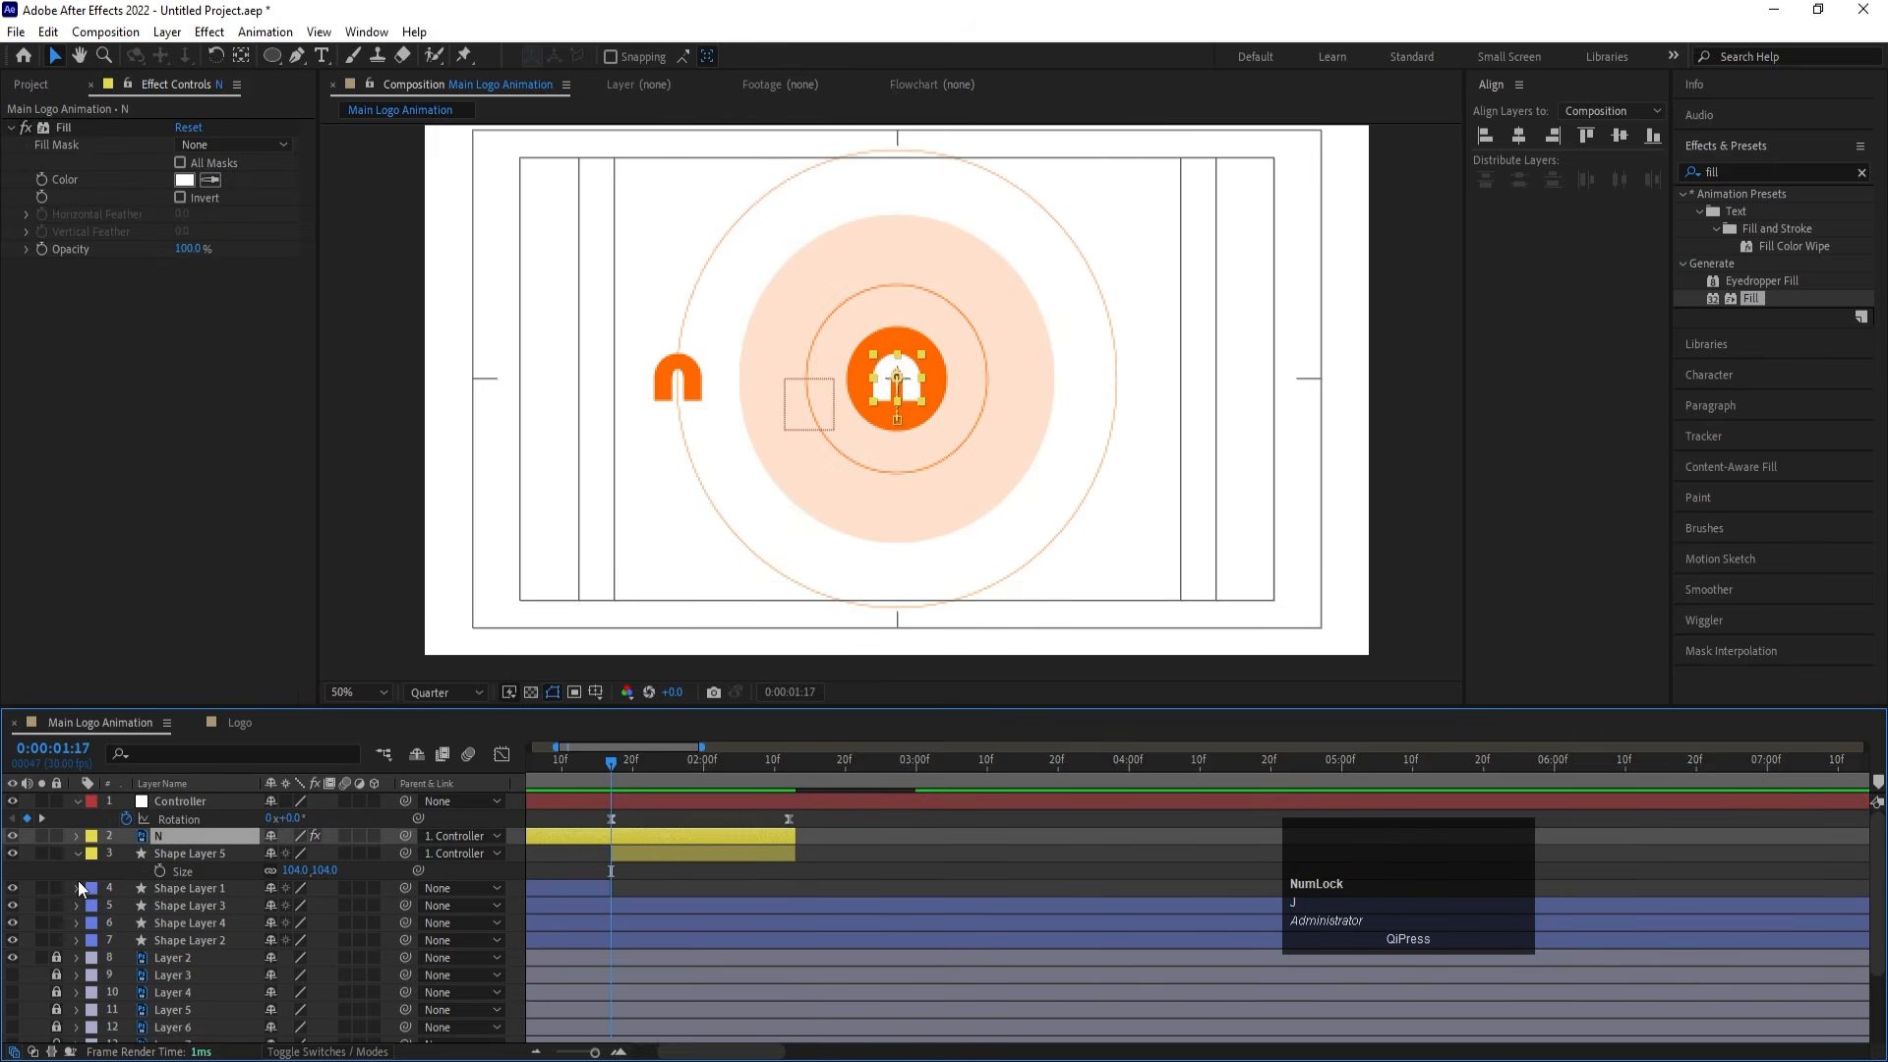
key(r)
click(127, 854)
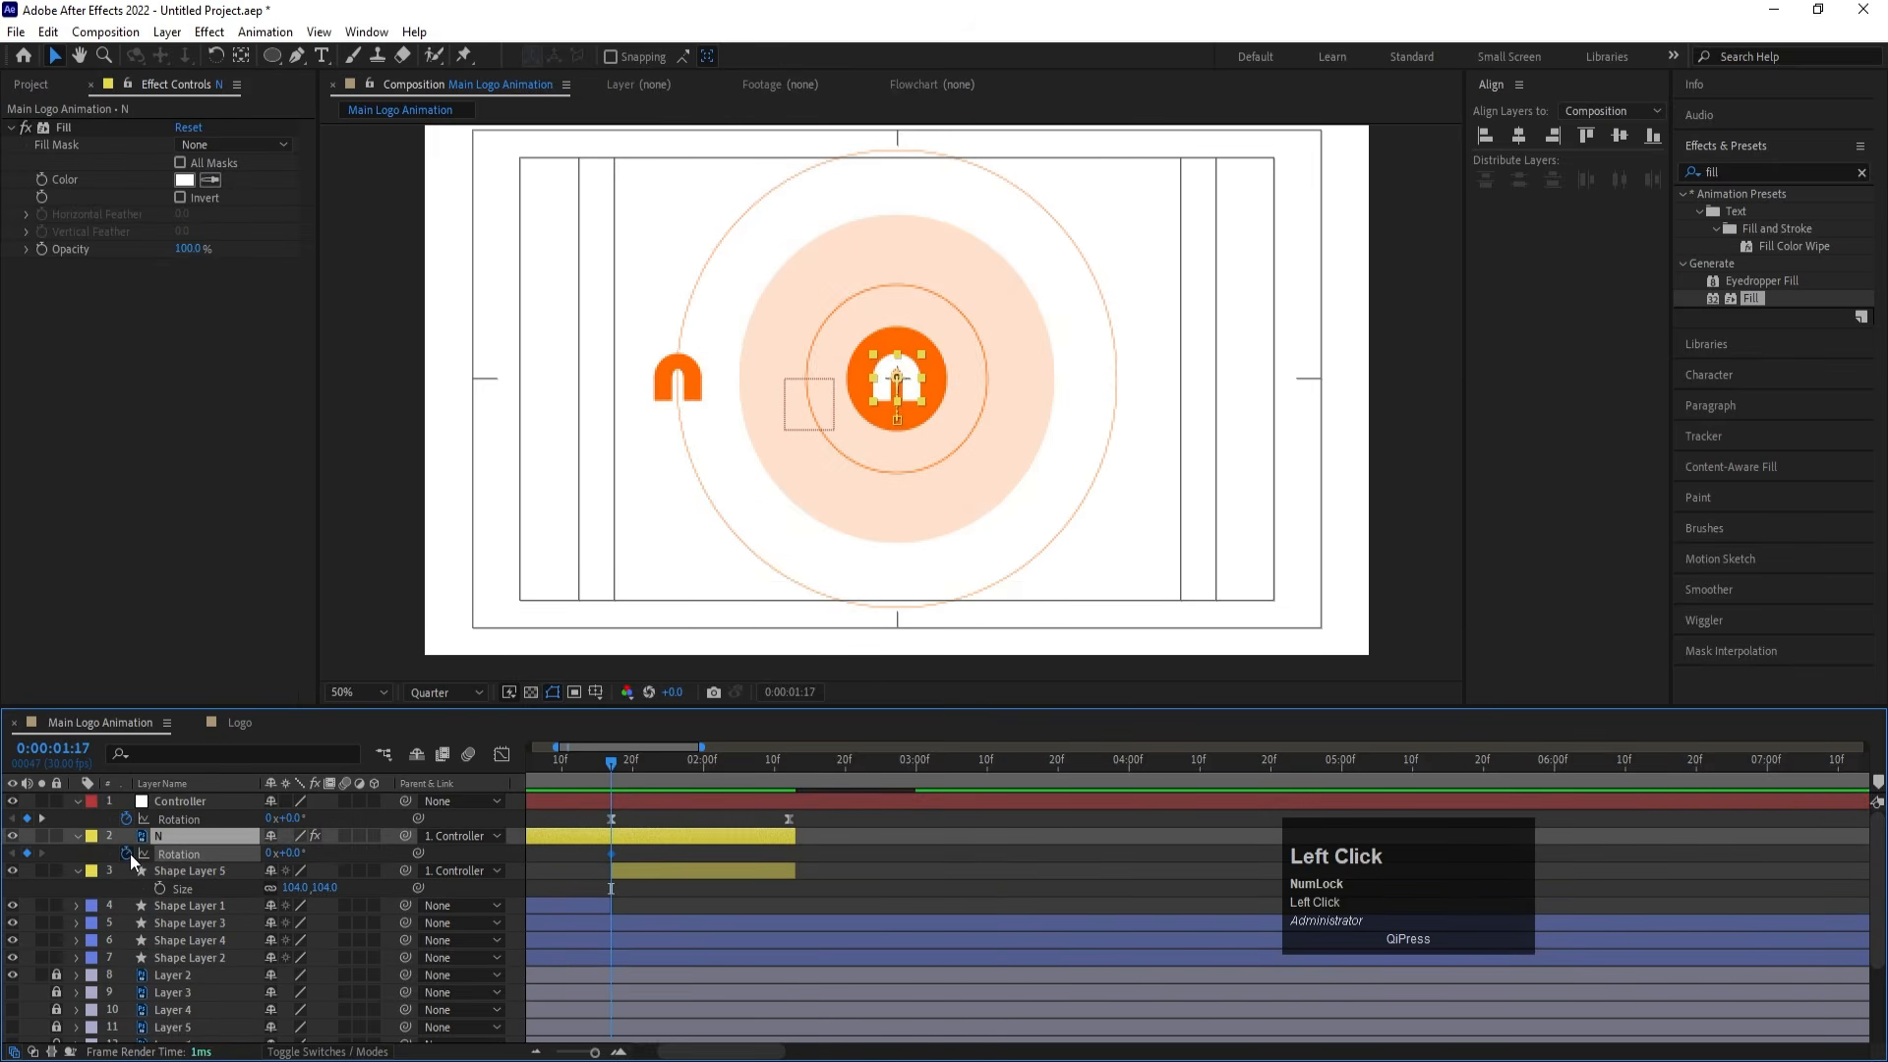
Set the N layer's Rotation to 2x+180° at 0:00:02:12 and preview the spin
key(k)
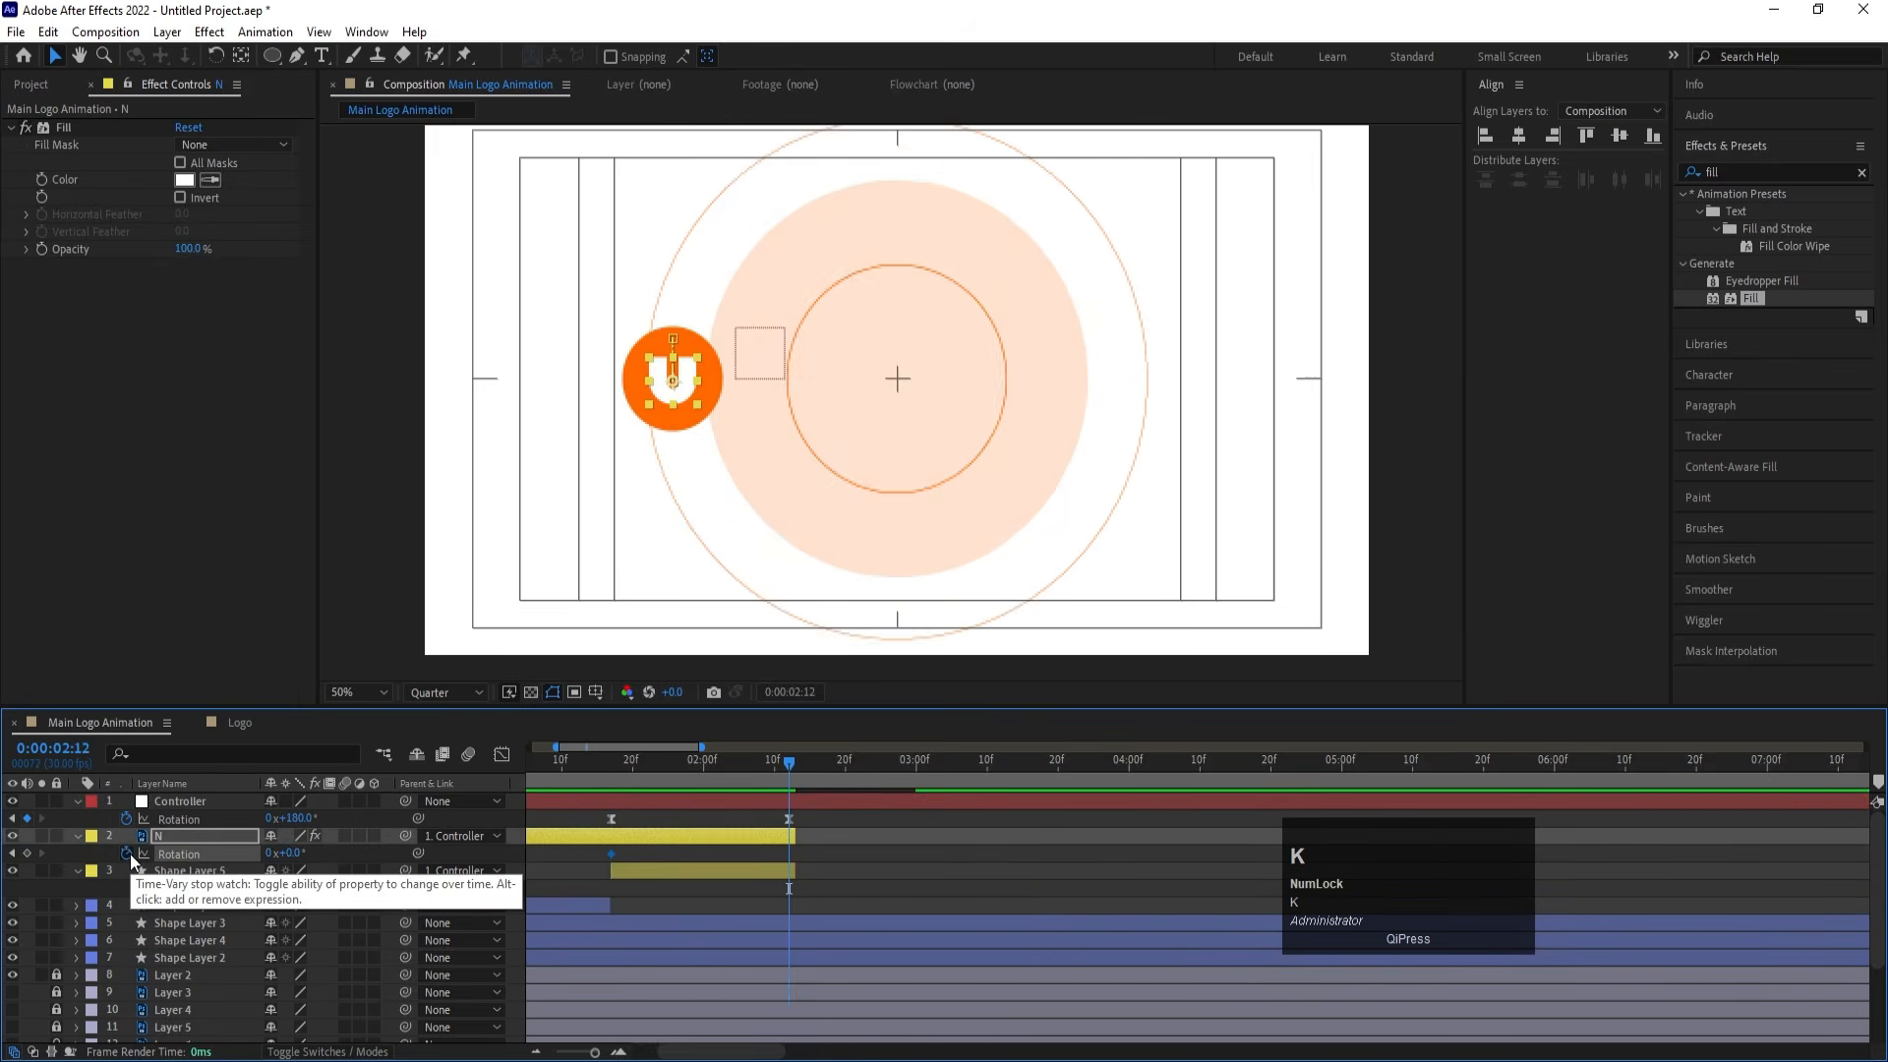
click(265, 852)
key(Return)
click(313, 855)
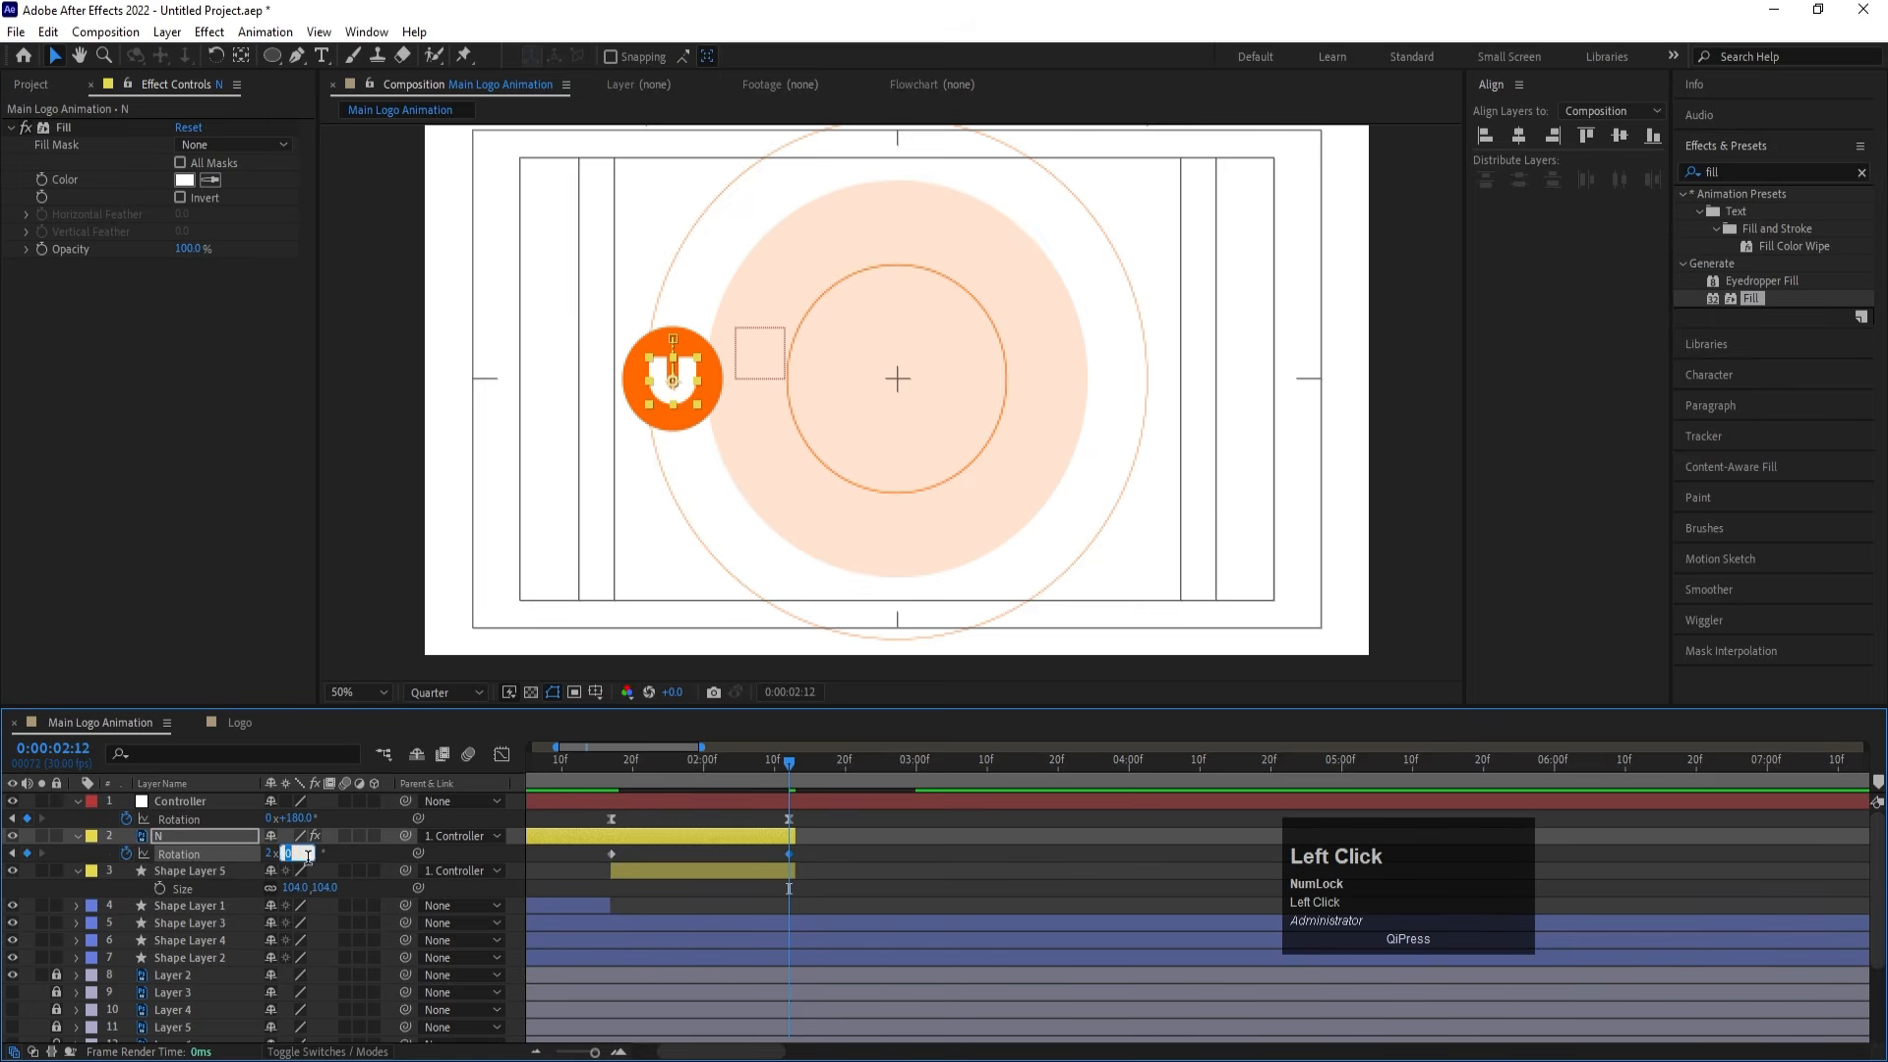
text(180)
key(Return)
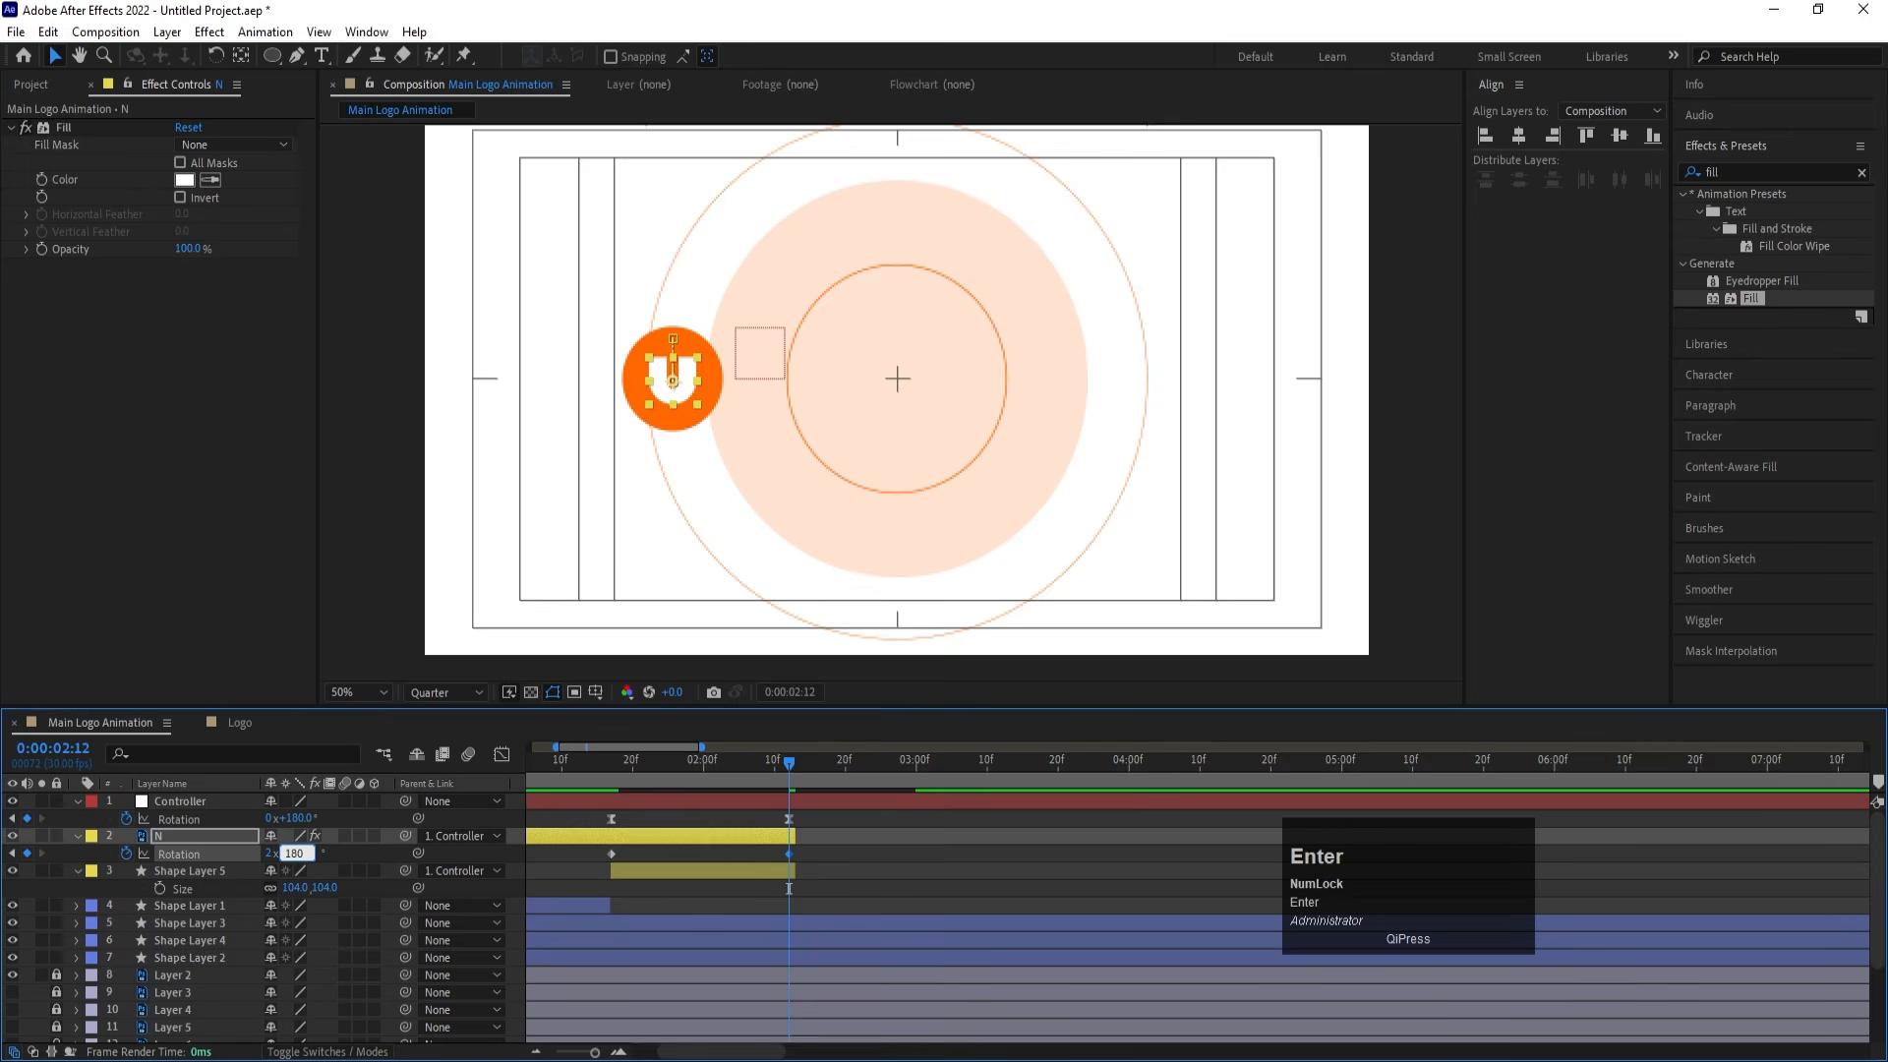
drag(653, 751, 519, 767)
key(space)
key(space)
key(space)
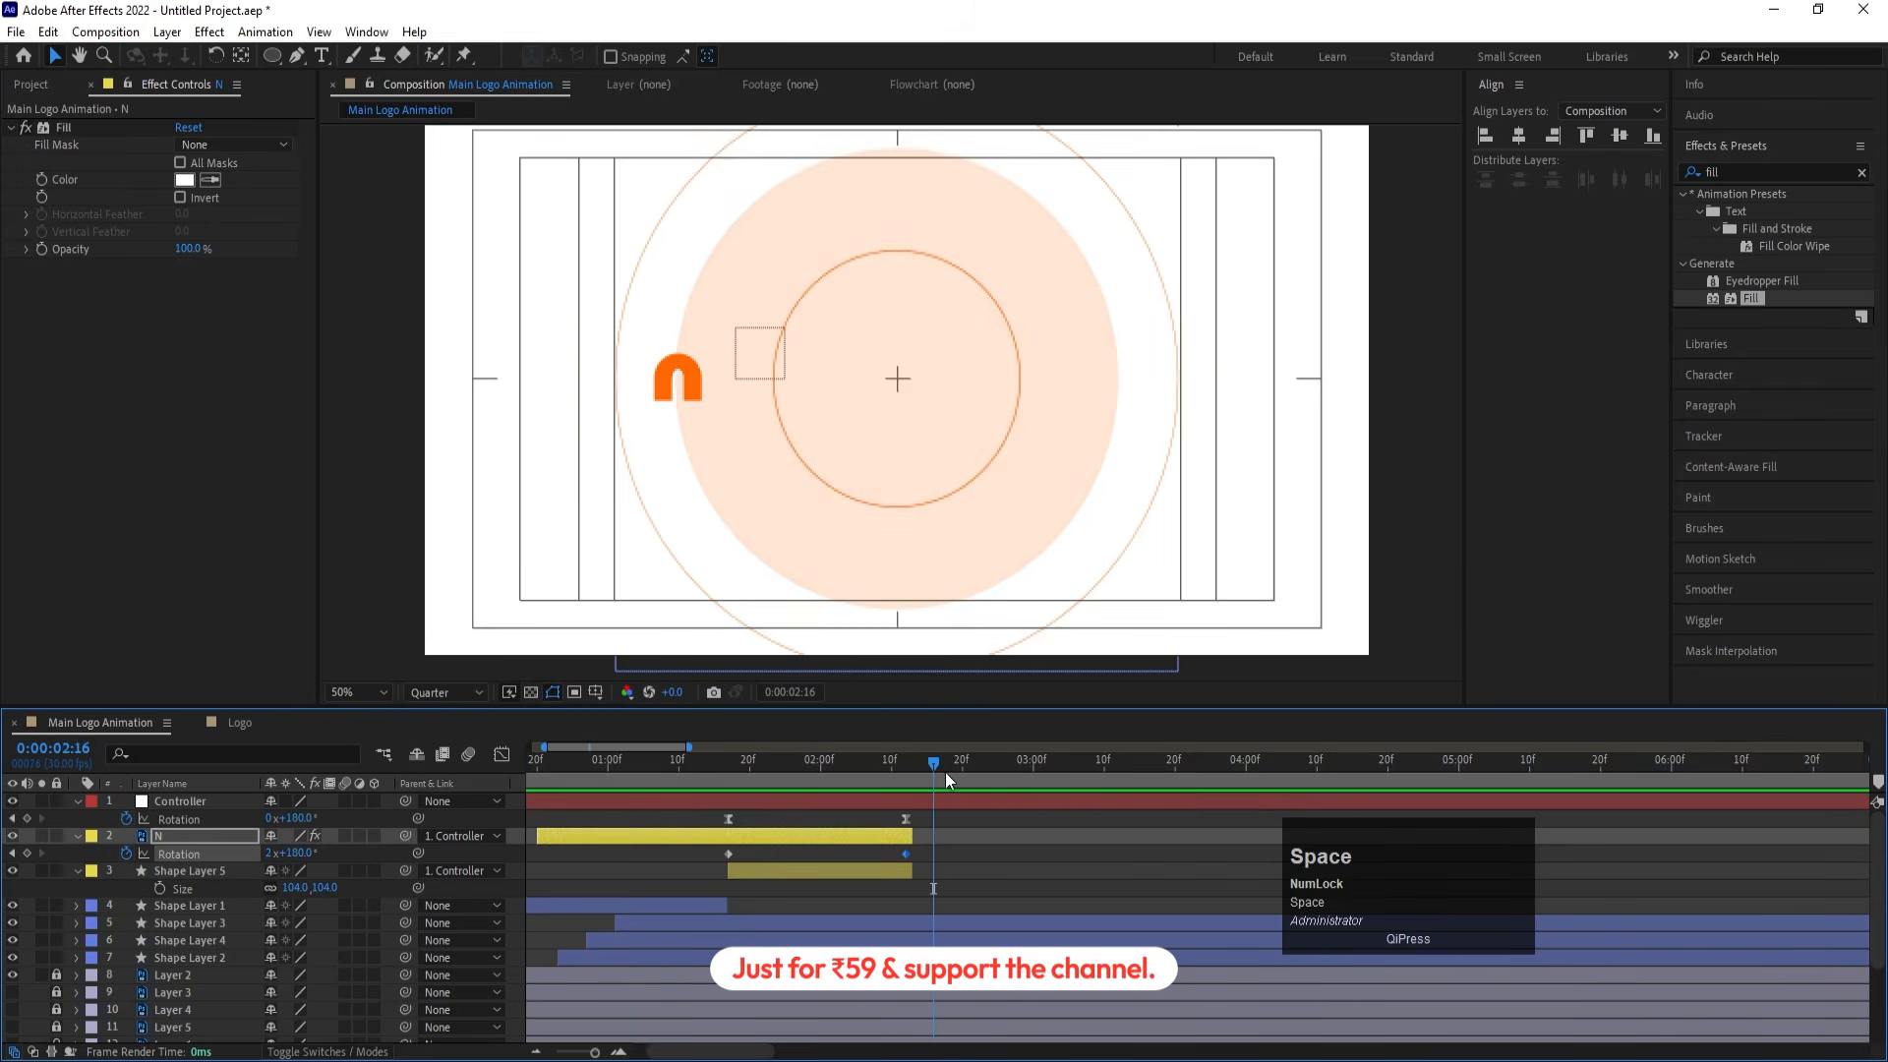
Unlock all the logo letter layers, Layer 2 down to Layer 1, and make them visible
drag(946, 771, 907, 767)
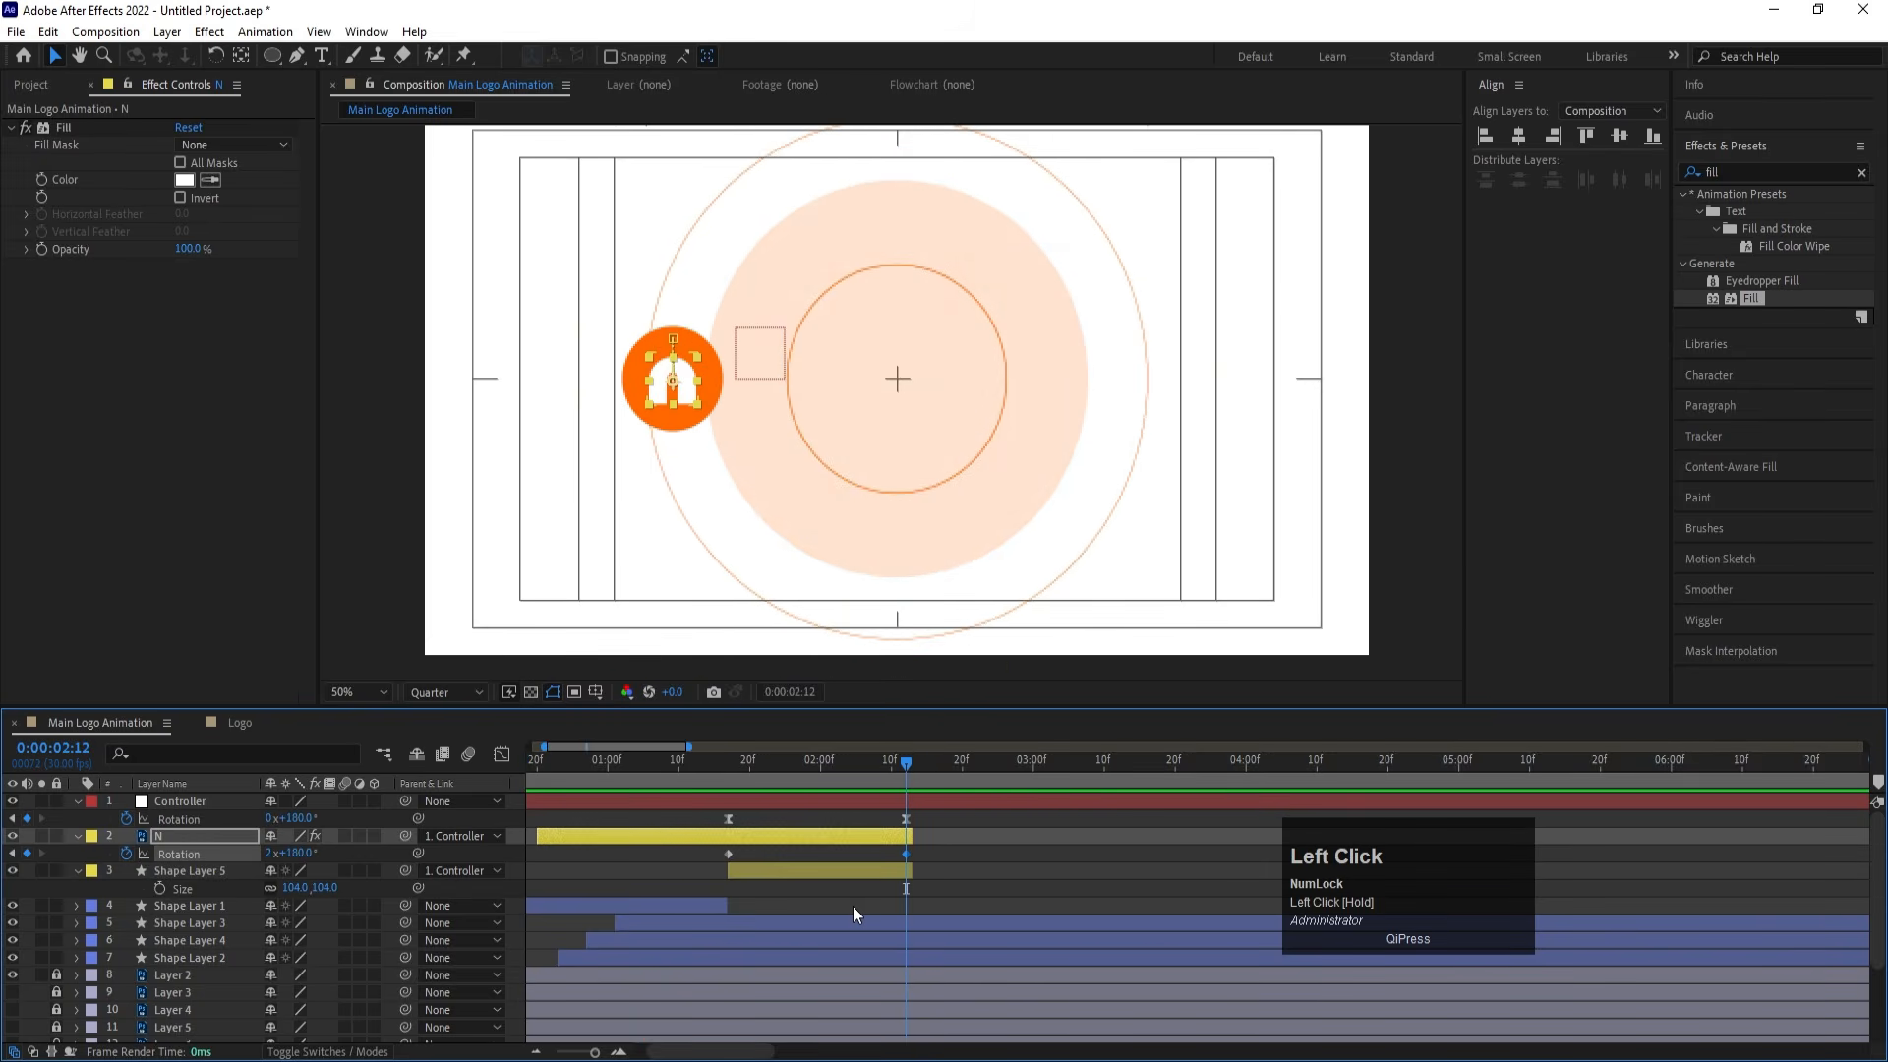
scroll(852, 906, down, 3)
drag(57, 858, 167, 924)
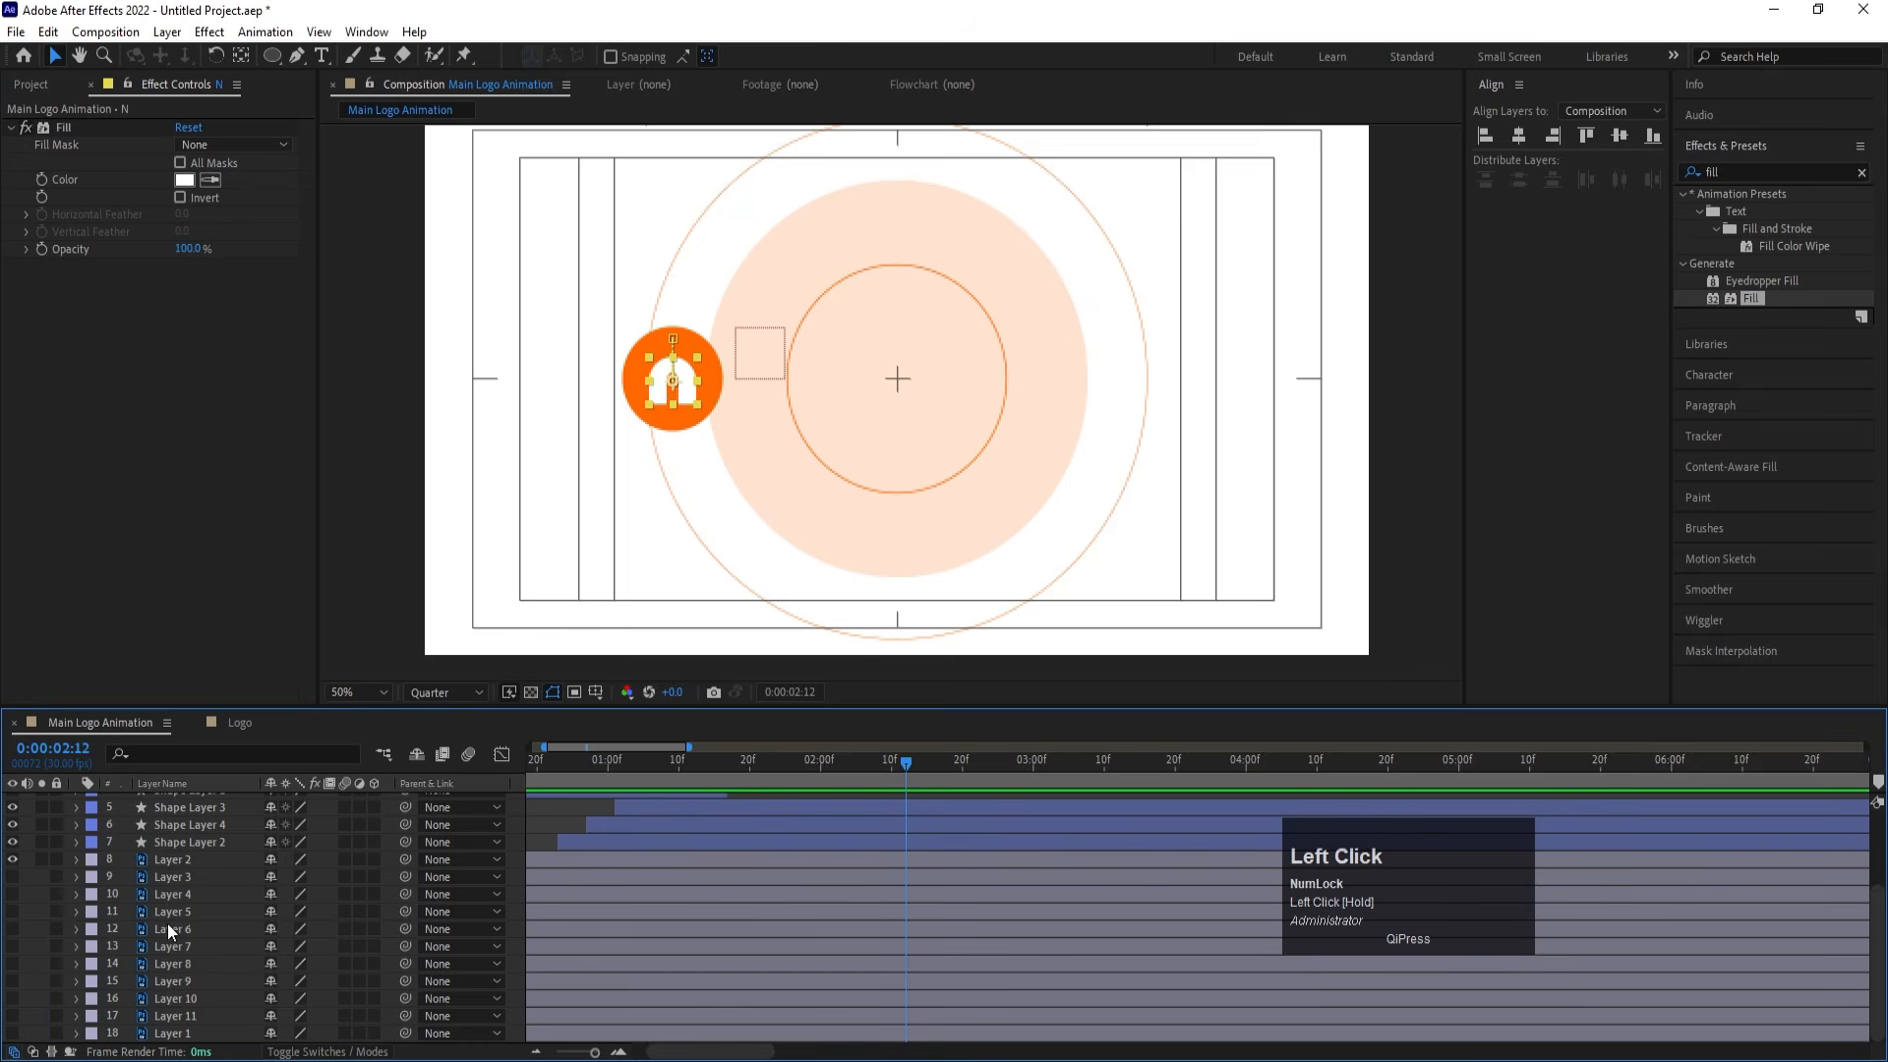
click(165, 861)
shift+click(167, 1032)
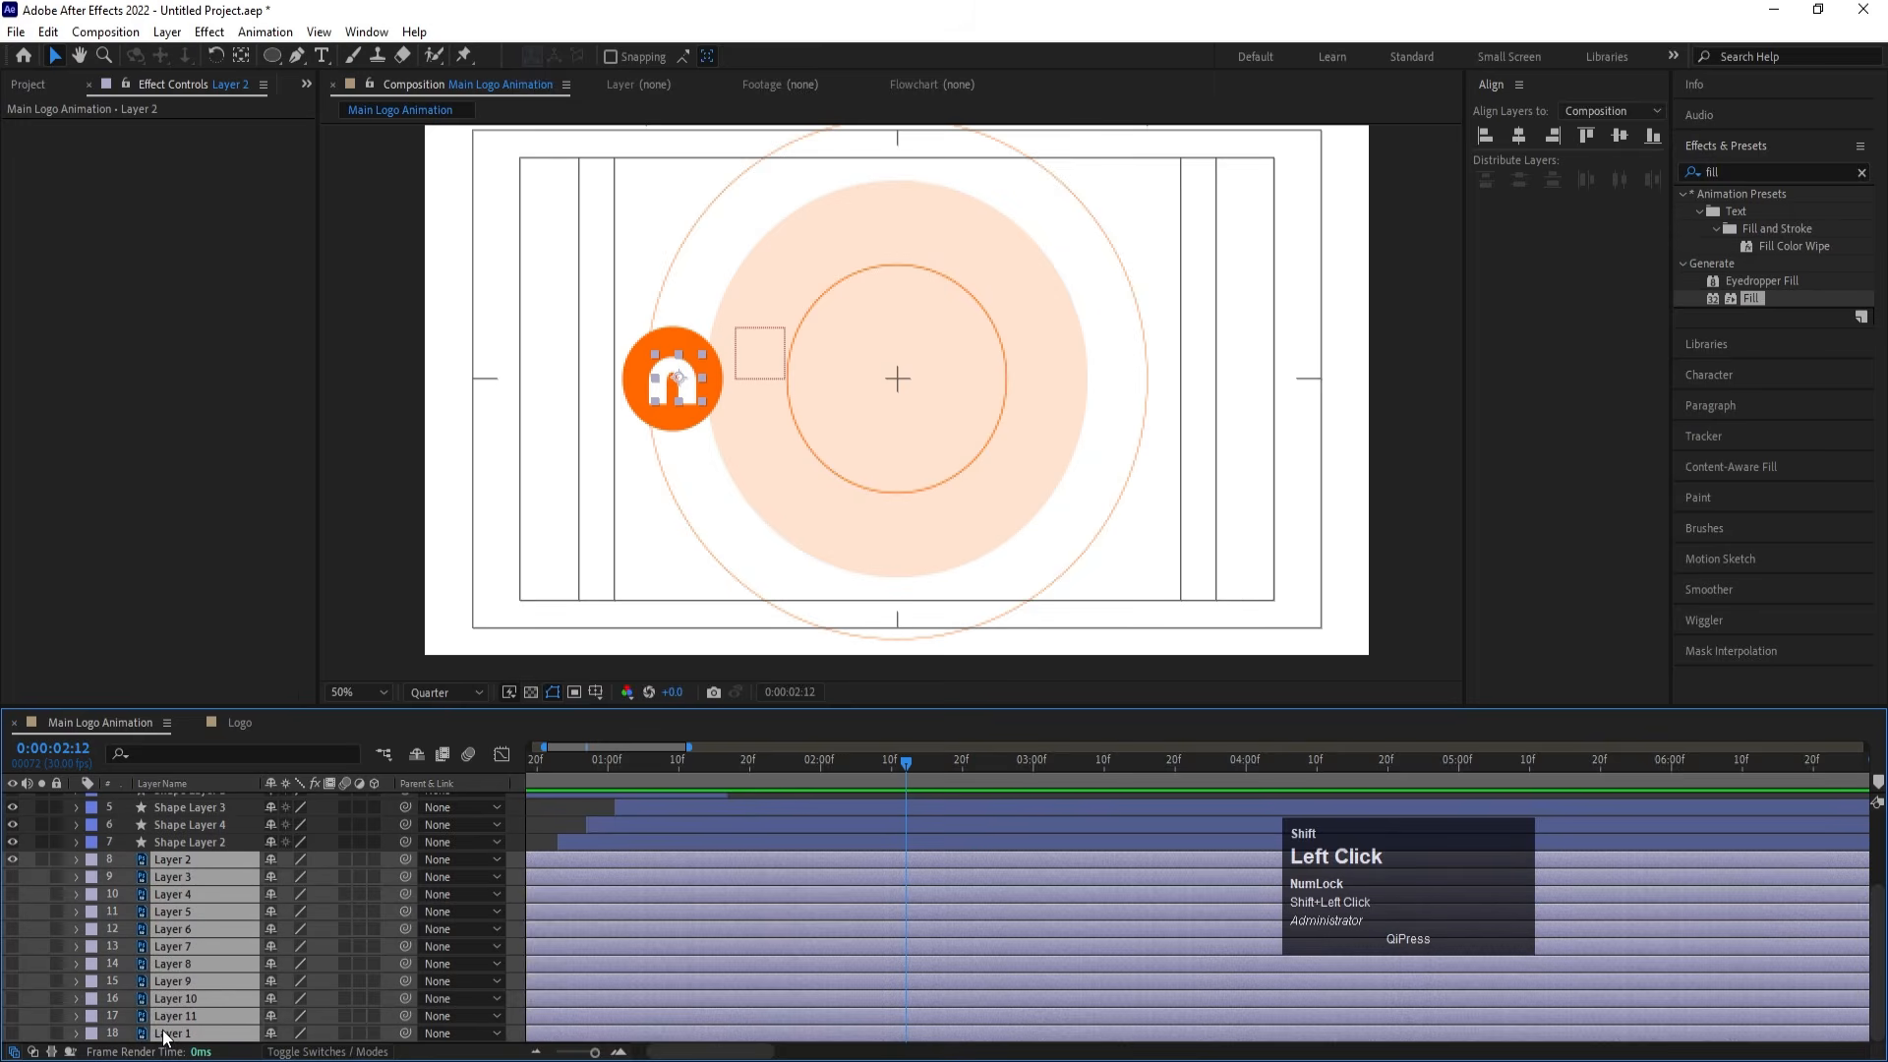
click(12, 876)
Move the letter layers above the Controller in the layer stack and start them at 0:00:02:12
drag(197, 860, 198, 796)
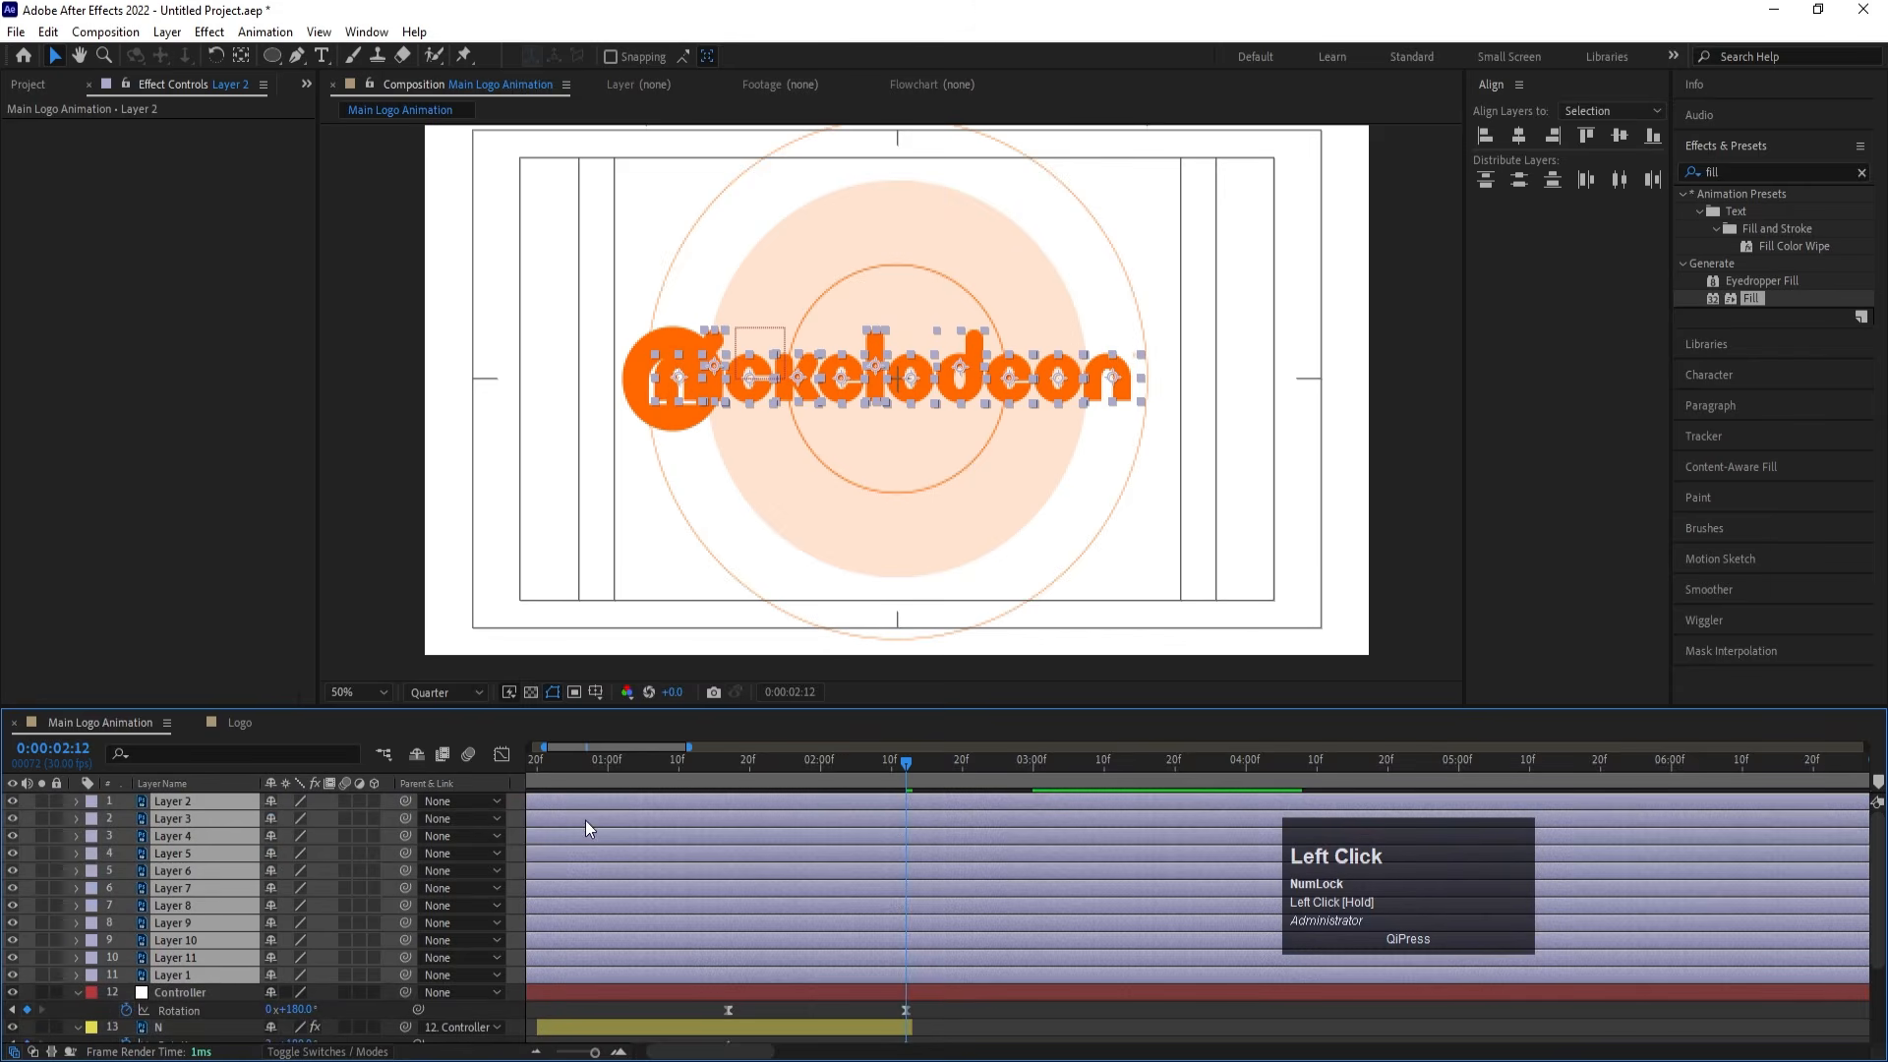
key(bracketleft)
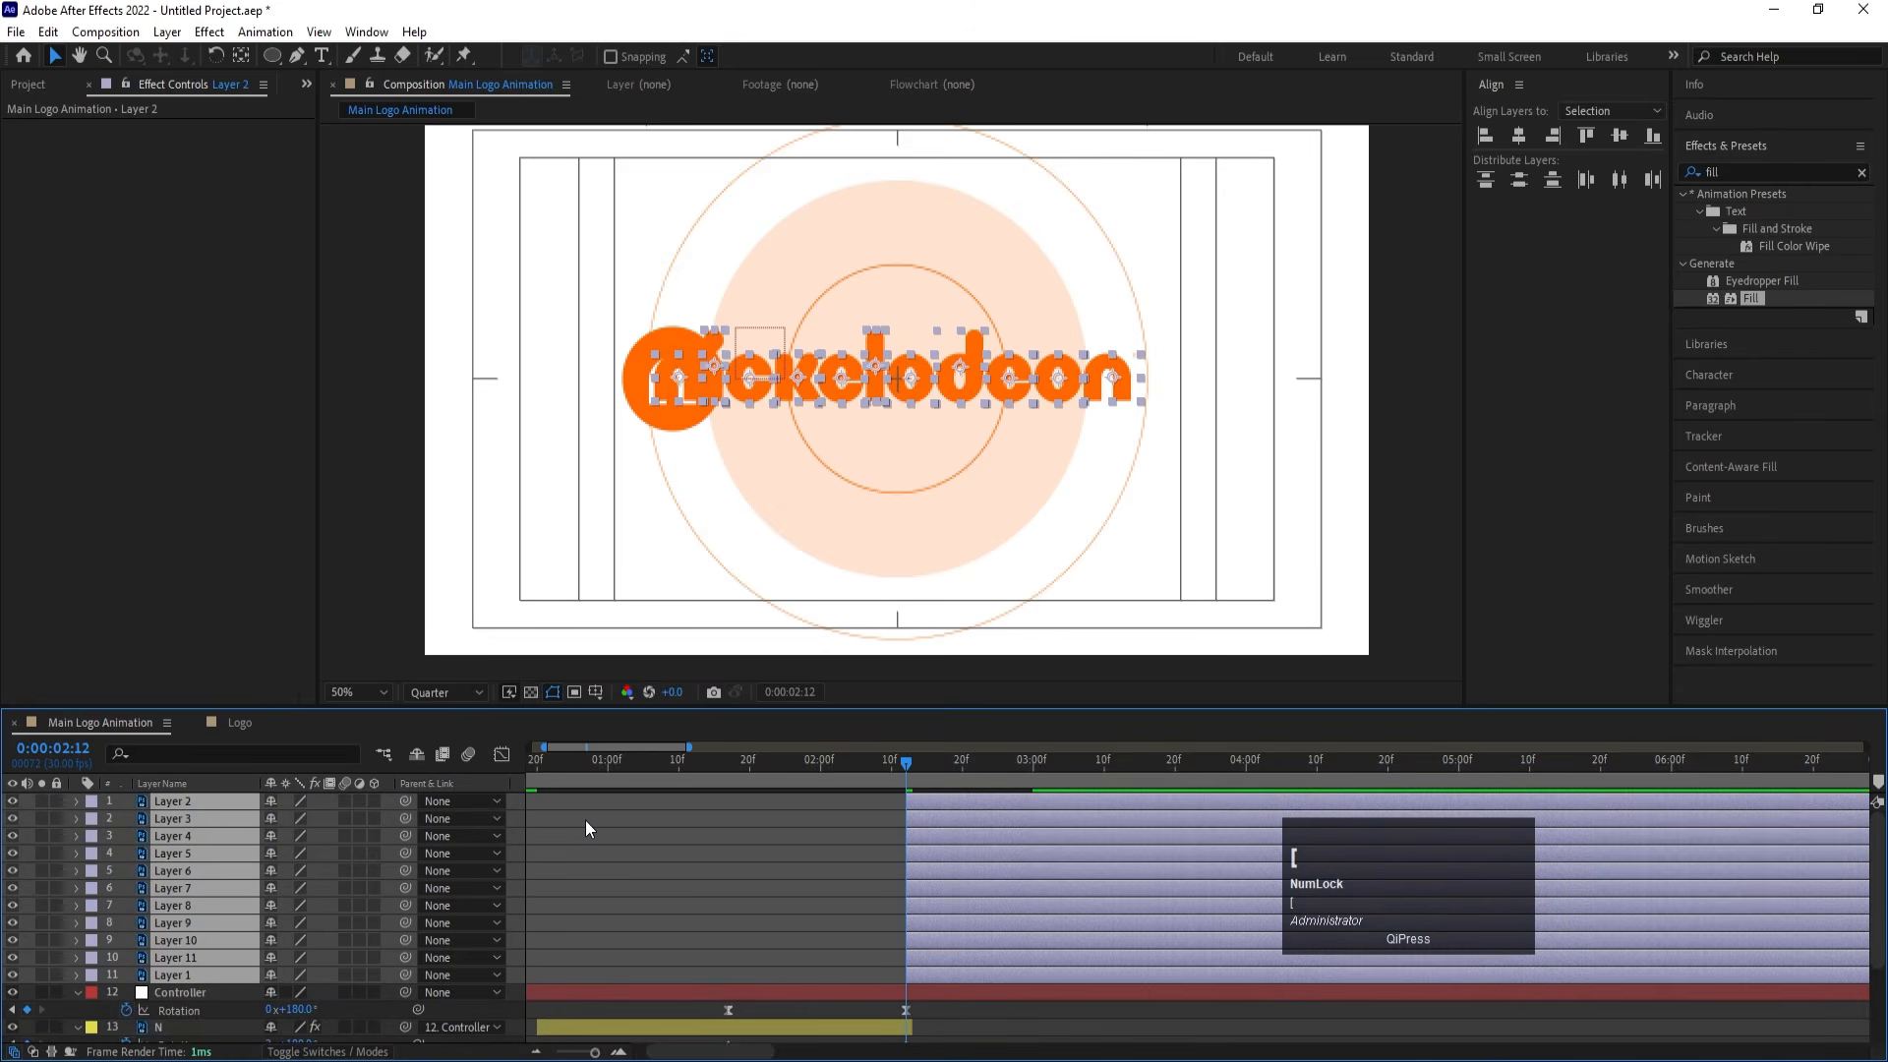
scroll(815, 905, down, 2)
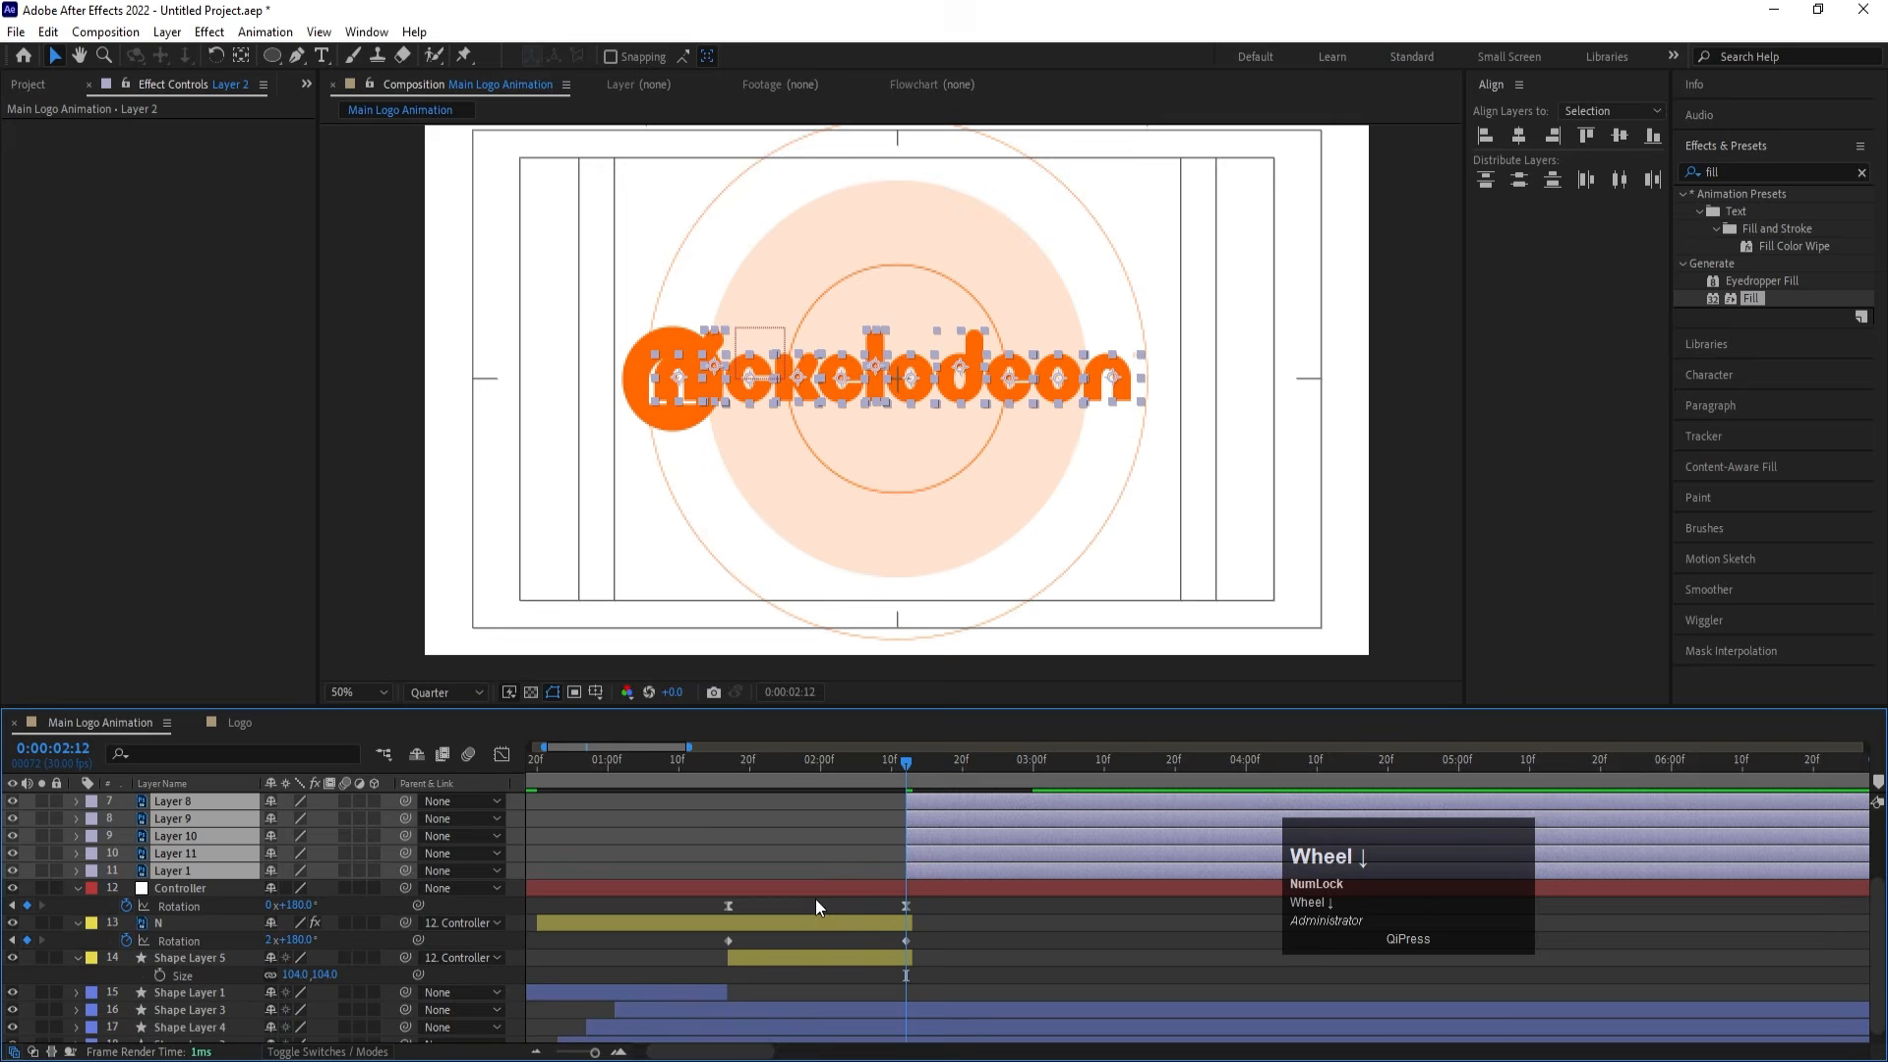
Add a Position keyframe at 0:00:02:12 to all eleven letter layers
click(830, 837)
click(915, 871)
scroll(915, 856, up, 2)
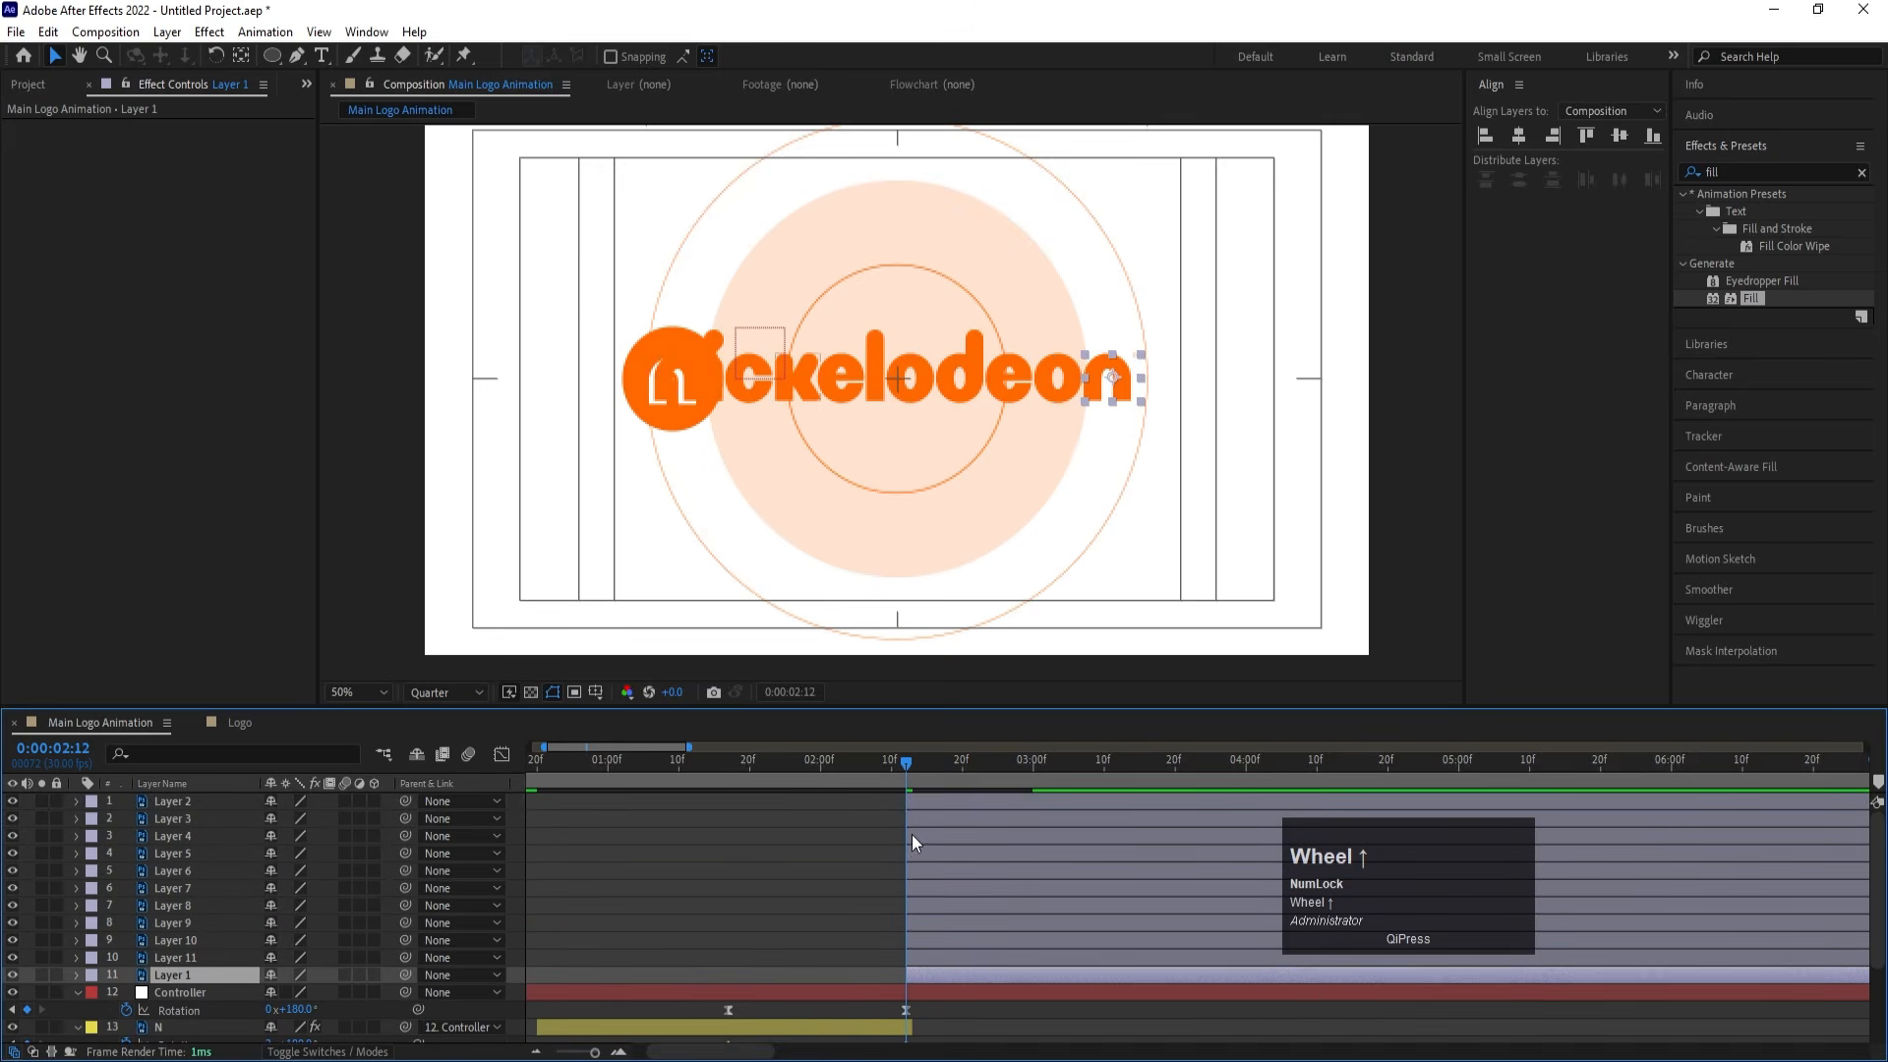
shift+click(919, 802)
key(p)
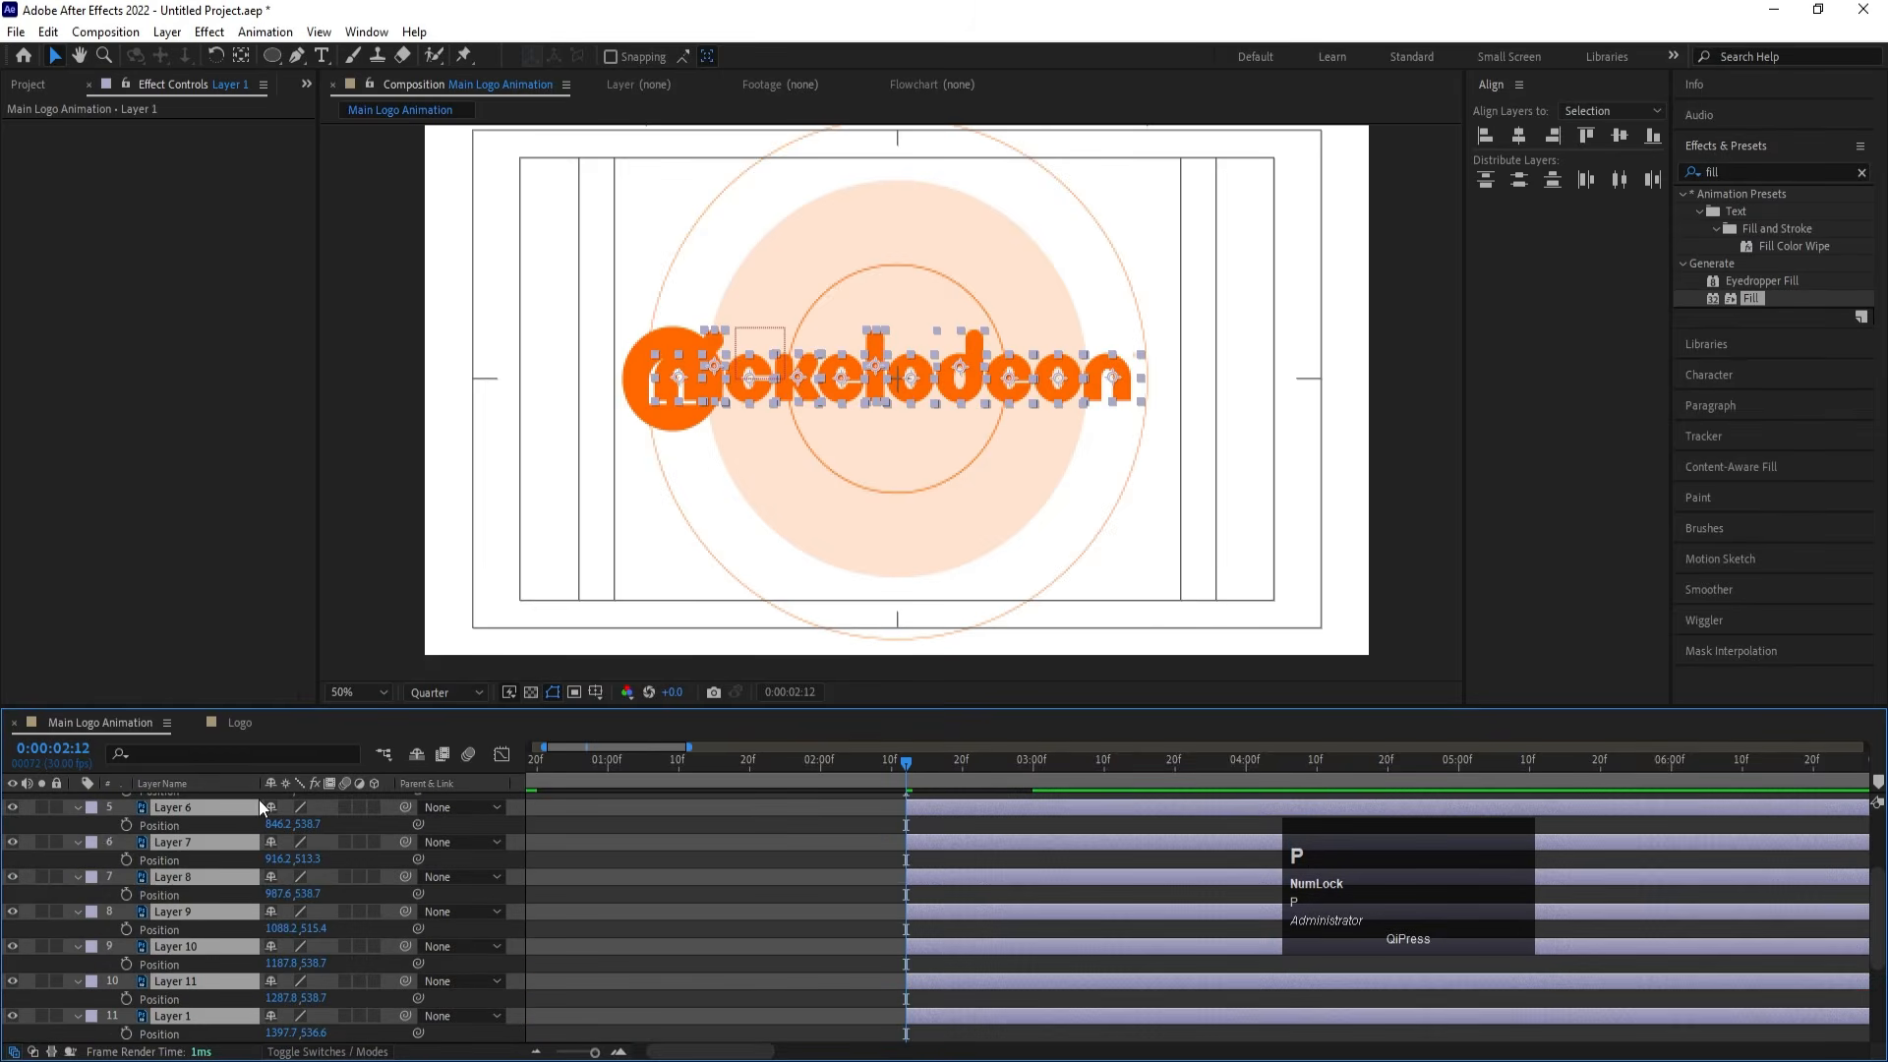
click(133, 822)
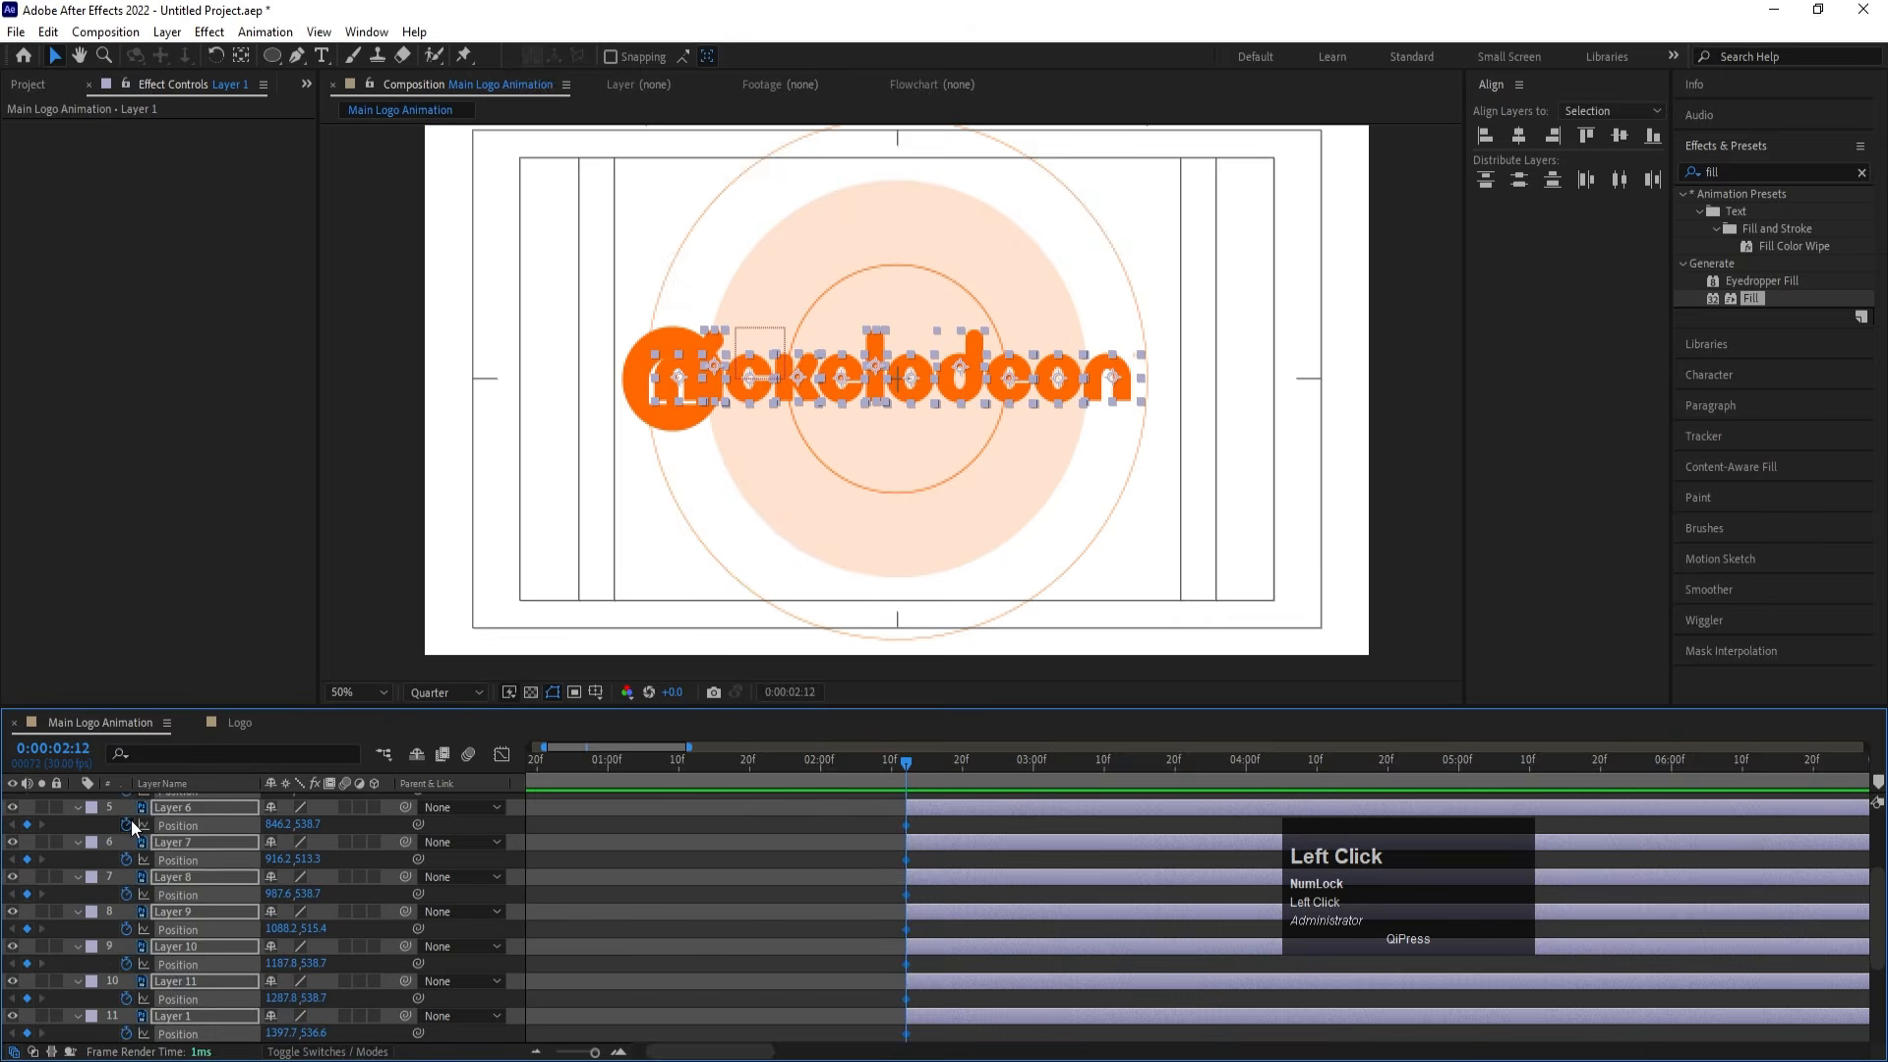
Separate the Position dimensions of all the letter layers into X and Y
right_click(189, 822)
click(261, 570)
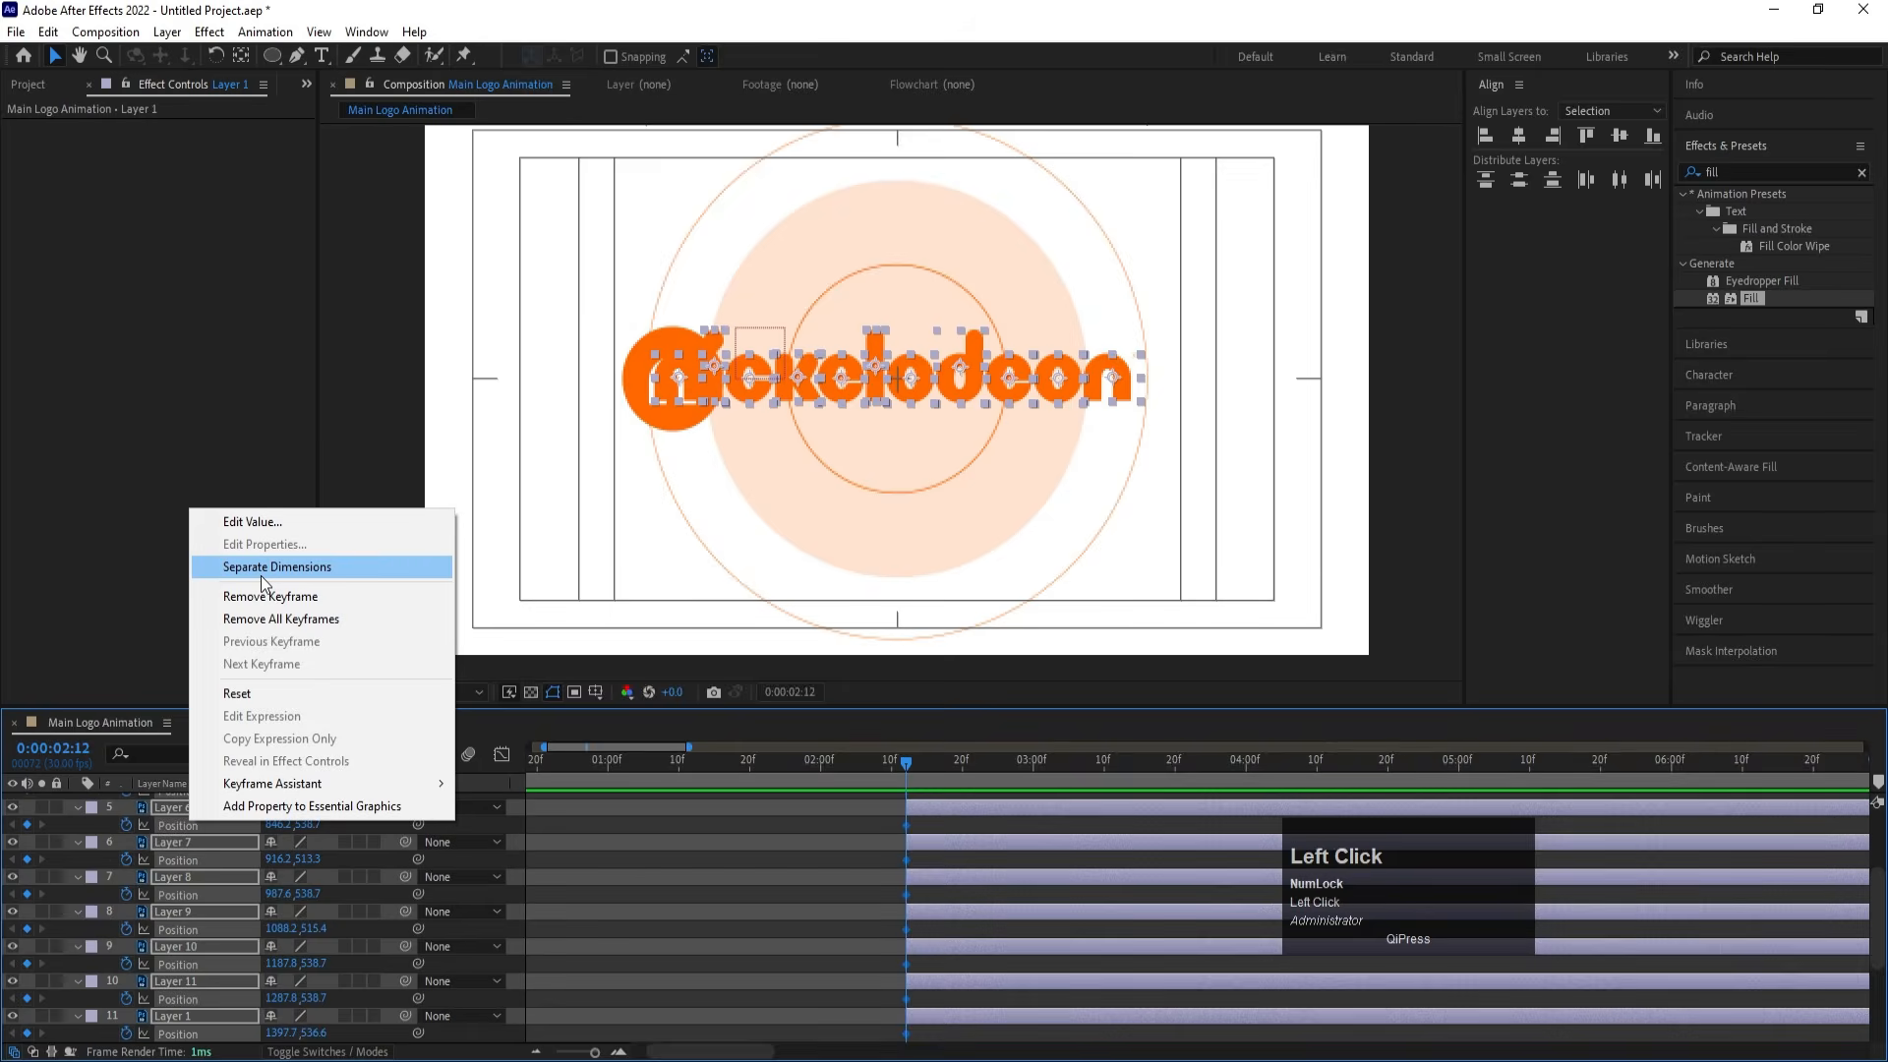
scroll(969, 826, up, 3)
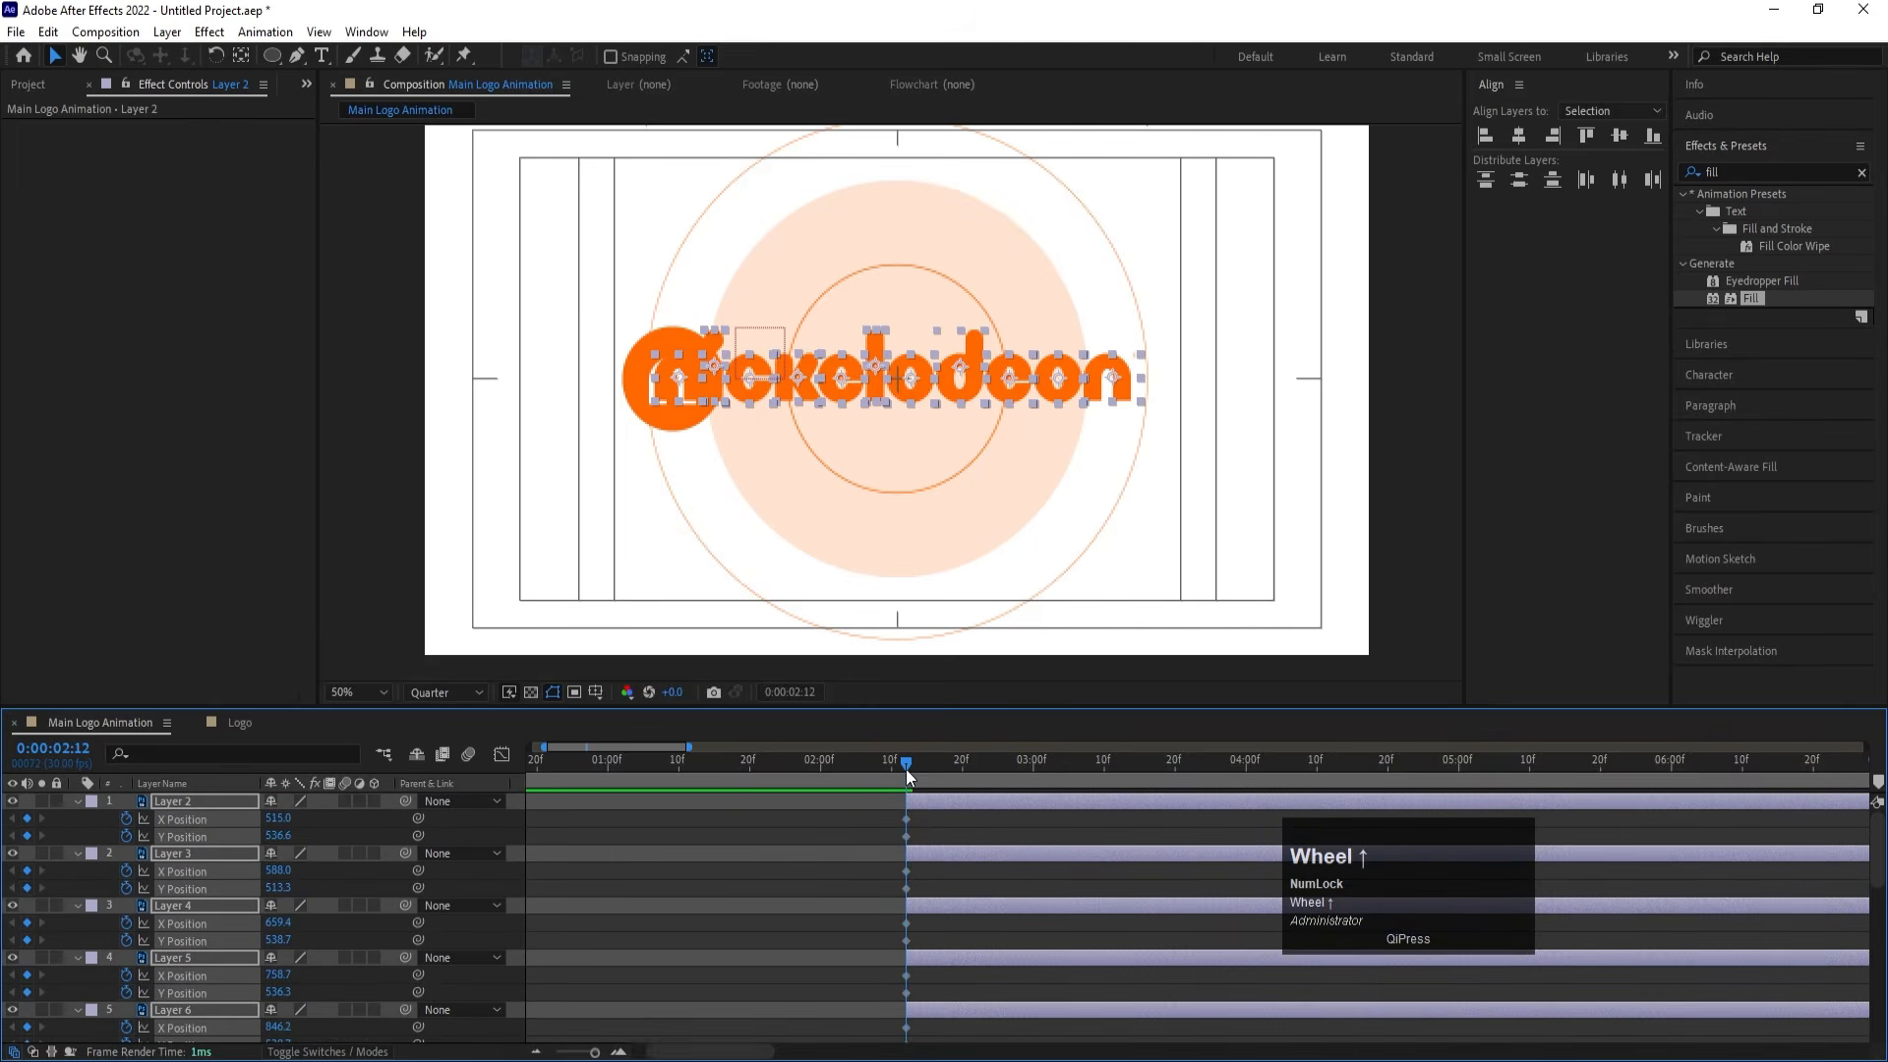
Add X and Y Position keyframes to all the letter layers at 0:00:03:19 and 0:00:04:02
drag(905, 769, 1173, 771)
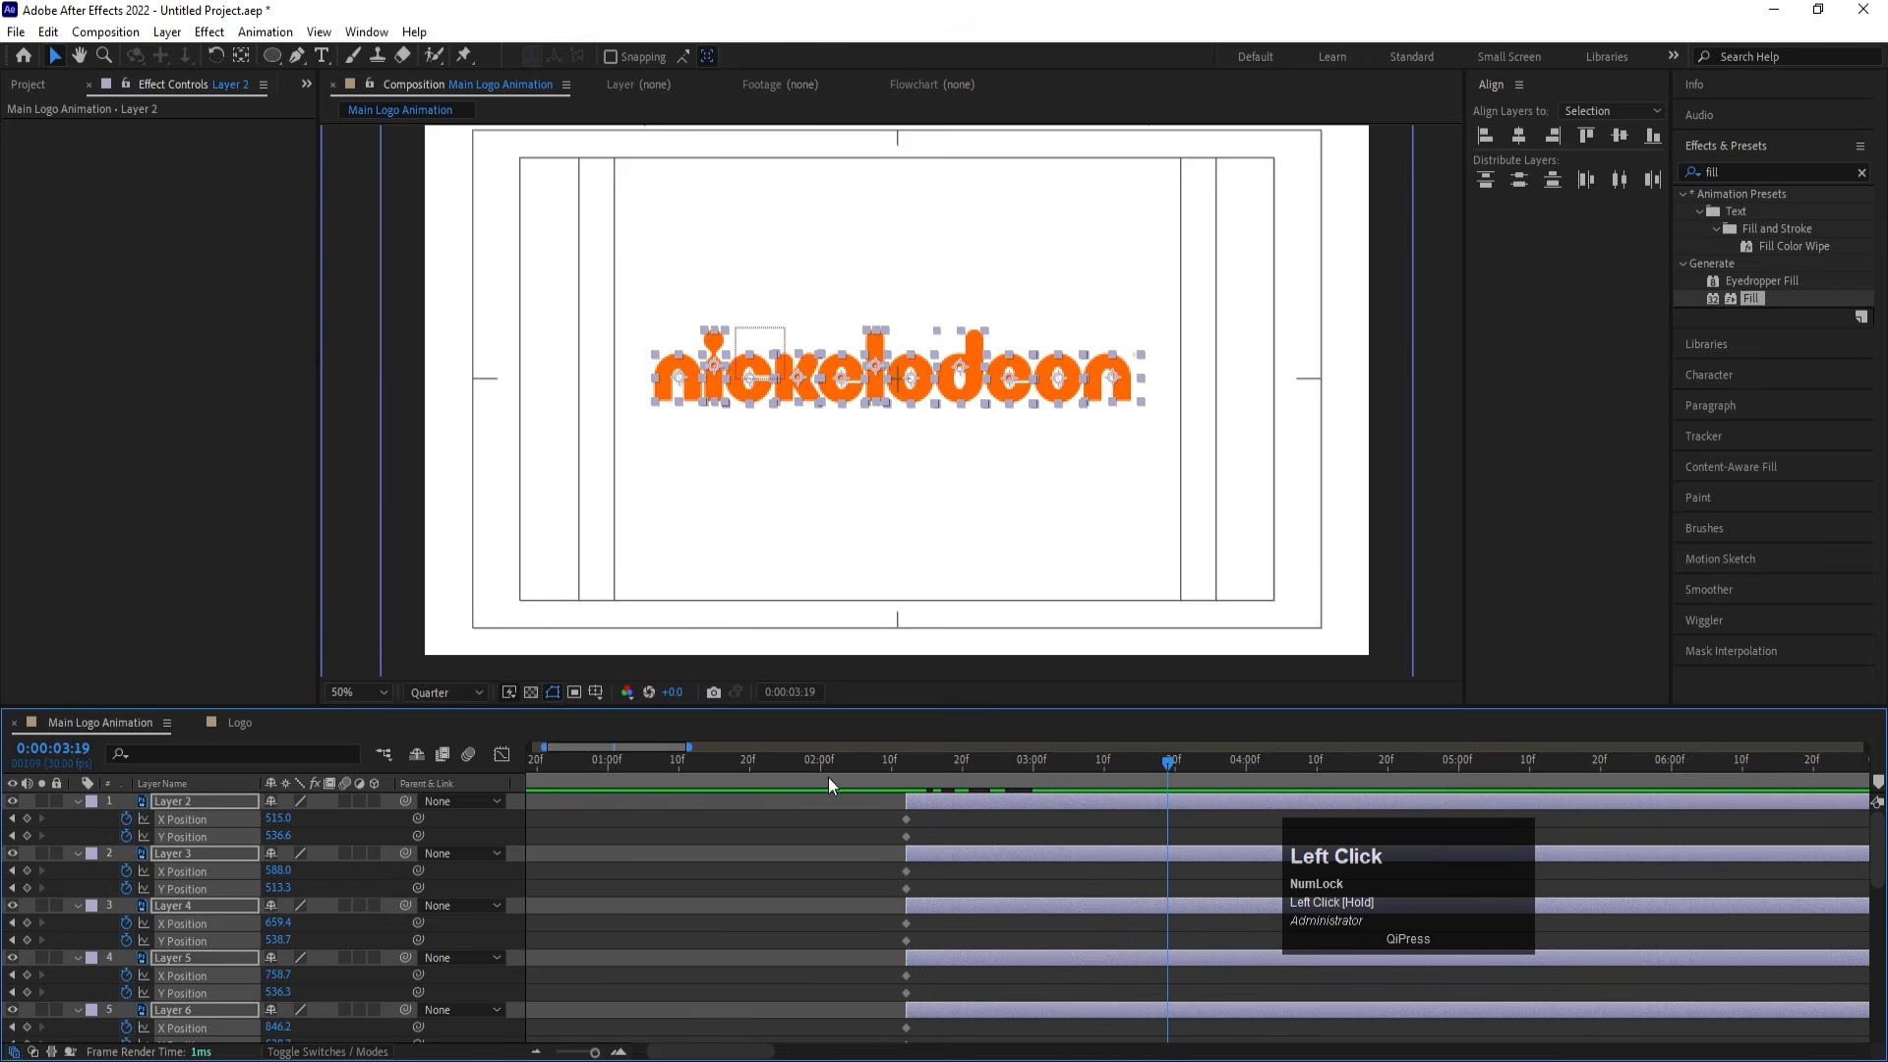
click(28, 818)
drag(1194, 771, 1258, 771)
click(27, 836)
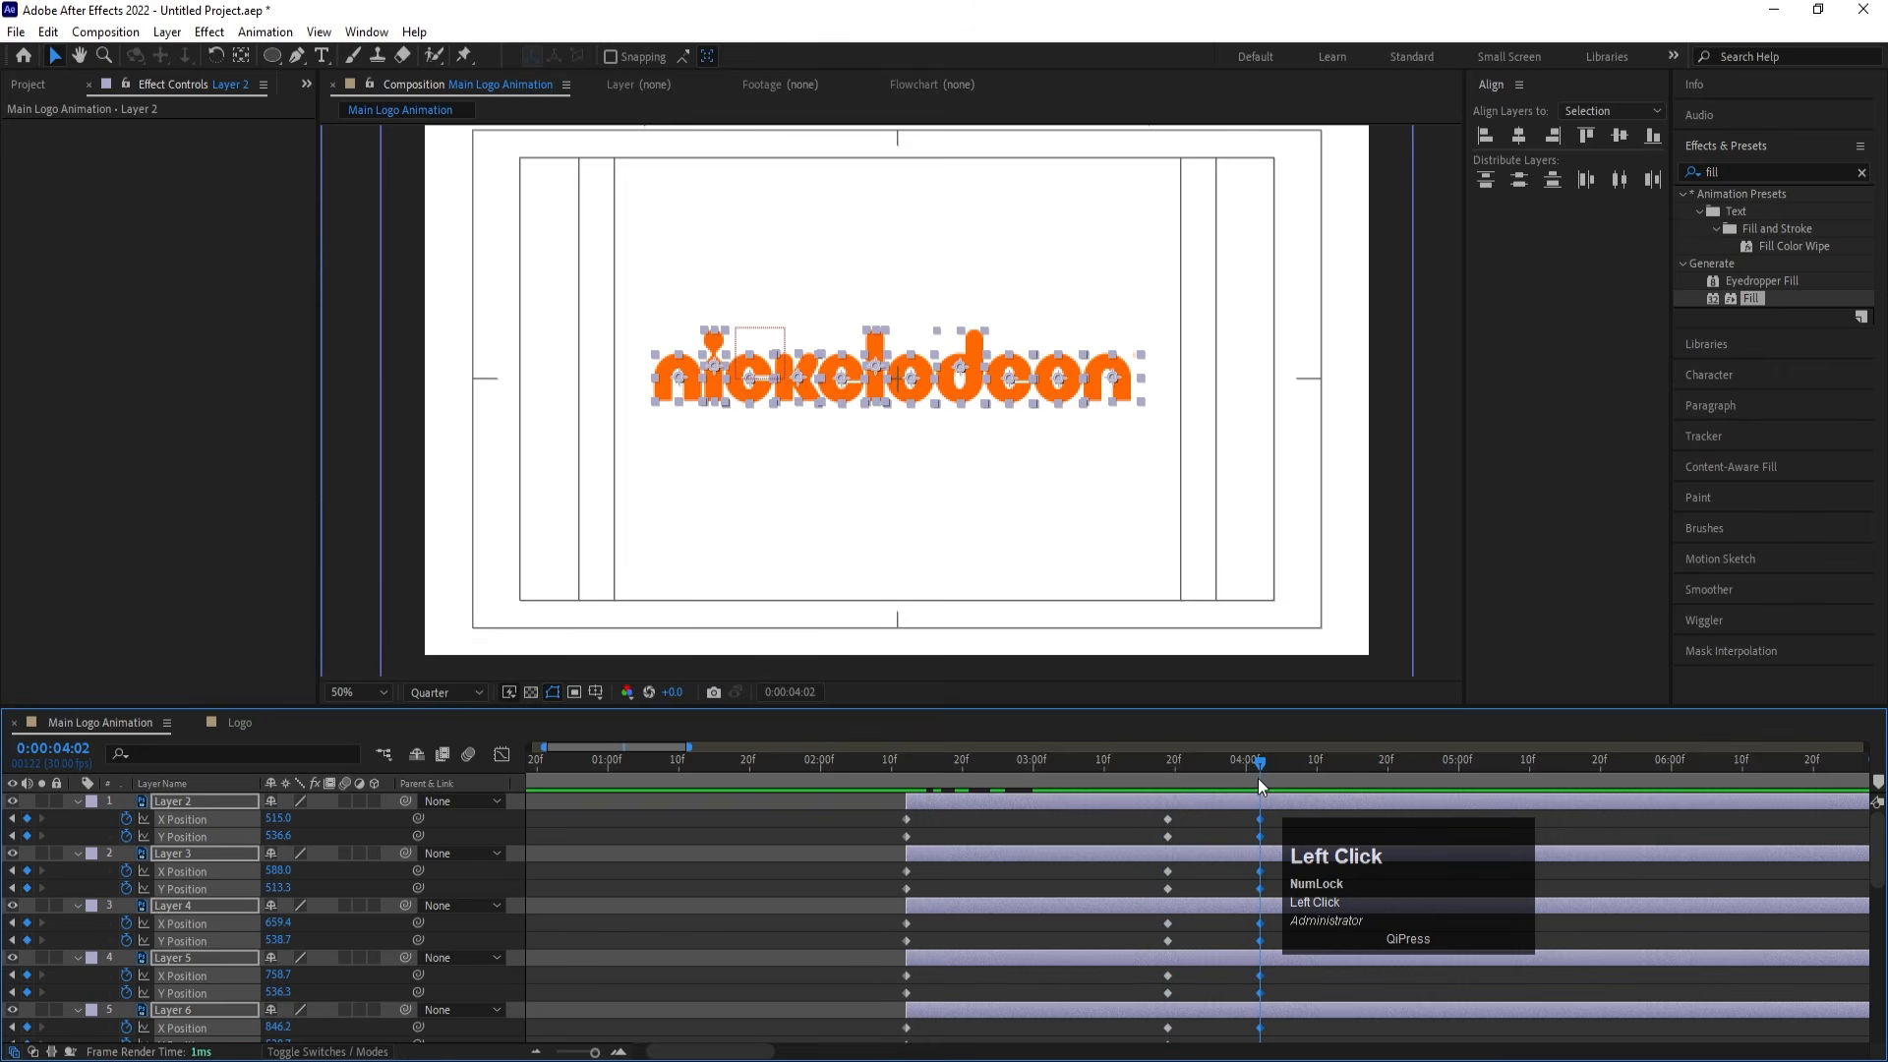
Raise all letters at 0:00:03:26, with Layer 2's Y Position at 463.6, and shift the three newest keyframe groups earlier to start at 0:00:03:12
drag(1259, 777, 1213, 765)
drag(266, 832, 189, 819)
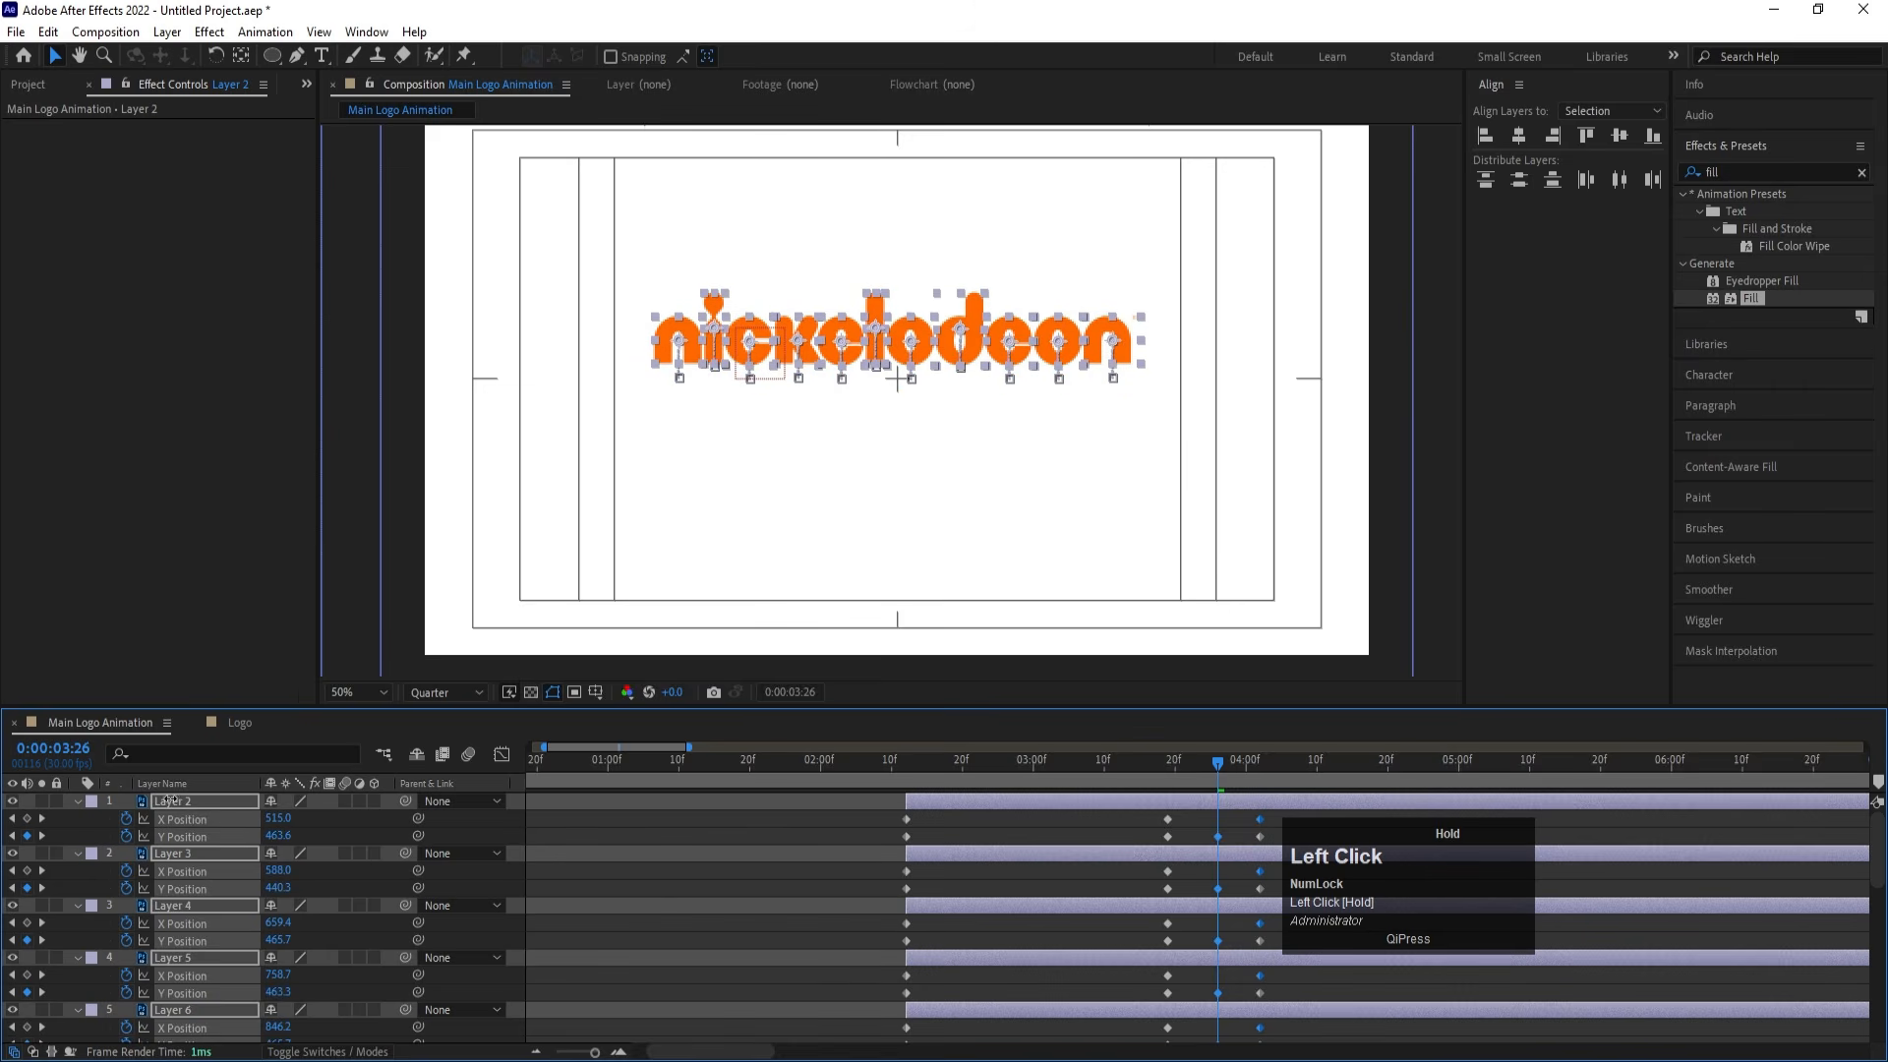
scroll(1038, 906, down, 5)
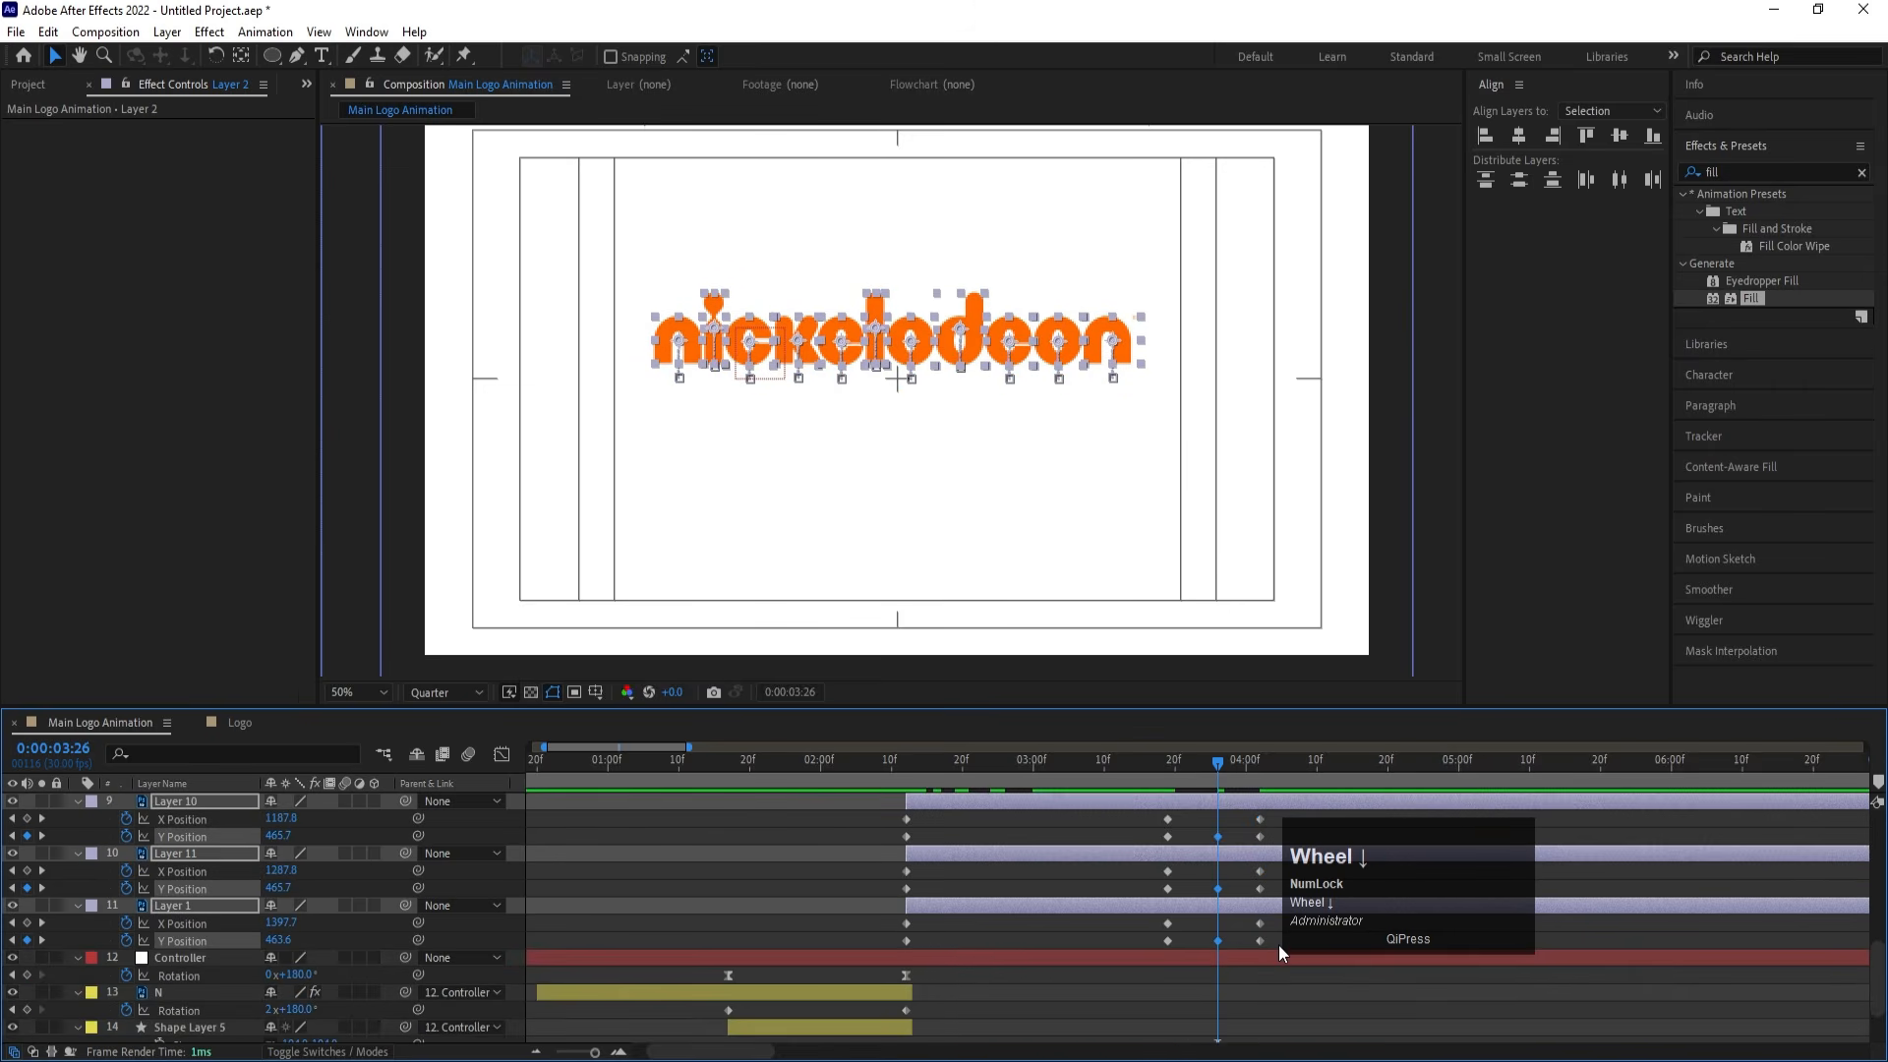
drag(1278, 944, 1121, 813)
click(1012, 816)
Raise all the letter layers together at 0:00:02:26, bringing Layer 1's Y Position to 253.6
drag(1012, 773, 1007, 769)
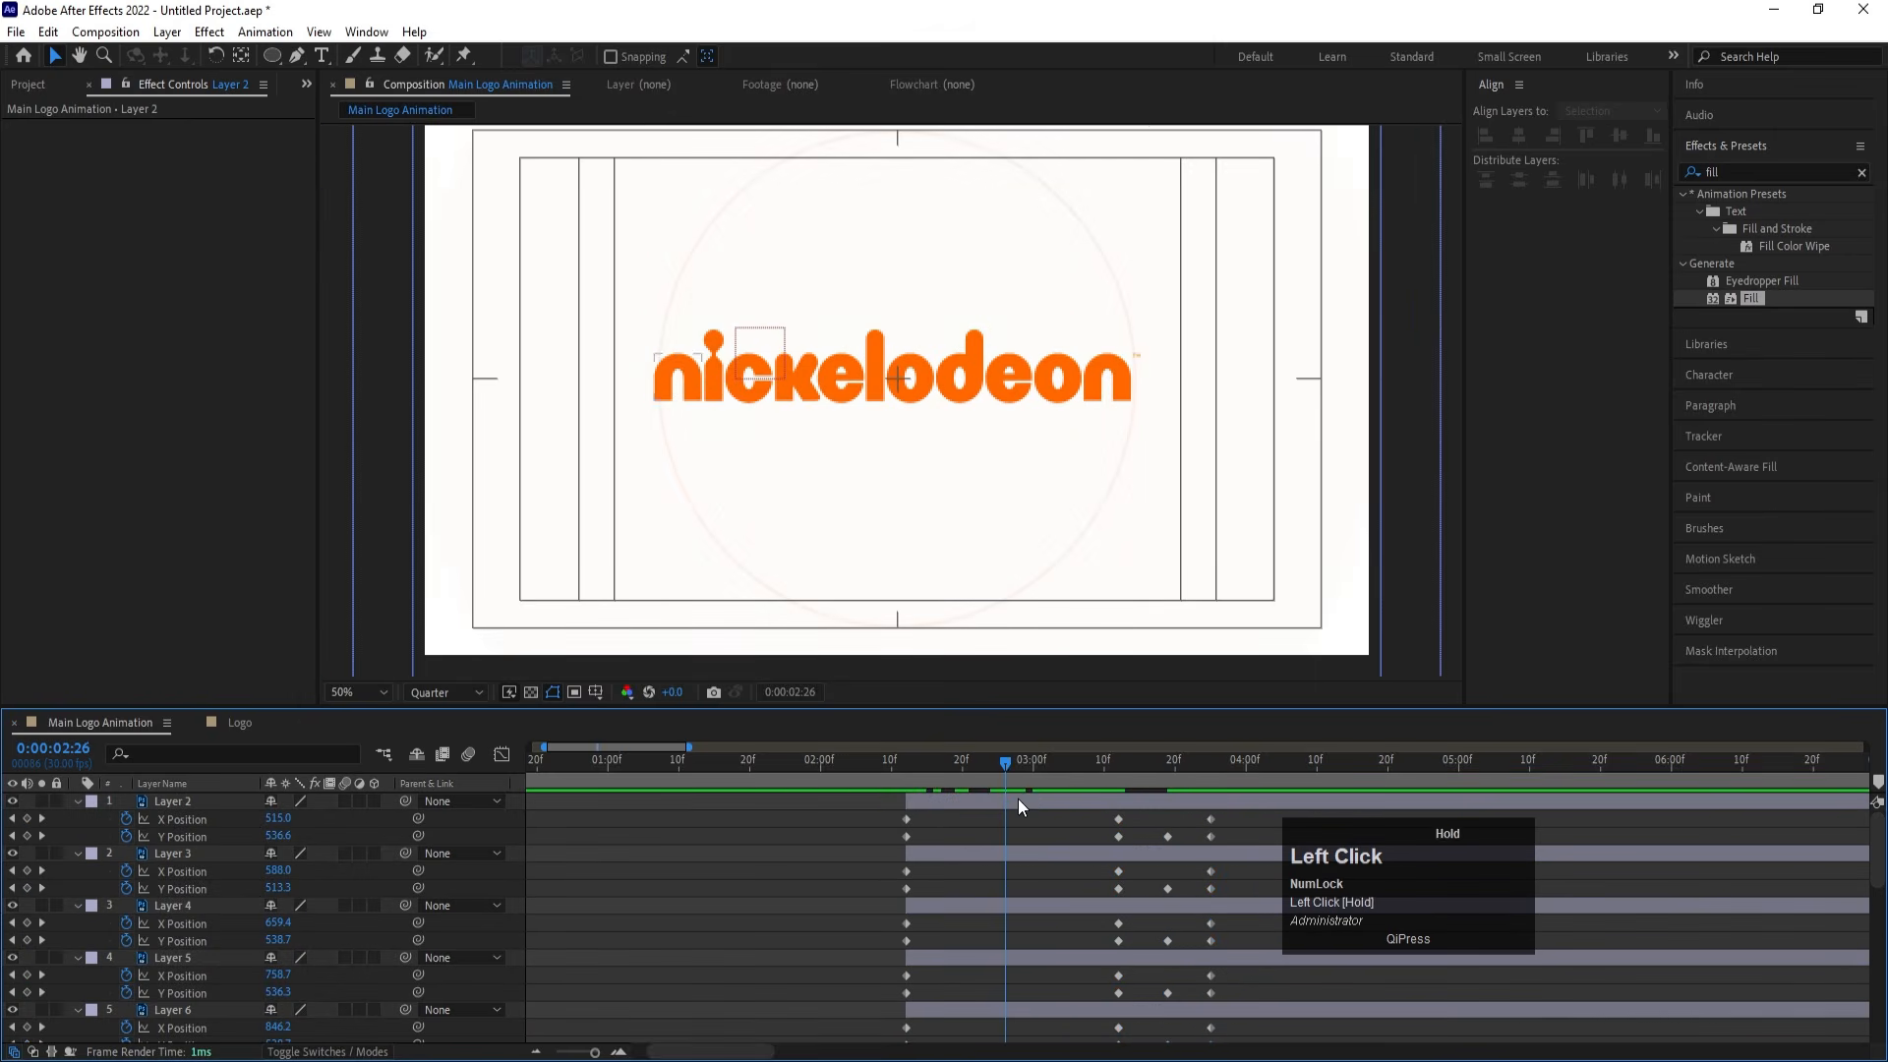
click(1018, 804)
scroll(1013, 944, down, 5)
shift+click(1013, 907)
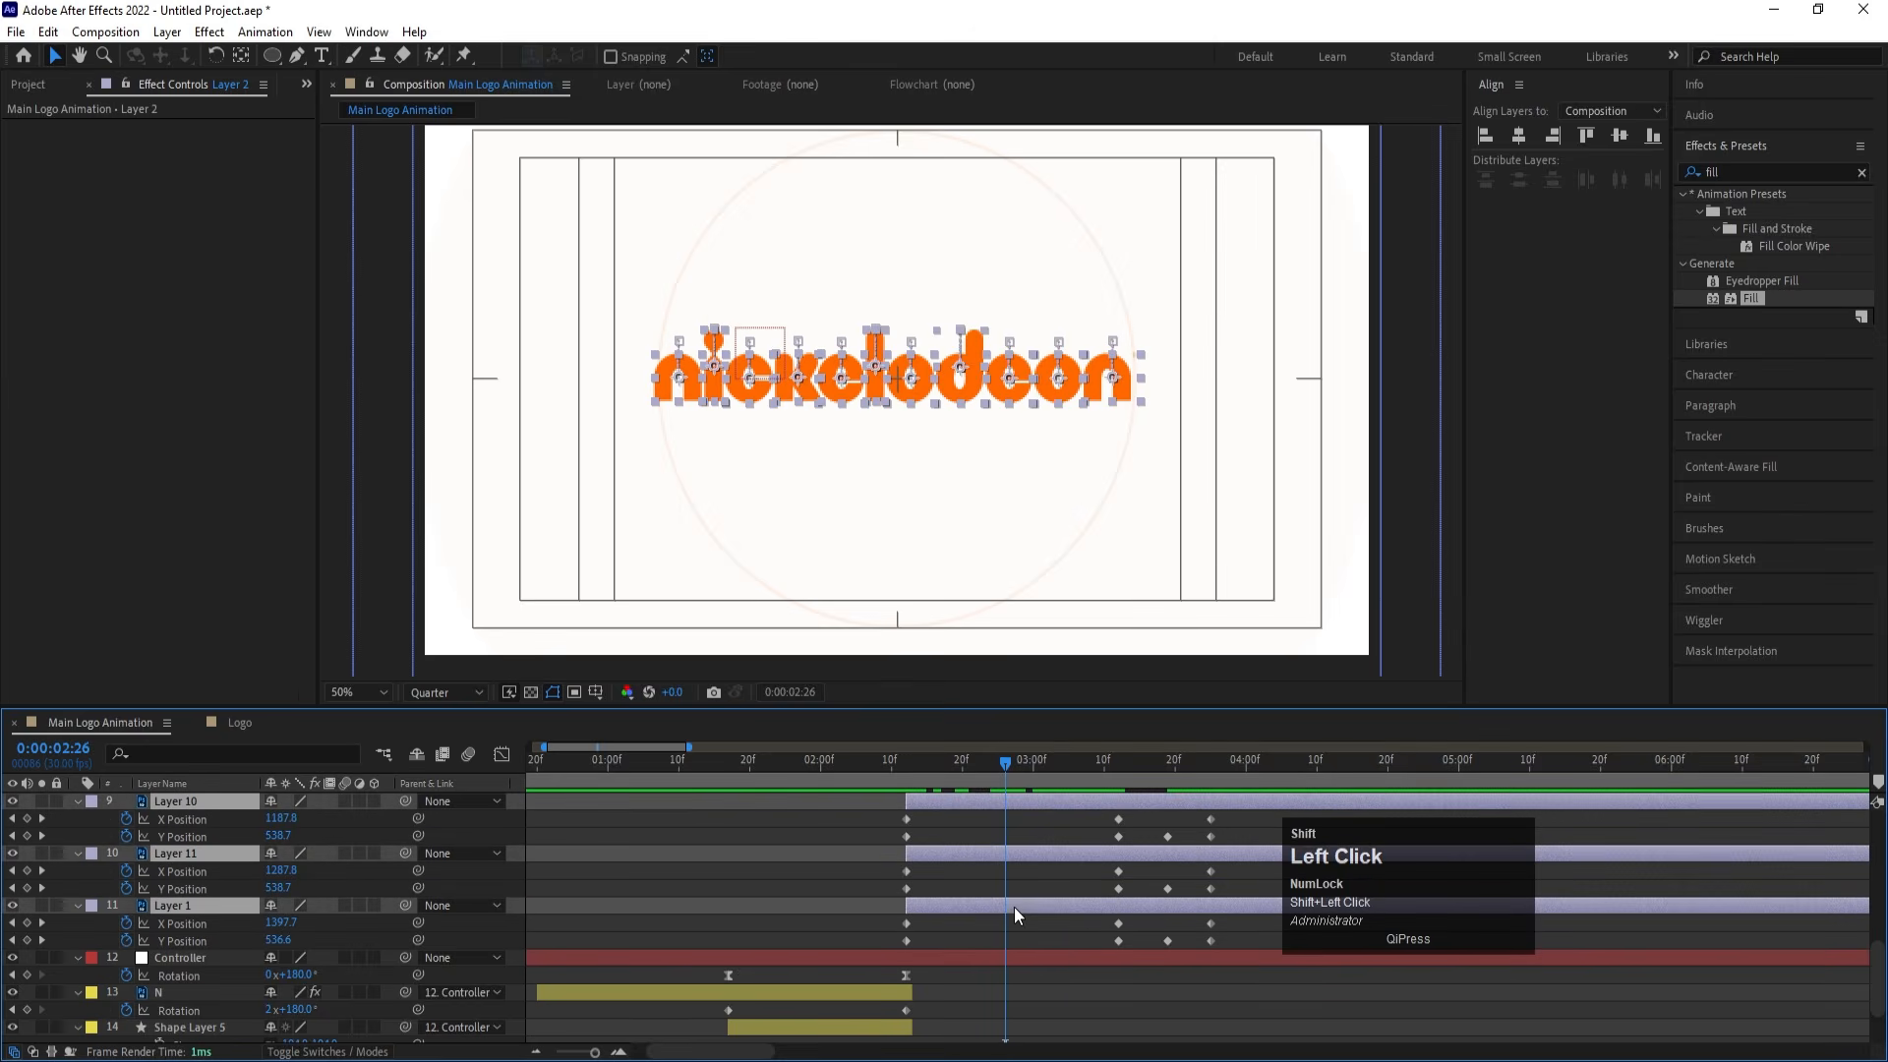
drag(277, 952, 106, 895)
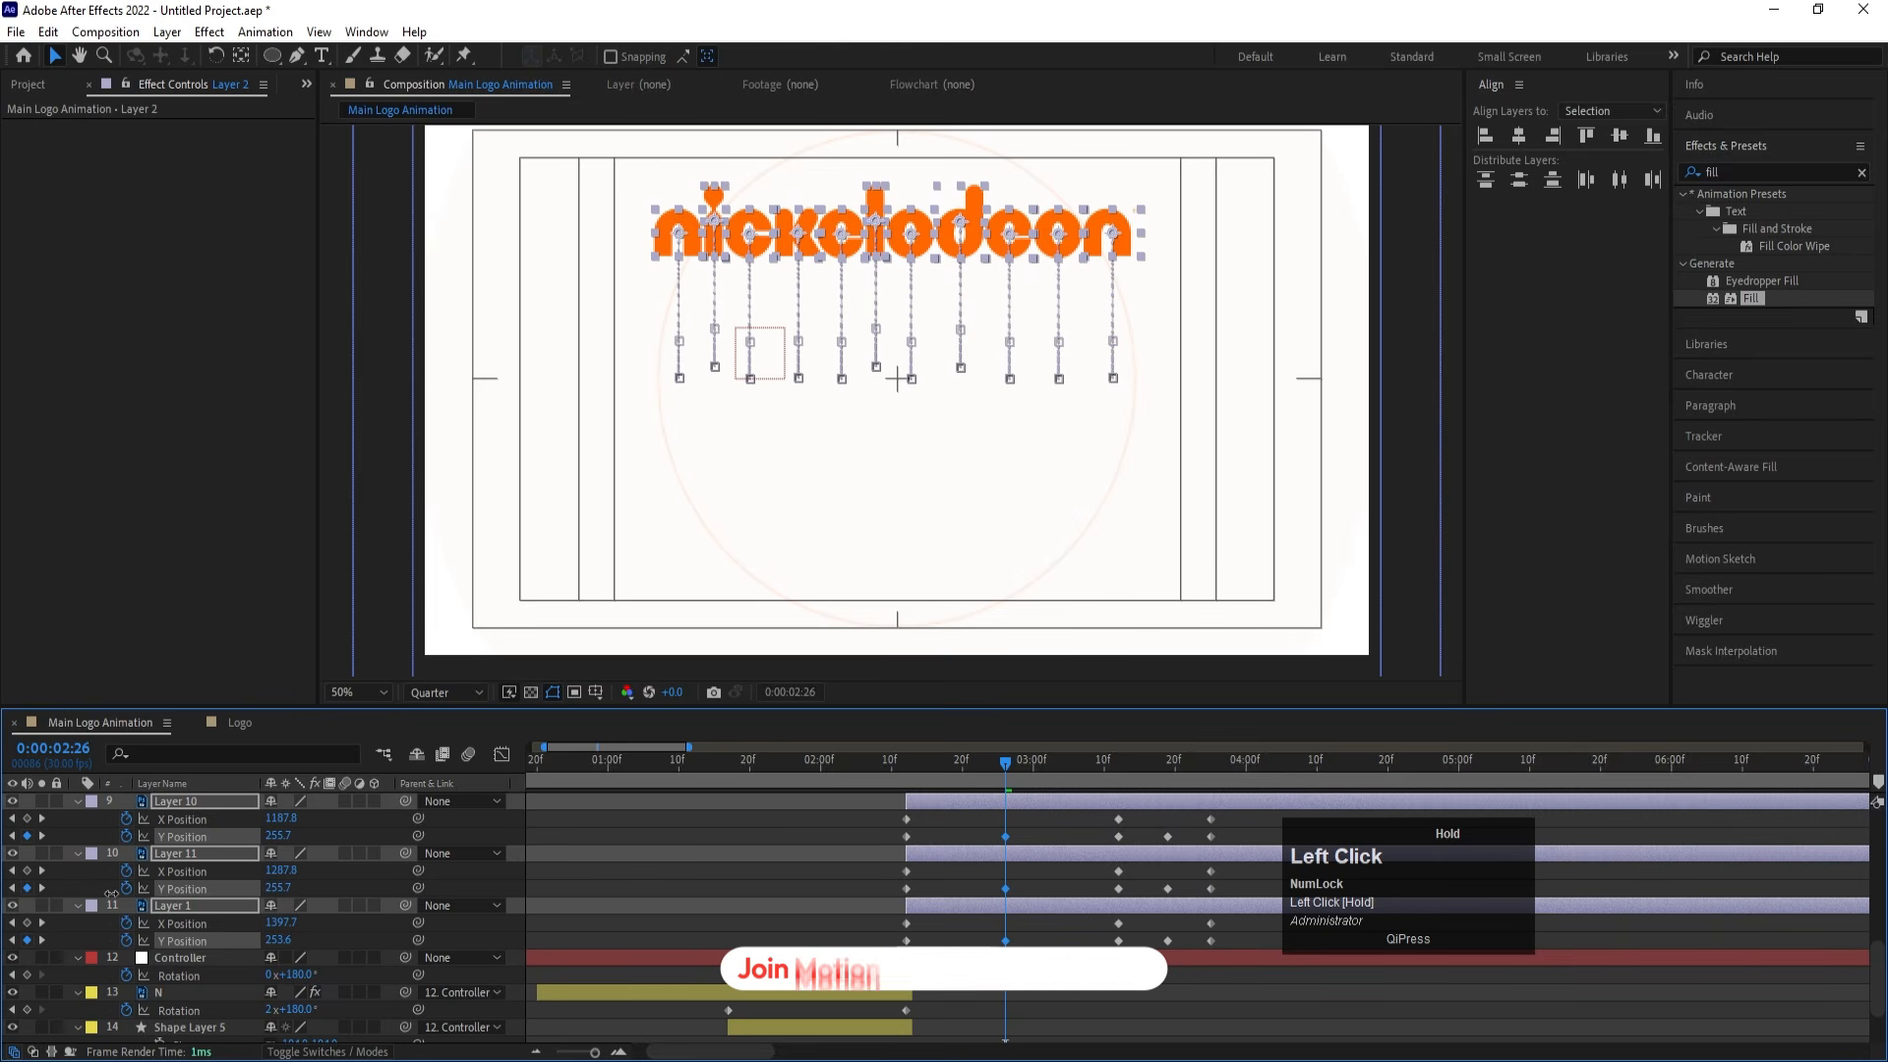
Stack the letters at 0:00:02:12 by centring them horizontally on each other and set their X Position to 503.2, inside the orange disc
key(j)
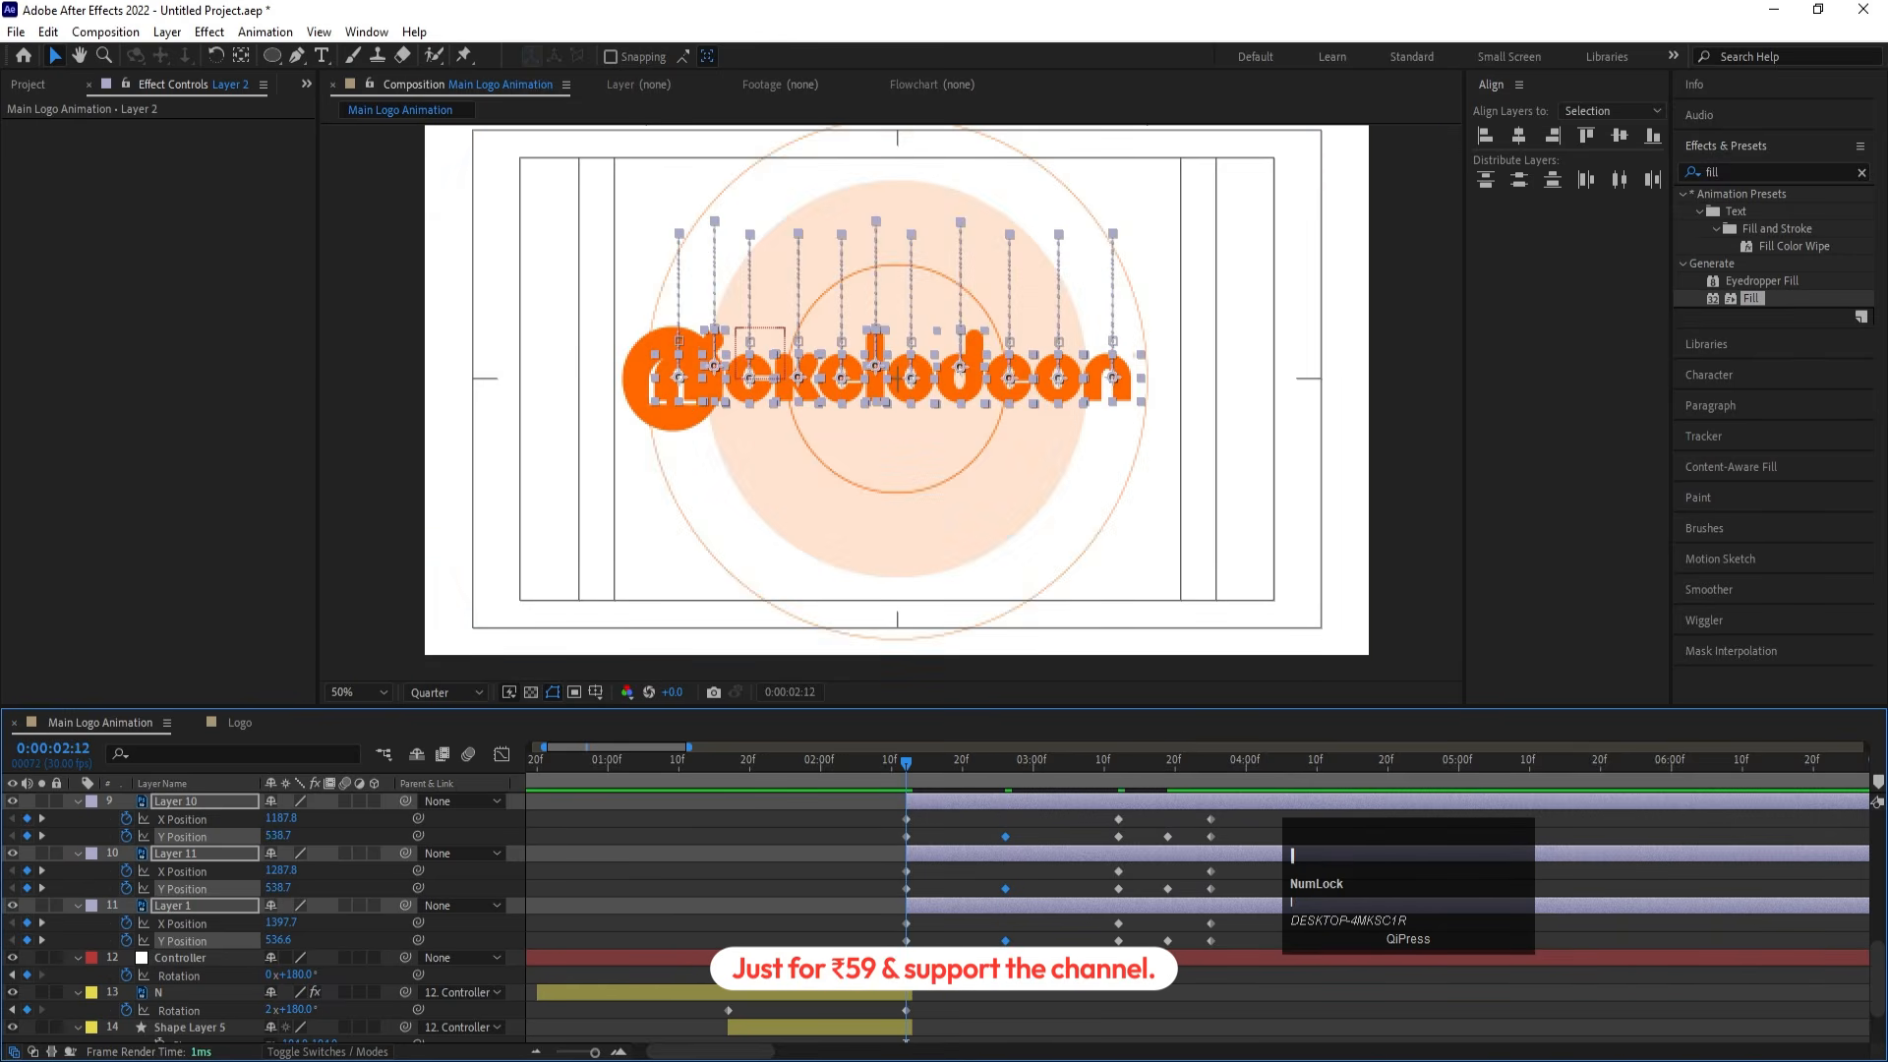
click(1520, 140)
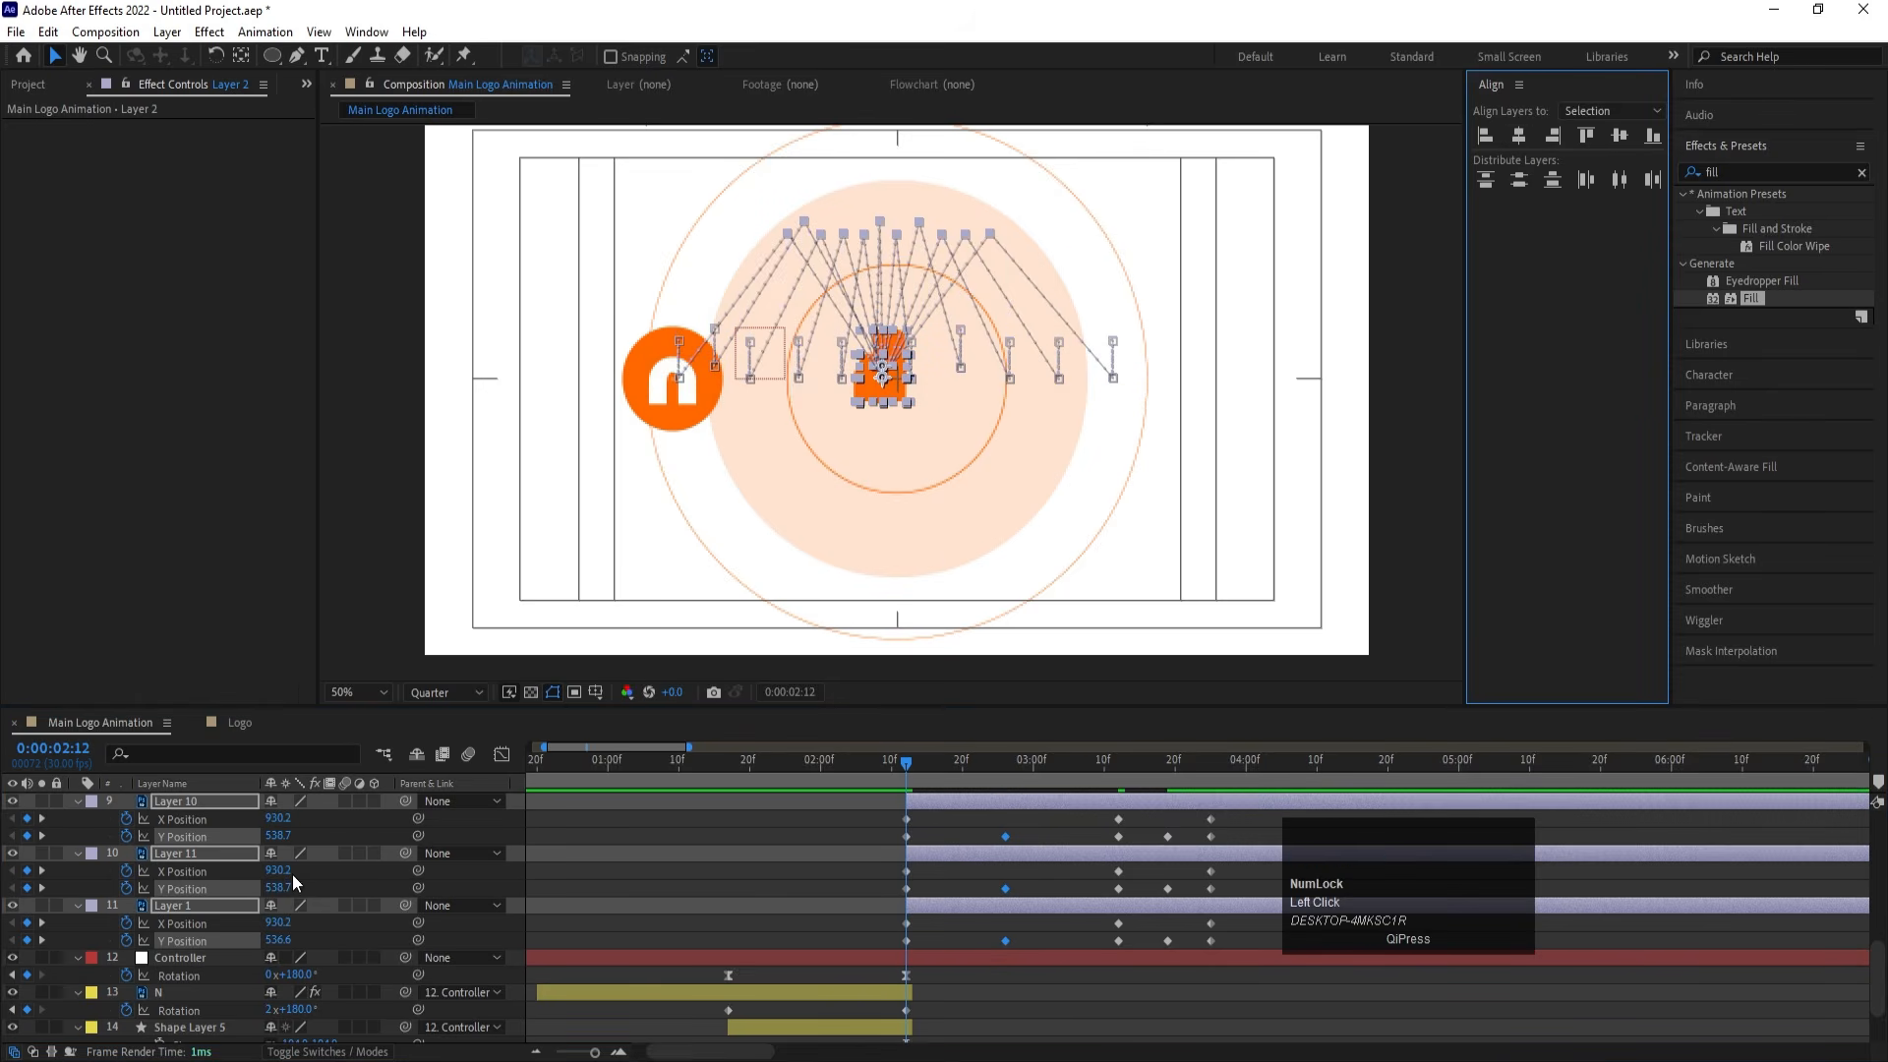
drag(278, 871, 73, 857)
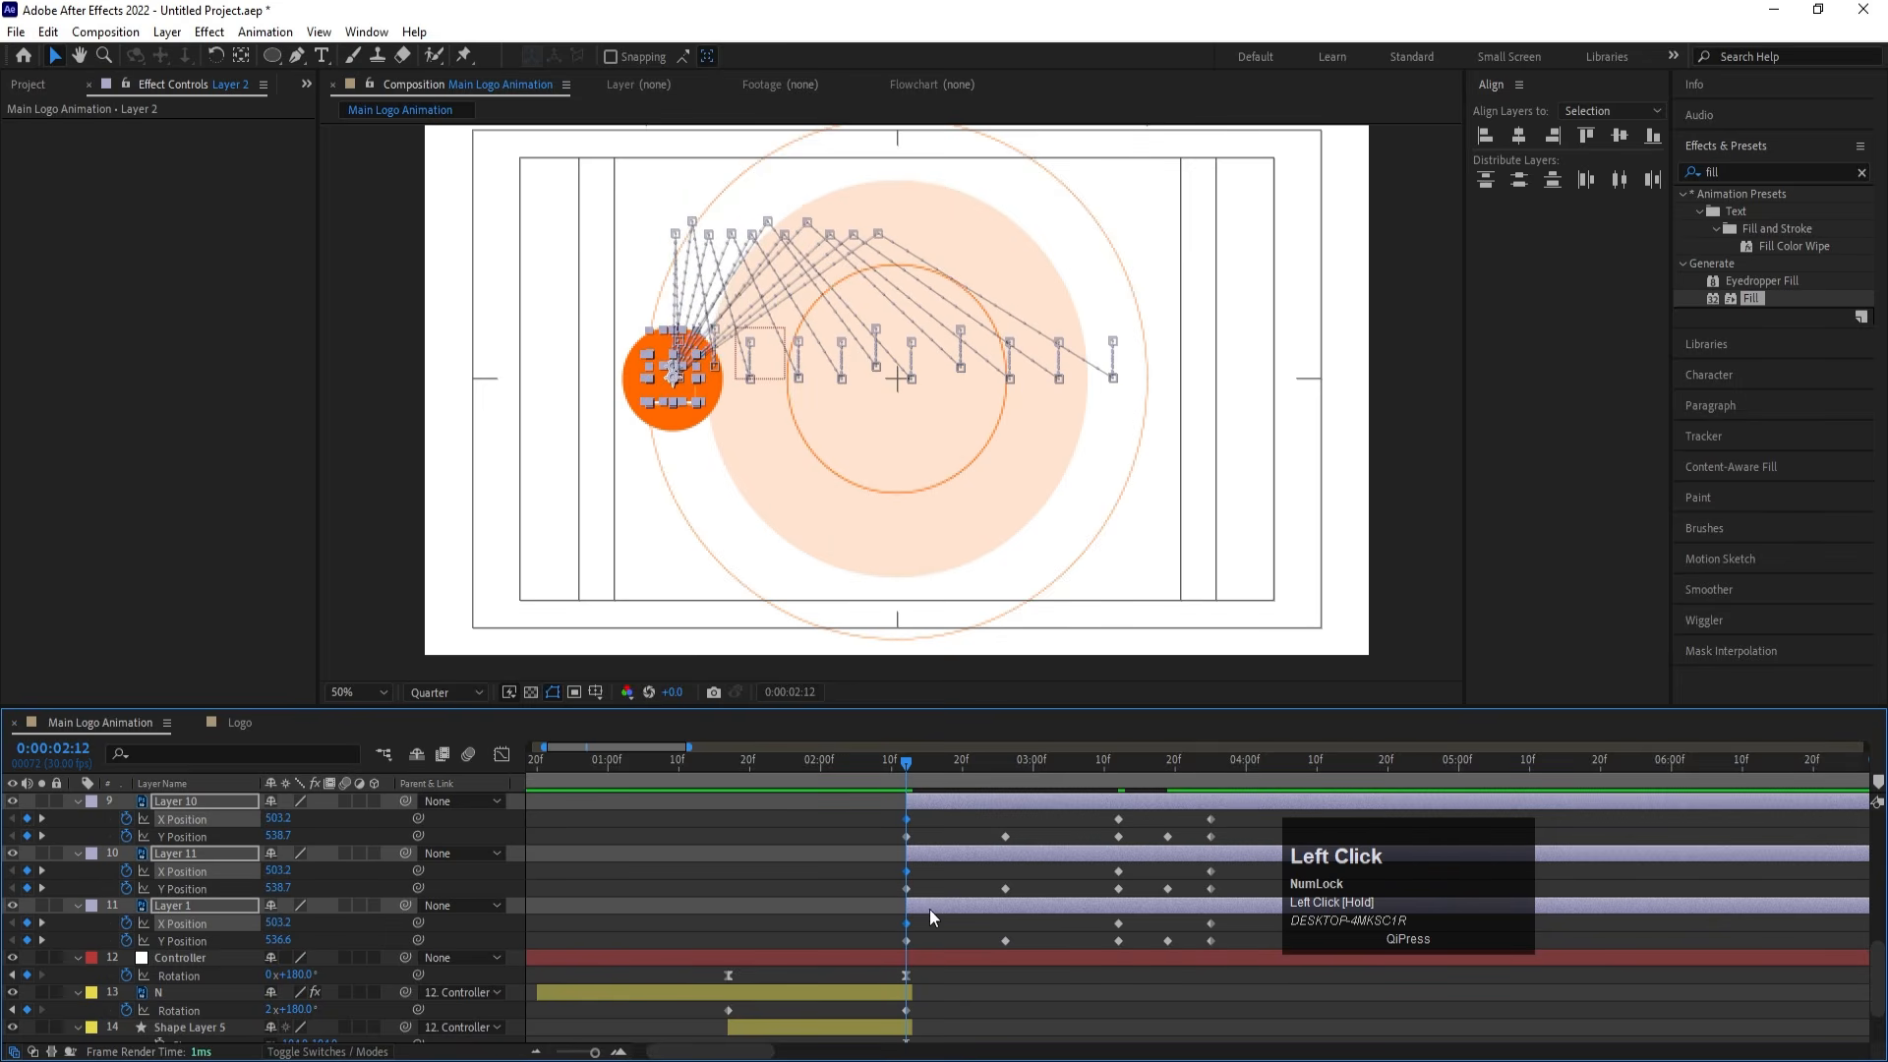
Filter the layer properties by "y" and apply Easy Ease to all Y Position keyframes of the letter layers
scroll(965, 898, up, 5)
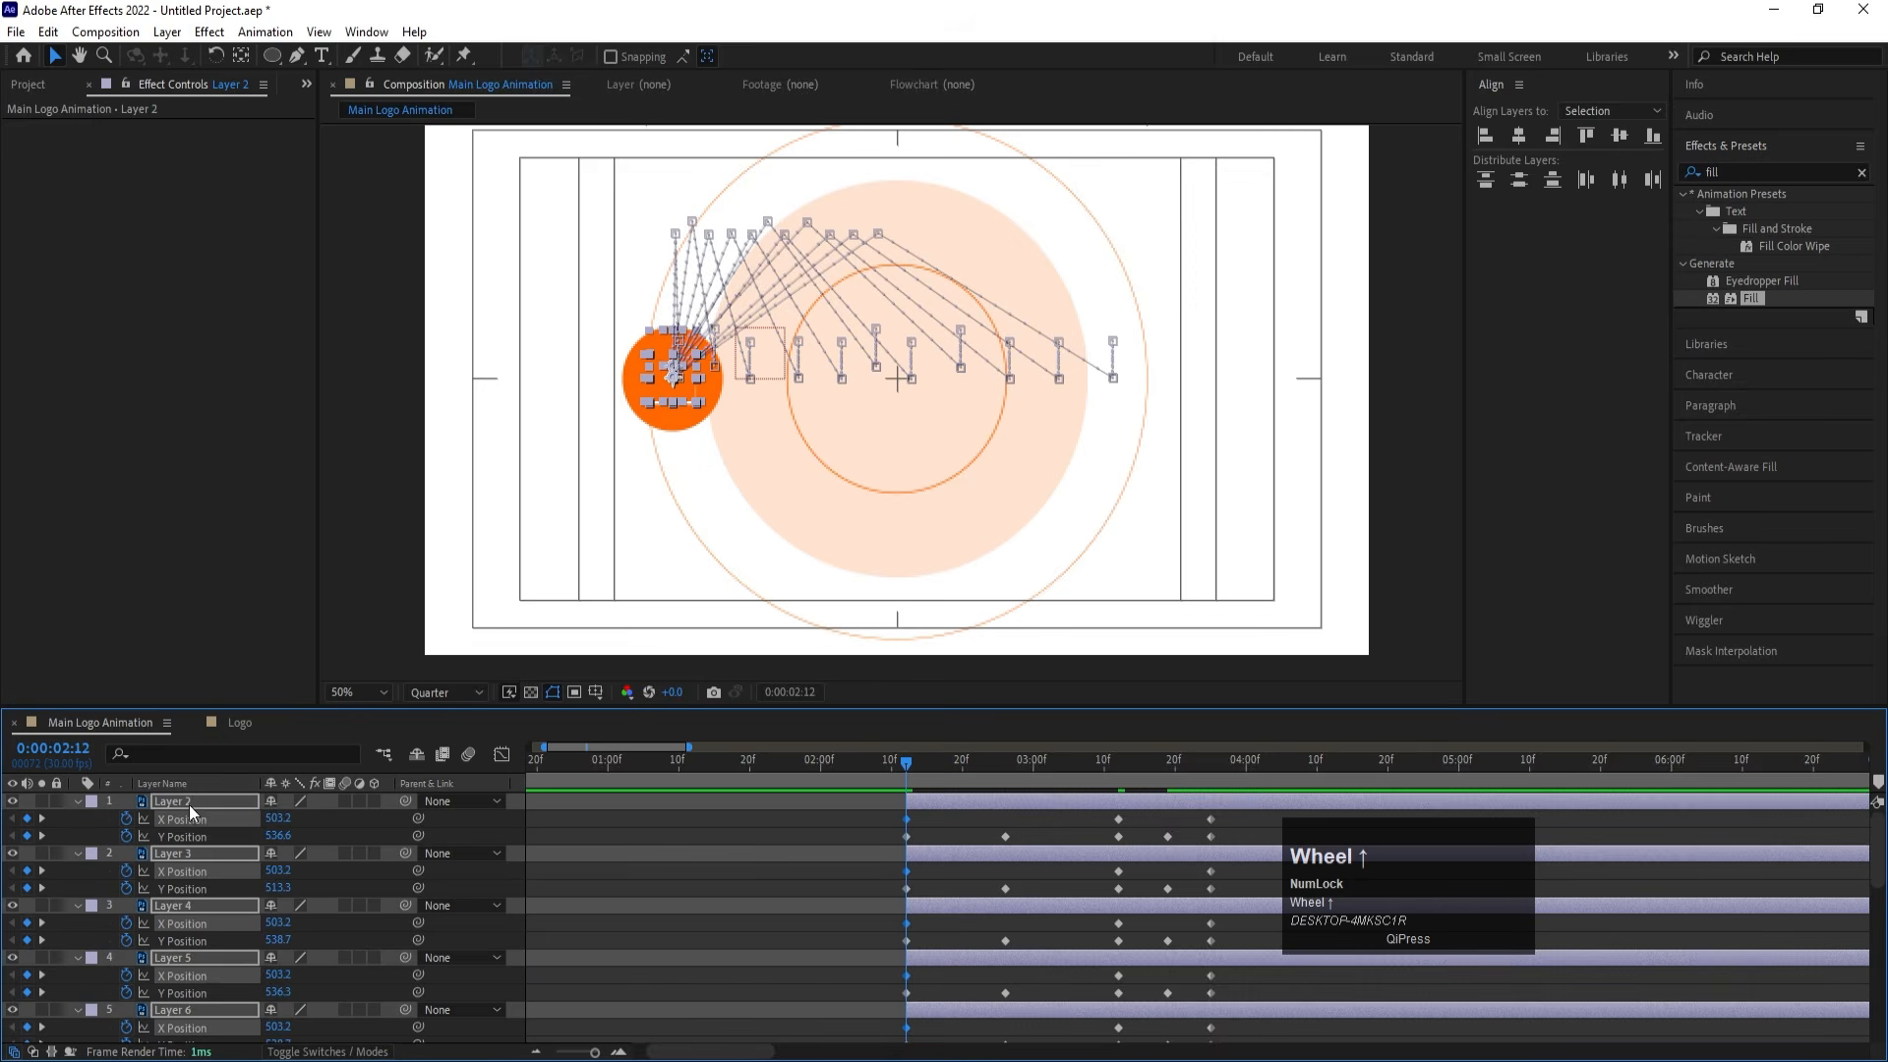
click(191, 755)
text(y)
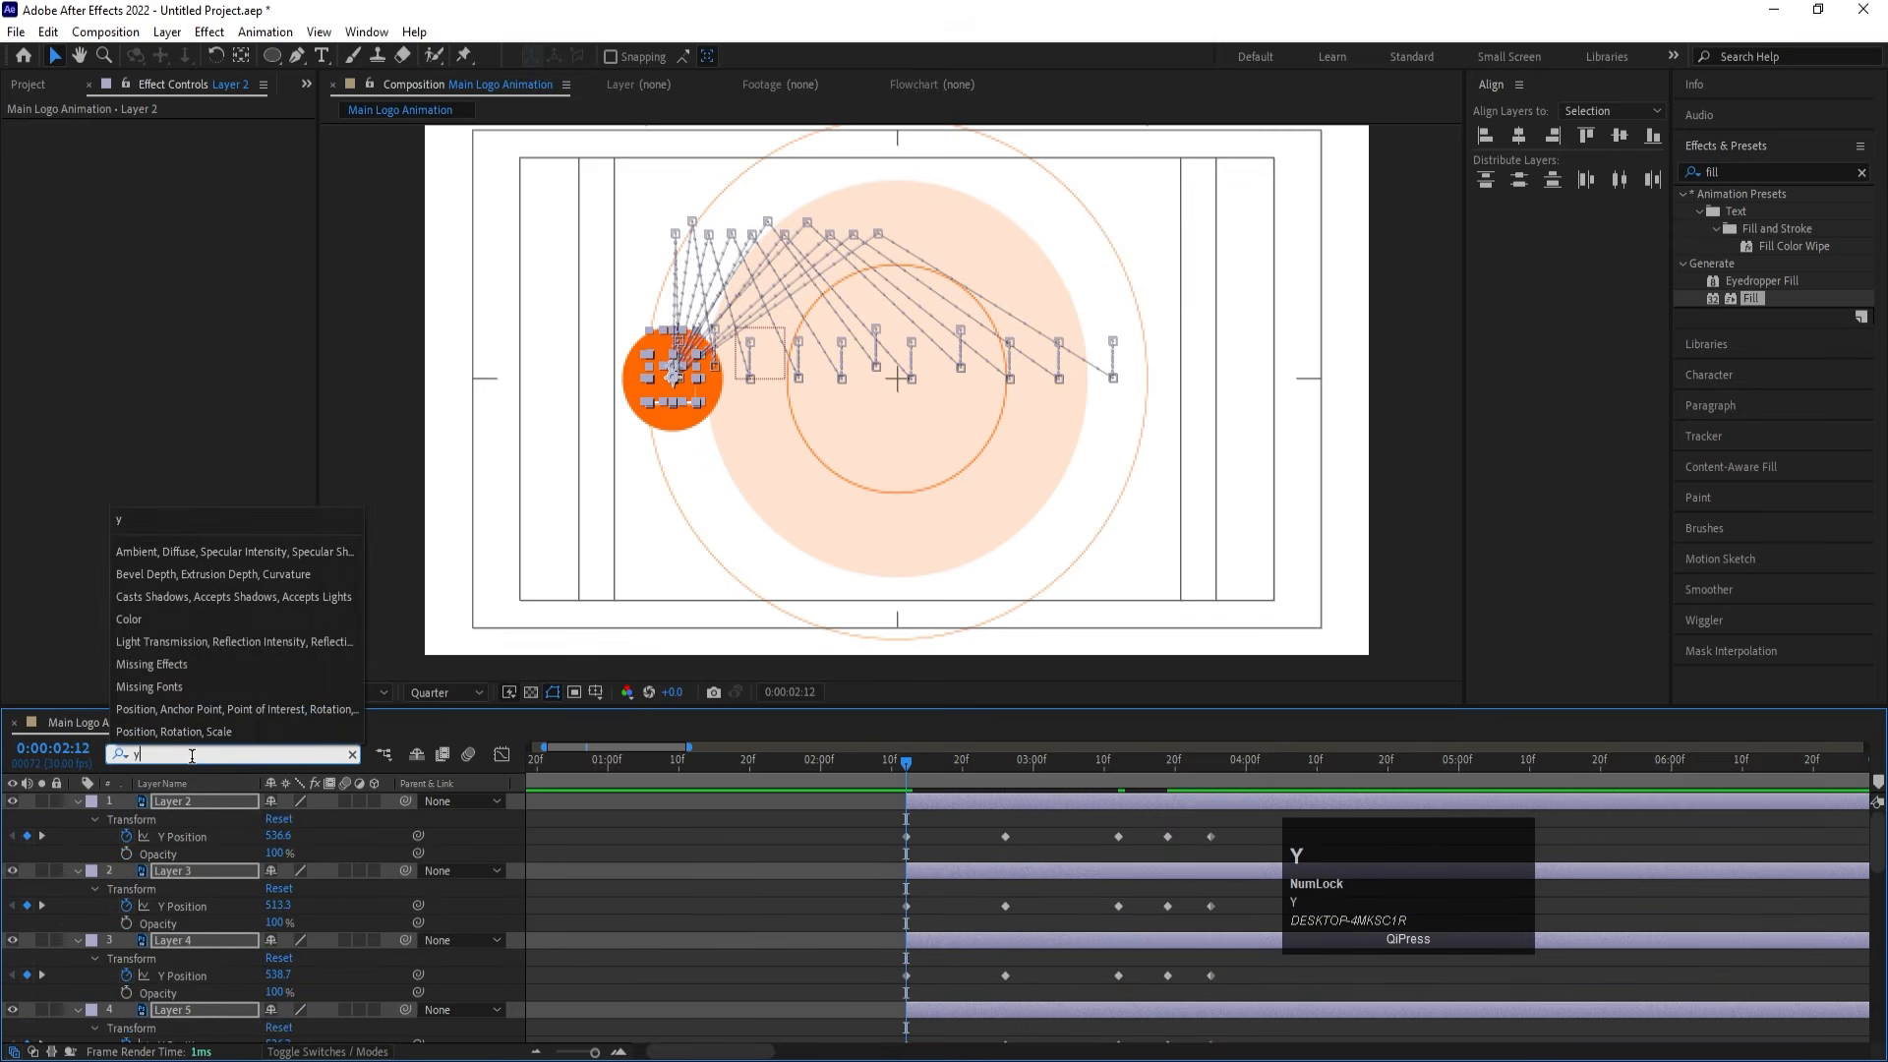
scroll(1031, 934, down, 5)
scroll(1031, 934, down, 2)
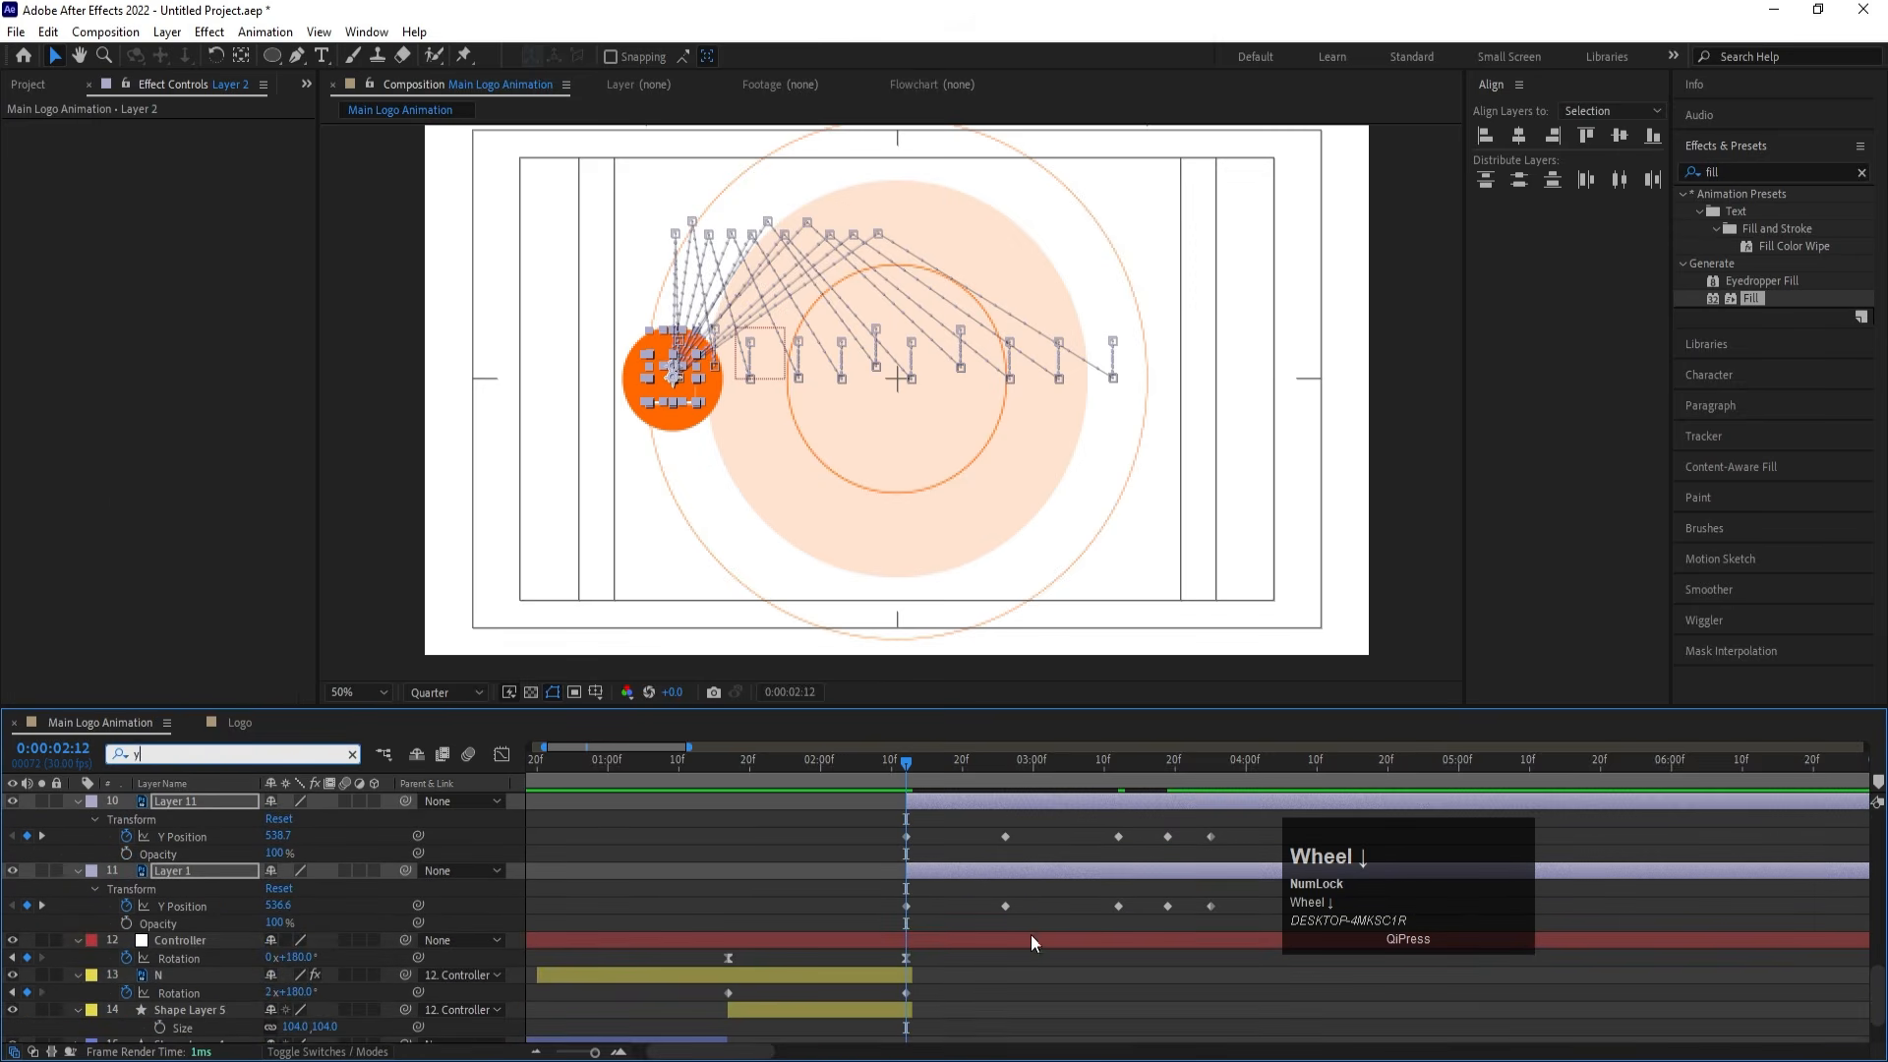
drag(1237, 923, 1148, 916)
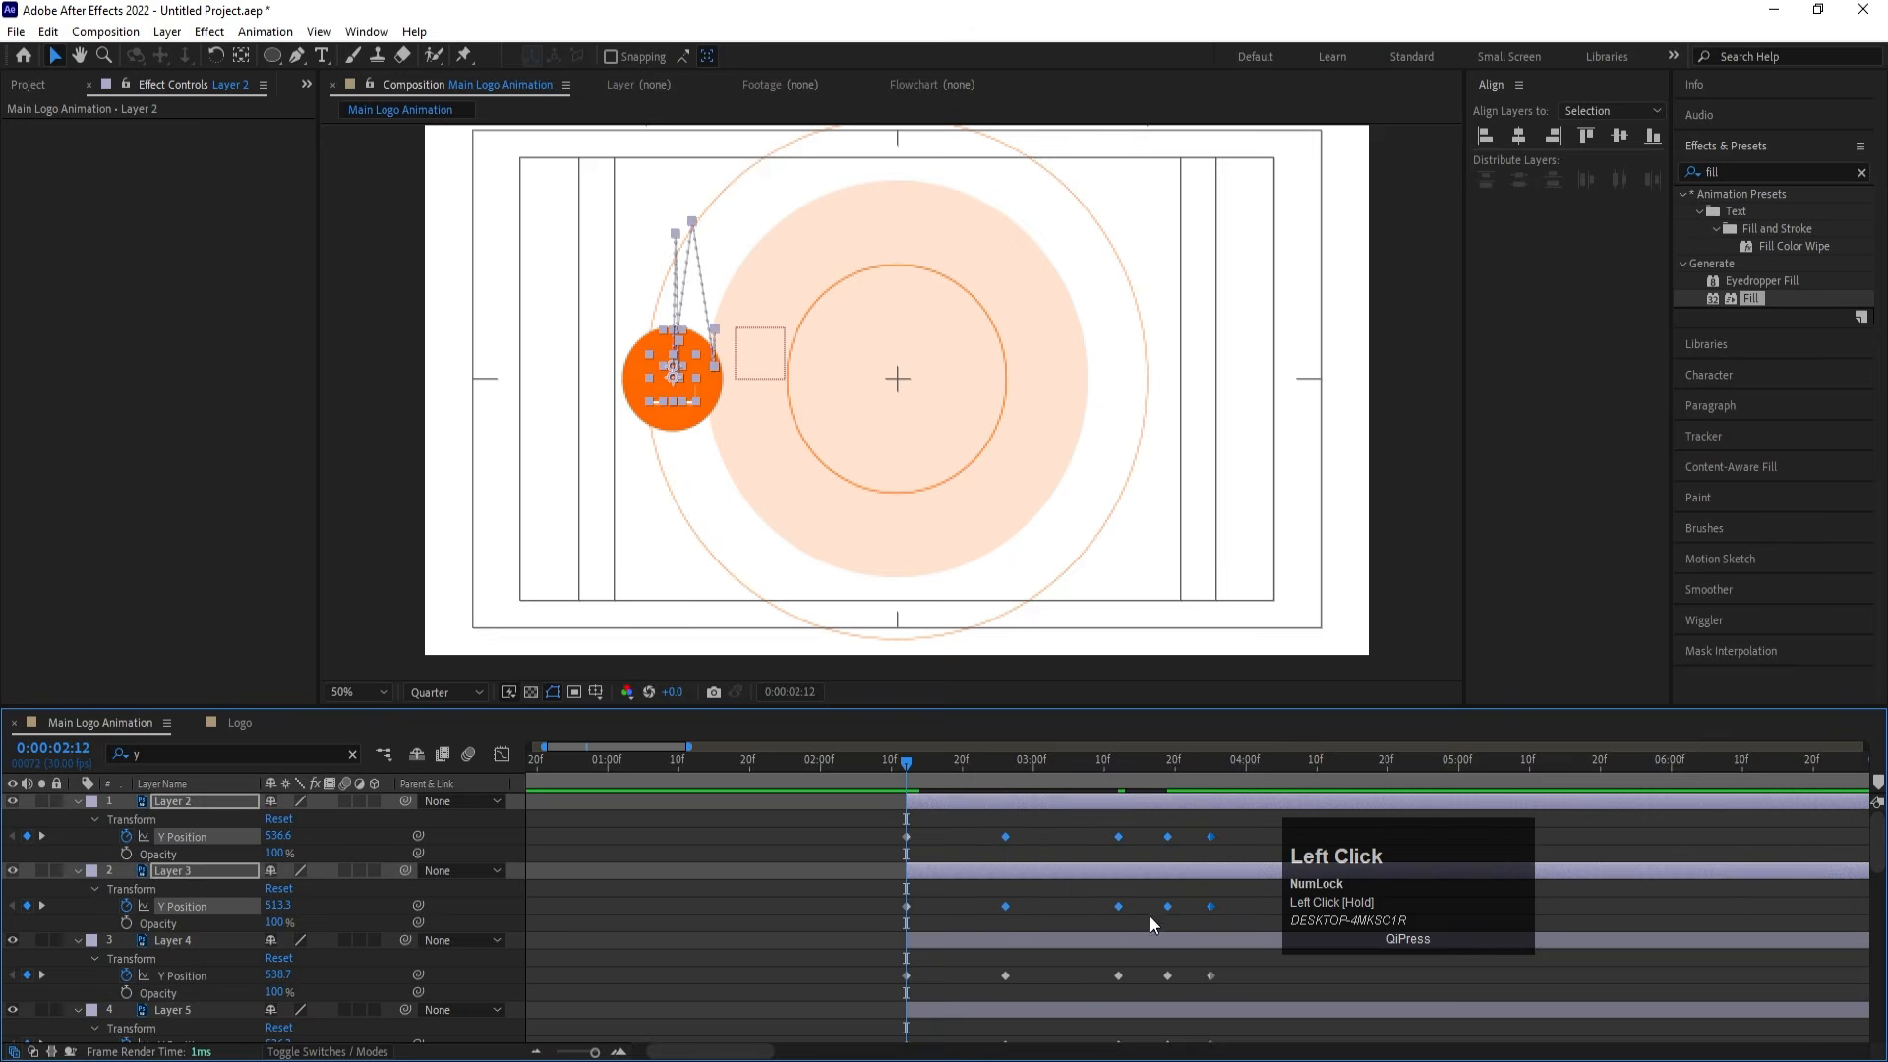
scroll(1160, 925, down, 2)
scroll(1160, 924, down, 3)
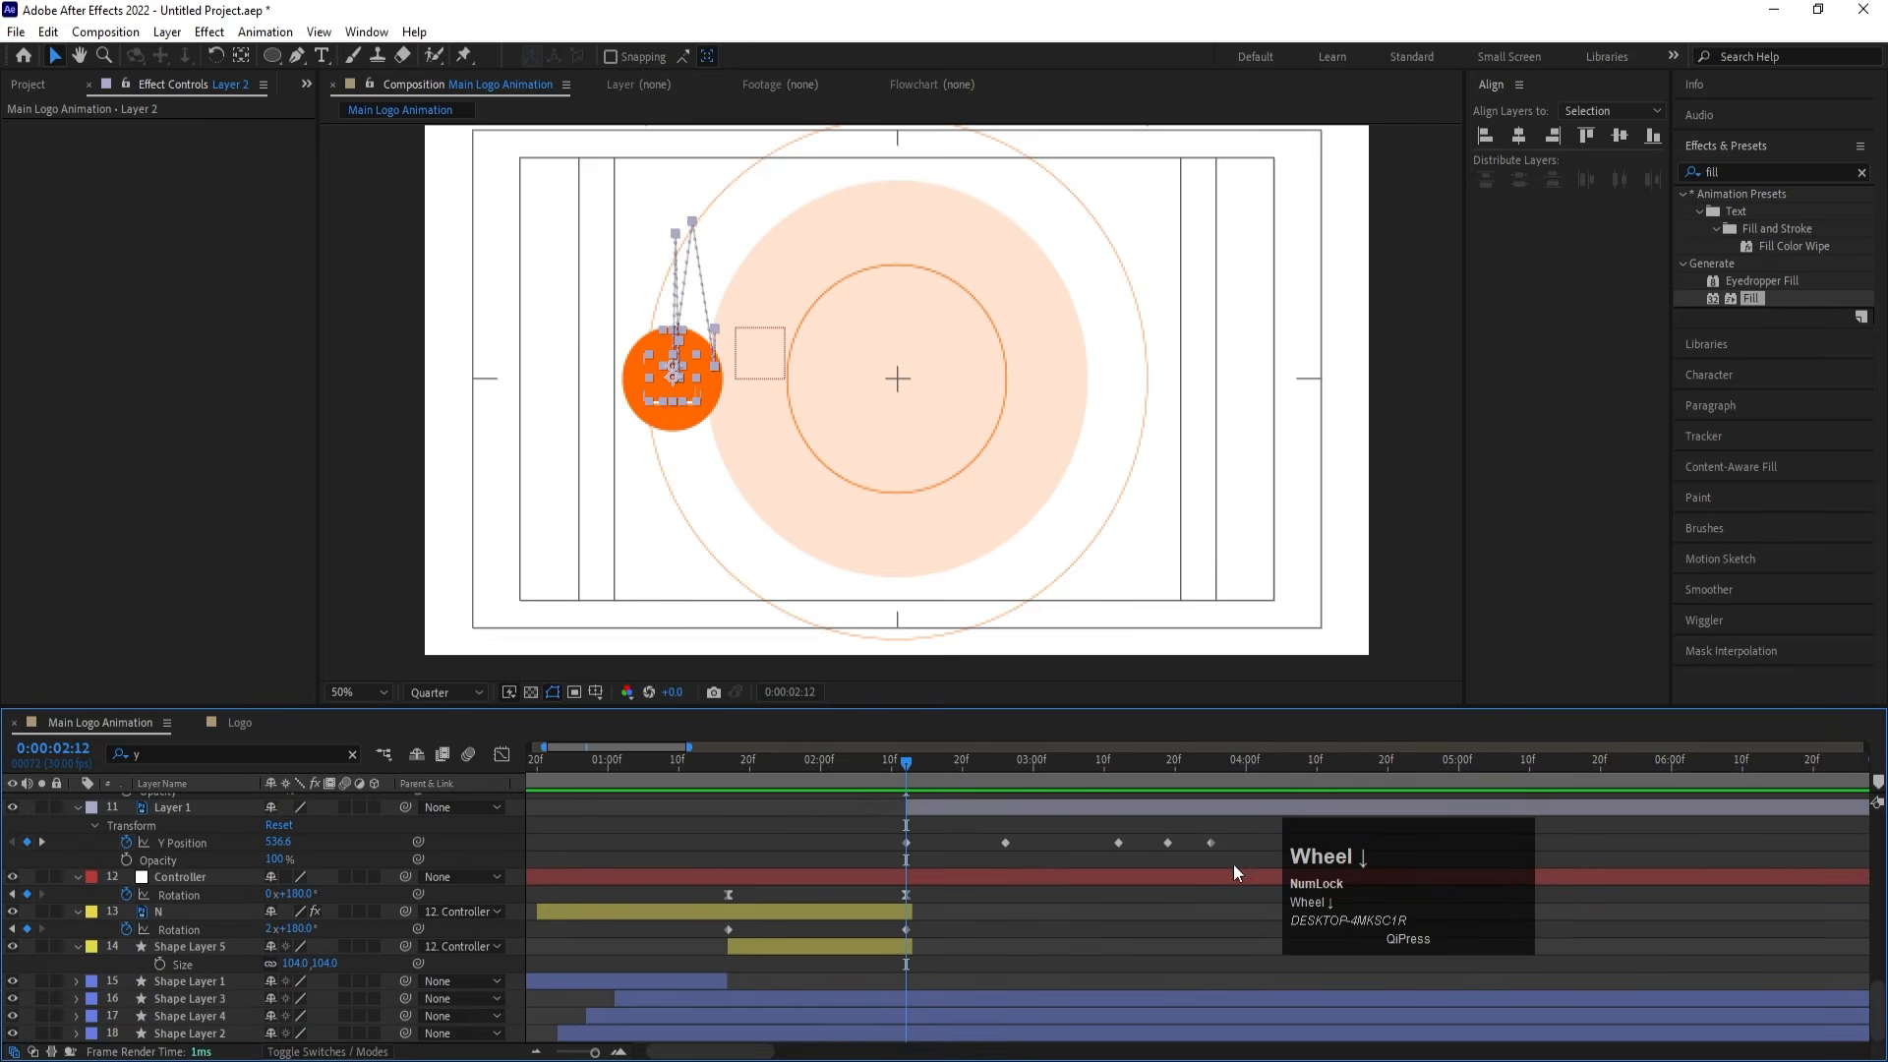
drag(1233, 863, 843, 633)
key(F9)
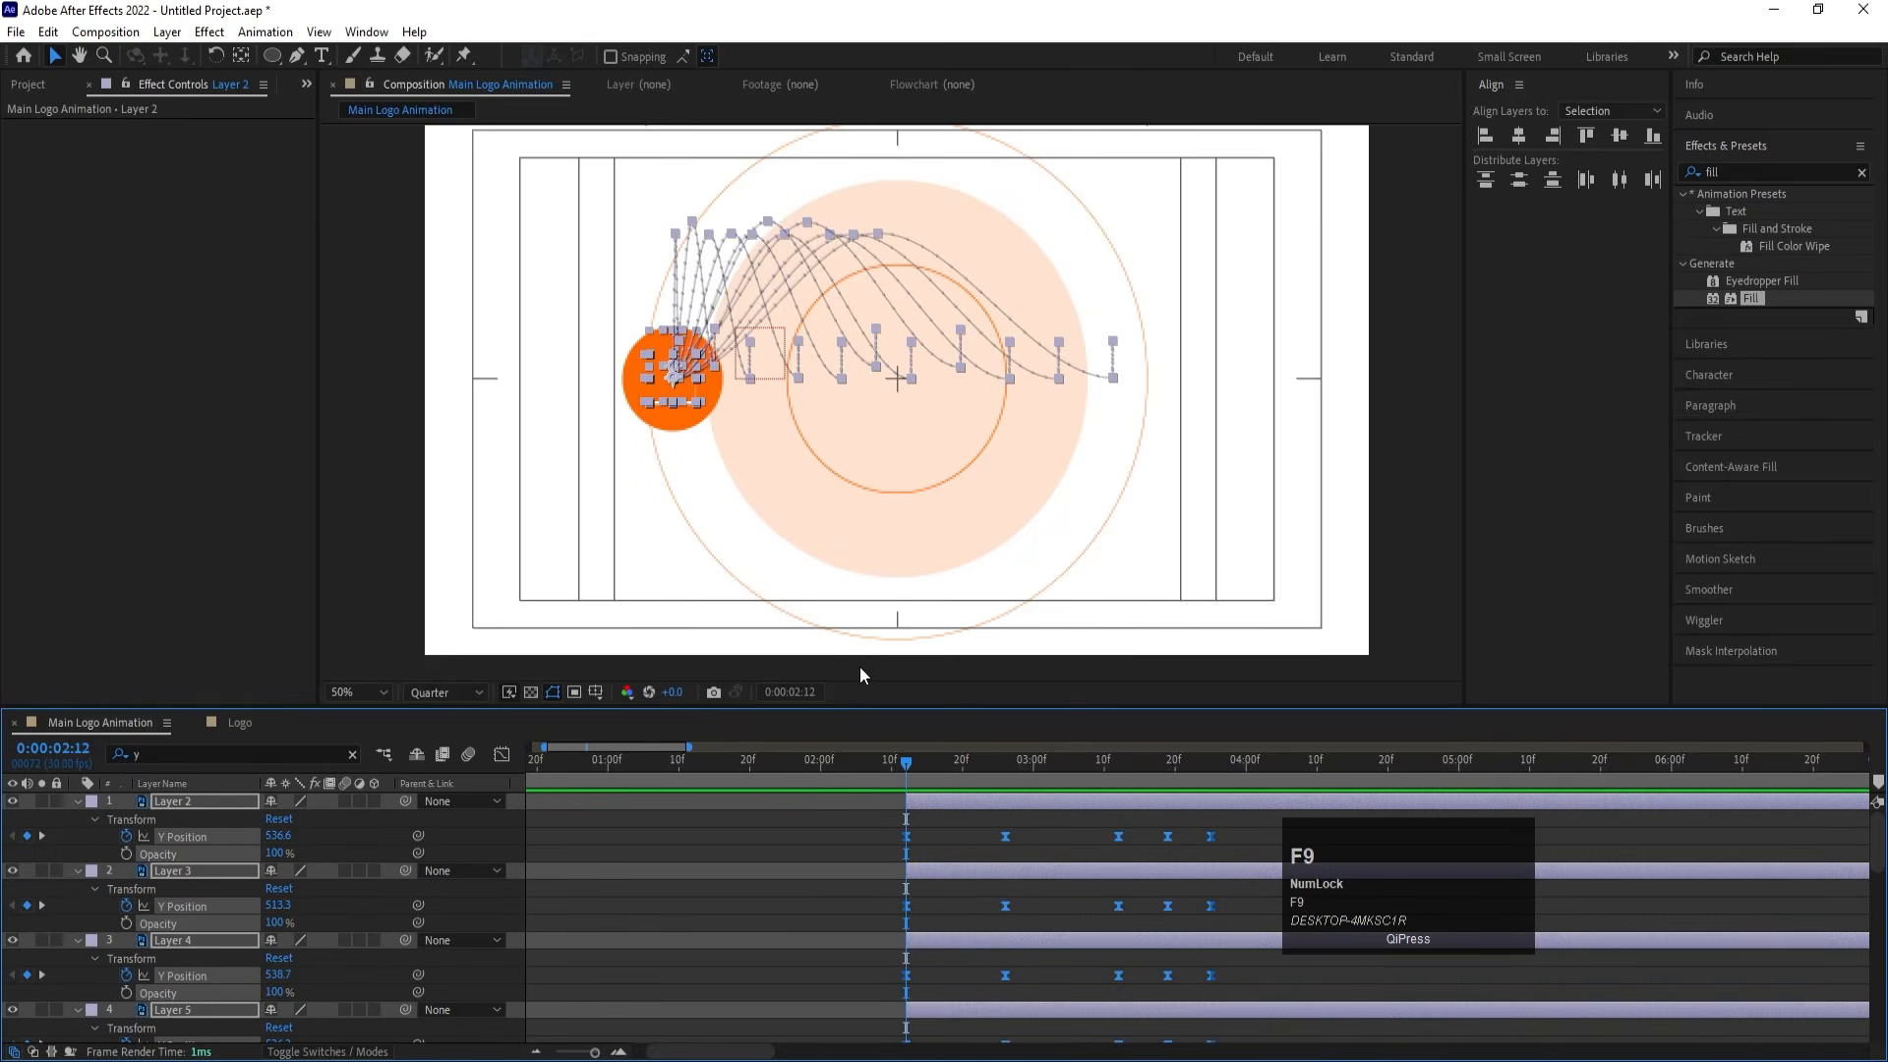
Shape the Y Position speed graph so the first bounce launches fast at 0:00:02:12, slows at its peak and accelerates into the 0:00:03:12 landing
click(501, 754)
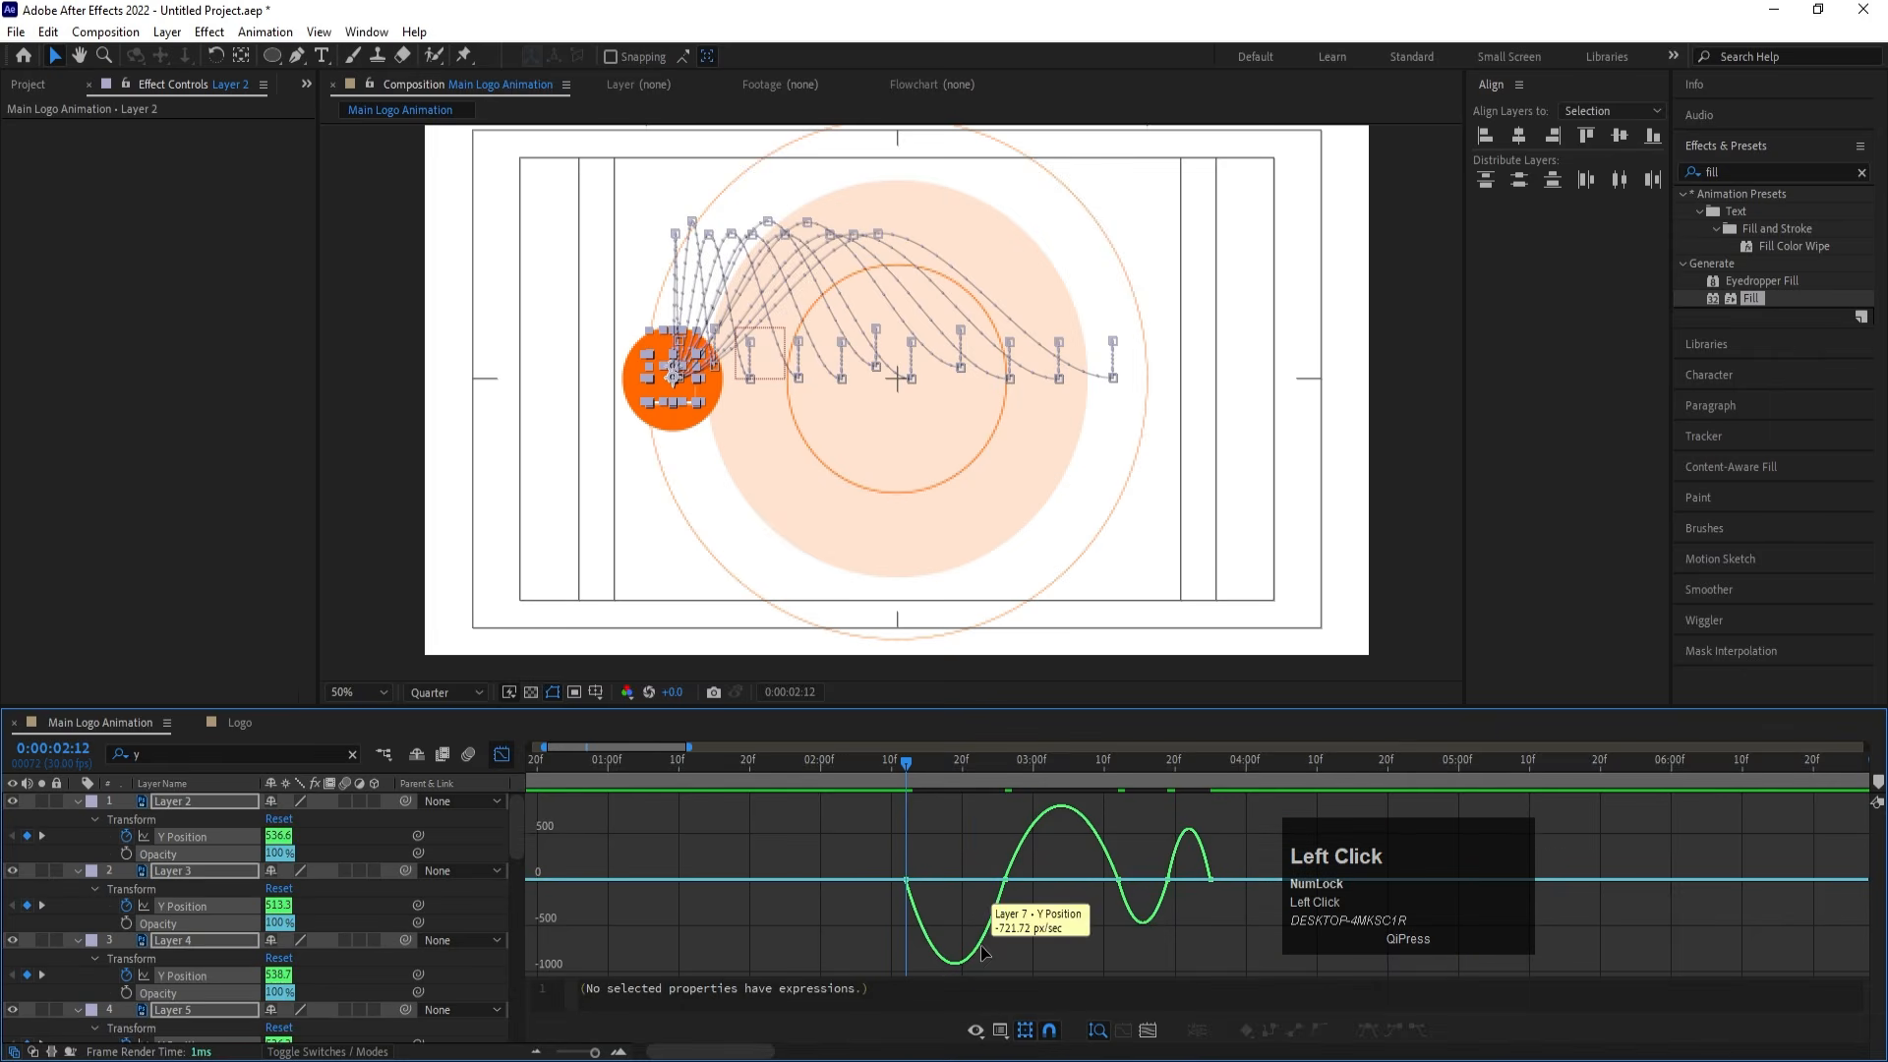
drag(970, 845, 924, 876)
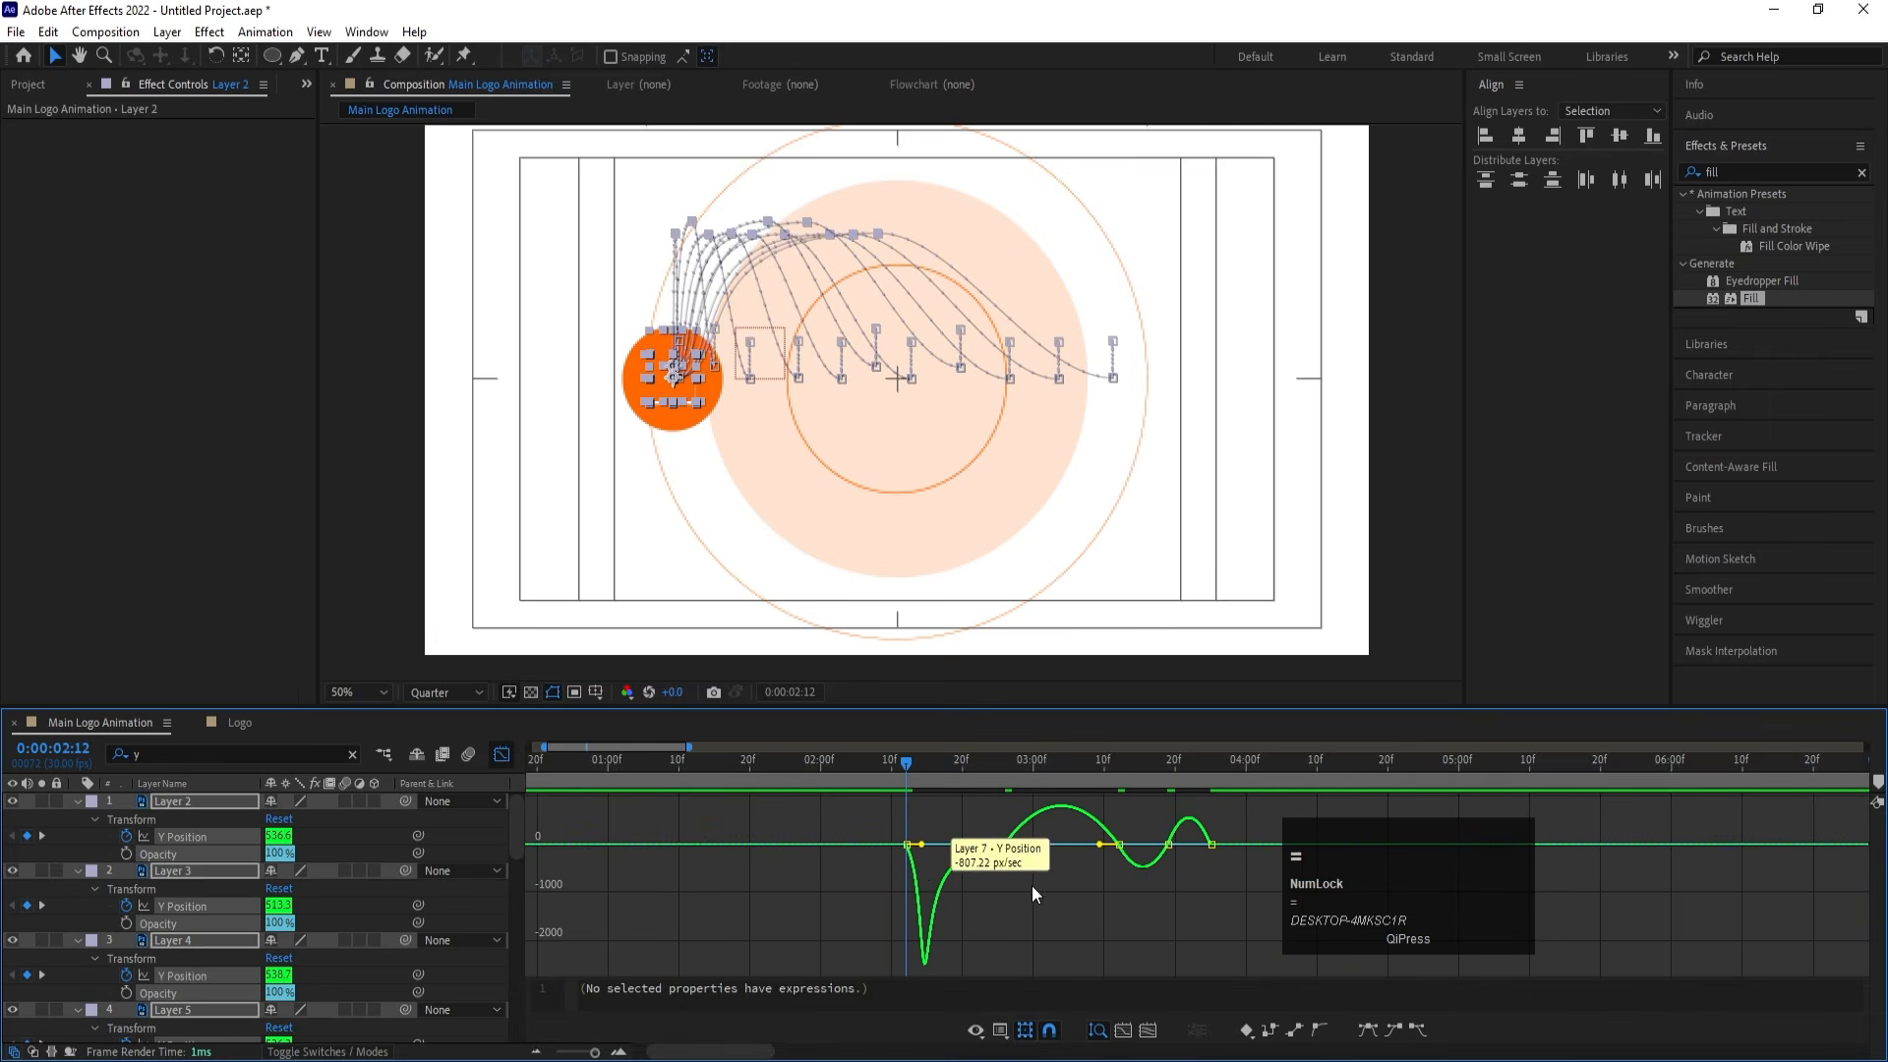
key(equal)
drag(1153, 915, 1076, 780)
drag(1149, 848, 1279, 842)
drag(964, 816, 838, 935)
drag(936, 879, 917, 882)
key(minus)
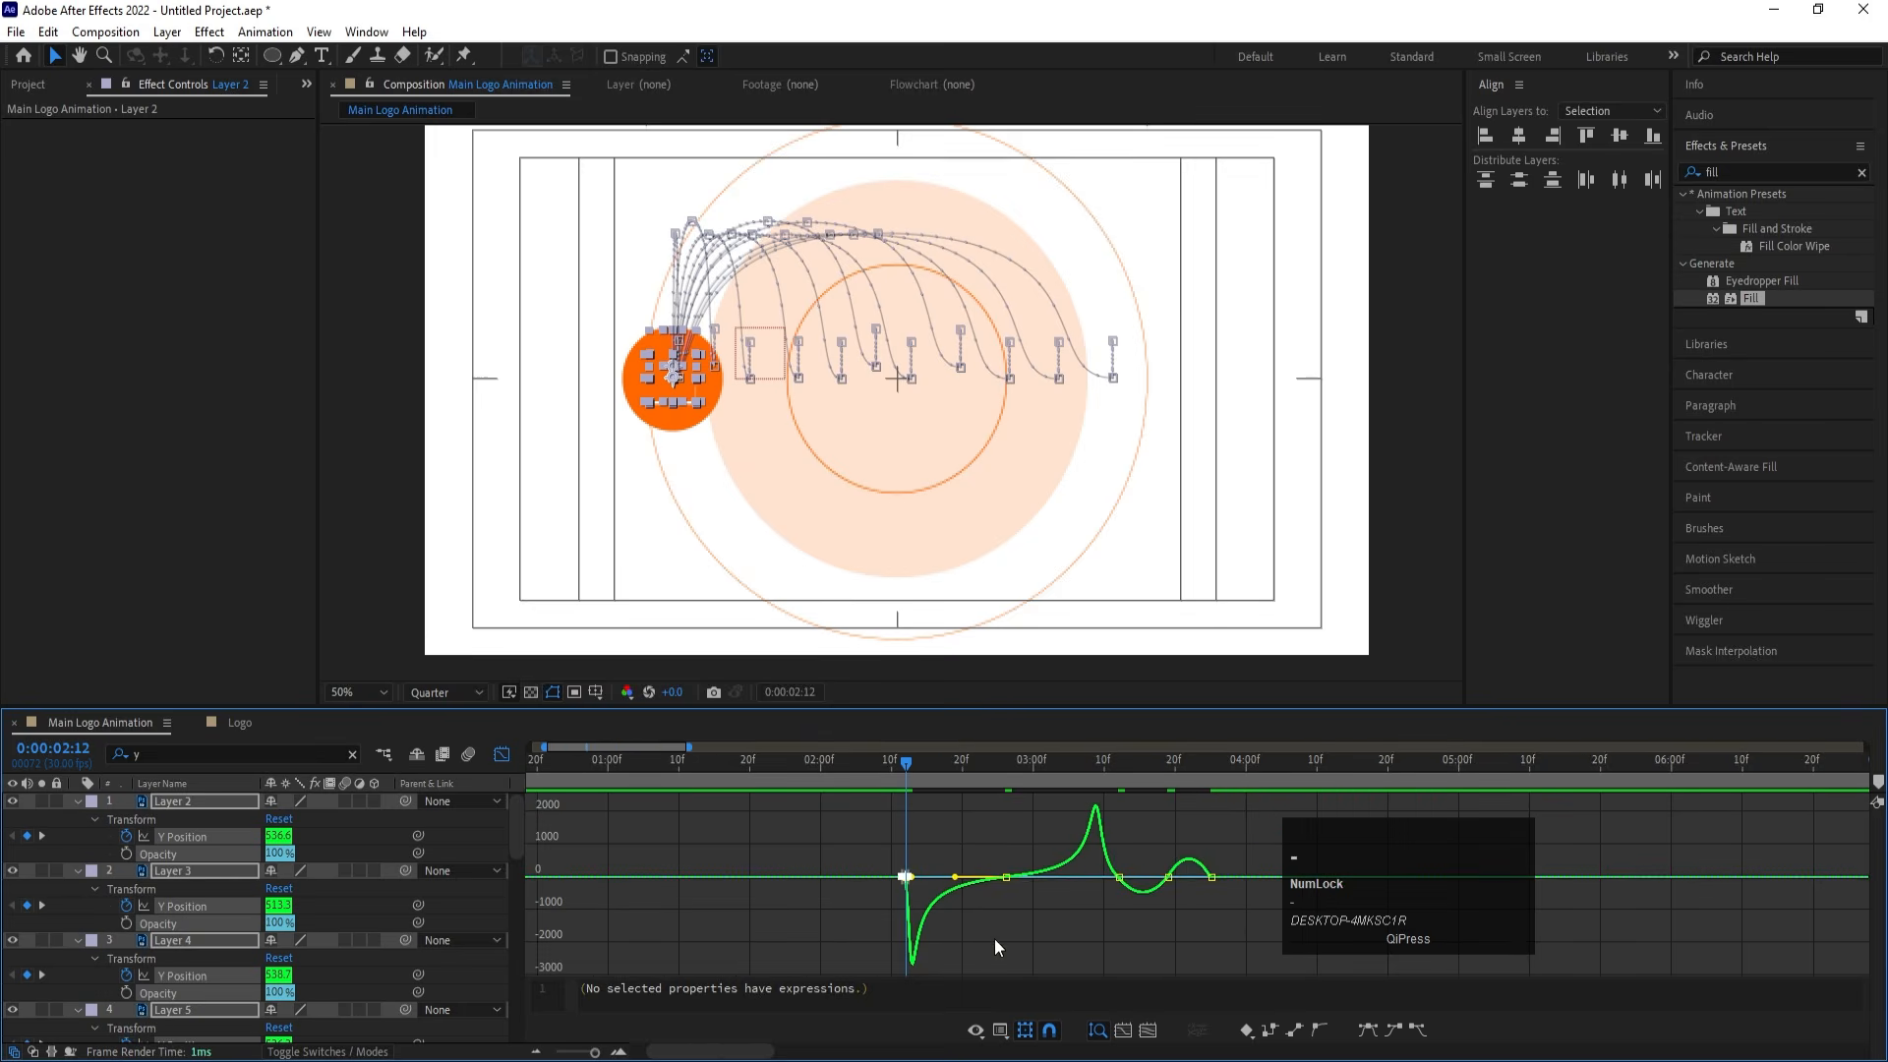
Reshape the second bounce's Y speed curve with a sharp launch after 0:00:03:12, a slow peak and a fast fall near 0:00:03:25
drag(1075, 854, 1140, 960)
click(1093, 773)
key(equal)
key(equal)
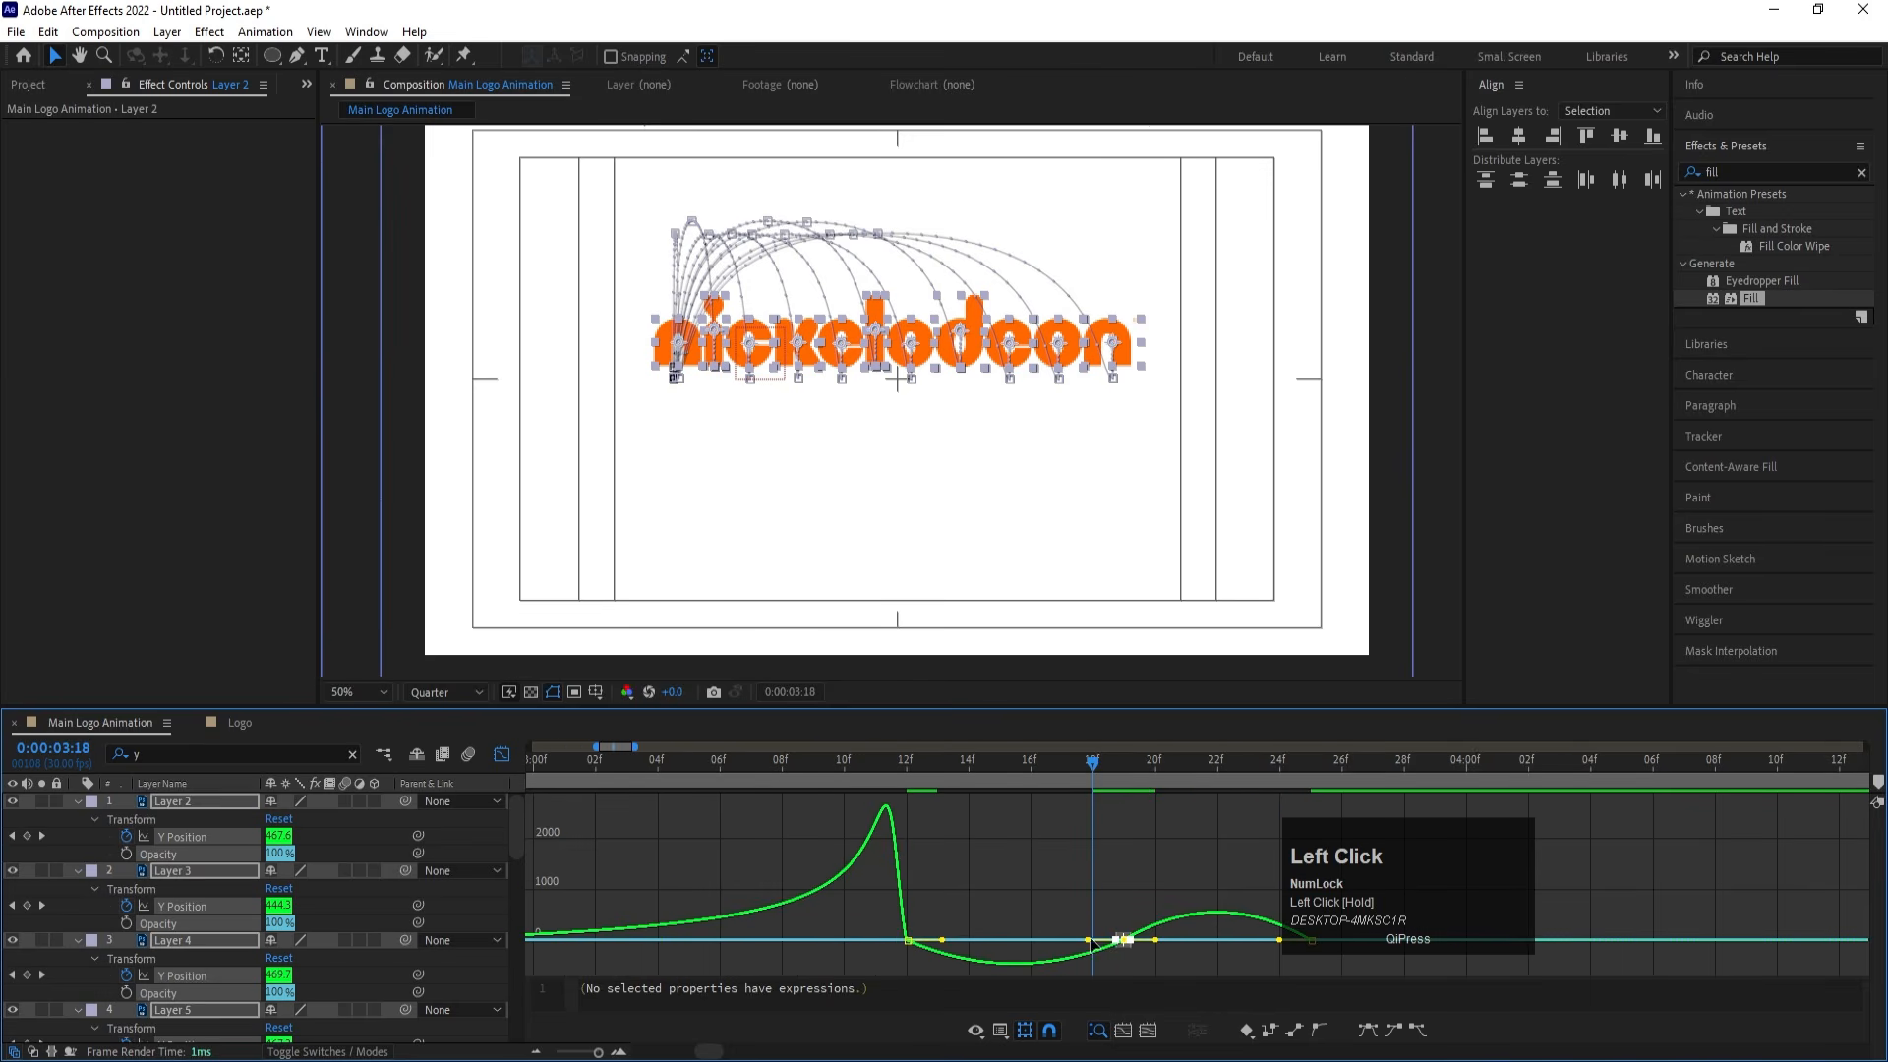
drag(1003, 936, 973, 936)
drag(1094, 864, 1146, 981)
drag(1156, 913, 1218, 913)
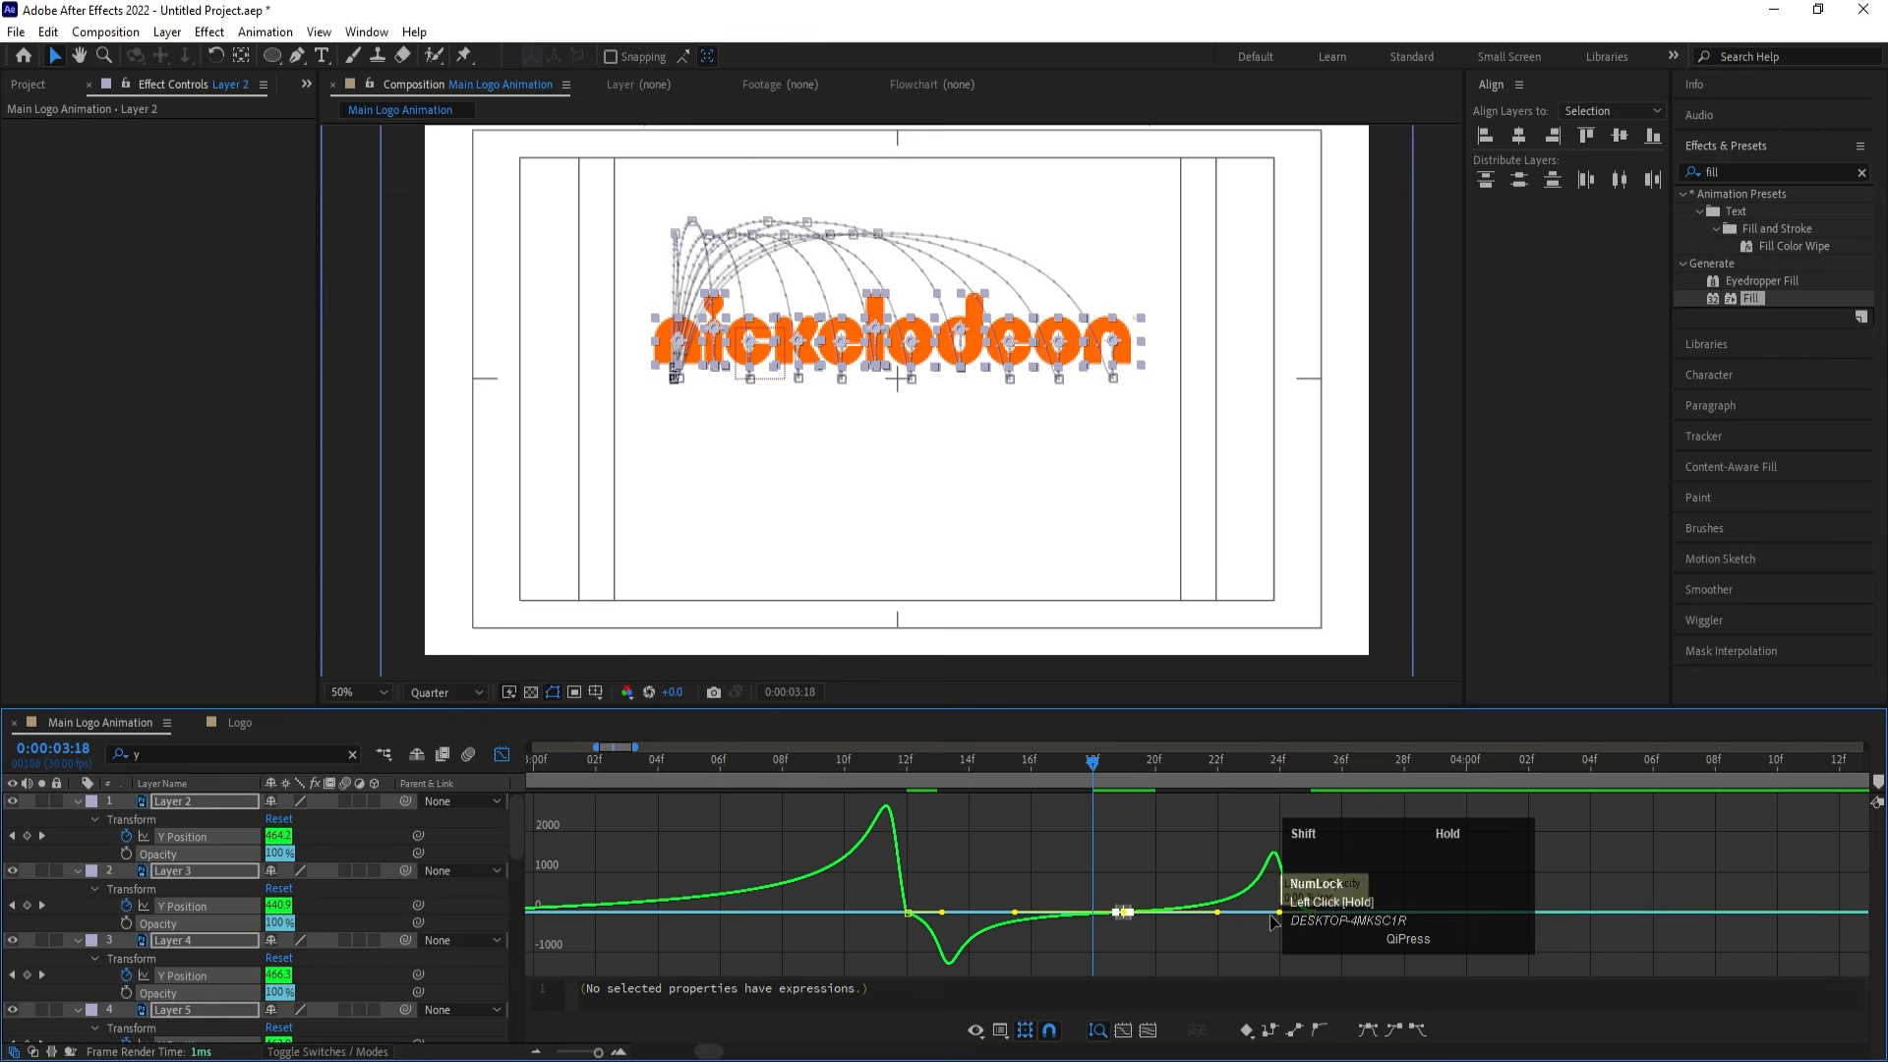
drag(987, 843, 859, 972)
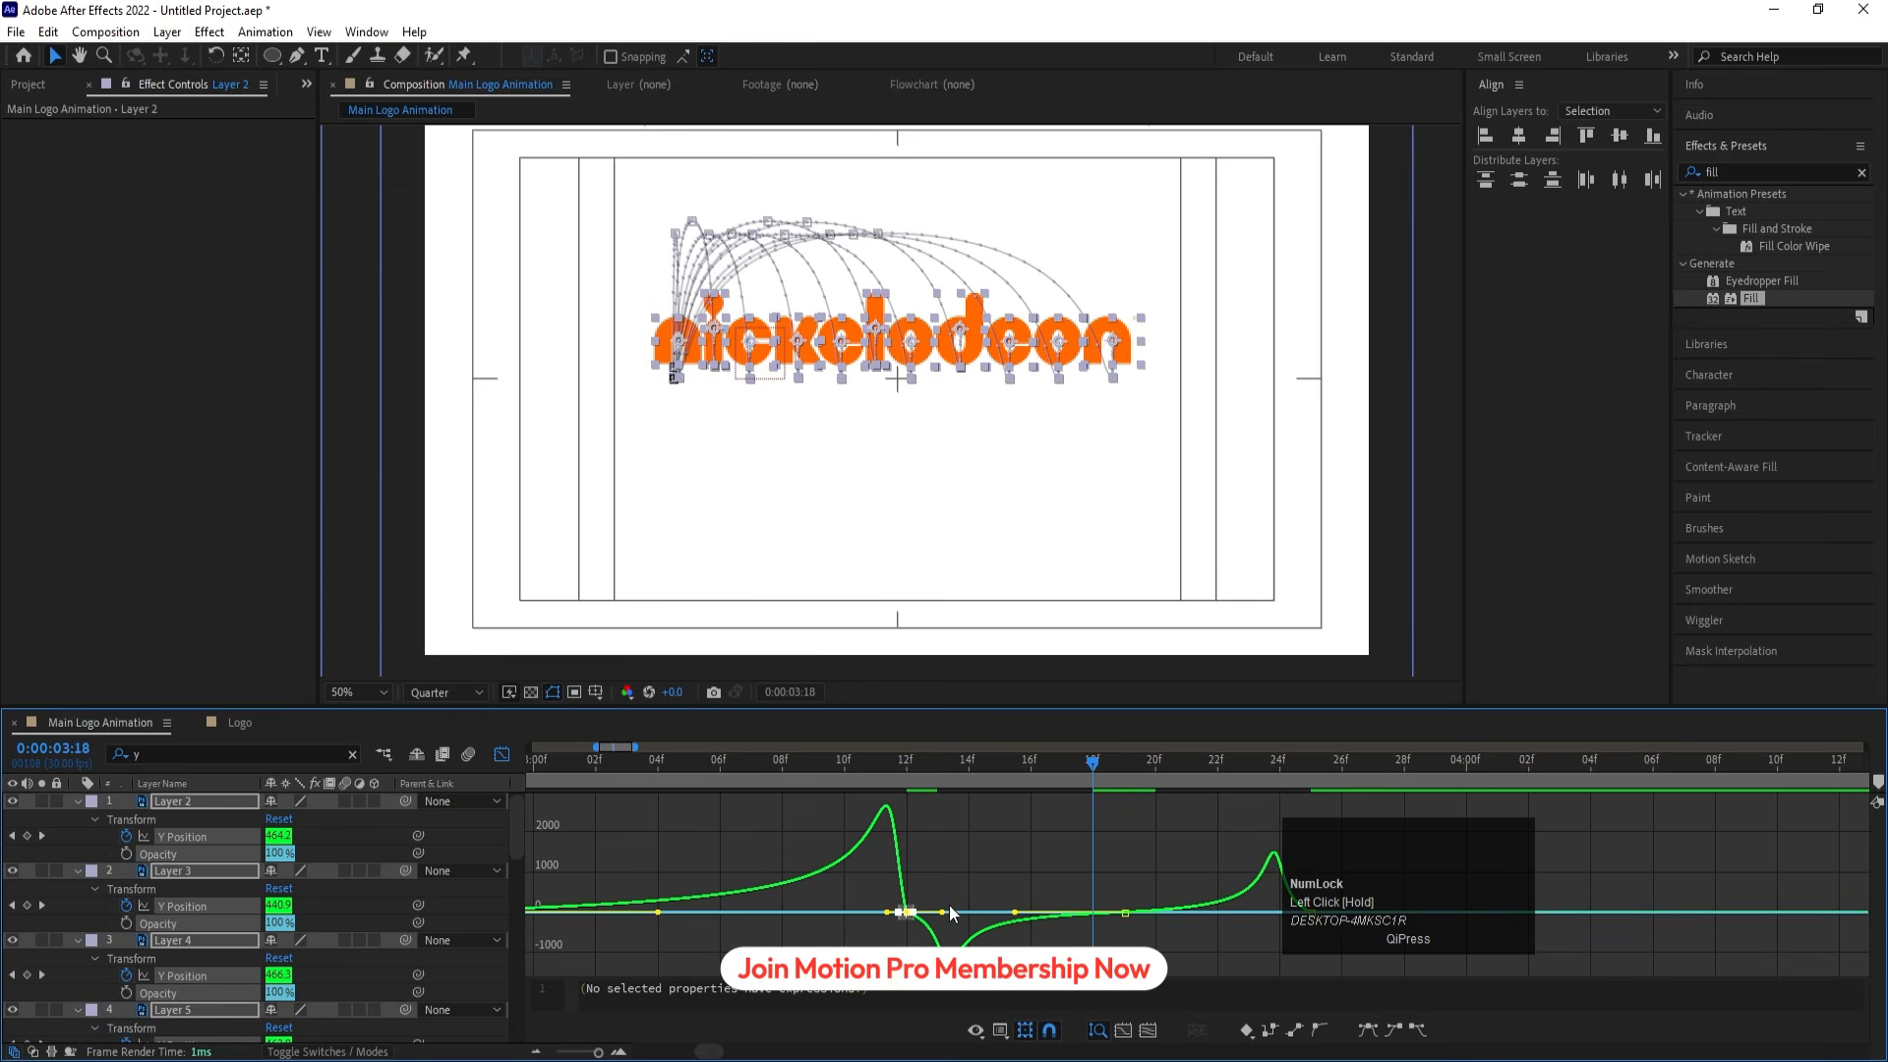
drag(942, 914, 920, 914)
click(1341, 926)
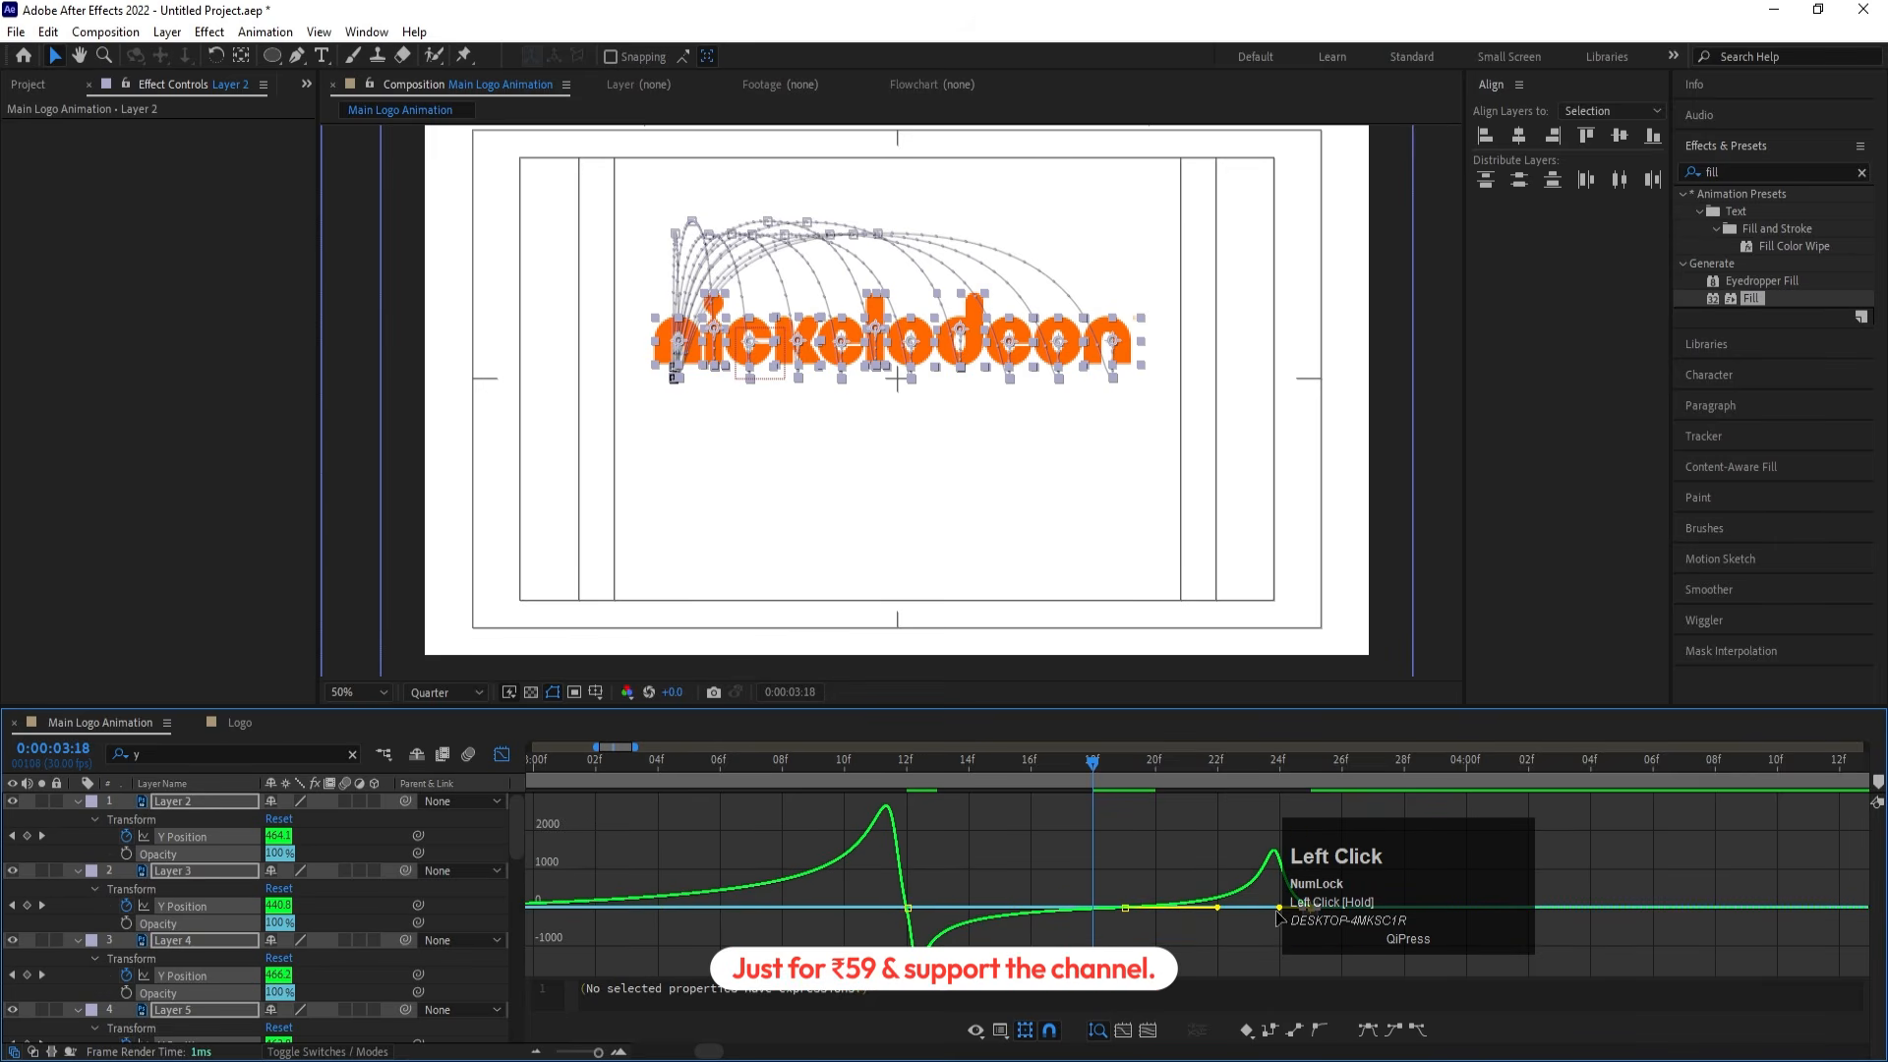
drag(1279, 917, 1298, 917)
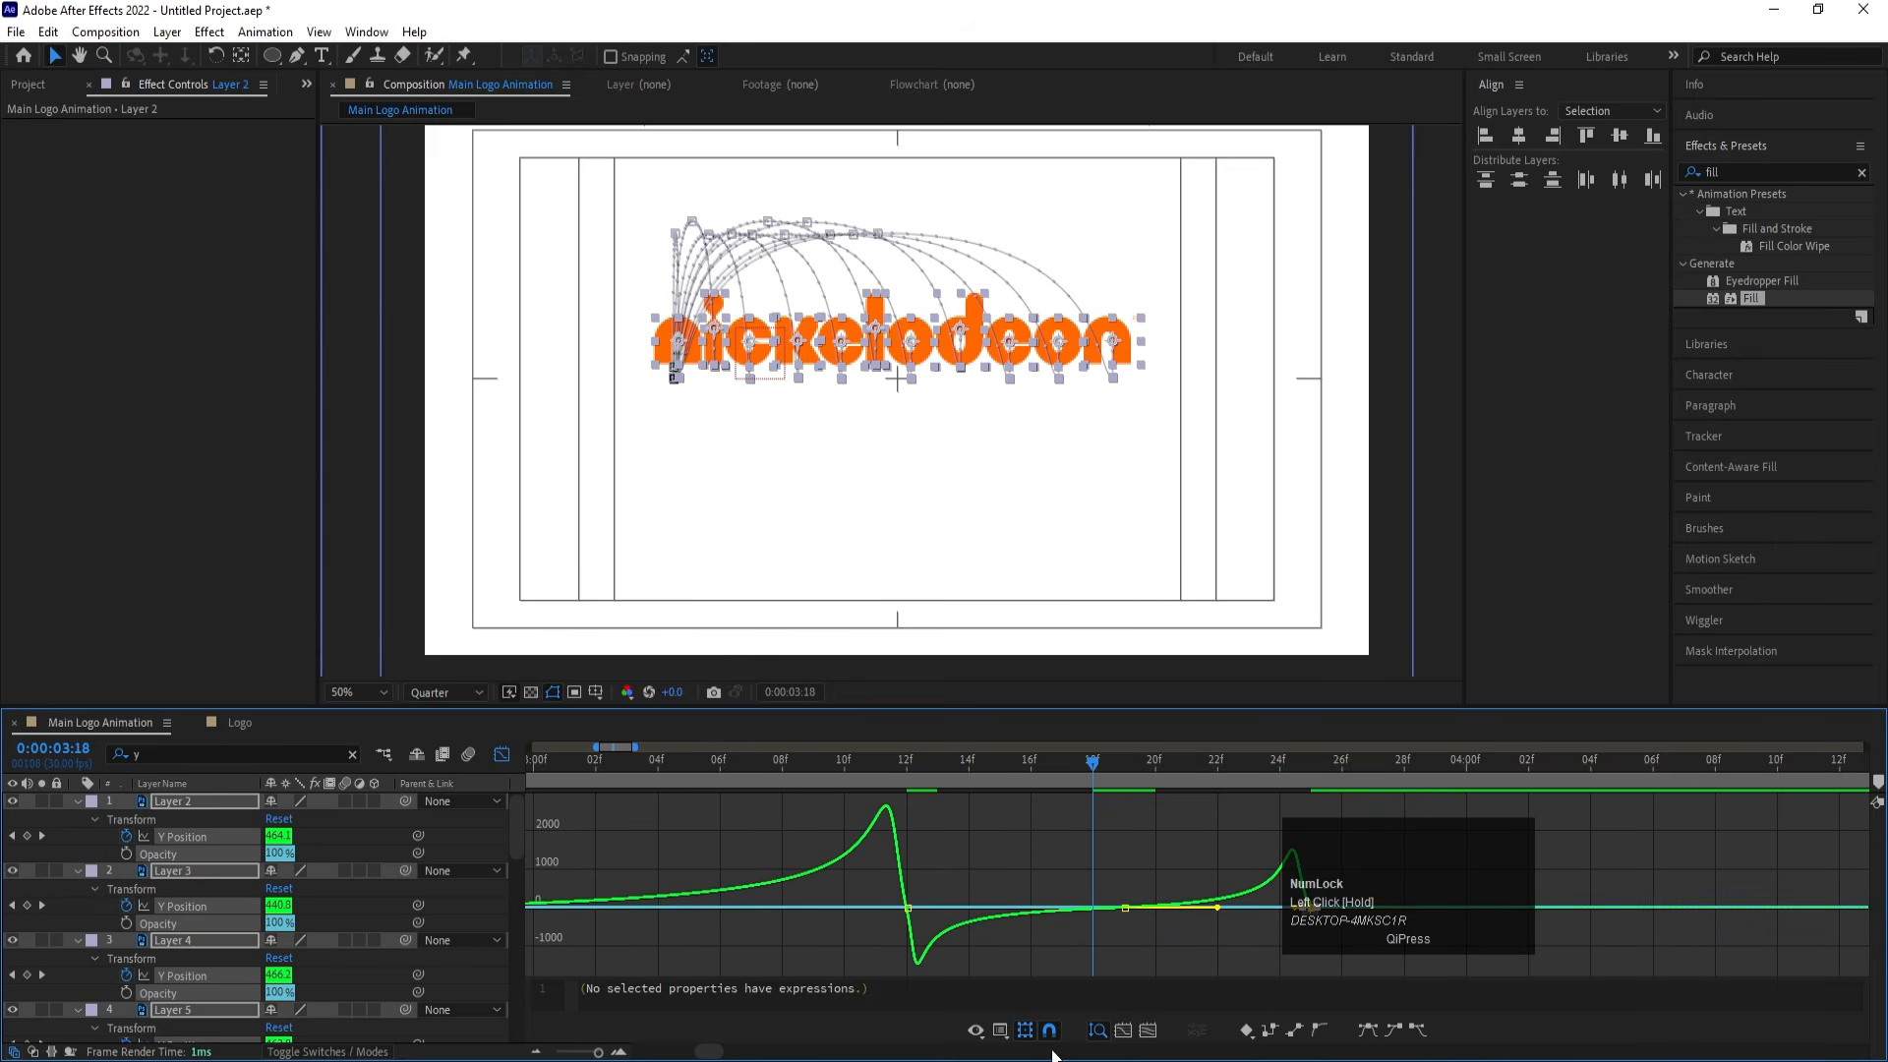
Close the speed graph and preview the letters' bounce from 0:00:02:12
key(minus)
key(minus)
click(812, 770)
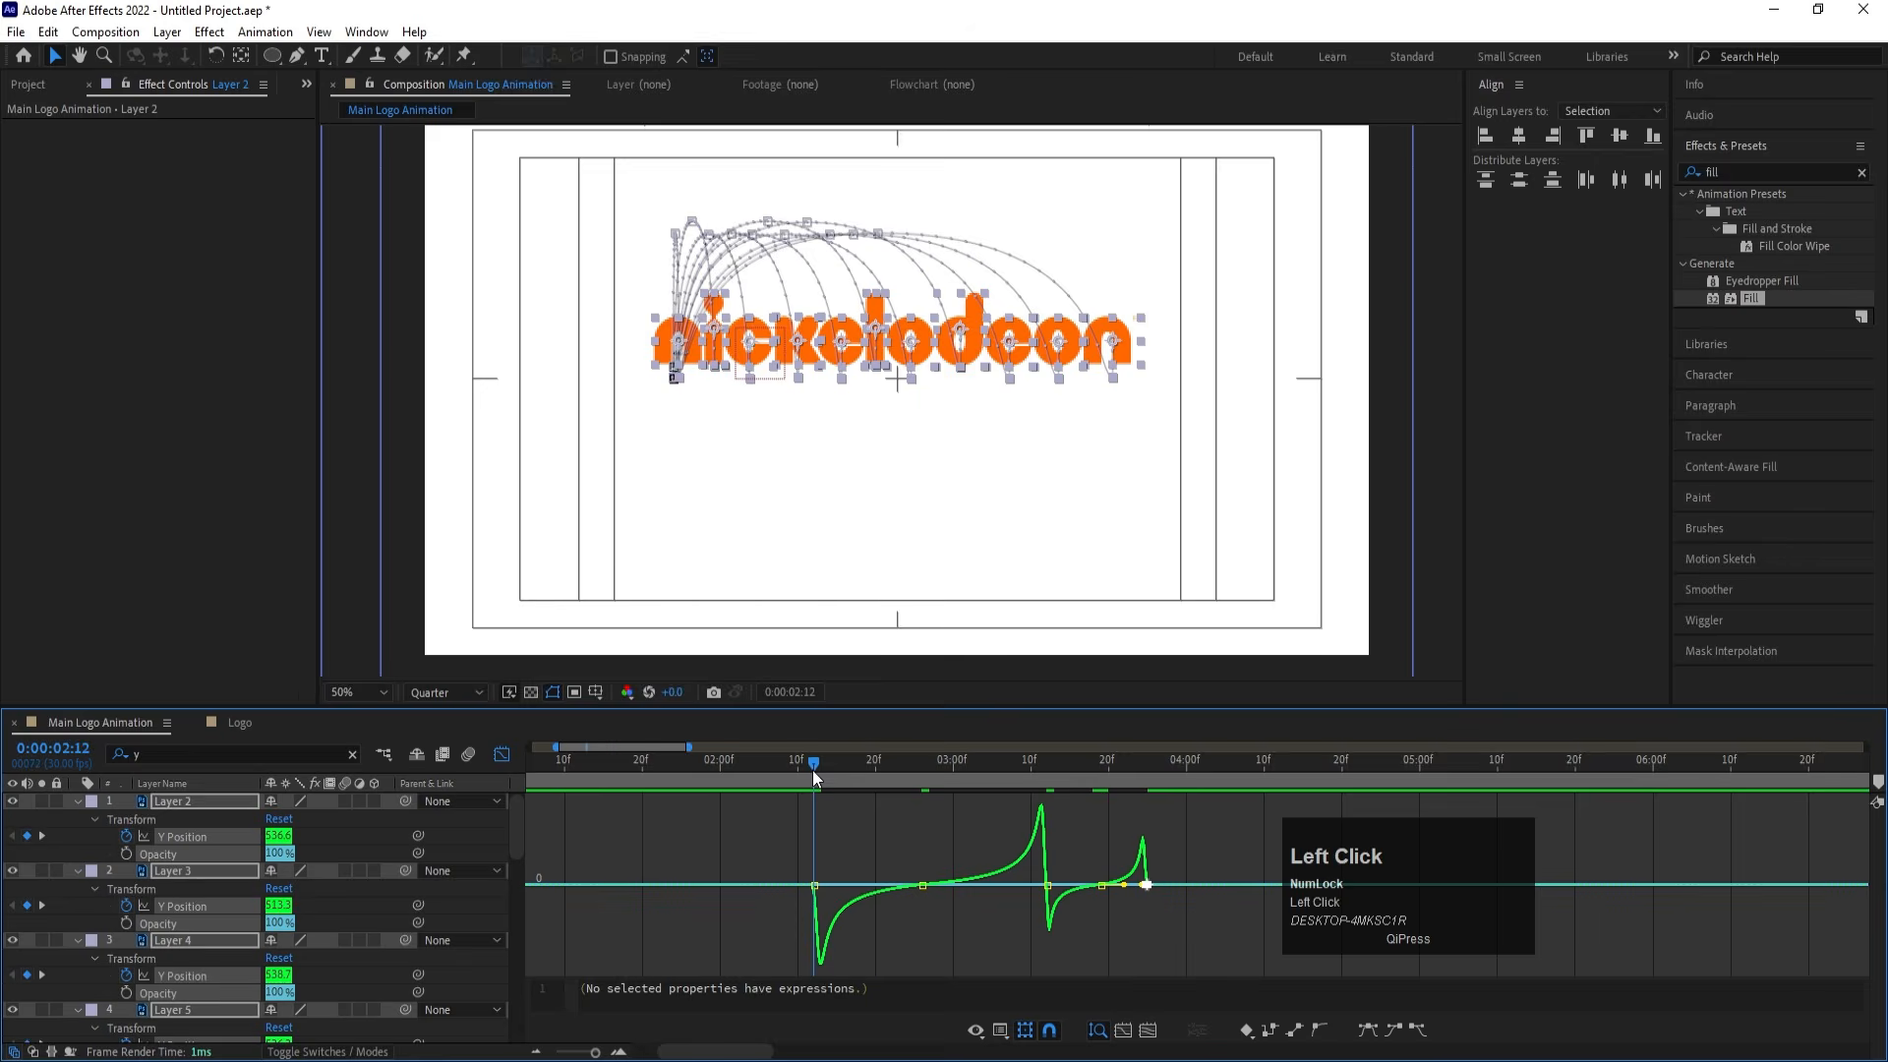
click(502, 755)
key(space)
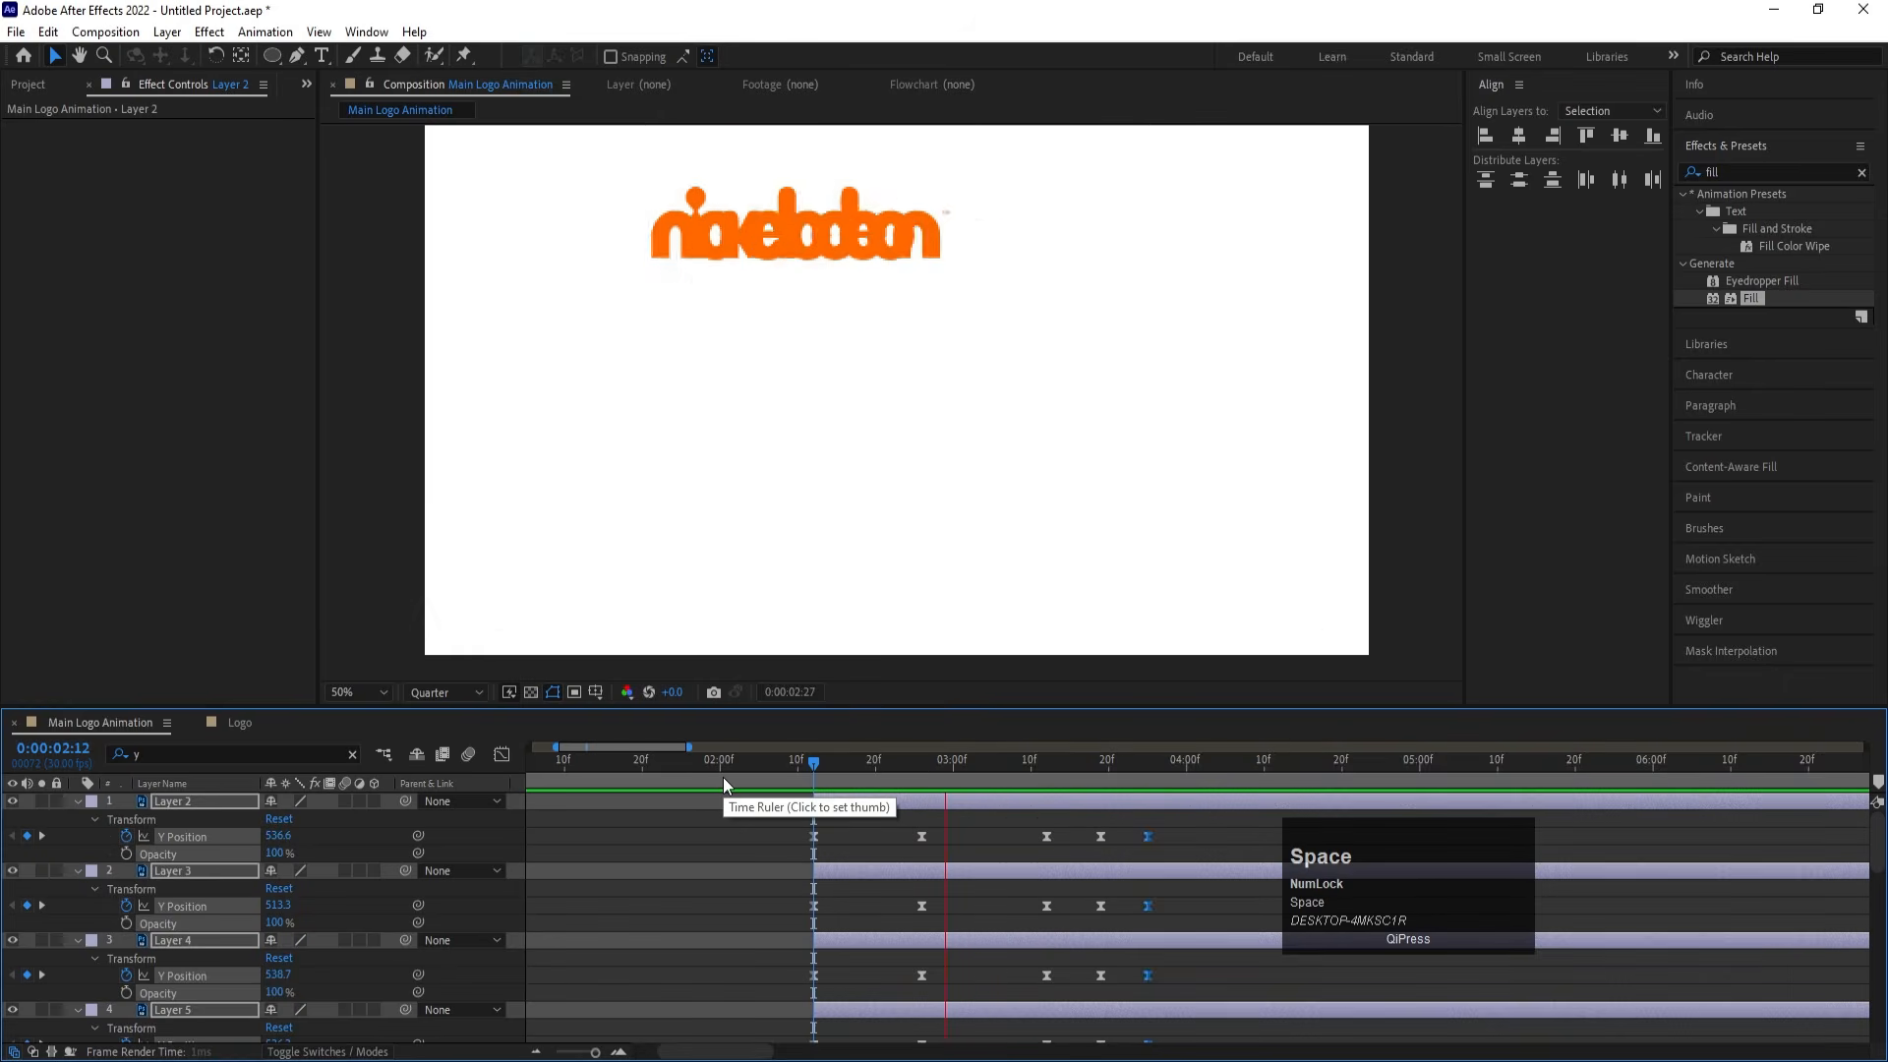
key(space)
Keyframe the letters' Rotation at 0:00:02:12 and set it to 1 full revolution at 0:00:03:12
click(816, 776)
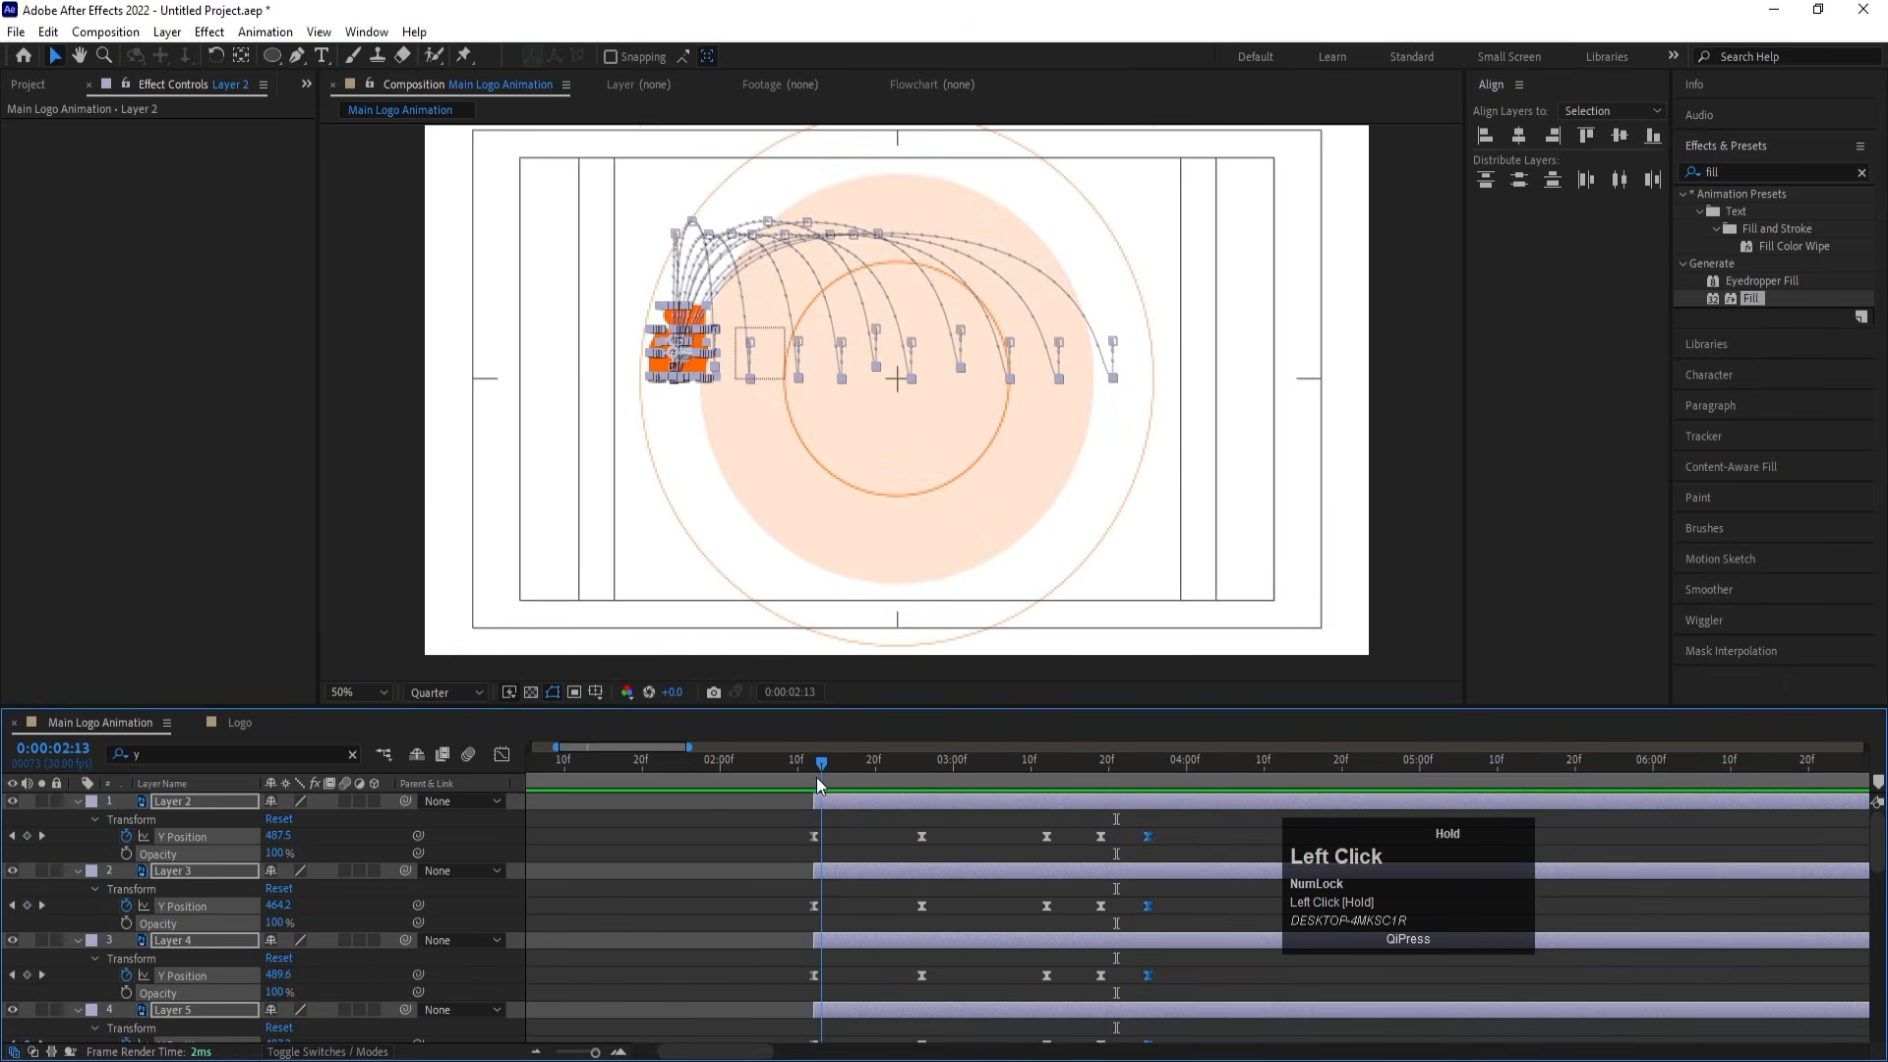
key(r)
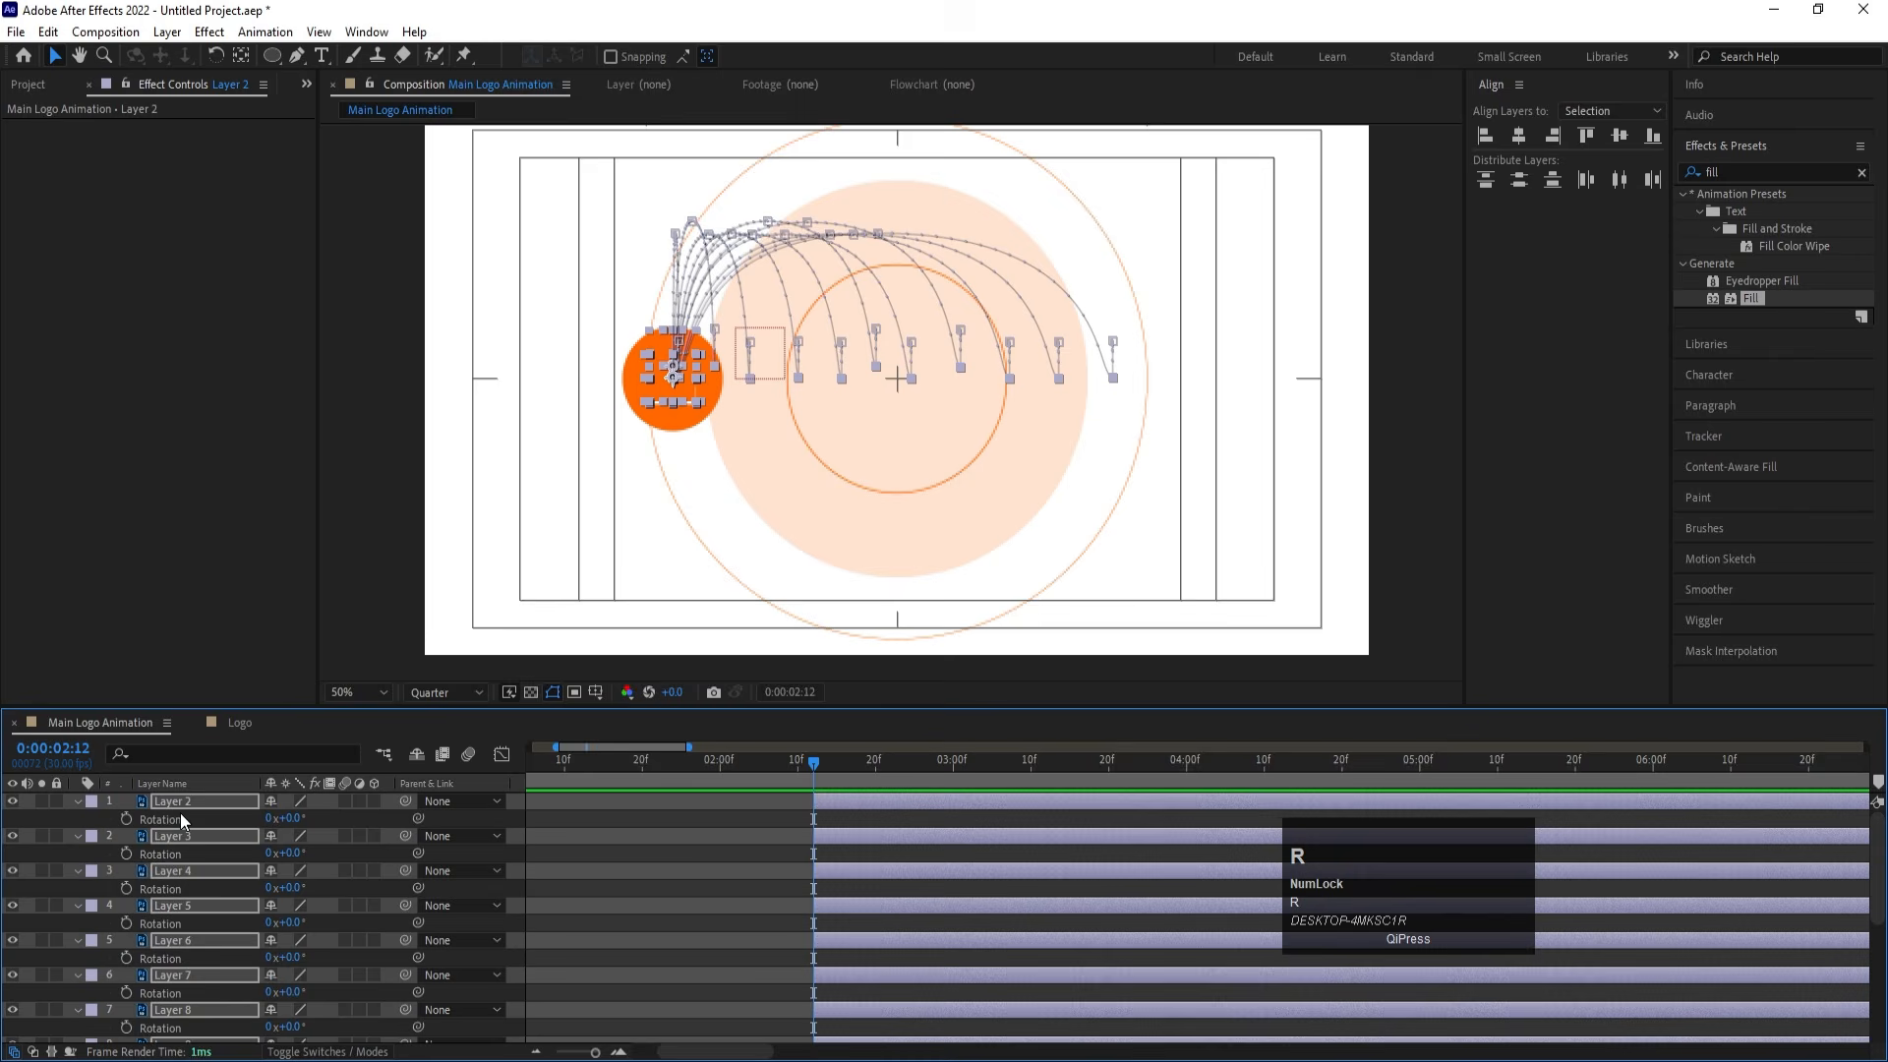
click(128, 820)
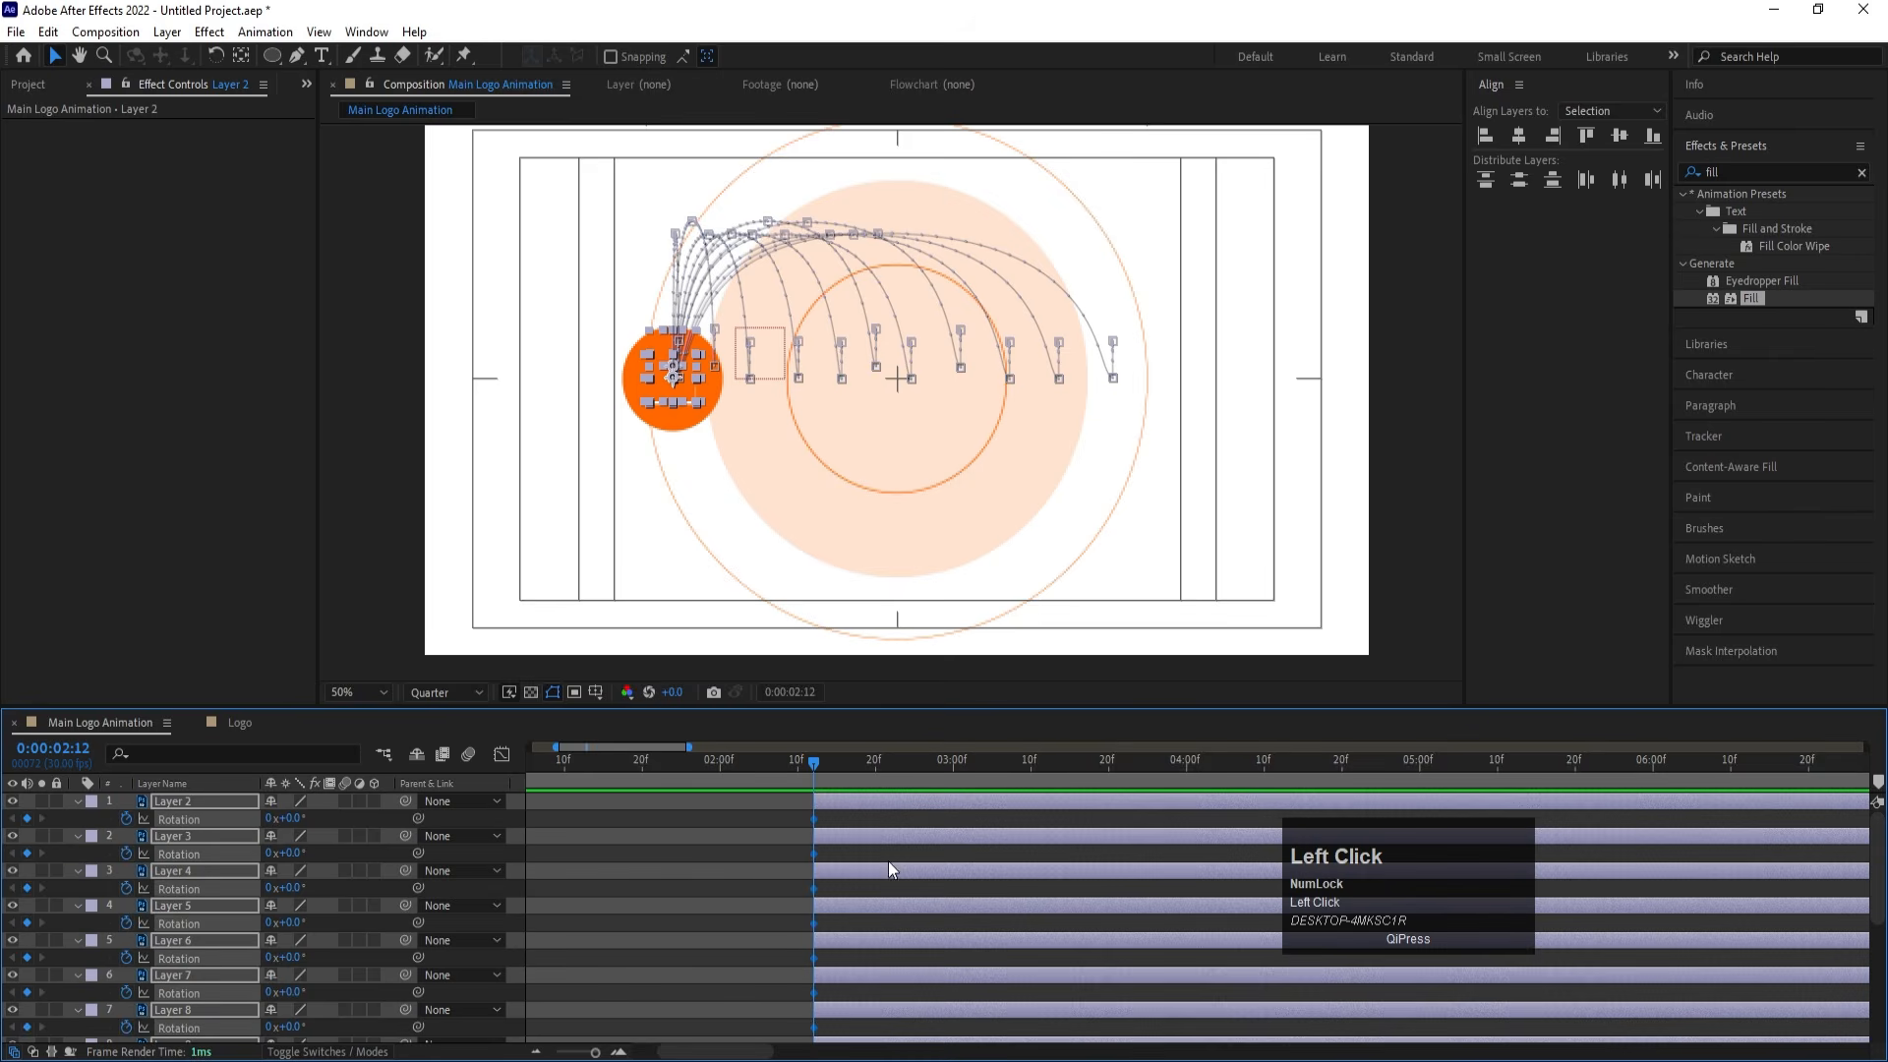
key(u)
click(1040, 769)
key(k)
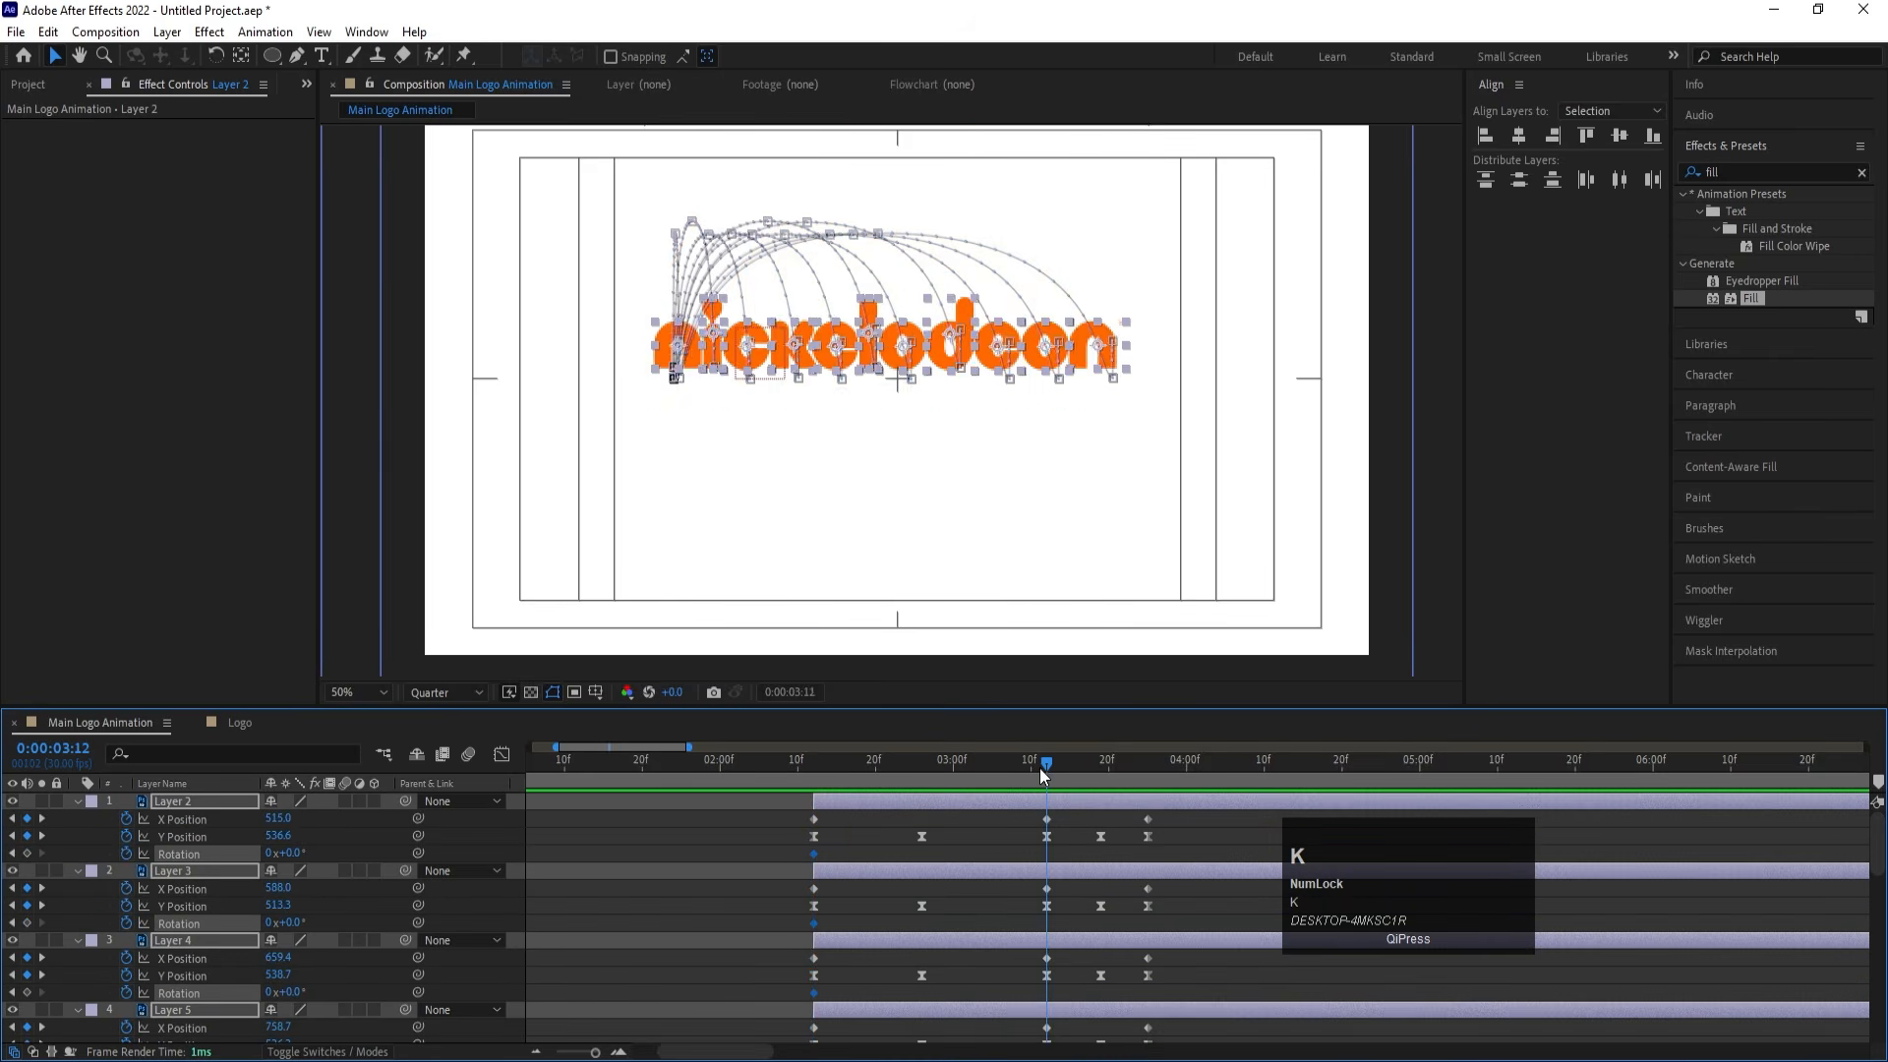
click(269, 852)
text(1)
key(Return)
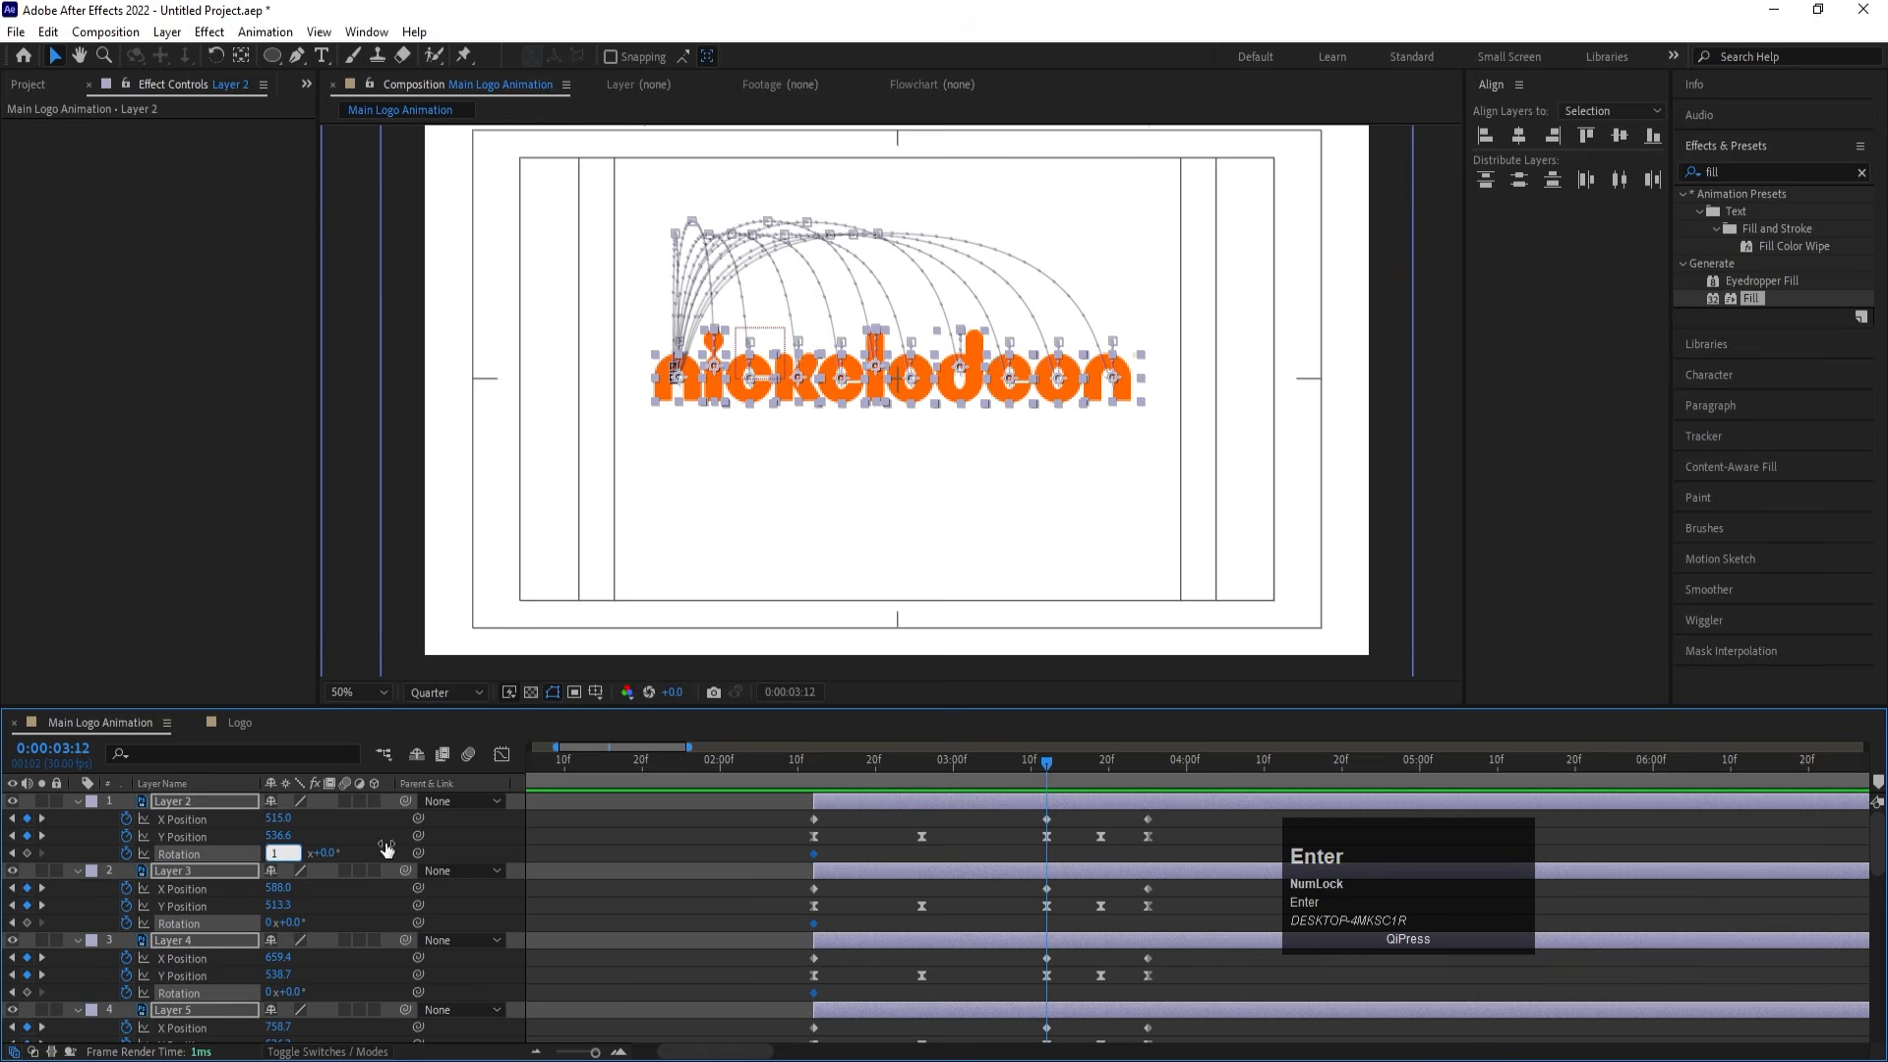
Preview the spinning letters, and play the whole logo animation from 0:00:00:00
click(792, 769)
key(space)
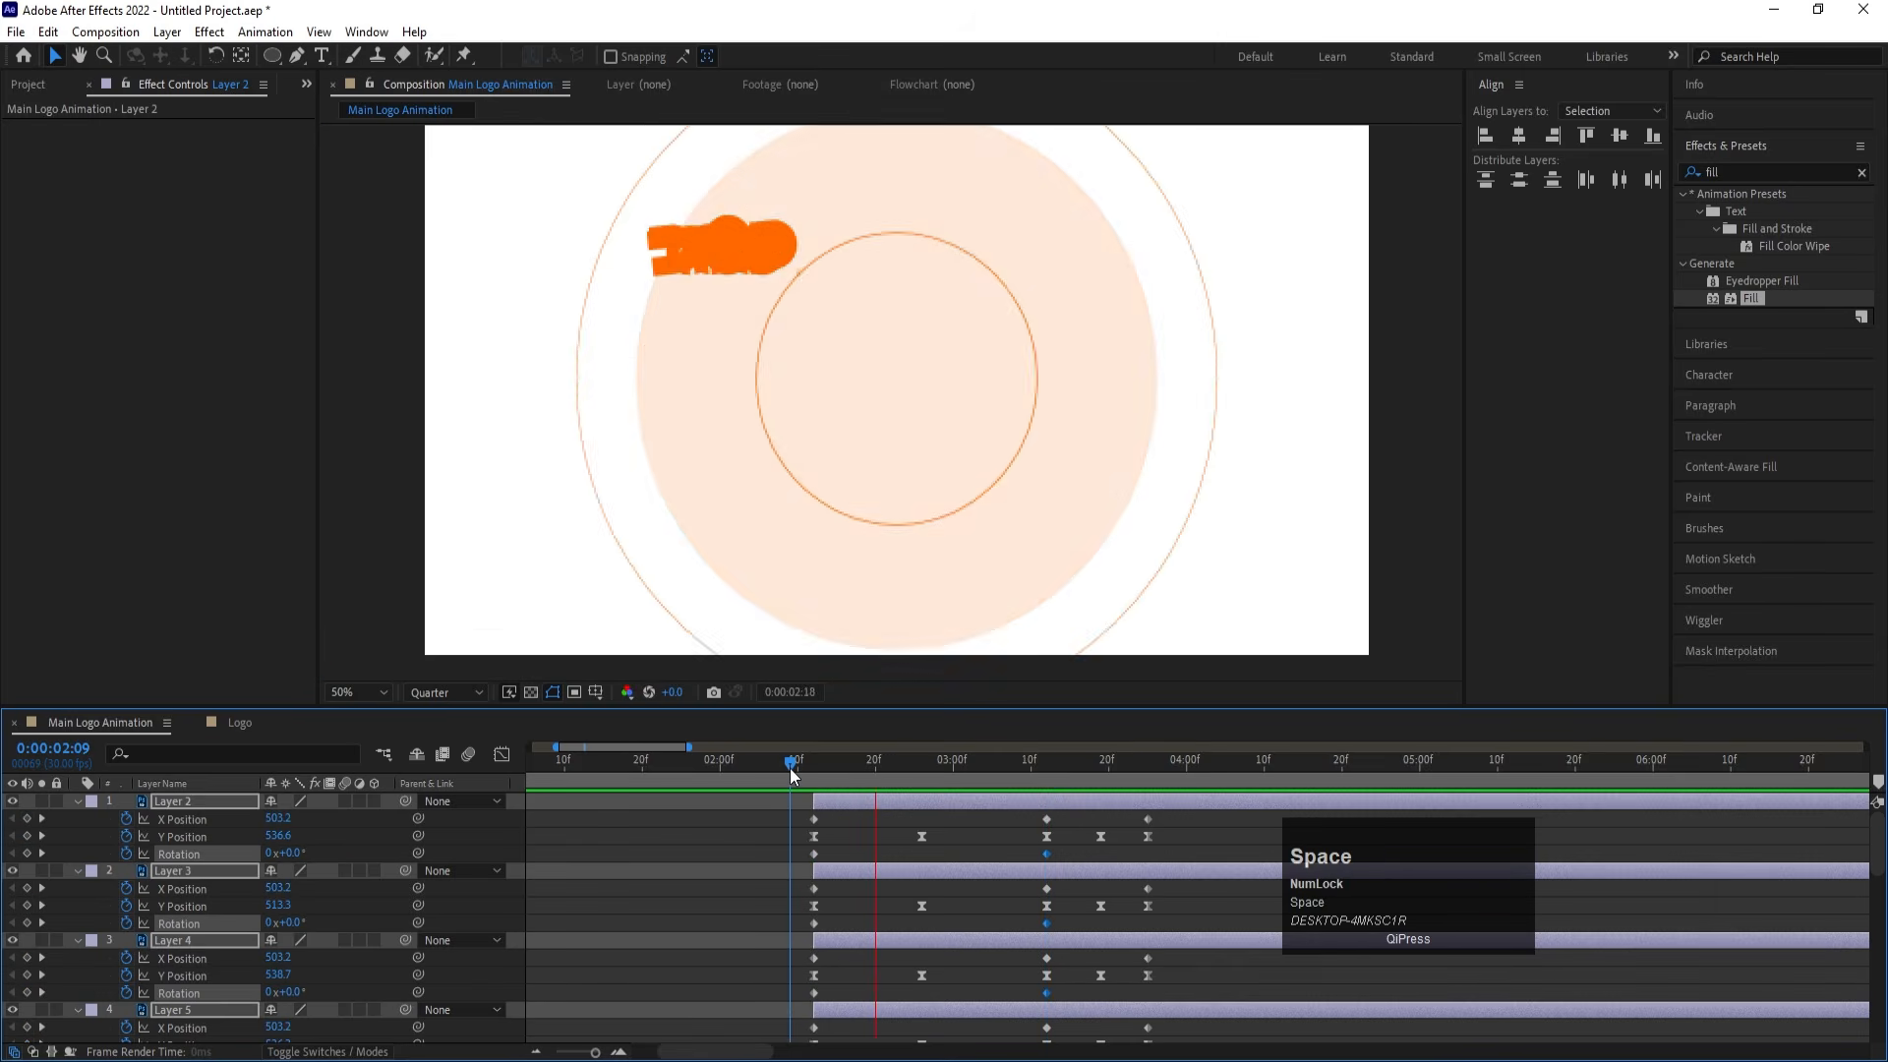
drag(824, 771, 316, 806)
key(space)
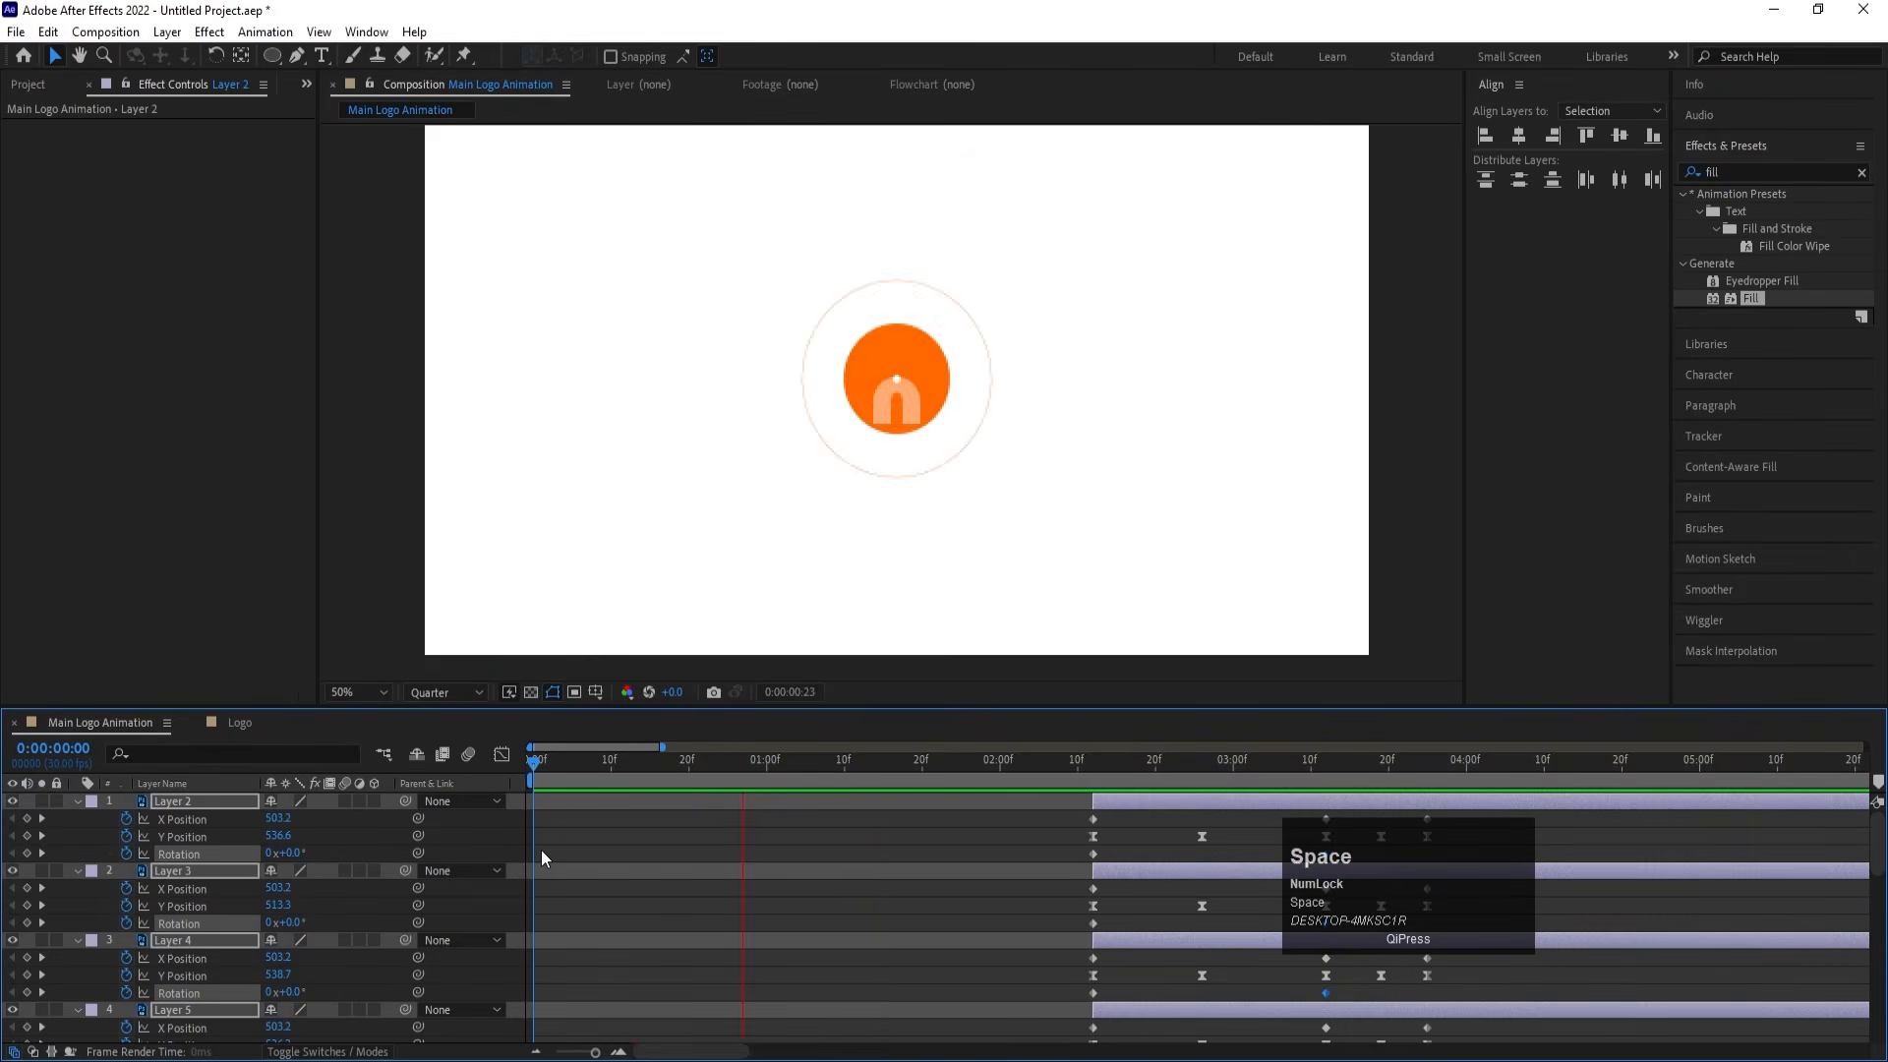
key(space)
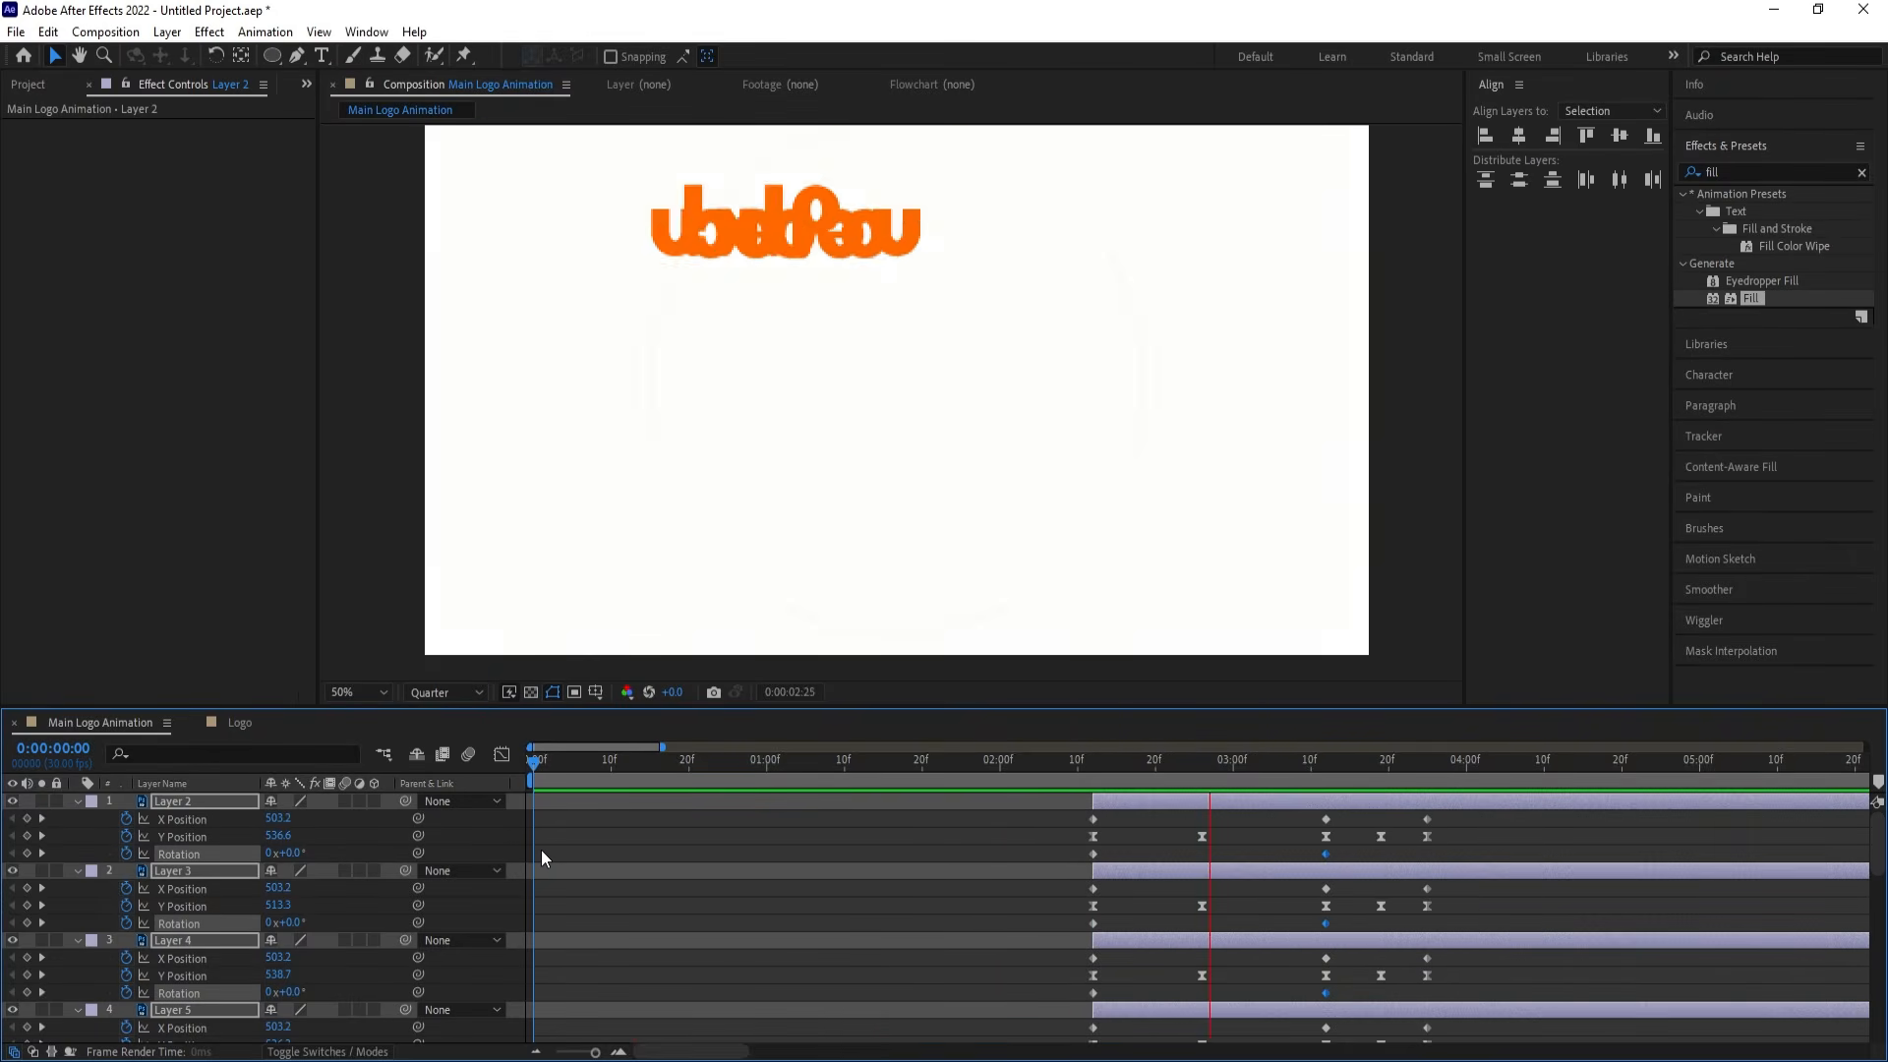
key(space)
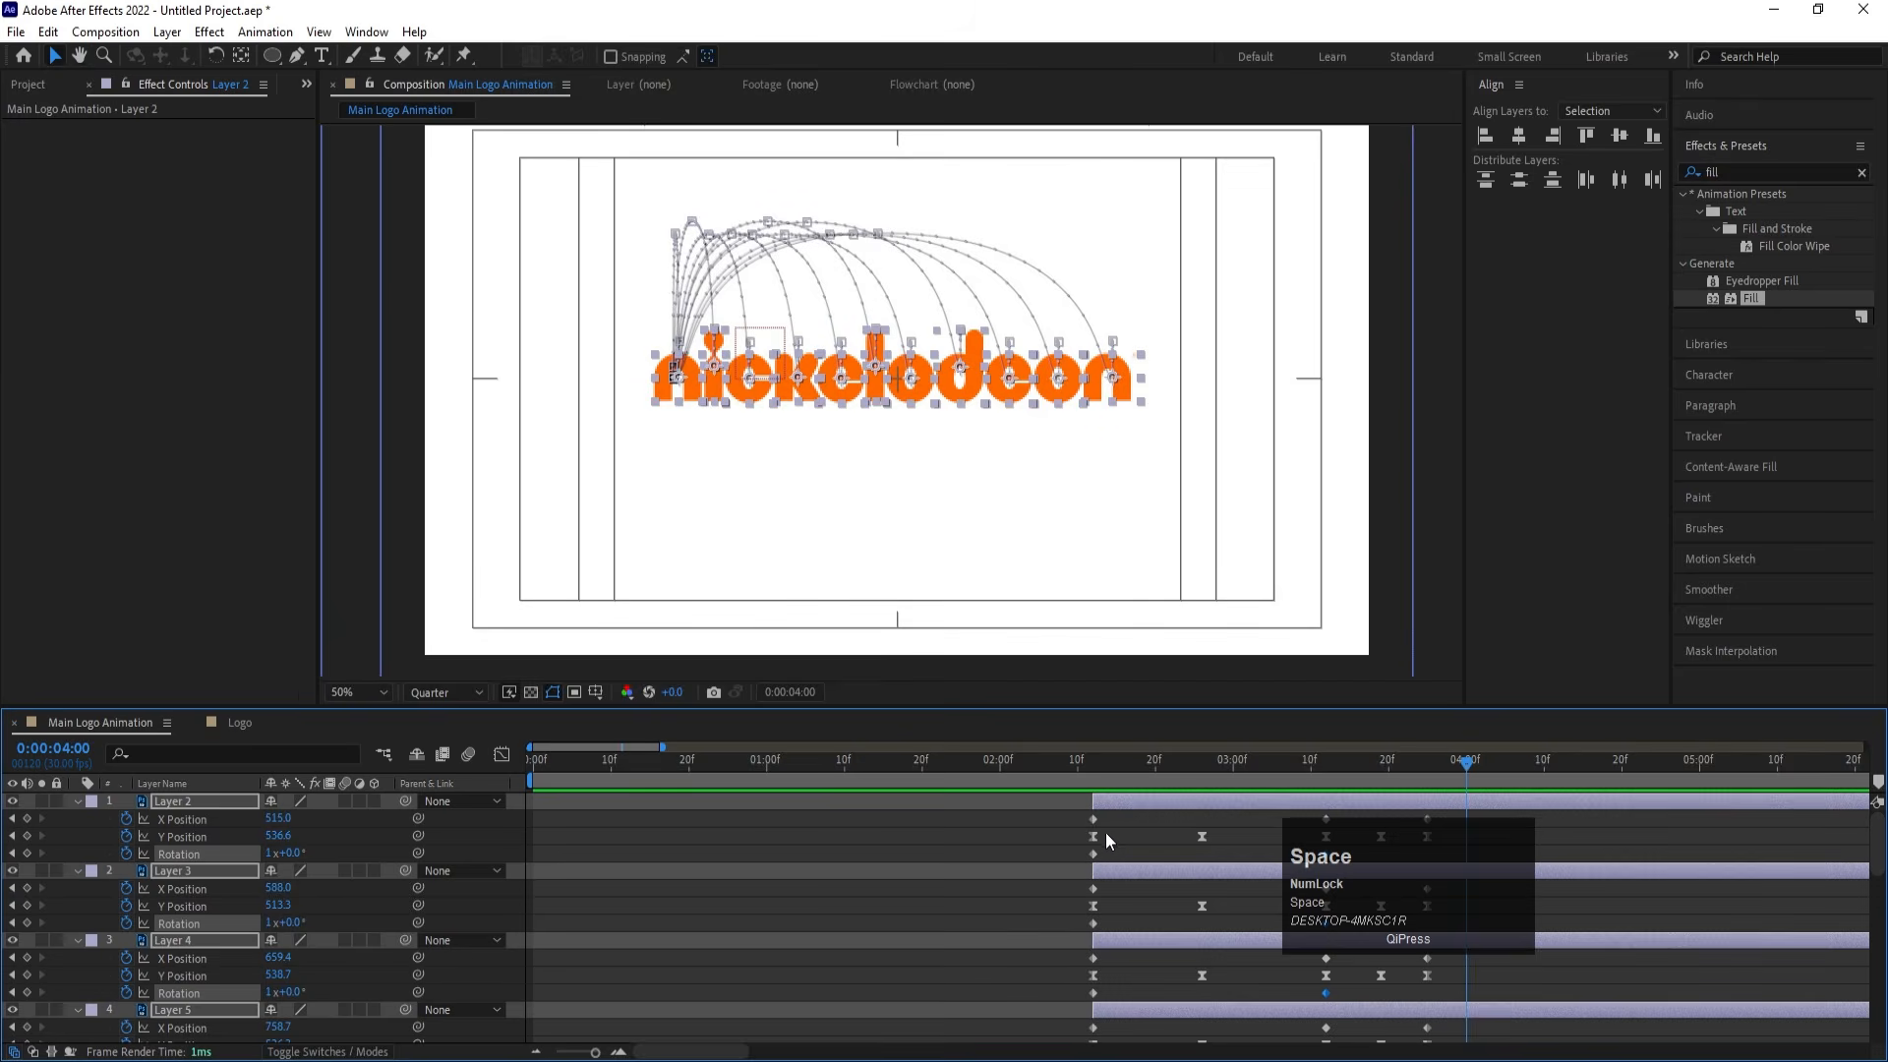
Deselect the letter layers and move Layer 3 so that it starts at 0:00:02:13, one frame after Layer 2
click(1118, 830)
click(1095, 768)
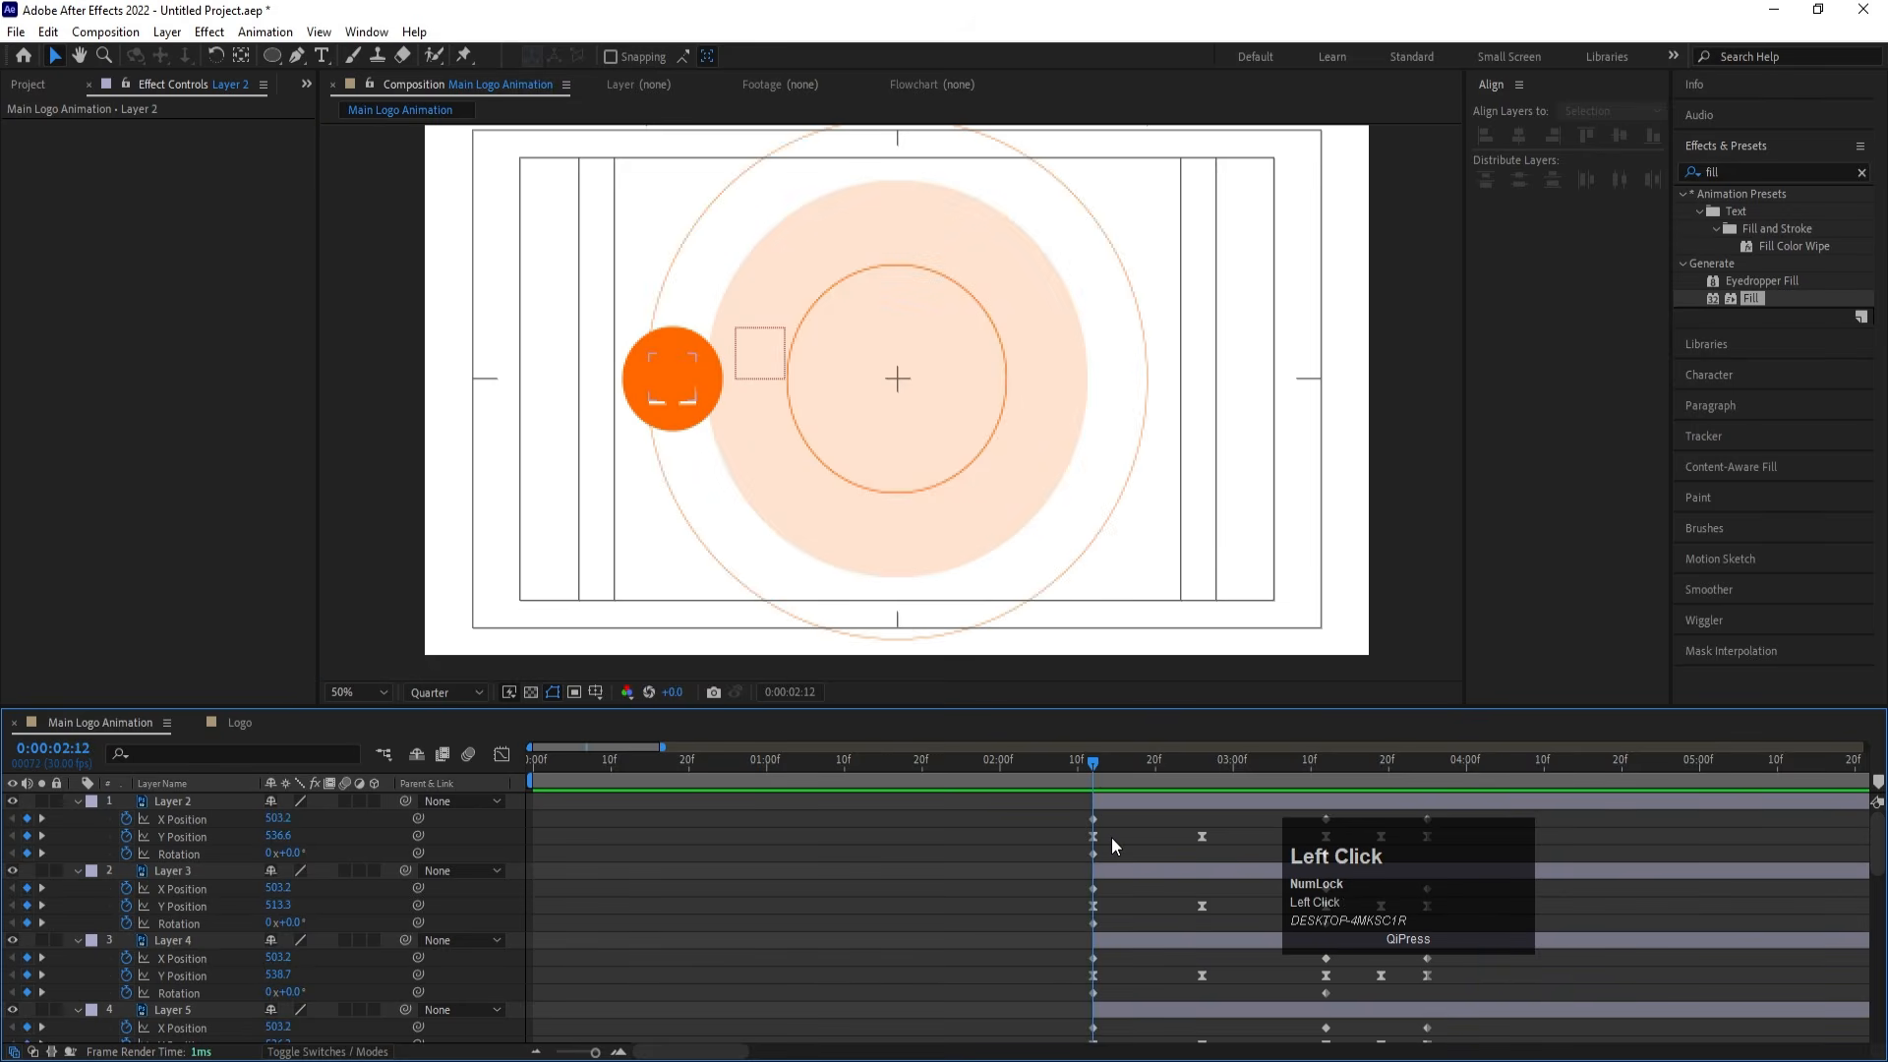
key(Page_Down)
click(1105, 870)
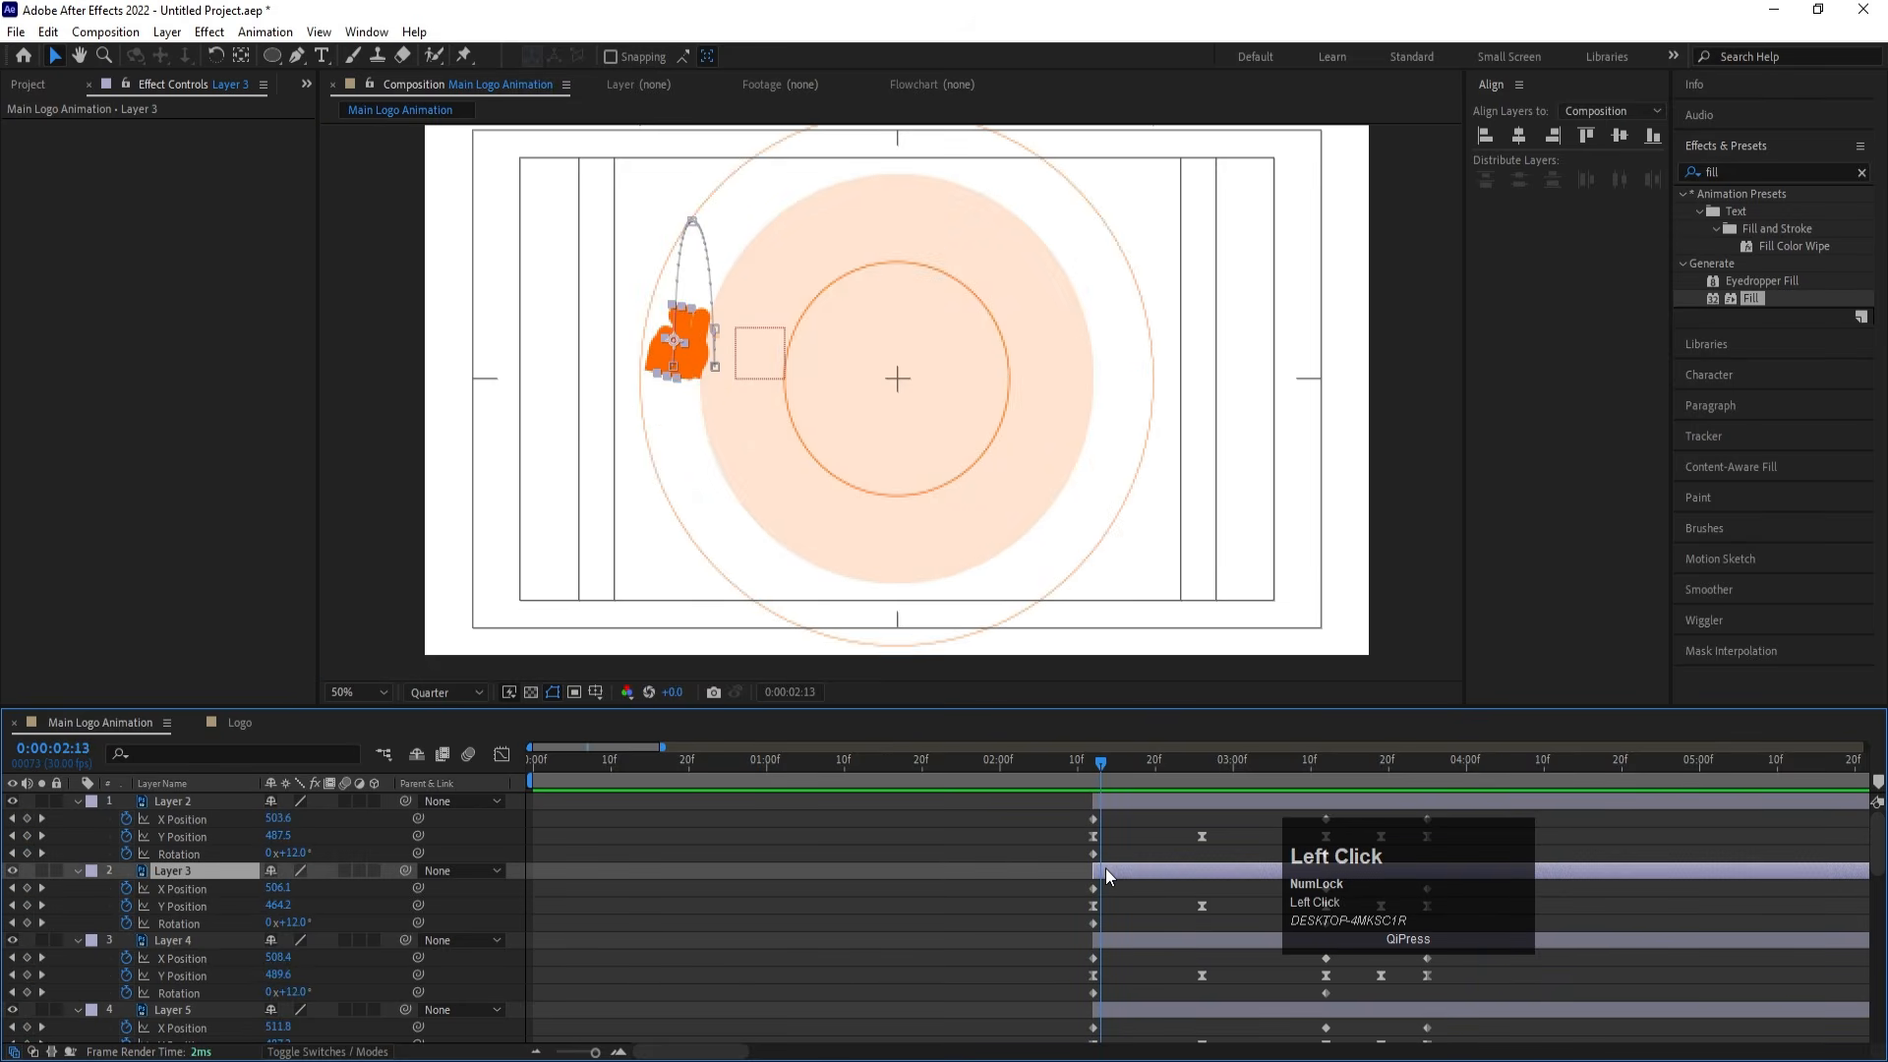
key(bracketleft)
key(Page_Down)
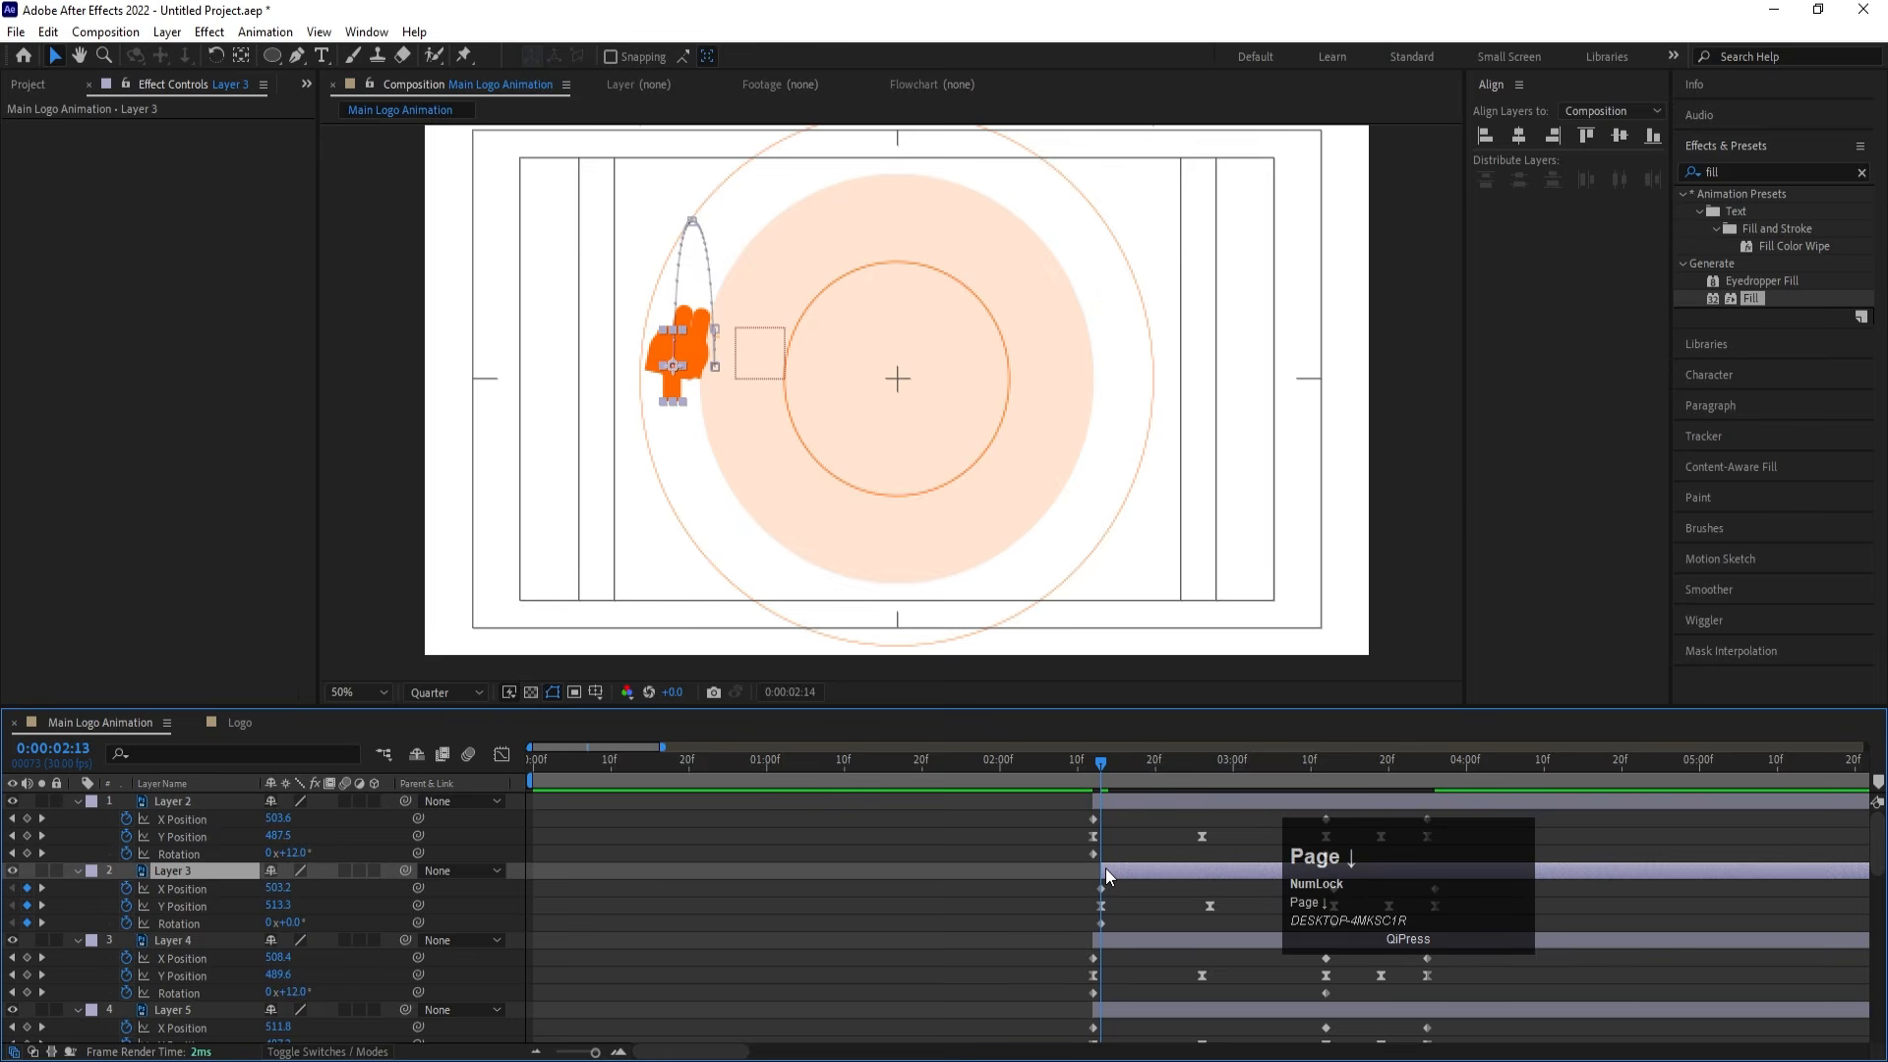
Continue the one-frame stagger by starting Layer 4 at 0:00:02:14 and Layer 5 at 0:00:02:15
click(1108, 936)
scroll(1108, 937, down, 1)
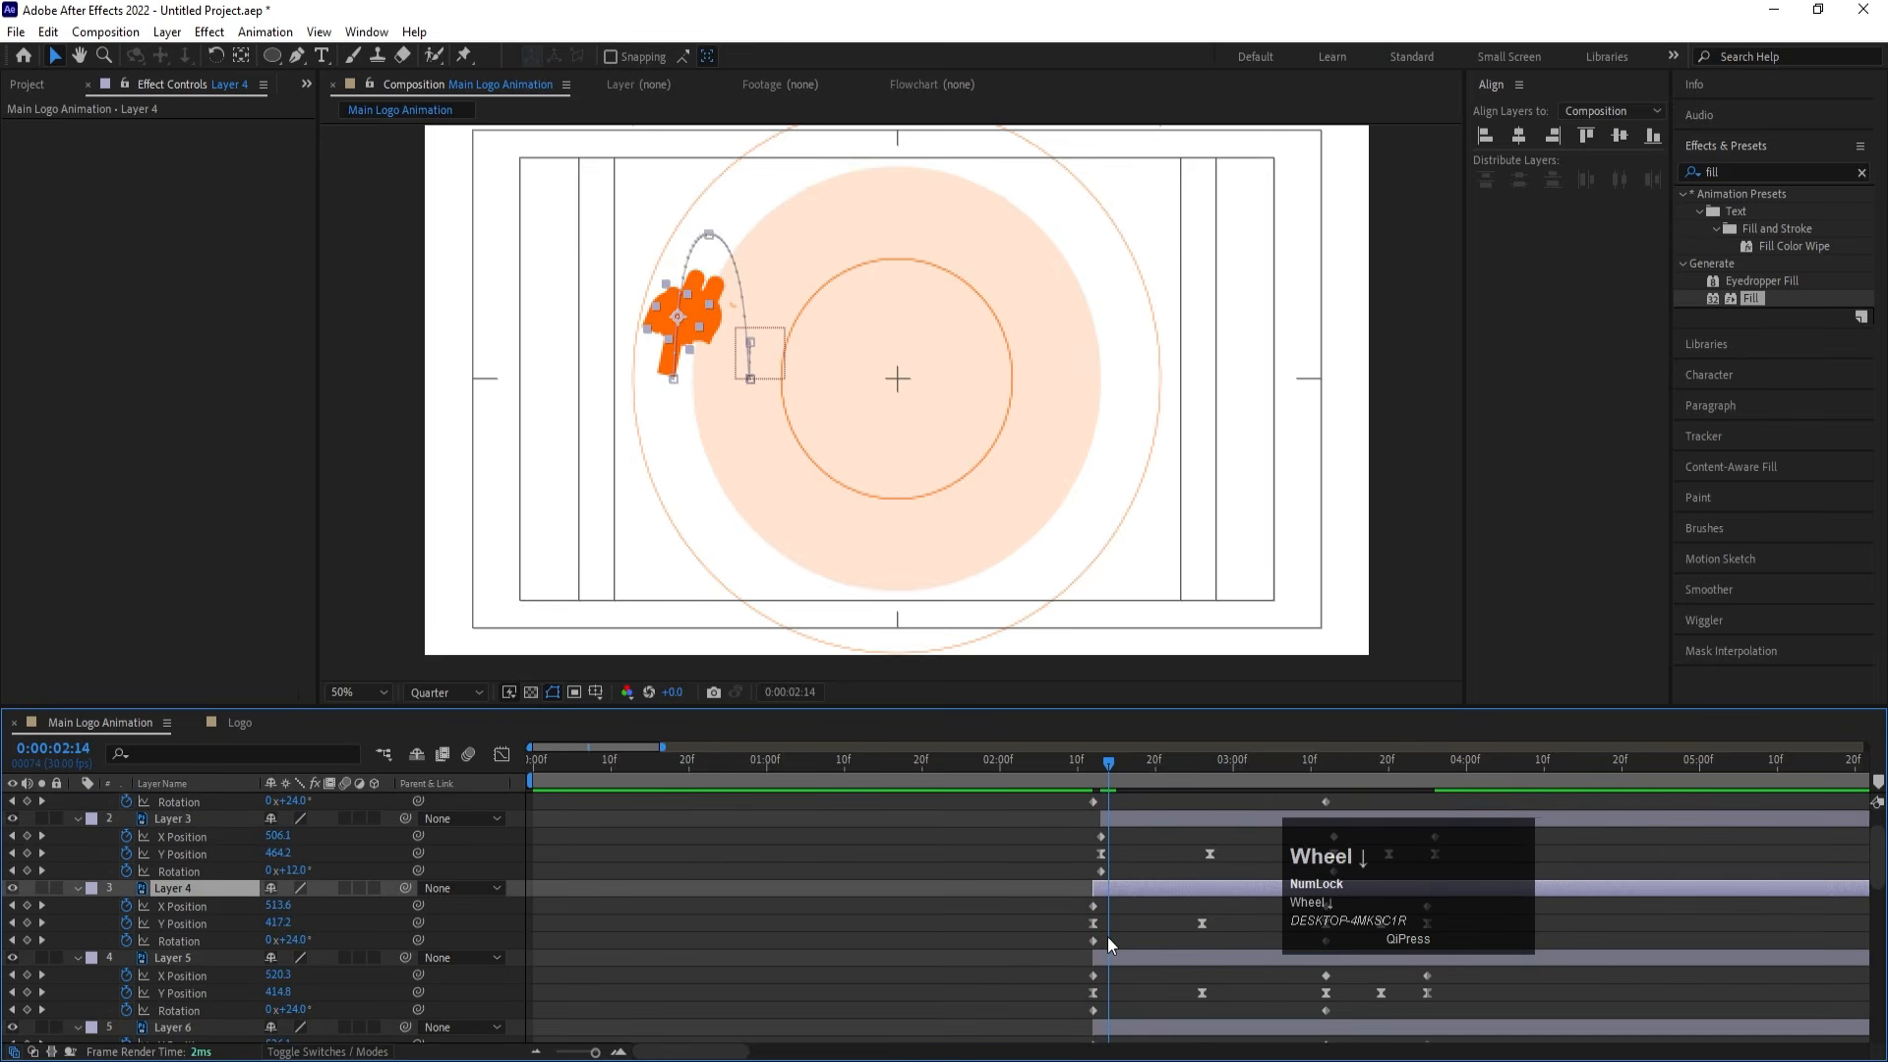
key(bracketleft)
key(Page_Down)
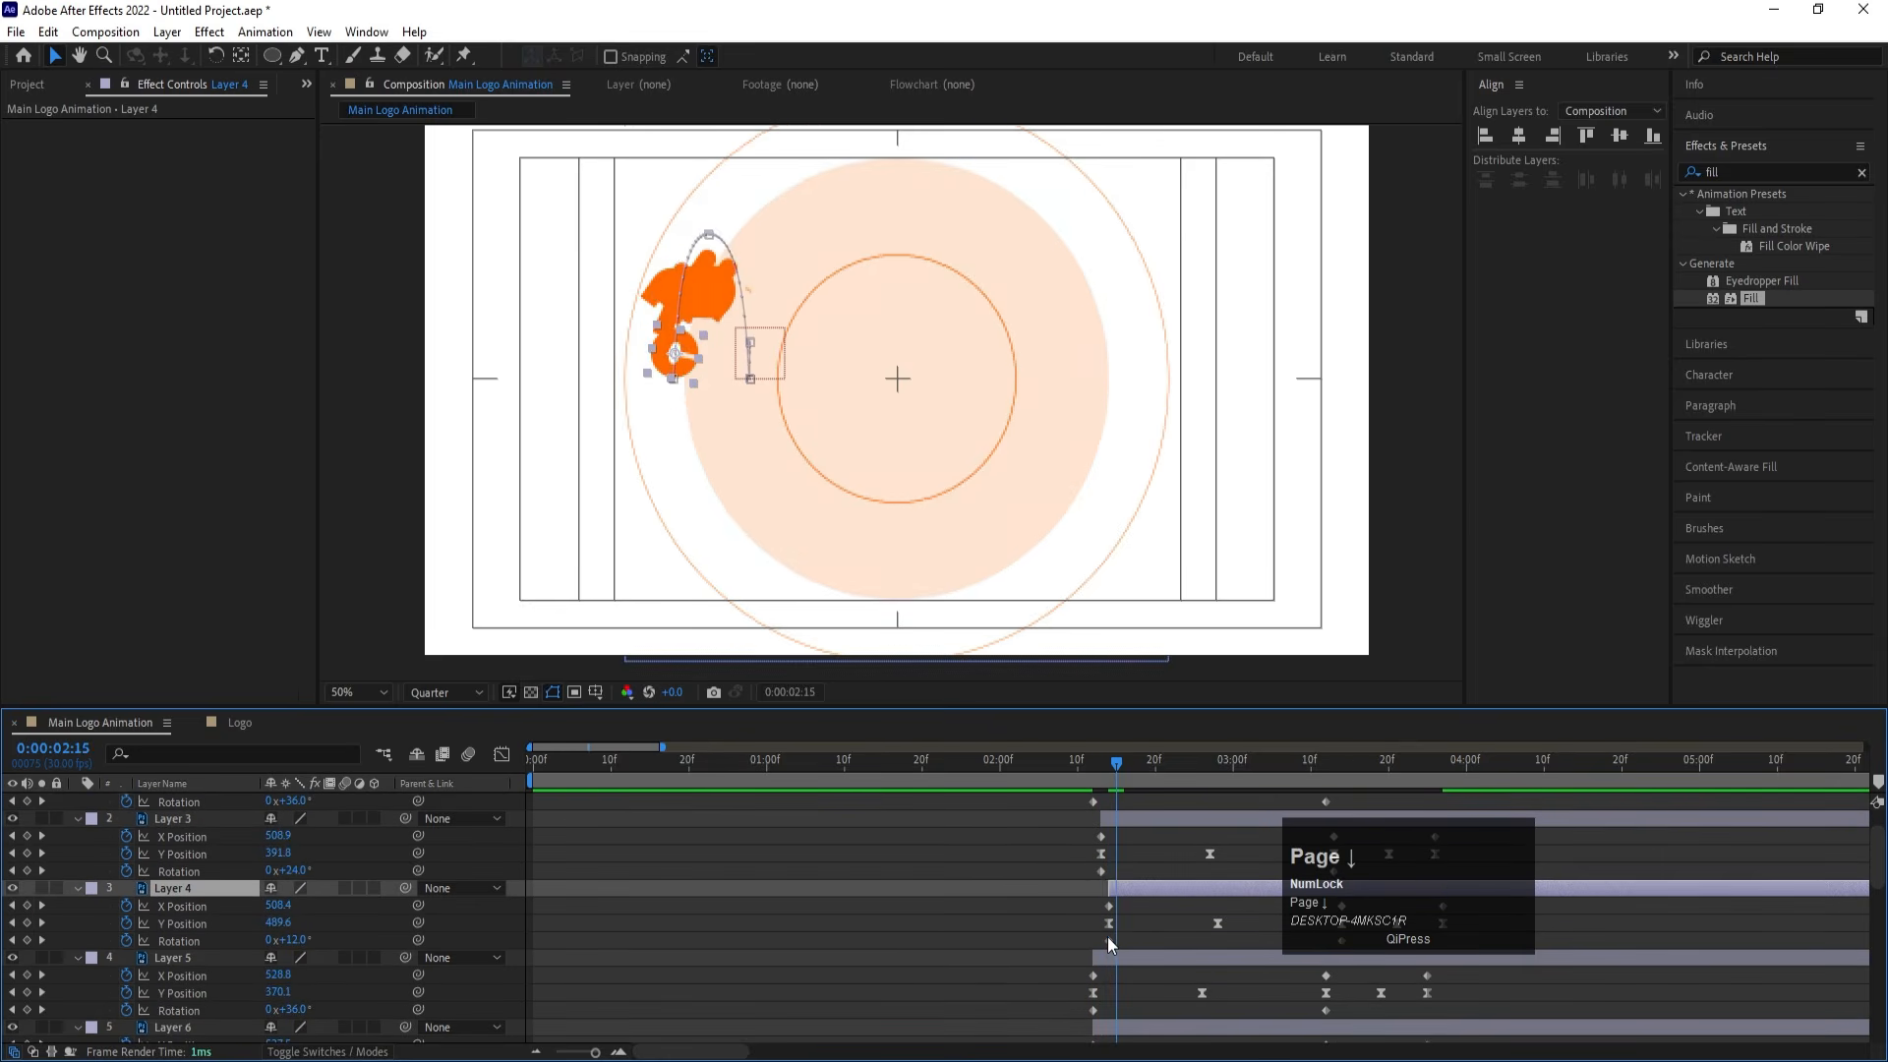
click(1108, 955)
key(bracketleft)
key(Page_Down)
scroll(1107, 954, down, 1)
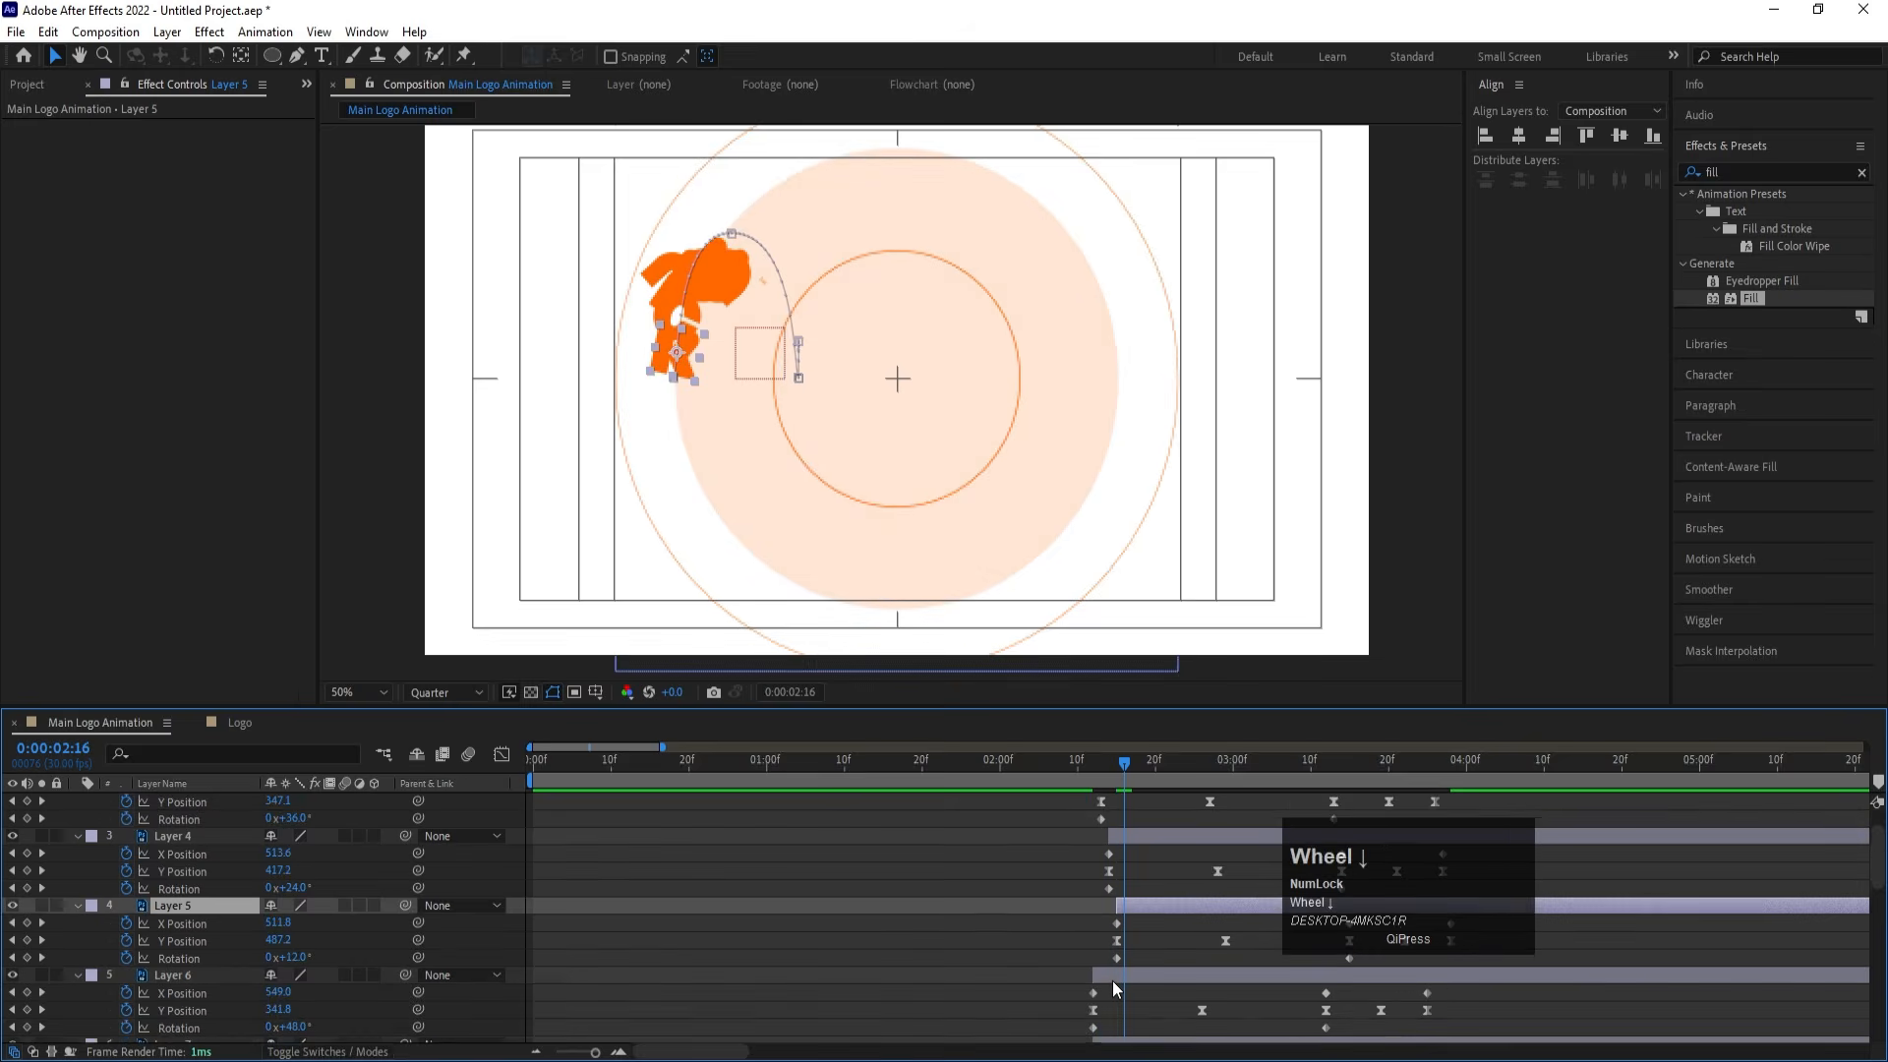
Move Layer 6 to start at 0:00:02:16 and Layer 7 to start at 0:00:02:17
click(1113, 981)
key(bracketleft)
scroll(1112, 981, down, 1)
key(Page_Down)
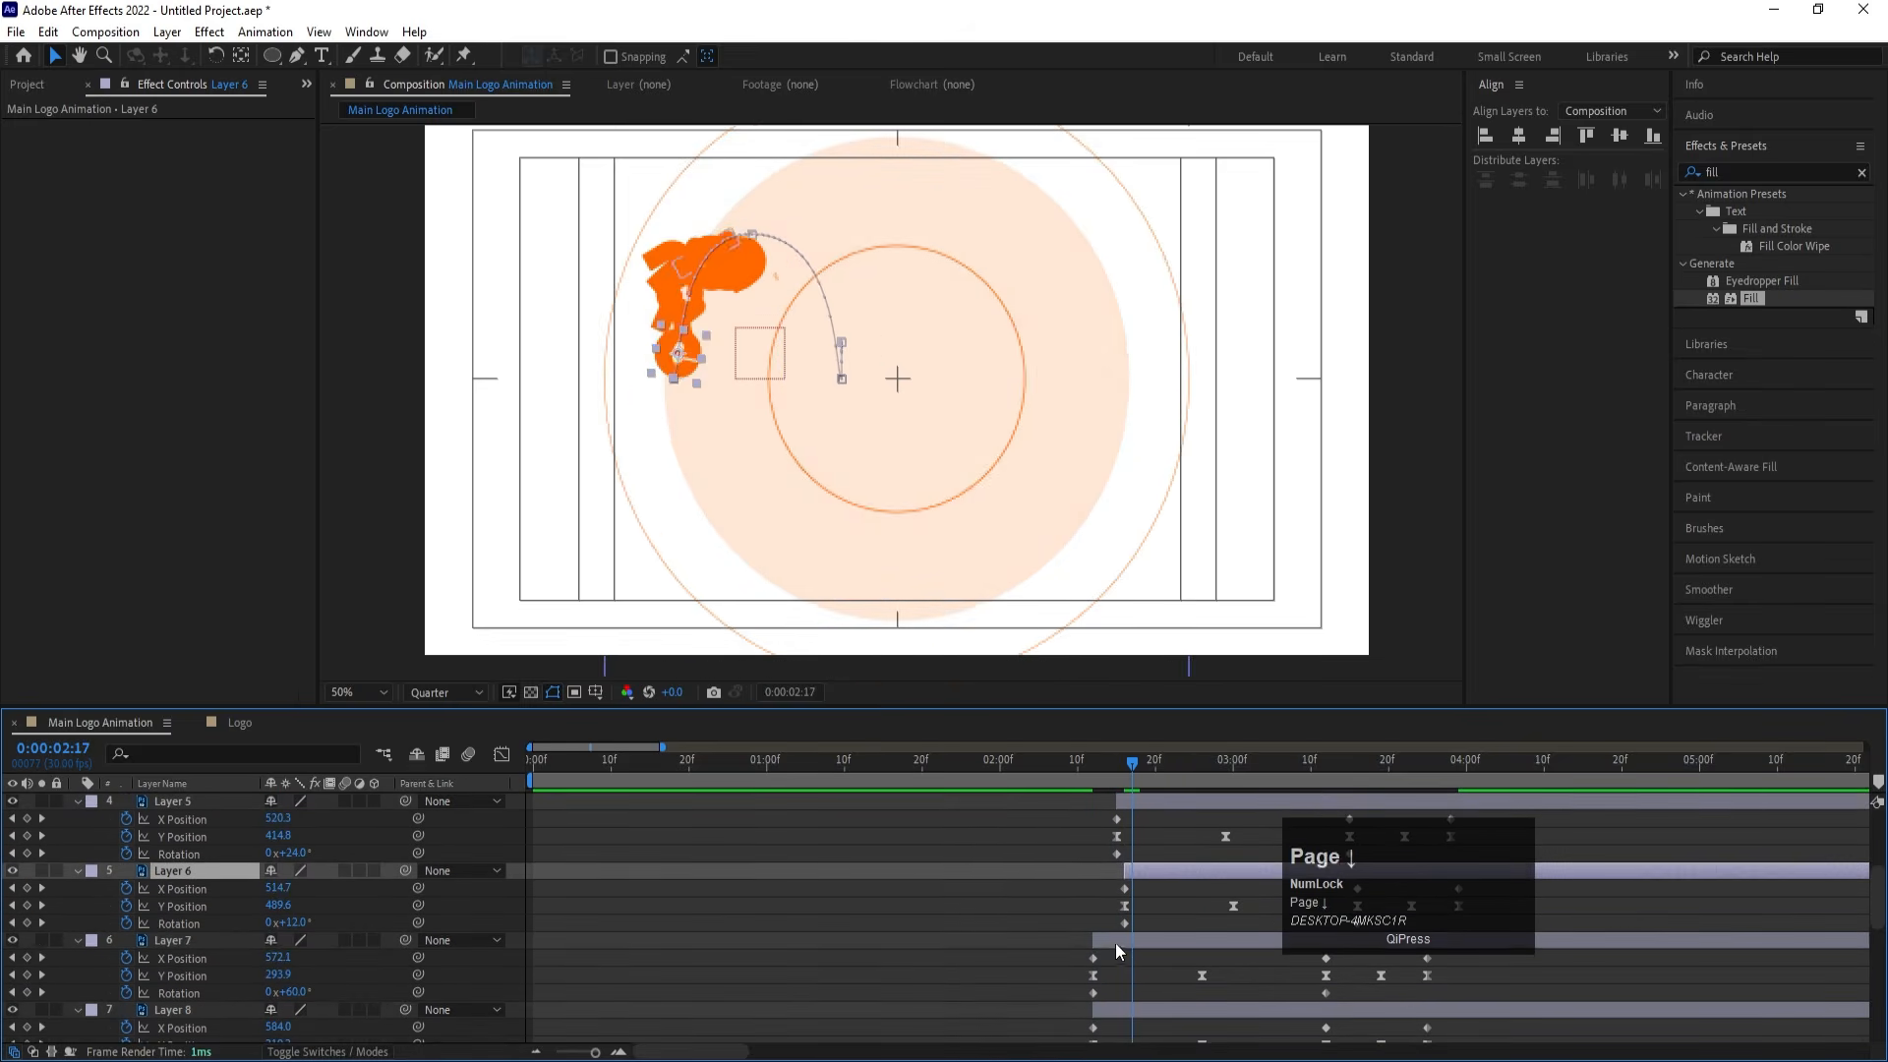
click(1117, 936)
key(bracketleft)
key(Page_Down)
Move Layer 8 to start at 0:00:02:18 and Layer 9 to start at 0:00:02:19
click(1118, 1006)
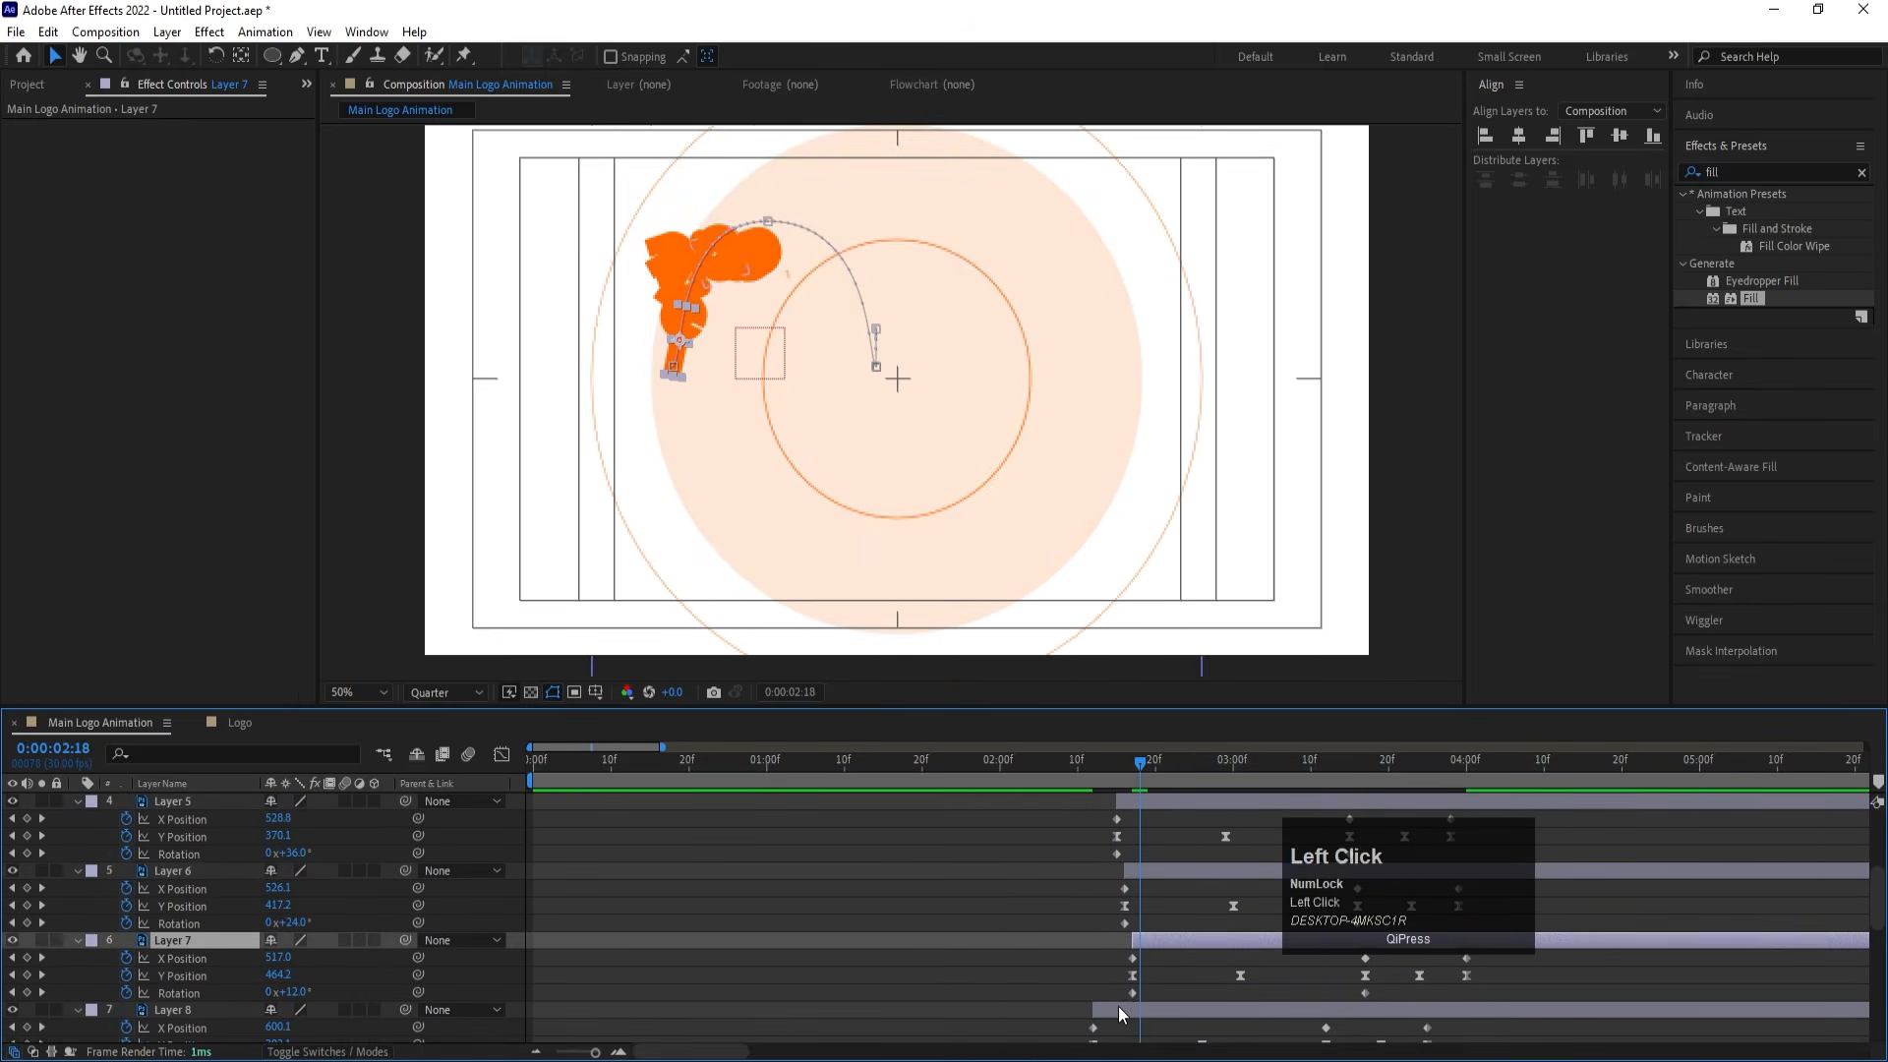
key(bracketleft)
key(Page_Down)
scroll(1118, 1006, down, 1)
scroll(1118, 1006, down, 1)
click(1147, 976)
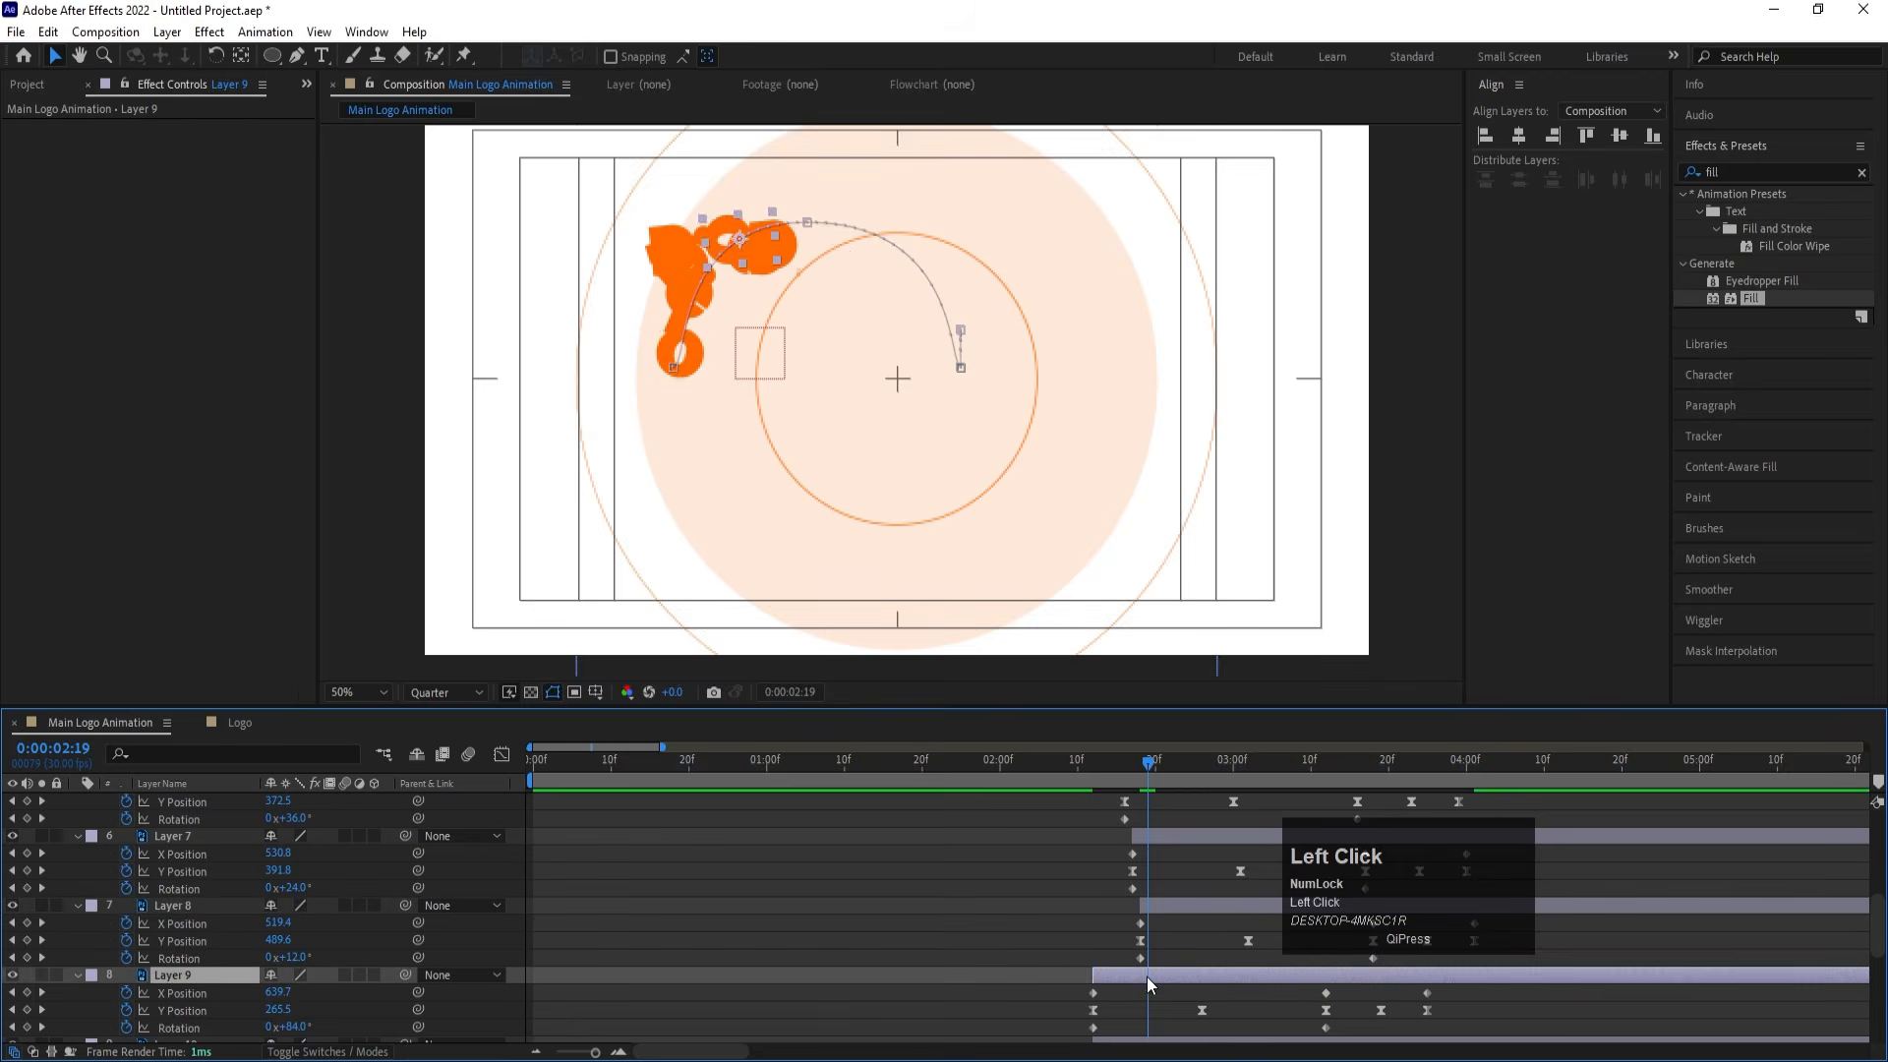
key(bracketleft)
key(Page_Down)
Finish the stagger by starting Layer 10 at 0:00:02:20, Layer 11 at 0:00:02:21 and Layer 1 at 0:00:02:22
scroll(1147, 977, down, 1)
scroll(1152, 1010, down, 1)
click(1145, 942)
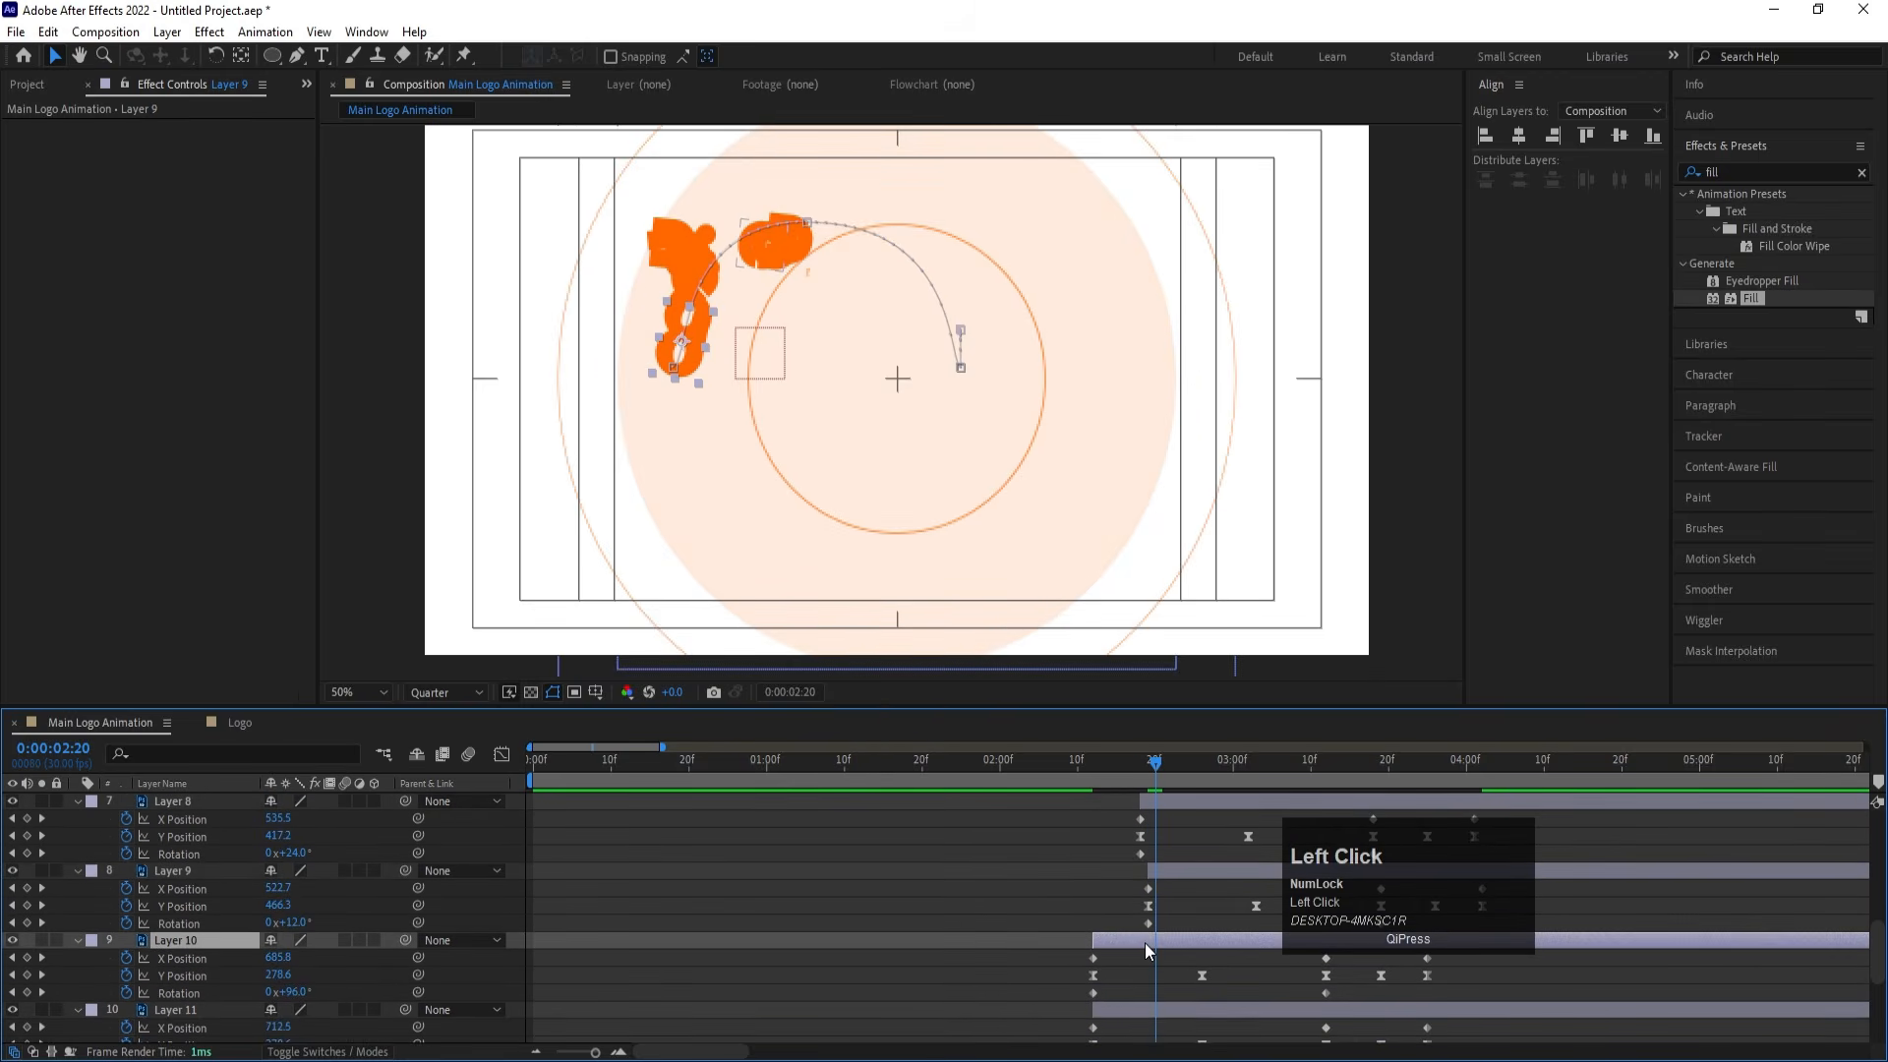
key(bracketleft)
key(Page_Down)
scroll(1145, 942, down, 1)
click(1148, 954)
key(bracketleft)
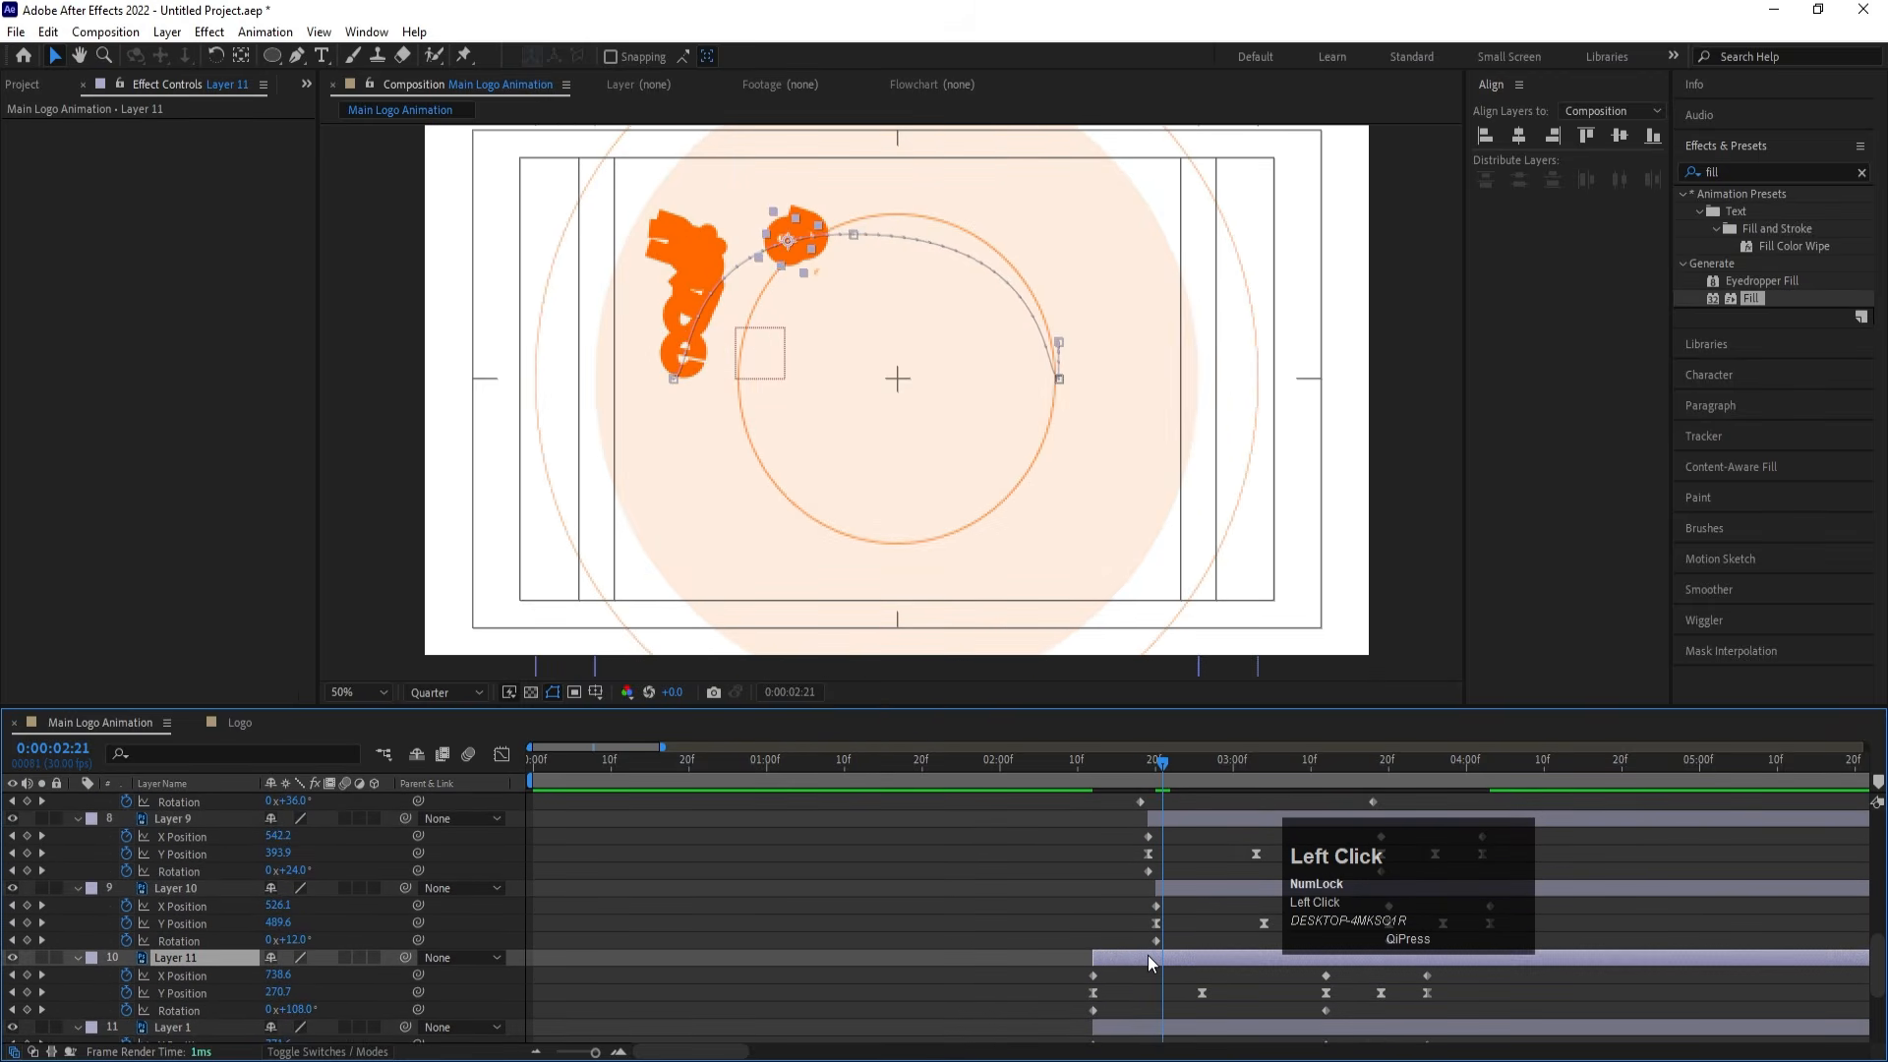
key(Page_Down)
scroll(1148, 954, down, 1)
click(1125, 982)
key(bracketleft)
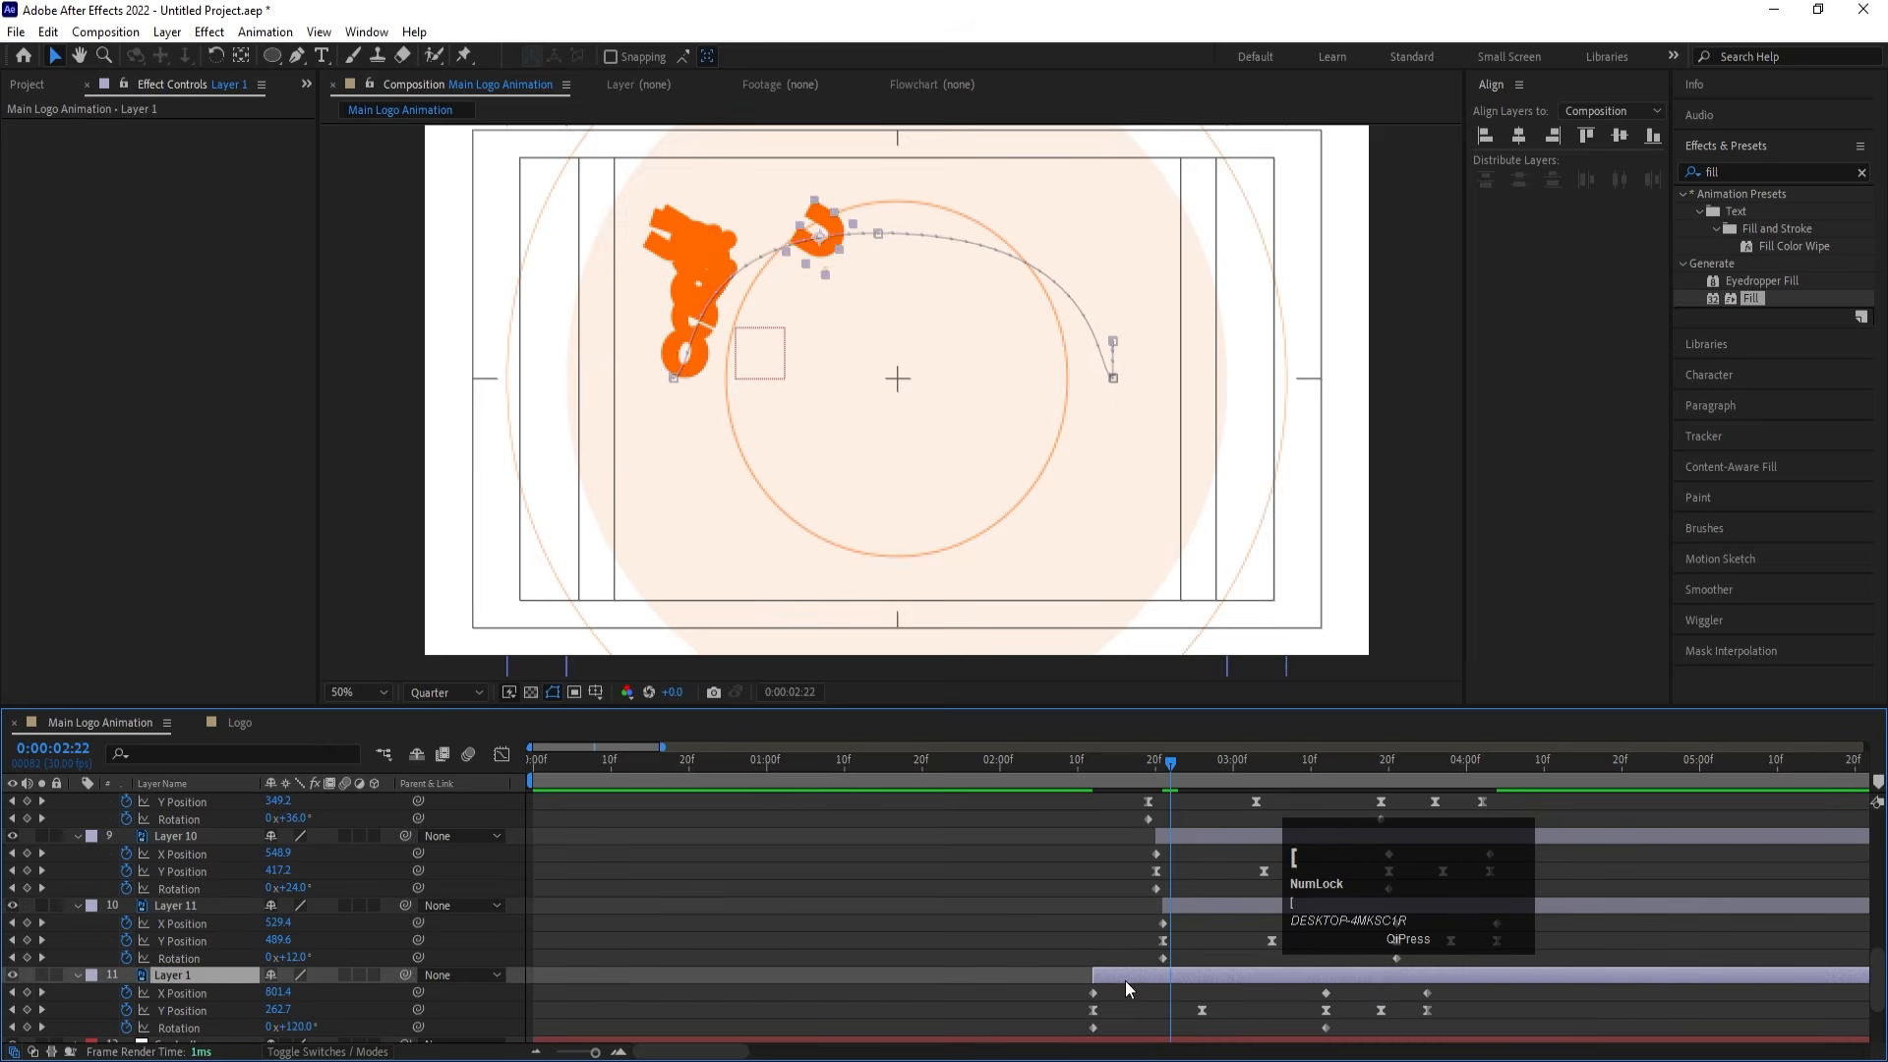
Preview the staggered letters, and play the whole logo animation from 0:00:00:00
key(space)
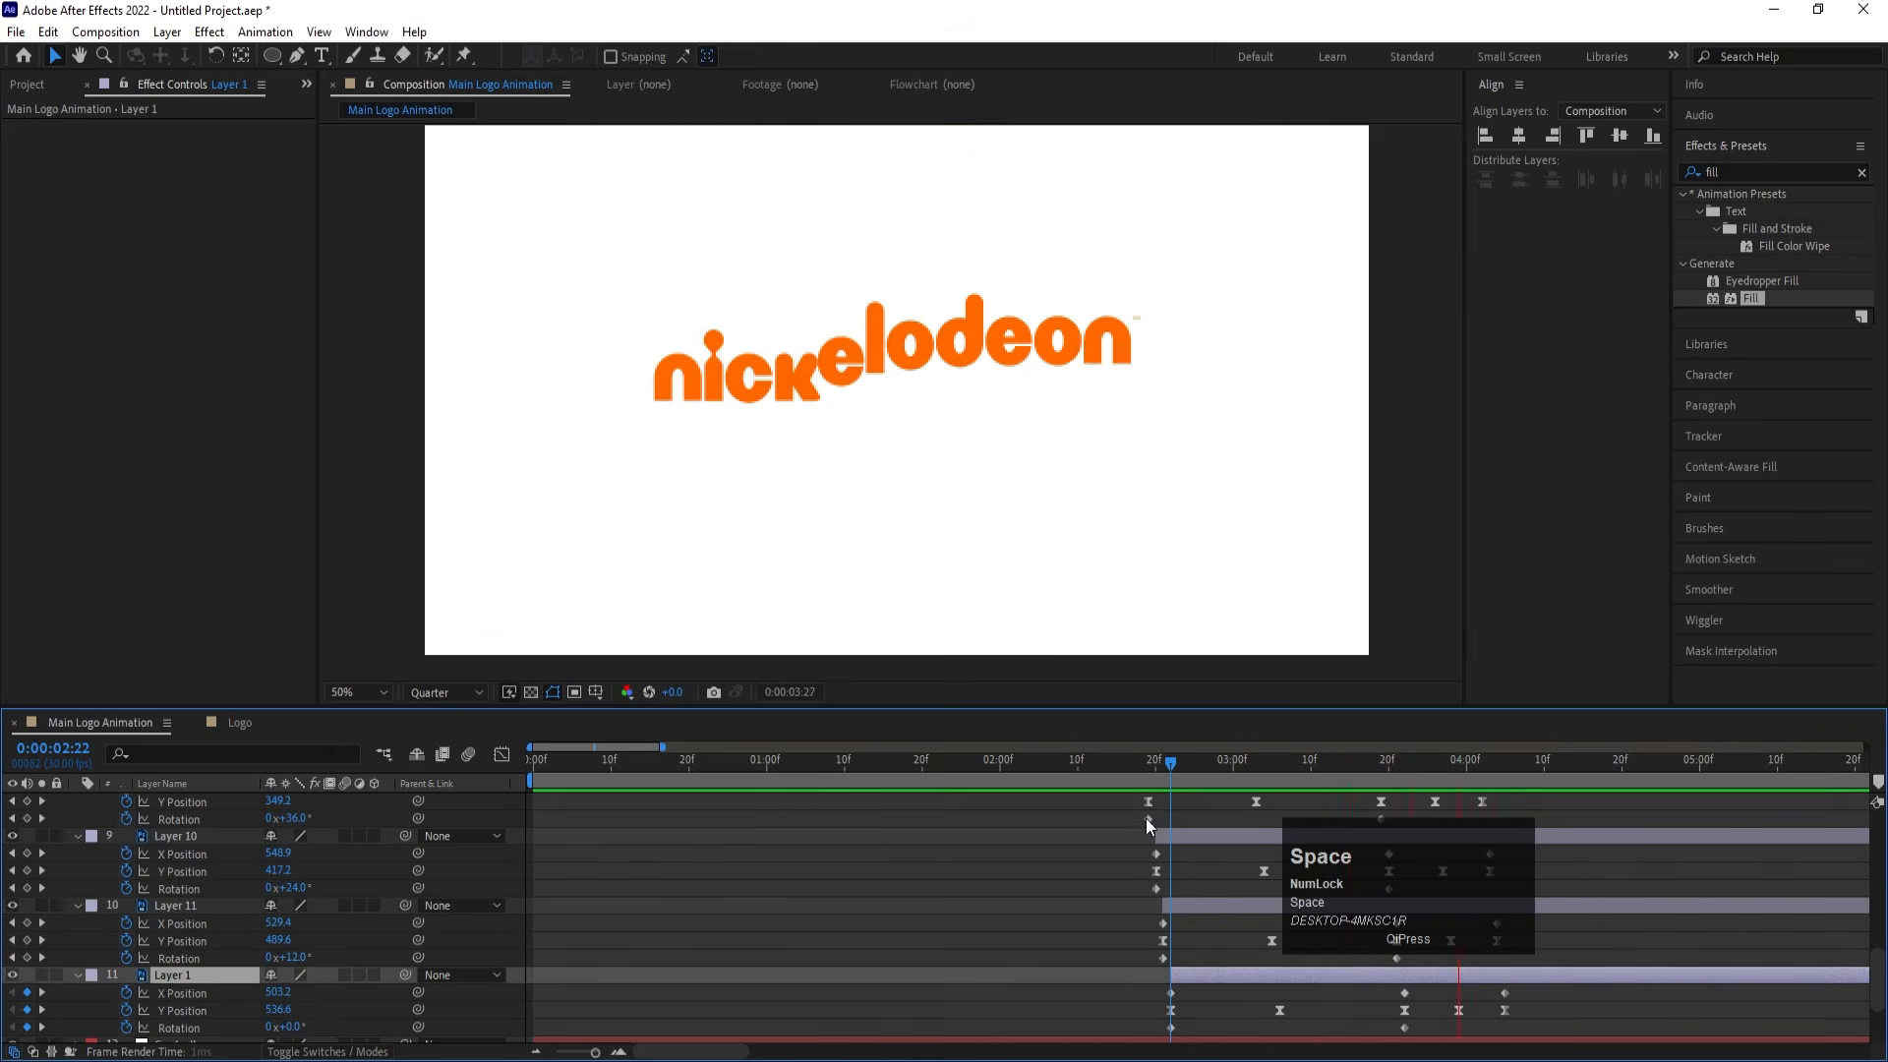
drag(1142, 769, 889, 775)
key(space)
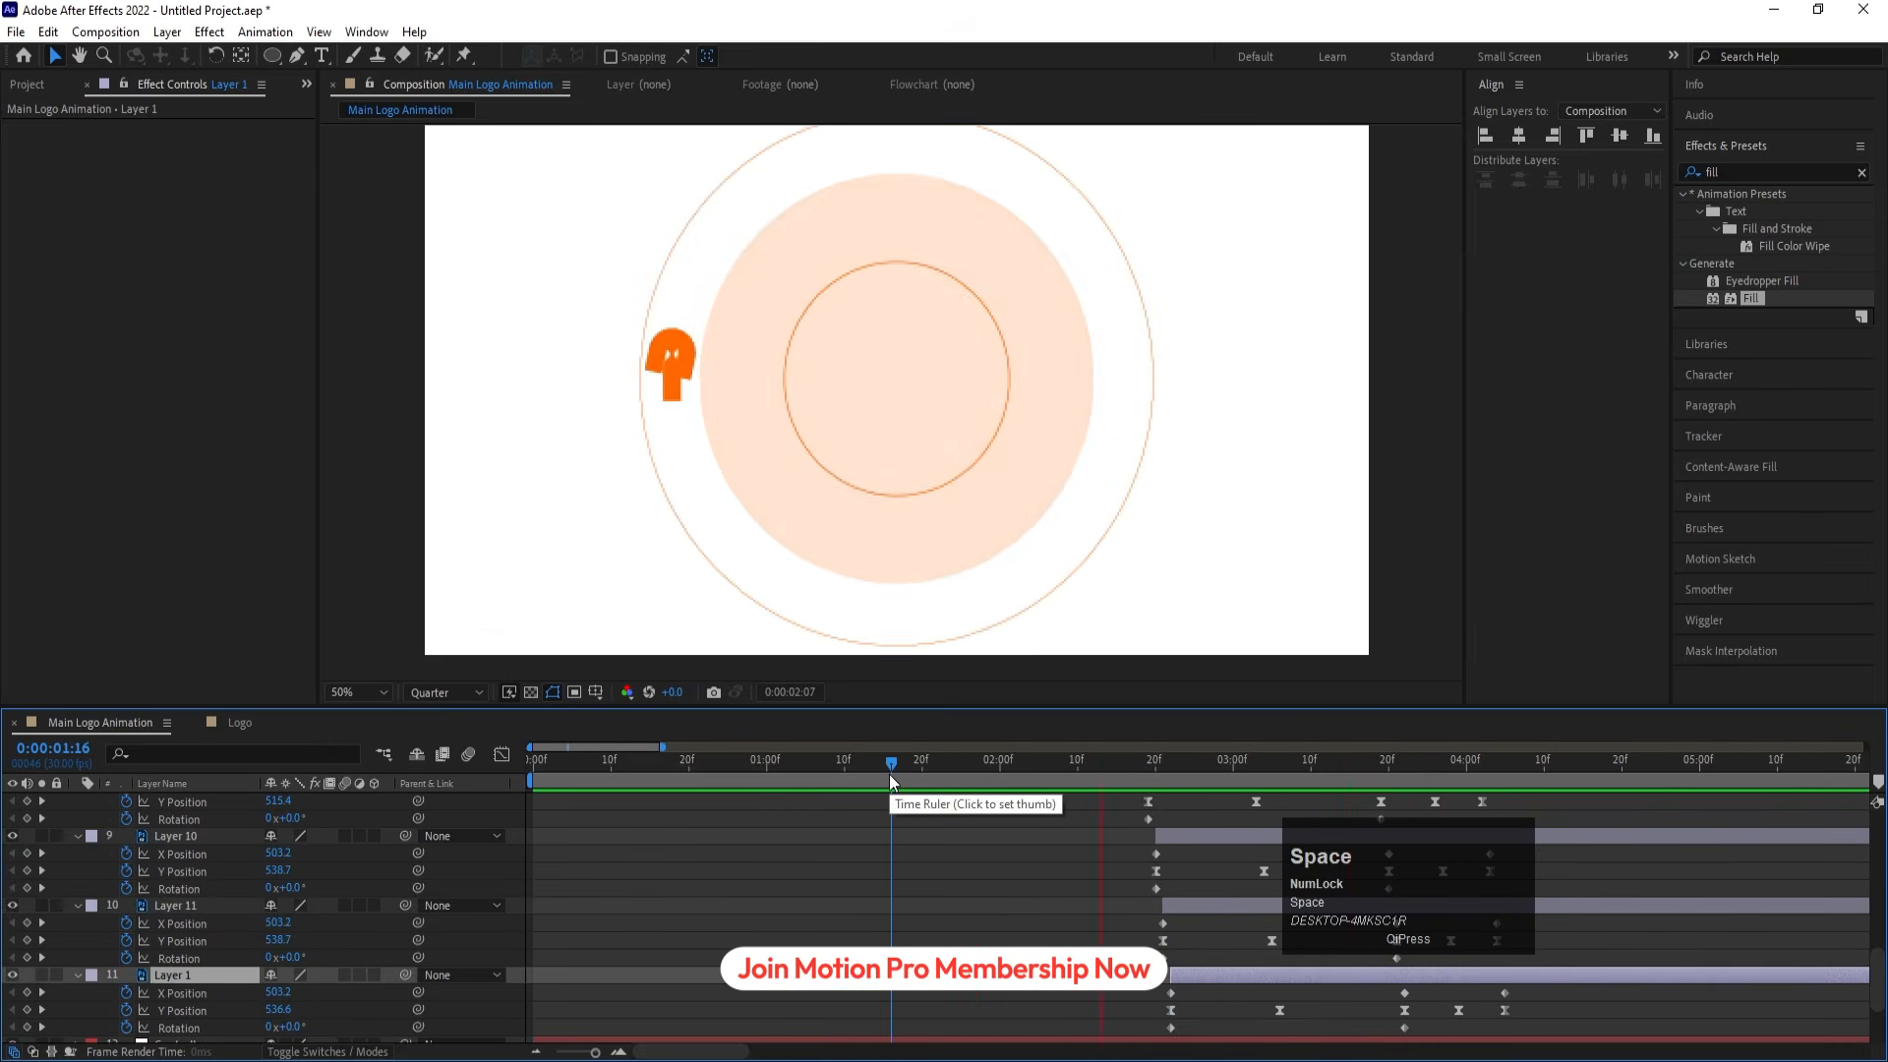
scroll(1165, 893, up, 10)
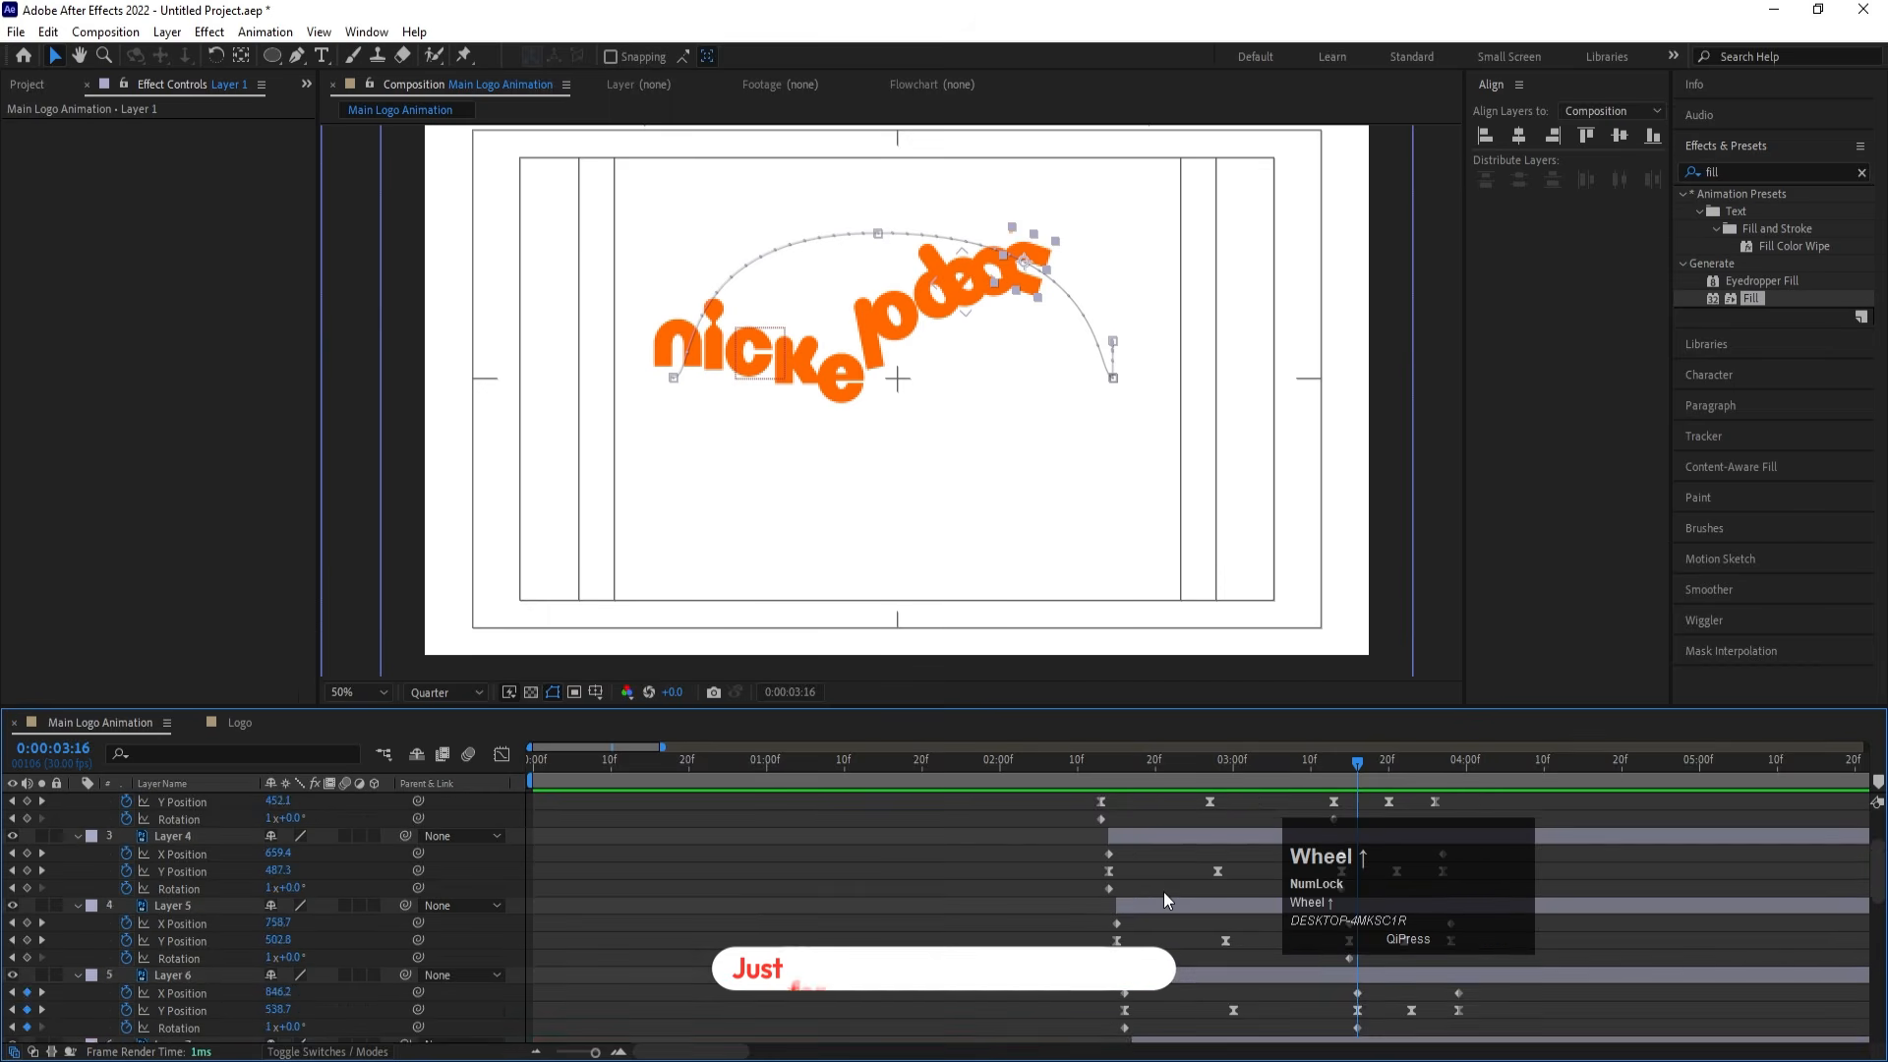
key(minus)
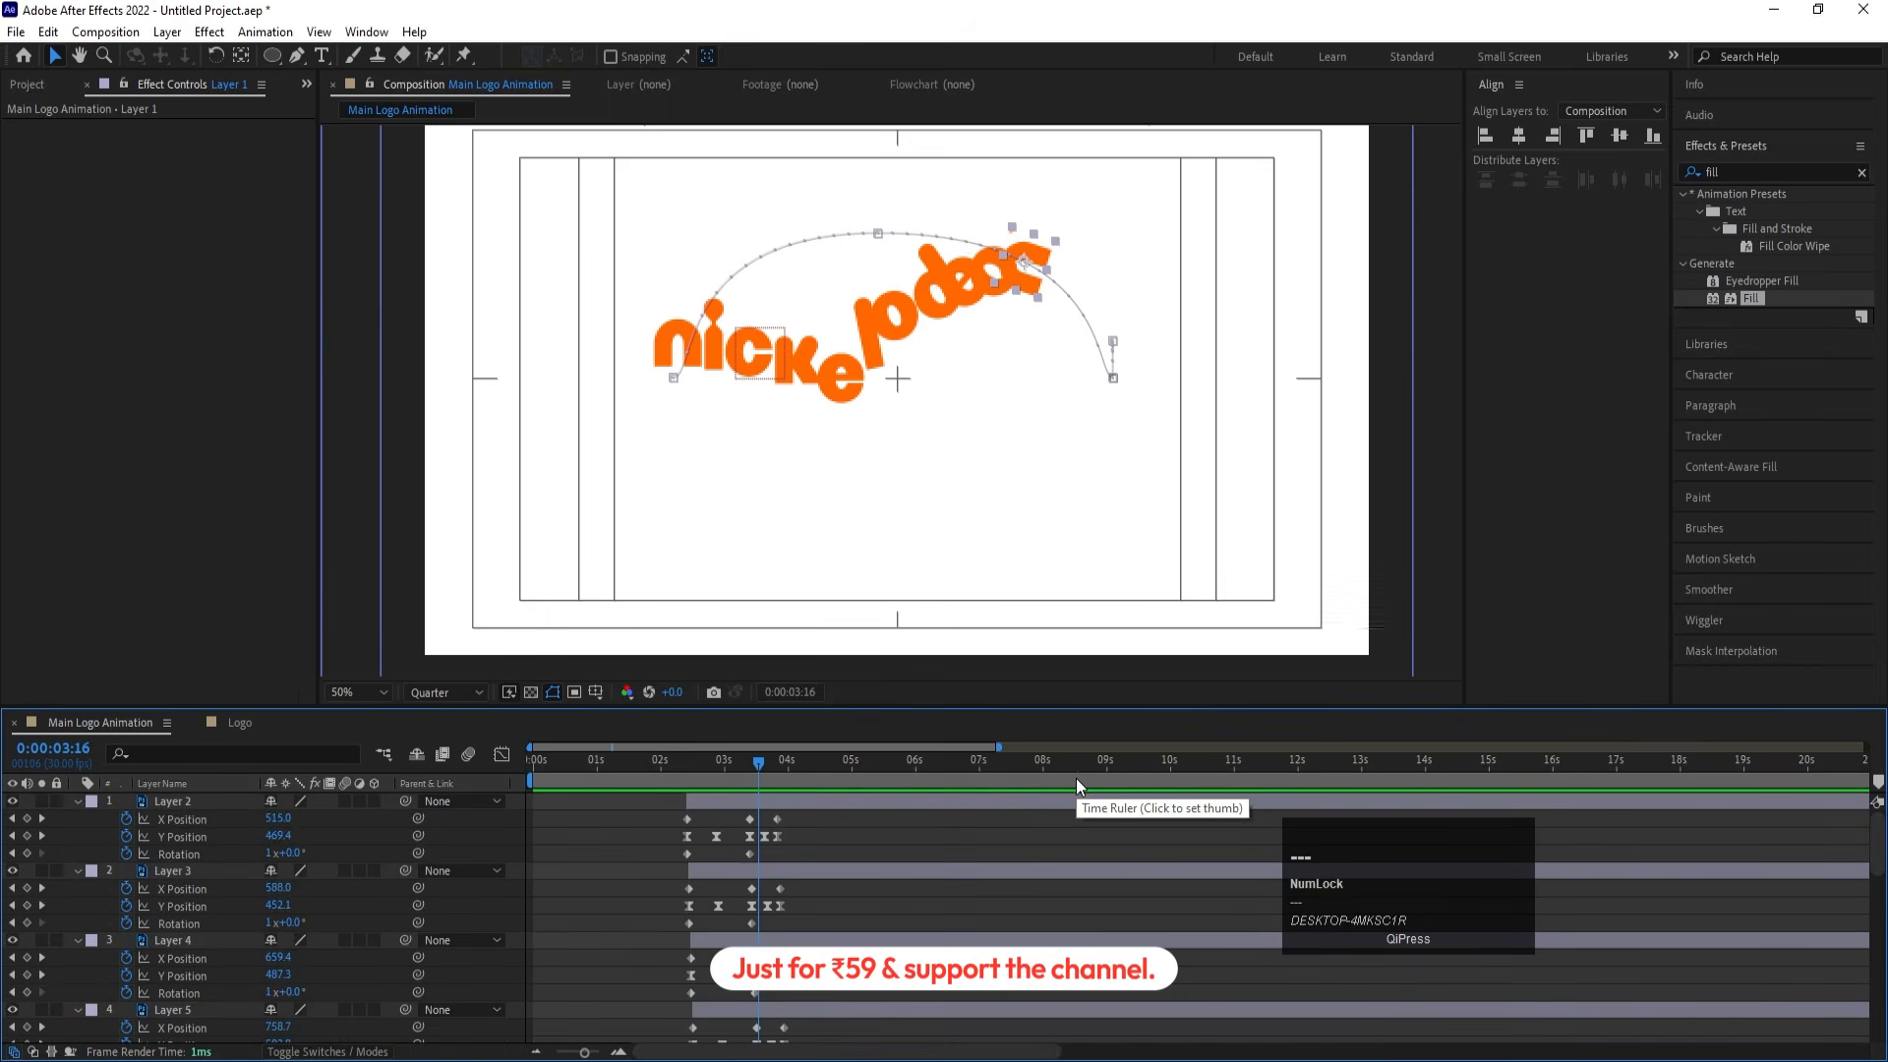
click(639, 760)
key(space)
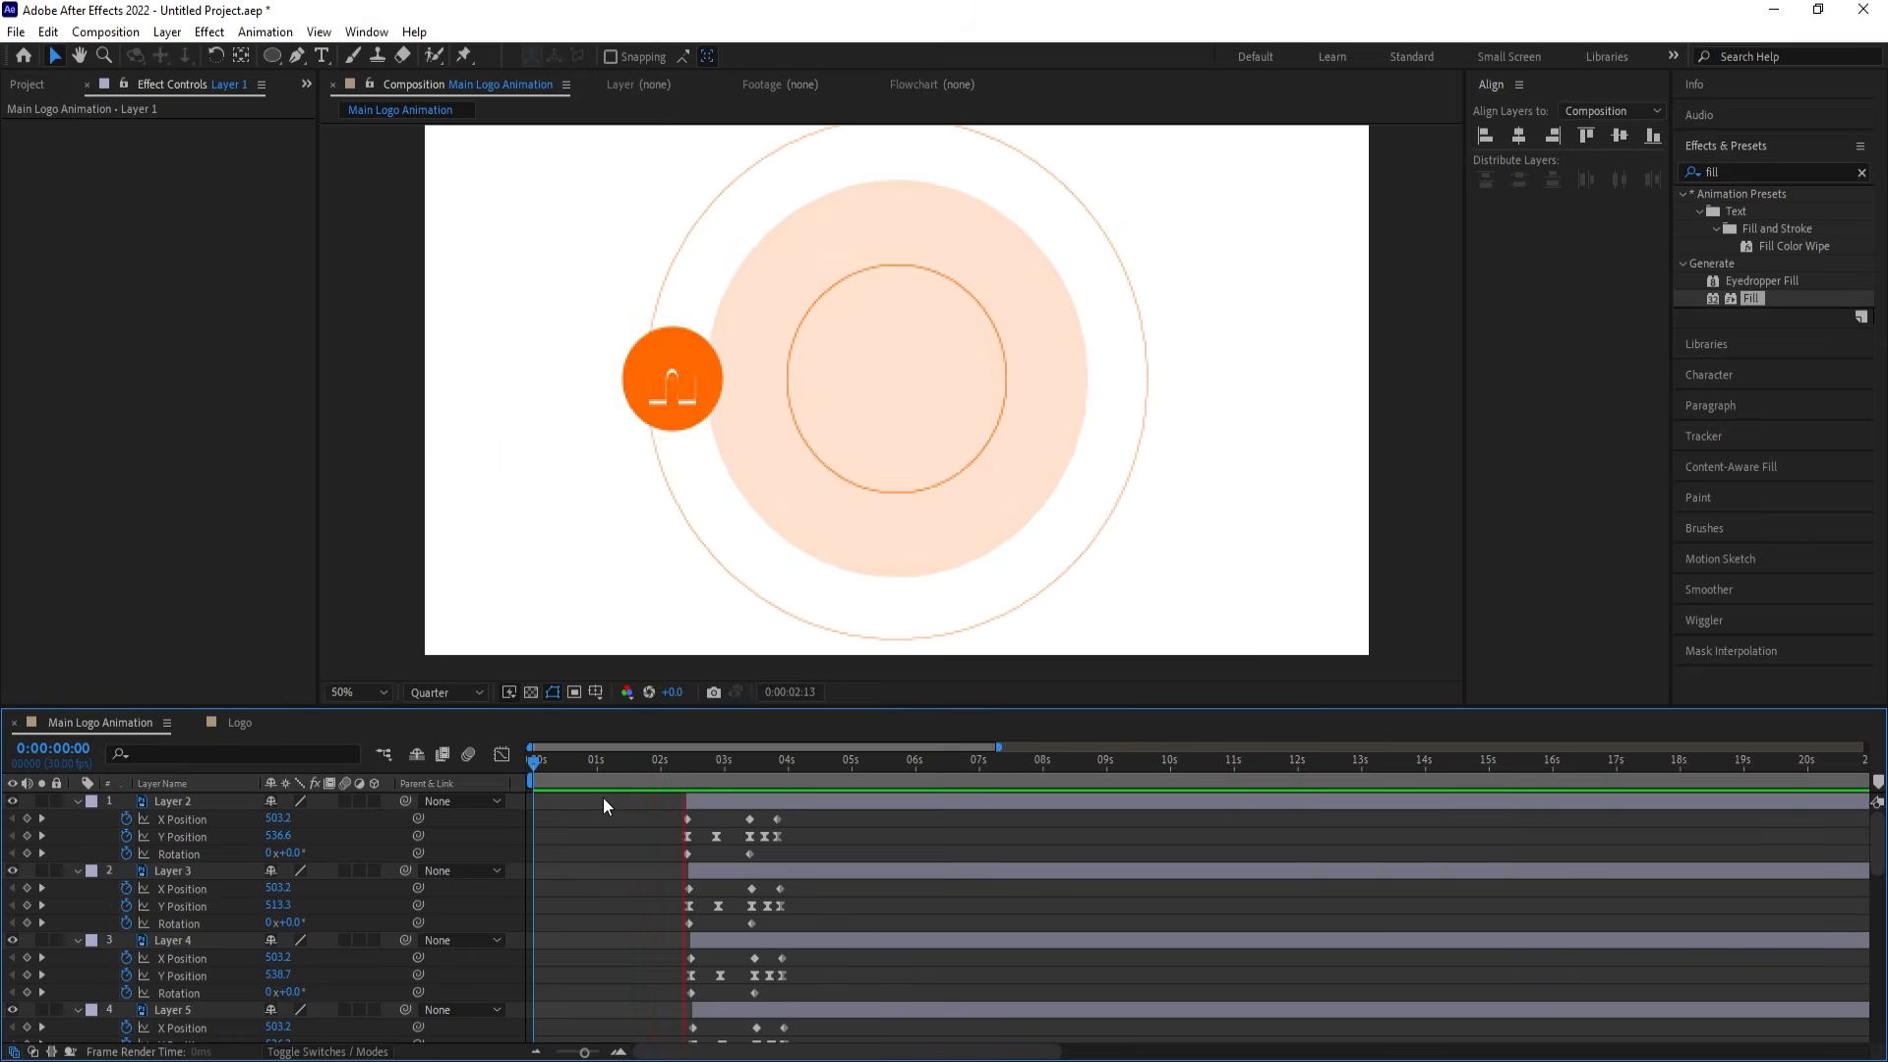
Realign all letter layers, from Layer 2 through Layer 1, so that they start together at 0:00:02:12
drag(688, 770, 699, 769)
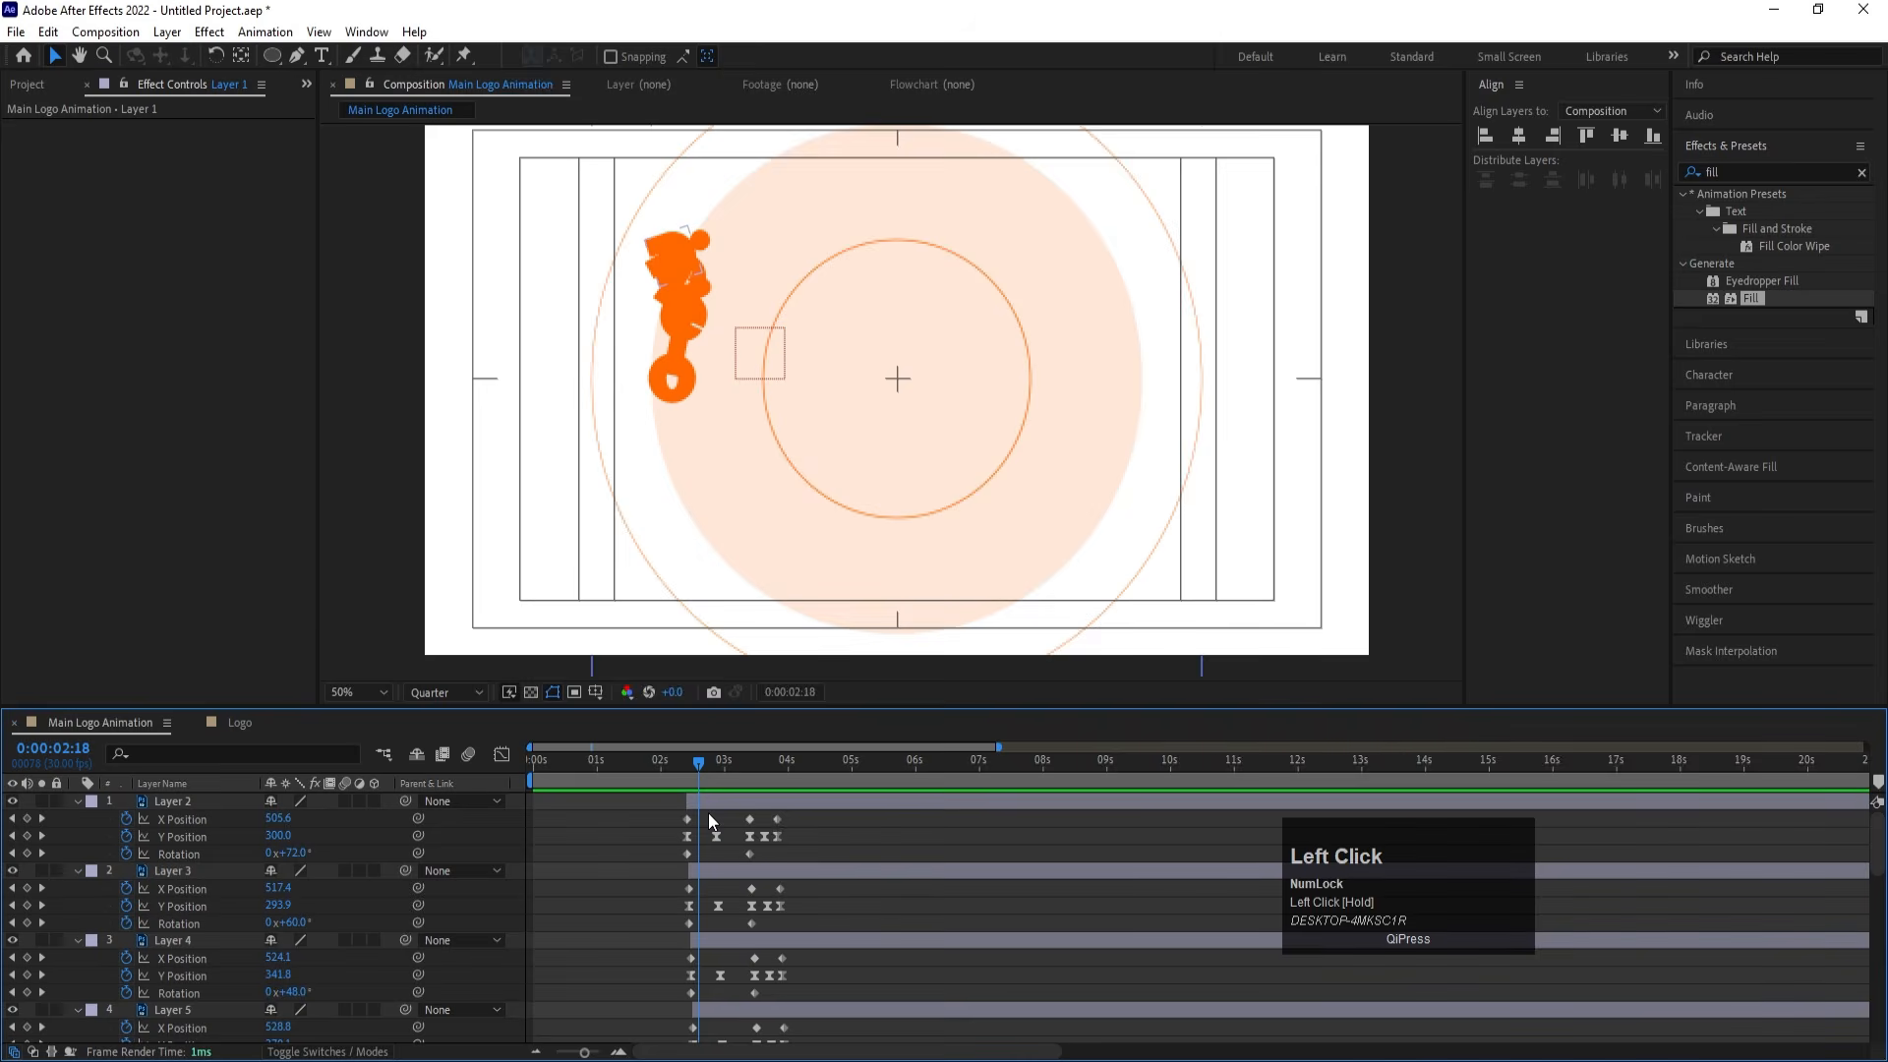
key(equal)
key(equal)
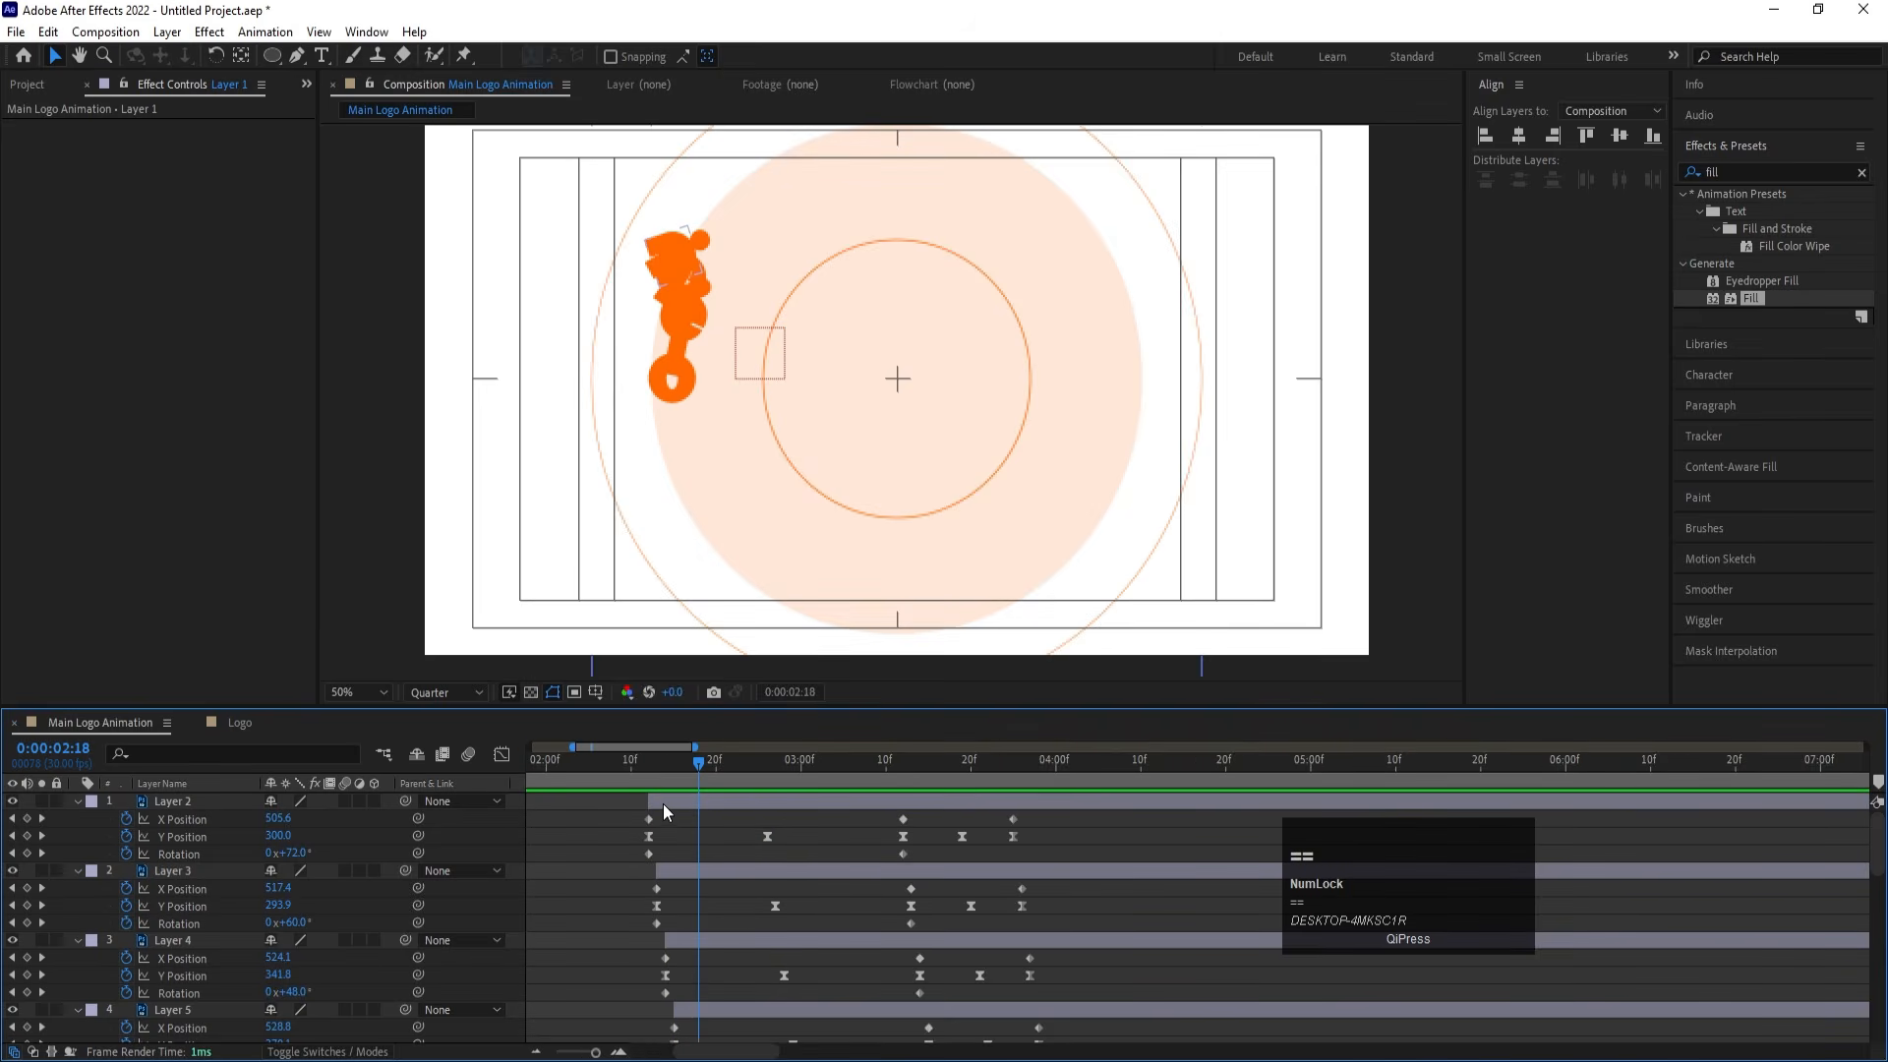
drag(658, 769, 649, 769)
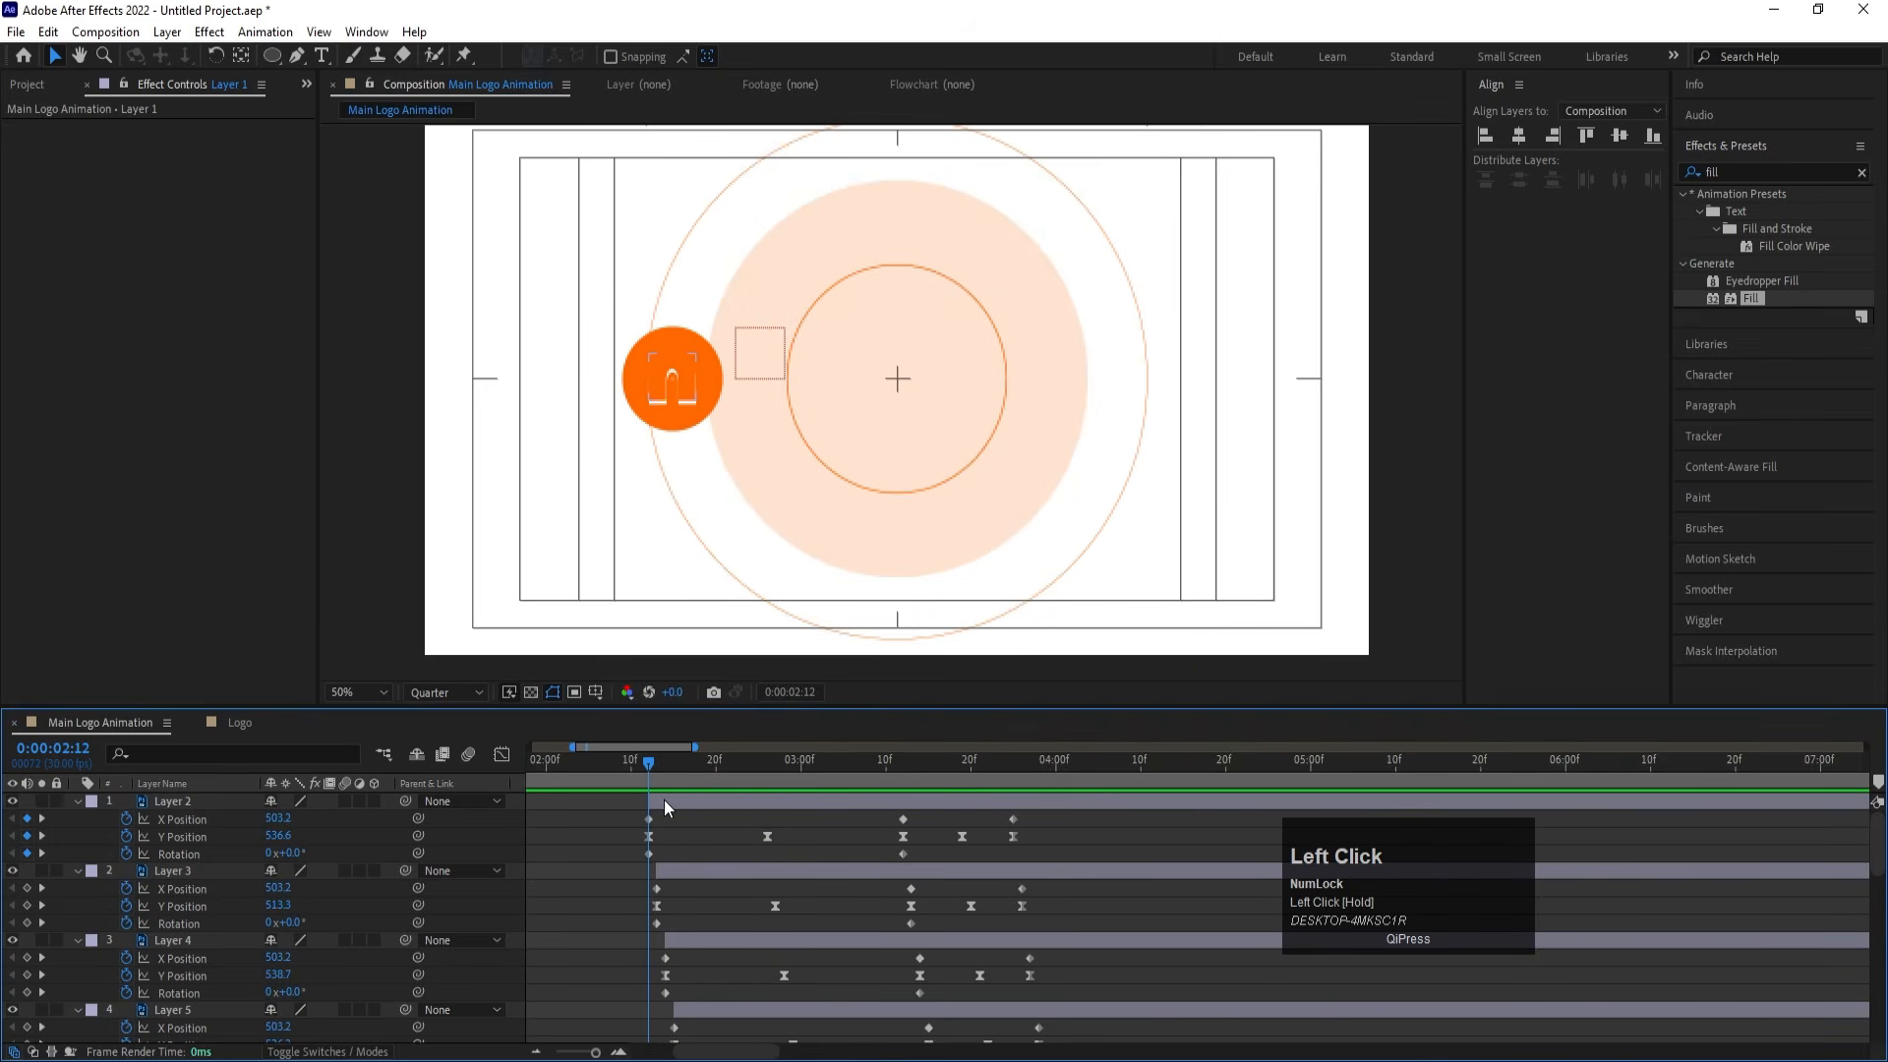
click(664, 799)
scroll(676, 872, down, 8)
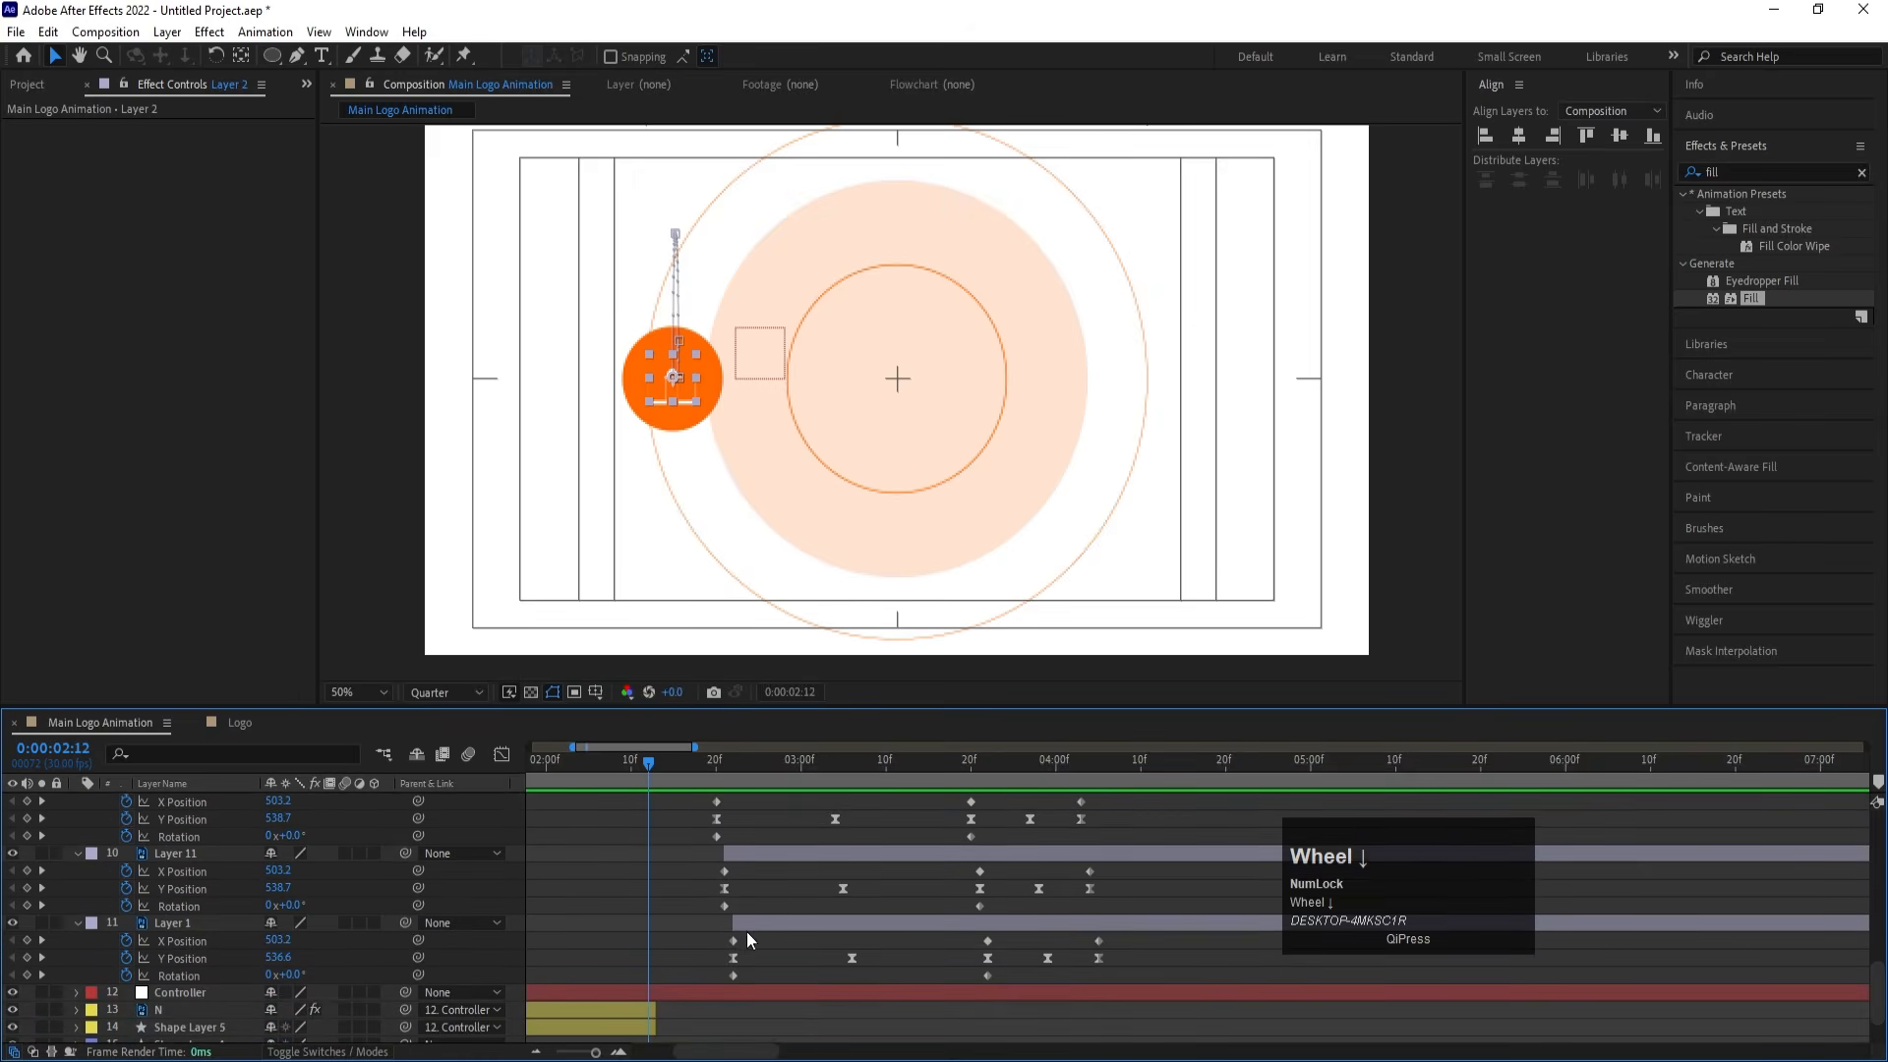
shift+click(747, 924)
key(bracketleft)
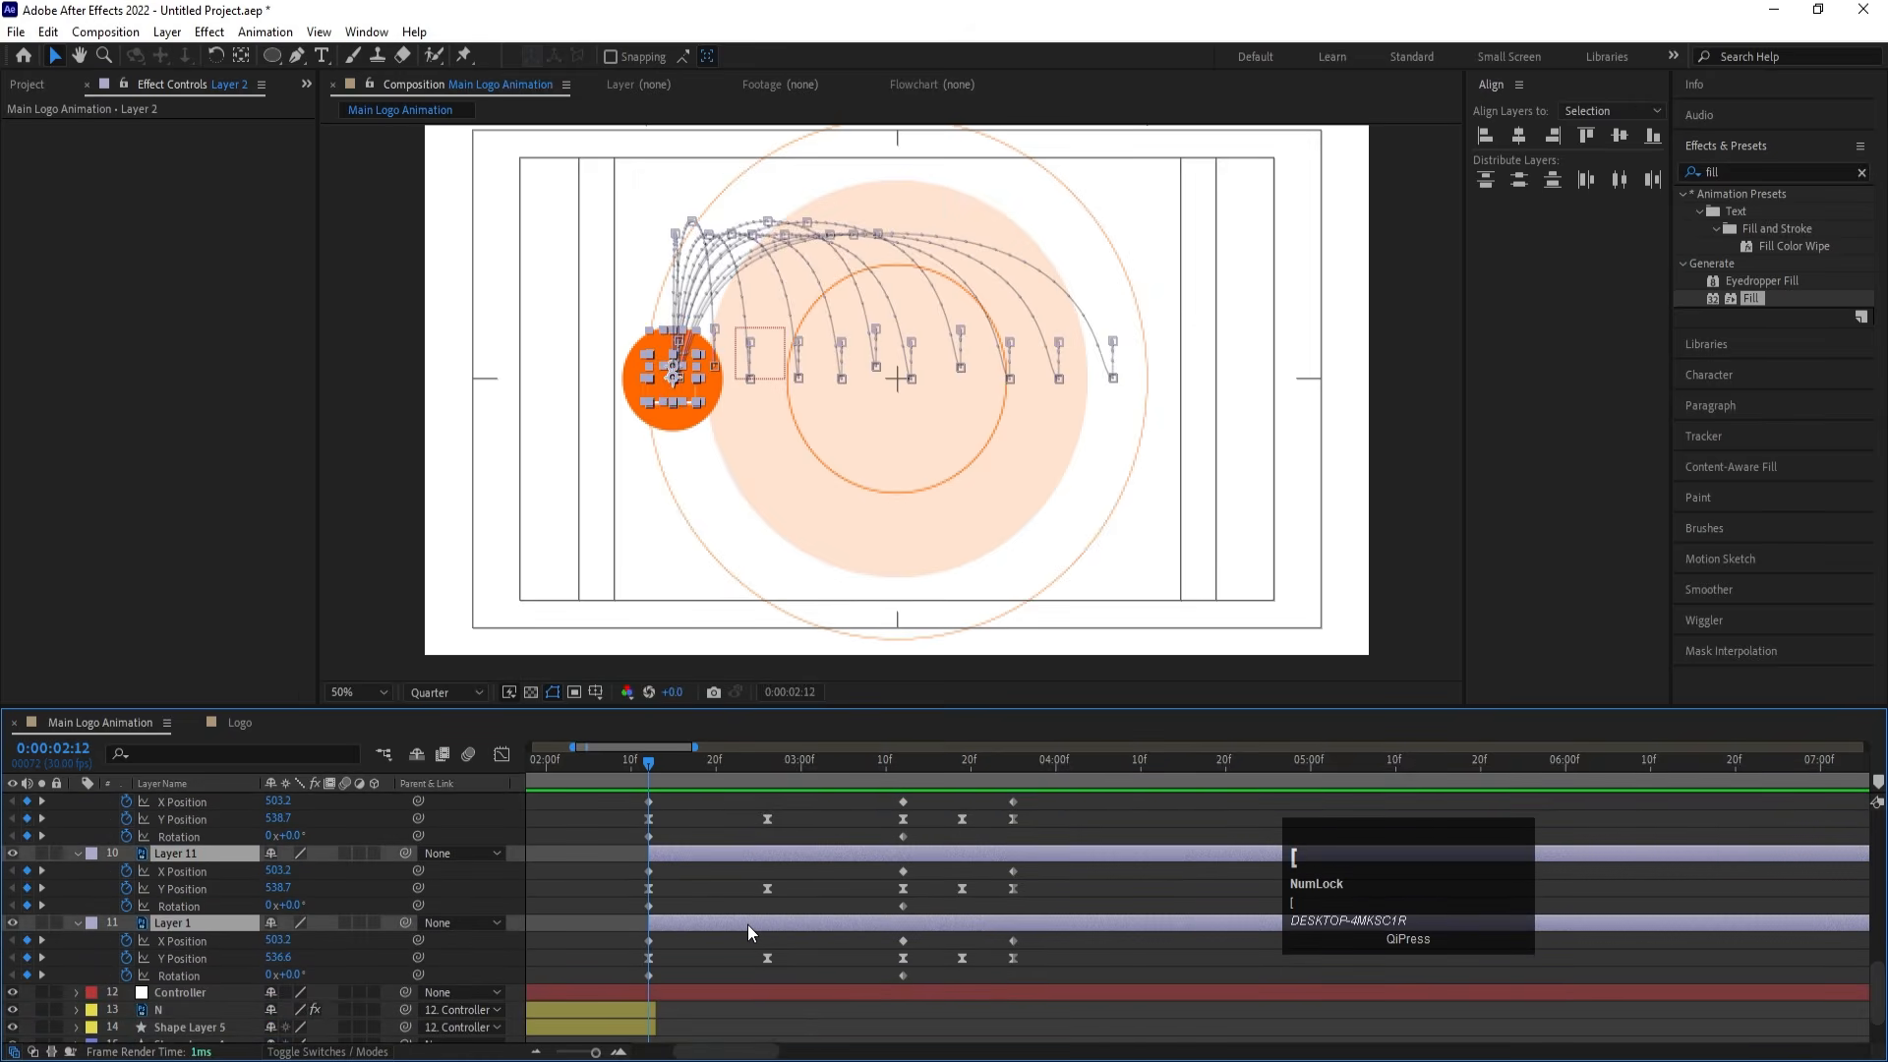
Try stretching Layer 3's keyframes proportionally so that the last one falls at 0:00:03:27, and preview the result
scroll(747, 934, up, 8)
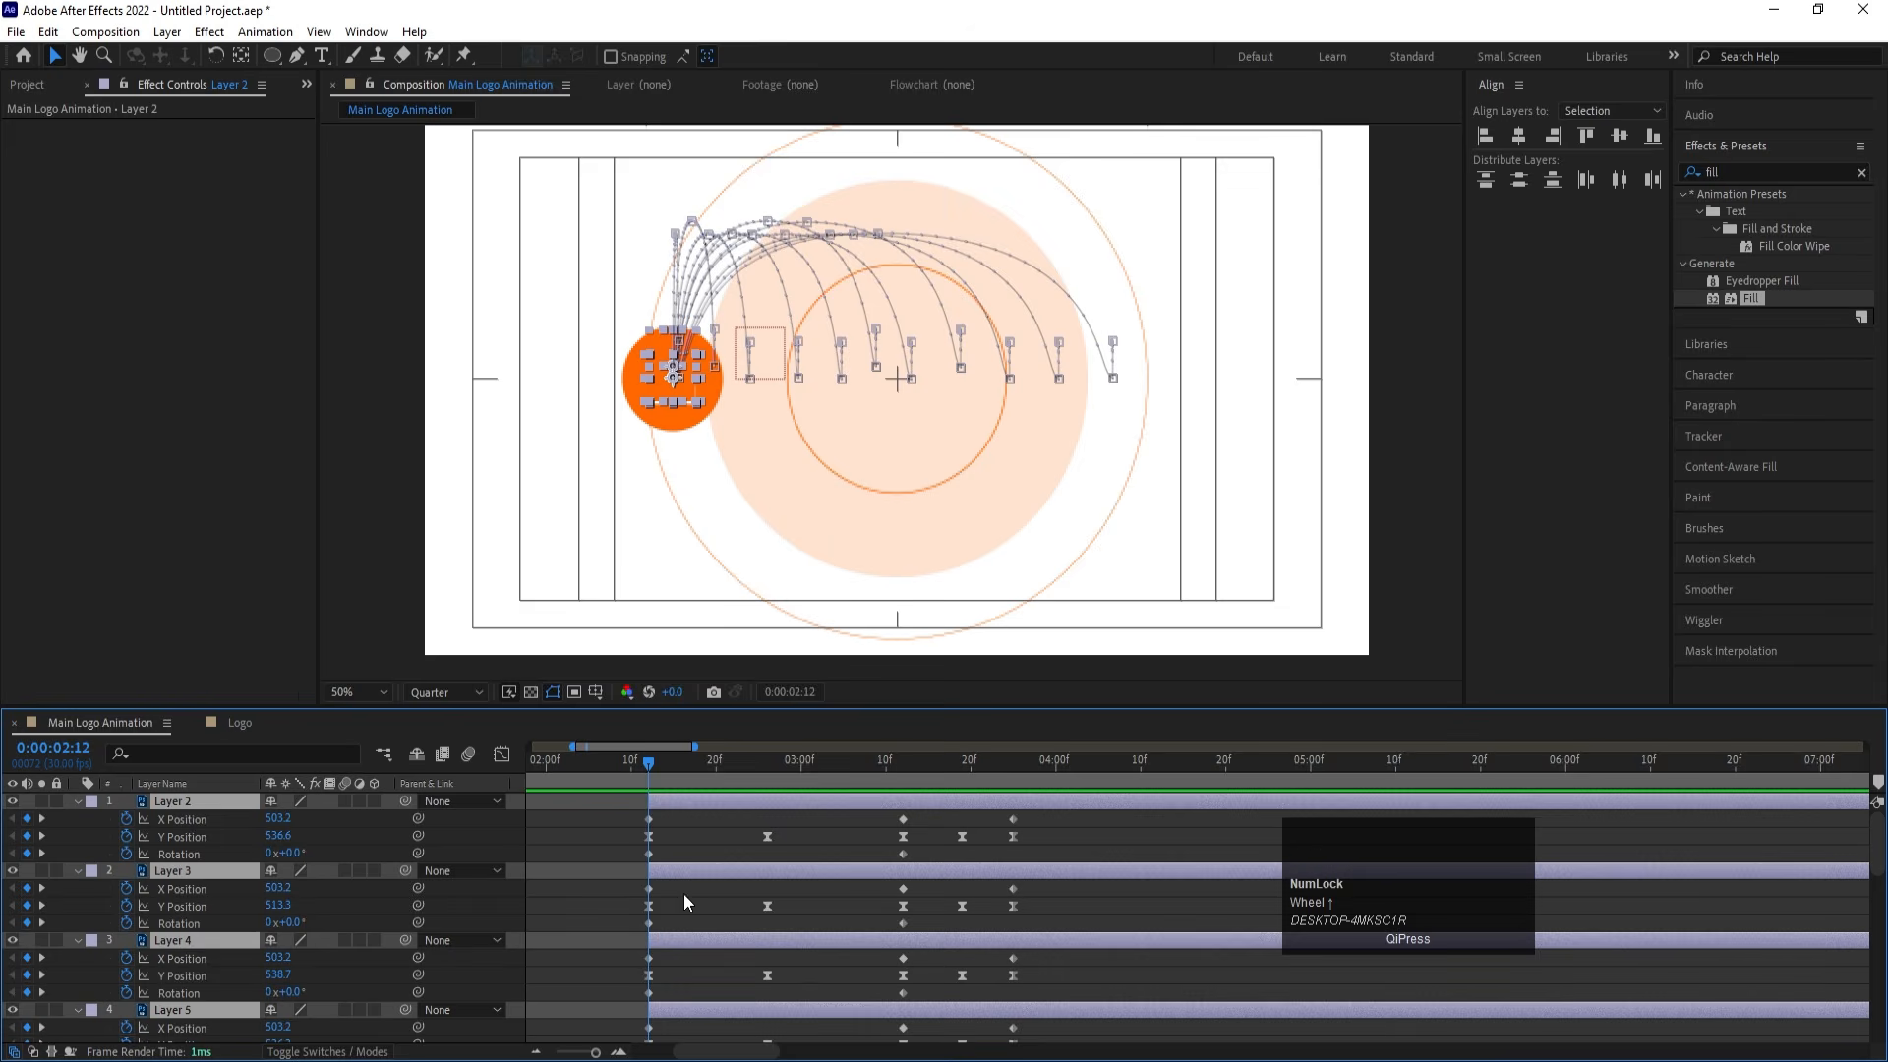
drag(625, 889, 1031, 887)
alt+click(1013, 888)
key(space)
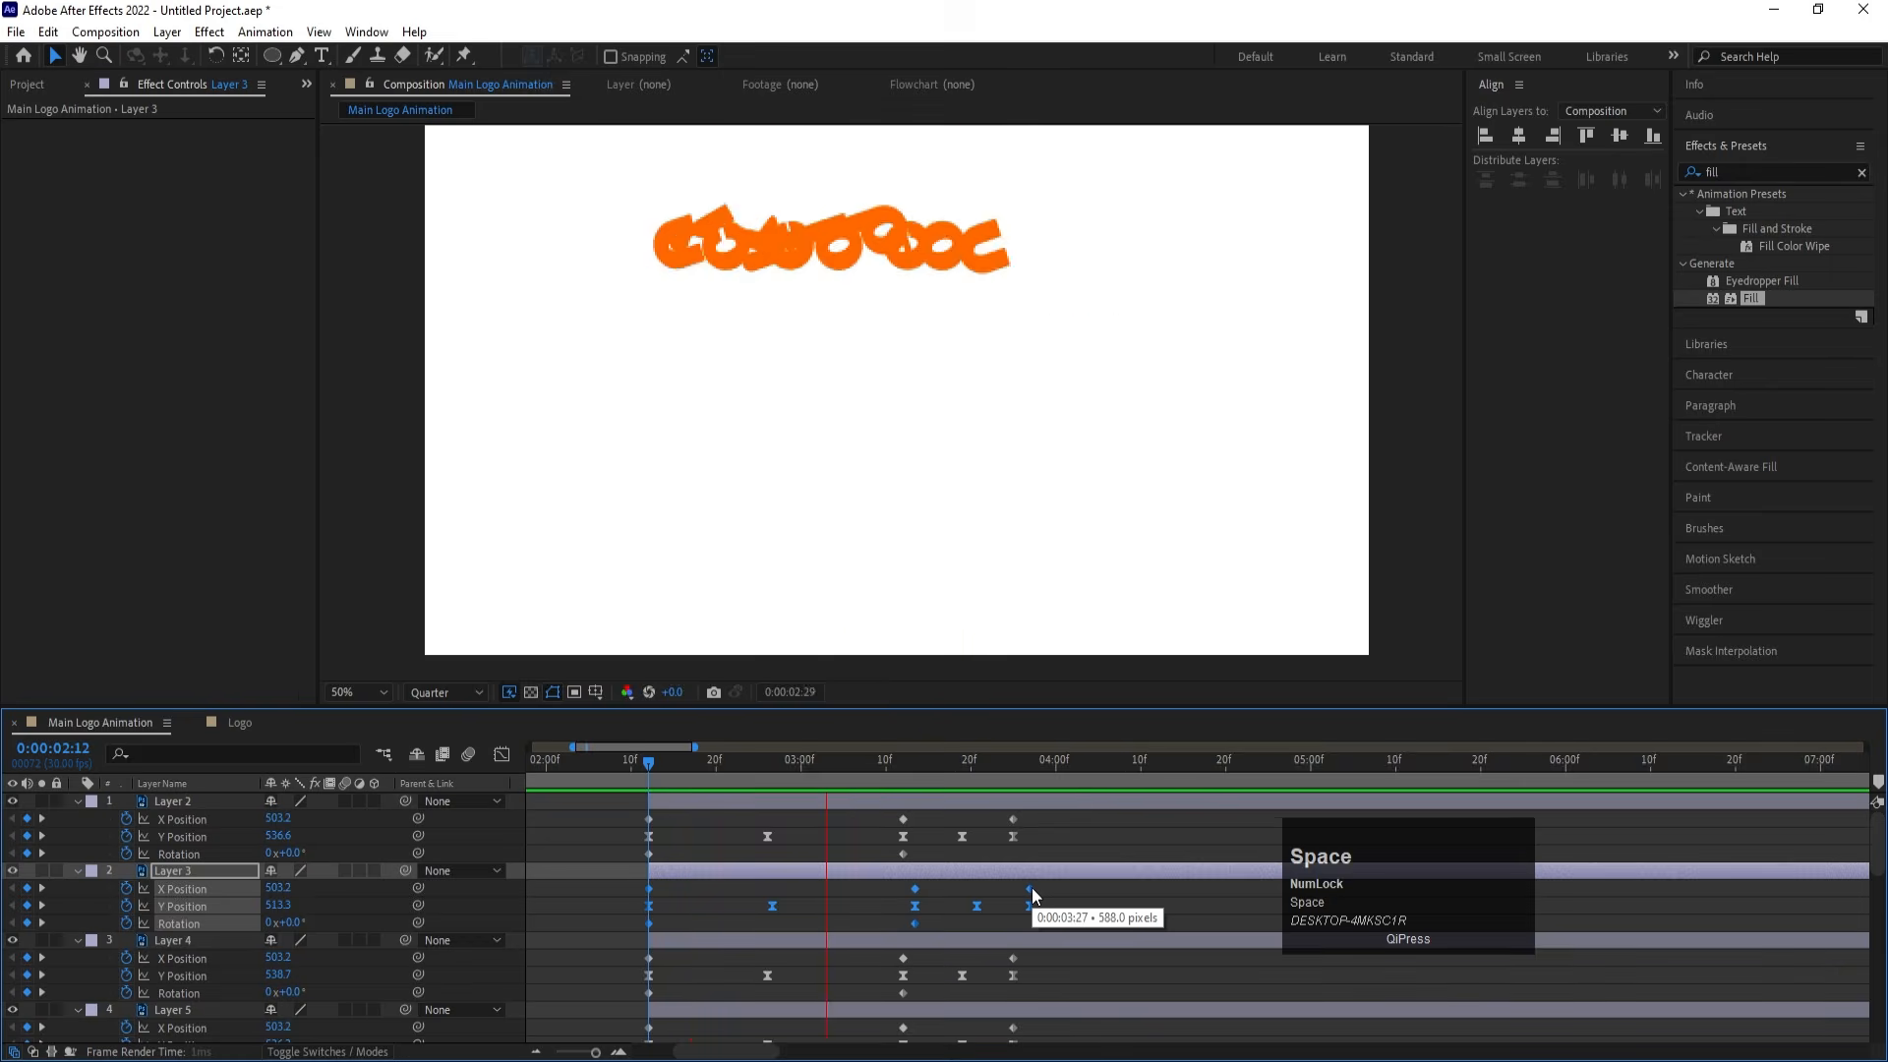
key(space)
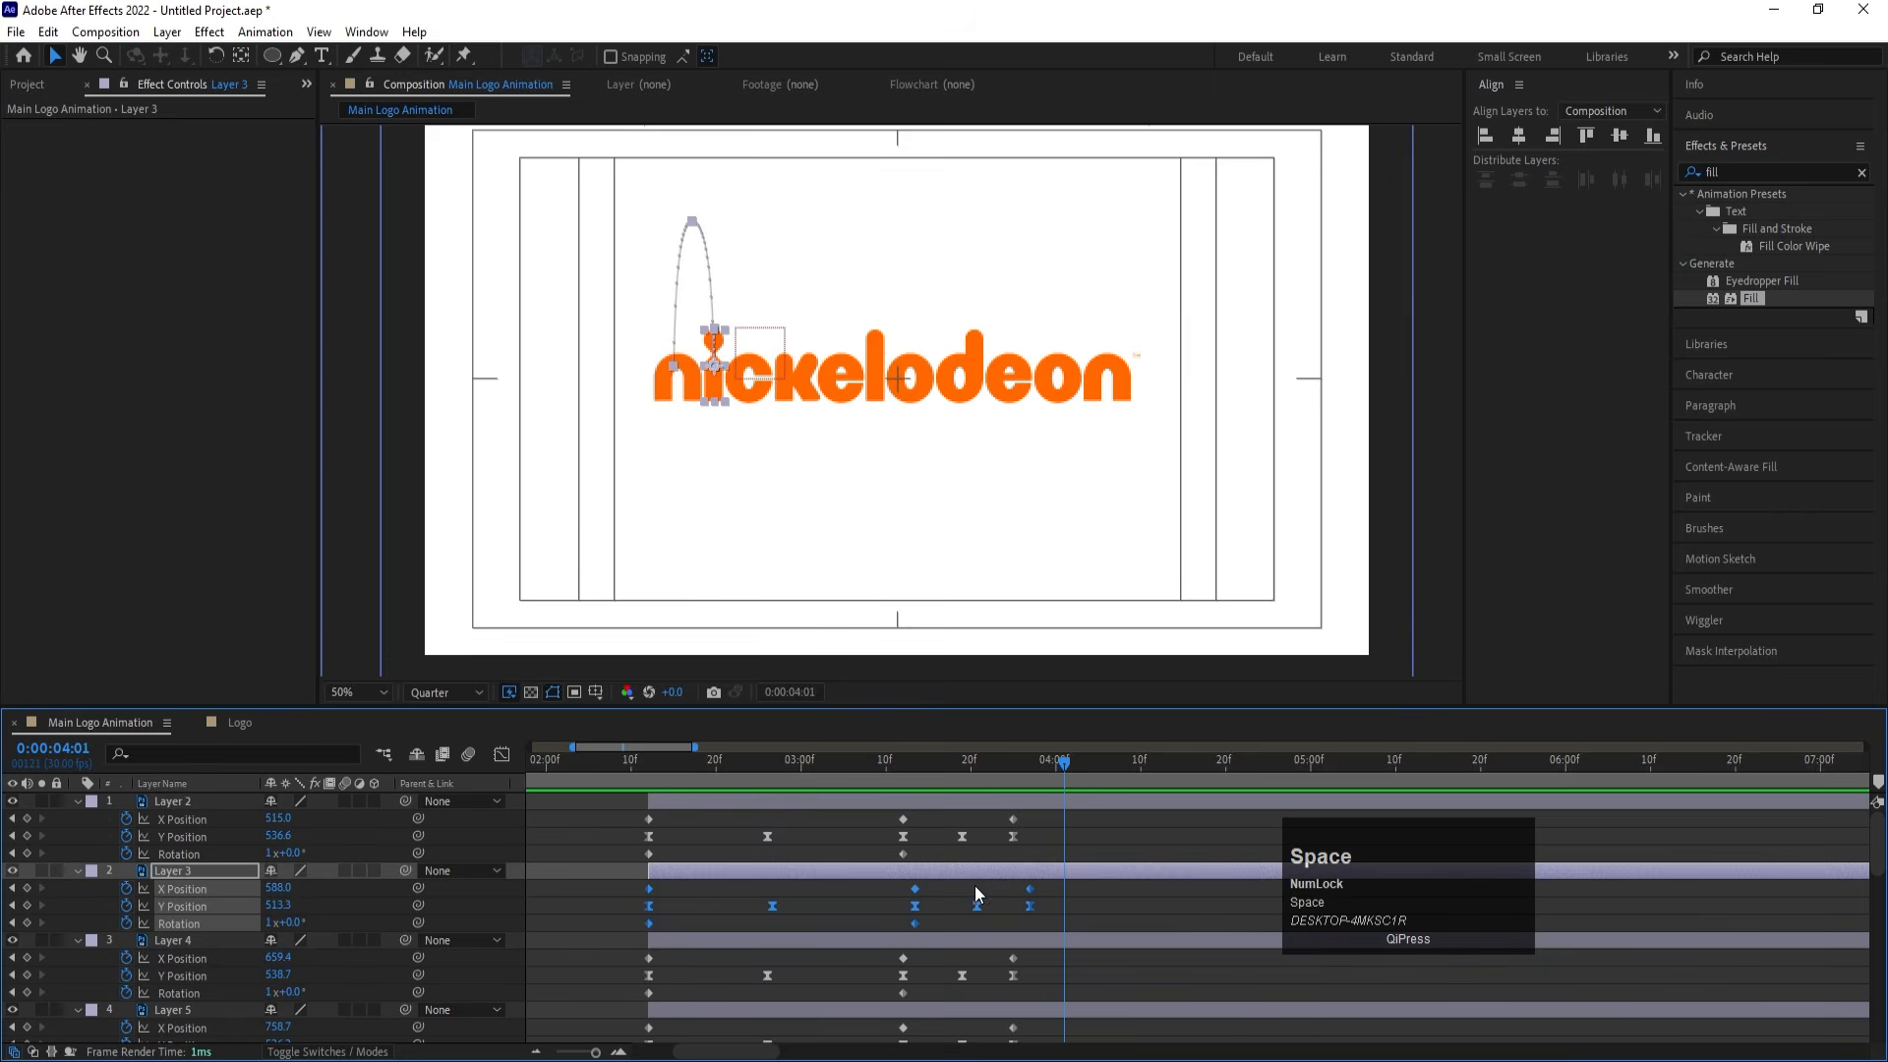
Stretch Layer 11's keyframes proportionally so that its bounce ends slightly after Layer 1's, keeping the first keyframes at 0:00:02:12
scroll(934, 940, down, 5)
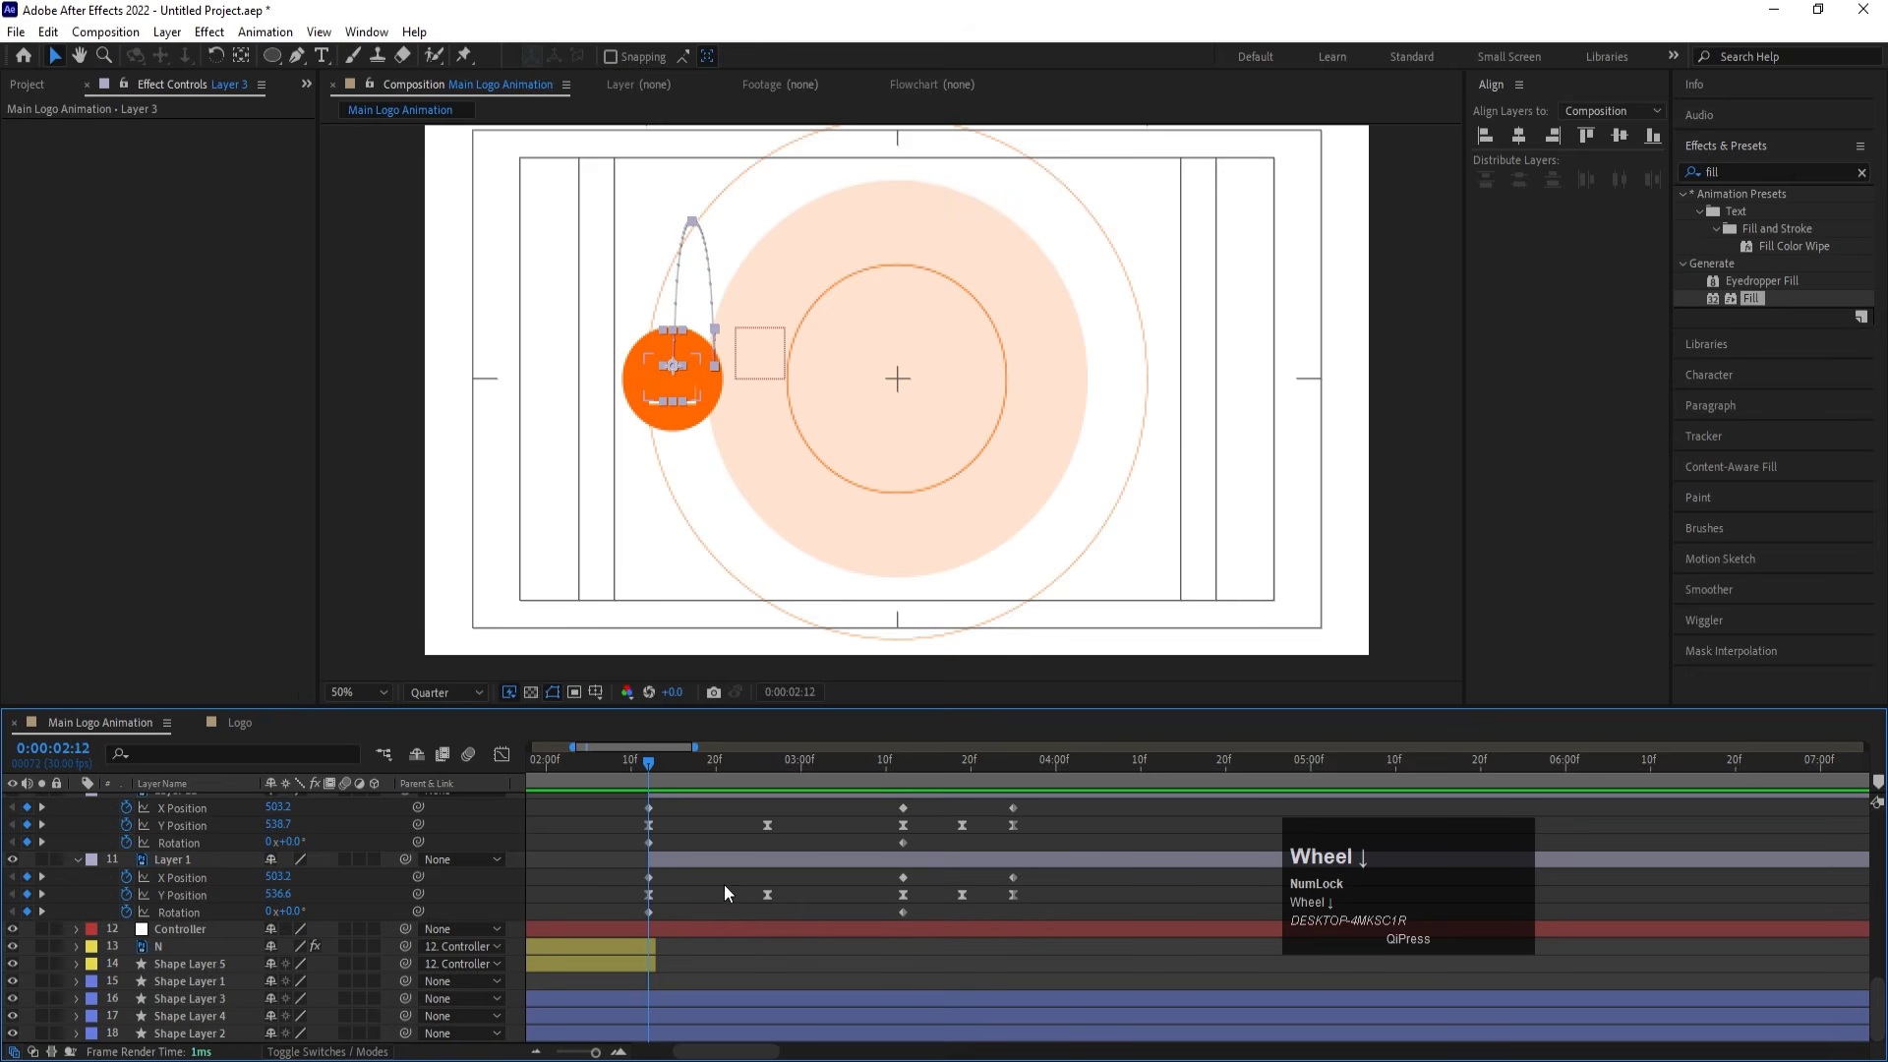
click(701, 862)
scroll(929, 881, up, 1)
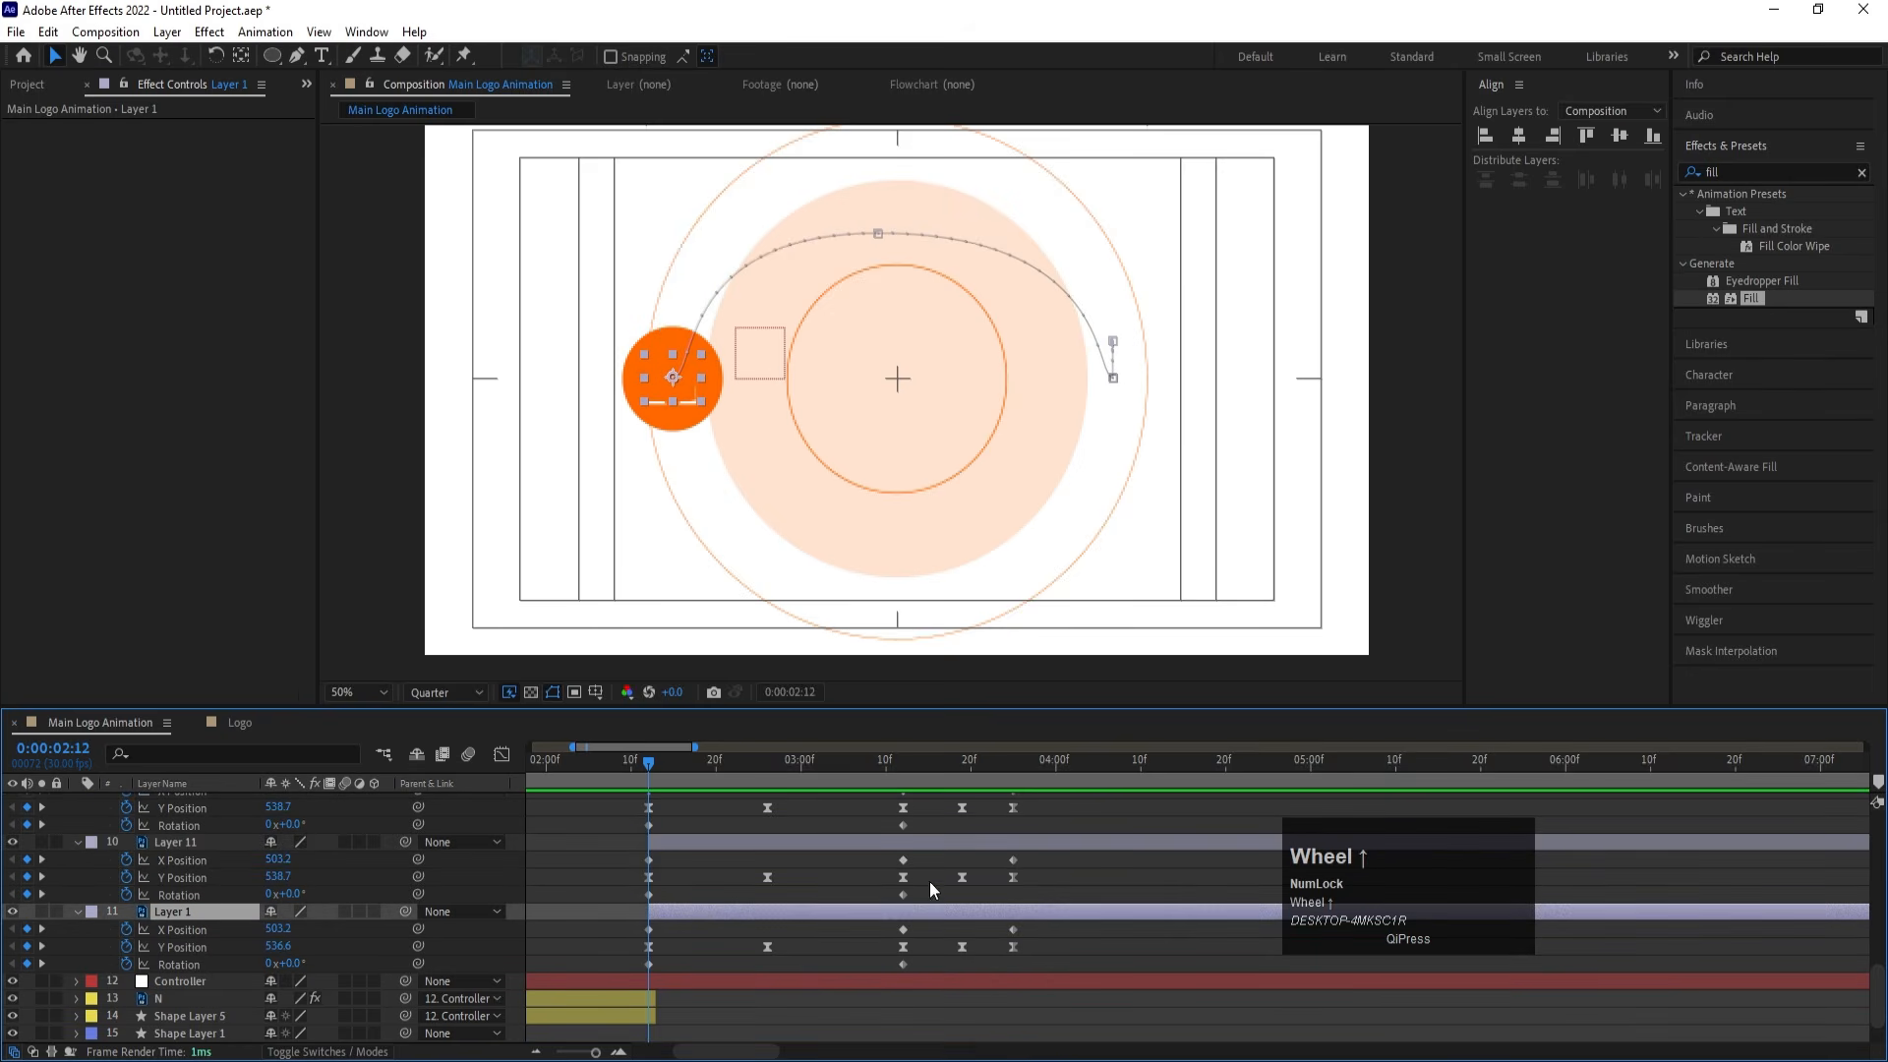
key(minus)
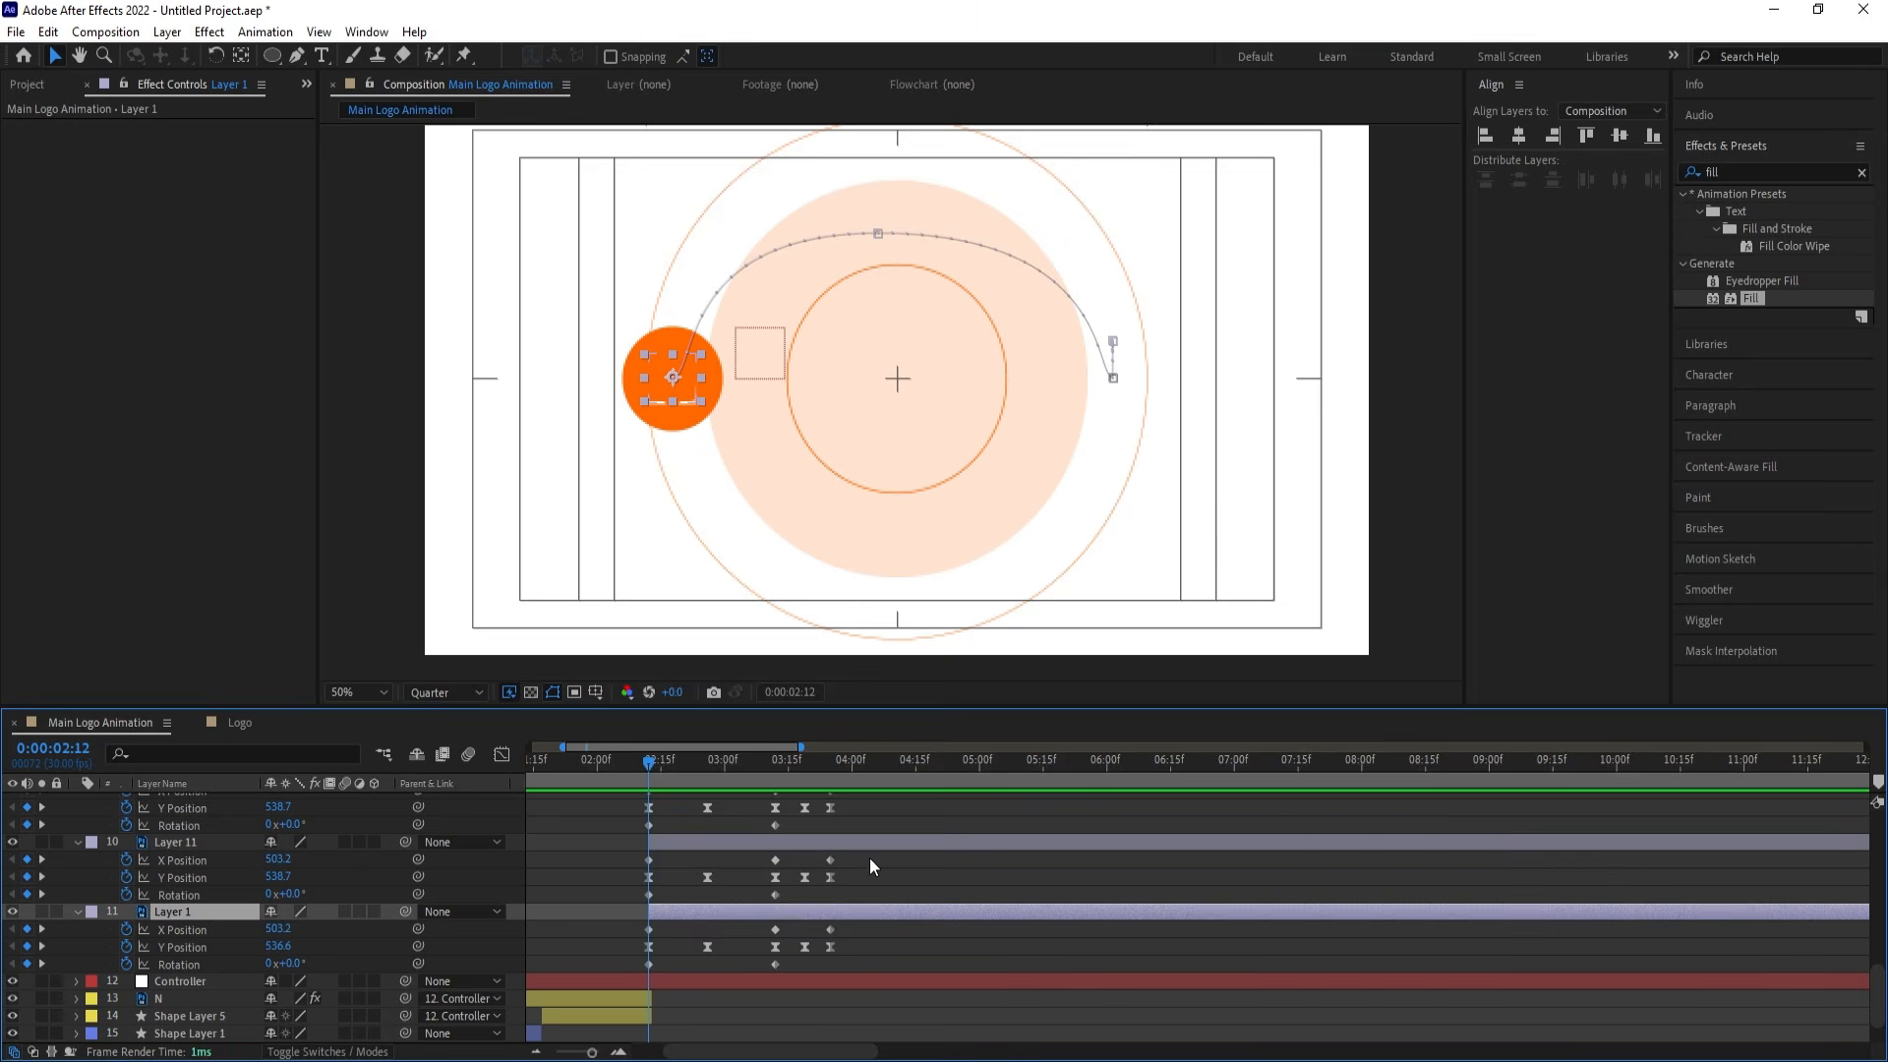
drag(869, 857, 644, 912)
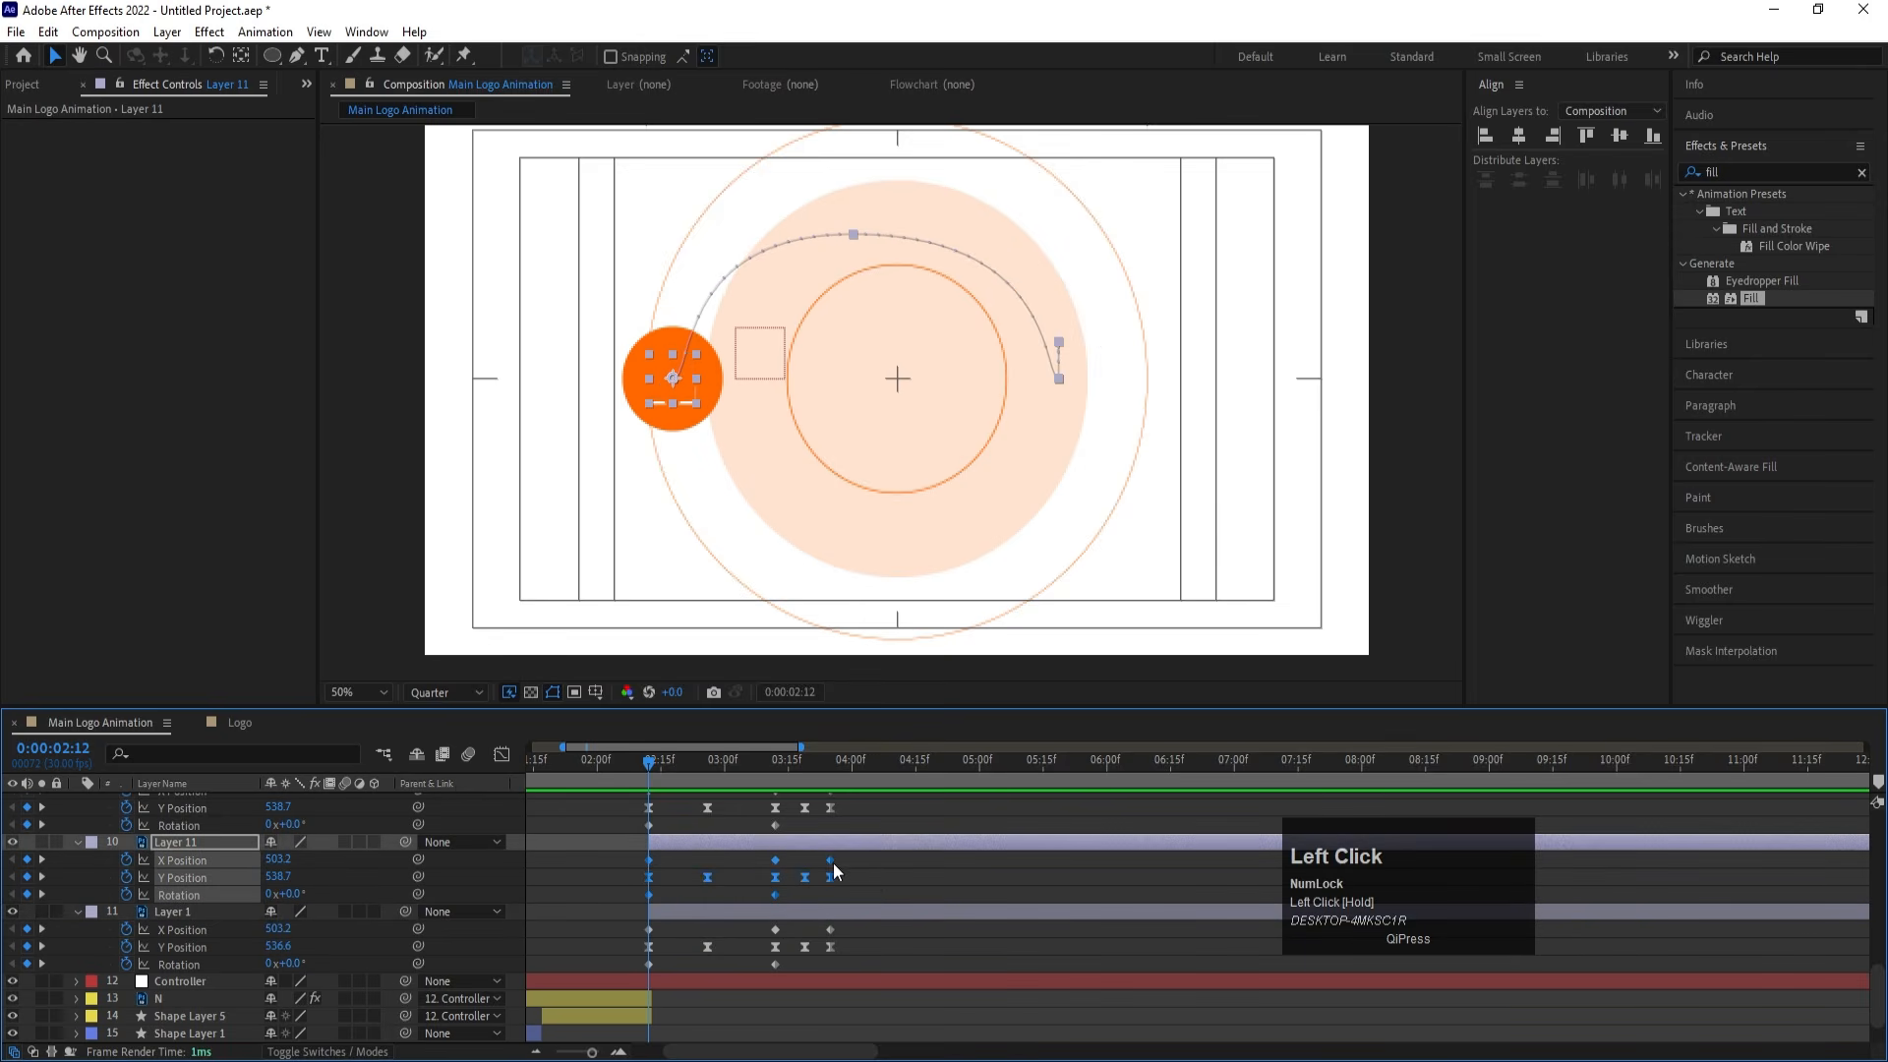
drag(830, 858, 634, 899)
Stretch the keyframes of Layers 10, 9, 8 and 7 progressively longer, ending Layer 7's at about 0:00:04:06
scroll(838, 863, up, 1)
drag(832, 841, 617, 915)
scroll(844, 929, up, 1)
scroll(850, 901, up, 2)
drag(831, 859, 635, 940)
scroll(841, 906, up, 2)
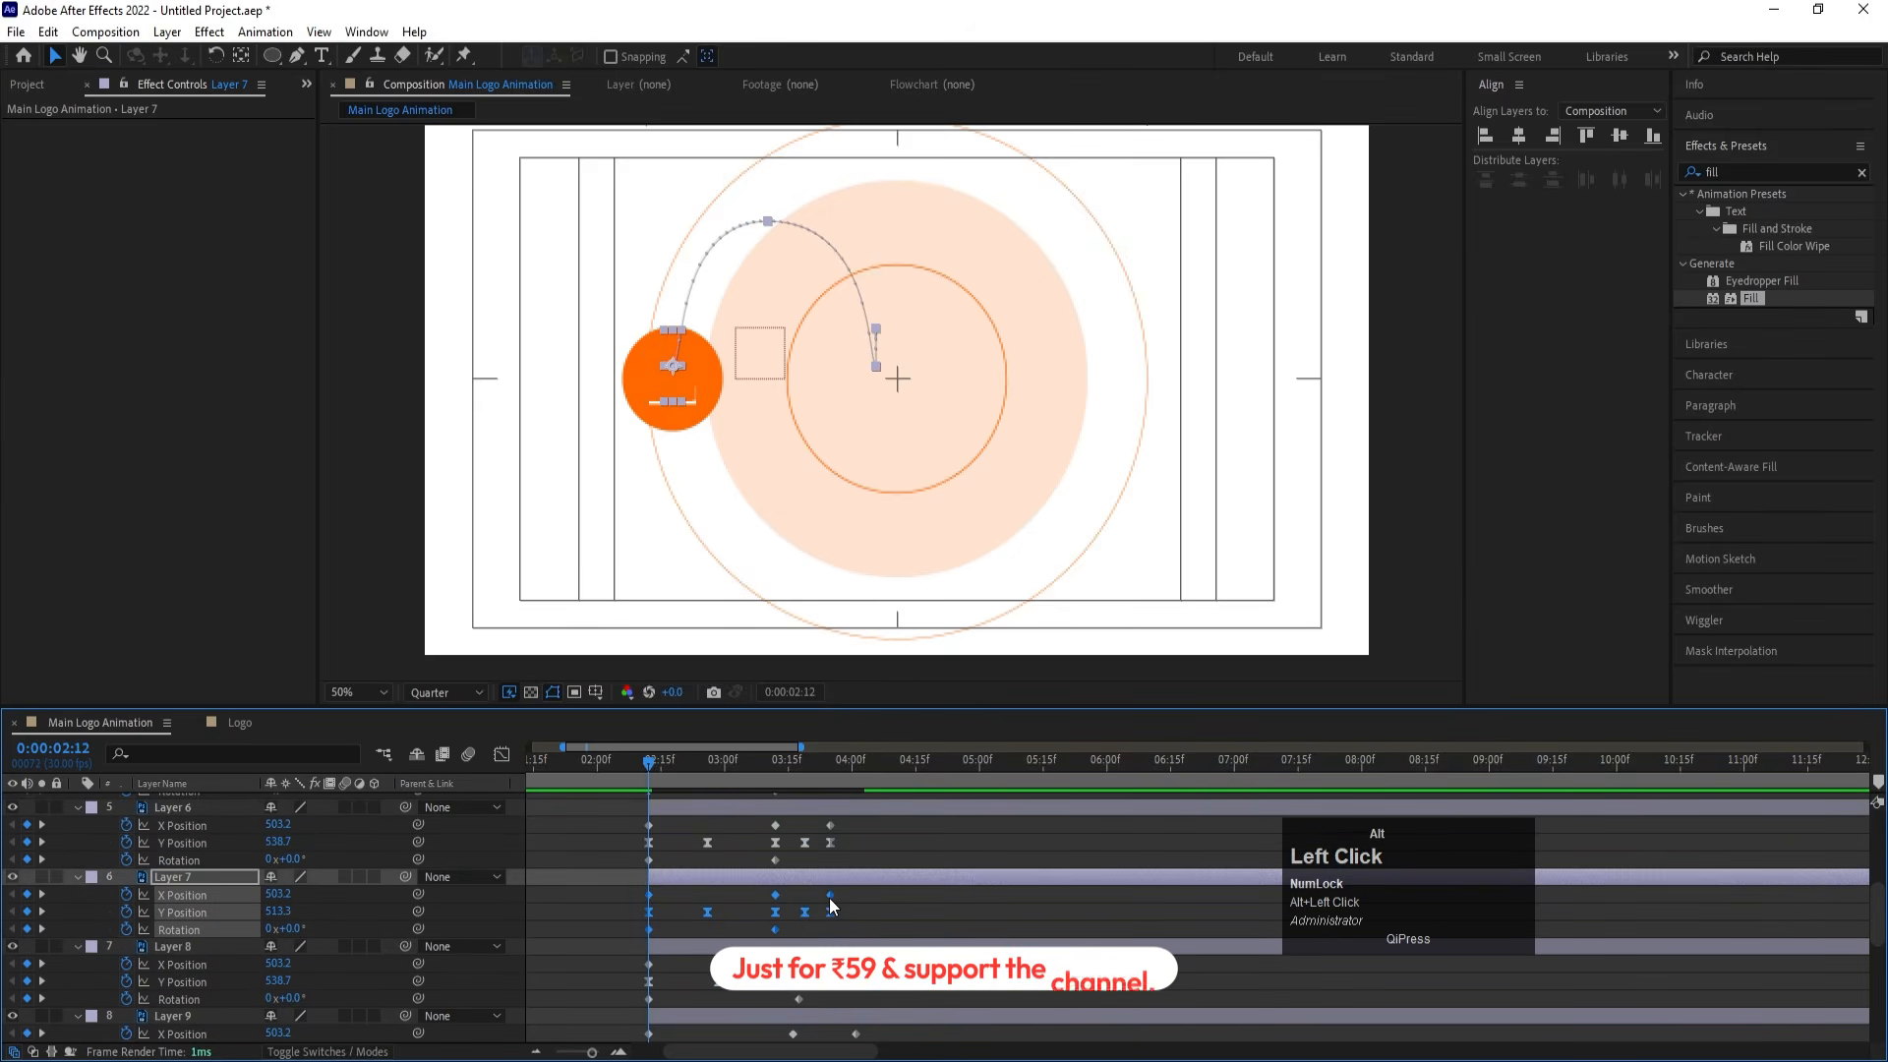
drag(831, 896, 877, 896)
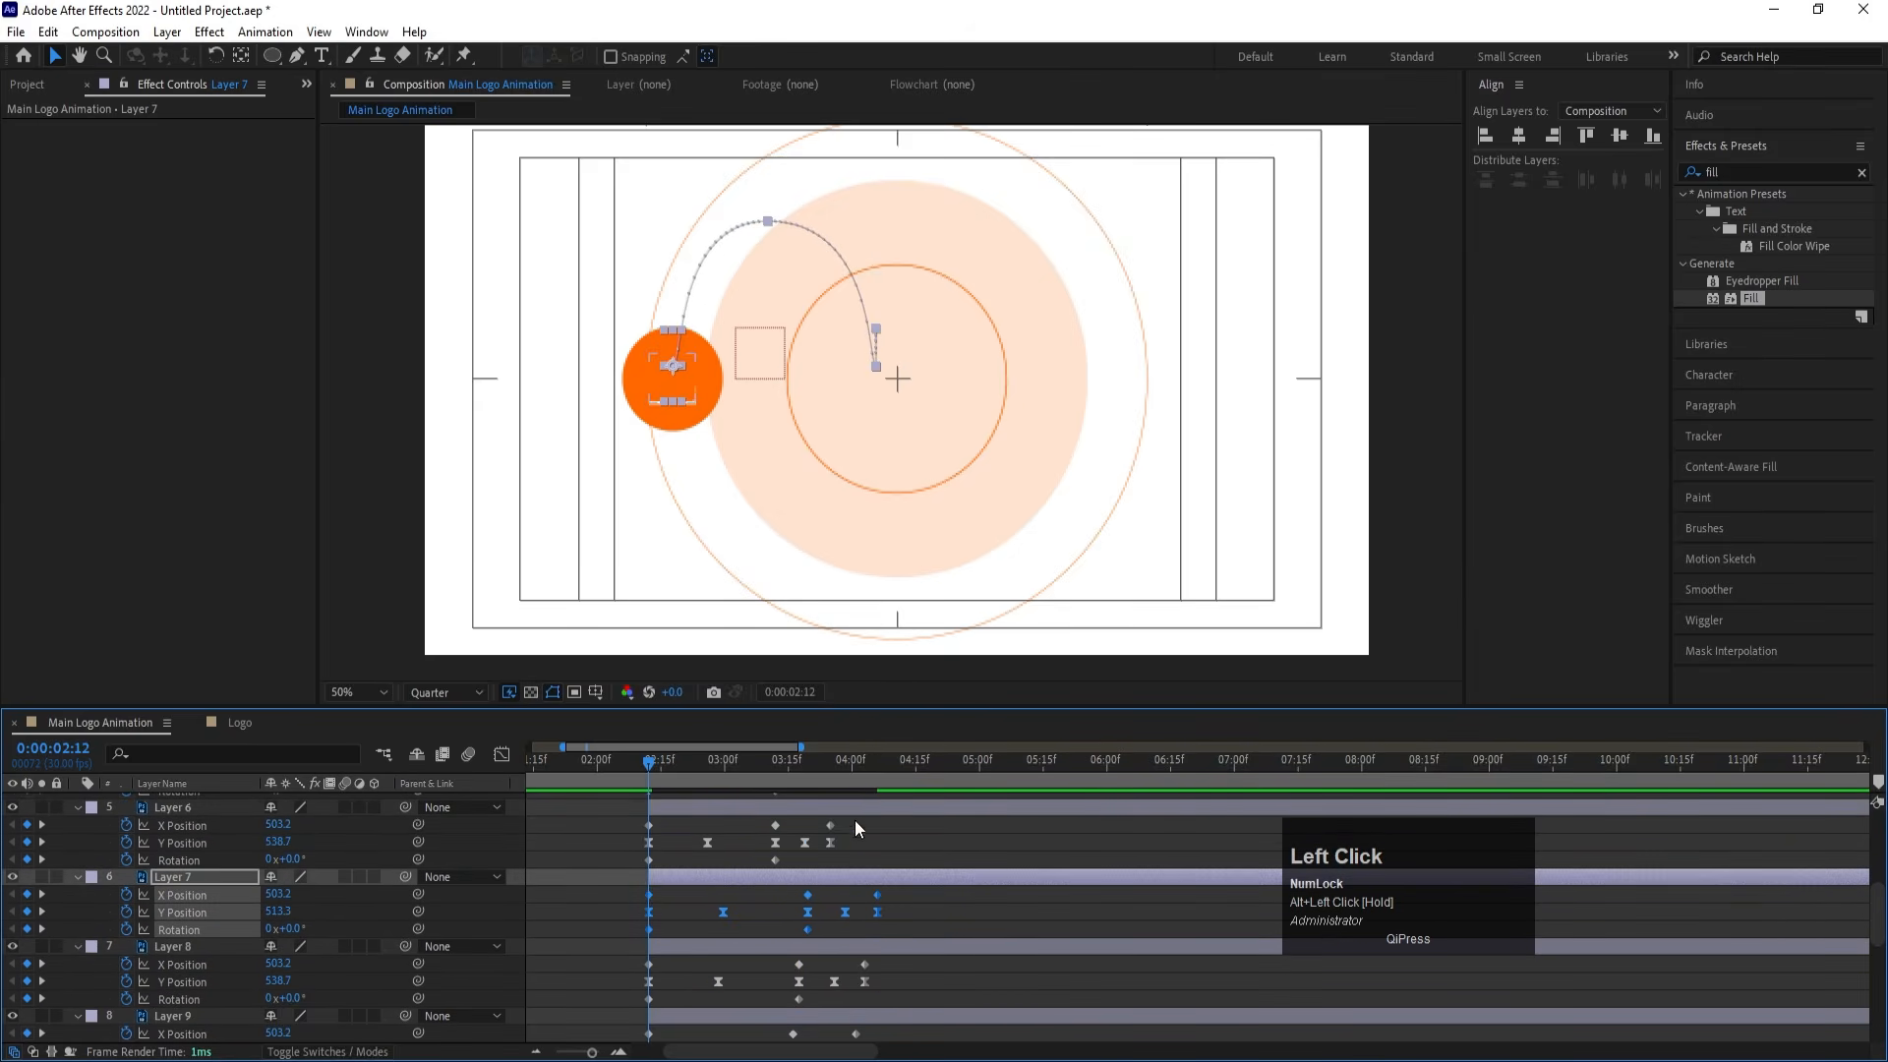
Stretch the keyframes of Layers 6, 5 and 4 progressively longer, ending Layer 4's at about 0:00:04:14
drag(856, 828, 630, 913)
scroll(887, 885, up, 2)
drag(829, 873, 632, 935)
scroll(869, 956, up, 2)
drag(830, 892, 912, 898)
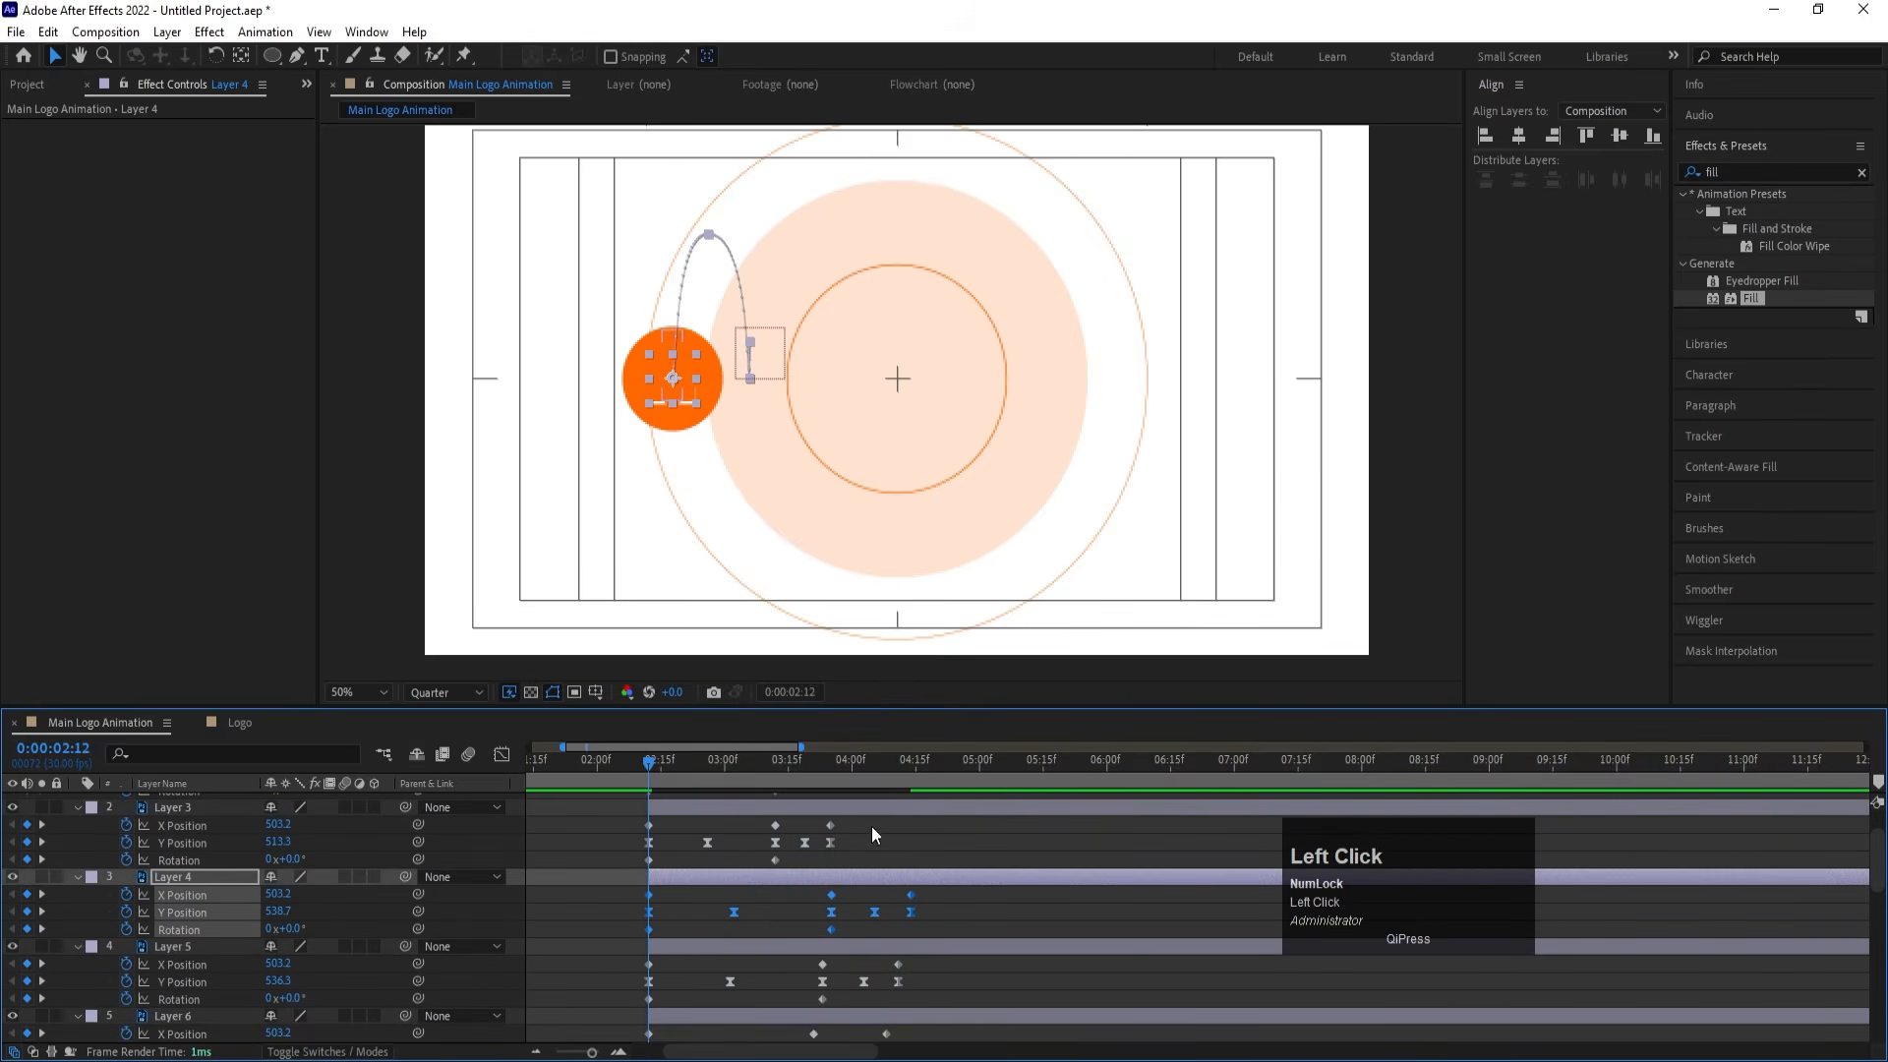
Stretch Layer 3's keyframes to end at about 0:00:04:16 and Layer 2's to end at 0:00:04:18
drag(871, 826, 640, 865)
alt+click(830, 829)
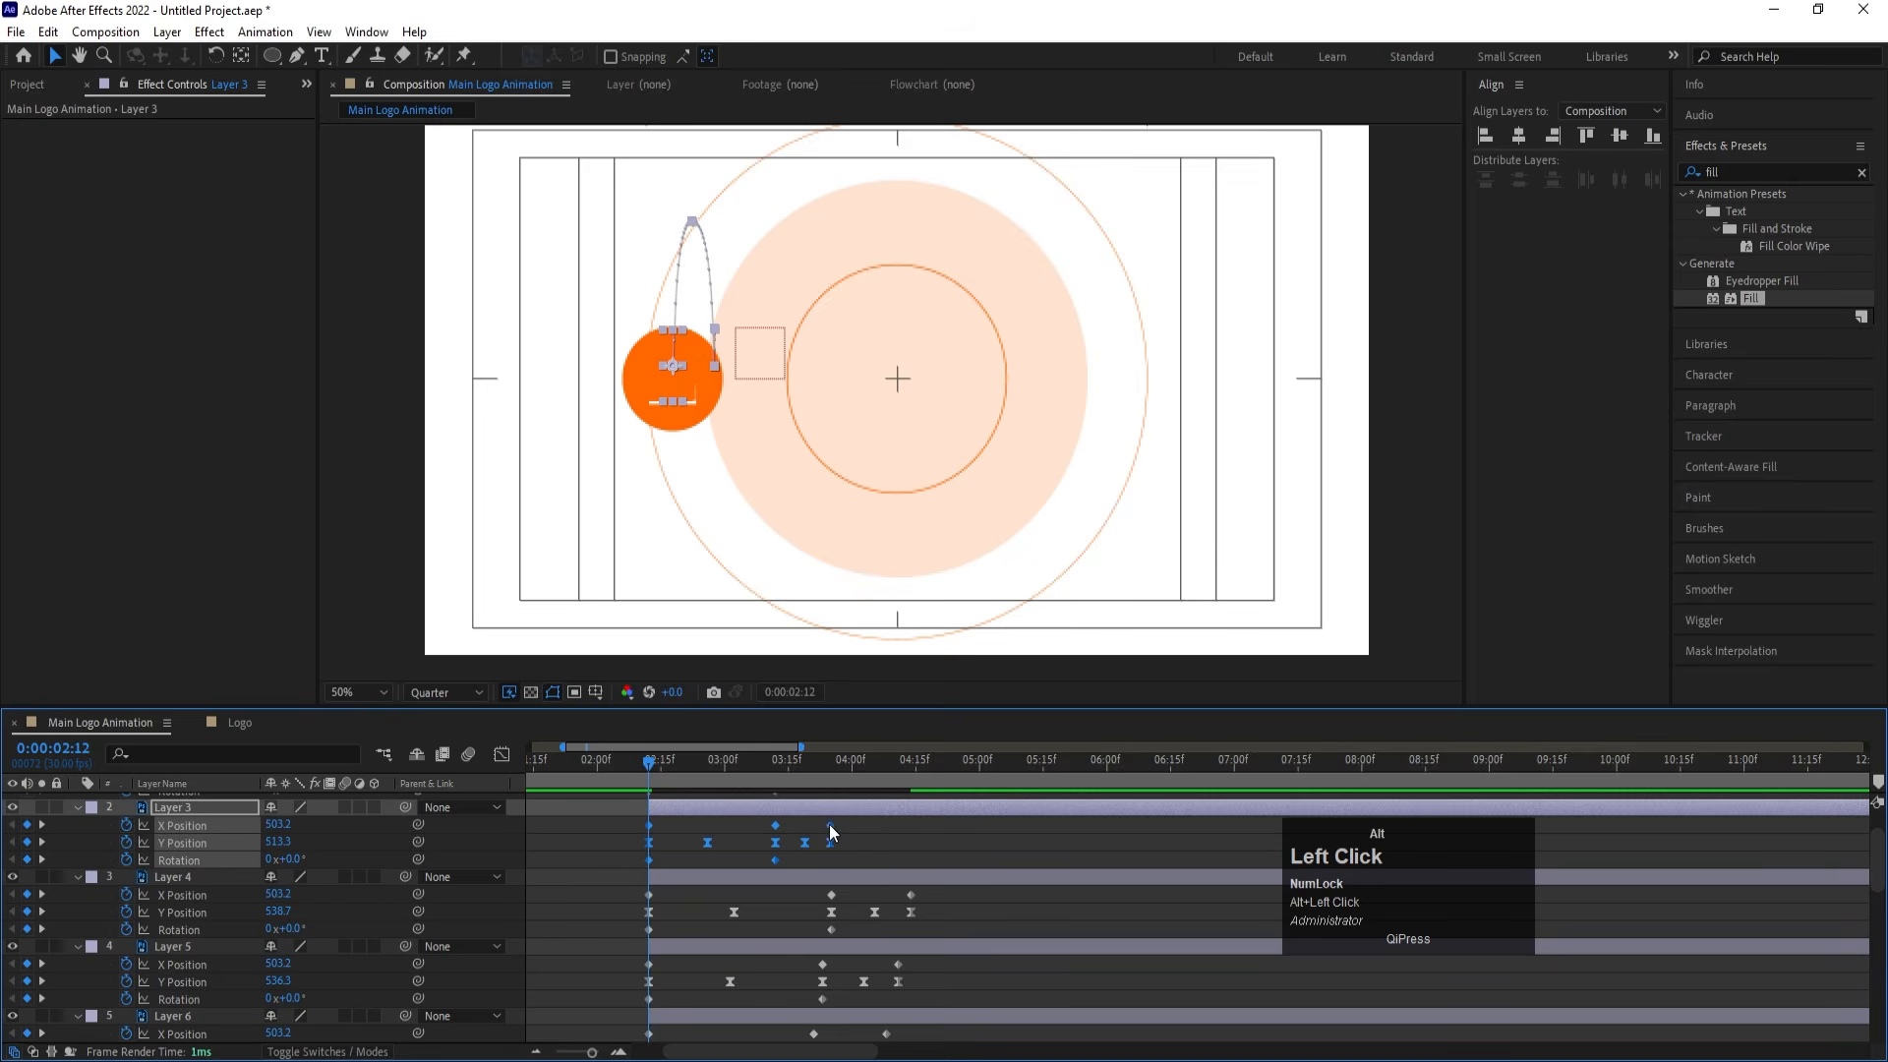
drag(830, 832, 655, 846)
scroll(934, 923, up, 1)
scroll(865, 864, up, 1)
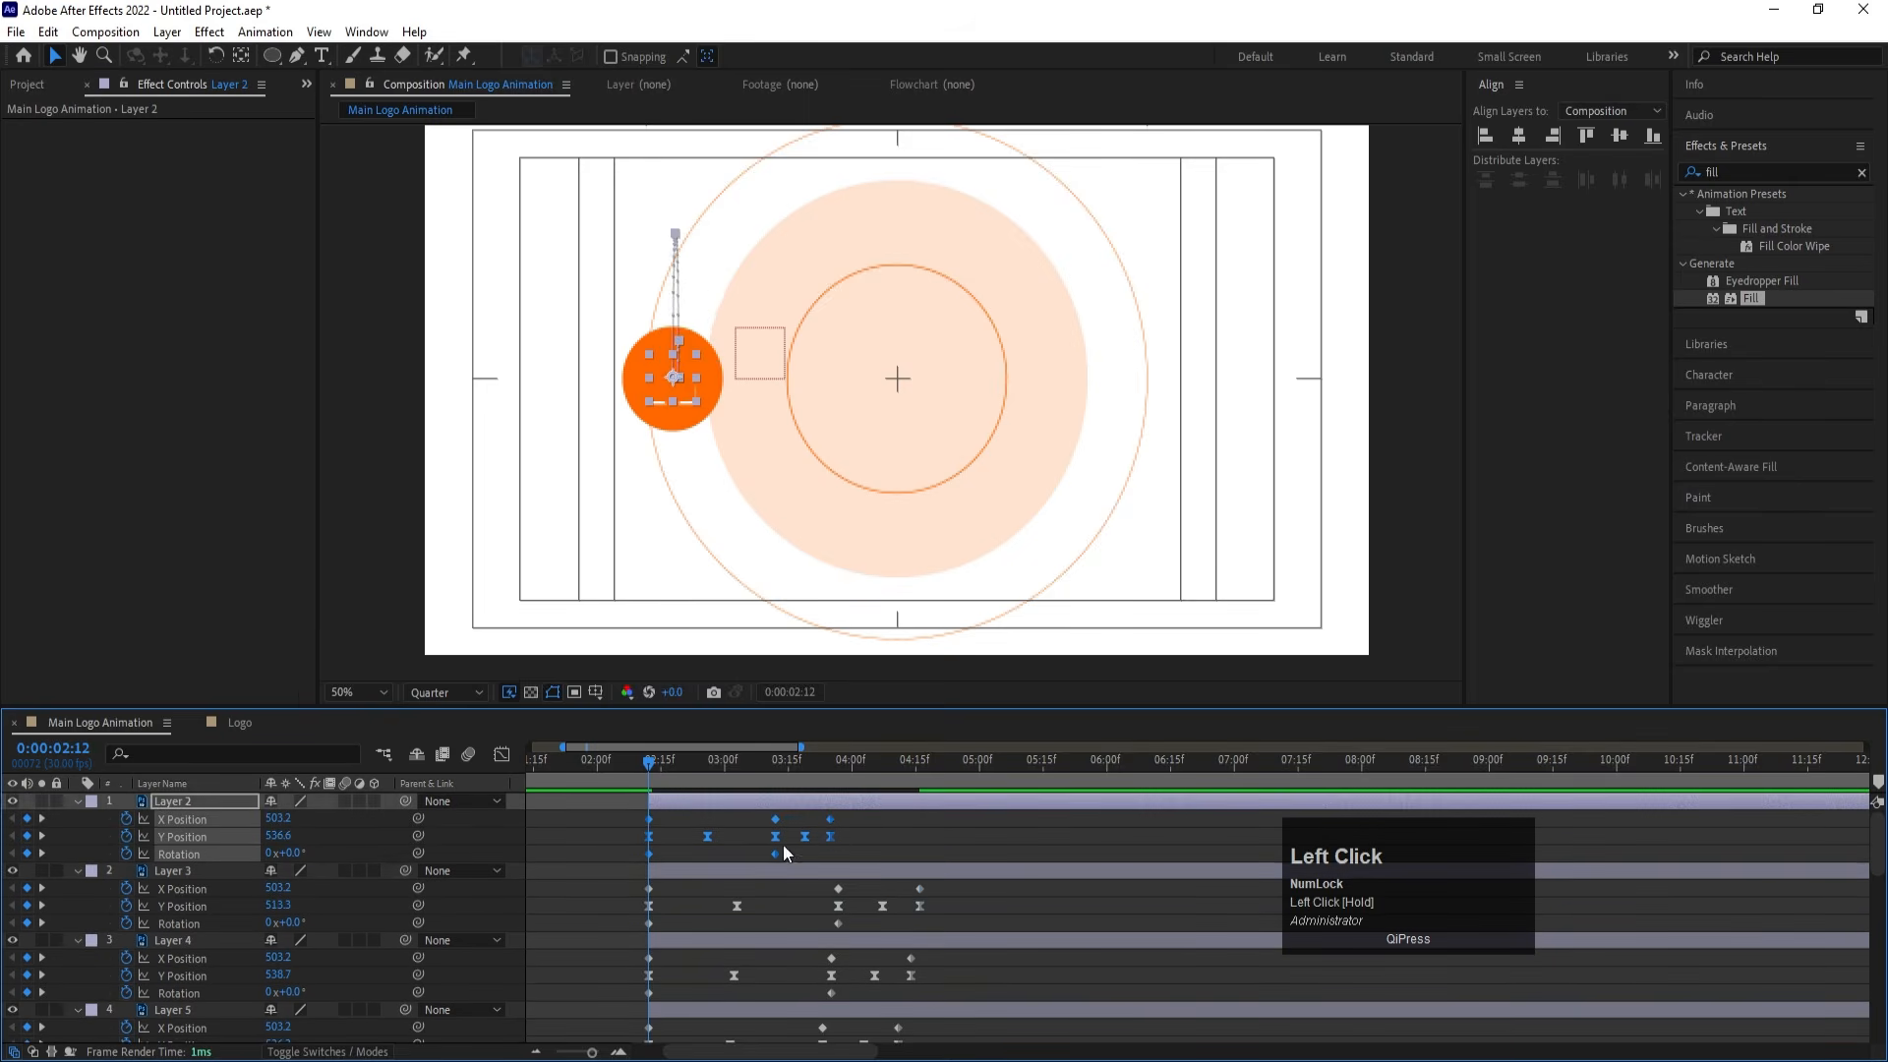
drag(833, 824, 930, 826)
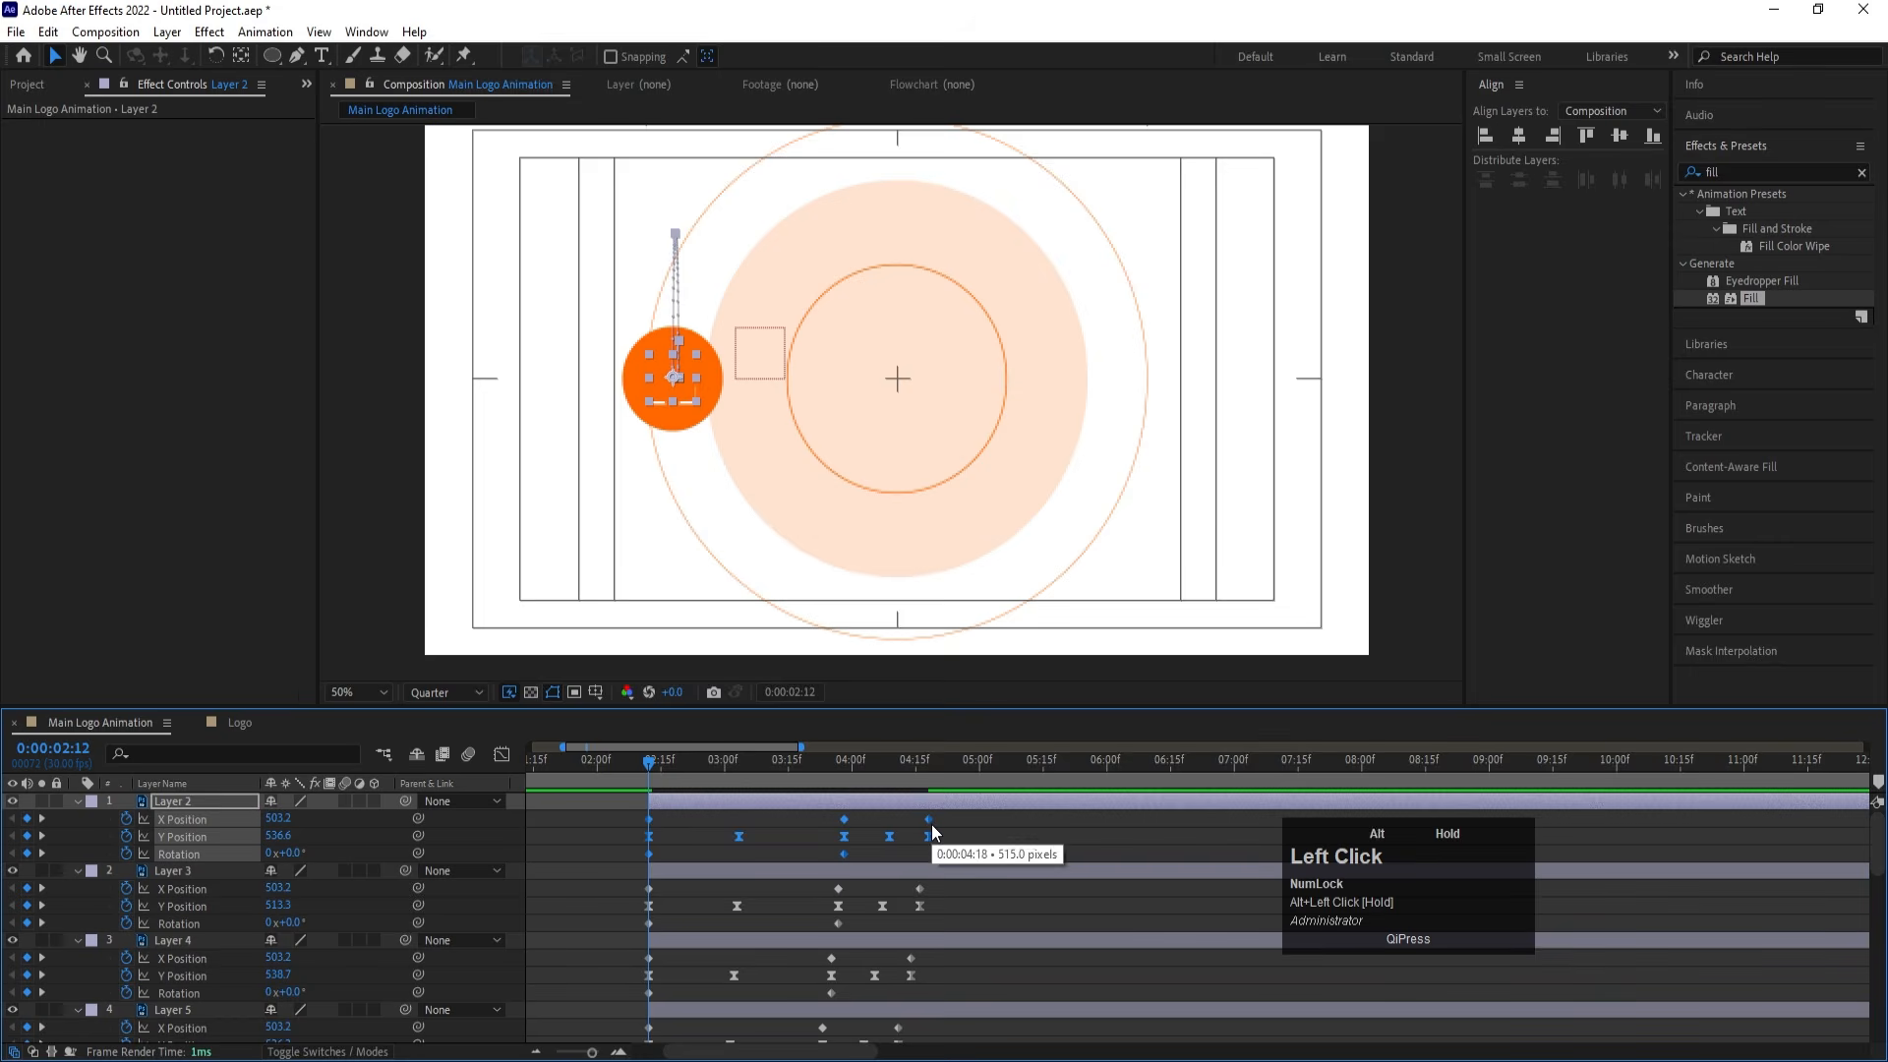
Preview the staggered letter bounce, first from 0:00:02:12 and again from the start of the composition
key(space)
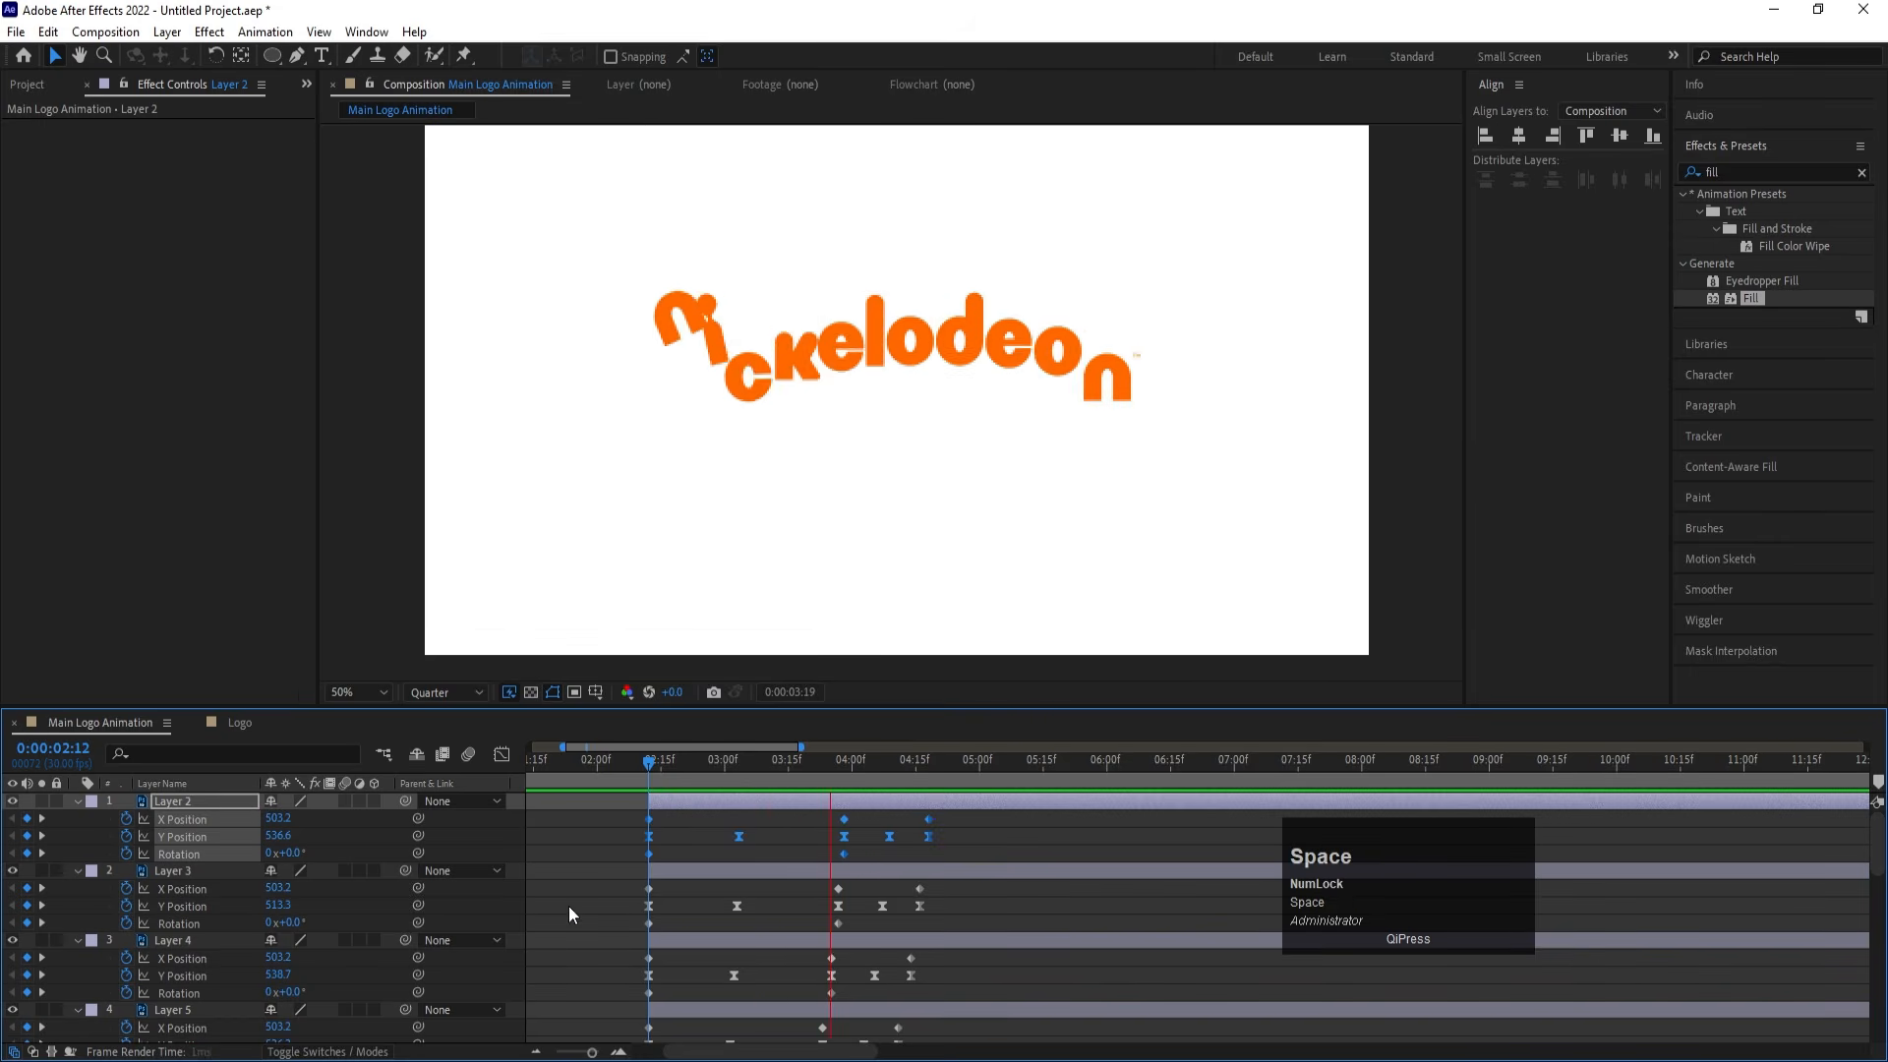
key(space)
drag(629, 770, 356, 777)
key(space)
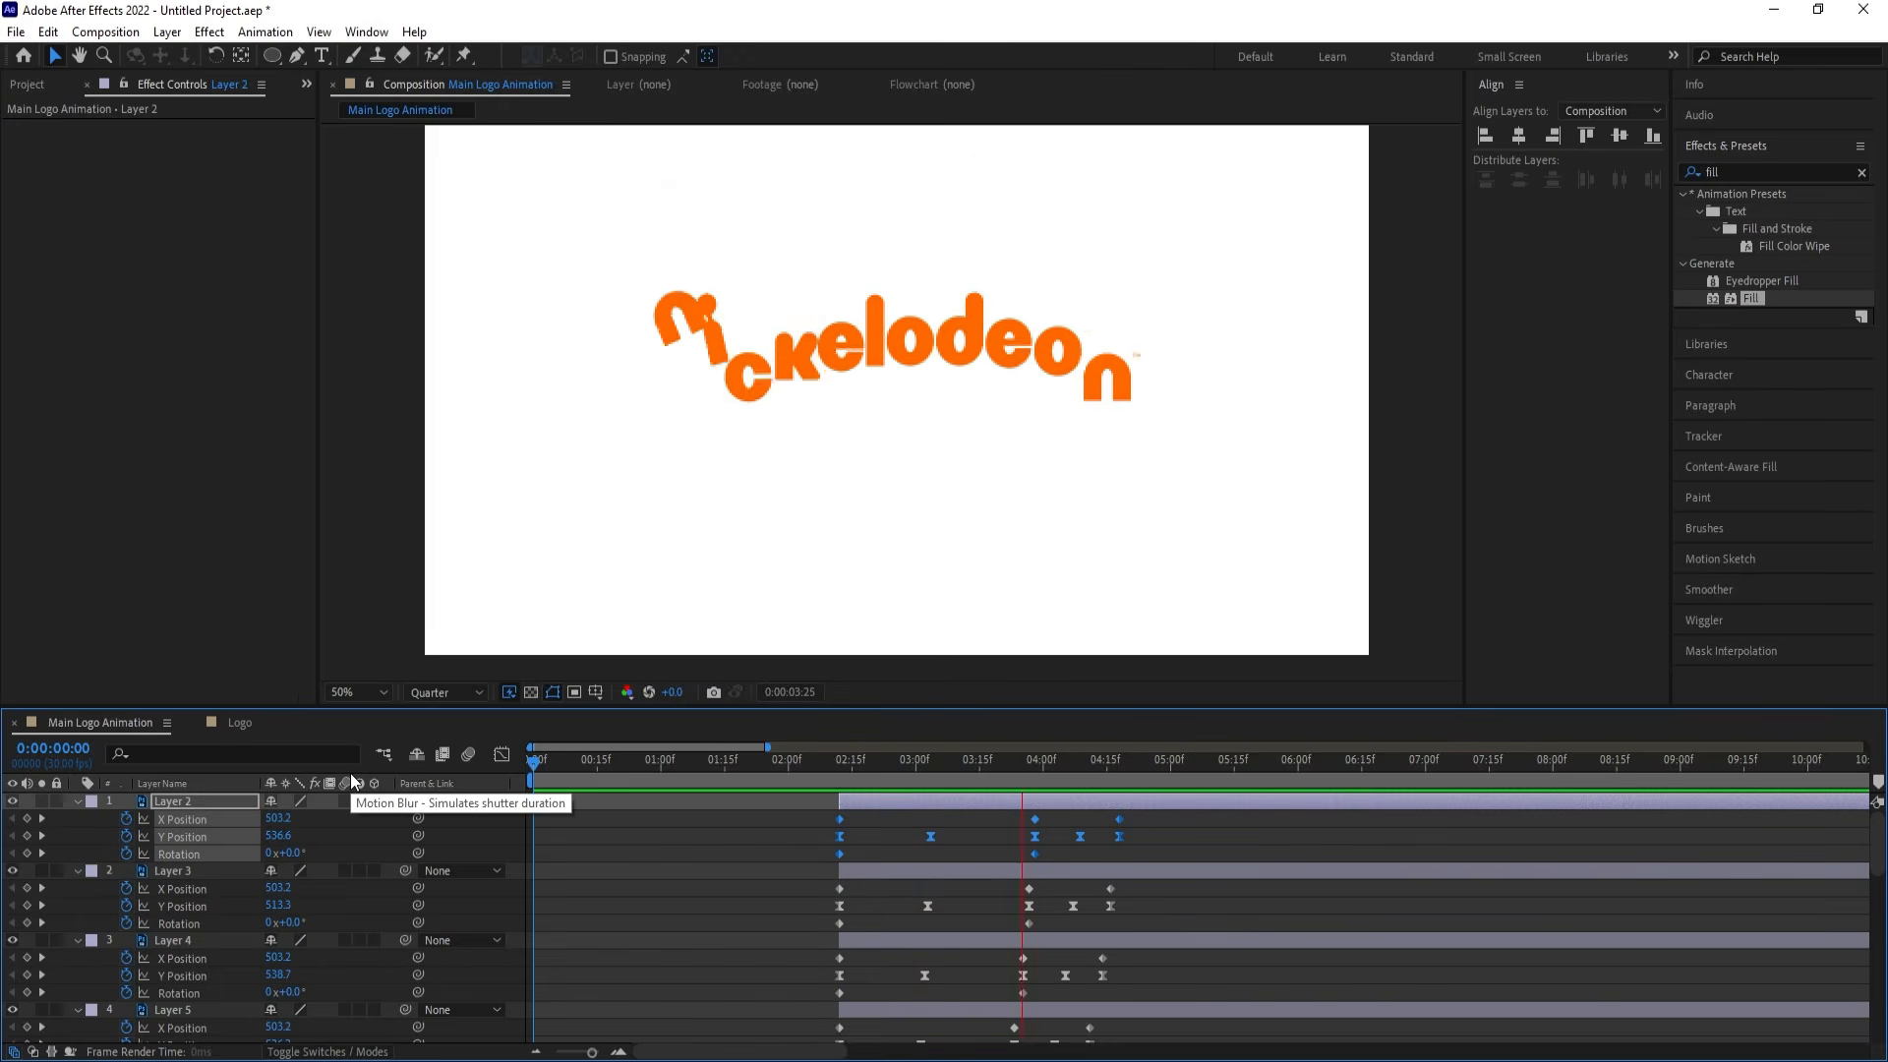
key(space)
Collapse the revealed keyframe properties and enable motion blur for all layers and the composition
click(597, 848)
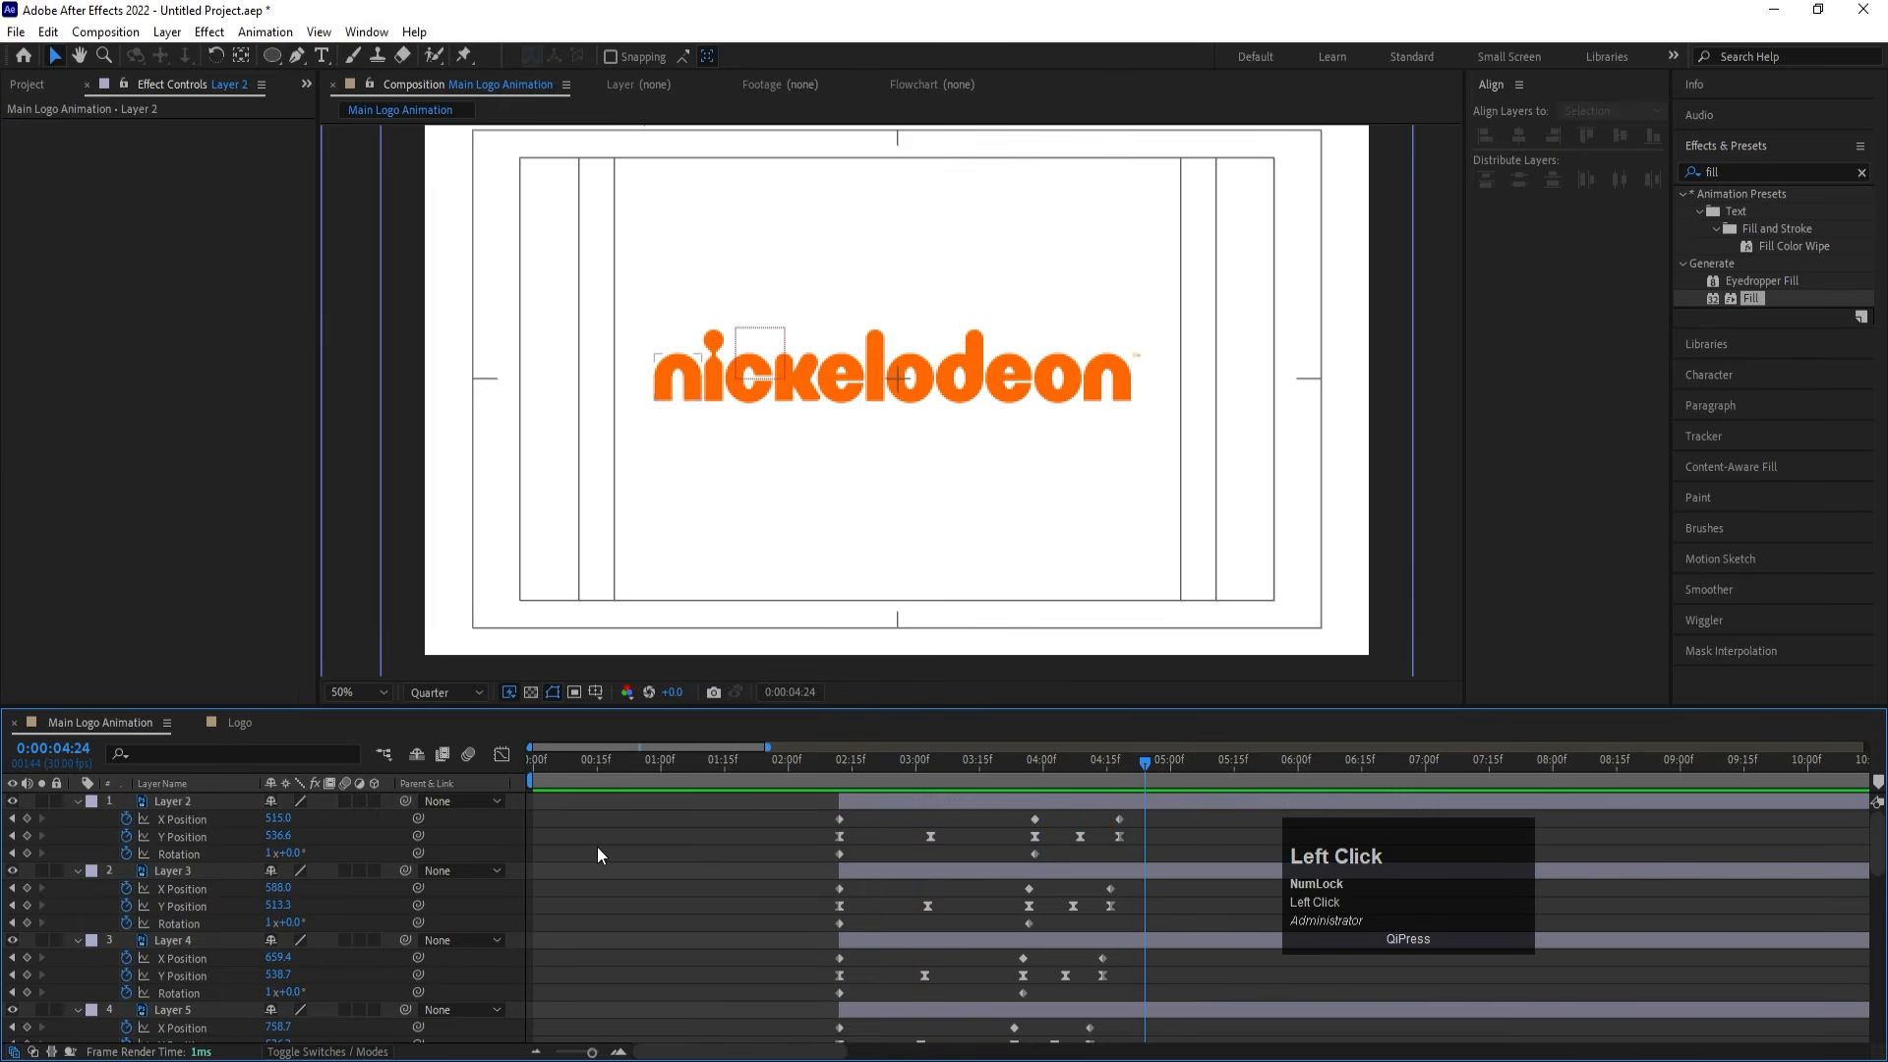
key(u)
key(ctrl+a)
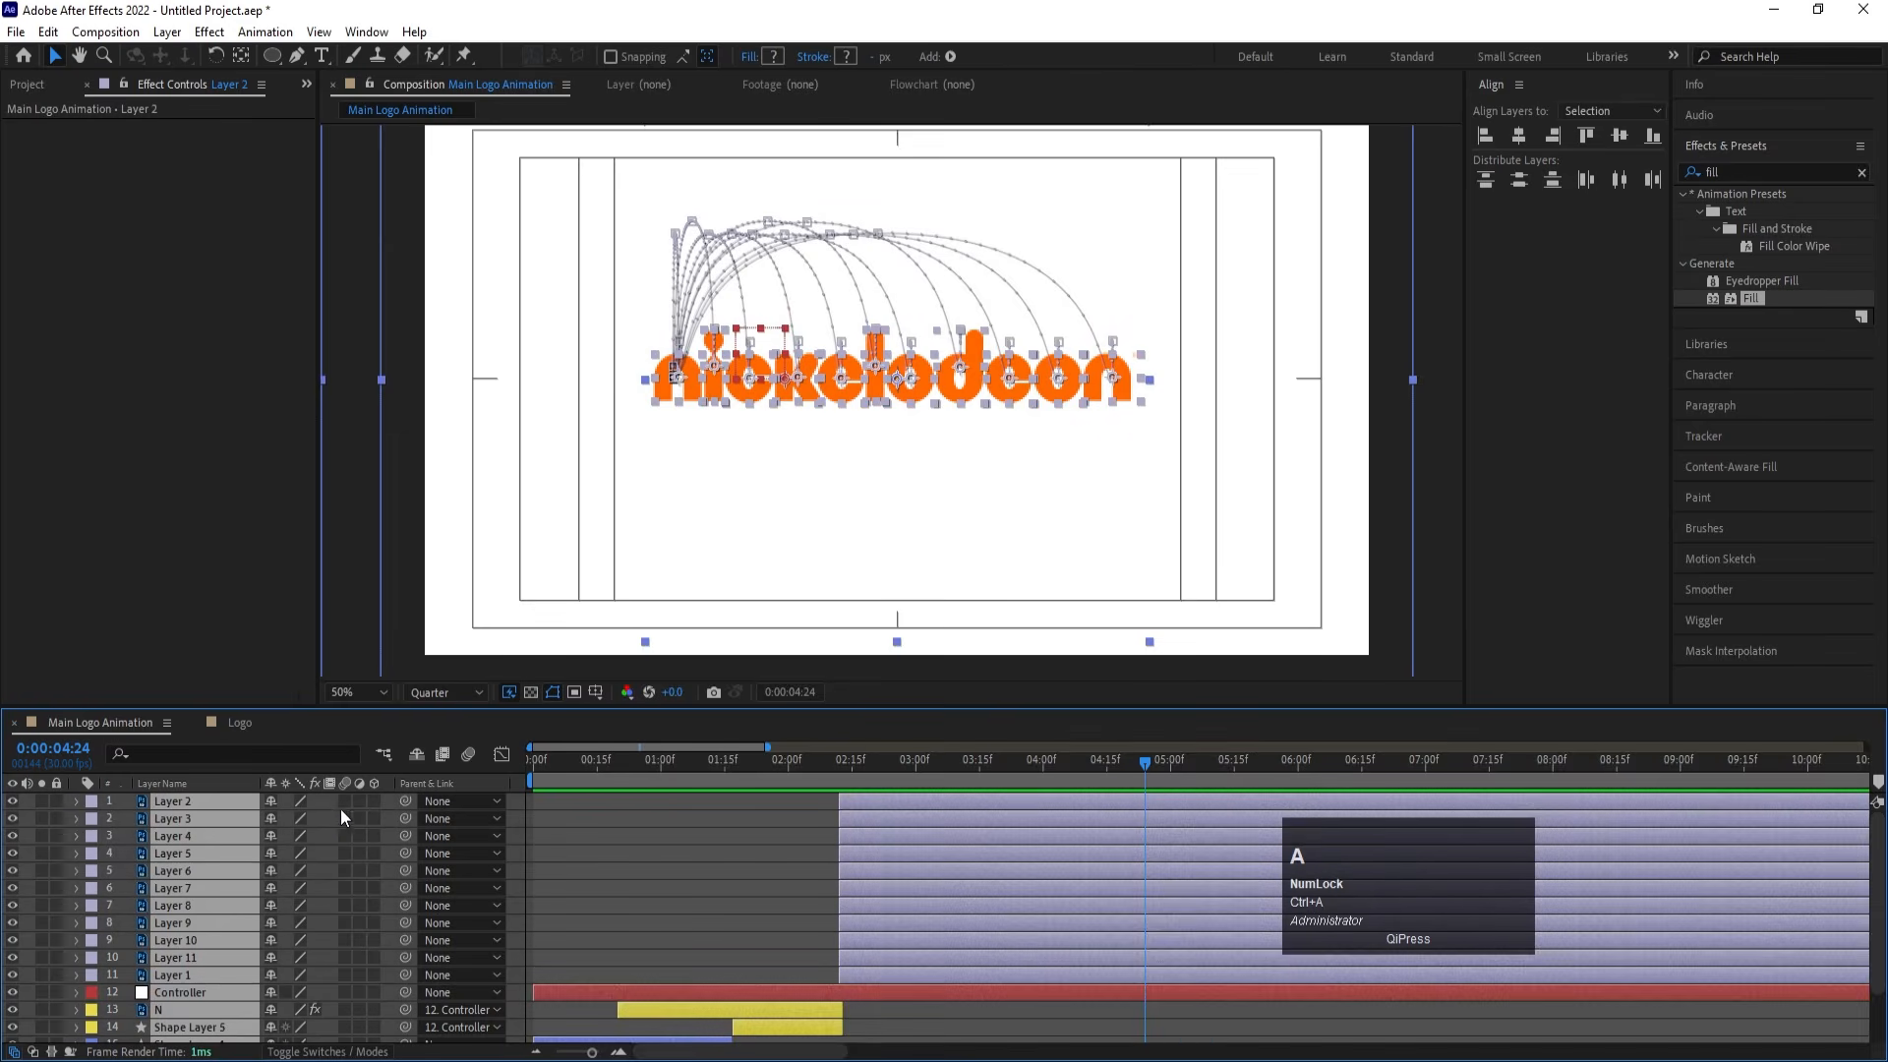
click(347, 800)
click(598, 782)
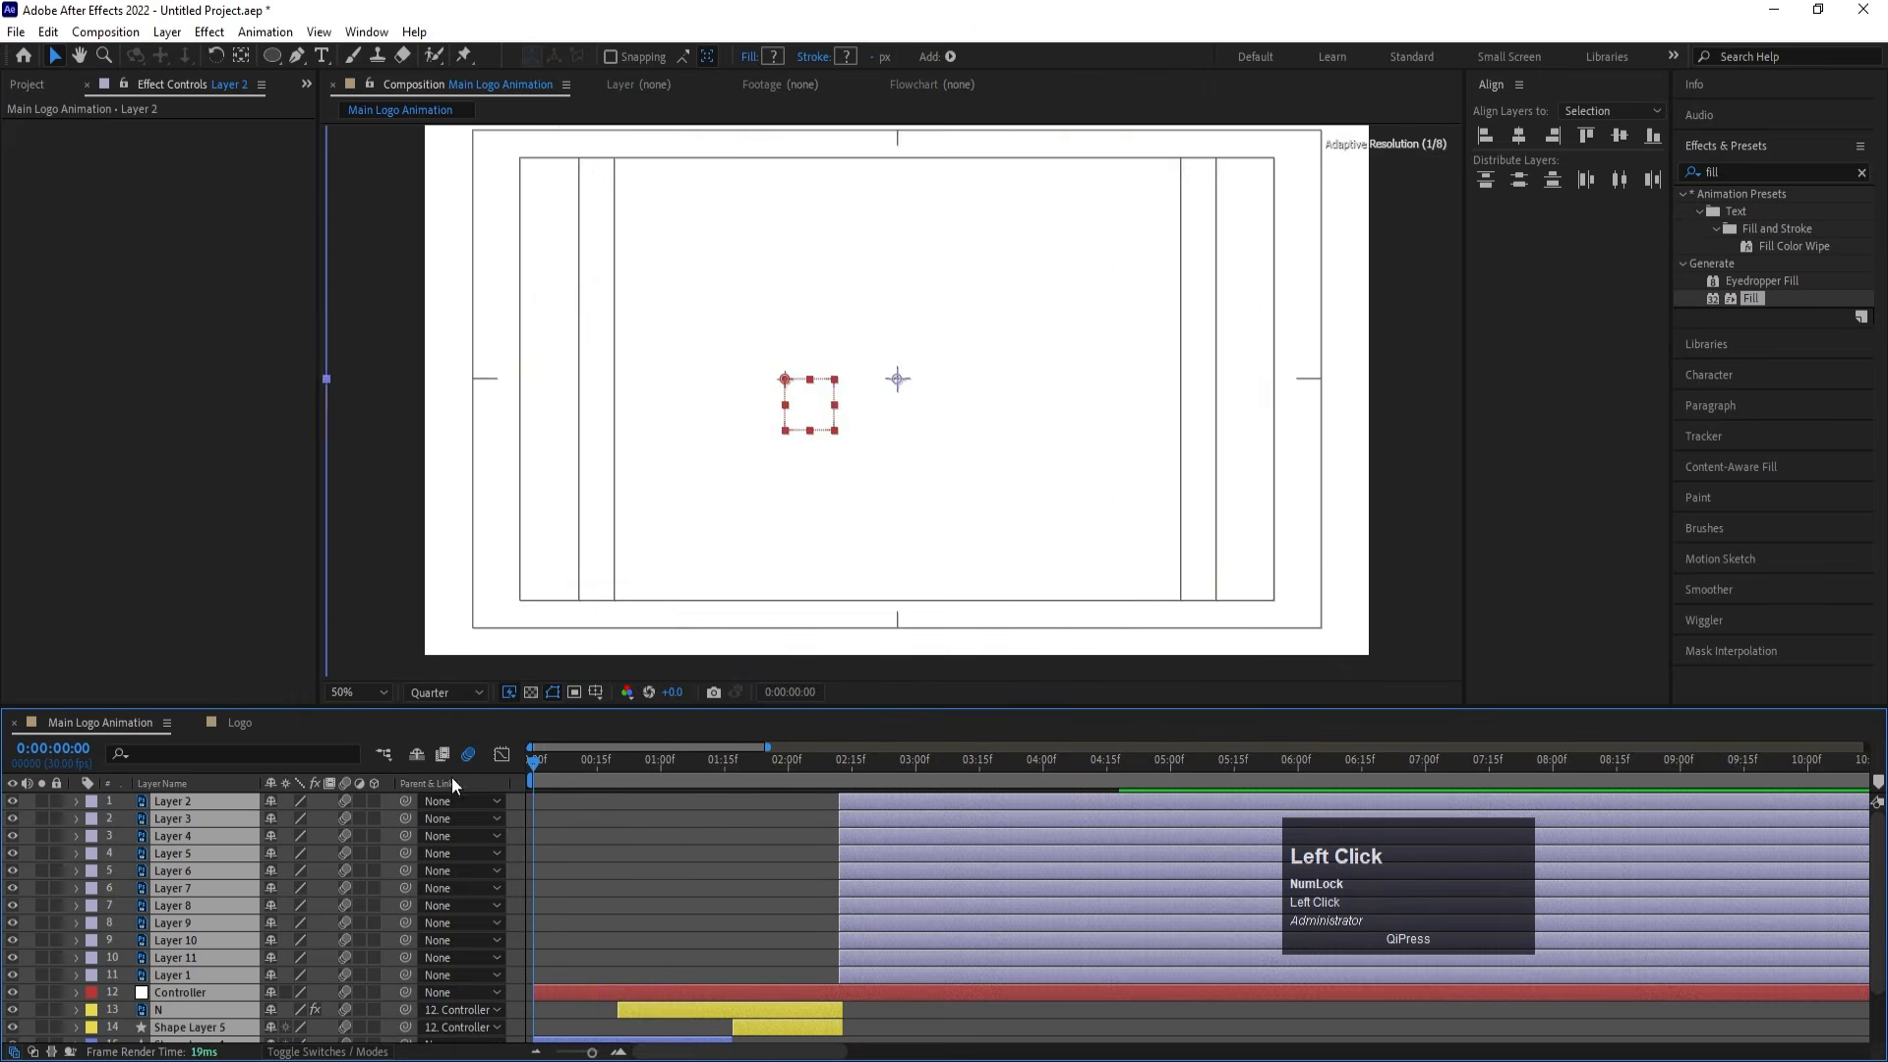
Play the whole logo animation from the beginning several times to check the motion blur and the disc-to-letters transition
key(space)
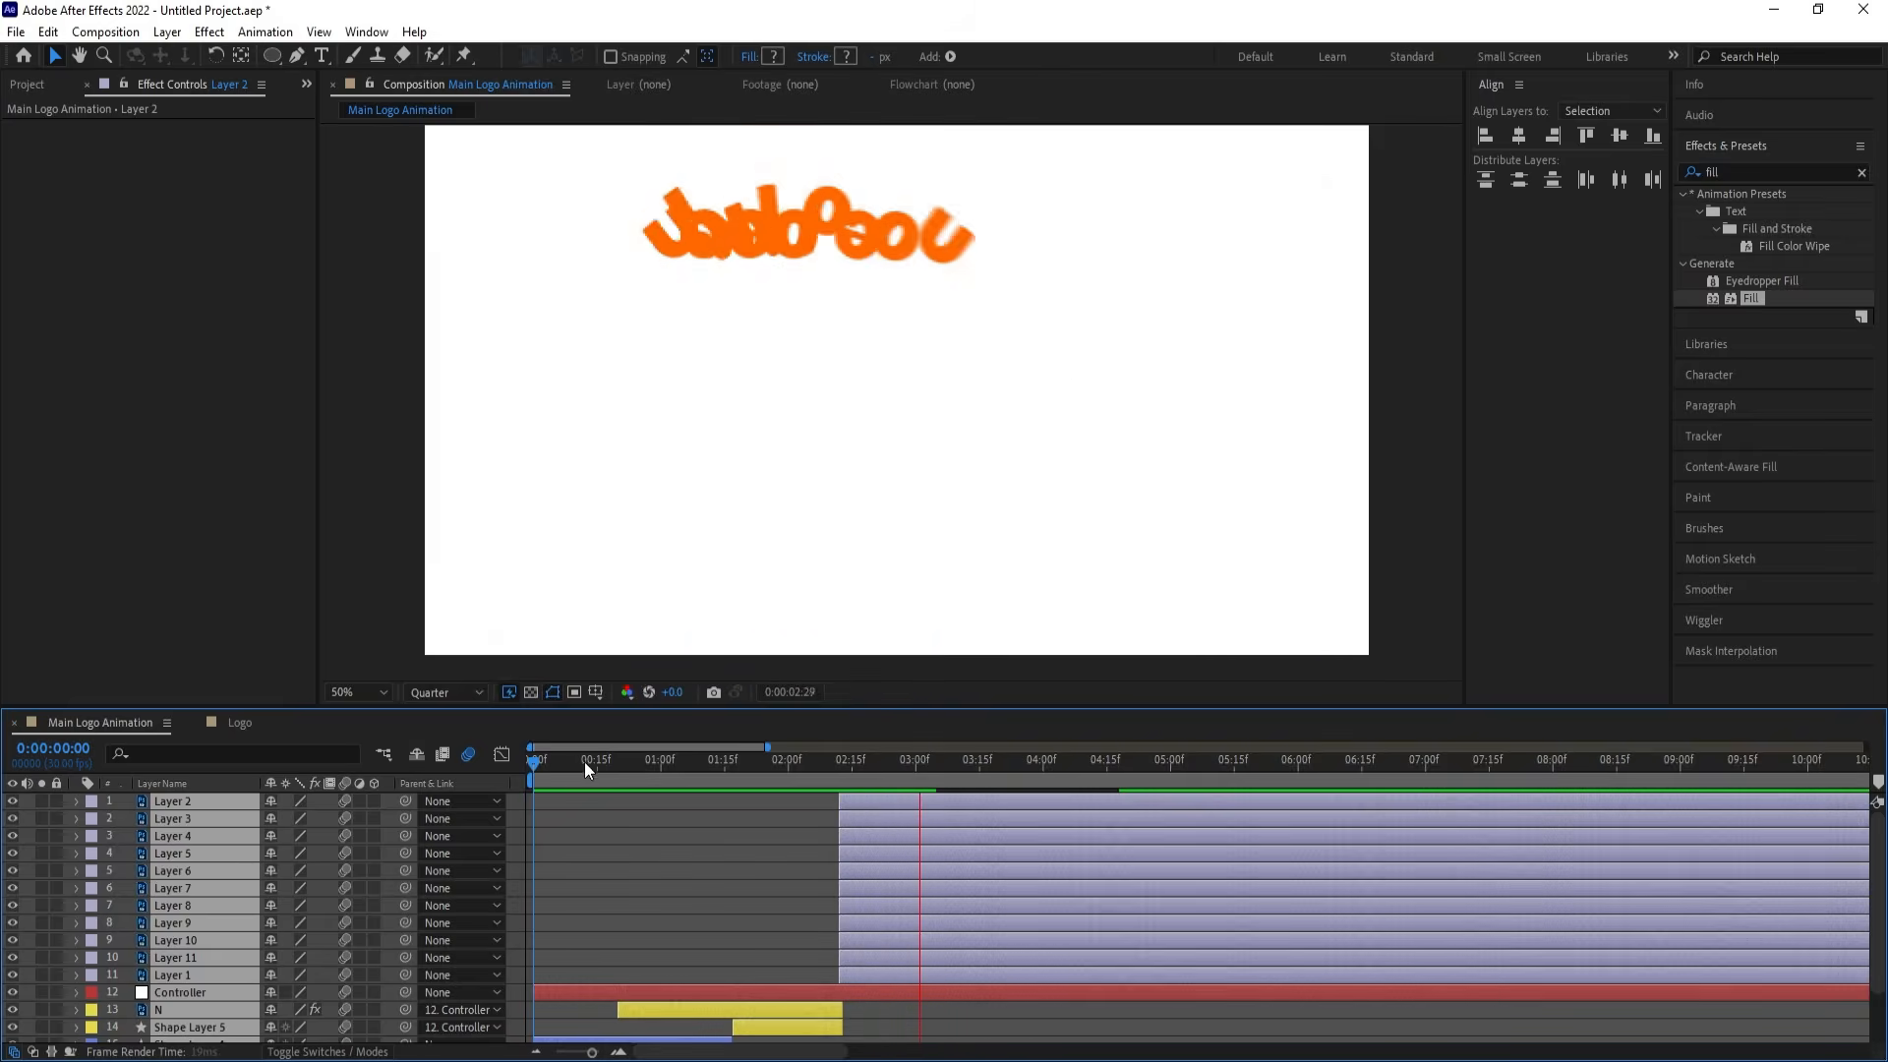
key(space)
click(587, 764)
key(space)
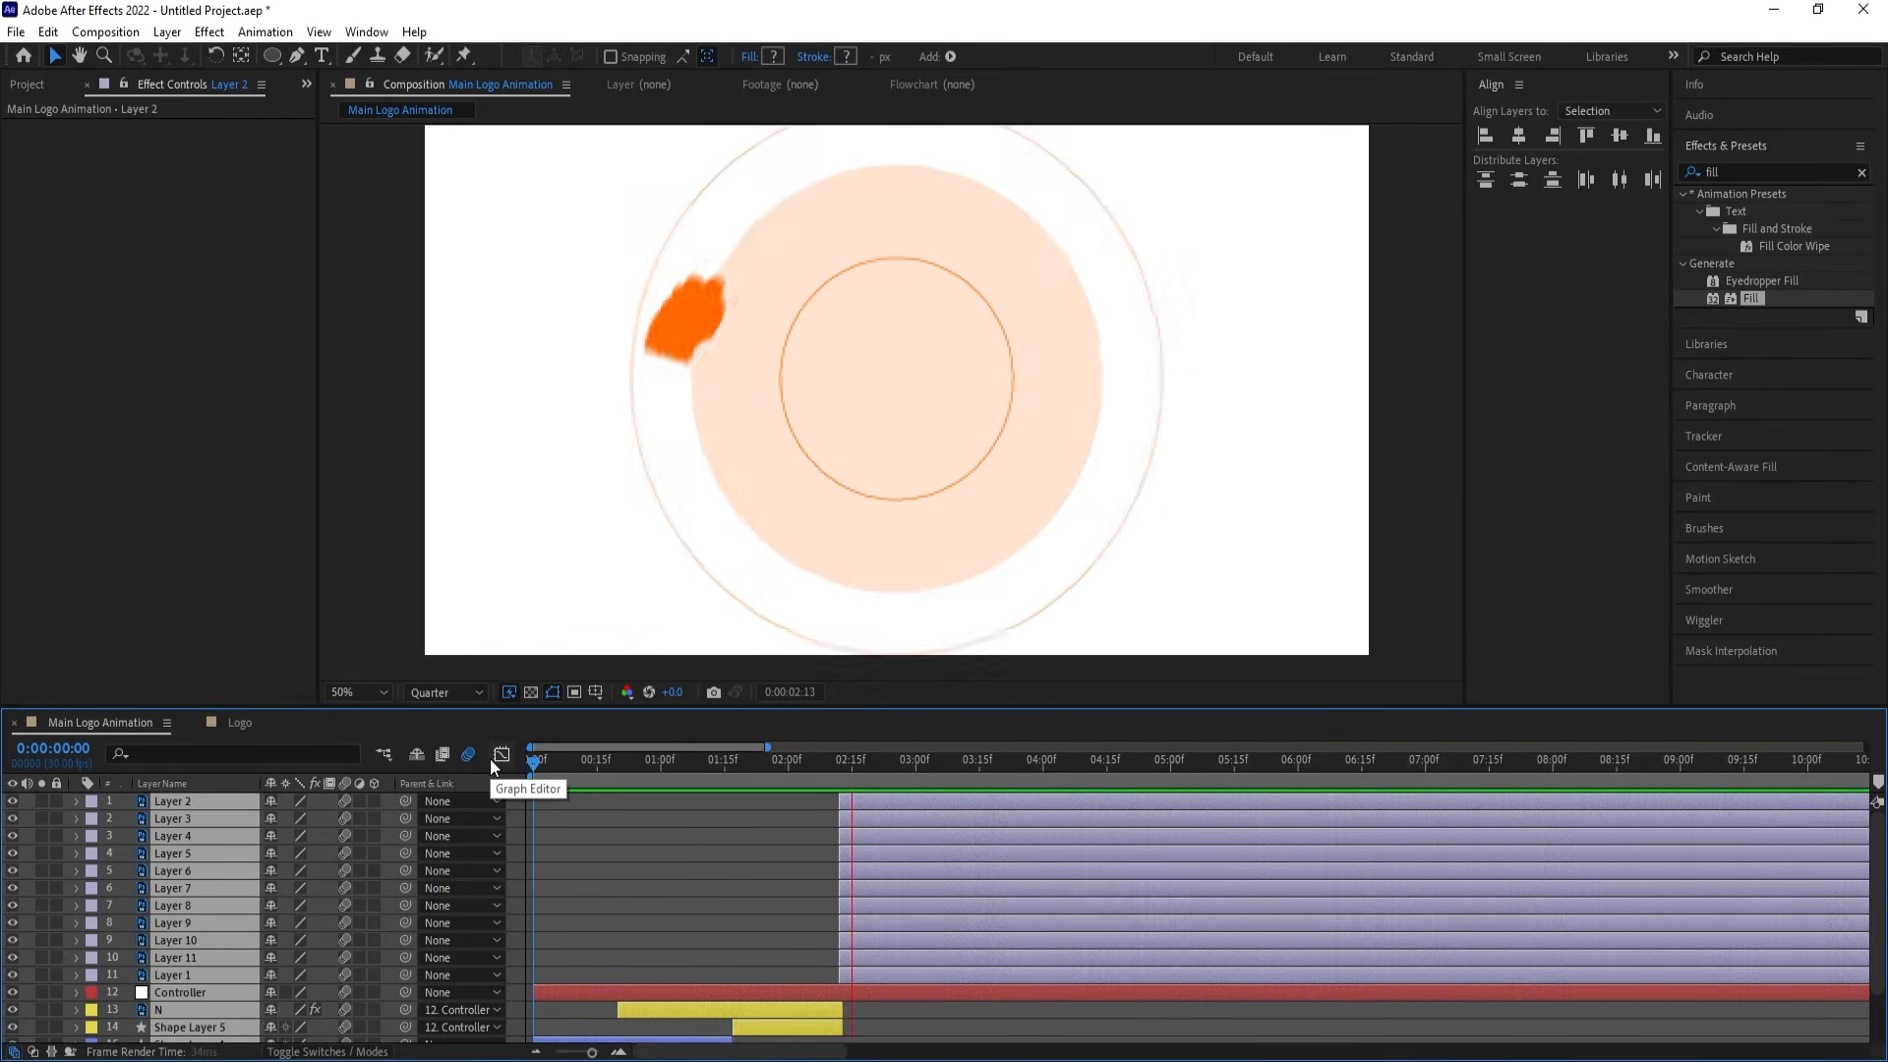
key(space)
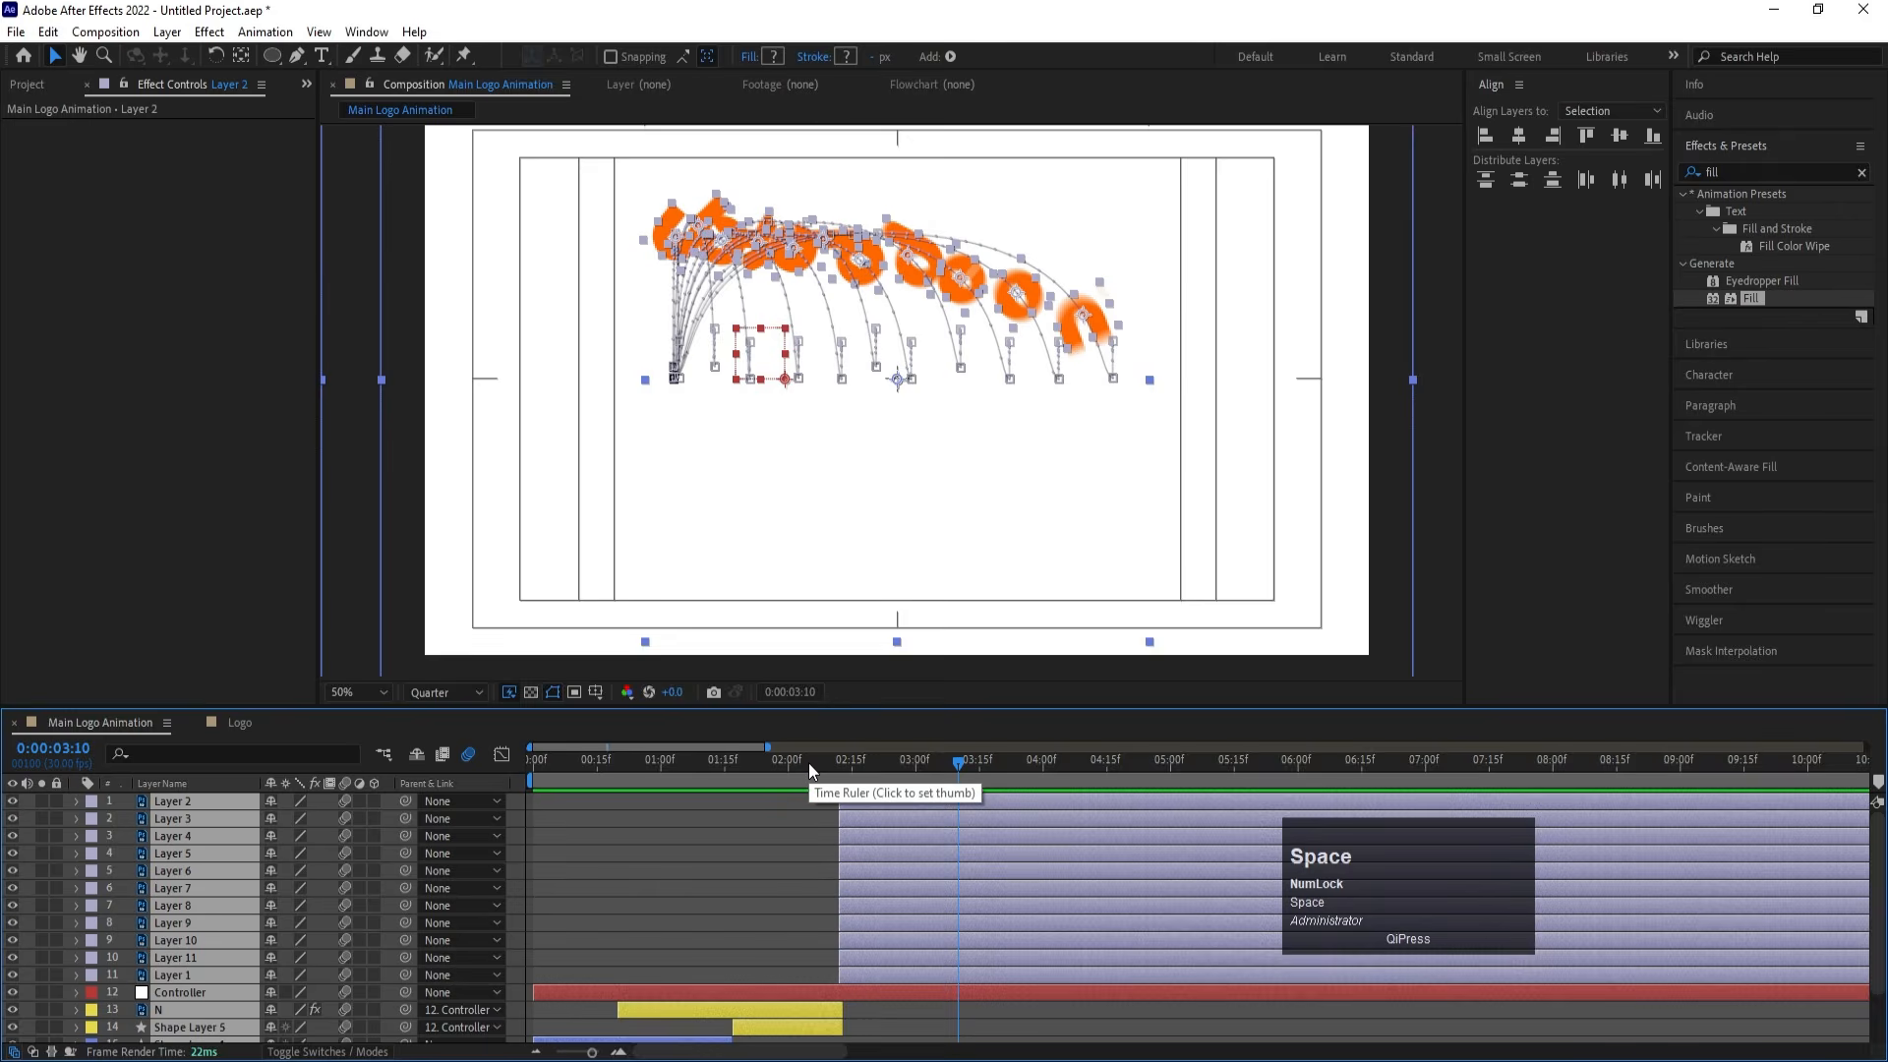
drag(808, 763, 498, 775)
key(space)
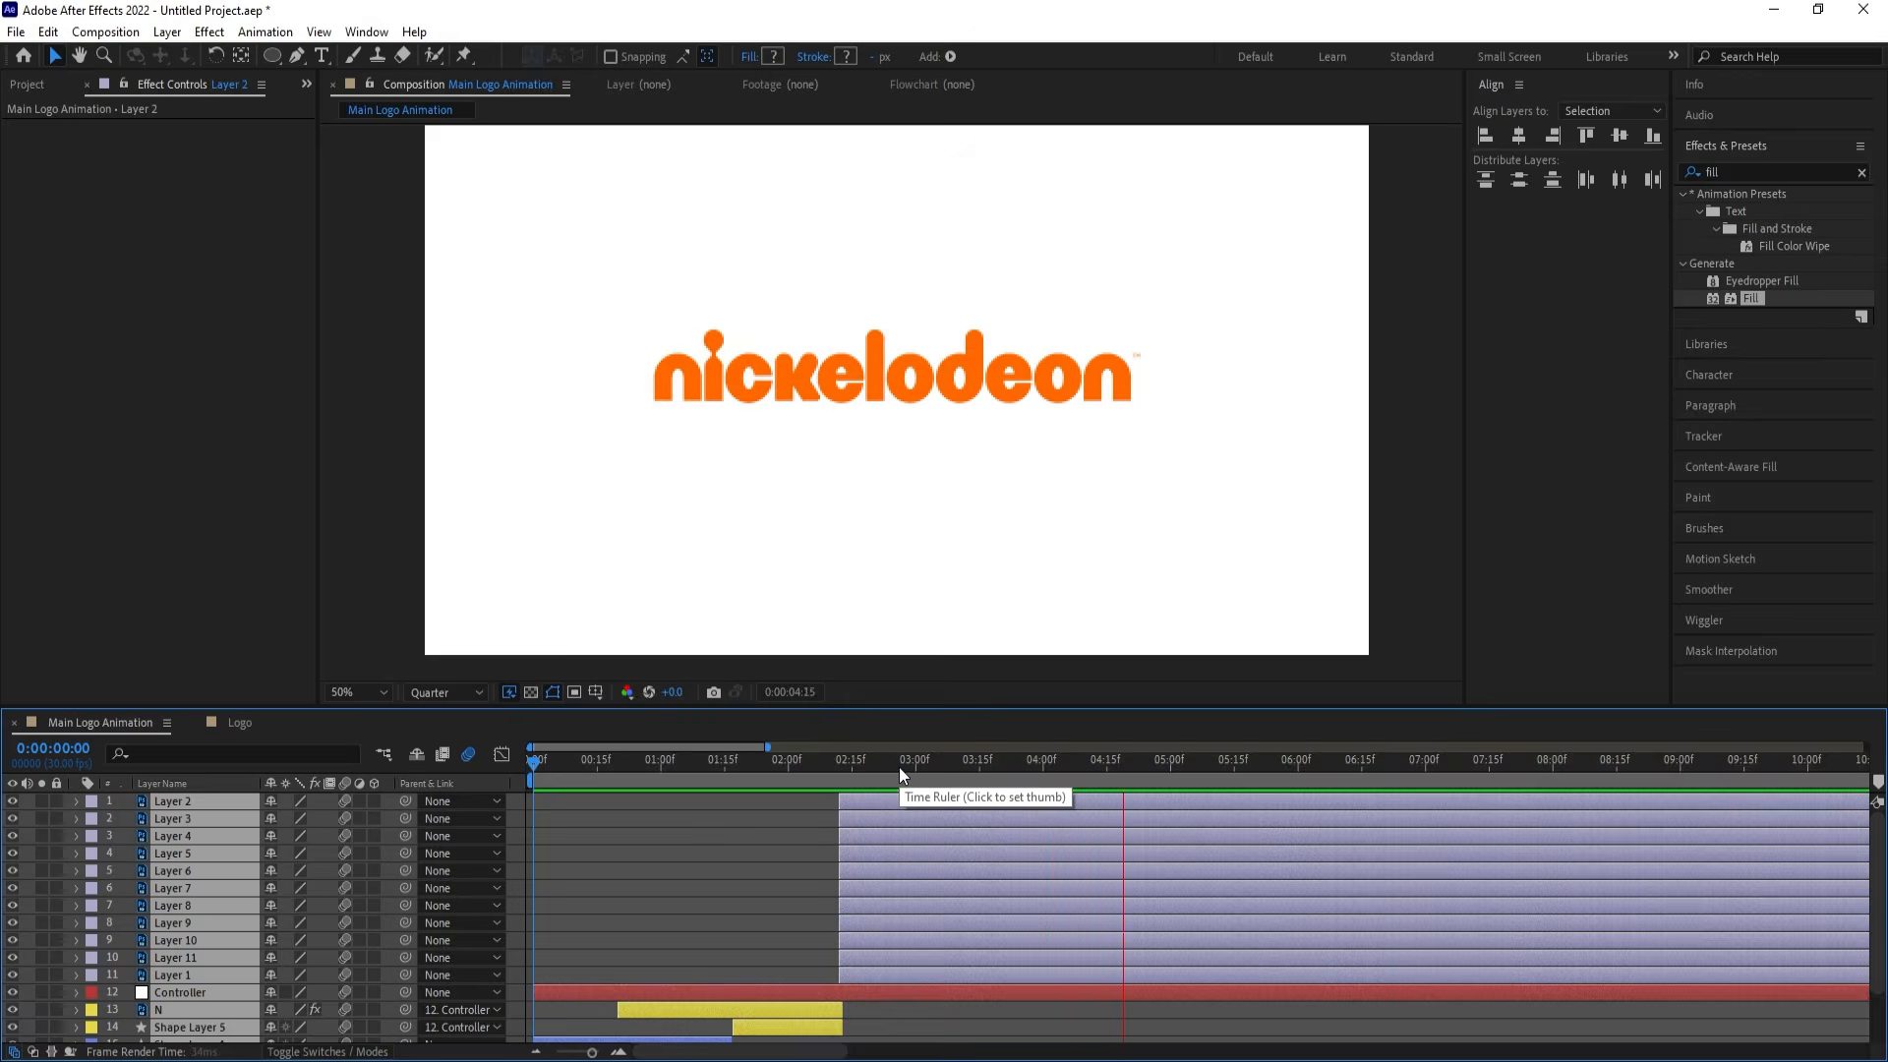
key(space)
click(106, 864)
key(space)
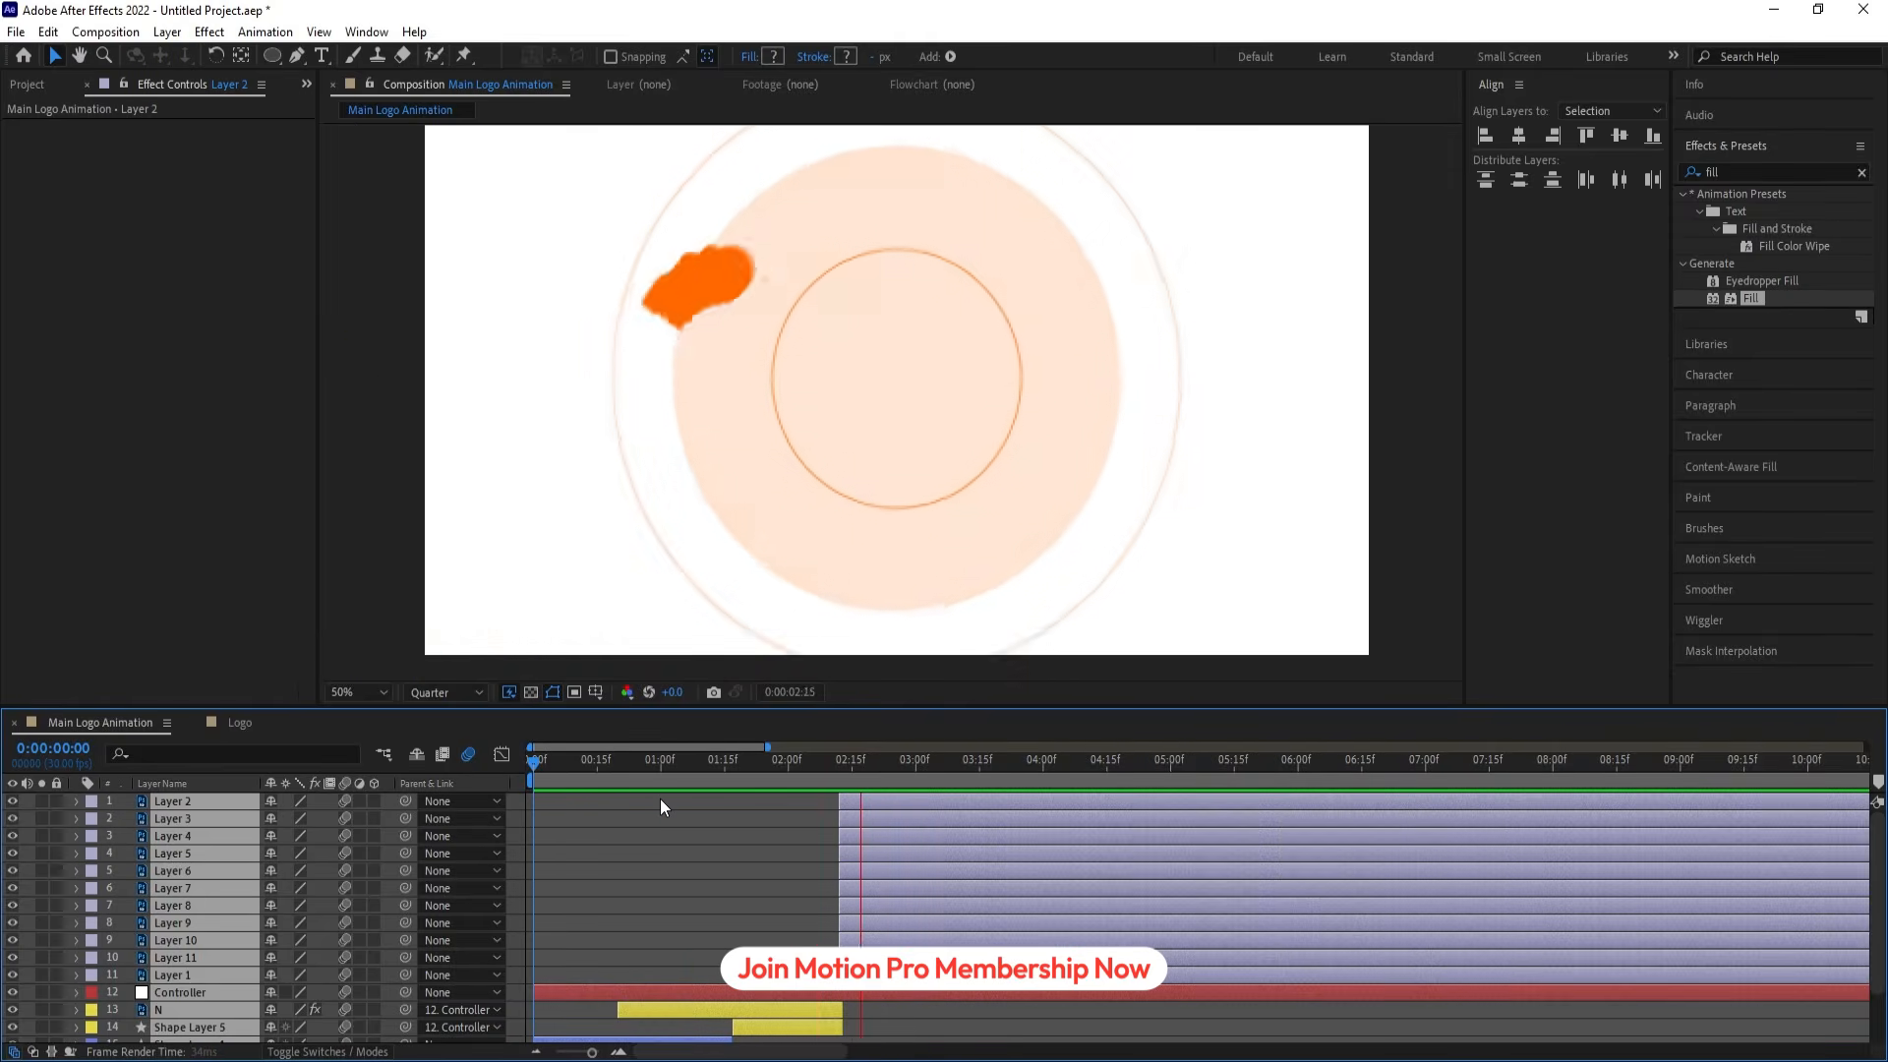
key(space)
Add a 100% Scale keyframe to Shape Layer 5 at 0:00:02:09, just before the letters appear
click(832, 770)
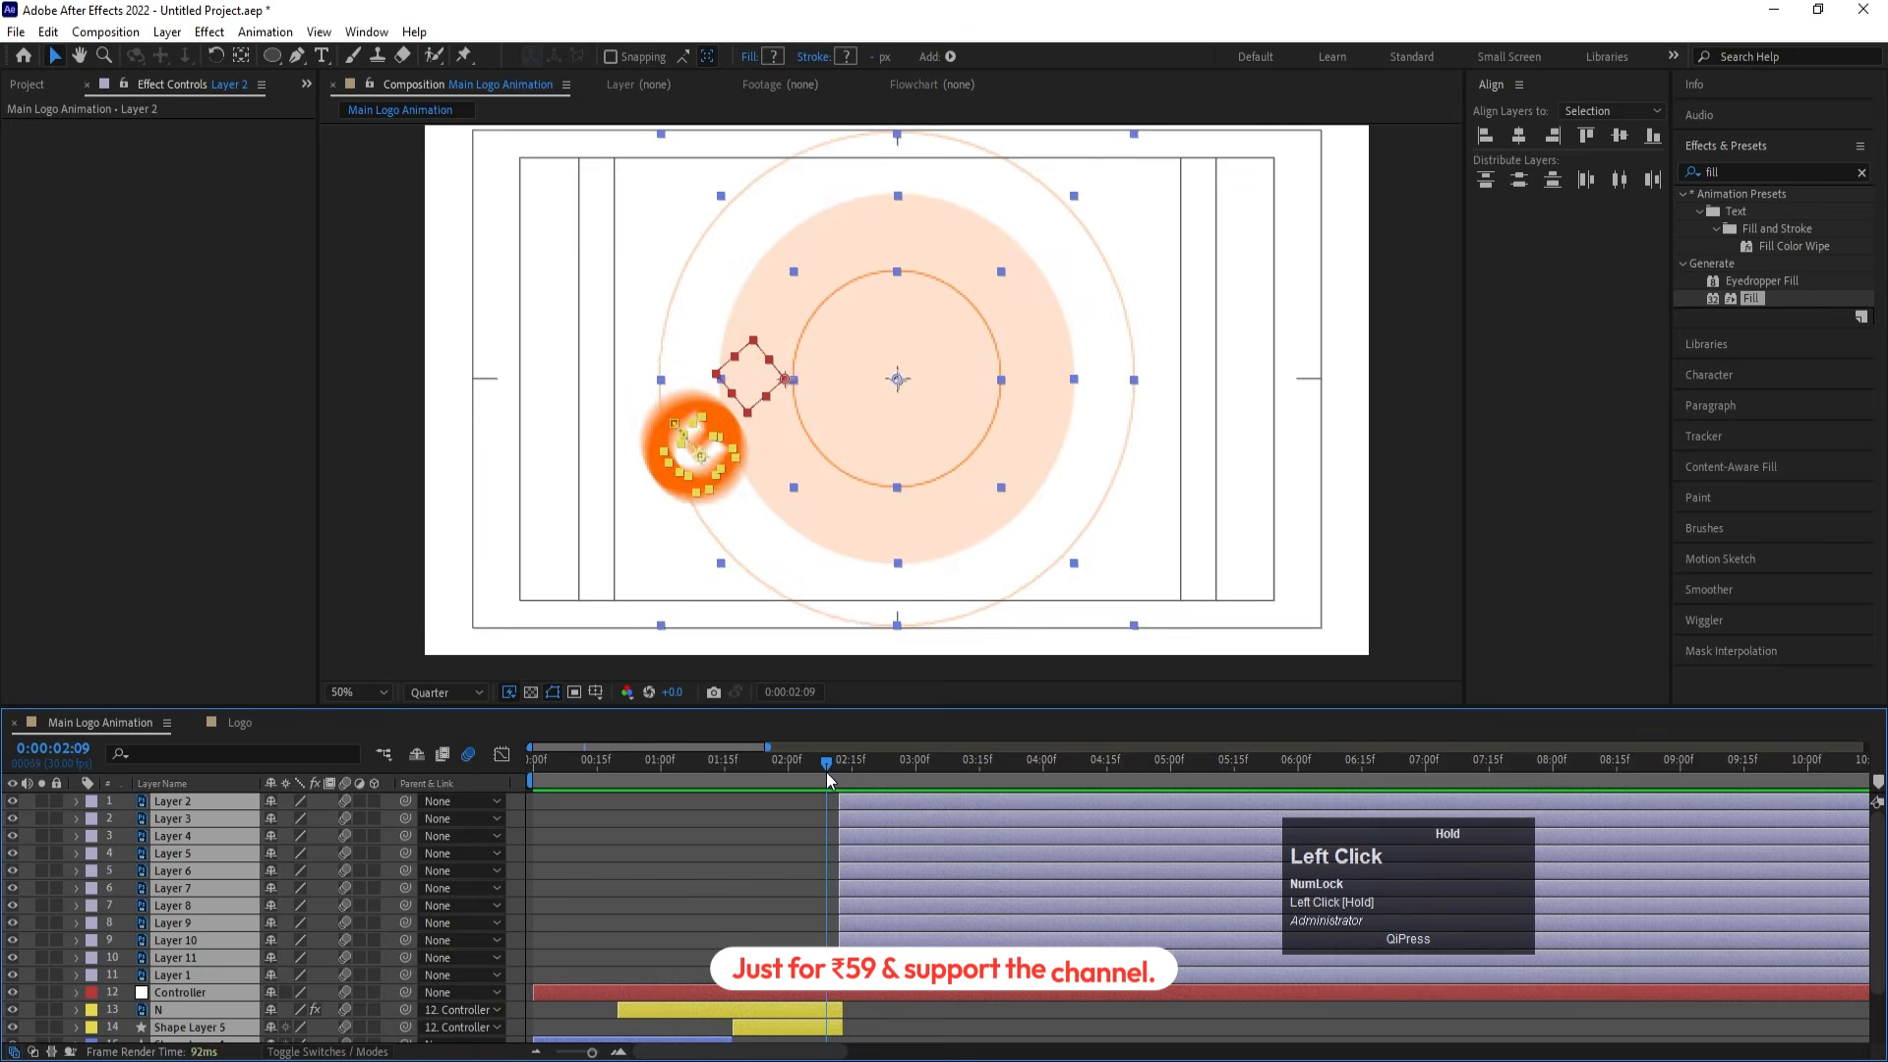
scroll(844, 872, down, 1)
scroll(843, 878, down, 1)
click(182, 962)
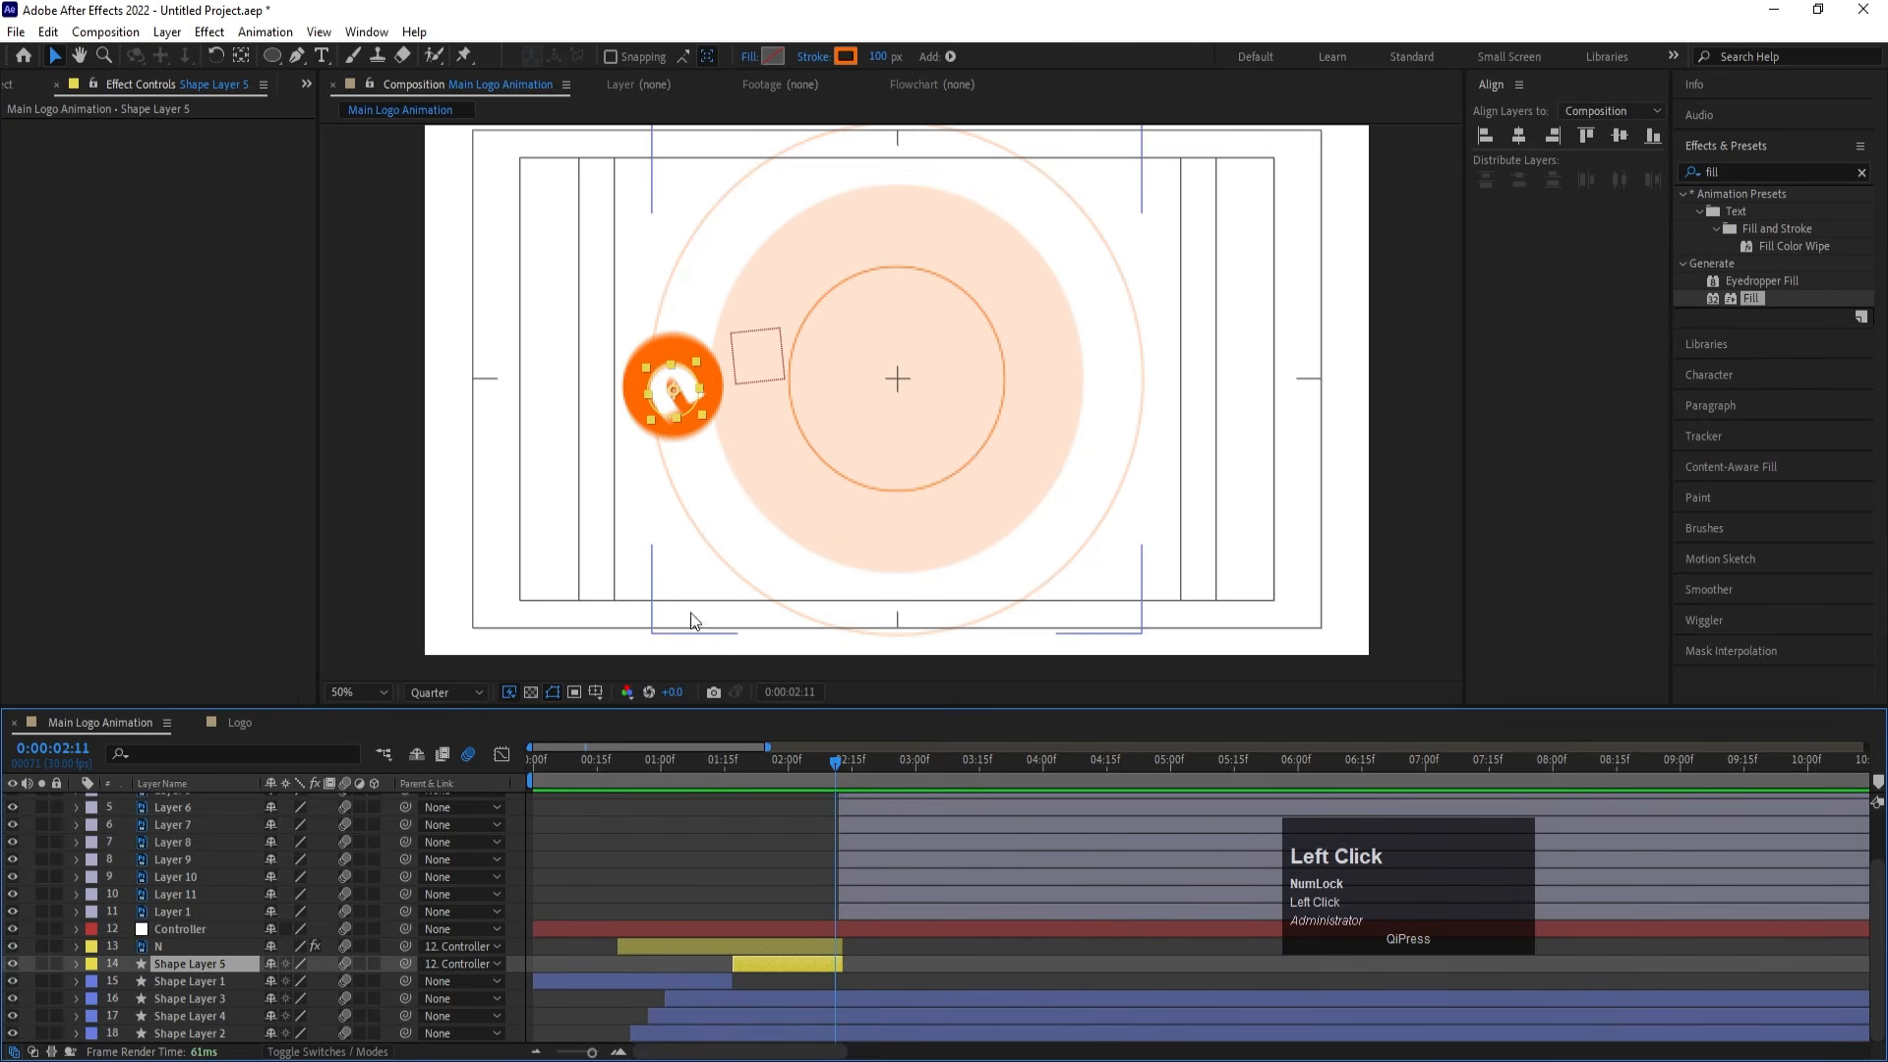
key(equal)
key(equal)
mouse_move(820, 769)
mouse_down()
mouse_move(801, 765)
mouse_move(875, 780)
mouse_move(795, 767)
mouse_up()
key(s)
click(125, 982)
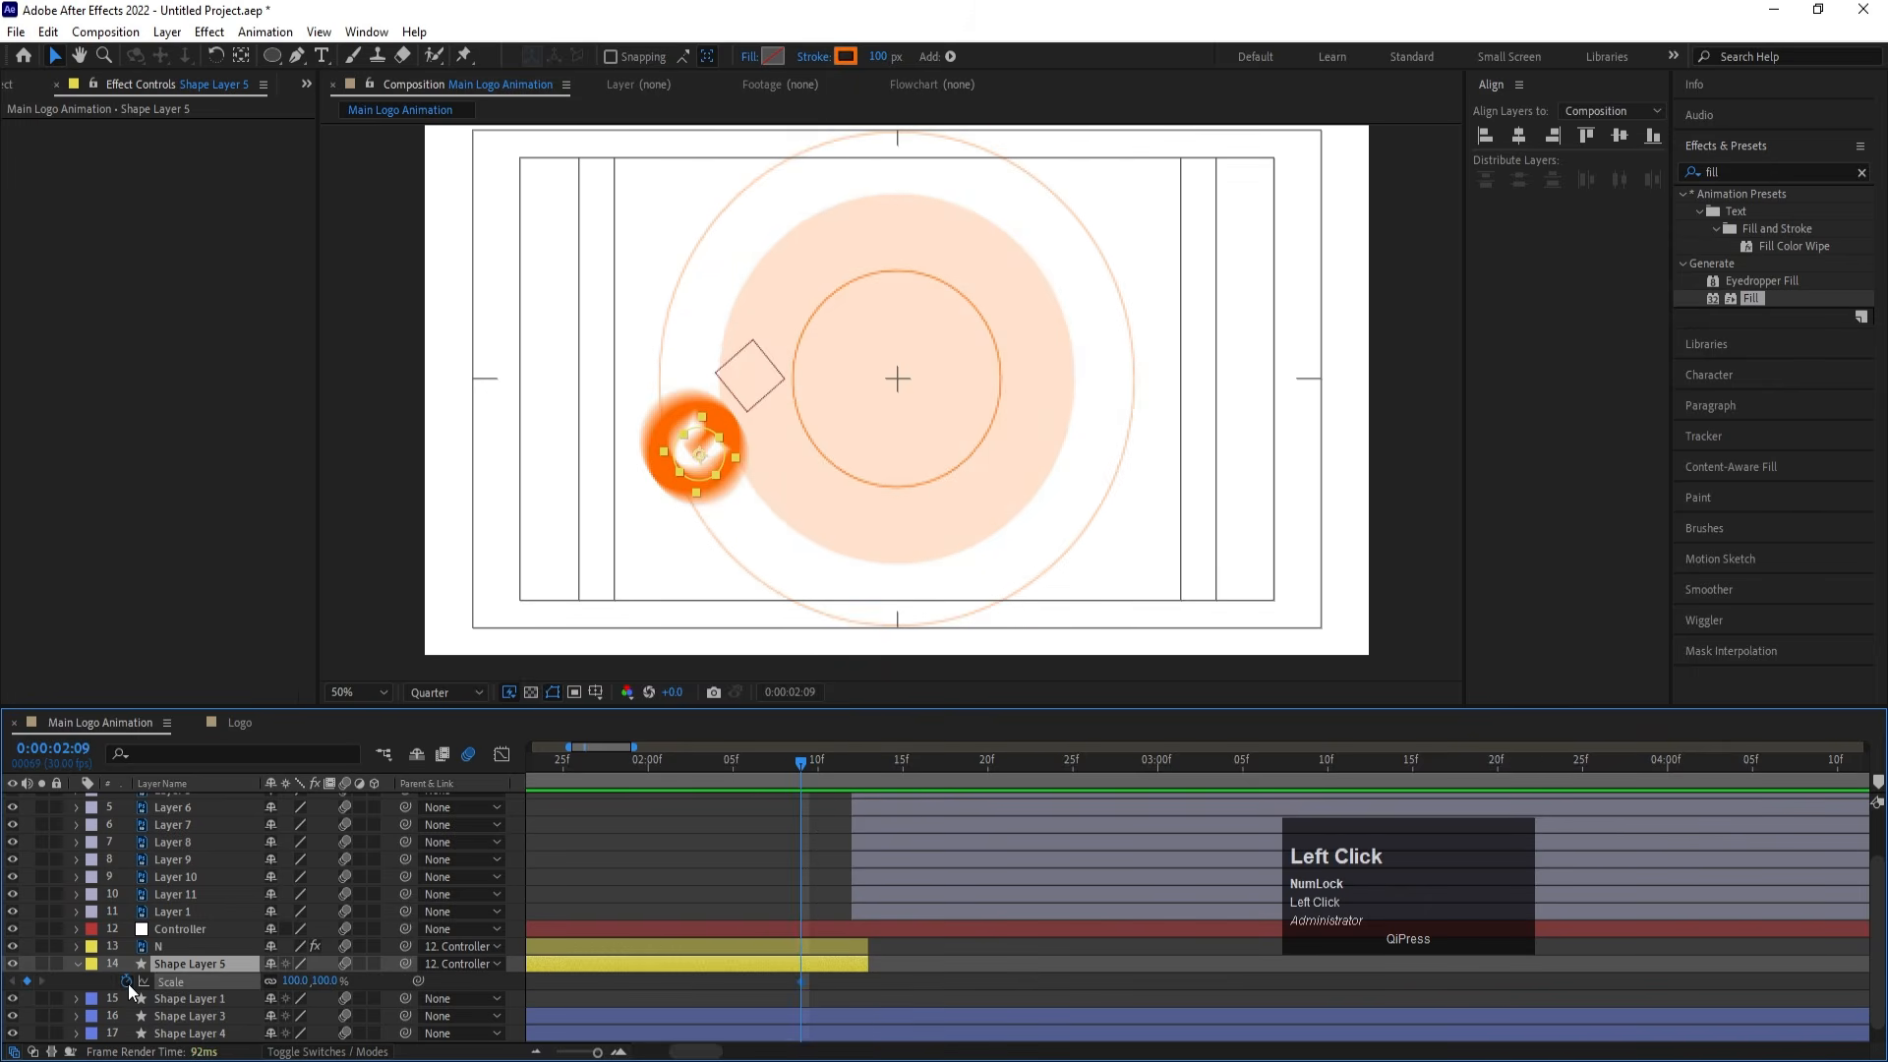
Add a second Scale keyframe to Shape Layer 5 at 0:00:02:12, shrinking the disc to 78%
click(834, 777)
drag(834, 779, 863, 792)
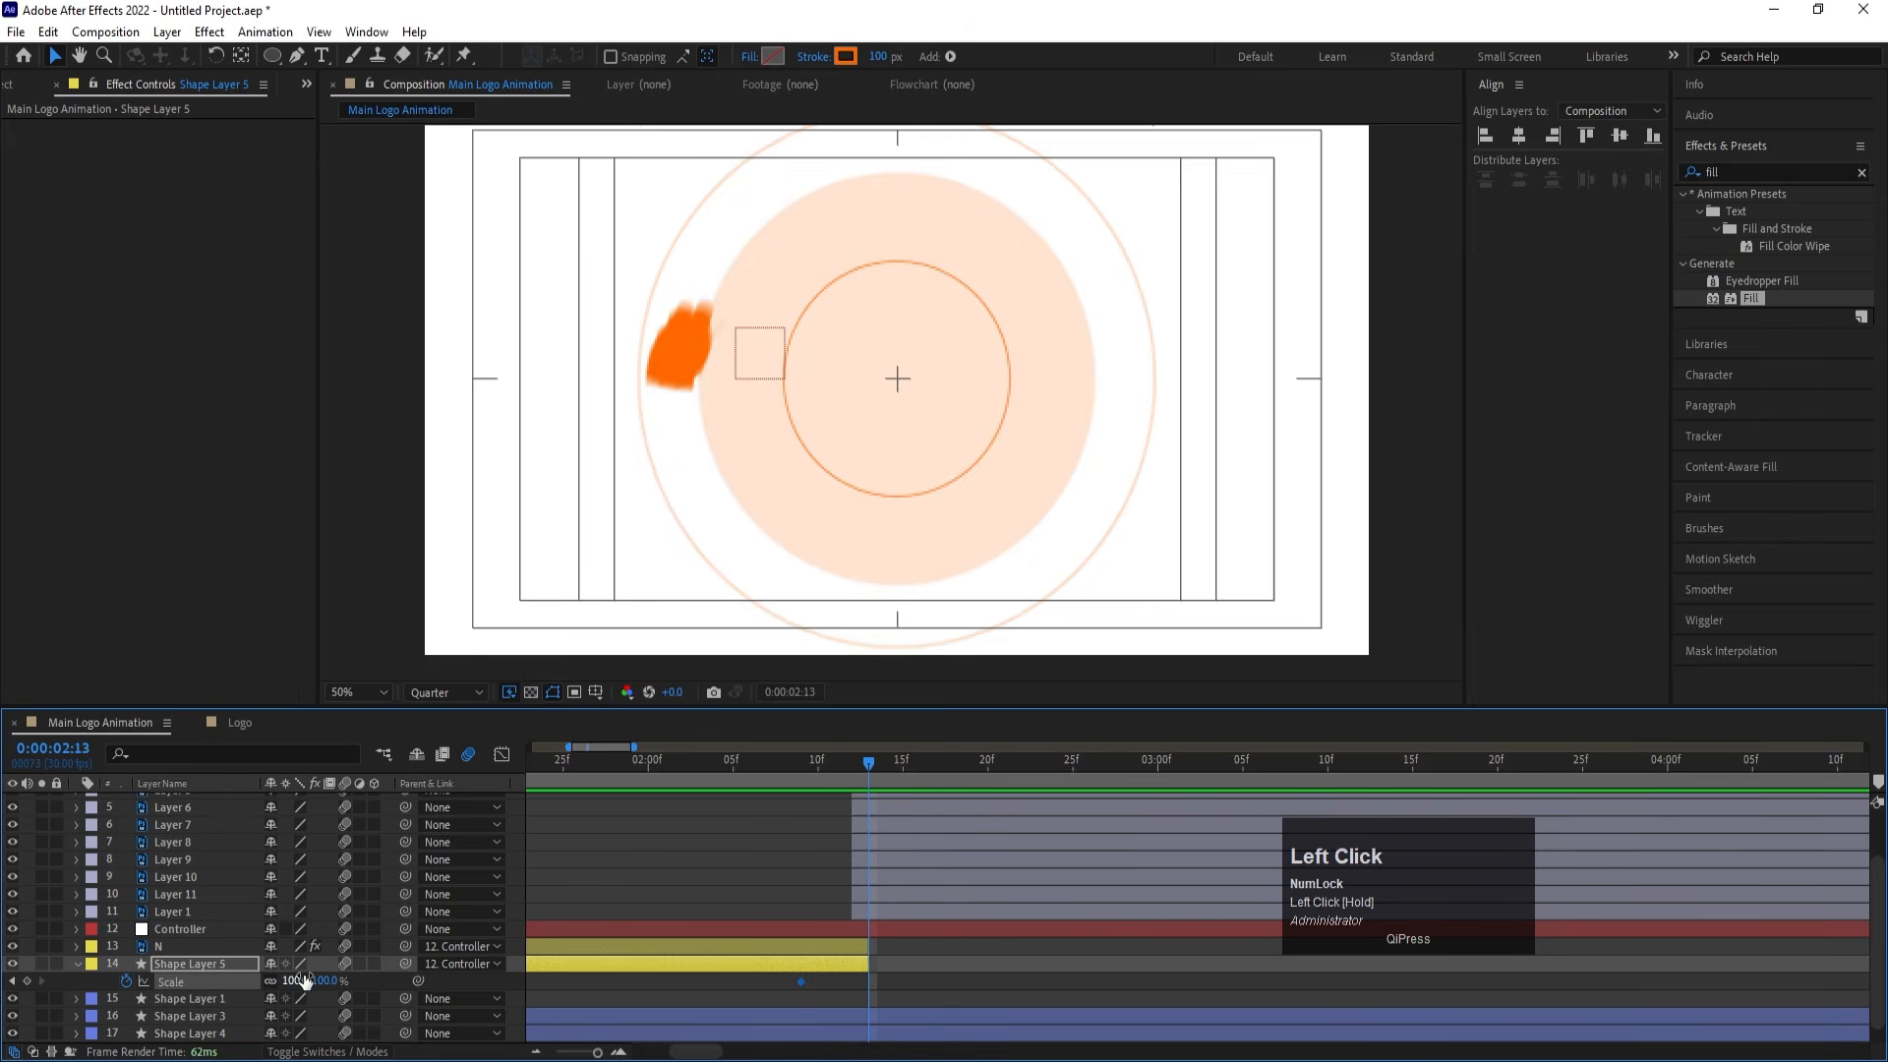
drag(304, 981, 298, 981)
drag(868, 980, 859, 979)
click(851, 780)
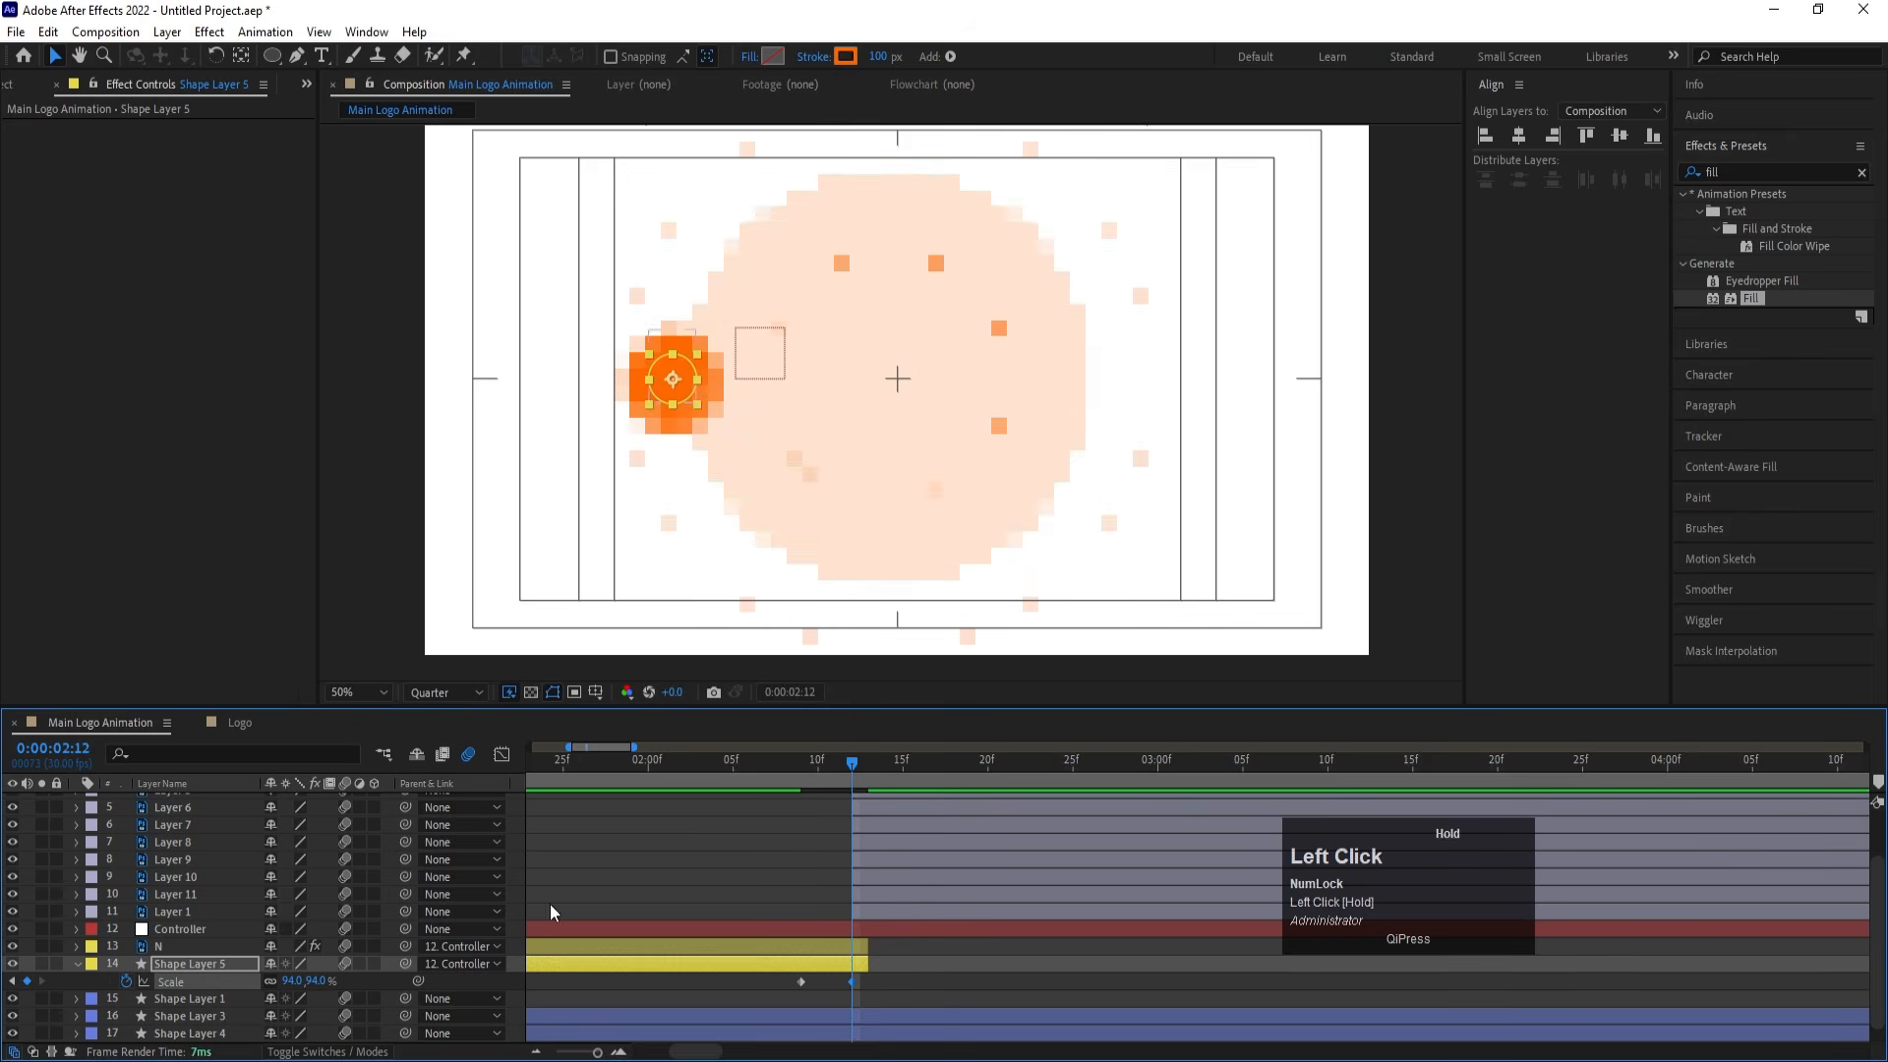
drag(291, 987, 274, 987)
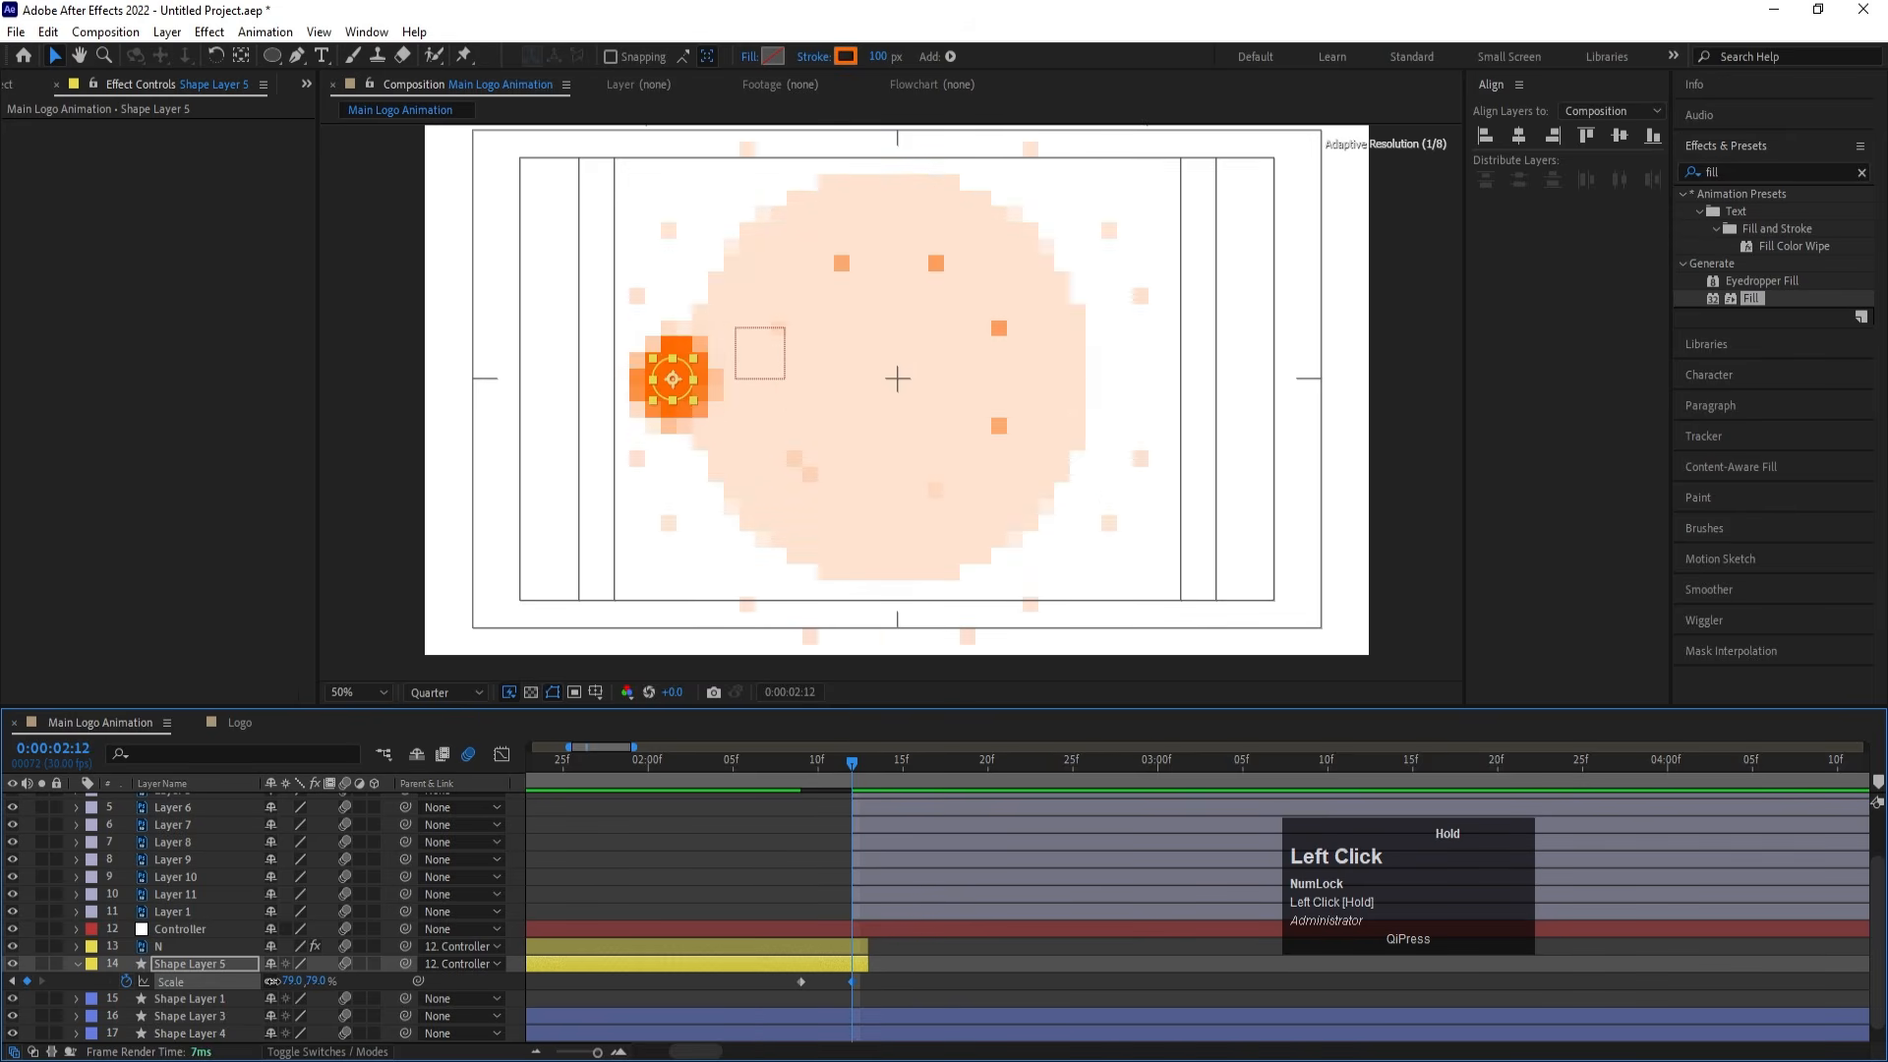
Preview the disc's shrink and reduce Shape Layer 5's Scale keyframe at 0:00:02:12 to 68%
key(space)
click(828, 763)
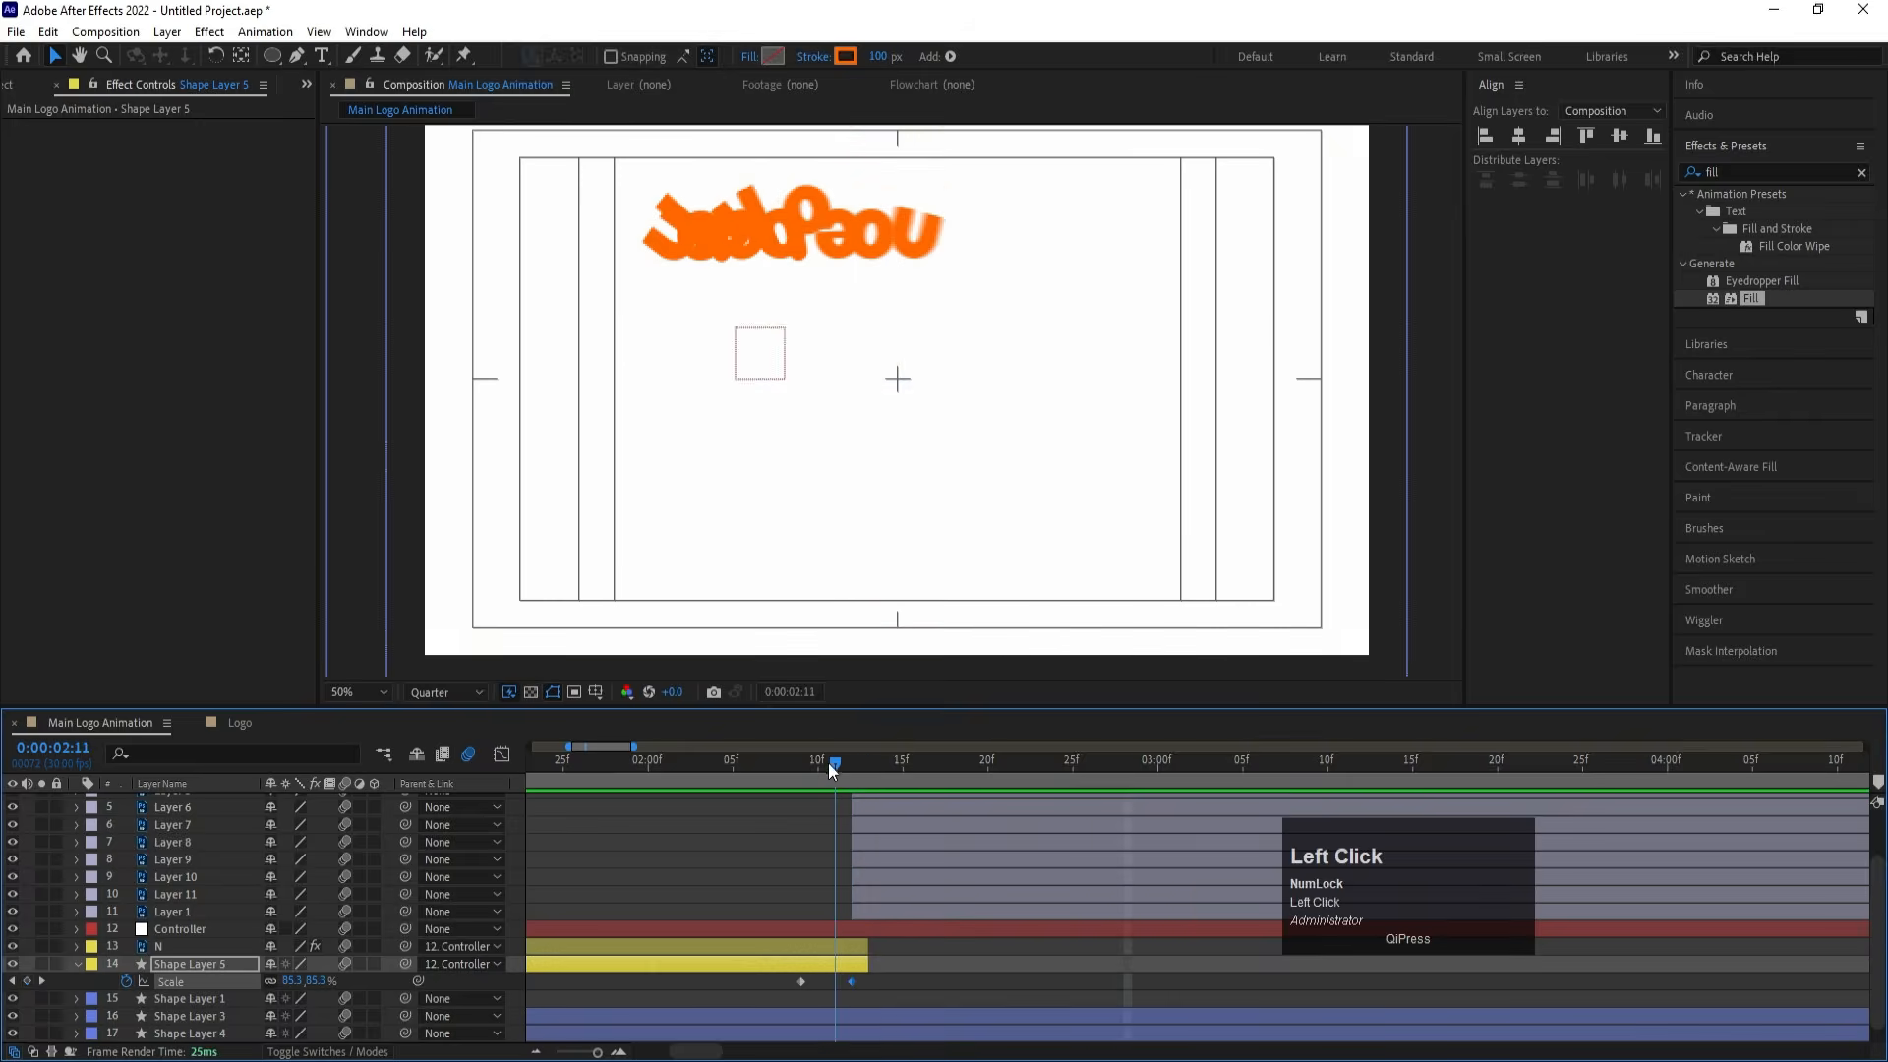
click(765, 765)
key(space)
click(851, 777)
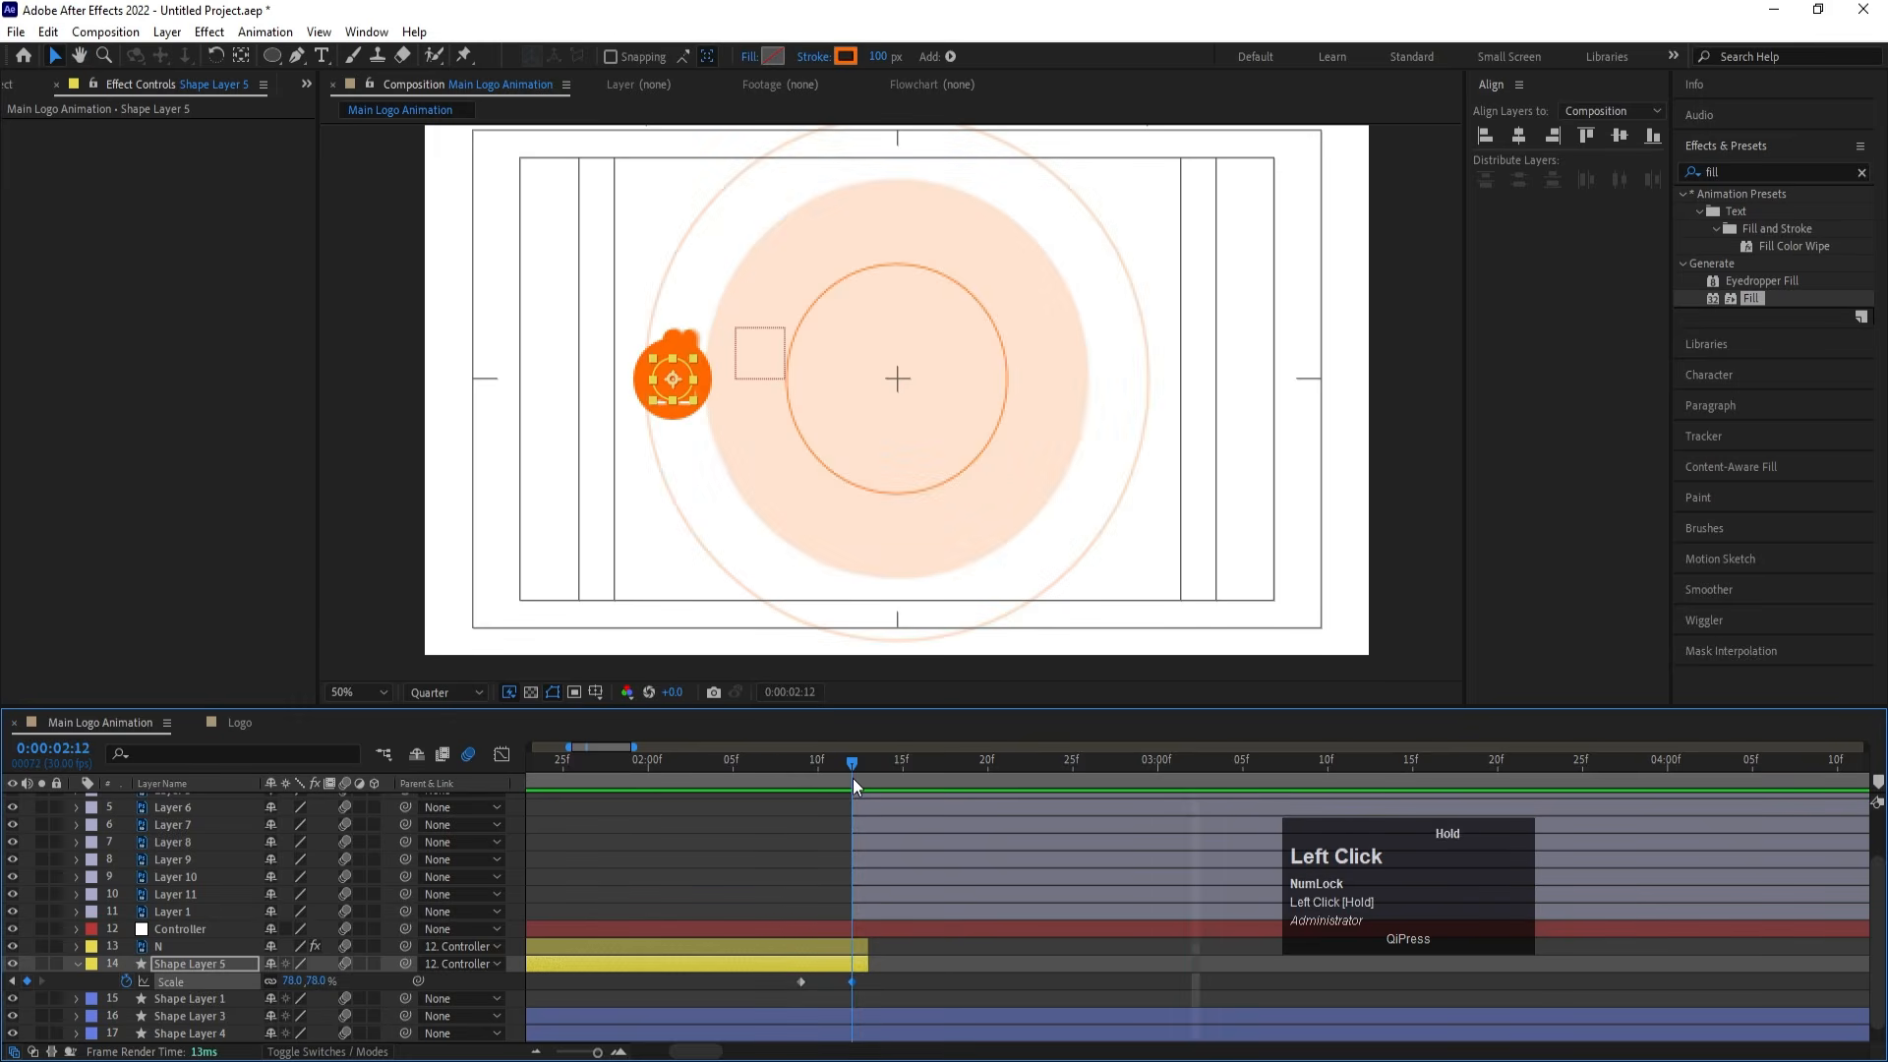
drag(300, 981, 290, 980)
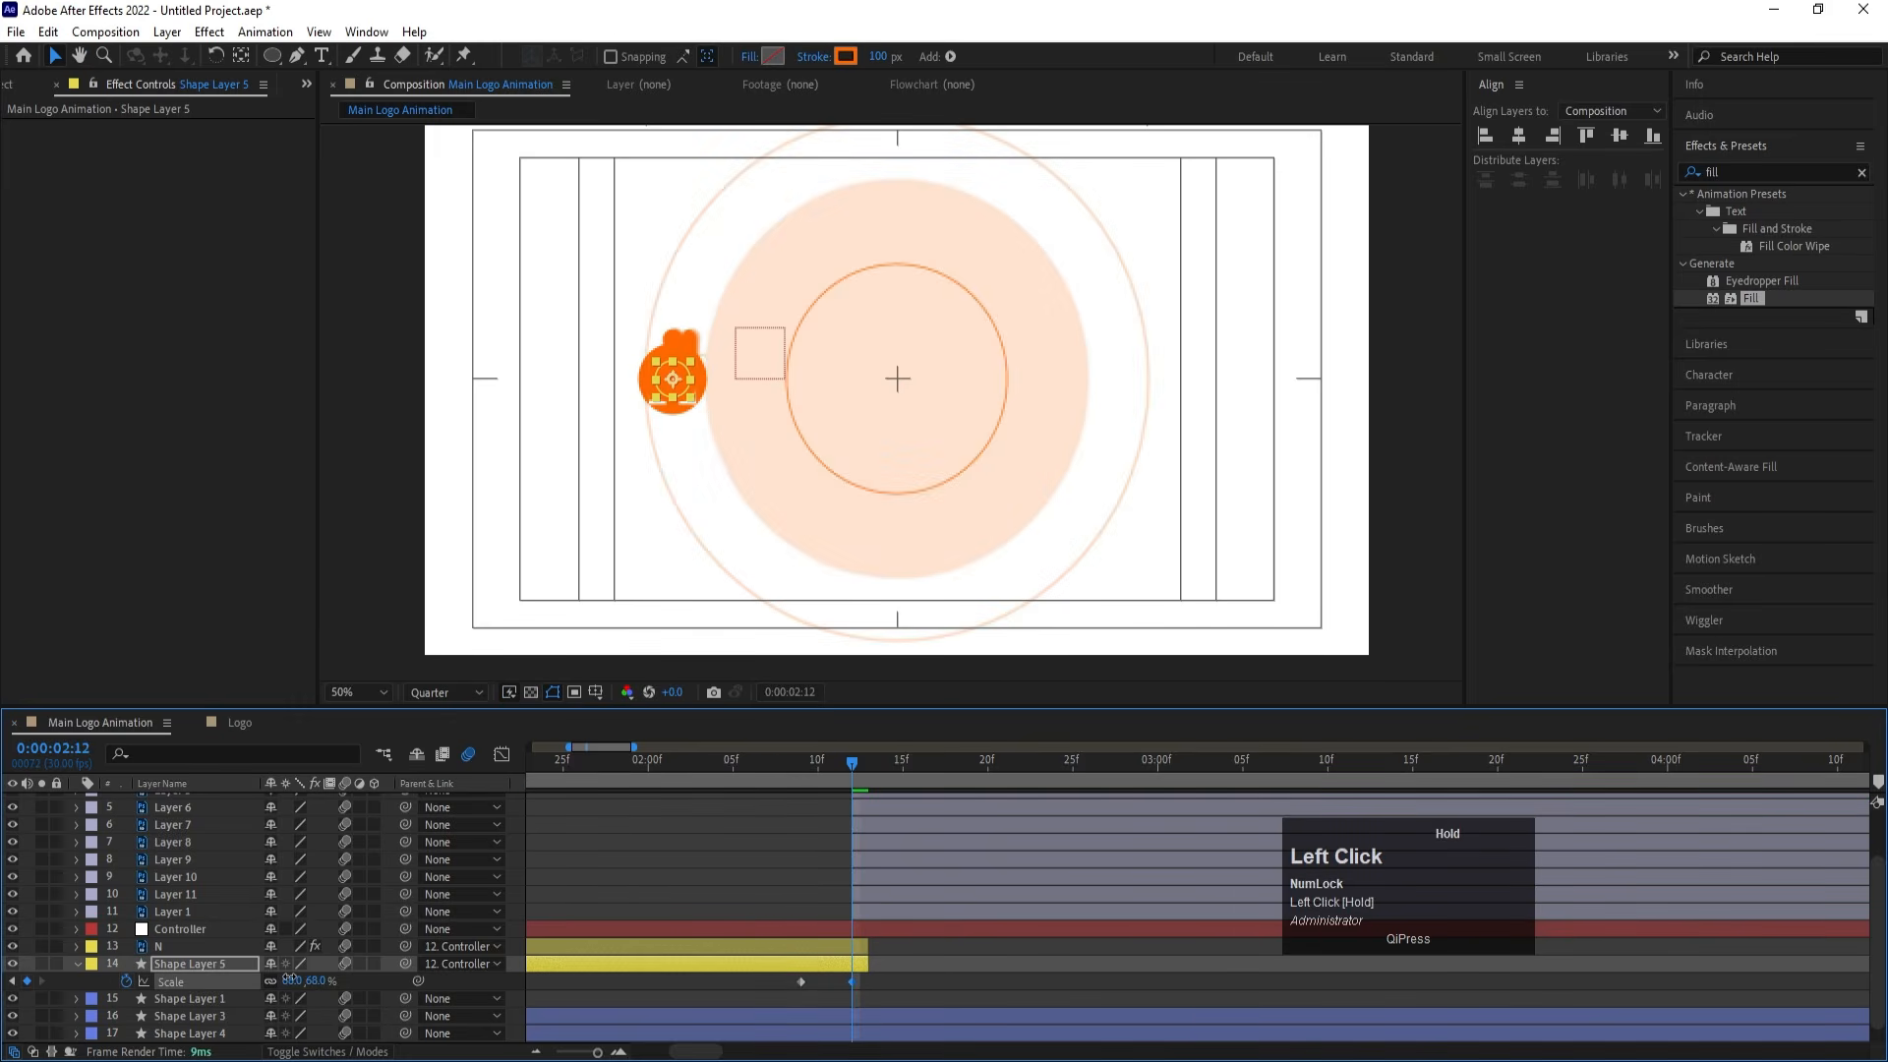
Trim the N layer to end at 0:00:02:12, where the letter layers begin, and preview the animation from the start
click(427, 947)
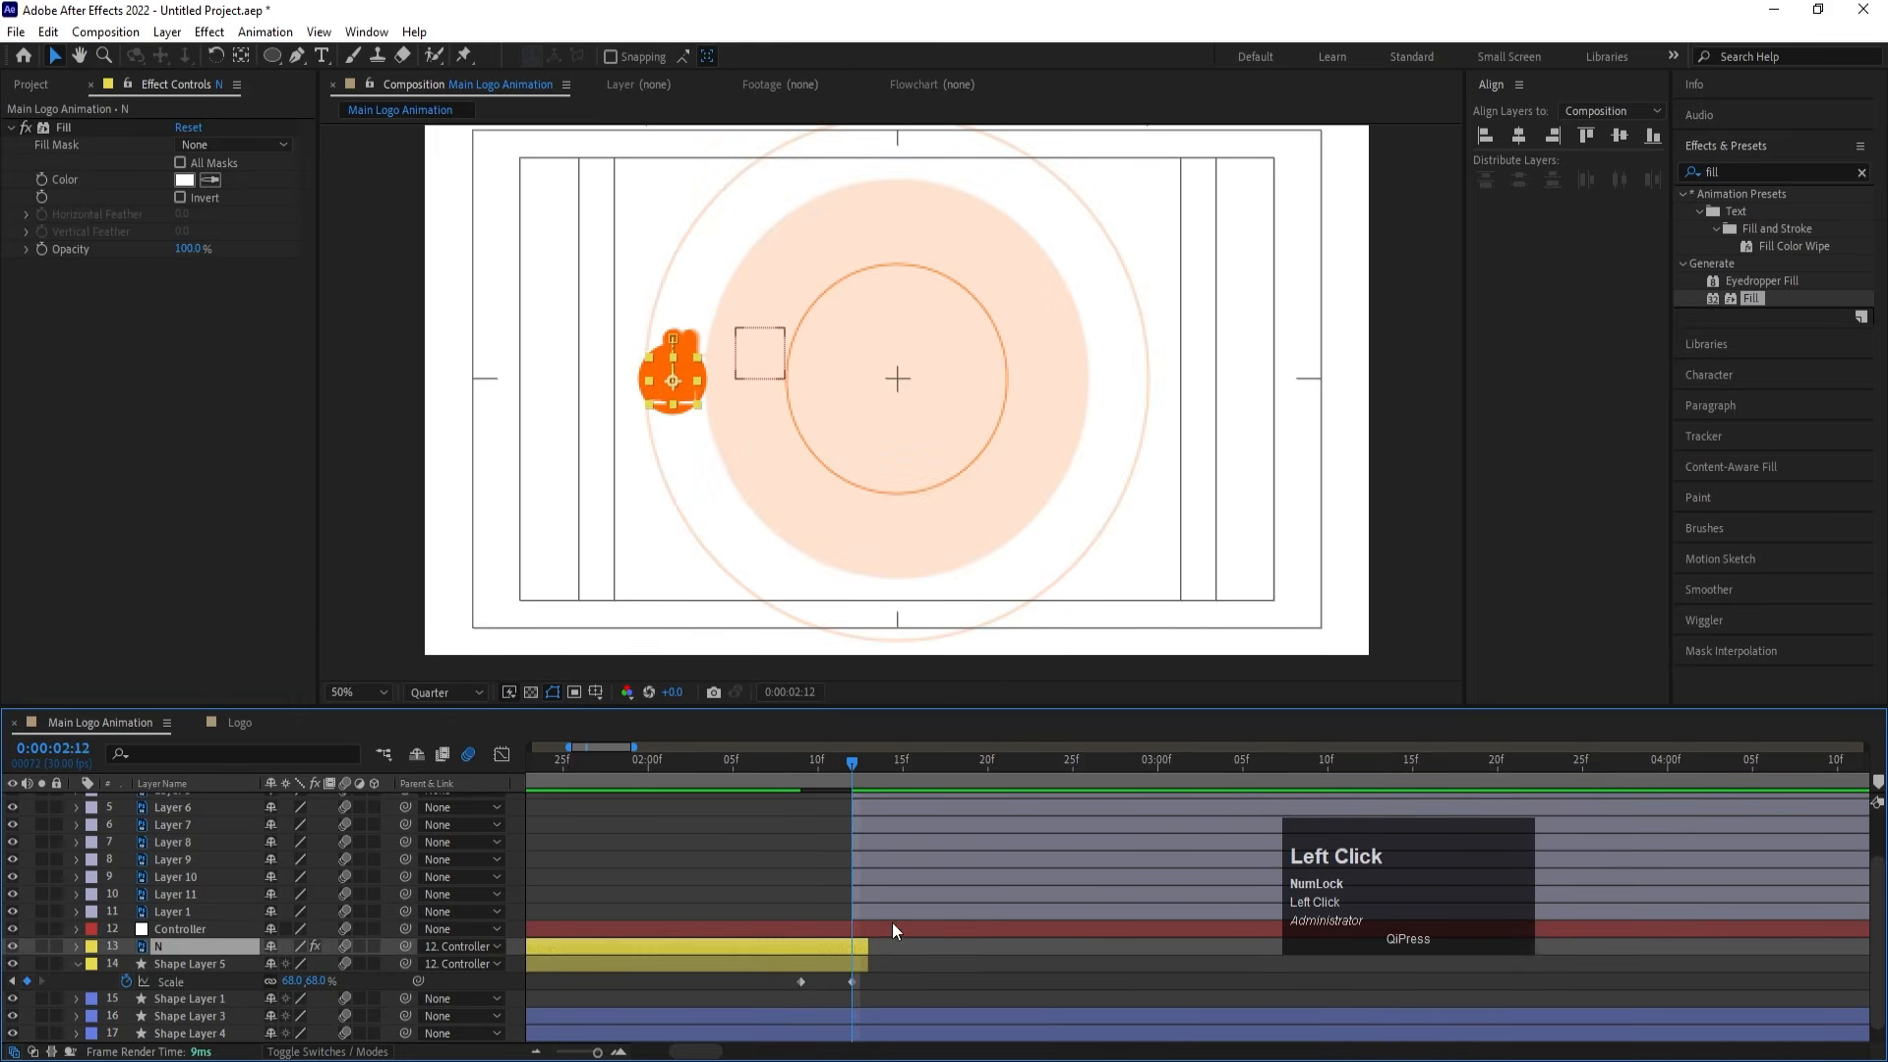
drag(865, 947, 855, 947)
click(734, 769)
key(space)
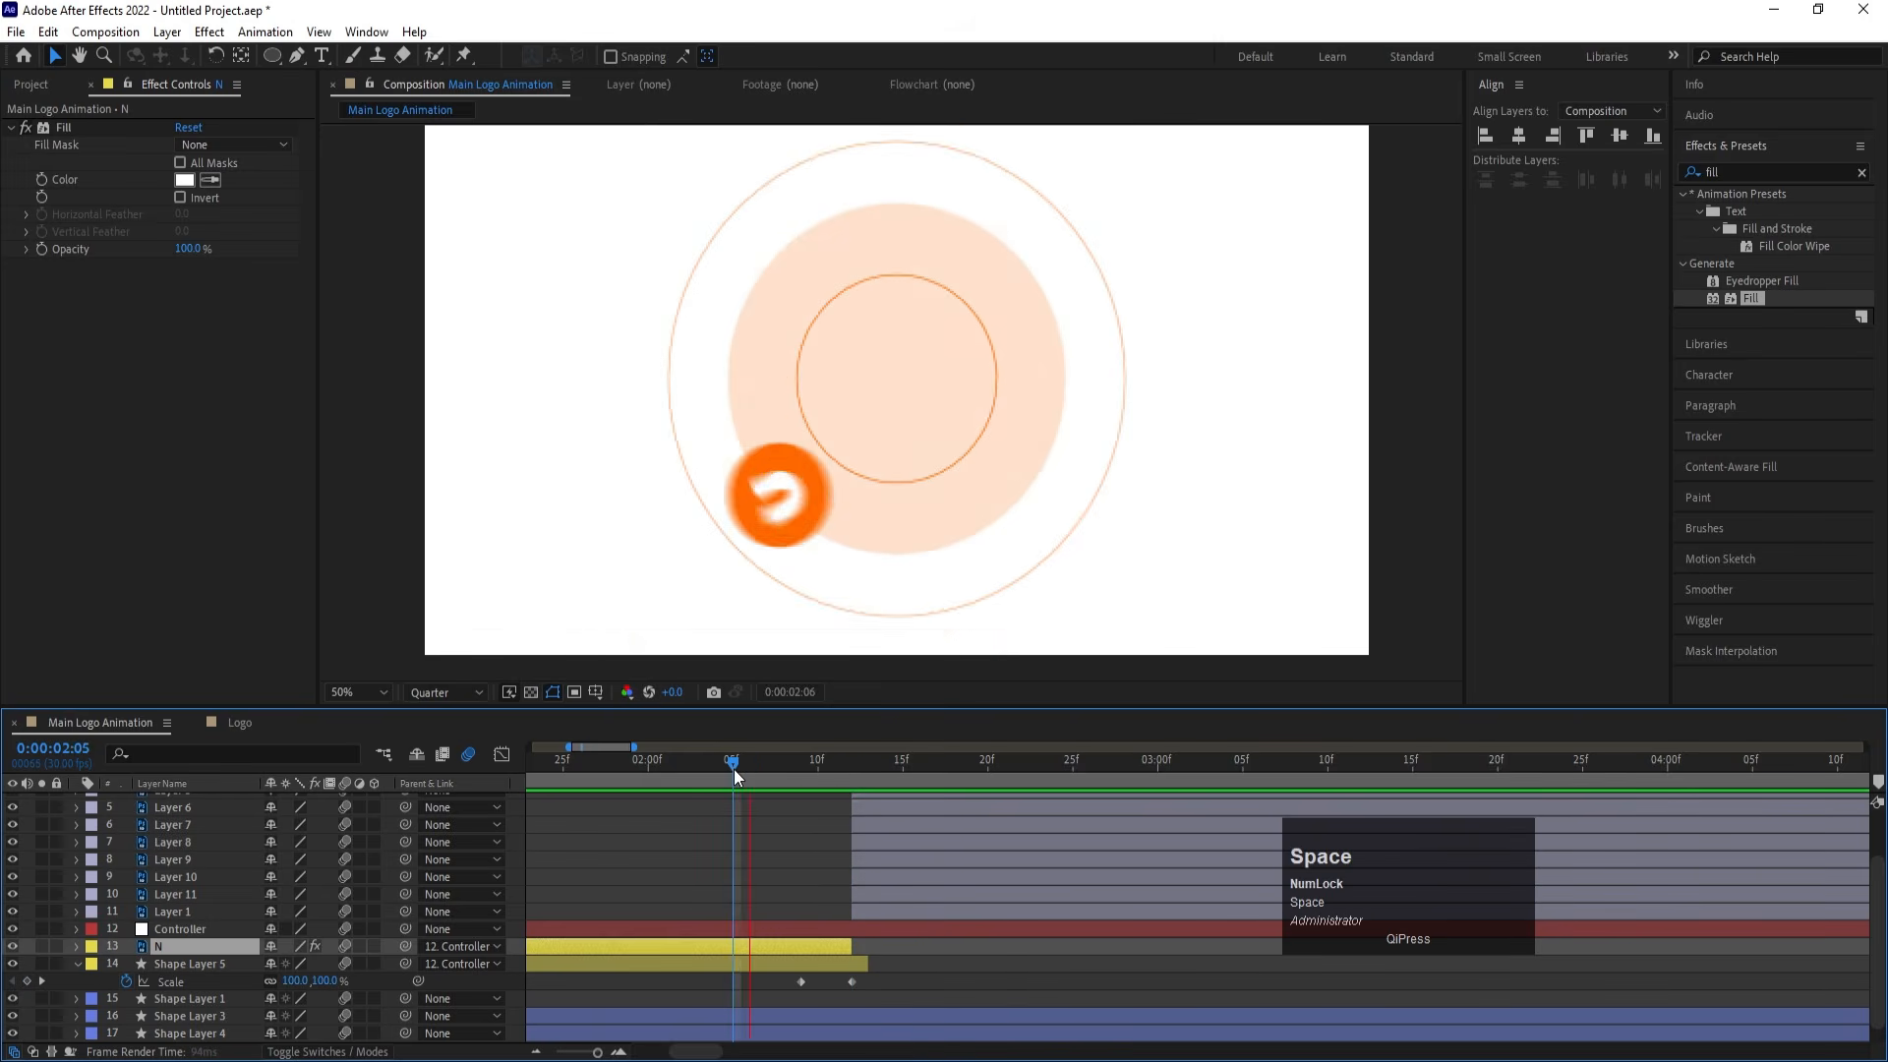
key(space)
key(minus)
key(minus)
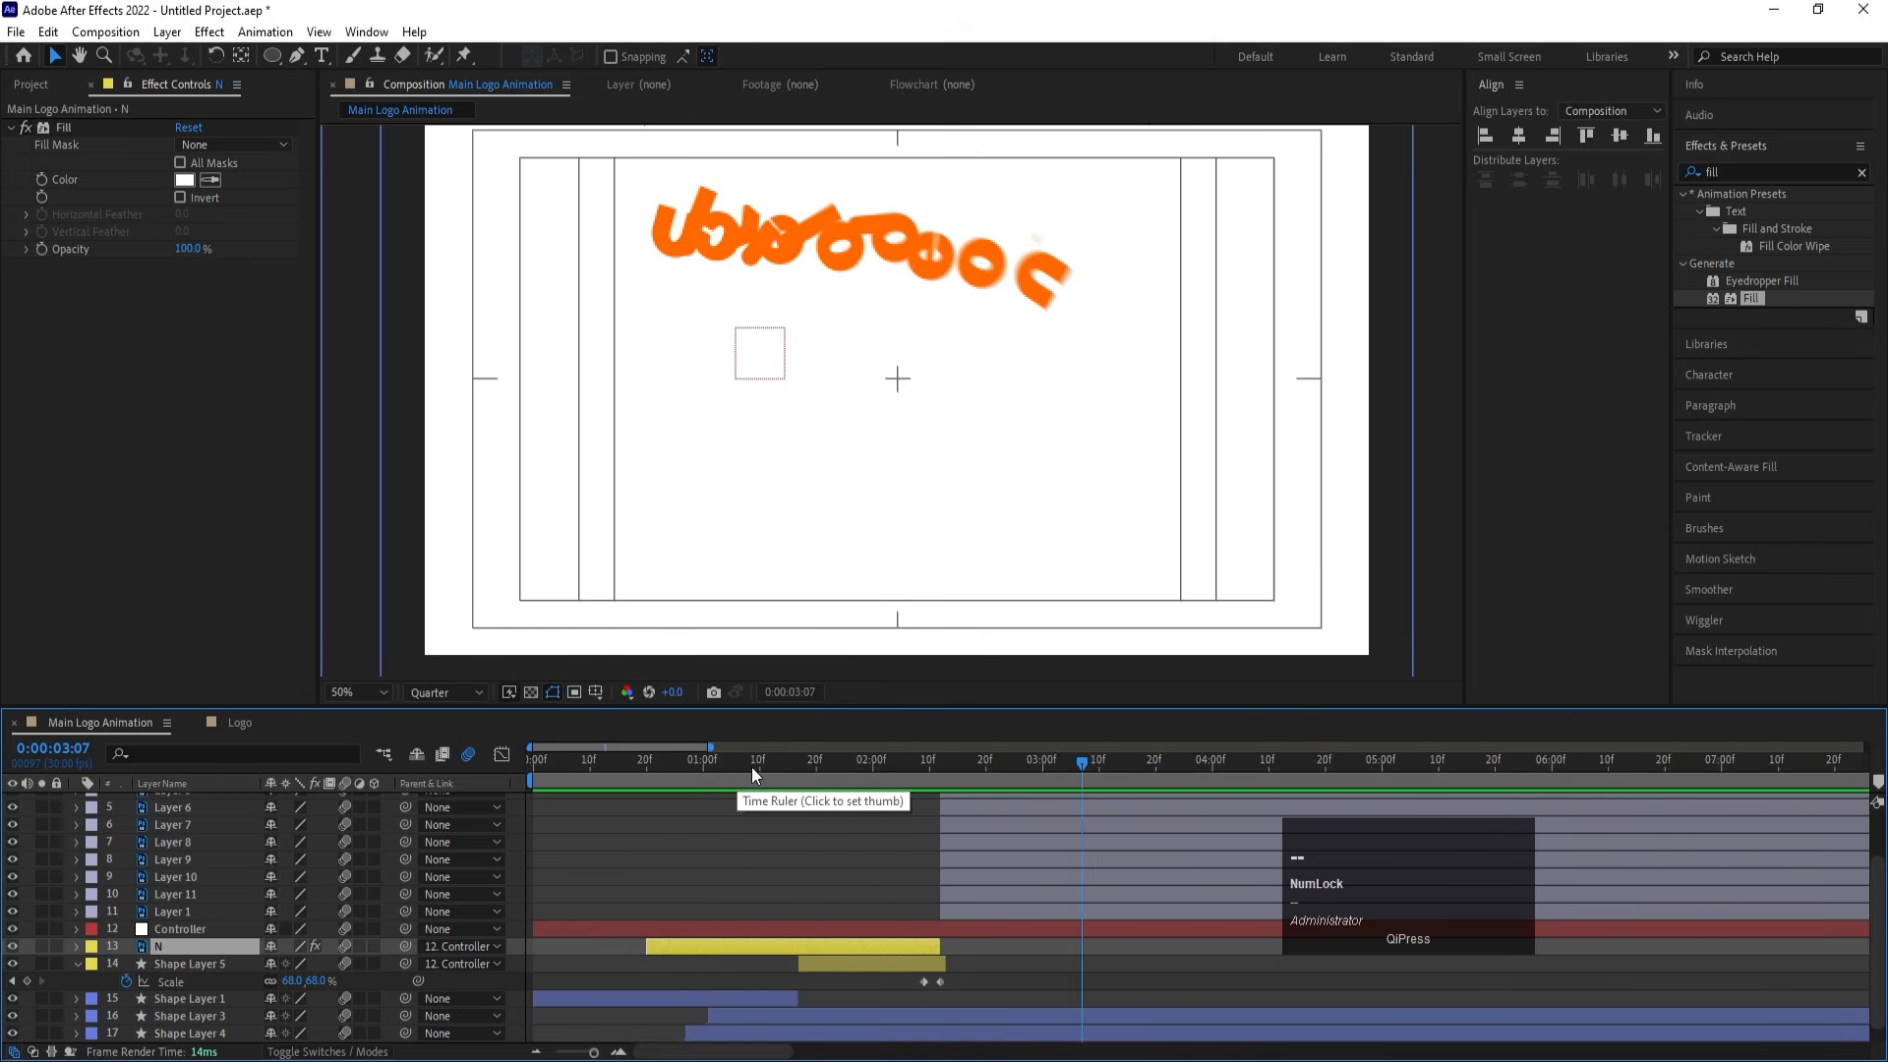
click(536, 761)
key(space)
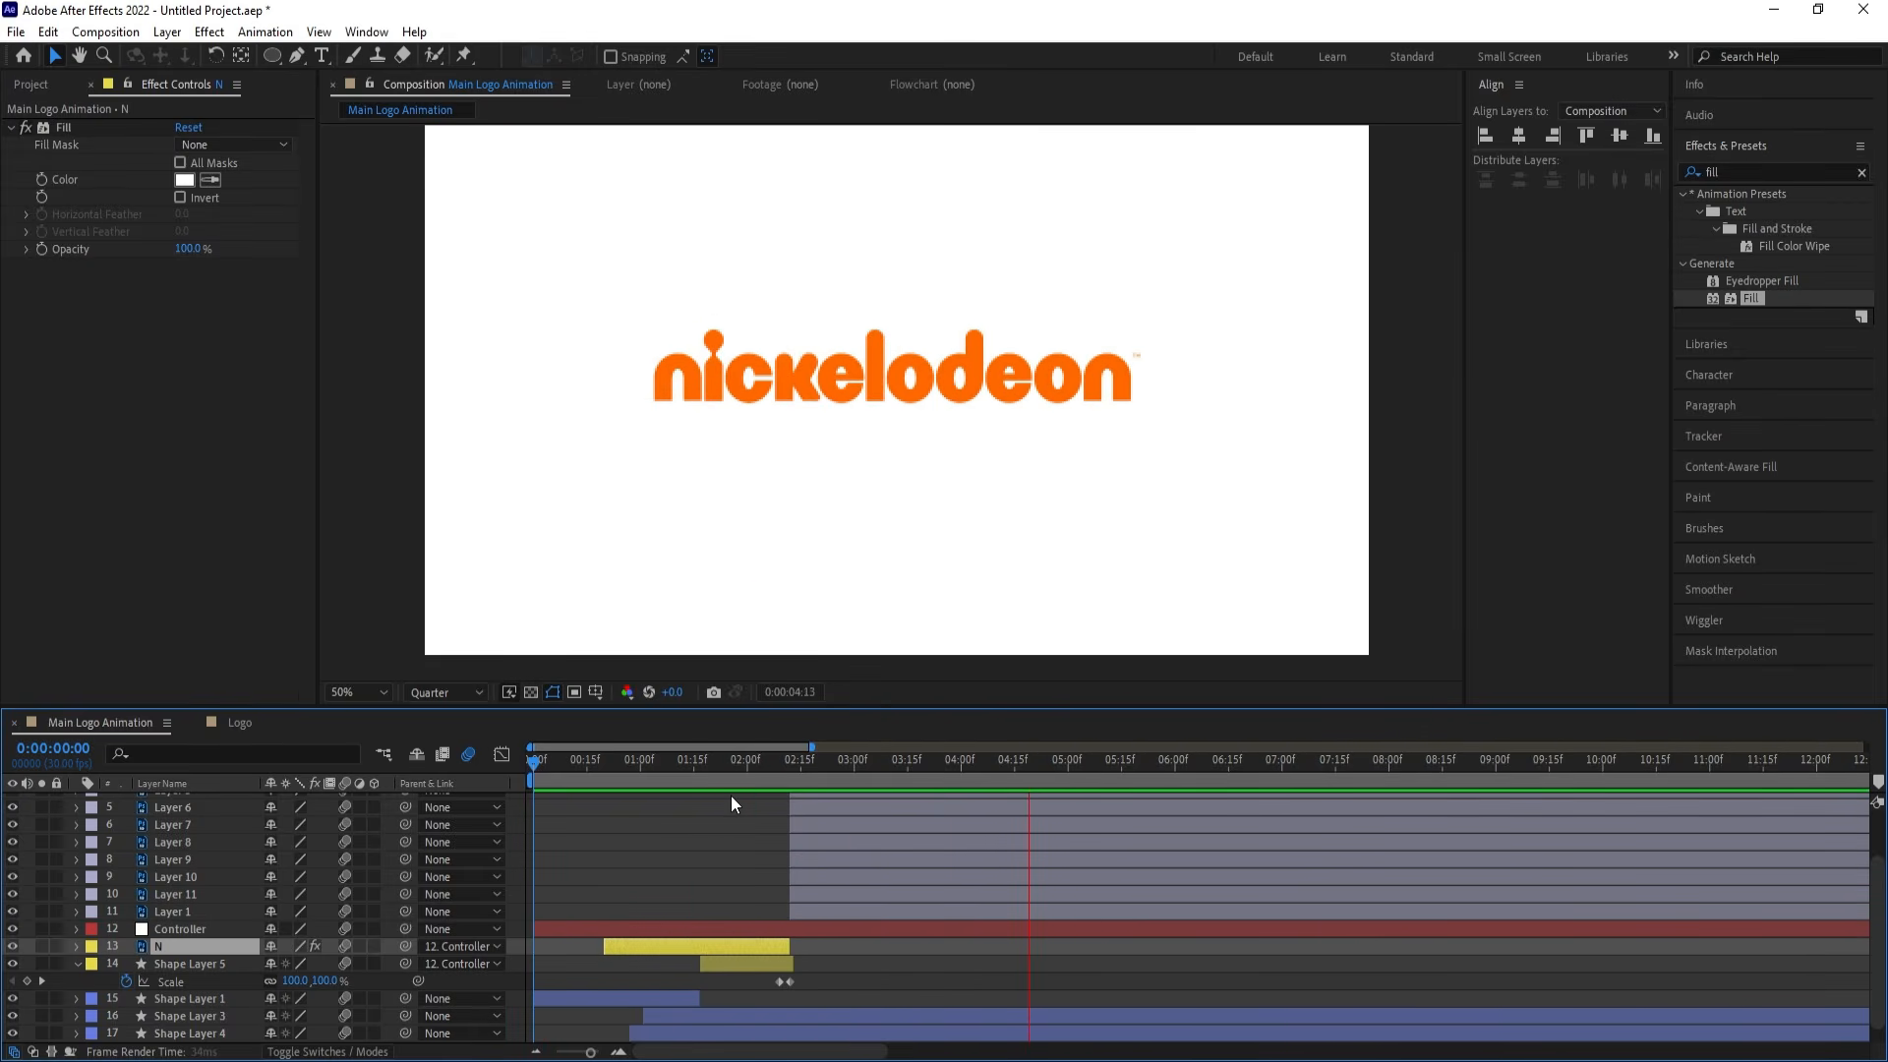
key(space)
Collapse Shape Layer 5's properties, then create a white solid and place it beneath all other layers as the background
click(606, 826)
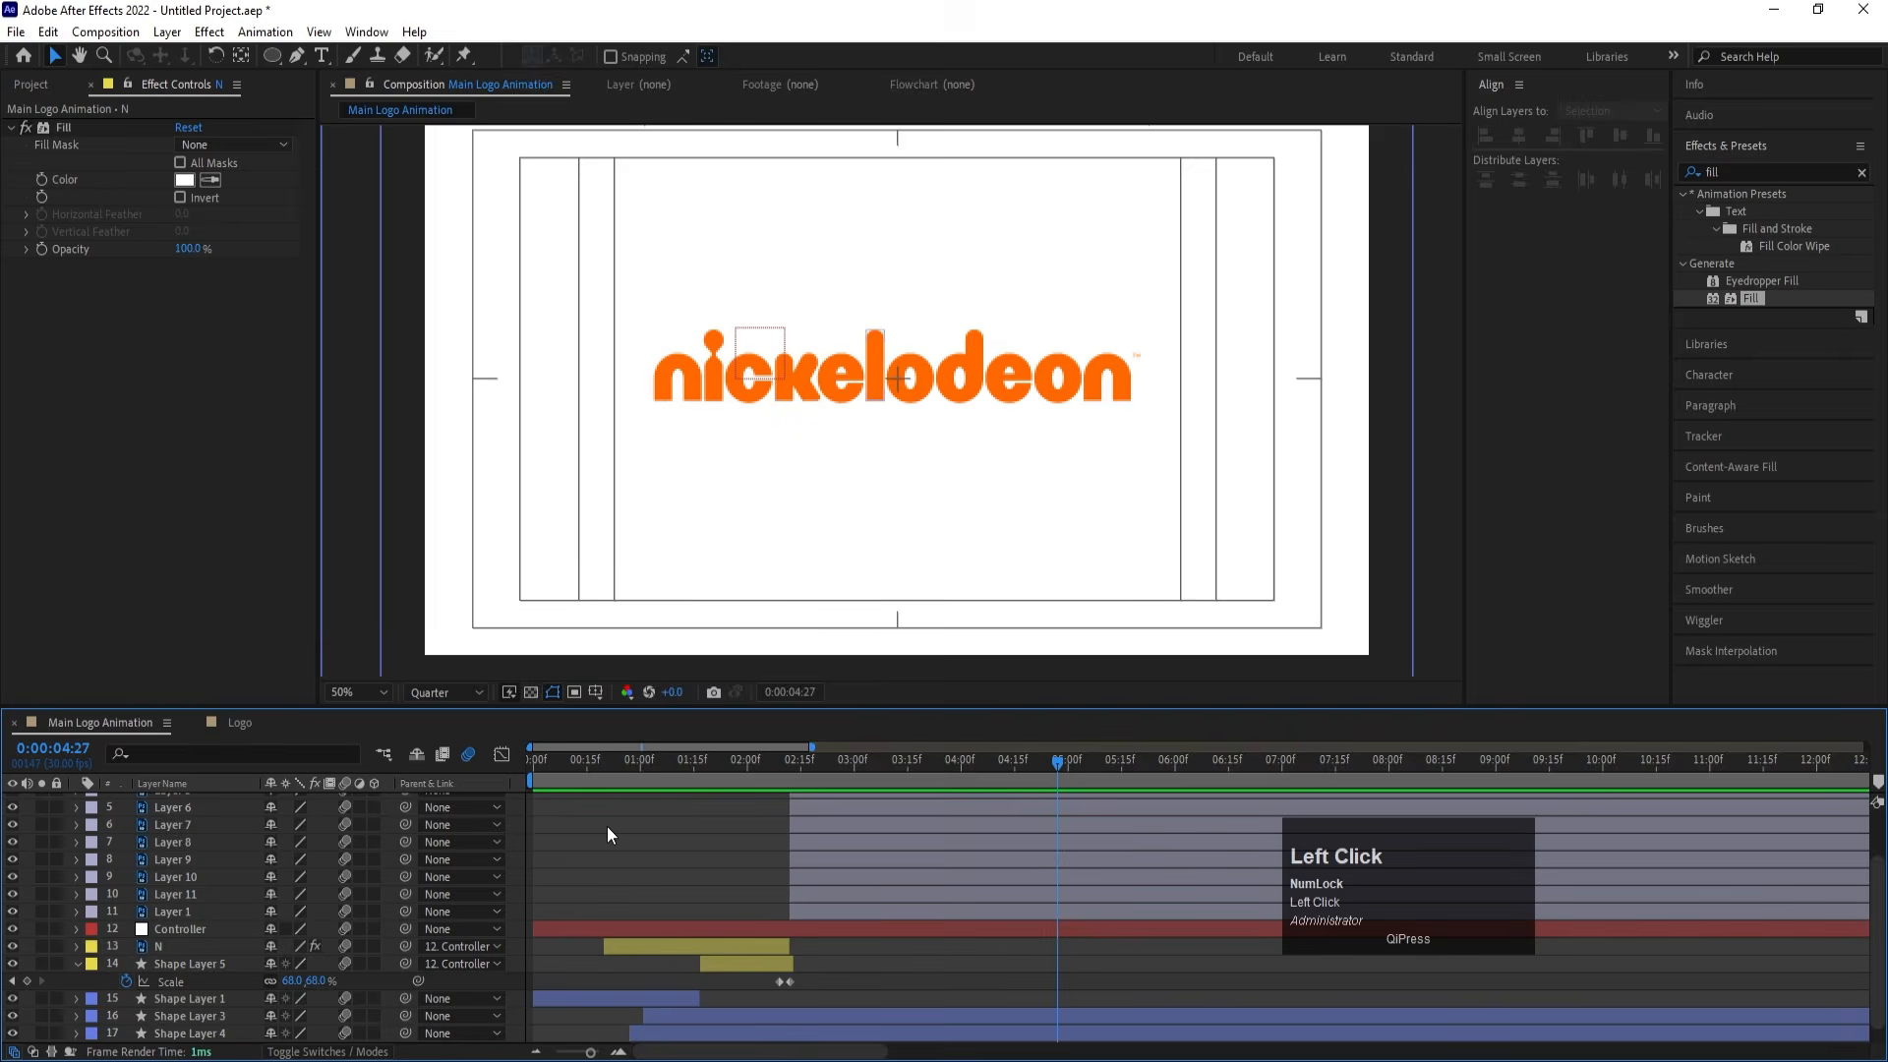
key(u)
key(u)
scroll(594, 869, down, 3)
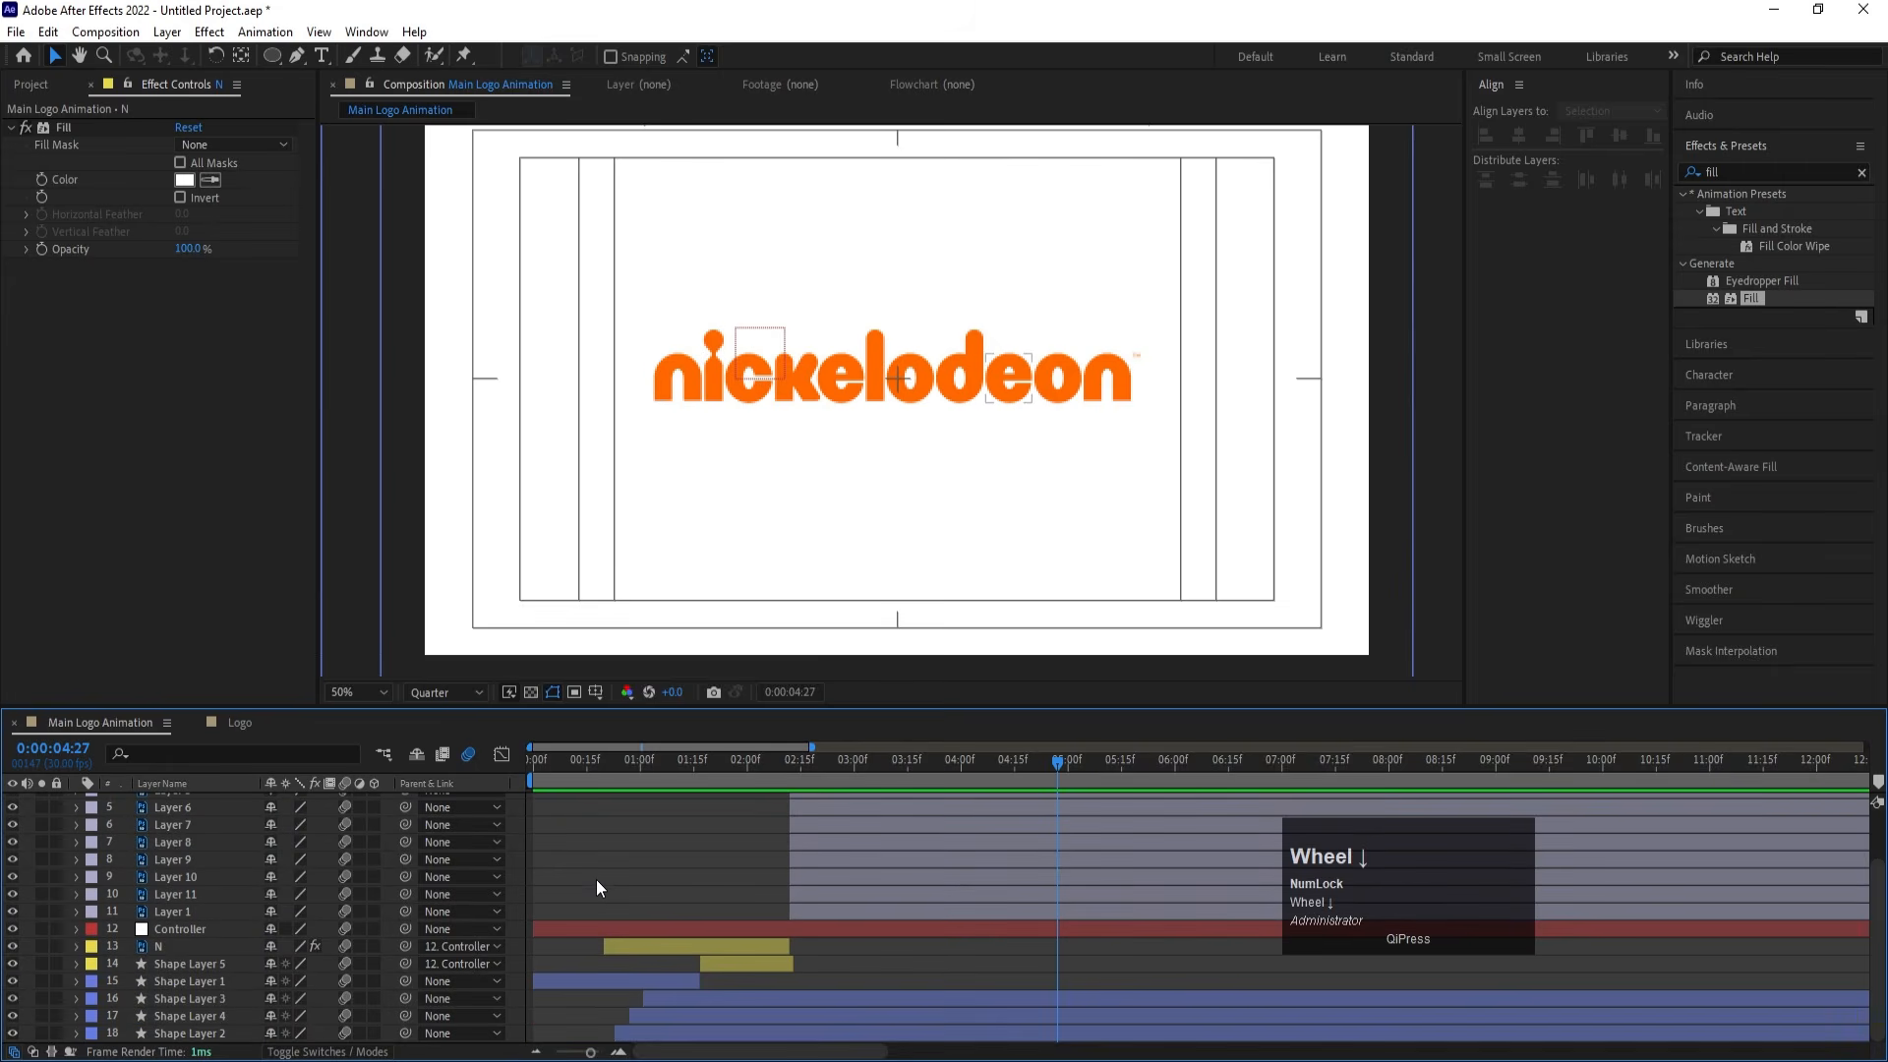
key(ctrl)
key(Return)
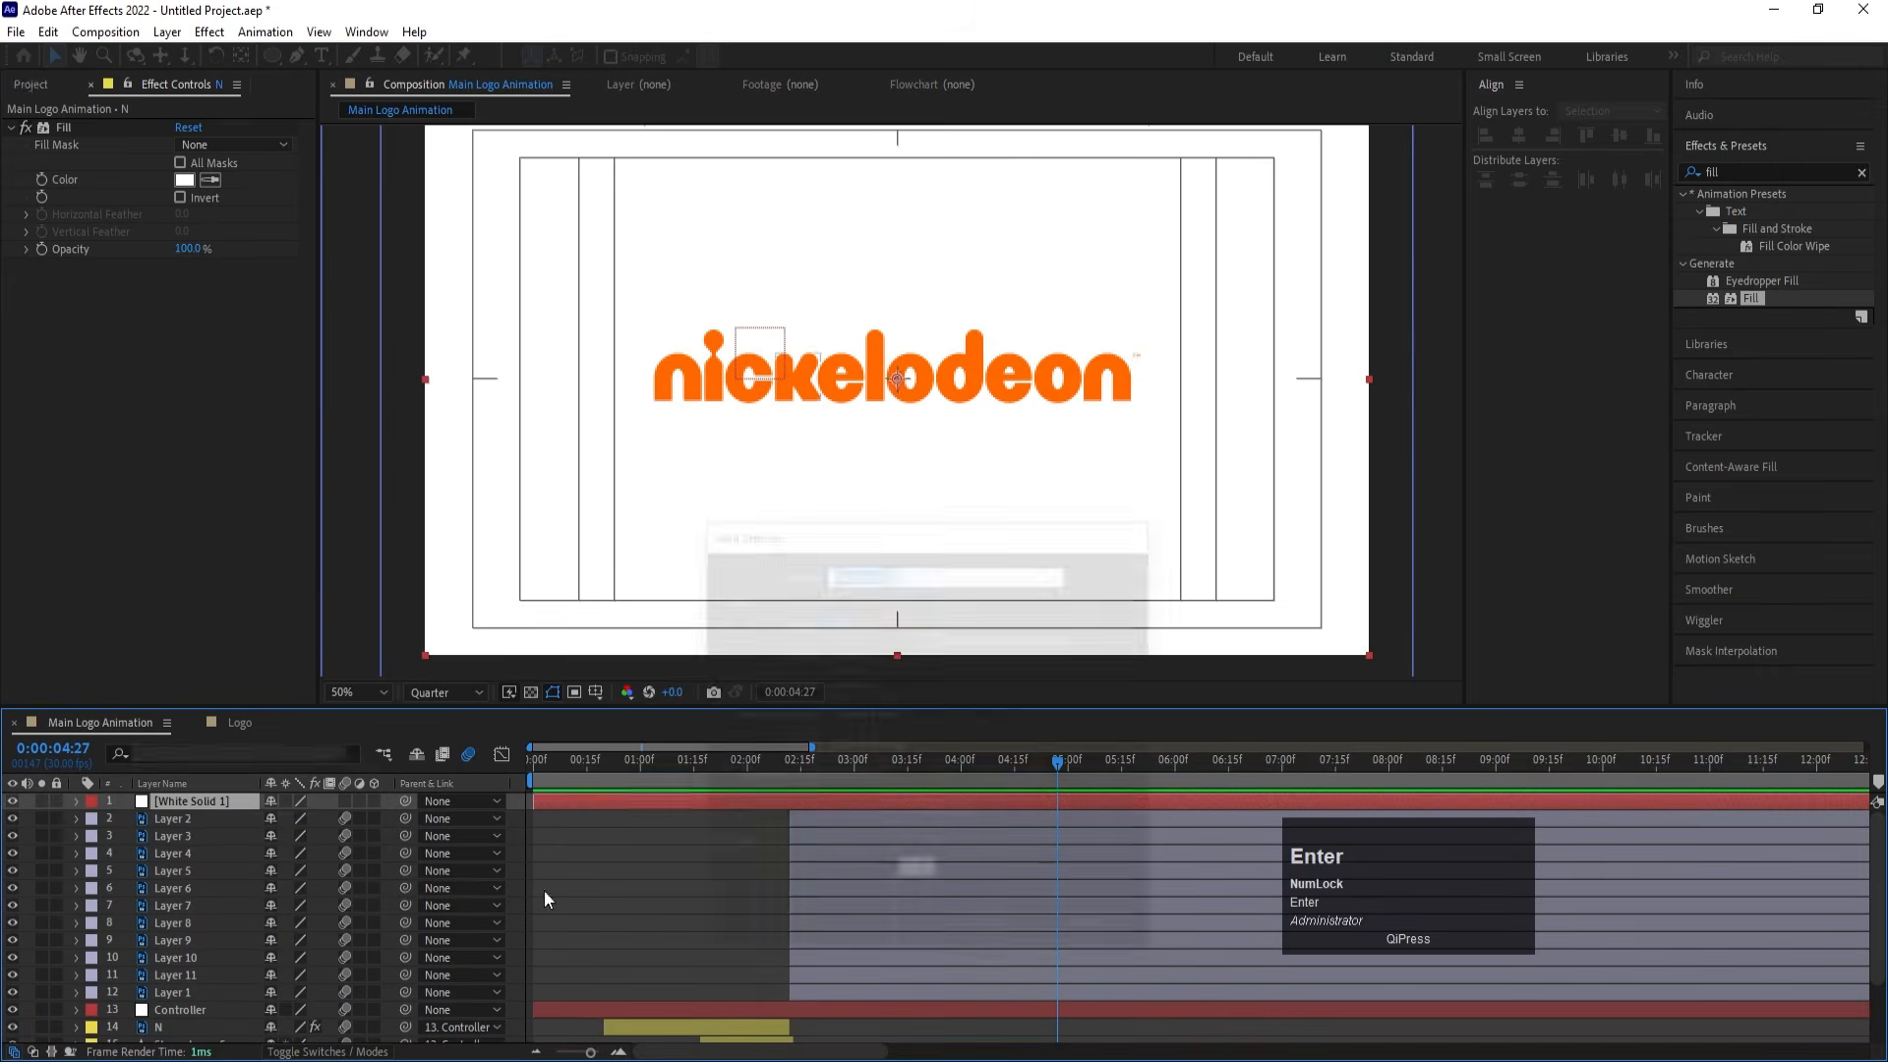
drag(187, 801, 242, 1042)
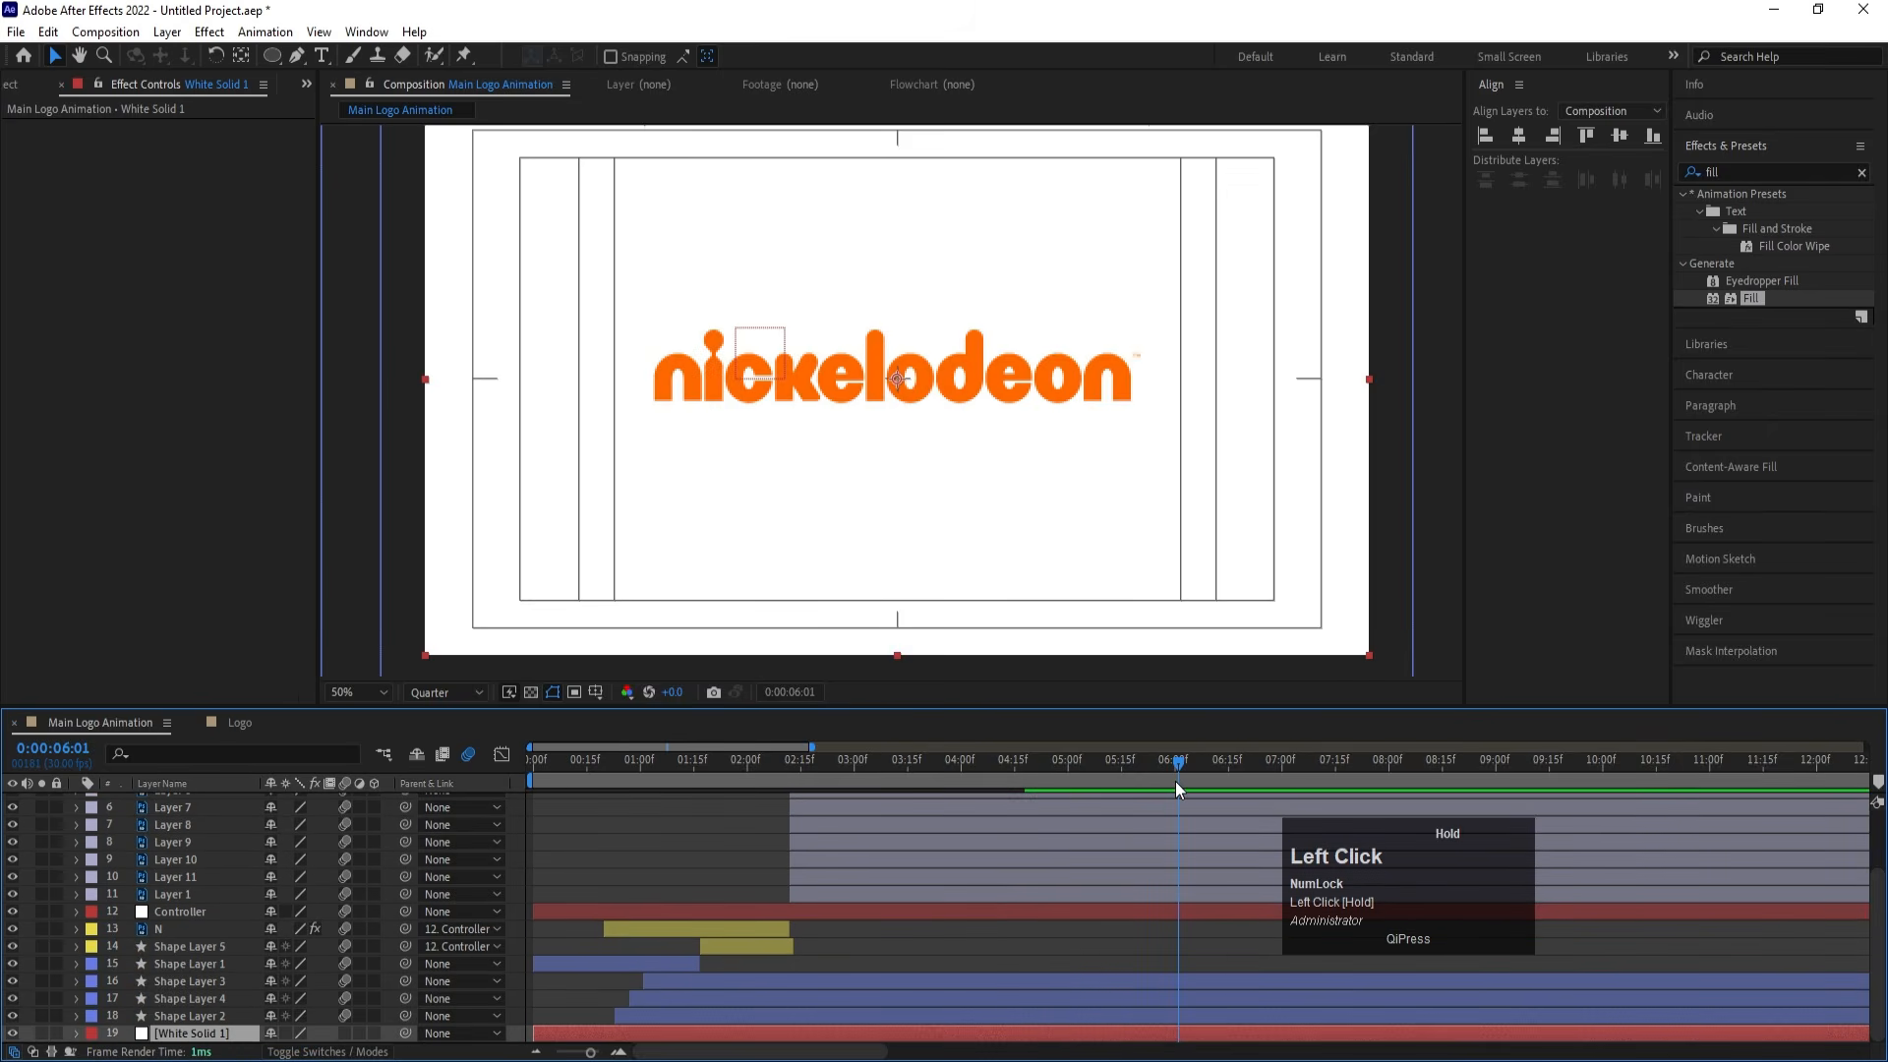
End the work area at 0:00:06:01 and adjust the composition's duration in its settings
key(n)
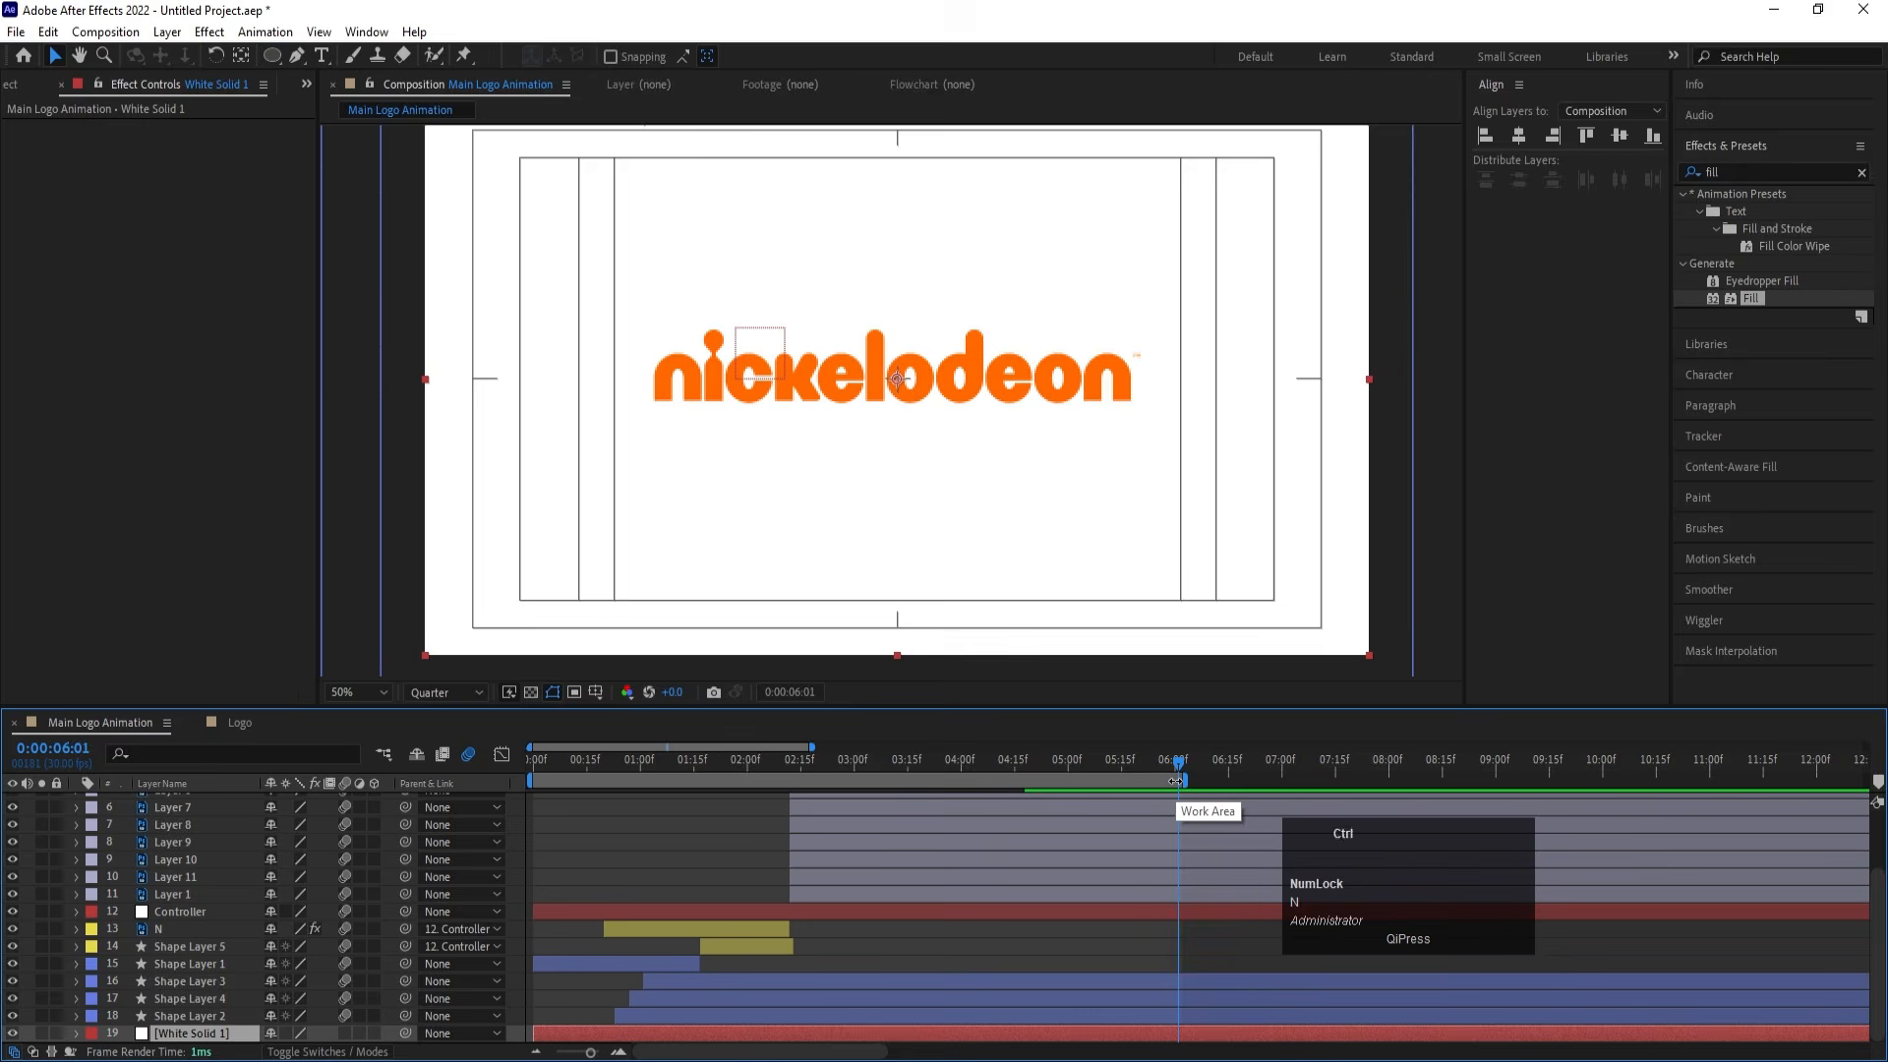
key(ctrl+k)
drag(916, 454, 837, 457)
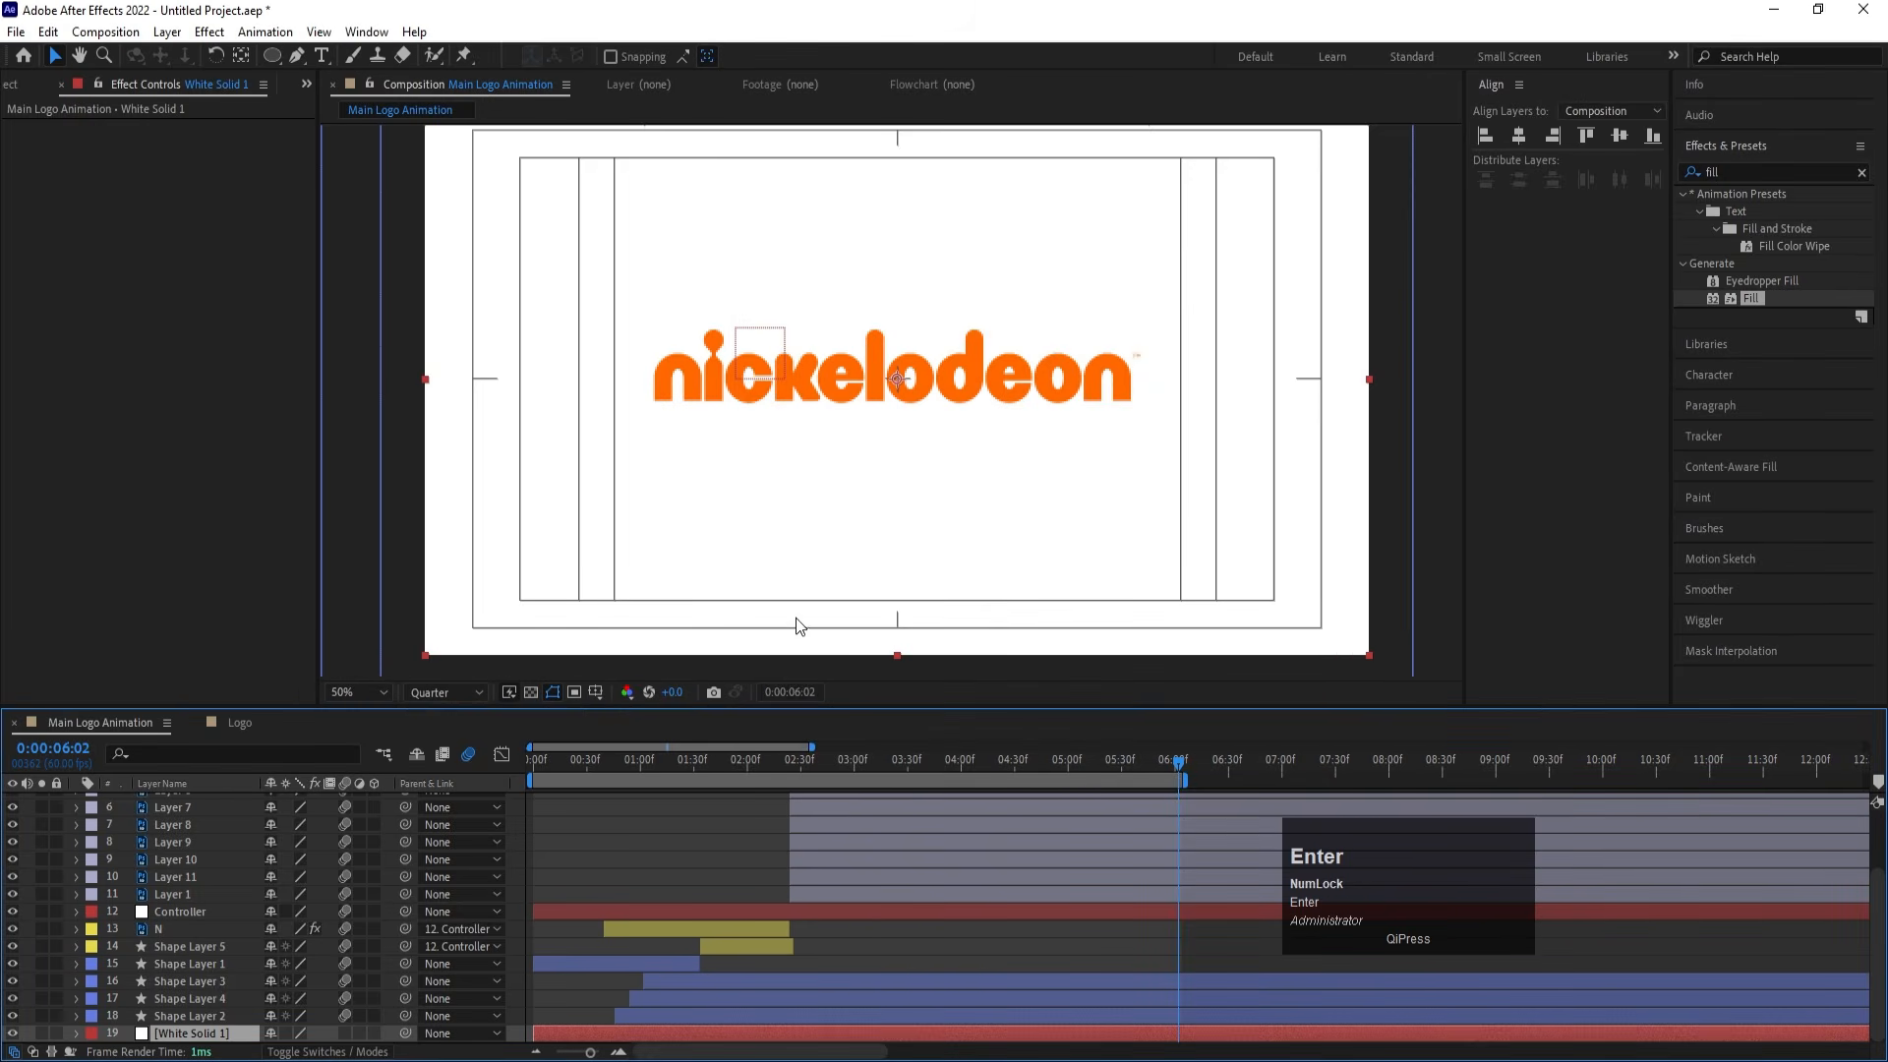
Play the finished logo animation from the first frame
drag(571, 763, 470, 777)
key(space)
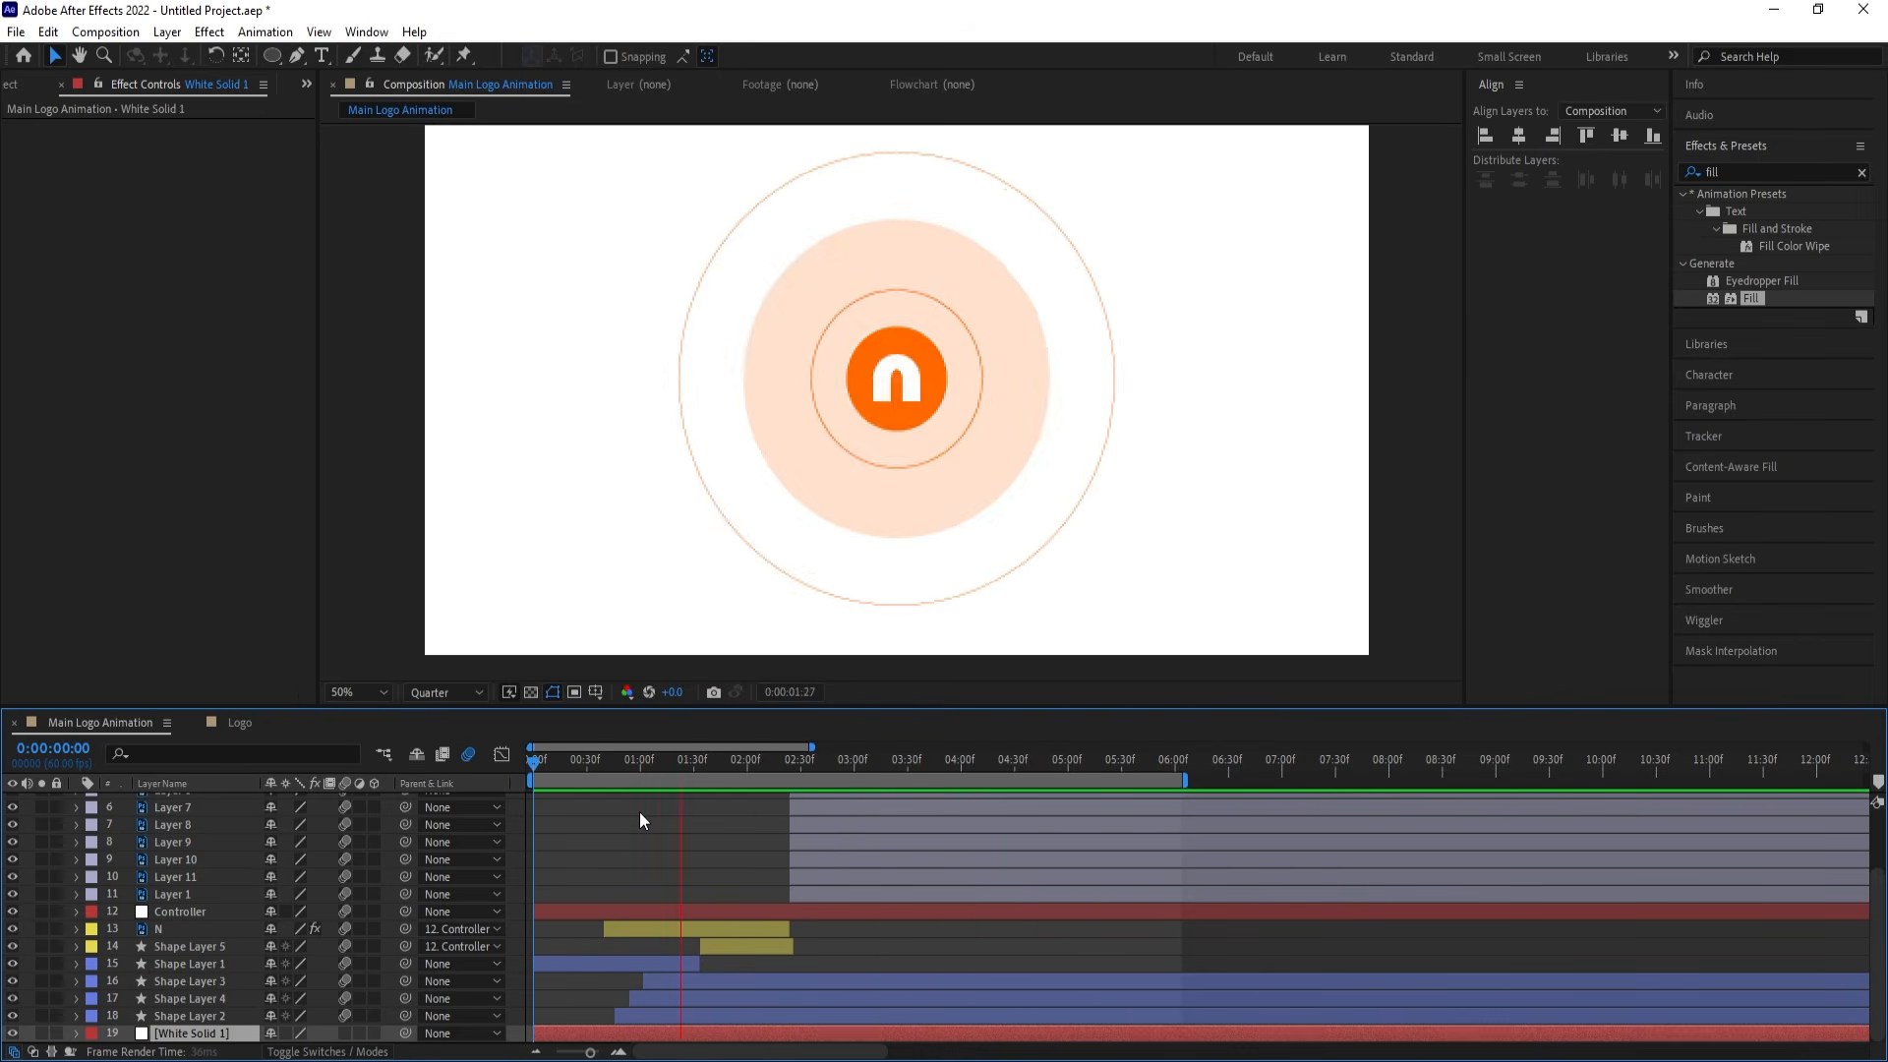
key(space)
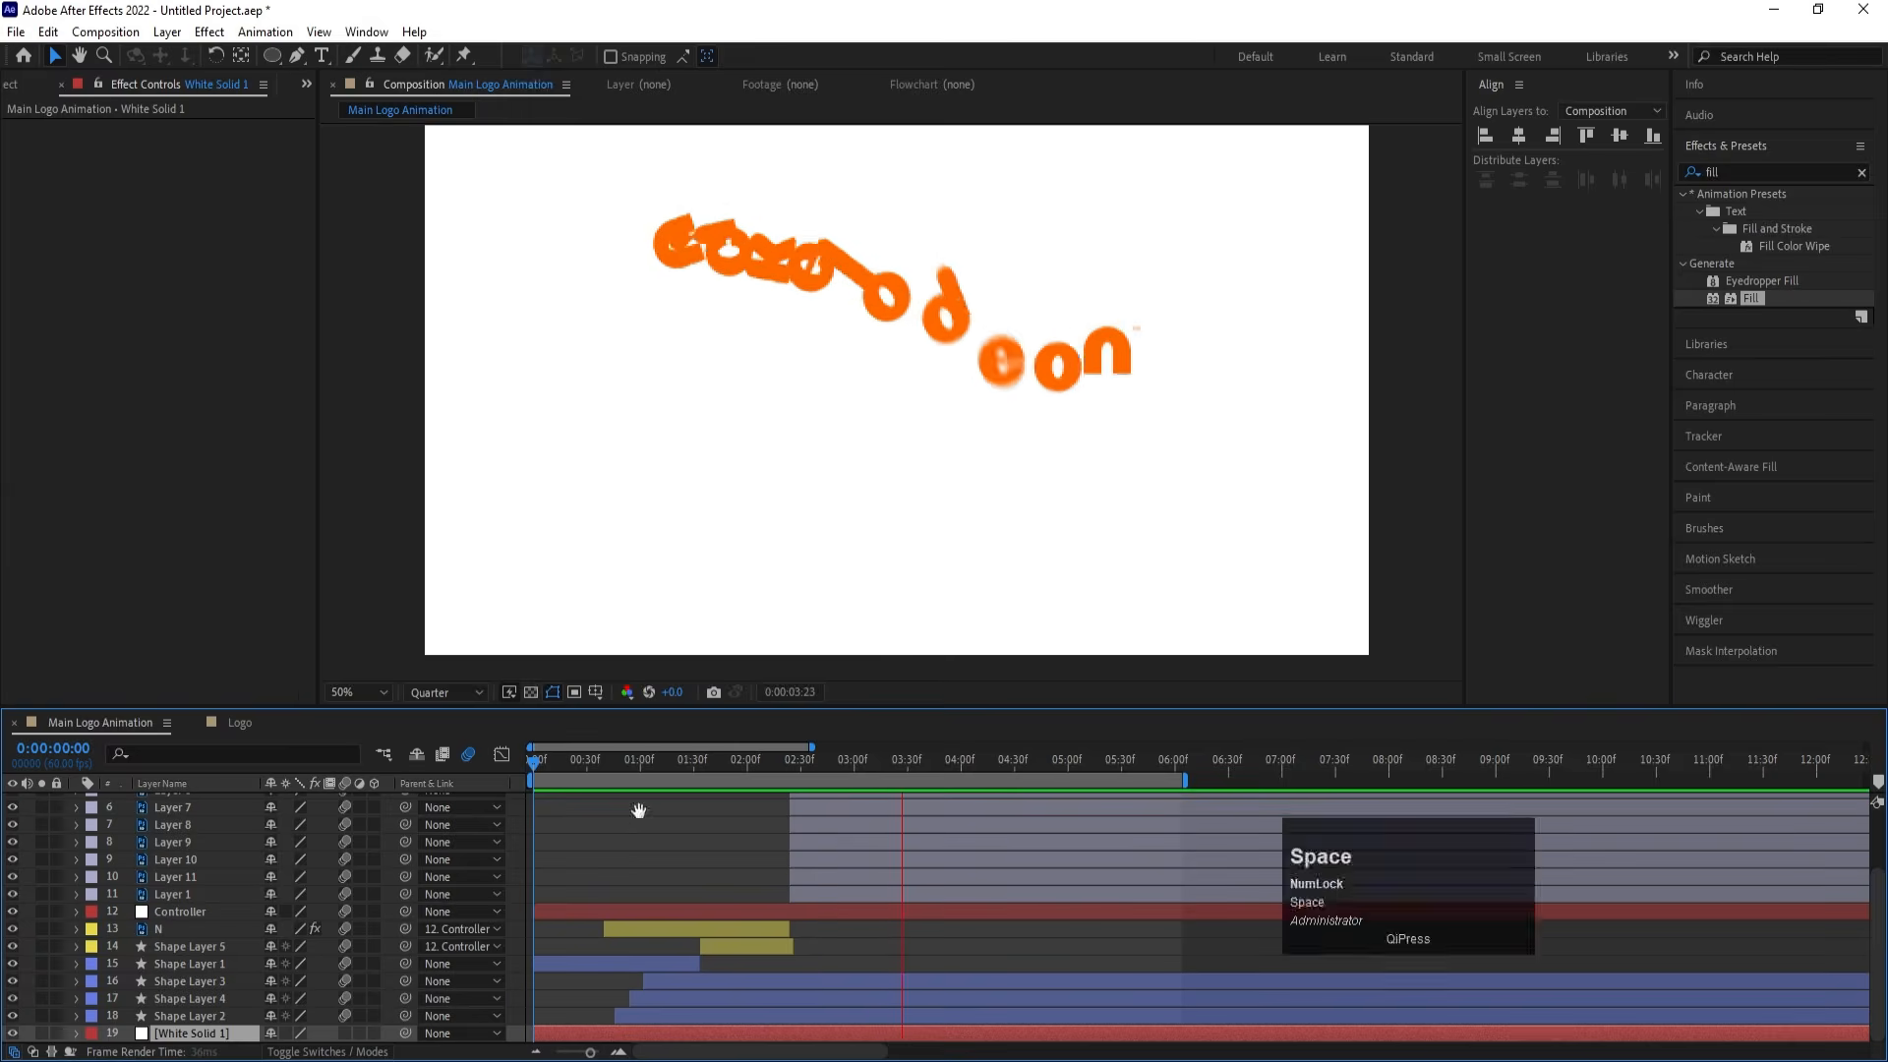